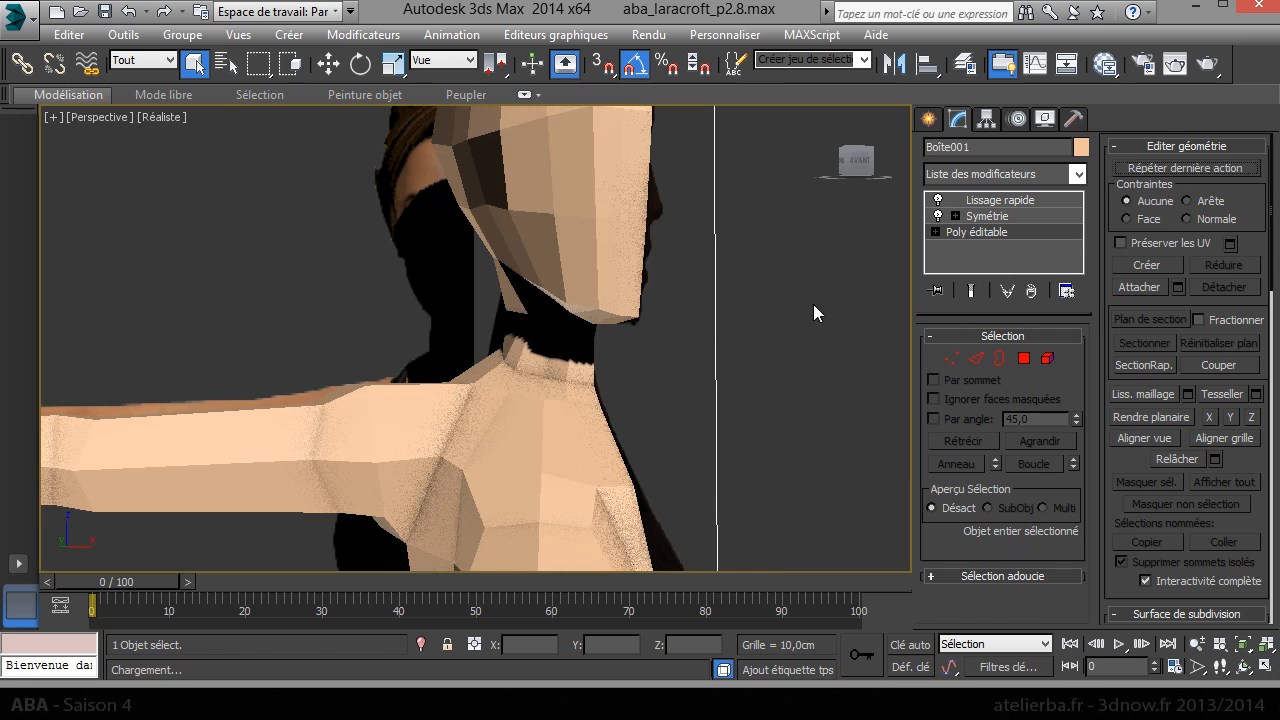
- Isolate the body mesh and display its edged faces around the neck and shoulder
{"action": "left_click", "coordinate": [640, 127]}
{"action": "scroll", "coordinate": [636, 408], "scroll_direction": "up", "scroll_amount": 8}
{"action": "middle_click_drag", "start_coordinate": [540, 280], "coordinate": [490, 259]}
{"action": "key", "text": "F4"}
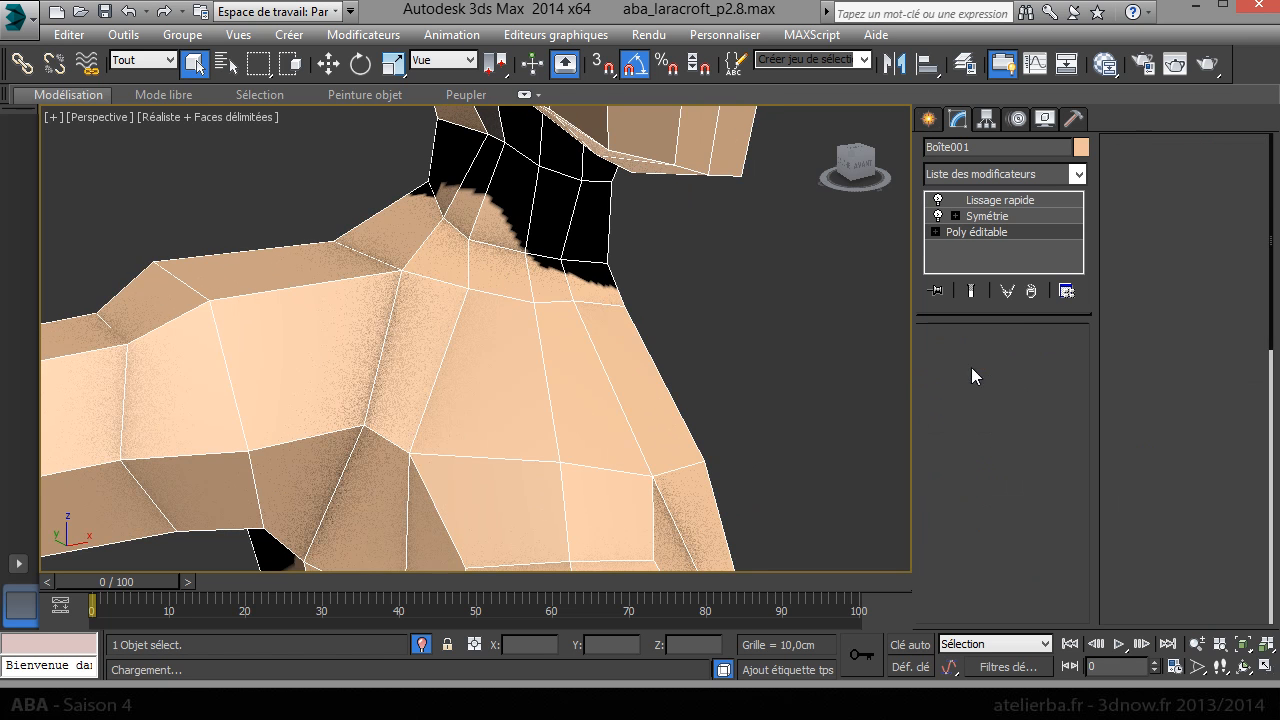
- Select the ring of vertical edges at the base of the neck and connect them with a new edge loop
{"action": "left_click", "coordinate": [609, 280]}
{"action": "right_click", "coordinate": [599, 298]}
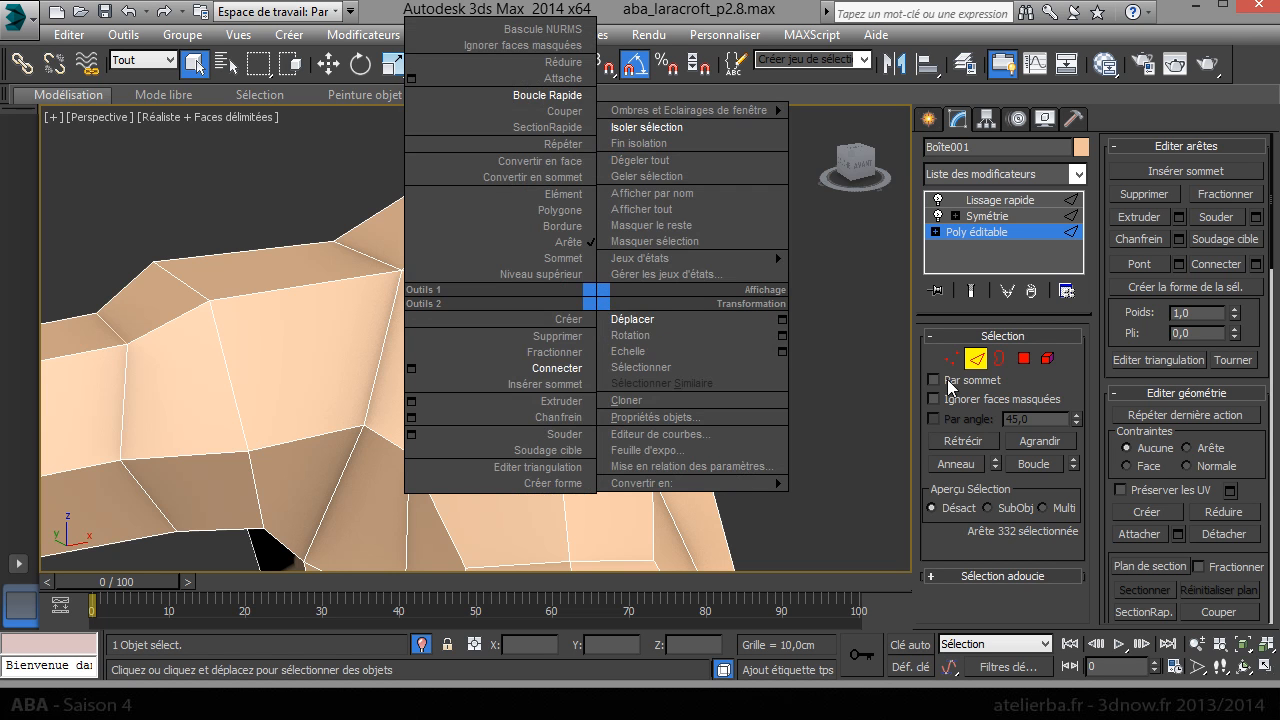
{"action": "left_click", "coordinate": [976, 490]}
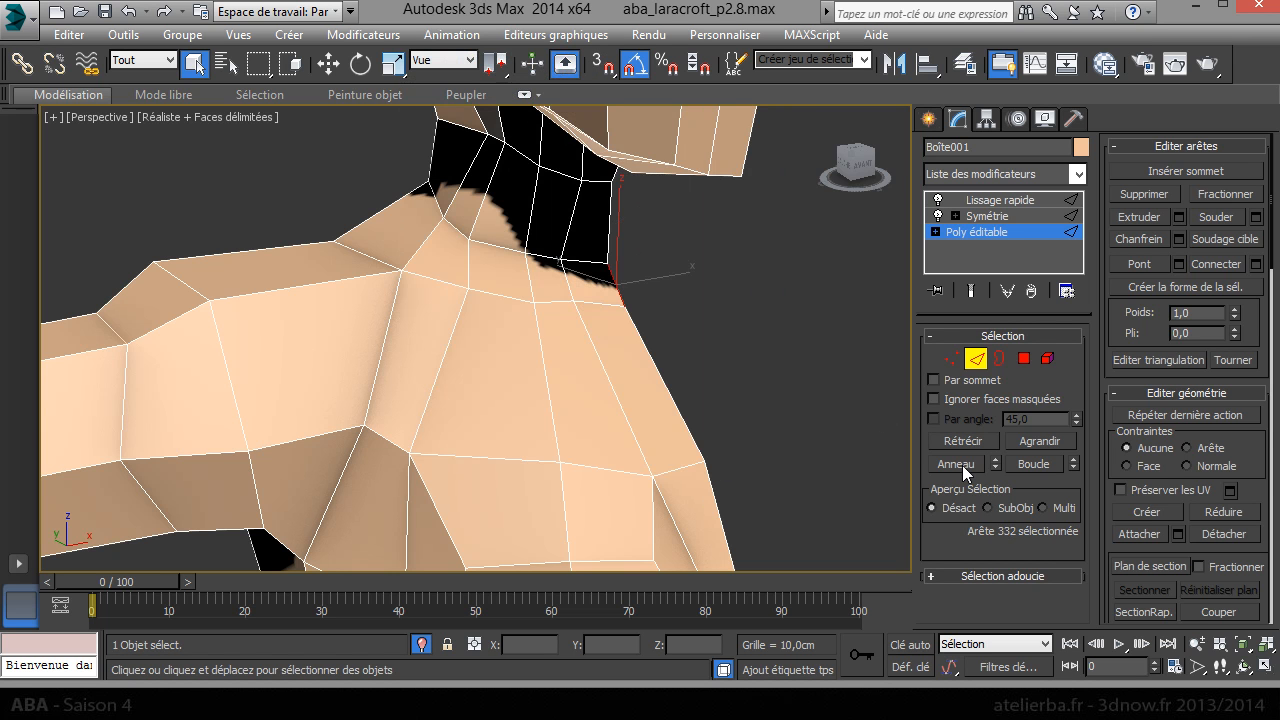
{"action": "left_click", "coordinate": [958, 465]}
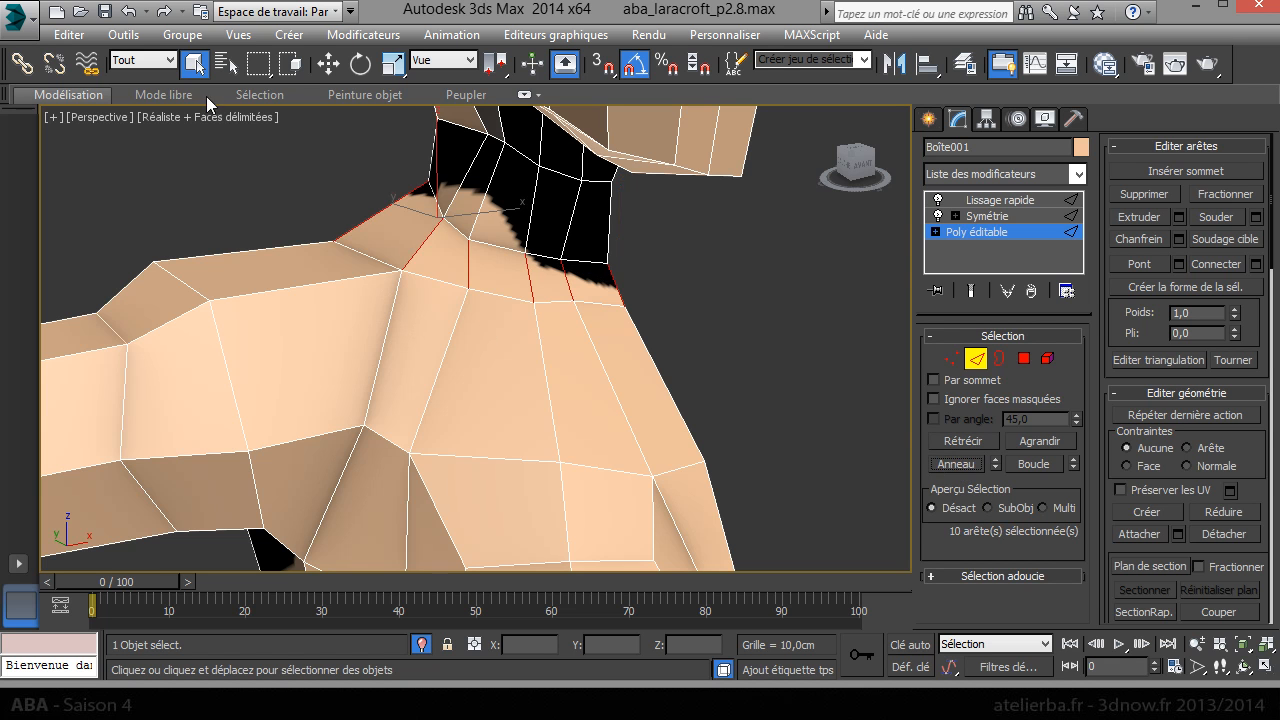
{"action": "right_click", "coordinate": [388, 285]}
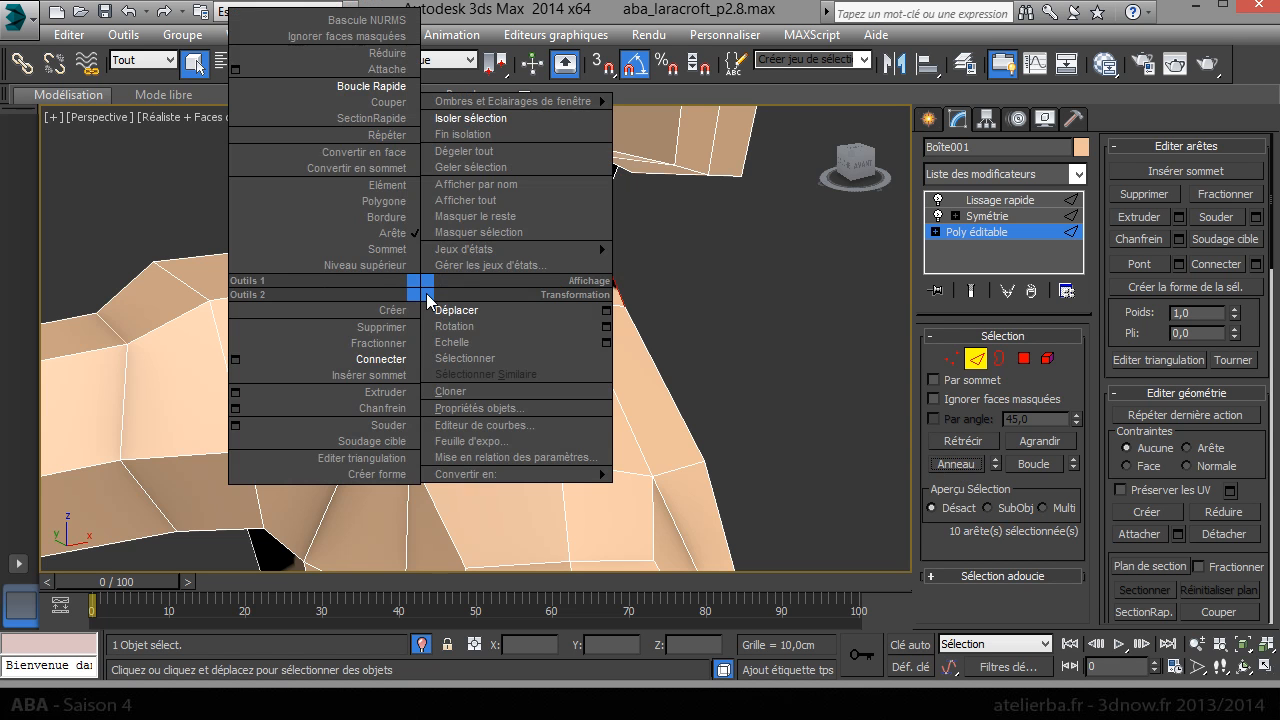
{"action": "left_click", "coordinate": [386, 363]}
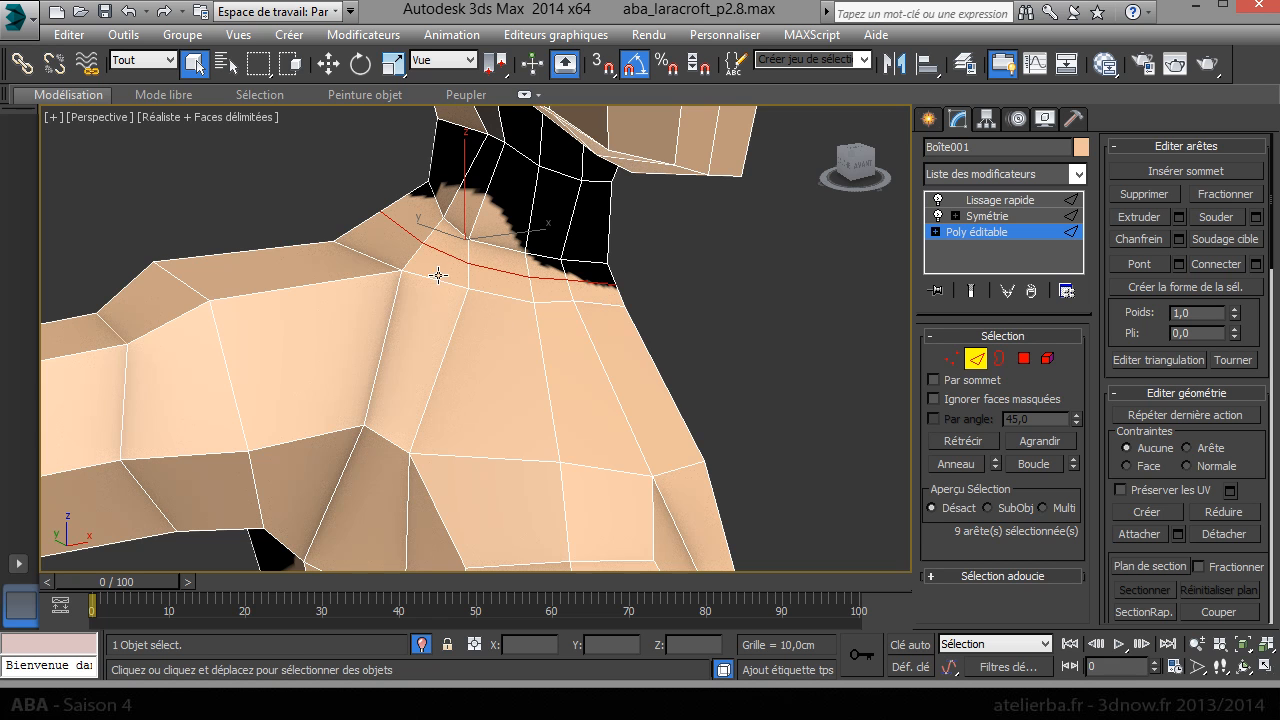
- Lower the new edge loop at the neck base slightly, to Z about 143.77 cm
{"action": "right_click", "coordinate": [469, 203]}
{"action": "left_click", "coordinate": [486, 206]}
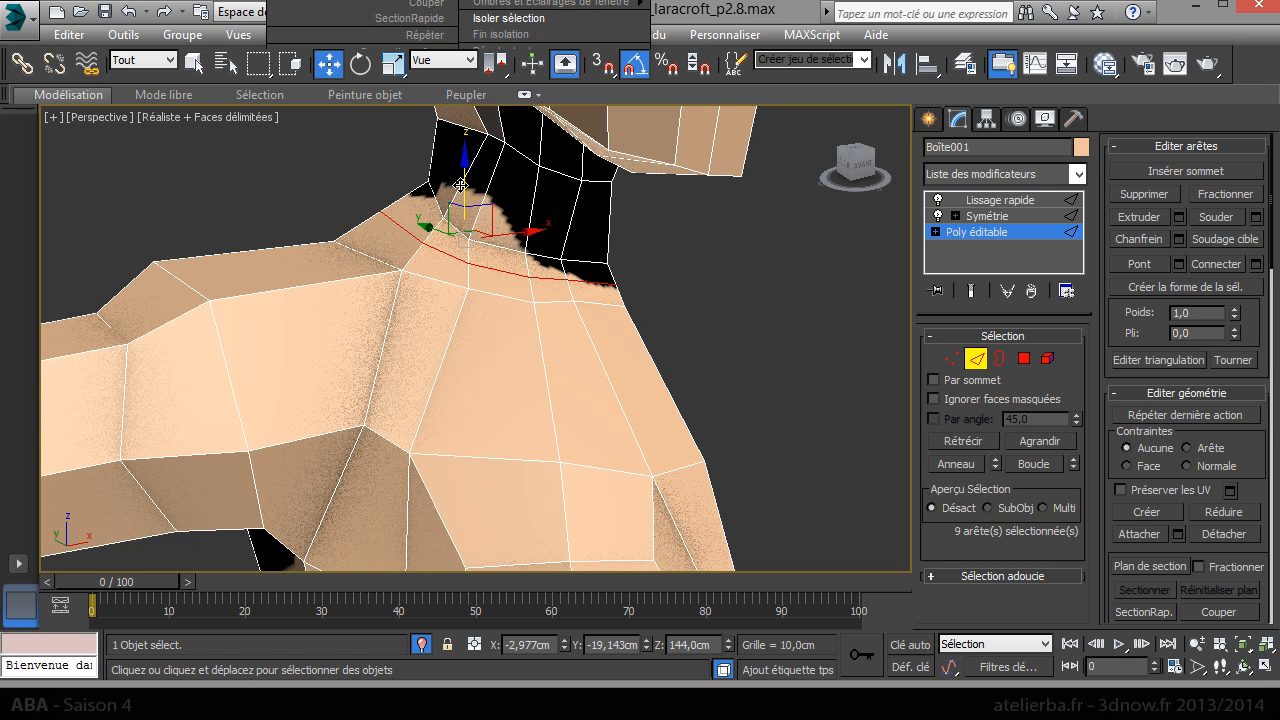
{"action": "left_click_drag", "start_coordinate": [459, 189], "coordinate": [459, 195]}
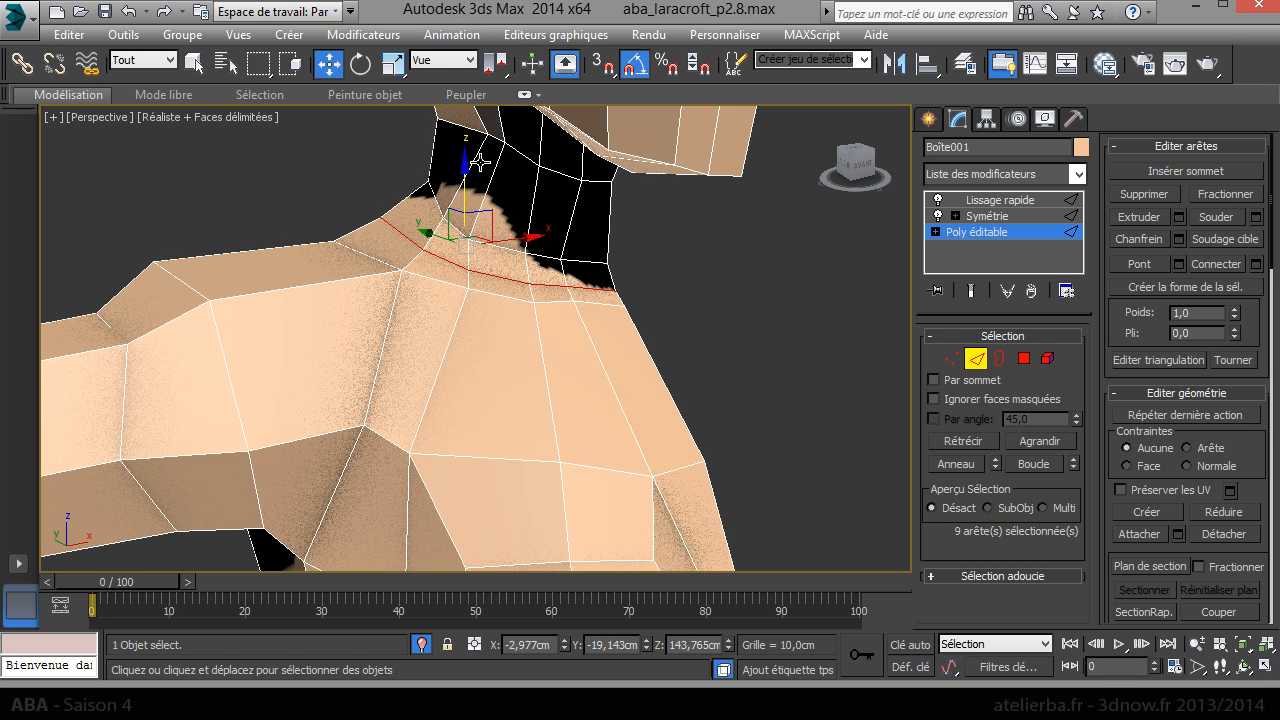
- Select two front edges of the neck-base loop and lower them to Z about 142.76 cm
{"action": "left_click", "coordinate": [494, 279]}
{"action": "left_click", "coordinate": [551, 279], "text": "ctrl"}
{"action": "left_click_drag", "start_coordinate": [521, 237], "coordinate": [521, 255]}
{"action": "middle_click_drag", "start_coordinate": [523, 262], "coordinate": [598, 326], "text": "alt"}
{"action": "middle_click_drag", "start_coordinate": [463, 280], "coordinate": [490, 218], "text": "alt"}
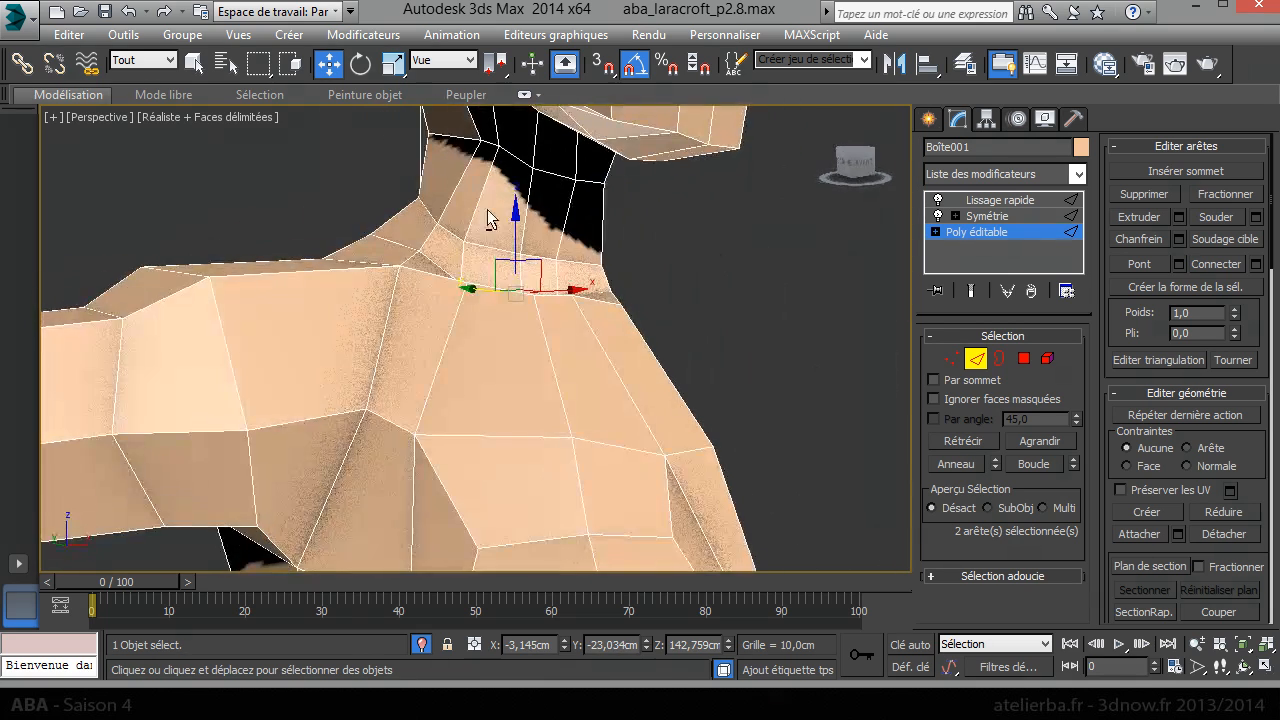
- Show the smoothed, mirrored end result while editing the base mesh and inspect the neck and shoulders
{"action": "left_click", "coordinate": [972, 290]}
{"action": "middle_click_drag", "start_coordinate": [614, 342], "coordinate": [586, 356], "text": "alt"}
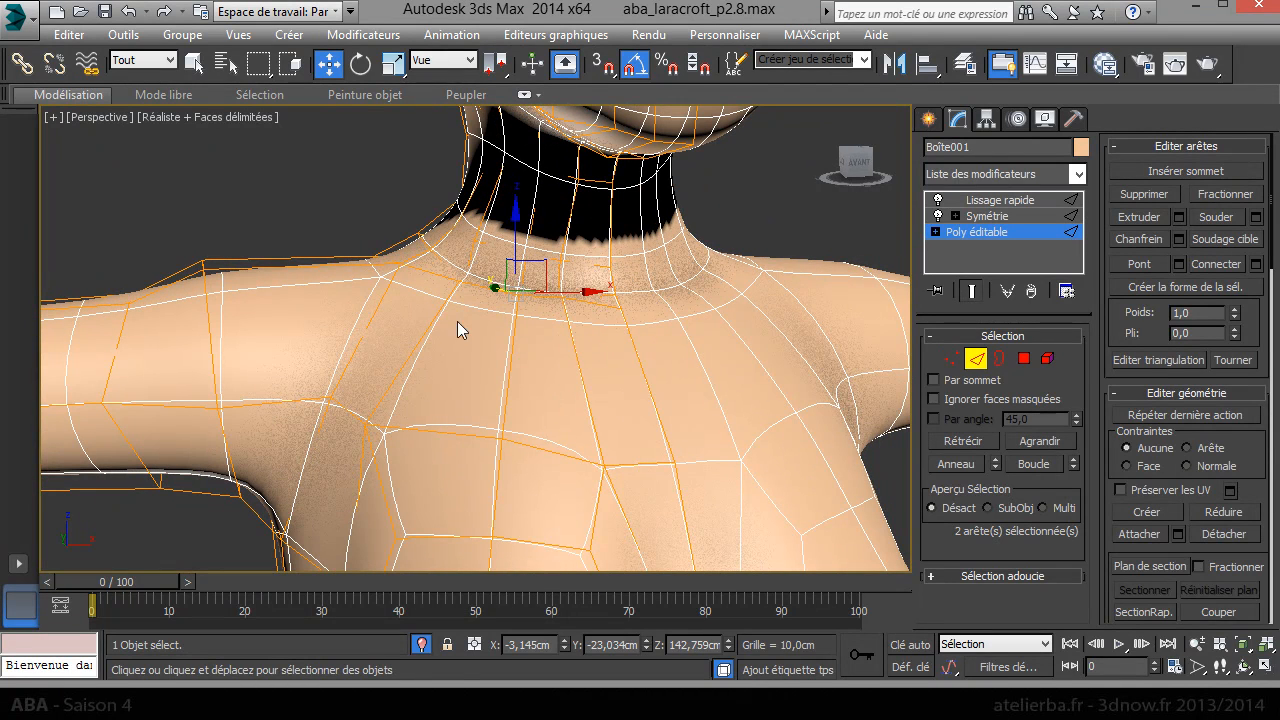
{"action": "middle_click_drag", "start_coordinate": [701, 329], "coordinate": [788, 370], "text": "alt"}
- Select three polygons at the front base of the neck, lower them to Z about 141.87 cm, and clear the selection
{"action": "left_click", "coordinate": [1025, 359]}
{"action": "middle_click_drag", "start_coordinate": [686, 323], "coordinate": [606, 329], "text": "alt"}
{"action": "left_click", "coordinate": [643, 240]}
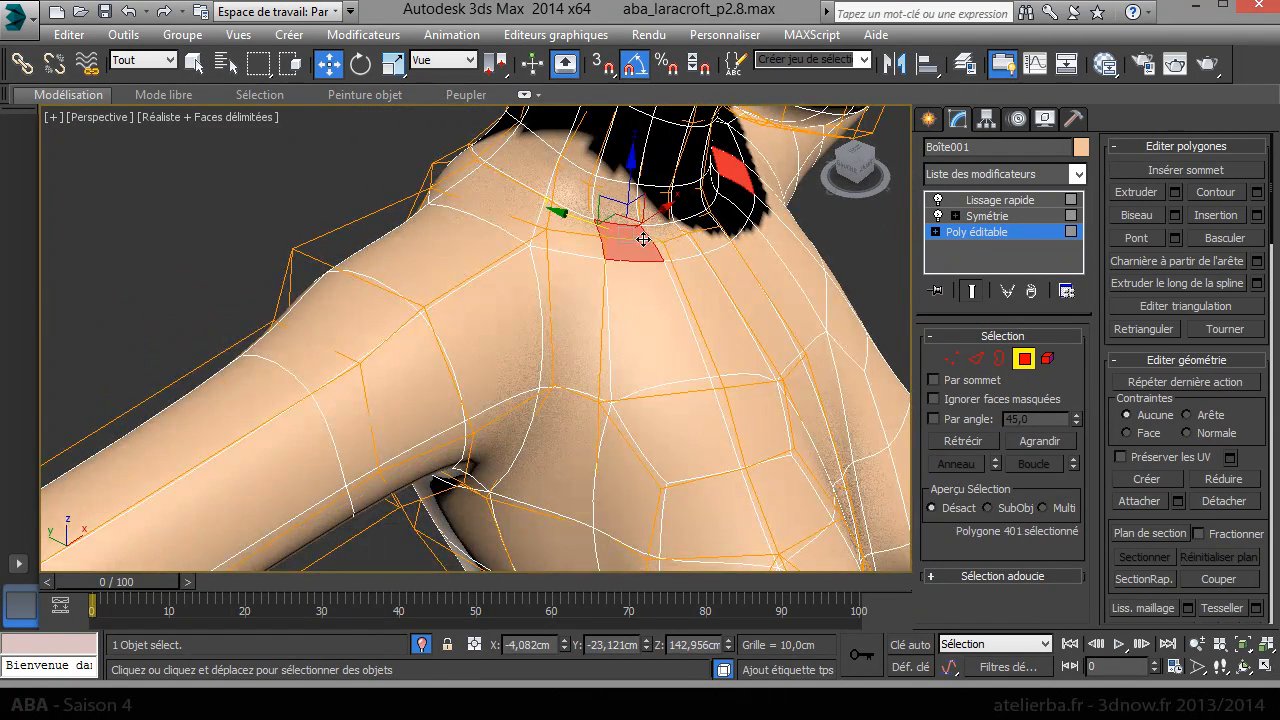
{"action": "left_click", "coordinate": [708, 229], "text": "ctrl"}
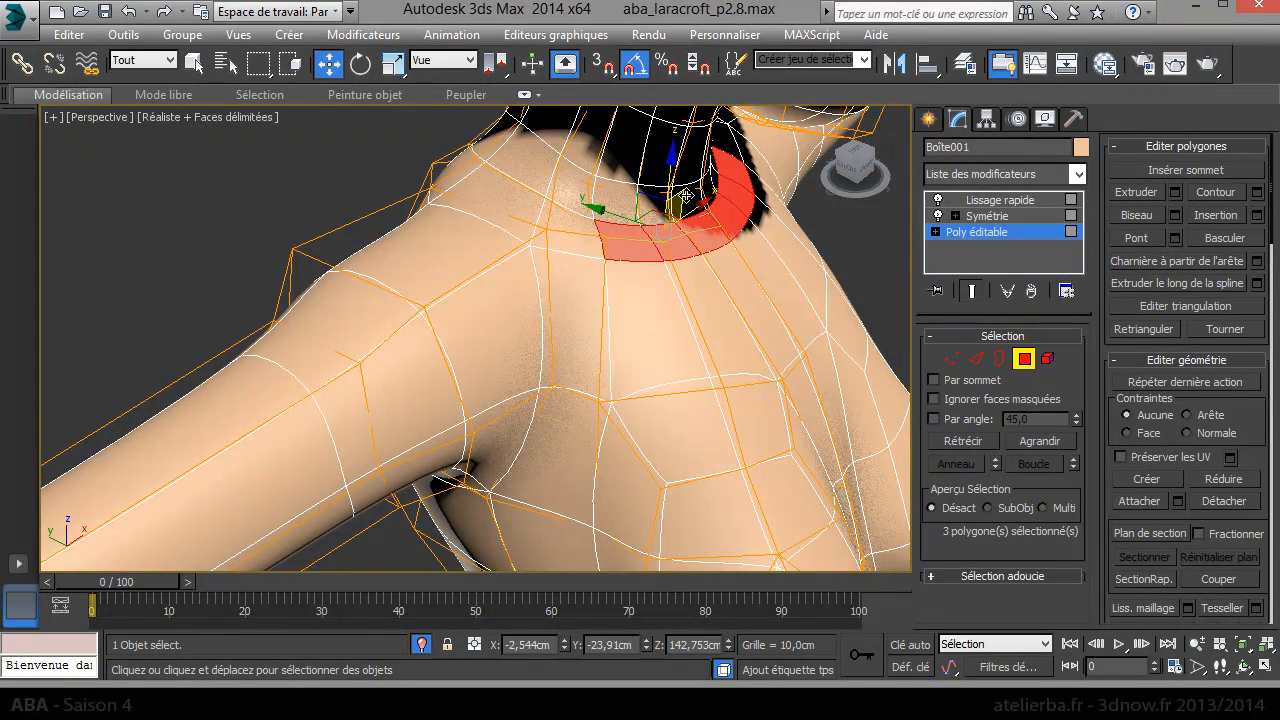
{"action": "left_click_drag", "start_coordinate": [668, 173], "coordinate": [669, 196]}
{"action": "middle_click_drag", "start_coordinate": [711, 222], "coordinate": [729, 177], "text": "alt"}
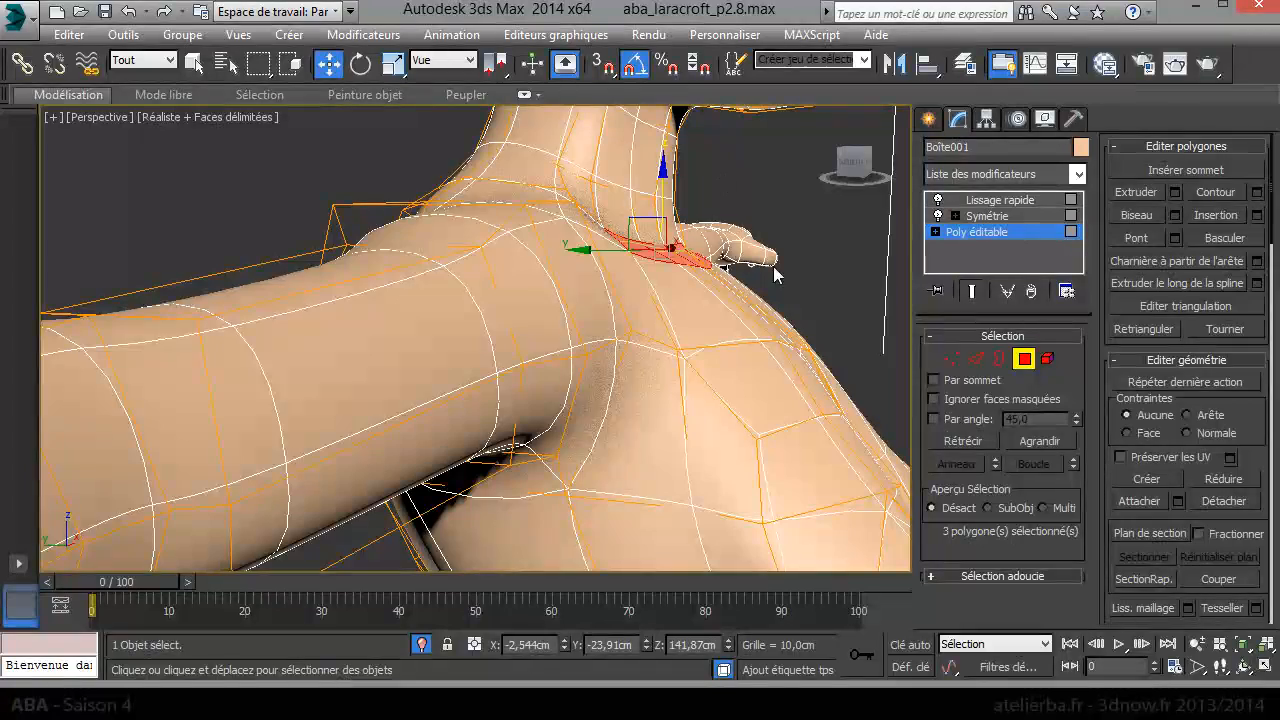
{"action": "left_click", "coordinate": [806, 292]}
- Switch to vertex editing and reposition the vertex on the side of the lower neck
{"action": "middle_click_drag", "start_coordinate": [804, 286], "coordinate": [640, 296], "text": "alt"}
{"action": "scroll", "coordinate": [466, 286], "scroll_direction": "down", "scroll_amount": 6}
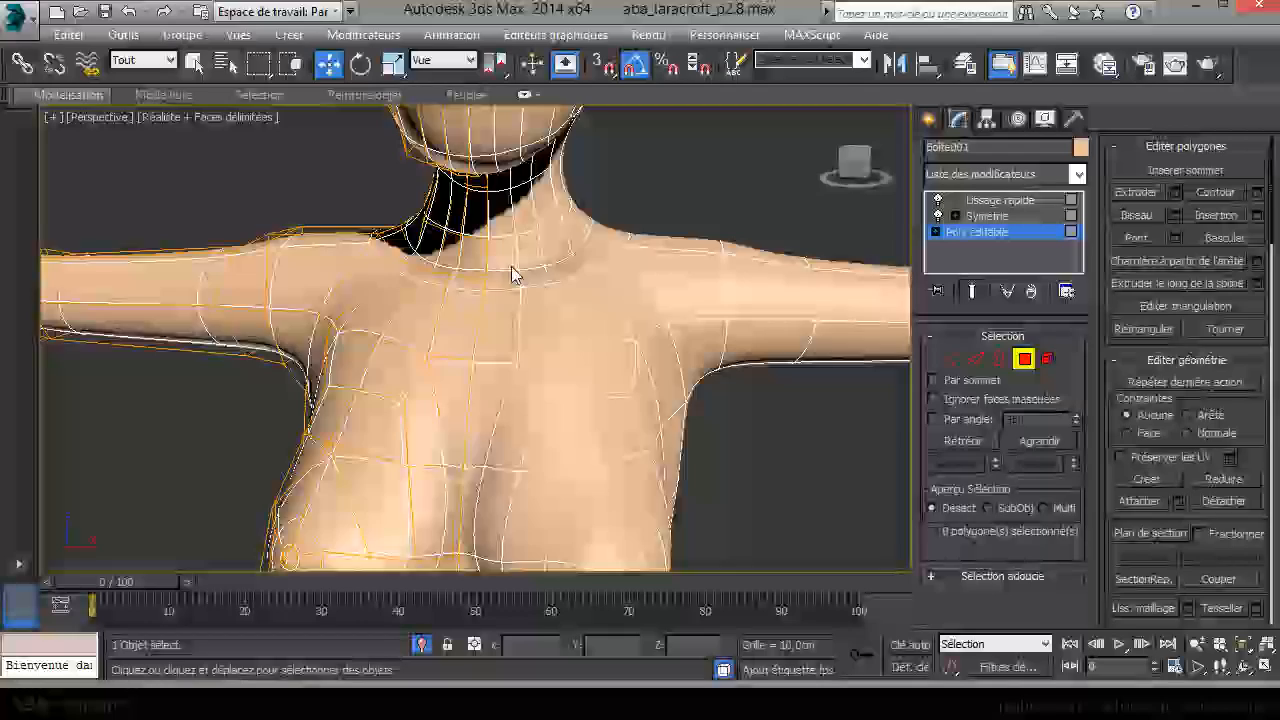
{"action": "middle_click_drag", "start_coordinate": [512, 275], "coordinate": [660, 303], "text": "alt"}
{"action": "scroll", "coordinate": [660, 303], "scroll_direction": "up", "scroll_amount": 3}
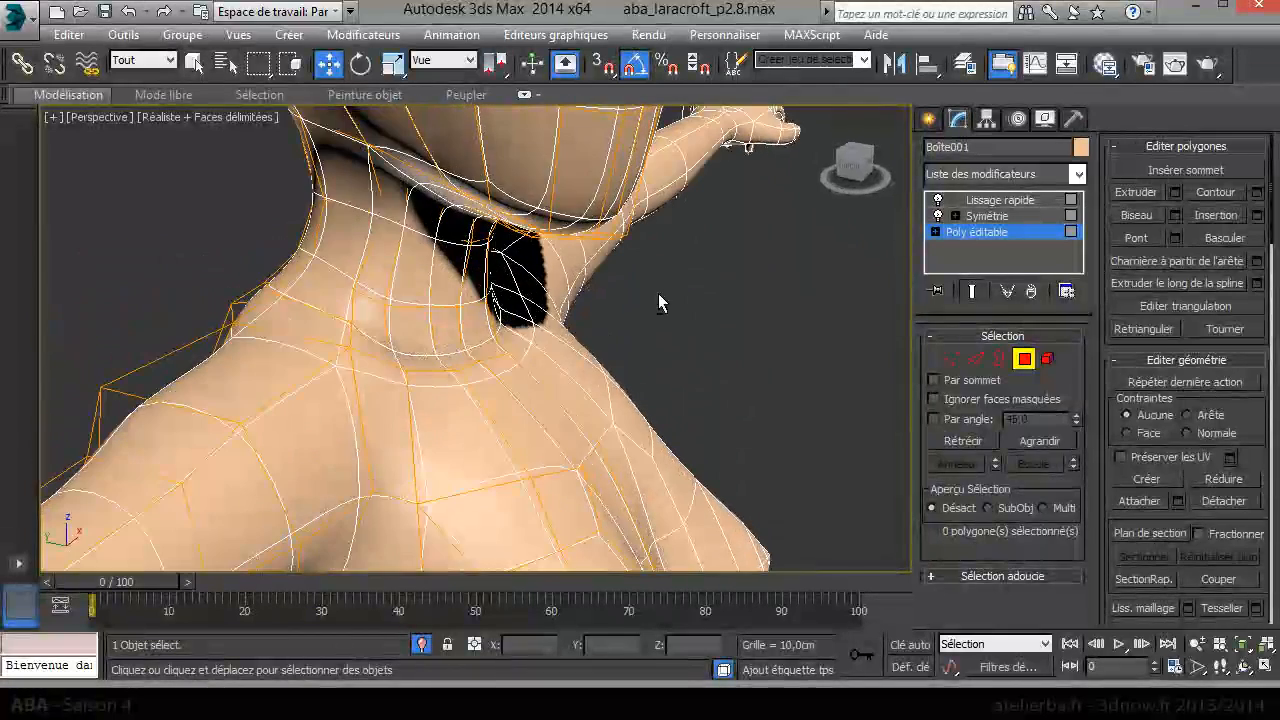
{"action": "left_click", "coordinate": [948, 359]}
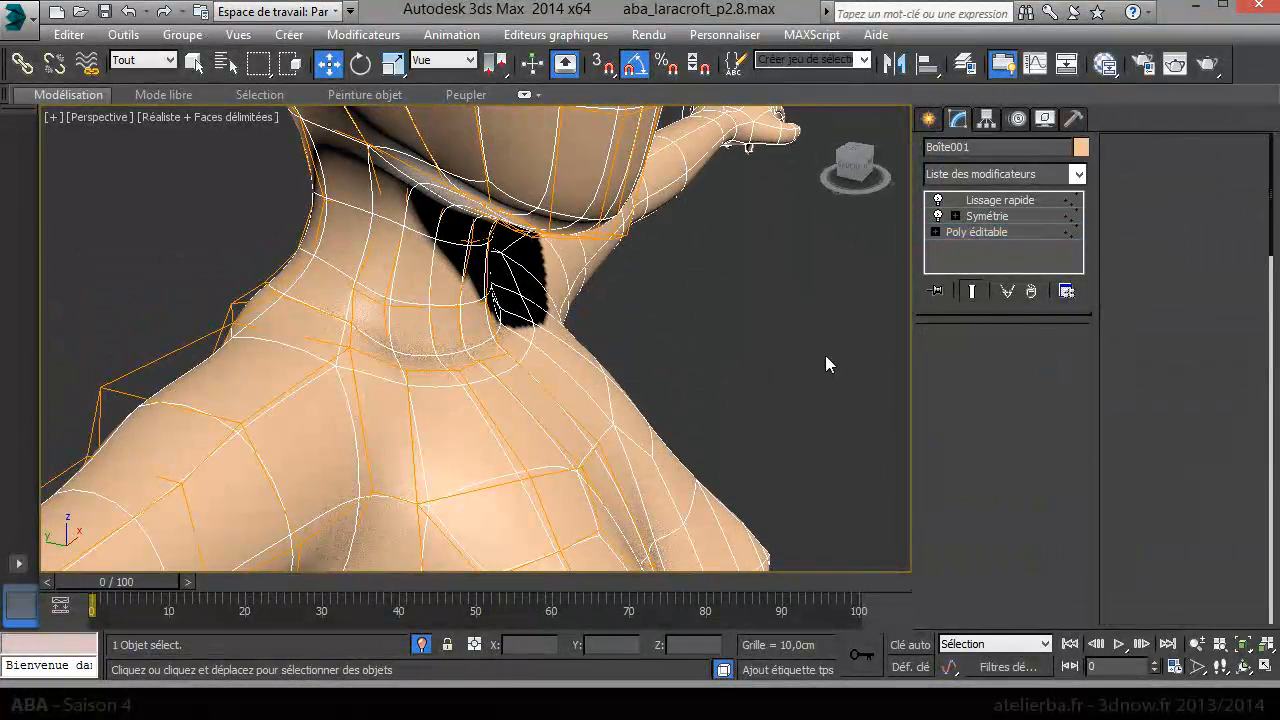
{"action": "left_click", "coordinate": [384, 305]}
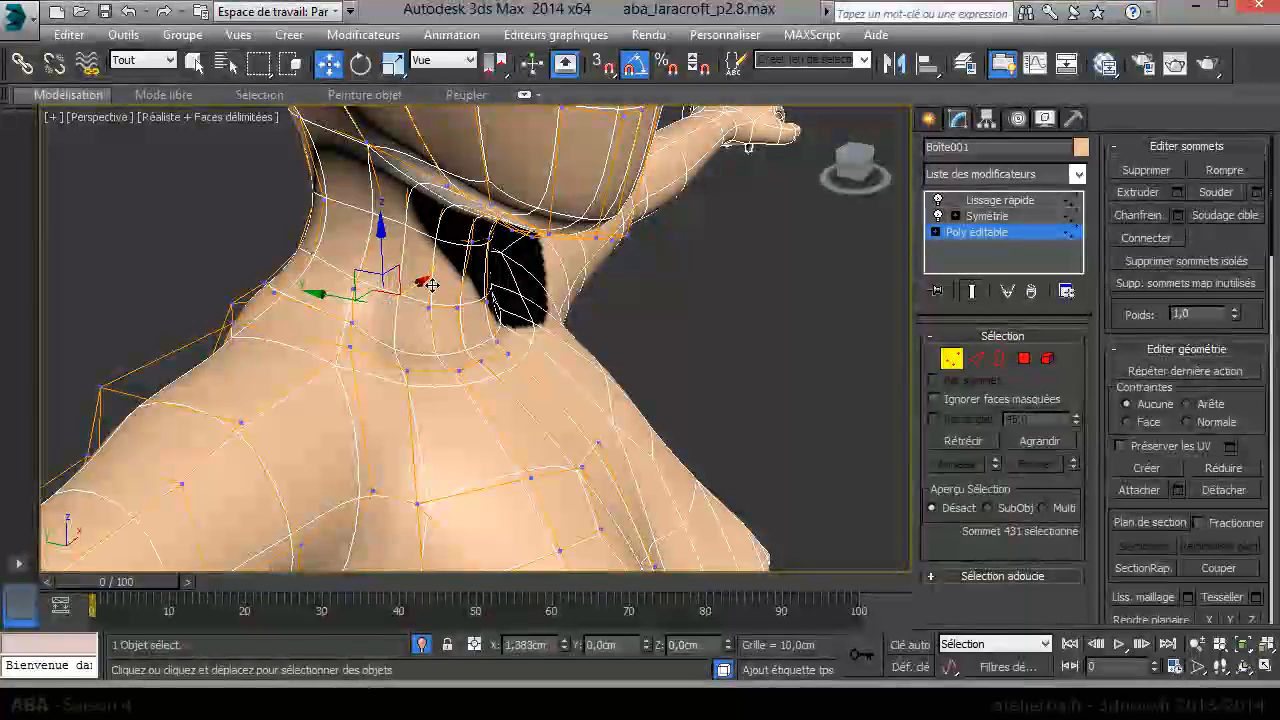
{"action": "left_click_drag", "start_coordinate": [431, 286], "coordinate": [450, 323]}
{"action": "mouse_move", "coordinate": [460, 298]}
{"action": "middle_mouse_down", "text": "alt"}
{"action": "mouse_move", "coordinate": [510, 257]}
{"action": "mouse_move", "coordinate": [450, 275]}
{"action": "middle_mouse_up", "text": "alt"}
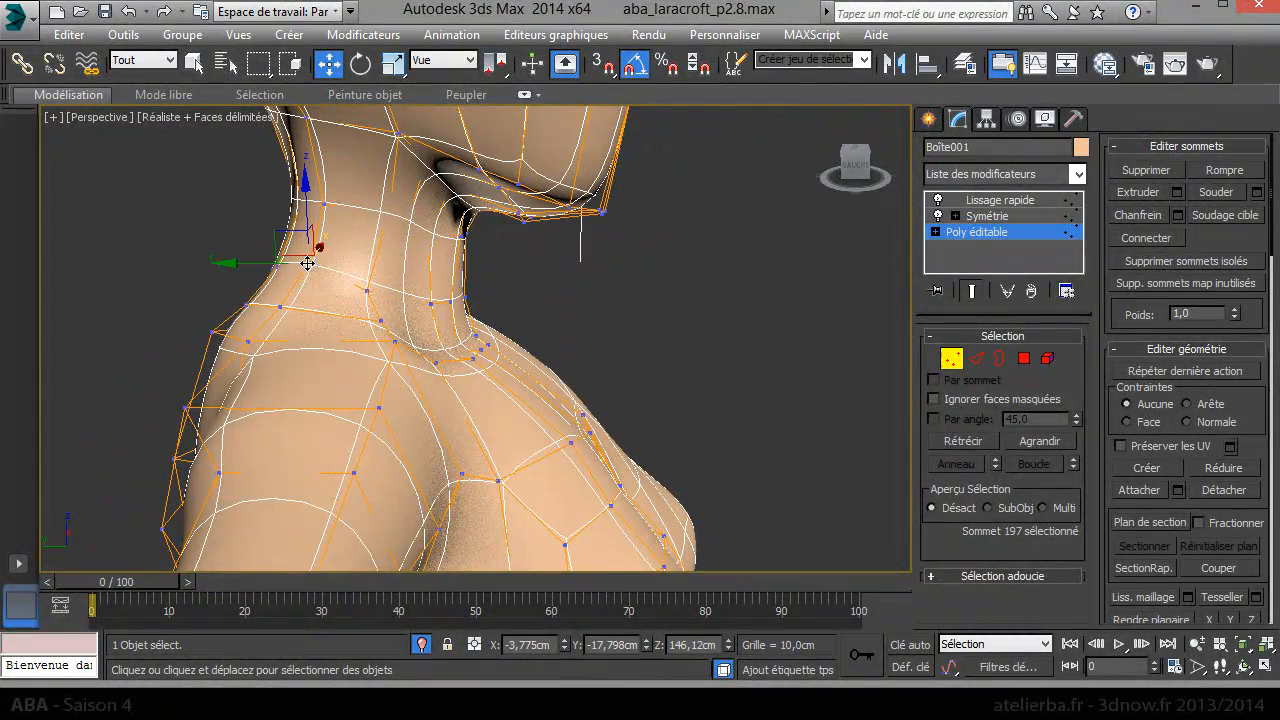
- Reshape the upper back and rear shoulder by moving individual vertices between the neck base and the top of the arm
{"action": "middle_click_drag", "start_coordinate": [240, 337], "coordinate": [282, 393], "text": "alt"}
{"action": "left_click", "coordinate": [254, 376]}
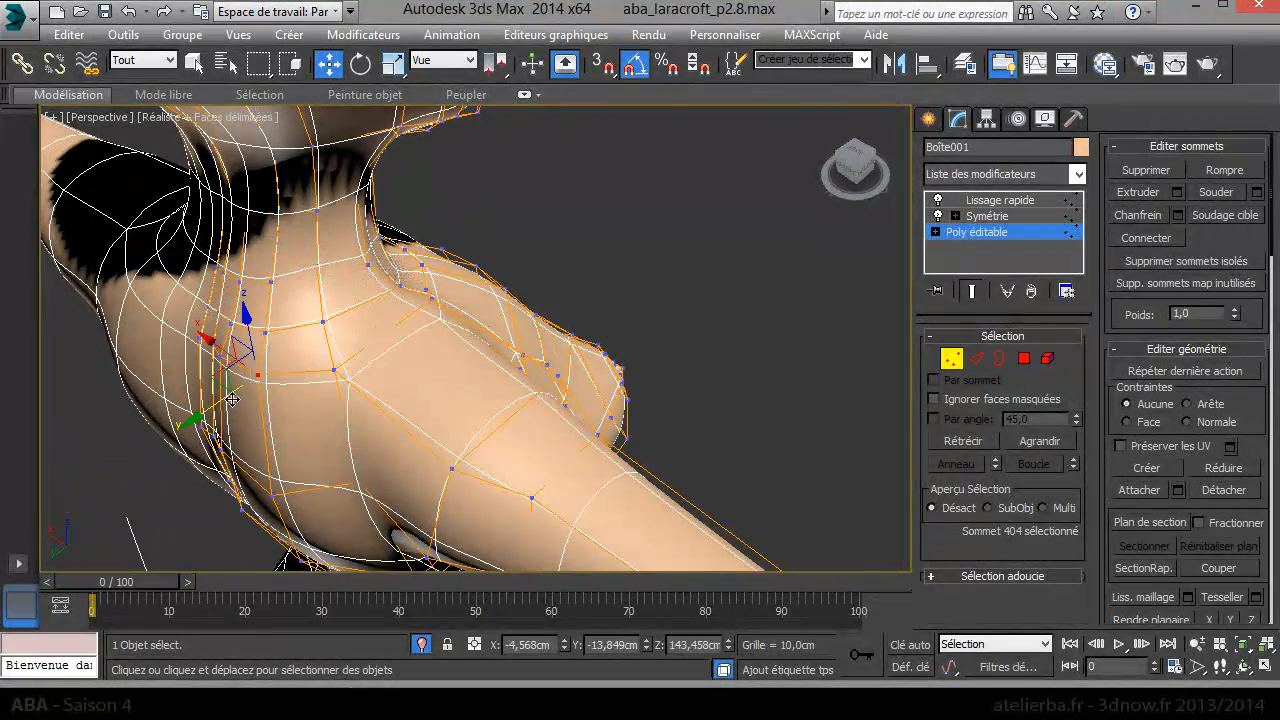
{"action": "left_click", "coordinate": [264, 505]}
{"action": "left_click_drag", "start_coordinate": [237, 528], "coordinate": [256, 526]}
{"action": "left_click", "coordinate": [358, 482]}
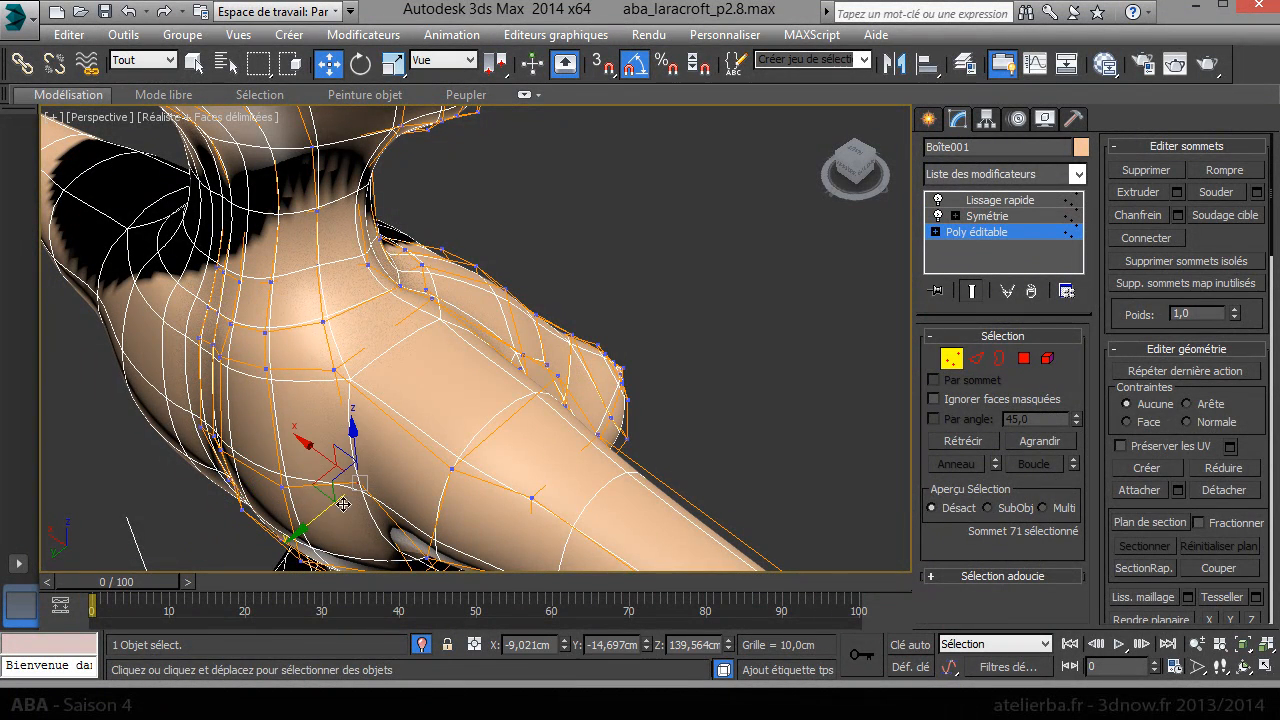
{"action": "left_click_drag", "start_coordinate": [333, 512], "coordinate": [318, 530]}
{"action": "mouse_move", "coordinate": [370, 450]}
{"action": "middle_mouse_down", "text": "alt"}
{"action": "mouse_move", "coordinate": [391, 414]}
{"action": "mouse_move", "coordinate": [375, 435]}
{"action": "middle_mouse_up", "text": "alt"}
{"action": "left_click", "coordinate": [398, 414]}
{"action": "left_click_drag", "start_coordinate": [370, 390], "coordinate": [377, 406]}
- Slim the upper arm near the shoulder by lowering its top vertex and raising its underside vertex
{"action": "middle_click_drag", "start_coordinate": [500, 407], "coordinate": [336, 283], "text": "alt"}
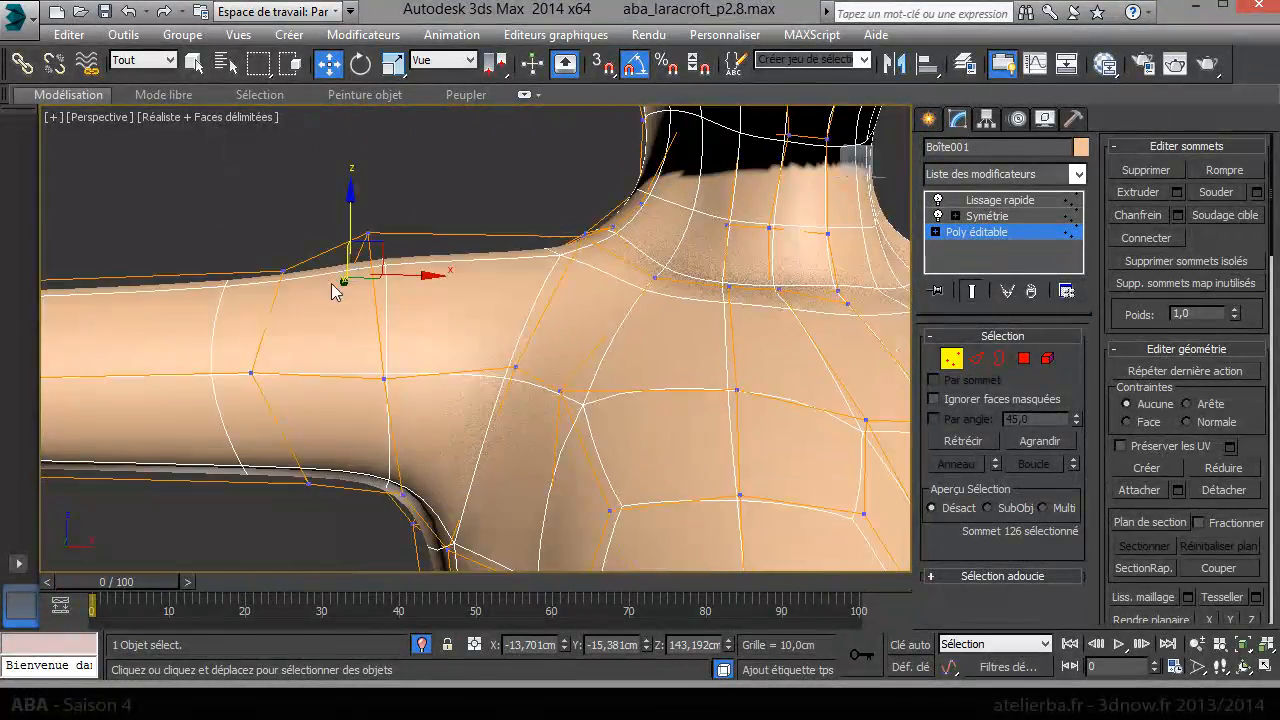
{"action": "left_click", "coordinate": [284, 272]}
{"action": "left_click_drag", "start_coordinate": [321, 246], "coordinate": [299, 312]}
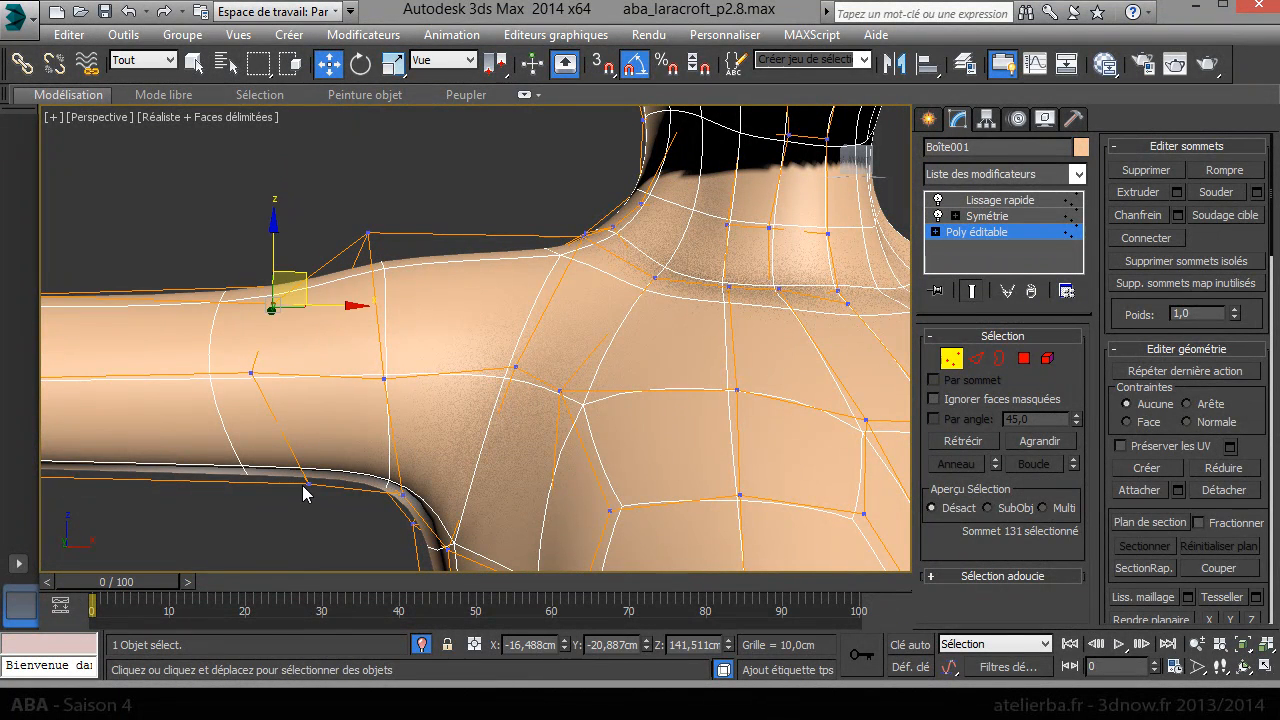
{"action": "left_click", "coordinate": [306, 486]}
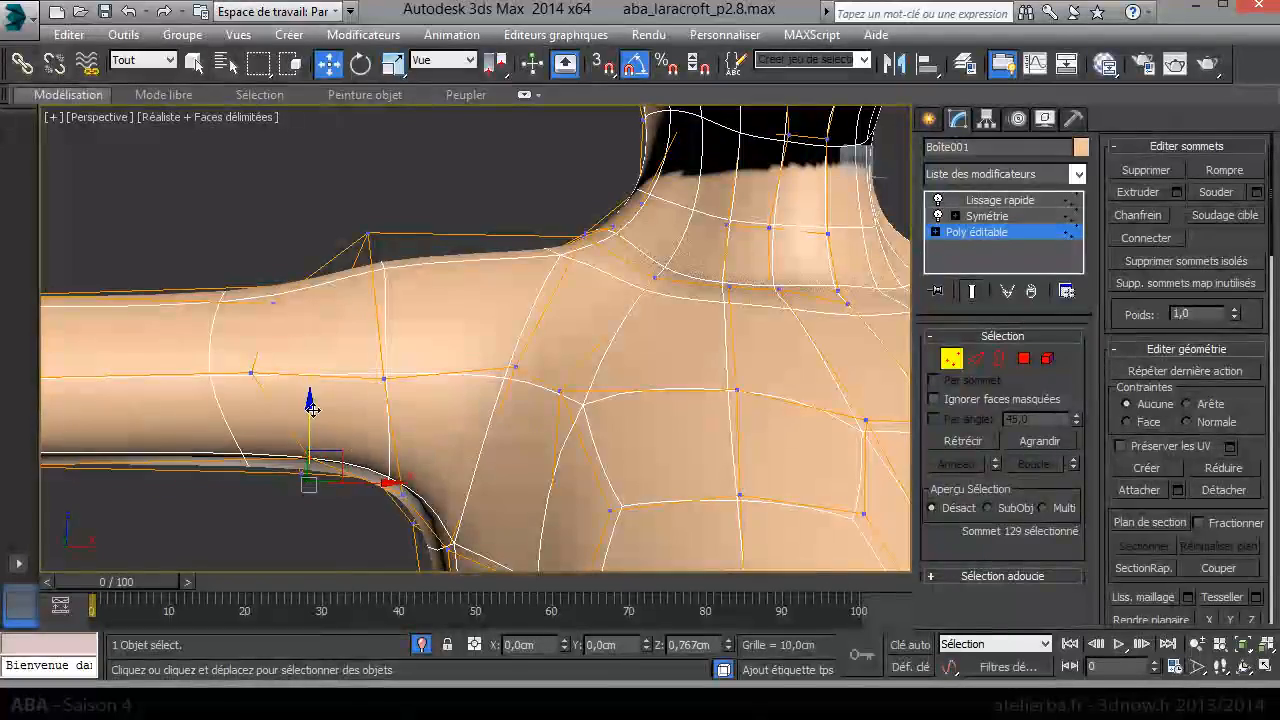
{"action": "left_click_drag", "start_coordinate": [312, 409], "coordinate": [312, 382]}
- Adjust the vertices at the front centre of the neck below the chin and clear the selection
{"action": "mouse_move", "coordinate": [392, 413]}
{"action": "middle_mouse_down", "text": "alt"}
{"action": "mouse_move", "coordinate": [506, 445]}
{"action": "mouse_move", "coordinate": [500, 483]}
{"action": "mouse_move", "coordinate": [320, 400]}
{"action": "mouse_move", "coordinate": [385, 412]}
{"action": "middle_mouse_up", "text": "alt"}
{"action": "middle_click_drag", "start_coordinate": [625, 265], "coordinate": [617, 412]}
{"action": "middle_click_drag", "start_coordinate": [617, 412], "coordinate": [597, 303], "text": "alt"}
{"action": "left_click", "coordinate": [577, 302]}
{"action": "left_click", "coordinate": [624, 299]}
{"action": "middle_click_drag", "start_coordinate": [628, 272], "coordinate": [628, 295], "text": "alt"}
{"action": "left_click_drag", "start_coordinate": [560, 296], "coordinate": [553, 243]}
{"action": "left_click", "coordinate": [589, 301], "text": "ctrl"}
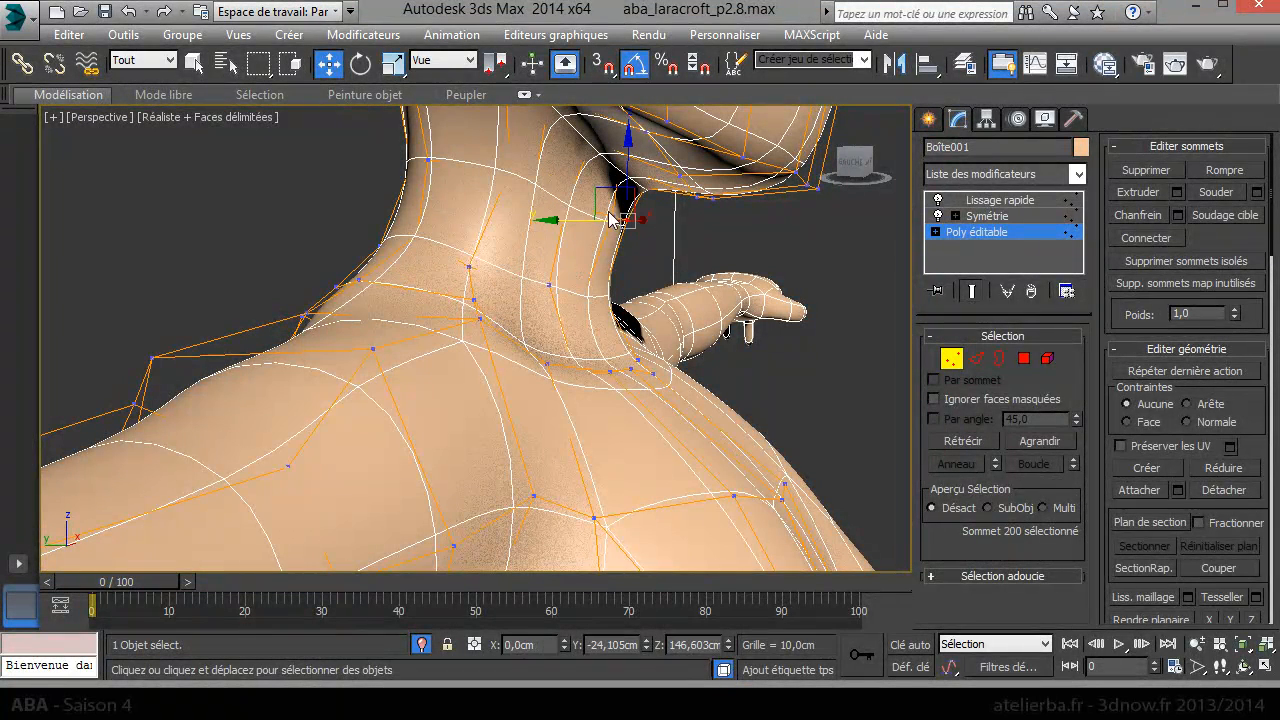
{"action": "left_click_drag", "start_coordinate": [635, 175], "coordinate": [637, 194]}
{"action": "left_click", "coordinate": [686, 234]}
- Move the vertex beside the throat's centre line under the jaw to refine the neck contour
{"action": "middle_click_drag", "start_coordinate": [686, 236], "coordinate": [583, 213], "text": "alt"}
{"action": "left_click", "coordinate": [558, 260]}
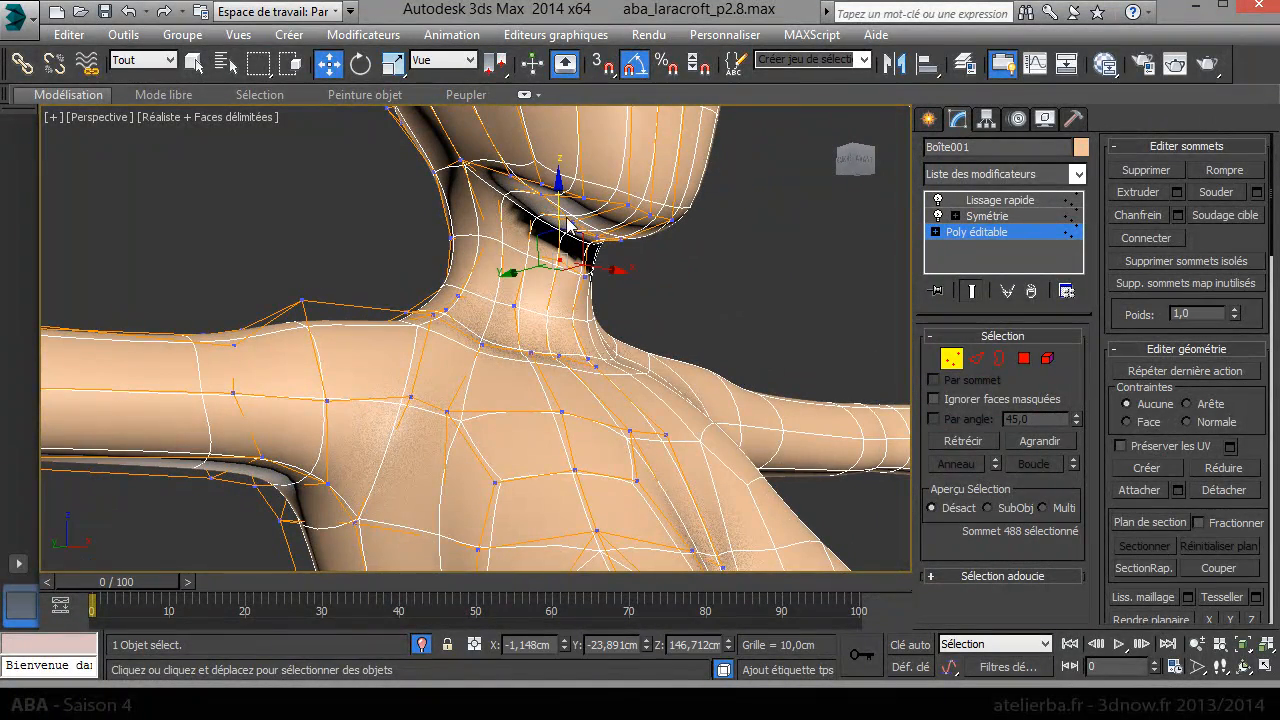
{"action": "left_click_drag", "start_coordinate": [560, 212], "coordinate": [530, 234]}
- Reposition the vertices along the rear side of the neck up to the base of the skull
{"action": "left_click", "coordinate": [449, 236]}
{"action": "middle_click_drag", "start_coordinate": [449, 236], "coordinate": [500, 300], "text": "alt"}
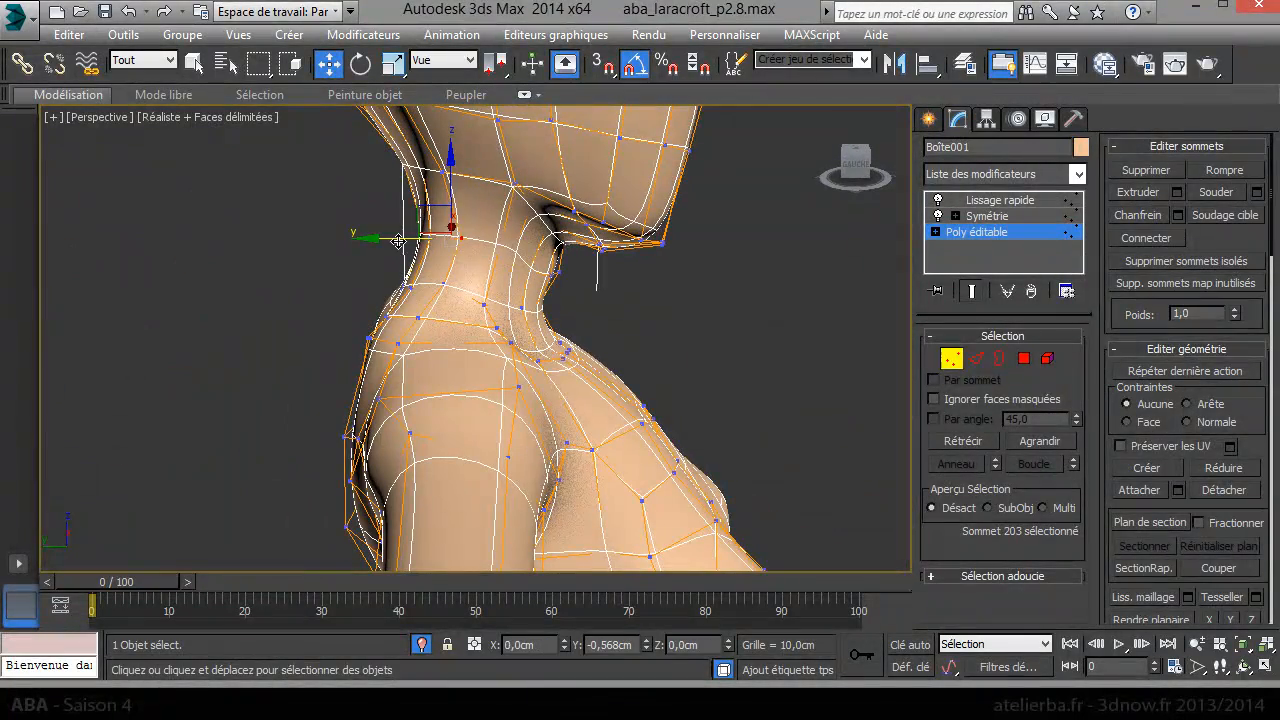
{"action": "left_click", "coordinate": [443, 172]}
{"action": "left_click_drag", "start_coordinate": [413, 173], "coordinate": [422, 178]}
{"action": "middle_click_drag", "start_coordinate": [525, 203], "coordinate": [580, 262], "text": "alt"}
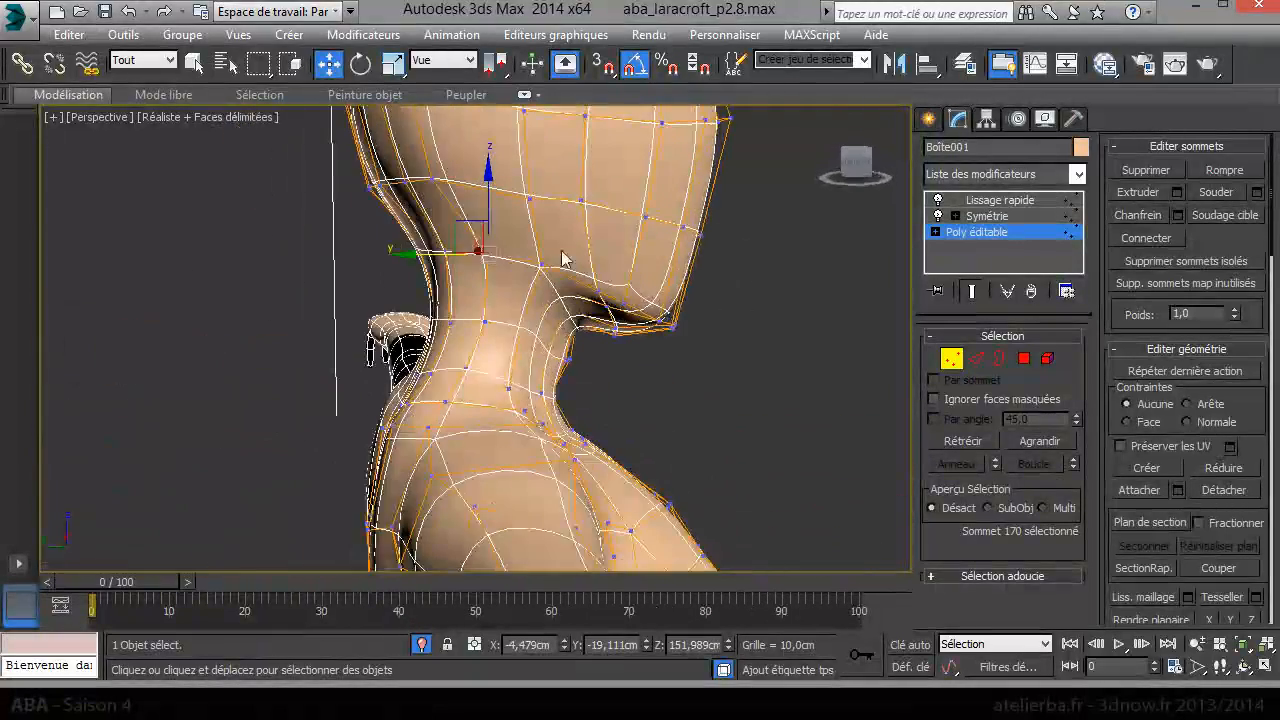
{"action": "left_click_drag", "start_coordinate": [425, 271], "coordinate": [427, 272]}
- Activate the Scale tool for the nape vertex and set its reference coordinate system to Vue
{"action": "right_click", "coordinate": [396, 254]}
{"action": "left_click", "coordinate": [445, 298]}
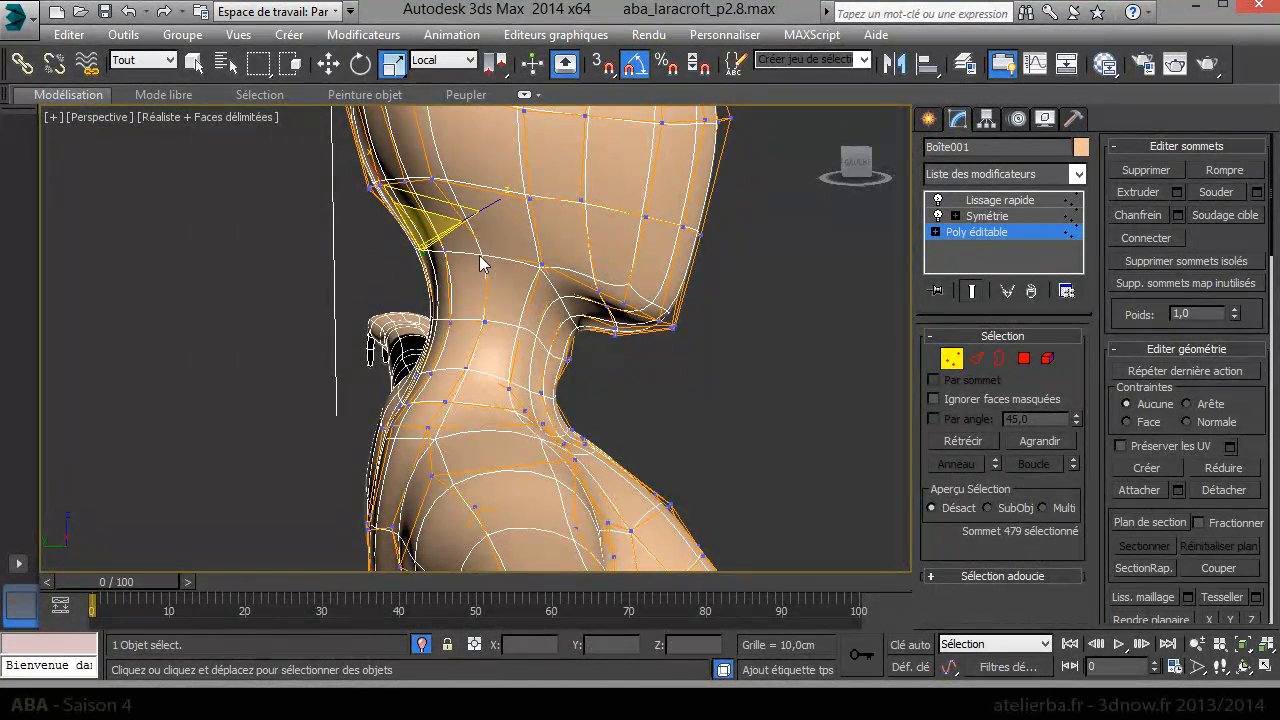
{"action": "left_click", "coordinate": [466, 60]}
{"action": "left_click", "coordinate": [425, 91]}
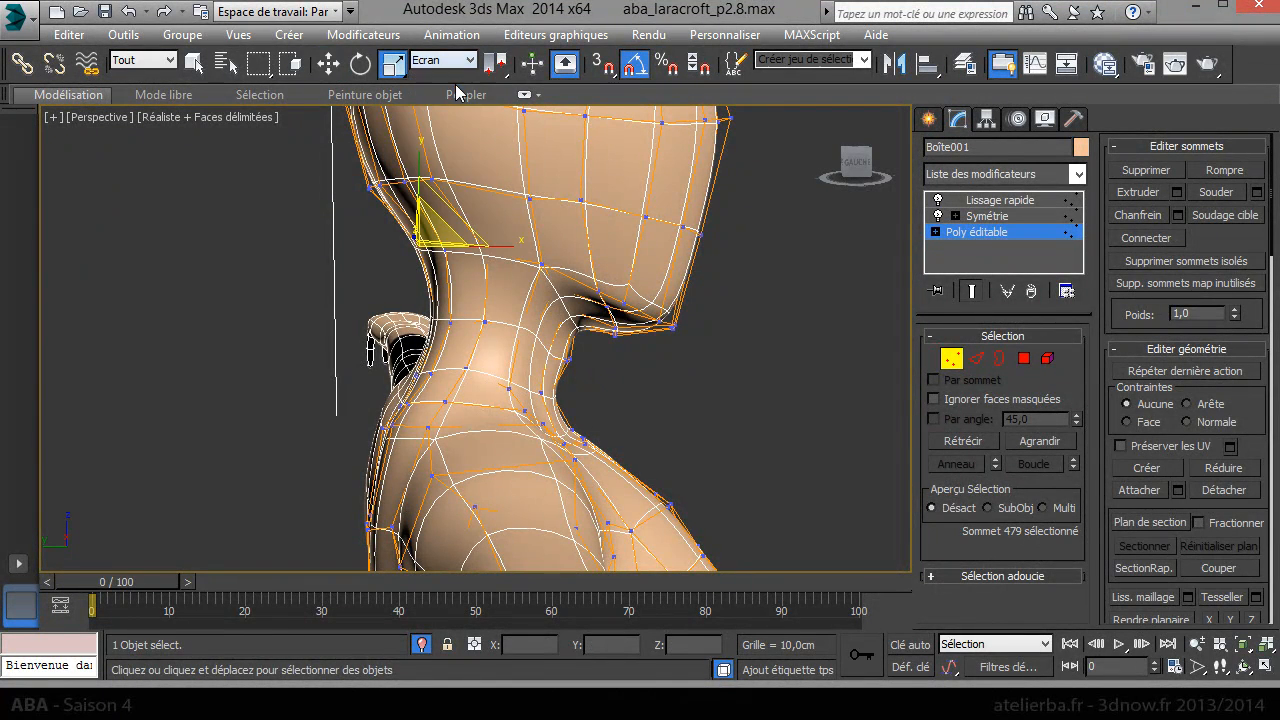
{"action": "left_click", "coordinate": [459, 62]}
{"action": "left_click", "coordinate": [456, 77]}
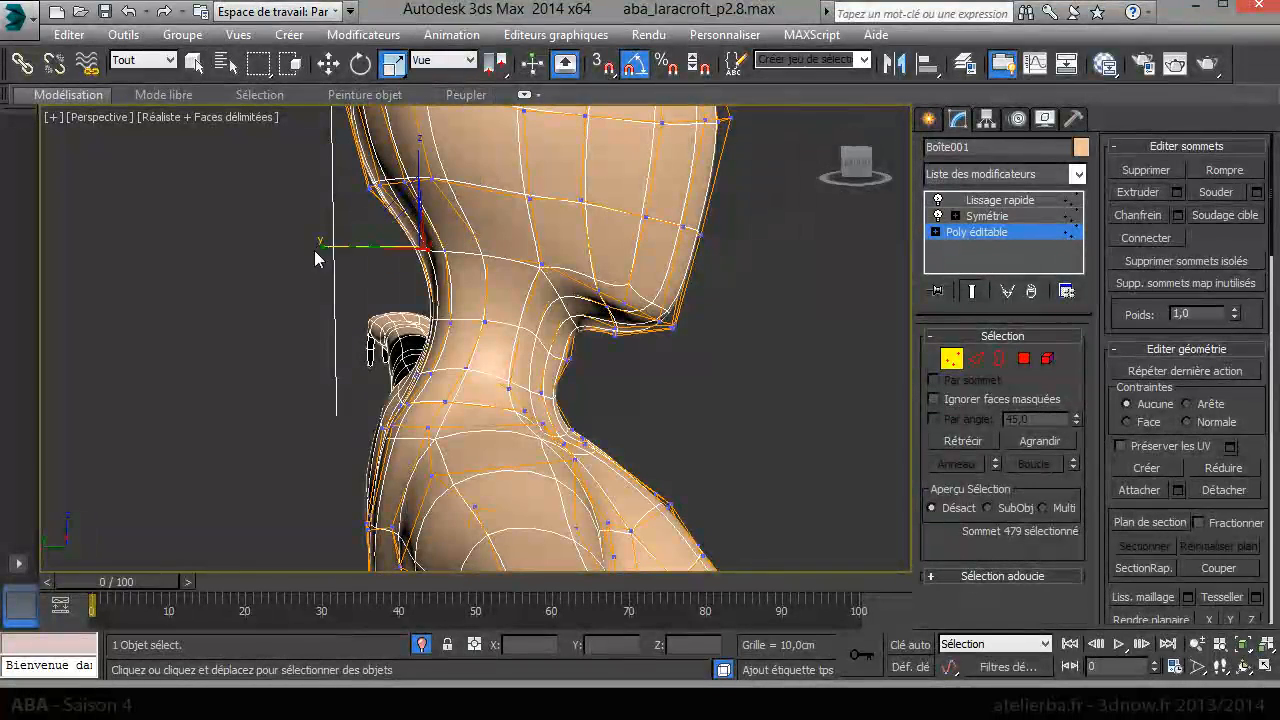
- Turn off the Lissage rapide modifier, add a second nape vertex to the selection, and scale both vertices
{"action": "middle_click_drag", "start_coordinate": [577, 297], "coordinate": [829, 316], "text": "alt"}
{"action": "scroll", "coordinate": [470, 294], "scroll_direction": "up", "scroll_amount": 4}
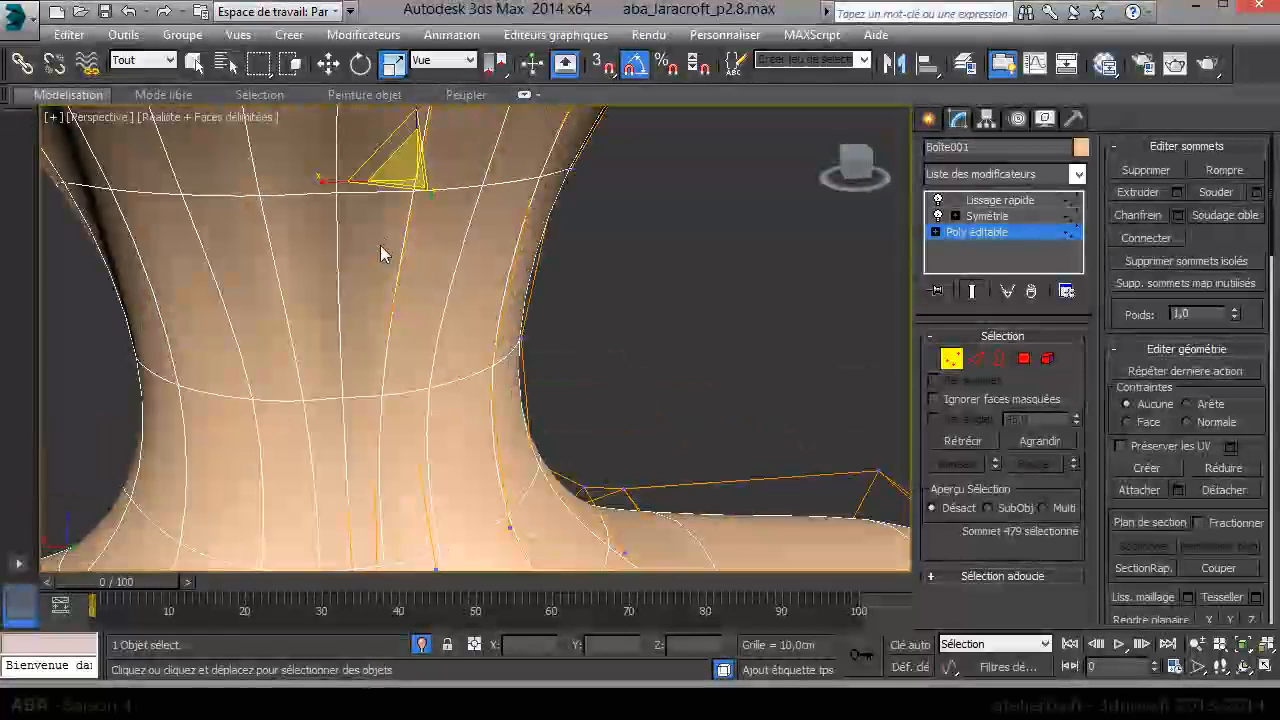
{"action": "middle_click_drag", "start_coordinate": [456, 222], "coordinate": [460, 228], "text": "alt"}
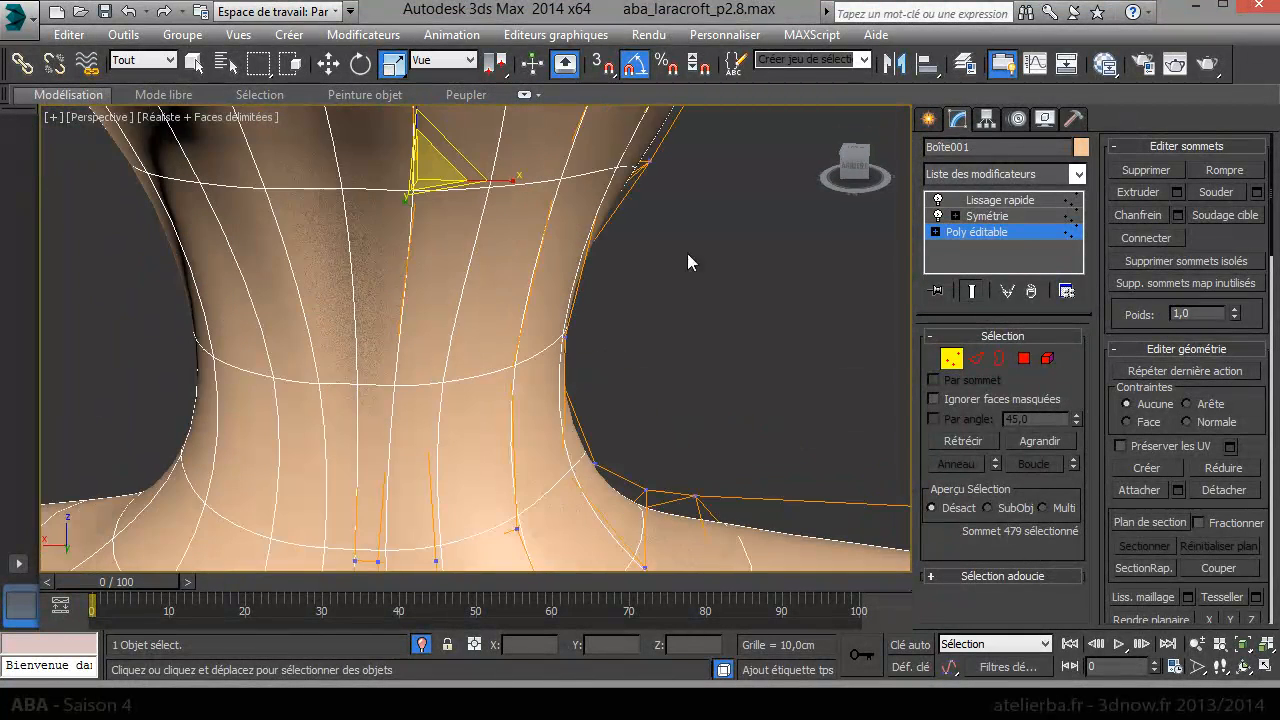
{"action": "left_click", "coordinate": [938, 200]}
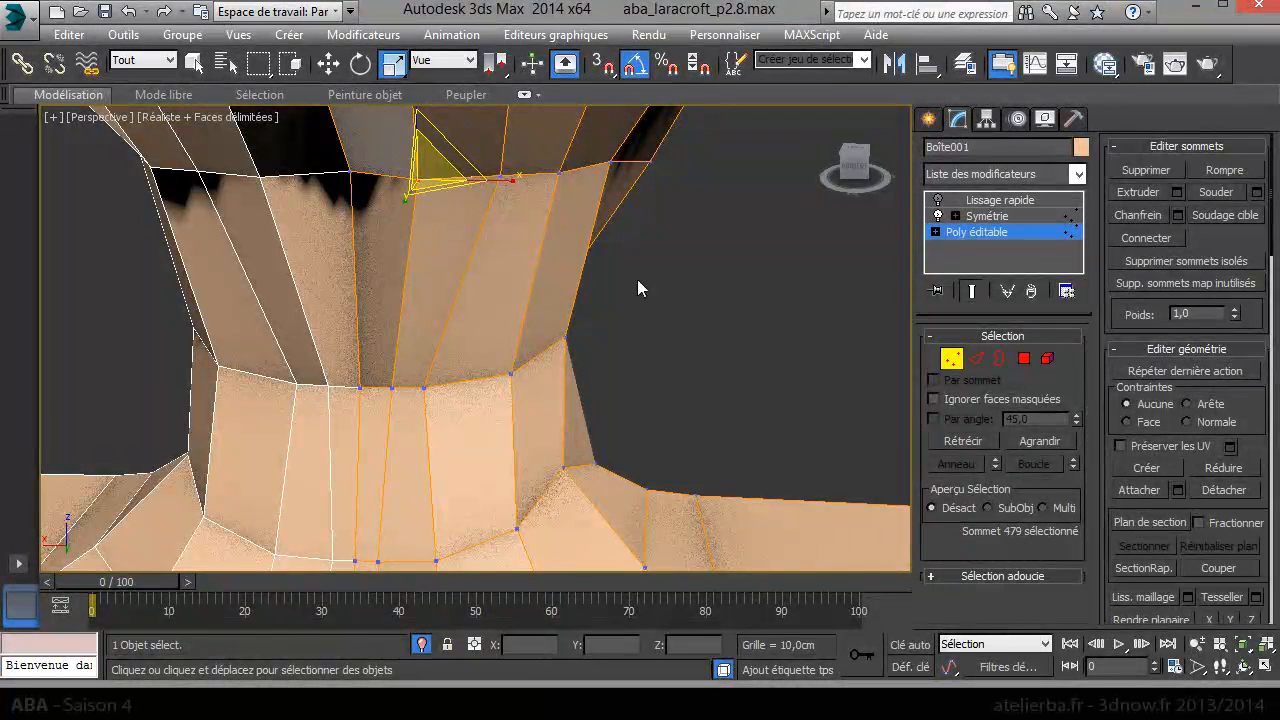
{"action": "left_click", "coordinate": [350, 173], "text": "ctrl"}
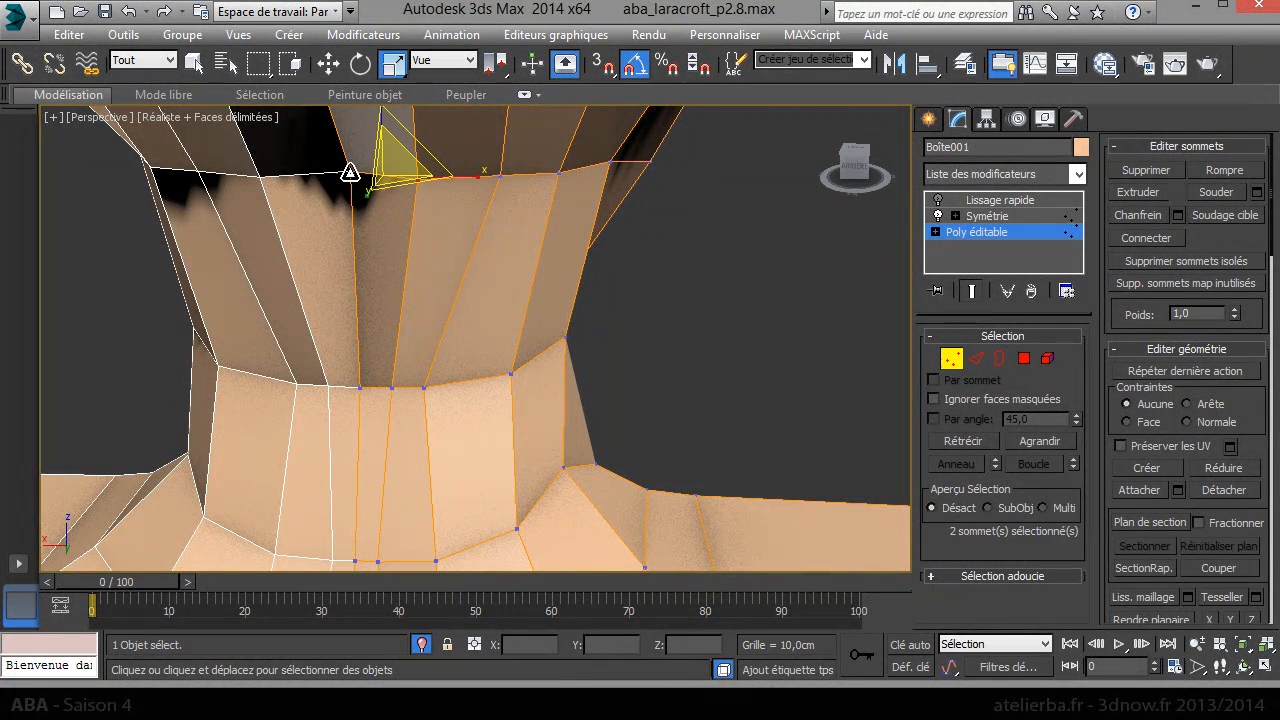
{"action": "left_click_drag", "start_coordinate": [366, 196], "coordinate": [496, 72]}
- Switch to the Move tool and shift the two selected nape vertices slightly
{"action": "middle_click_drag", "start_coordinate": [531, 122], "coordinate": [386, 102], "text": "alt"}
{"action": "right_click", "coordinate": [388, 140]}
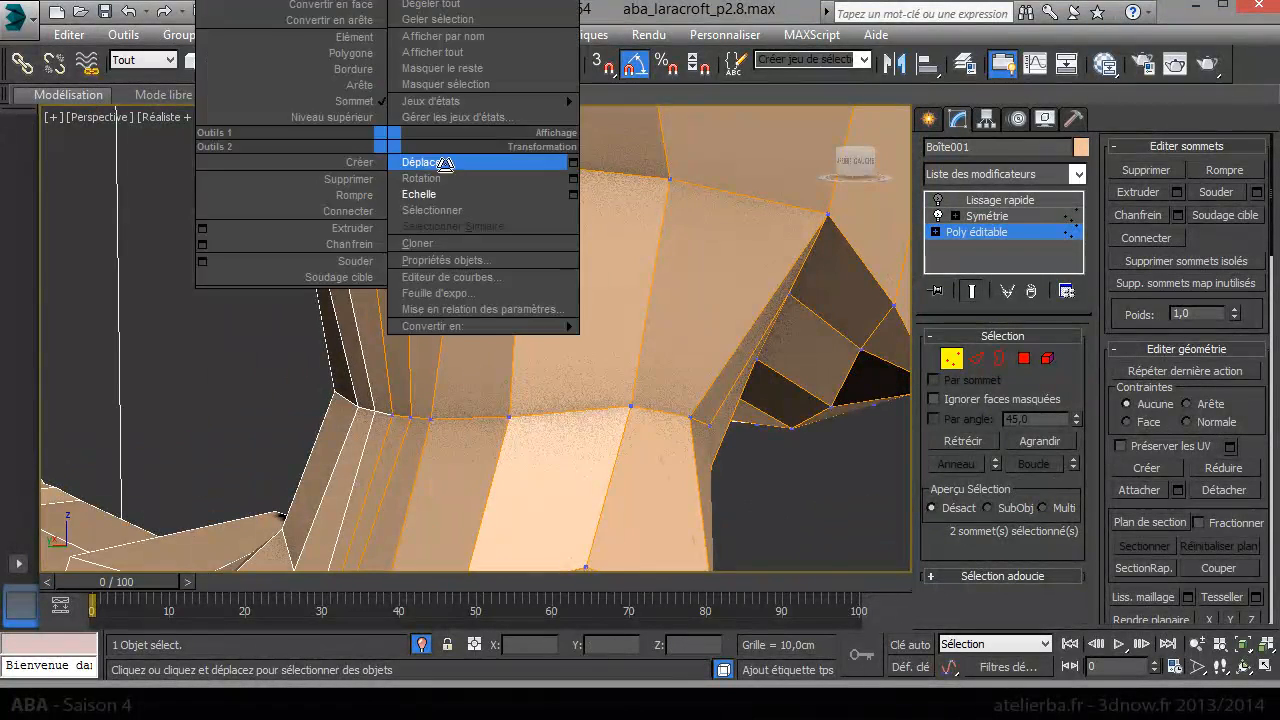
{"action": "left_click", "coordinate": [447, 163]}
{"action": "left_click_drag", "start_coordinate": [330, 168], "coordinate": [320, 168]}
- Set the Arête constraint and slide the vertices beside the centre line at mid-nape and the base of the nape outward
{"action": "middle_click_drag", "start_coordinate": [433, 206], "coordinate": [560, 235], "text": "alt"}
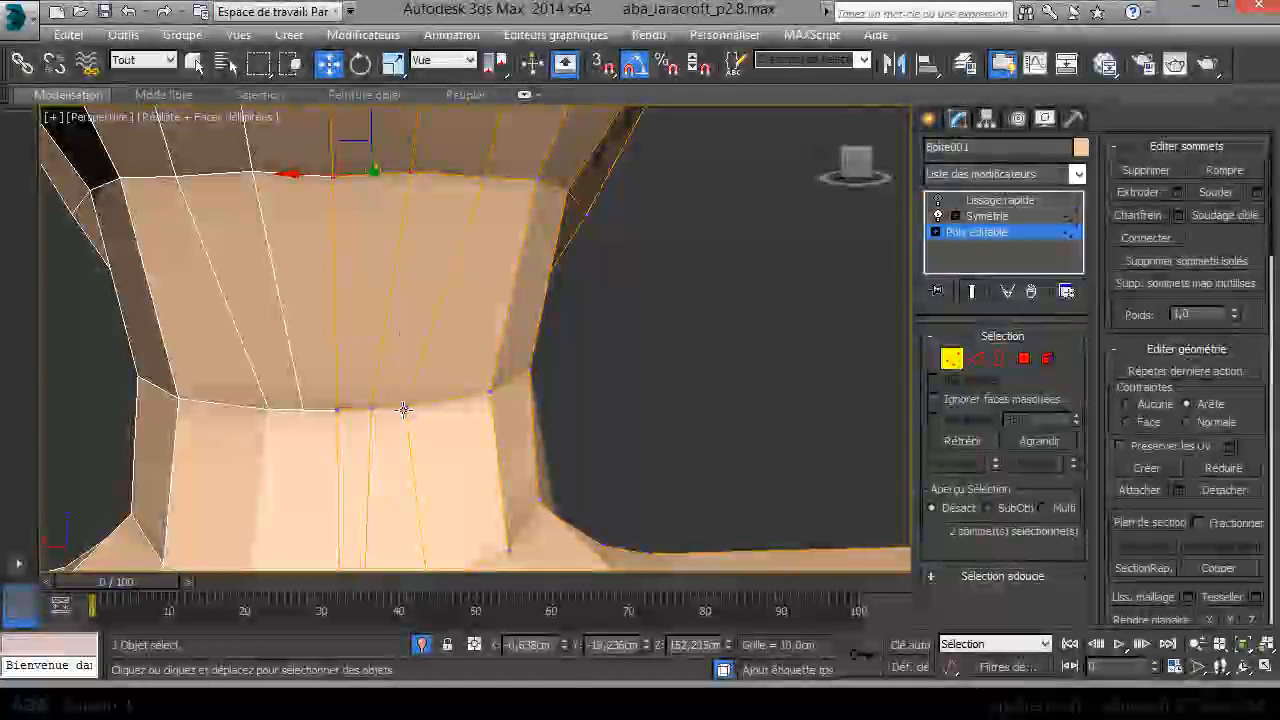
{"action": "left_click", "coordinate": [372, 410]}
{"action": "left_click", "coordinate": [443, 402]}
{"action": "left_click", "coordinate": [368, 412]}
{"action": "left_click_drag", "start_coordinate": [325, 411], "coordinate": [349, 429]}
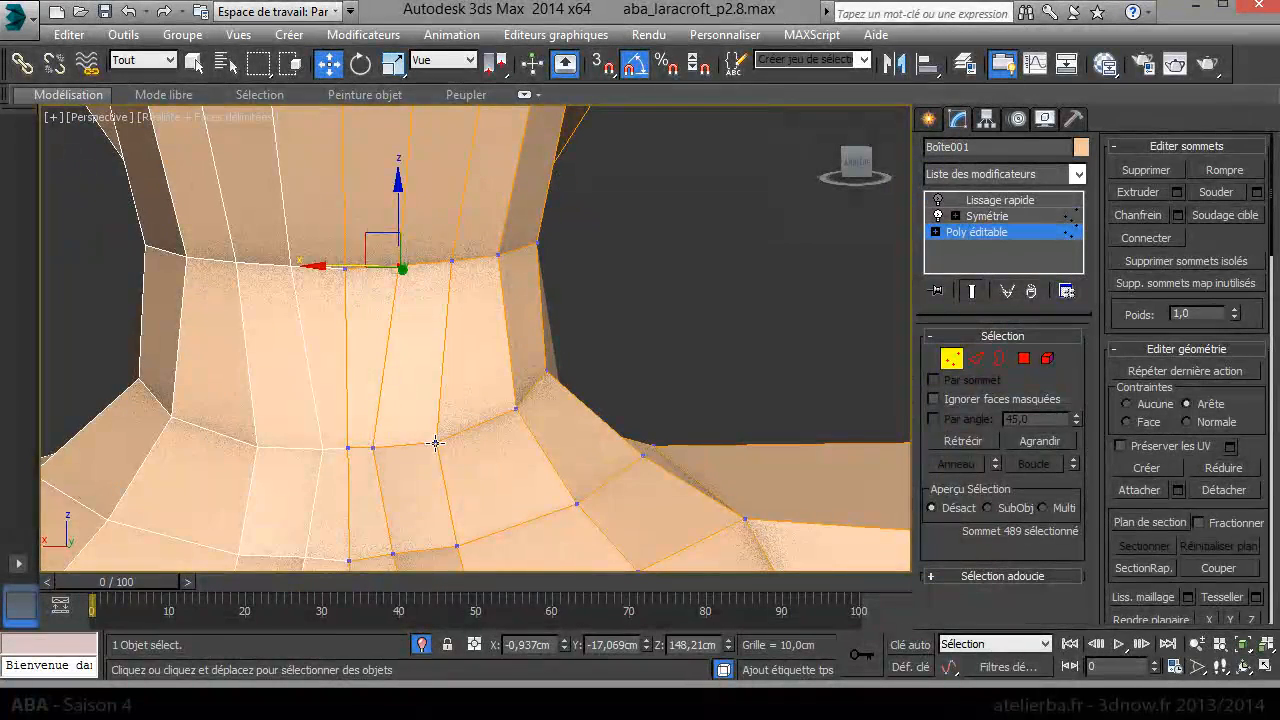
{"action": "left_click", "coordinate": [435, 447]}
{"action": "left_click_drag", "start_coordinate": [387, 448], "coordinate": [413, 459]}
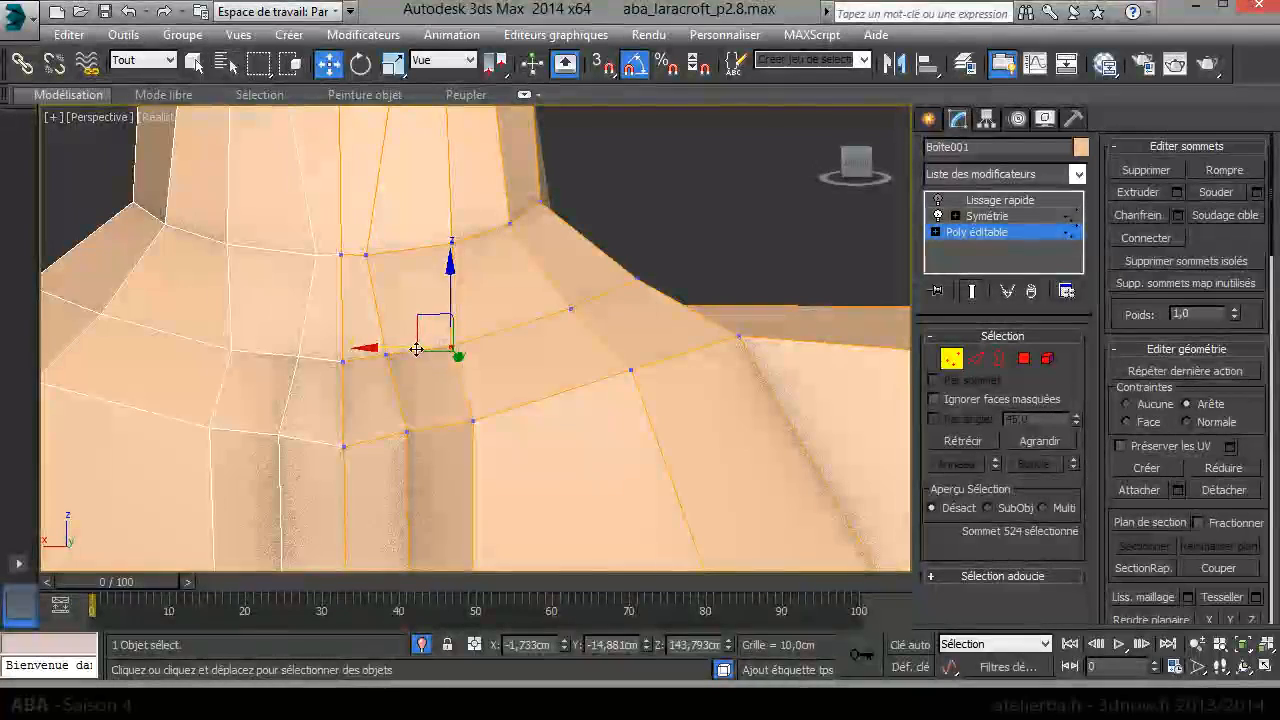
- Slide the vertices in the two rows at the base of the nape to space the vertical edges evenly
{"action": "left_click_drag", "start_coordinate": [415, 351], "coordinate": [473, 443]}
{"action": "left_click", "coordinate": [365, 254]}
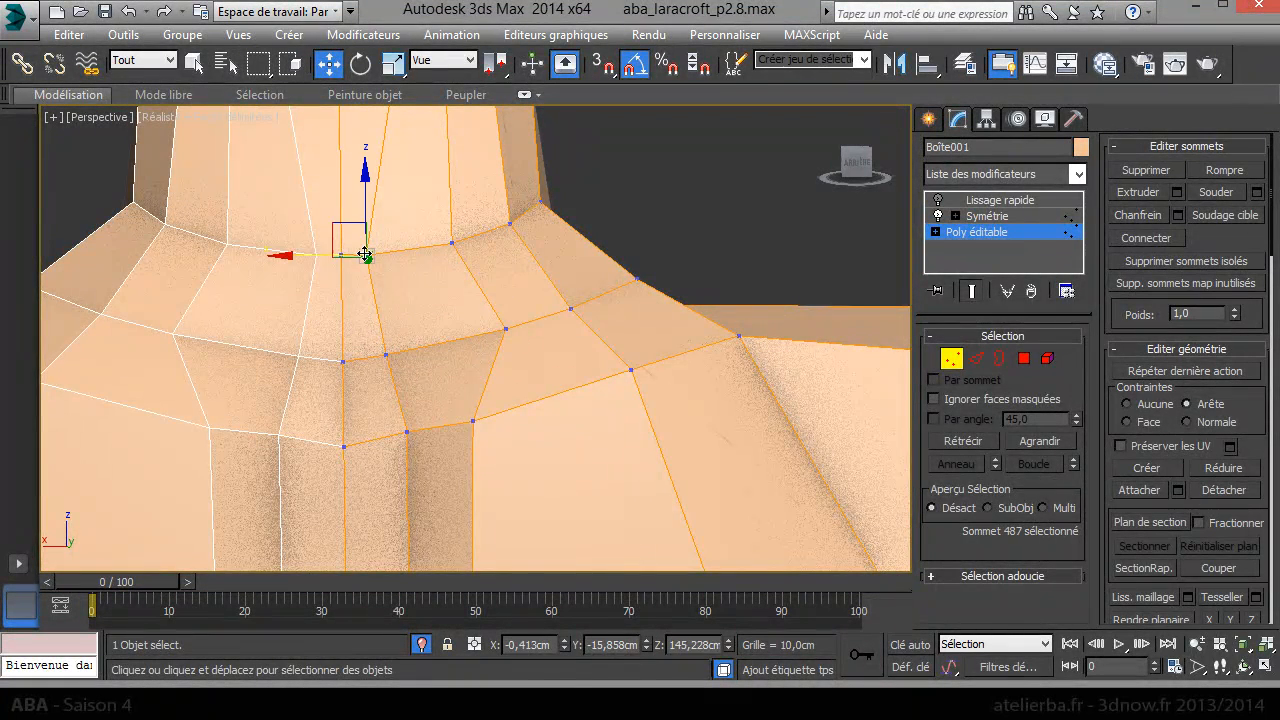
{"action": "left_click_drag", "start_coordinate": [320, 255], "coordinate": [373, 247]}
{"action": "left_click", "coordinate": [386, 356]}
{"action": "left_click_drag", "start_coordinate": [349, 357], "coordinate": [384, 362]}
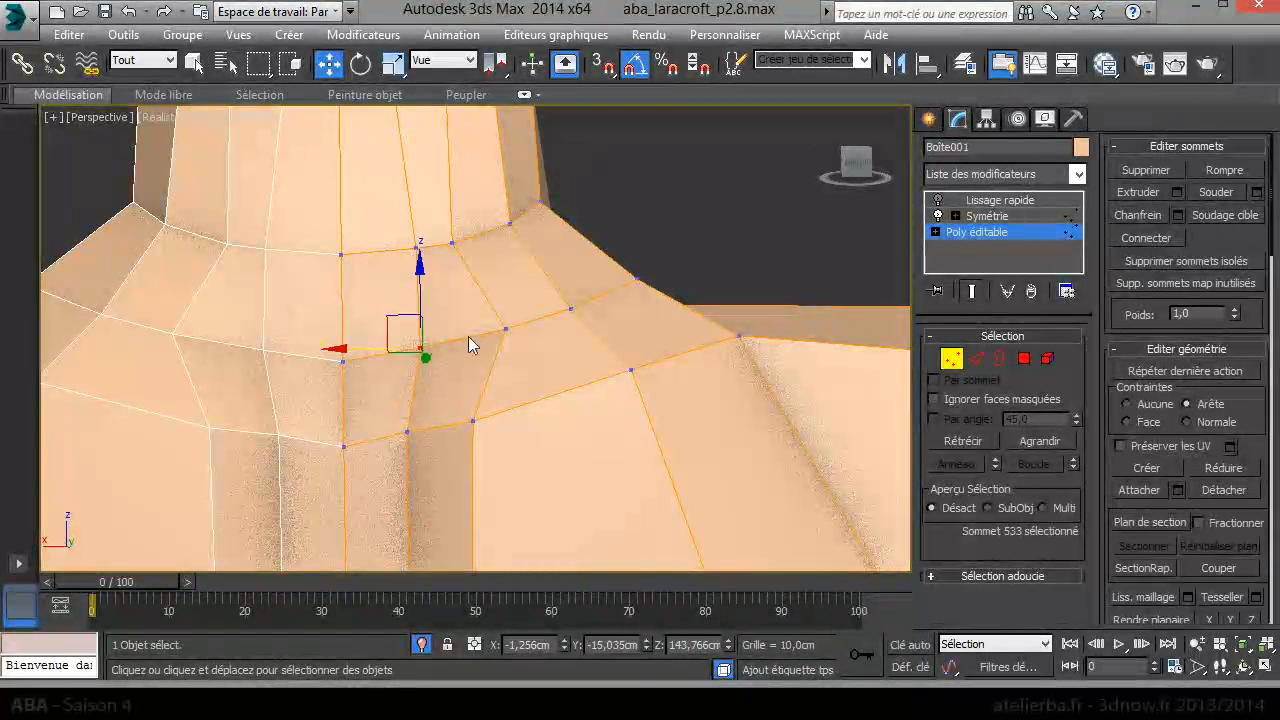
{"action": "left_click", "coordinate": [505, 328]}
{"action": "left_click_drag", "start_coordinate": [460, 328], "coordinate": [428, 341]}
- Slide the vertices around the rear side of the neck base to even out that edge loop
{"action": "middle_click_drag", "start_coordinate": [715, 374], "coordinate": [551, 419], "text": "alt"}
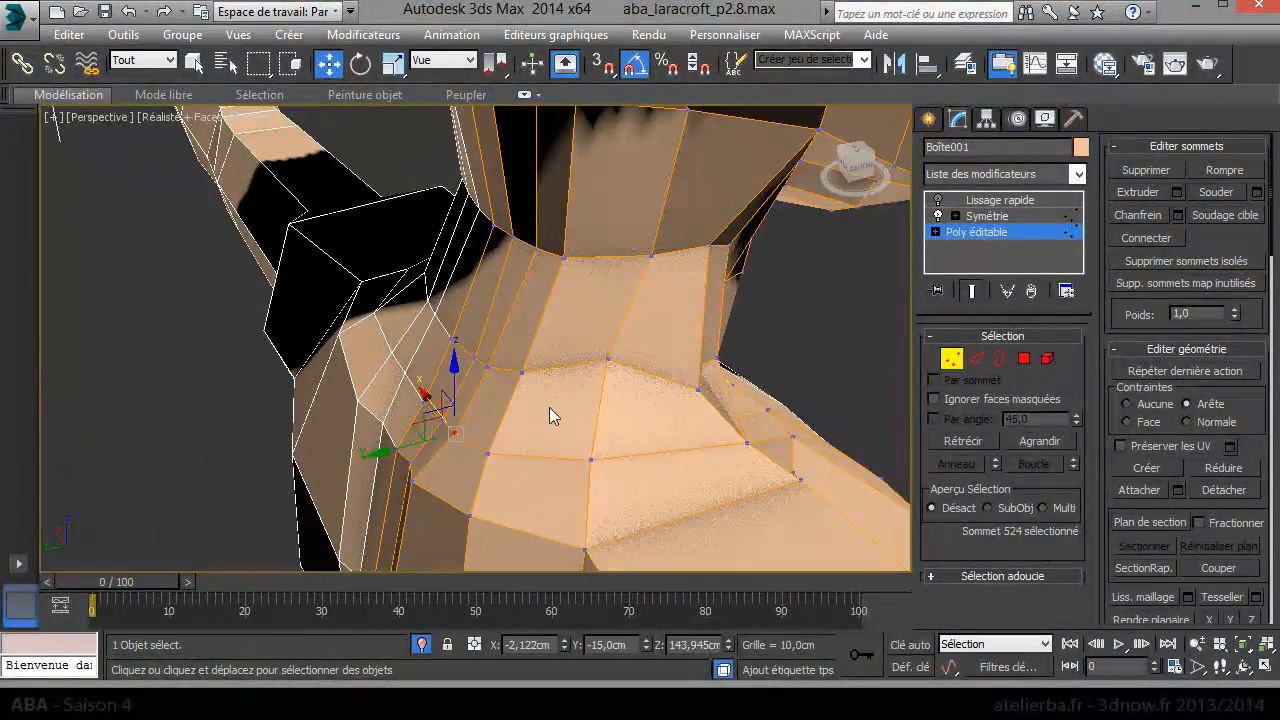
{"action": "left_click", "coordinate": [608, 360]}
{"action": "left_click_drag", "start_coordinate": [608, 360], "coordinate": [562, 378]}
{"action": "left_click", "coordinate": [518, 381]}
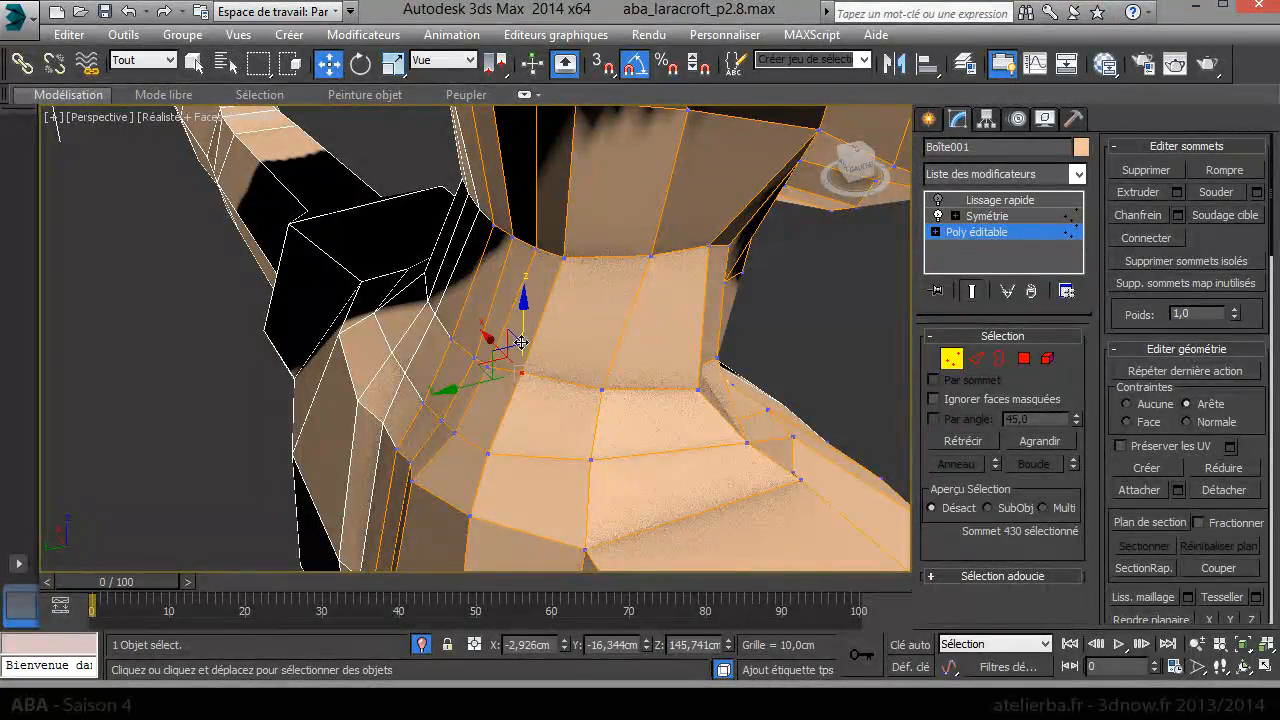
{"action": "middle_click_drag", "start_coordinate": [538, 368], "coordinate": [607, 321], "text": "alt"}
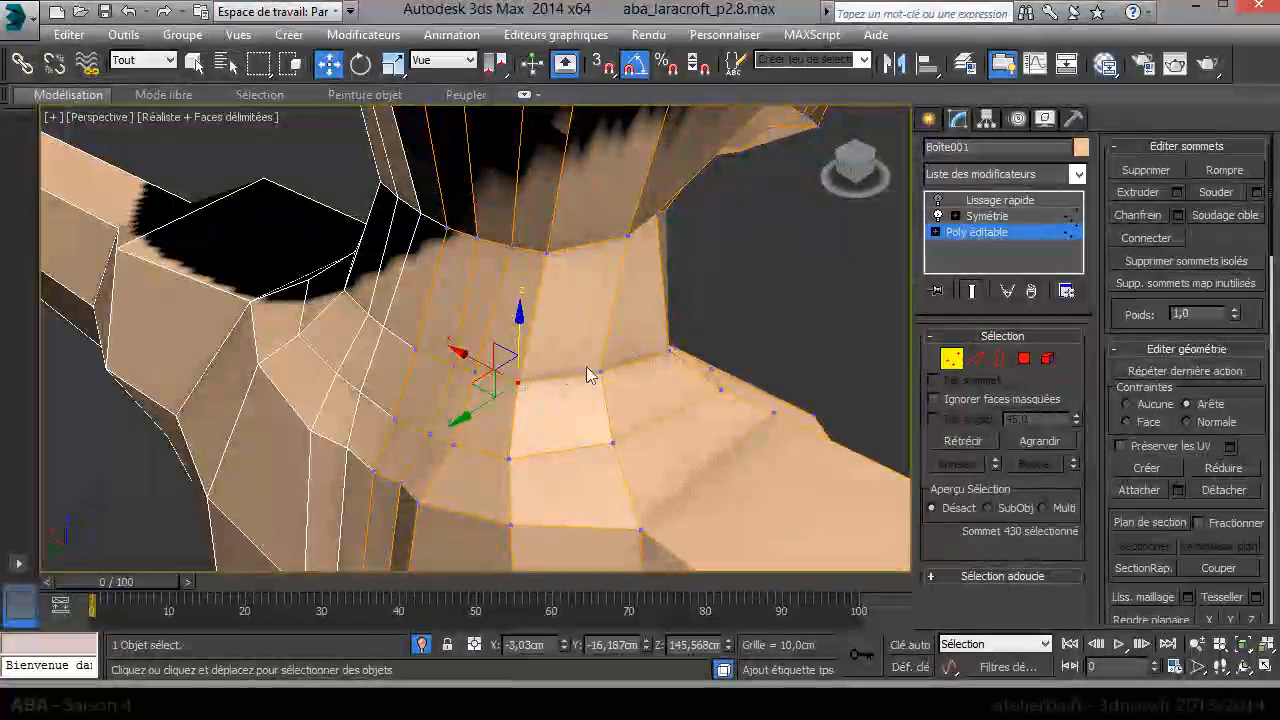
{"action": "left_click", "coordinate": [451, 366]}
{"action": "left_click_drag", "start_coordinate": [415, 350], "coordinate": [406, 351]}
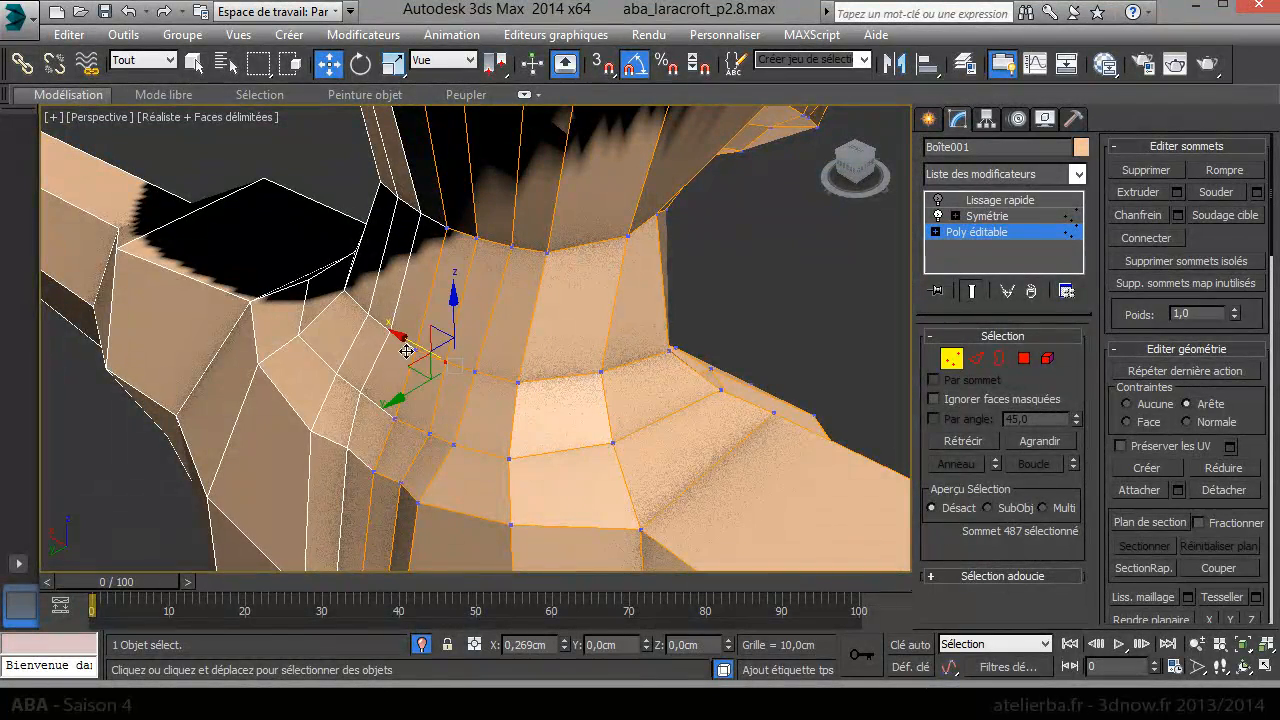
- Reposition the front throat vertices in the row under the jaw, including the one on the centre line
{"action": "middle_click_drag", "start_coordinate": [651, 366], "coordinate": [429, 330], "text": "alt"}
{"action": "left_click", "coordinate": [605, 352]}
{"action": "left_click_drag", "start_coordinate": [606, 351], "coordinate": [604, 295]}
{"action": "left_click", "coordinate": [659, 367]}
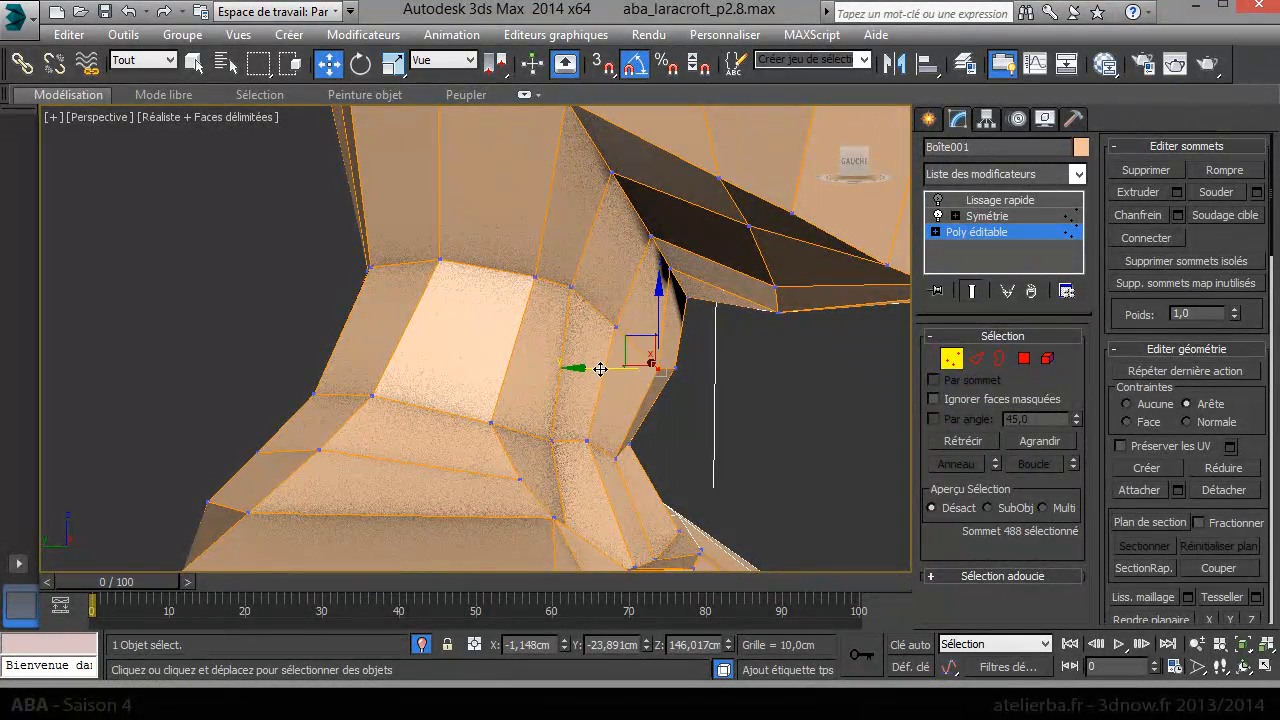
{"action": "left_click_drag", "start_coordinate": [601, 369], "coordinate": [603, 370]}
{"action": "left_click_drag", "start_coordinate": [644, 305], "coordinate": [679, 314]}
{"action": "left_click", "coordinate": [669, 362]}
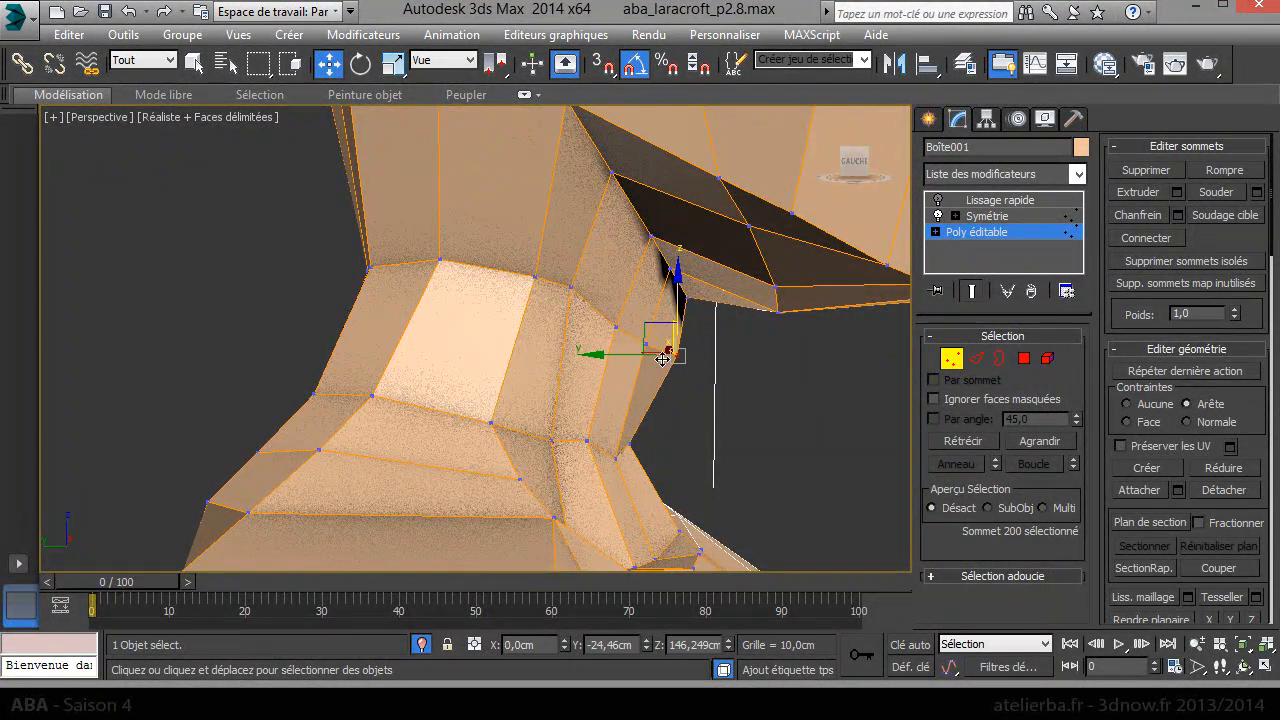
- Slide the vertices in the lower front row of the neck, just above the collarbone area
{"action": "left_click", "coordinate": [612, 455]}
{"action": "left_click_drag", "start_coordinate": [561, 464], "coordinate": [606, 396]}
{"action": "middle_click_drag", "start_coordinate": [666, 426], "coordinate": [575, 427], "text": "alt"}
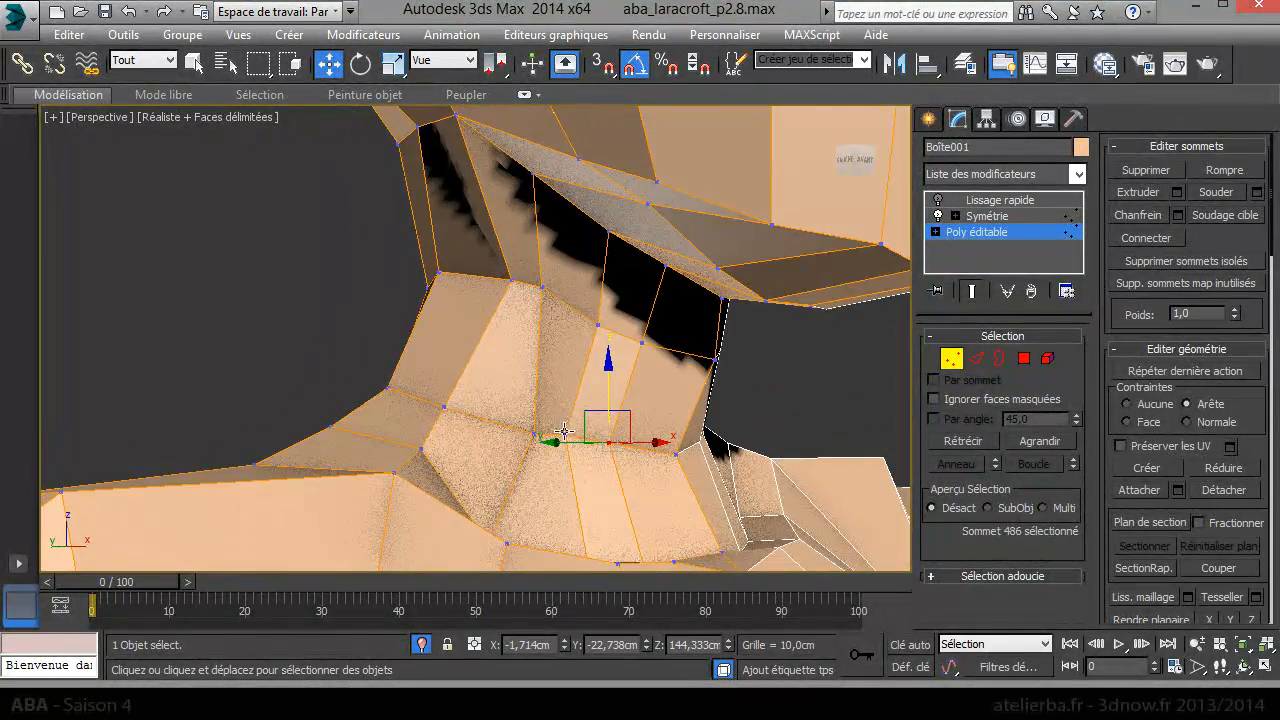
{"action": "left_click", "coordinate": [566, 436]}
{"action": "left_click_drag", "start_coordinate": [566, 388], "coordinate": [567, 413]}
{"action": "middle_click_drag", "start_coordinate": [568, 413], "coordinate": [531, 452], "text": "alt"}
{"action": "left_click_drag", "start_coordinate": [499, 441], "coordinate": [495, 442]}
- Turn the Lissage rapide modifier back on with the end result shown, and reposition the vertex where the neck meets the shoulder
{"action": "left_click", "coordinate": [970, 293]}
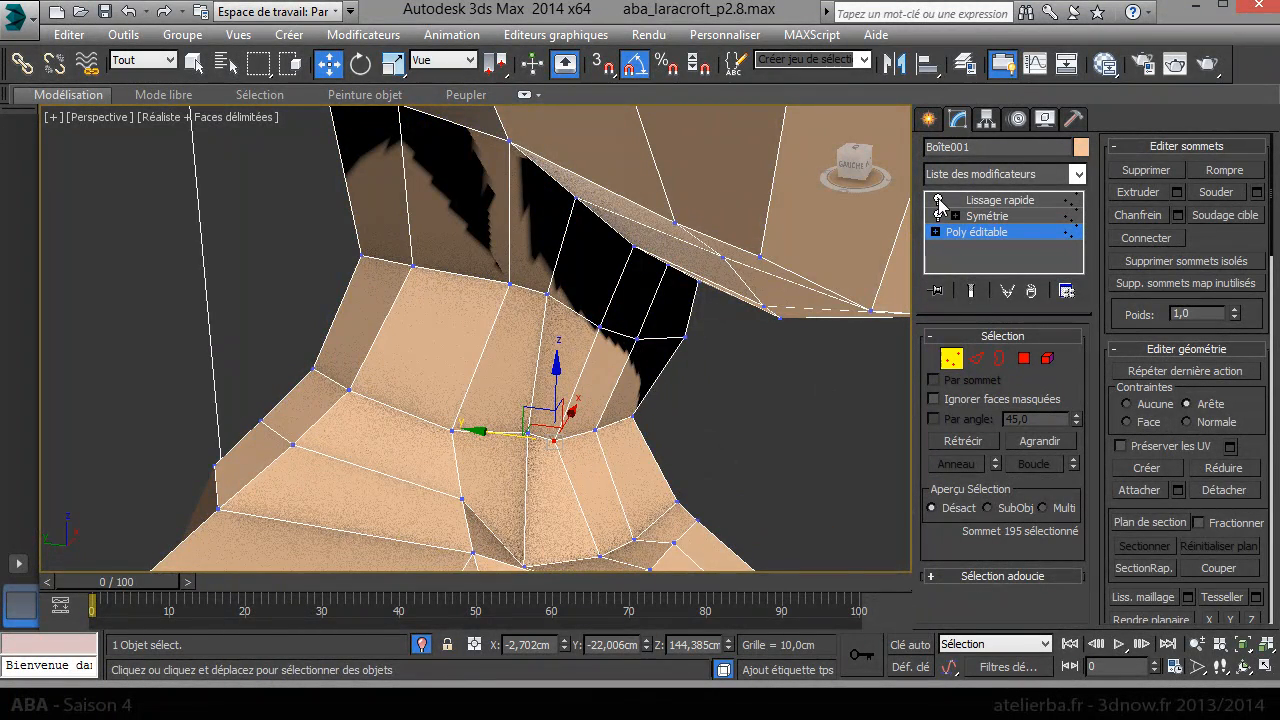
{"action": "left_click", "coordinate": [973, 292]}
{"action": "scroll", "coordinate": [754, 409], "scroll_direction": "down", "scroll_amount": 3}
{"action": "mouse_move", "coordinate": [732, 399]}
{"action": "middle_mouse_down", "text": "alt"}
{"action": "mouse_move", "coordinate": [545, 341]}
{"action": "mouse_move", "coordinate": [646, 363]}
{"action": "mouse_move", "coordinate": [680, 402]}
{"action": "mouse_move", "coordinate": [714, 408]}
{"action": "middle_mouse_up", "text": "alt"}
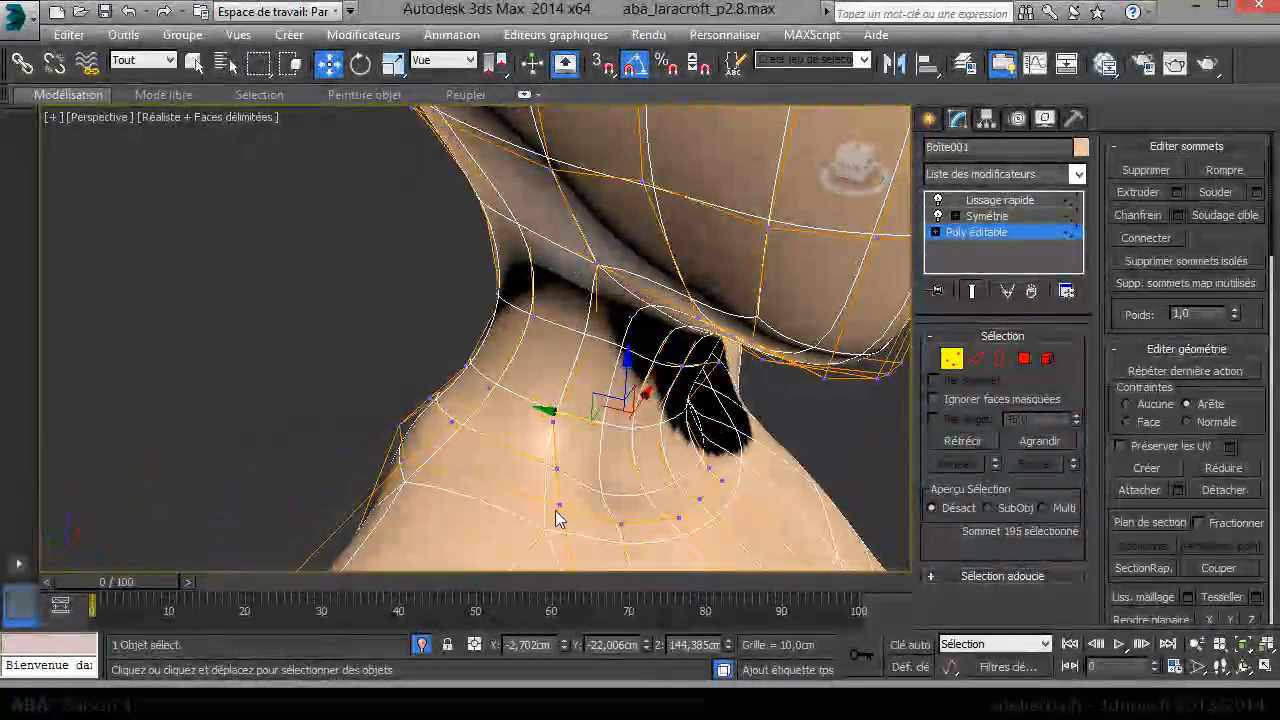
{"action": "left_click", "coordinate": [560, 507]}
{"action": "left_click_drag", "start_coordinate": [512, 501], "coordinate": [496, 459]}
{"action": "middle_click_drag", "start_coordinate": [495, 445], "coordinate": [509, 283], "text": "alt"}
{"action": "scroll", "coordinate": [511, 234], "scroll_direction": "up", "scroll_amount": 2}
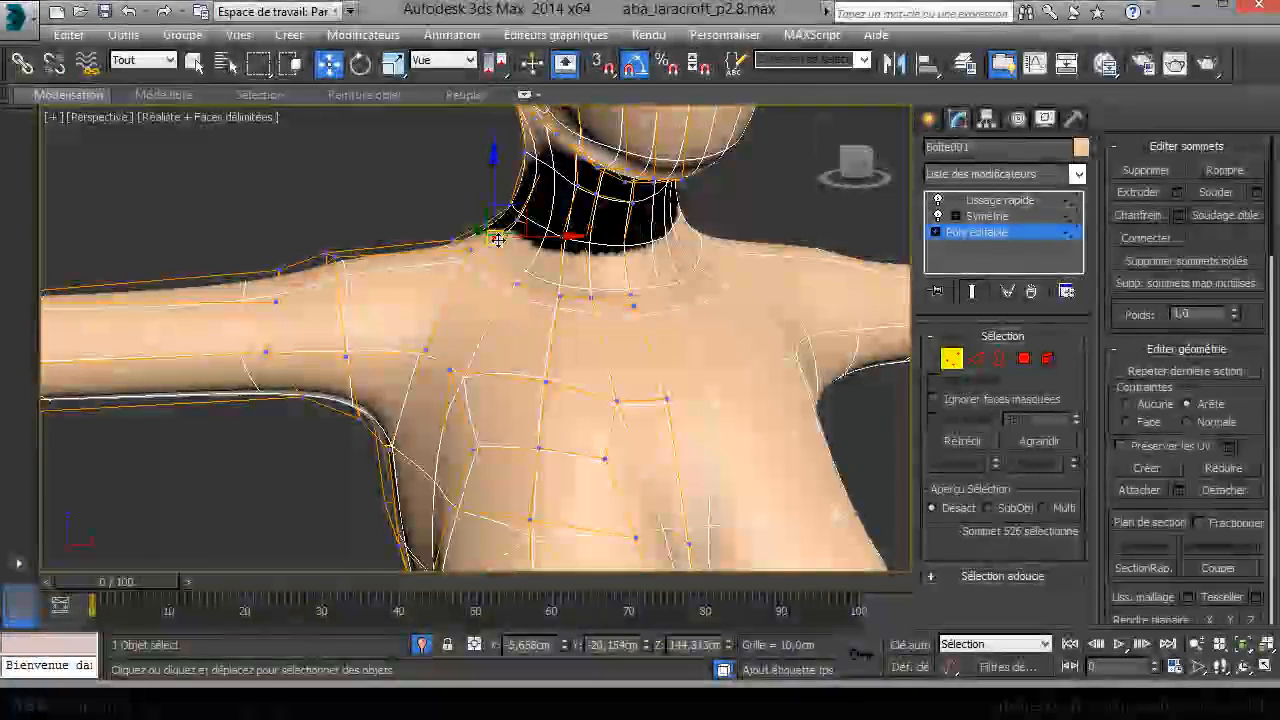
{"action": "left_click_drag", "start_coordinate": [498, 200], "coordinate": [500, 211]}
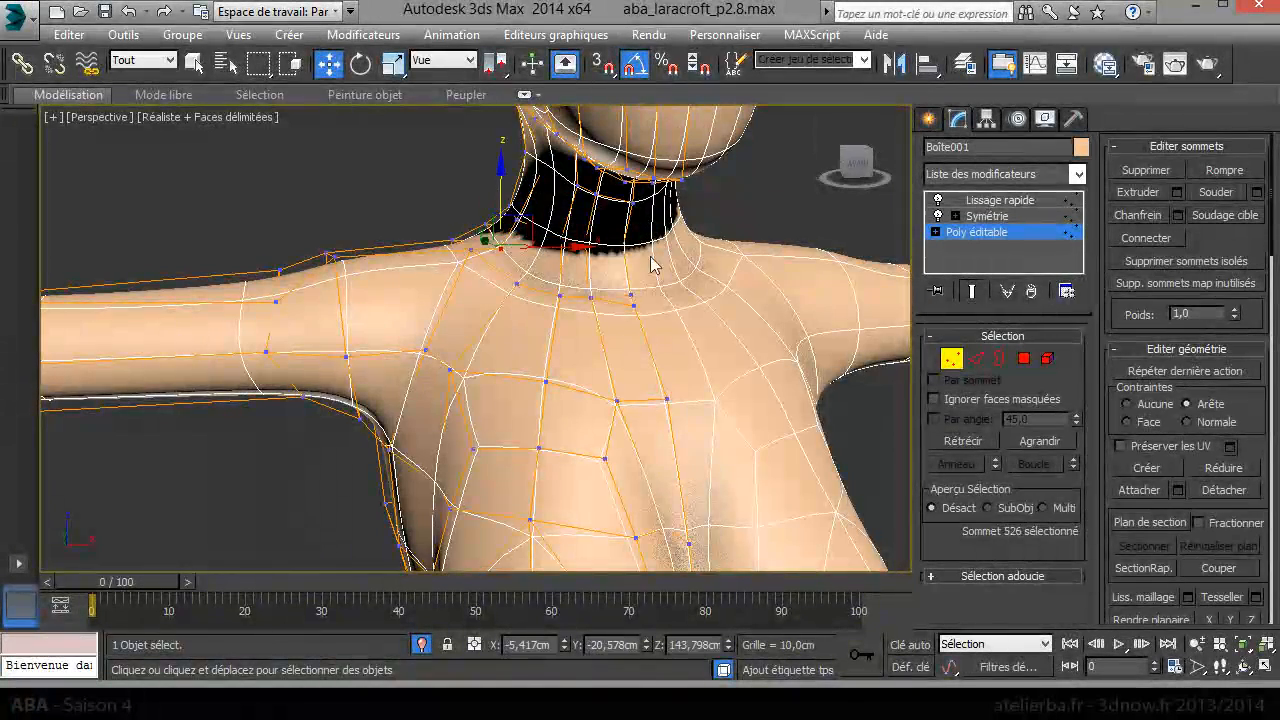
- Set the constraint to Aucune, move the two top shoulder vertices toward the neck, and raise the upper-arm vertex ring slightly
{"action": "middle_click_drag", "start_coordinate": [648, 254], "coordinate": [619, 234], "text": "alt"}
{"action": "middle_click_drag", "start_coordinate": [566, 293], "coordinate": [689, 329], "text": "alt"}
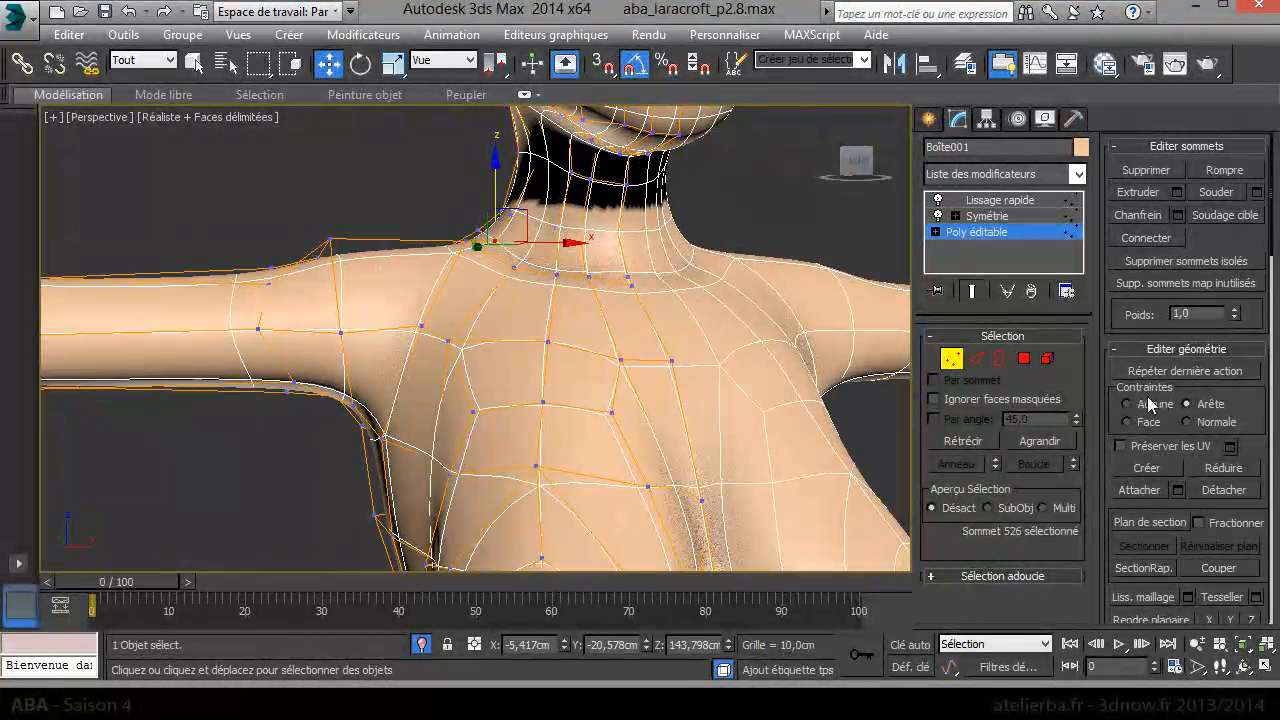
{"action": "left_click_drag", "start_coordinate": [306, 208], "coordinate": [442, 252]}
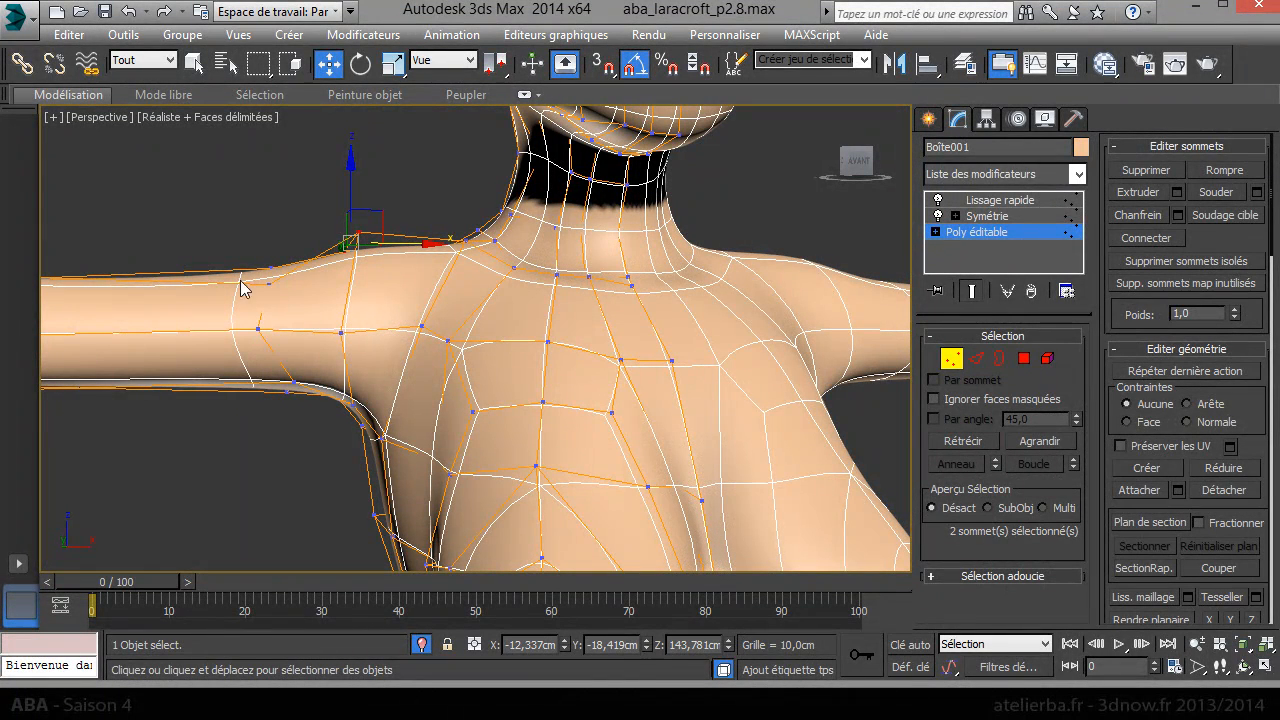
{"action": "left_click_drag", "start_coordinate": [246, 250], "coordinate": [314, 408]}
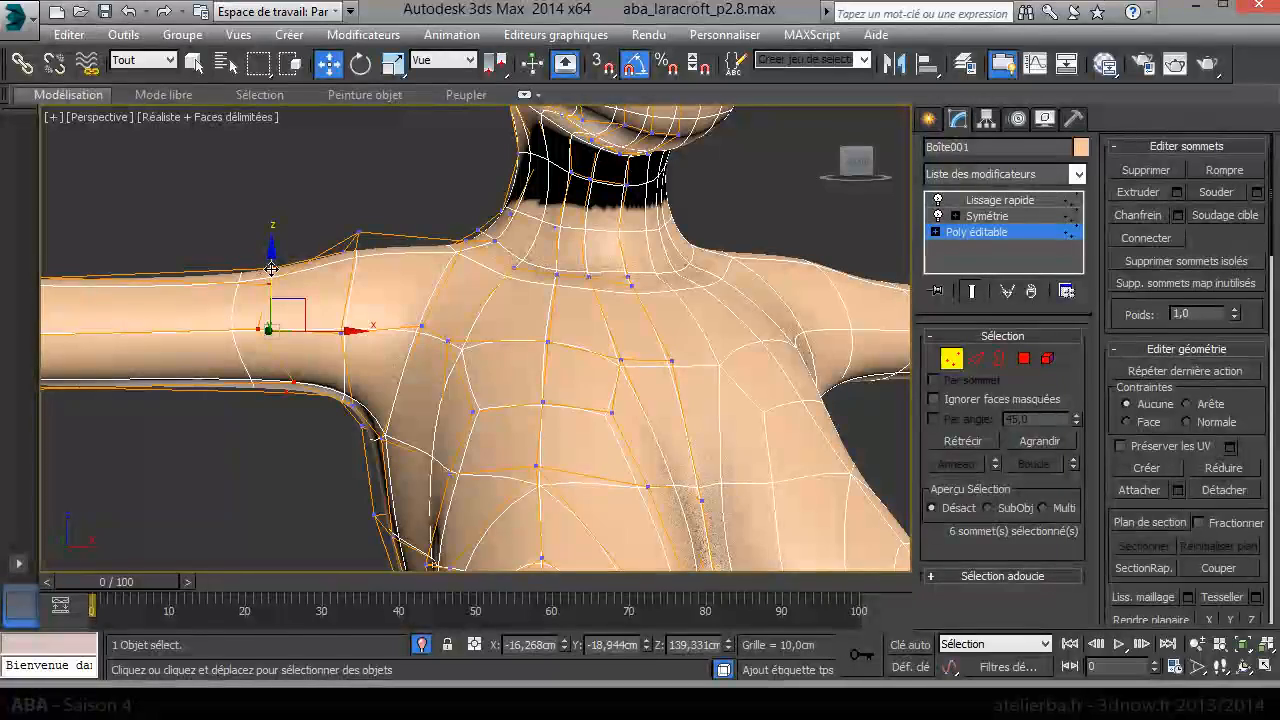
{"action": "left_click", "coordinate": [277, 455]}
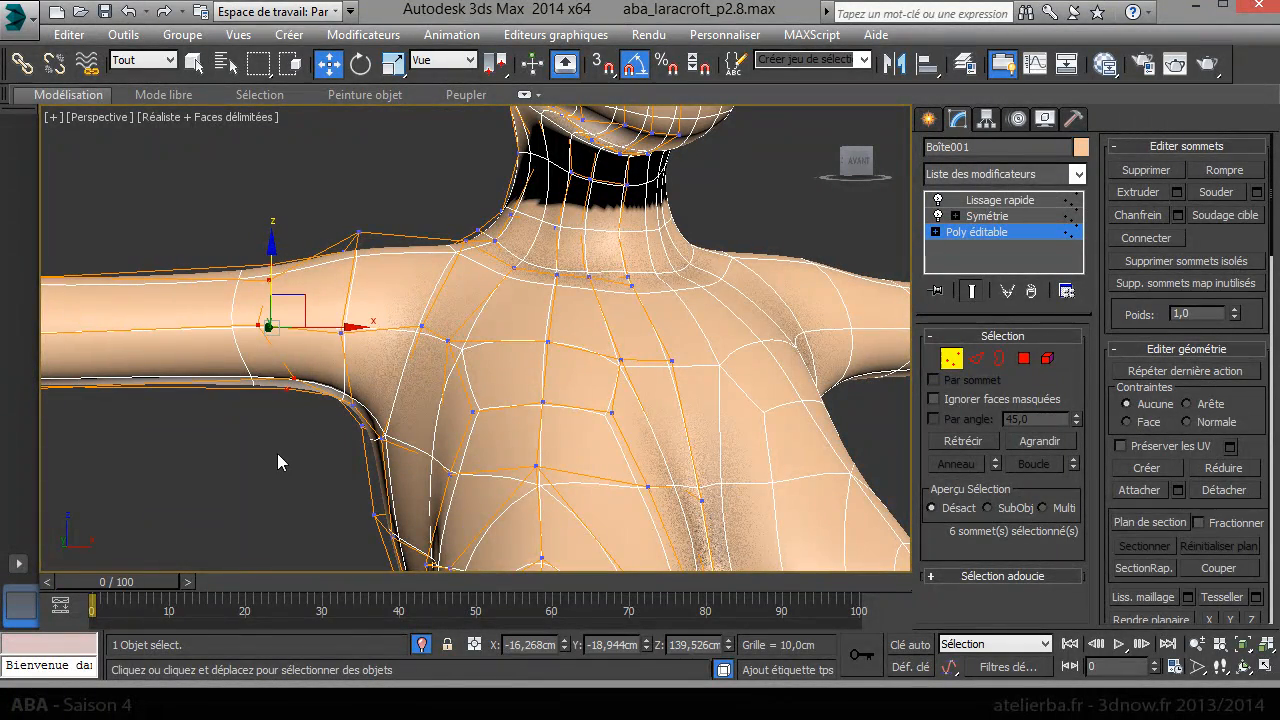
- Adjust the vertices on the back of the upper arm and across the shoulder blade
{"action": "middle_click_drag", "start_coordinate": [331, 447], "coordinate": [486, 414], "text": "alt"}
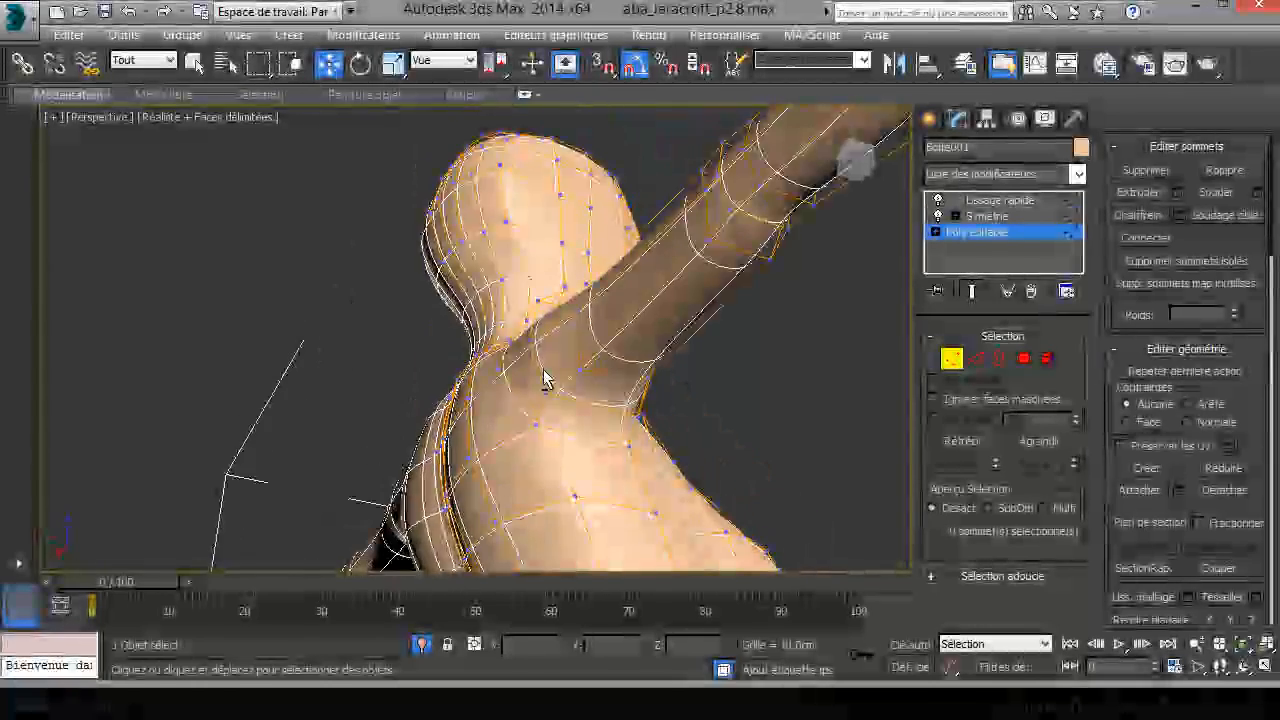
{"action": "middle_click_drag", "start_coordinate": [546, 377], "coordinate": [565, 459], "text": "alt"}
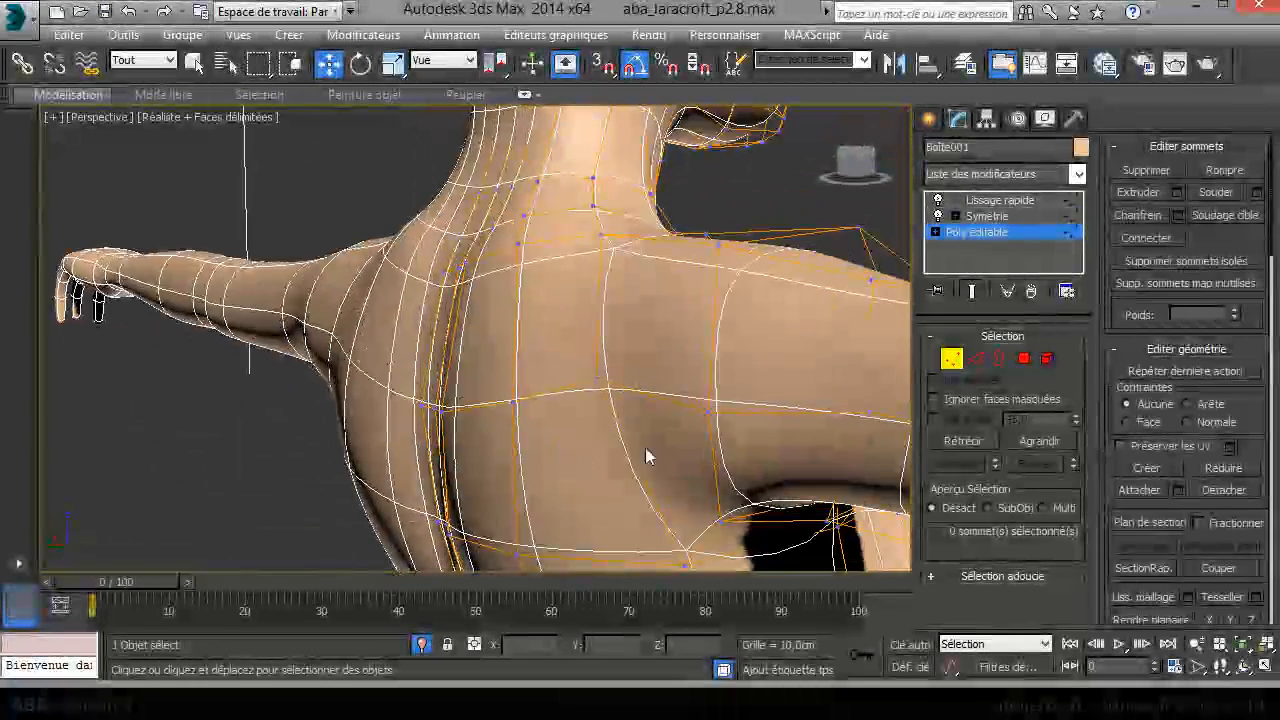
{"action": "scroll", "coordinate": [738, 453], "scroll_direction": "down", "scroll_amount": 2}
{"action": "middle_click_drag", "start_coordinate": [790, 458], "coordinate": [757, 449]}
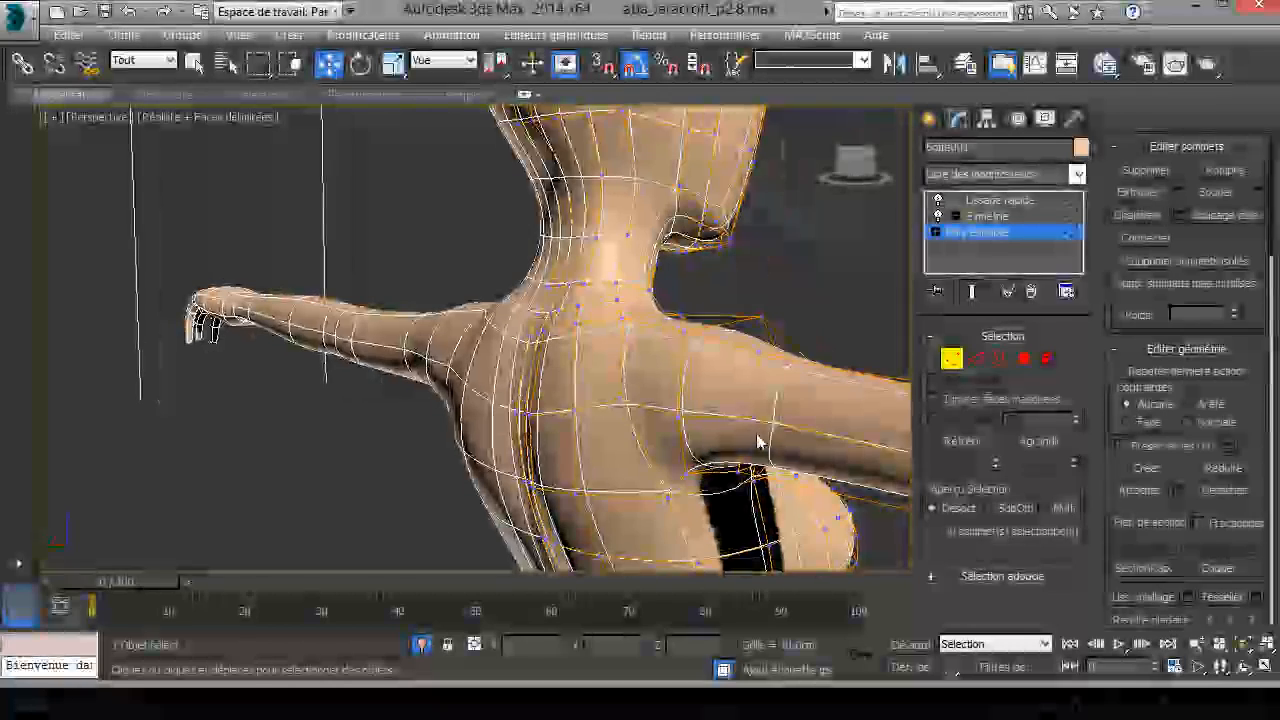
{"action": "left_click", "coordinate": [754, 417]}
{"action": "left_click_drag", "start_coordinate": [712, 421], "coordinate": [706, 424]}
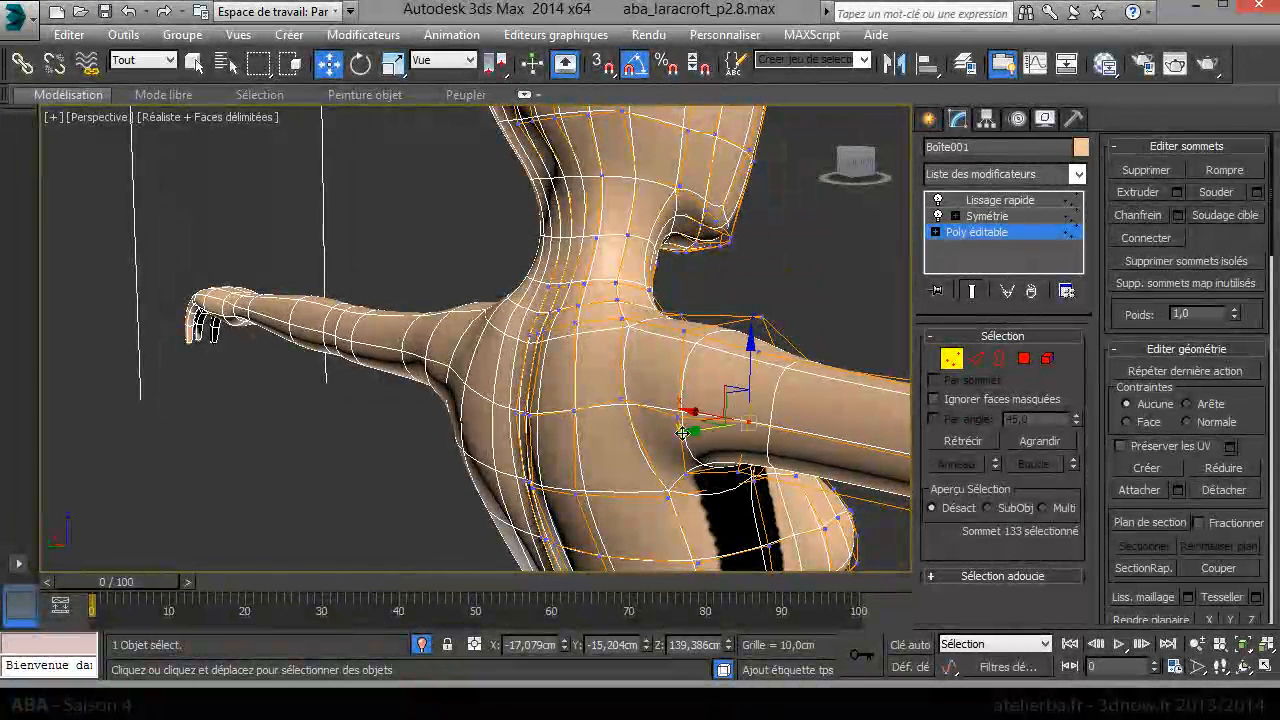
{"action": "left_click", "coordinate": [637, 417]}
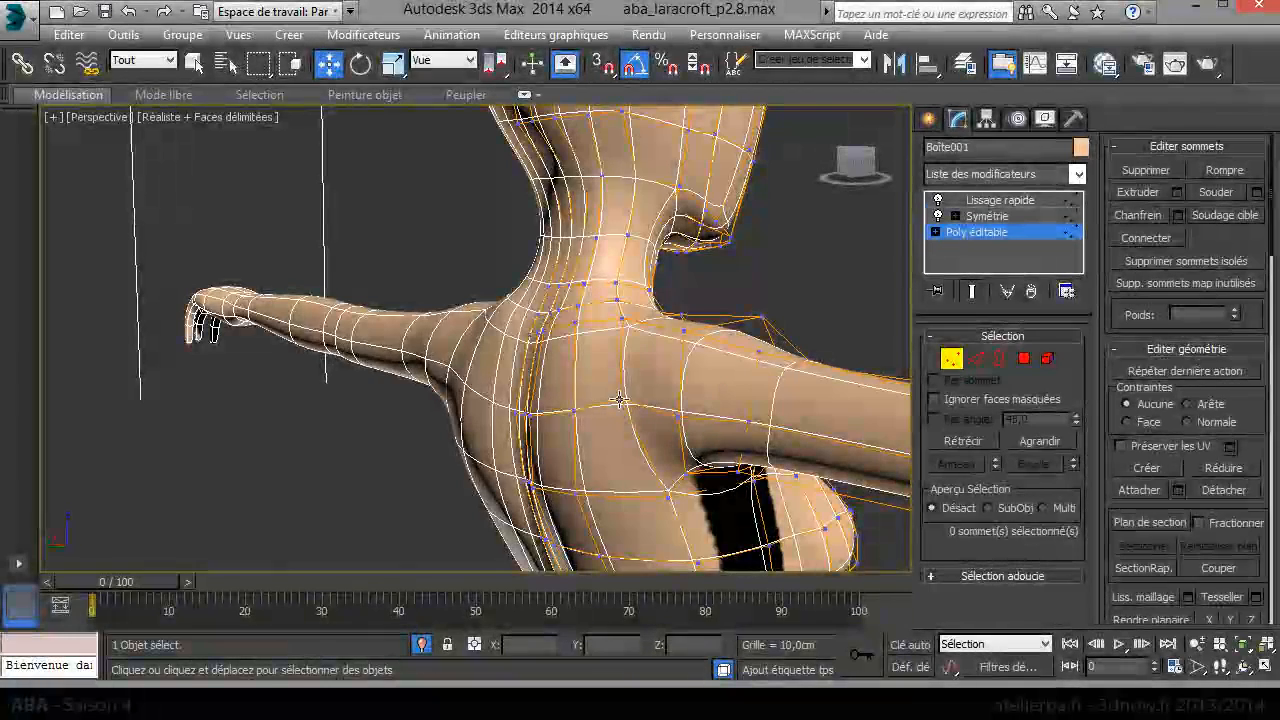
{"action": "left_click", "coordinate": [621, 406]}
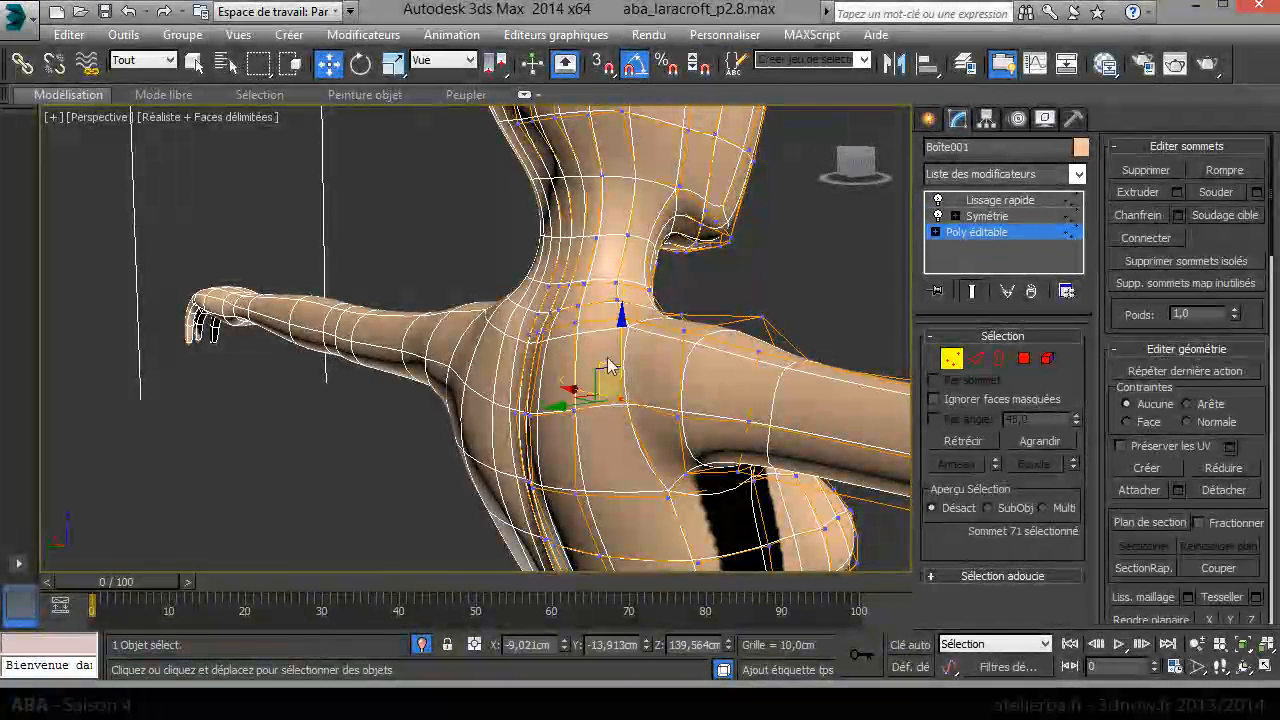
{"action": "left_click", "coordinate": [575, 405]}
- Set the Arête constraint and slide the forehead vertices to even out the vertical edges of the face
{"action": "middle_click_drag", "start_coordinate": [572, 372], "coordinate": [245, 556], "text": "alt"}
{"action": "left_click", "coordinate": [396, 270]}
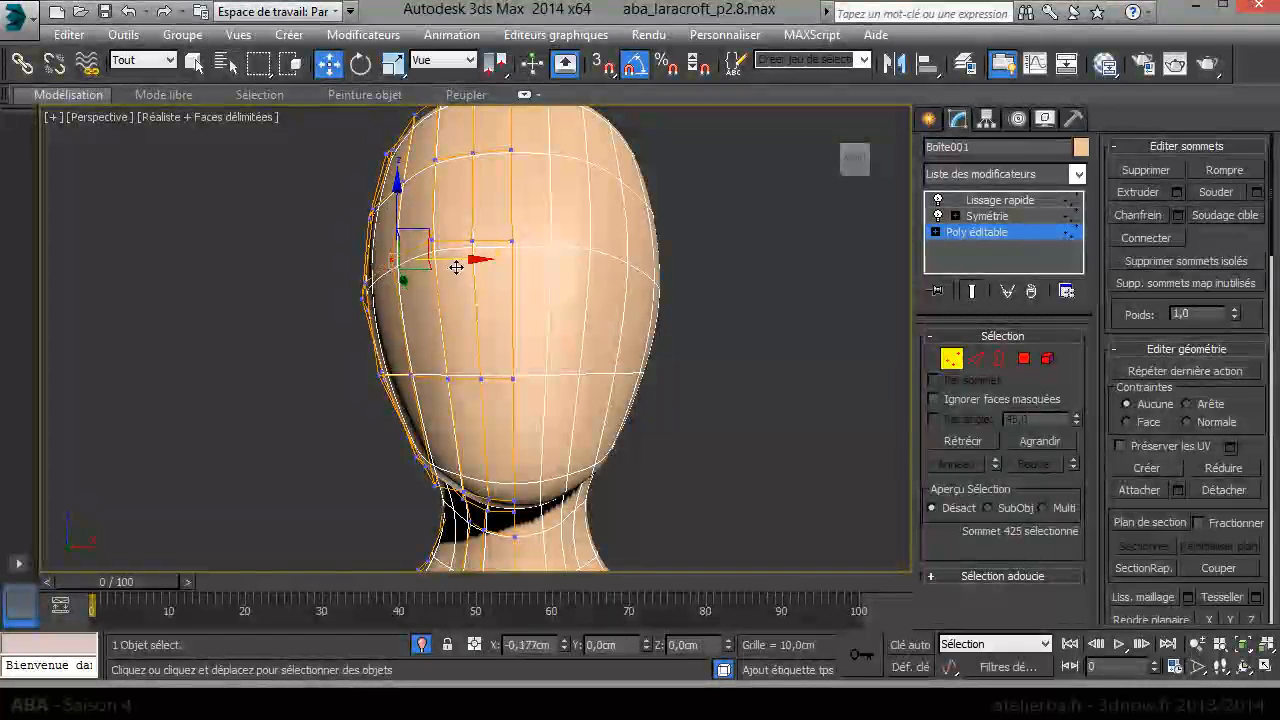
{"action": "left_click", "coordinate": [400, 179]}
{"action": "left_click", "coordinate": [1187, 403]}
{"action": "scroll", "coordinate": [777, 428], "scroll_direction": "up", "scroll_amount": 3}
{"action": "scroll", "coordinate": [685, 378], "scroll_direction": "up", "scroll_amount": 3}
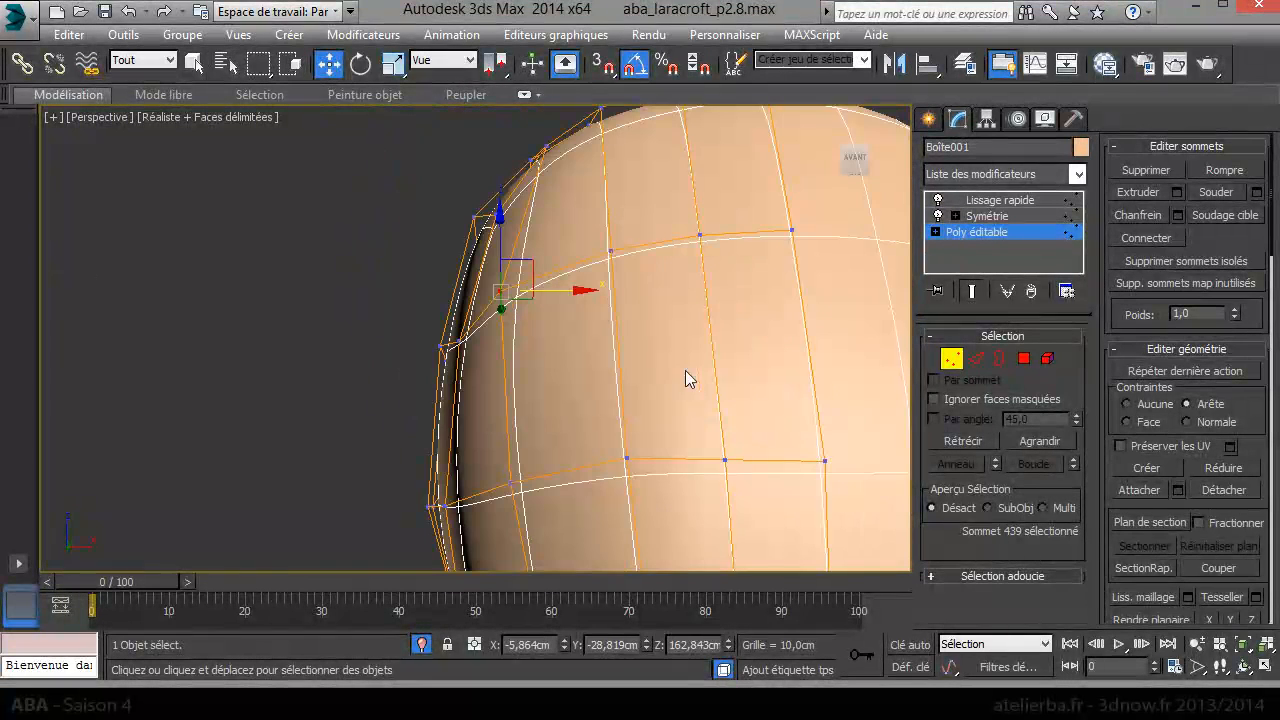
{"action": "left_click", "coordinate": [611, 252]}
{"action": "left_click_drag", "start_coordinate": [637, 256], "coordinate": [603, 265]}
{"action": "left_click", "coordinate": [702, 239]}
{"action": "scroll", "coordinate": [690, 338], "scroll_direction": "down", "scroll_amount": 4}
{"action": "middle_click_drag", "start_coordinate": [689, 390], "coordinate": [663, 314]}
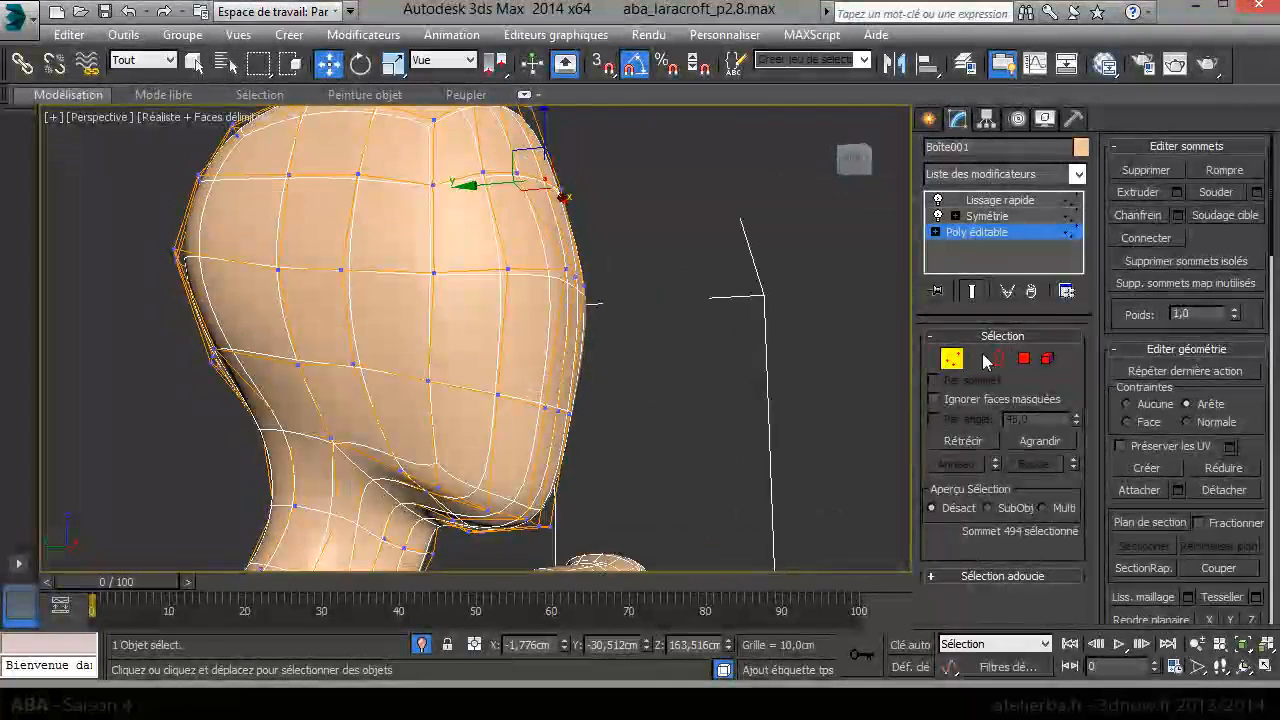
- Select the face polygons, hide all unselected polygons, and switch to the front view
{"action": "left_click", "coordinate": [1024, 358]}
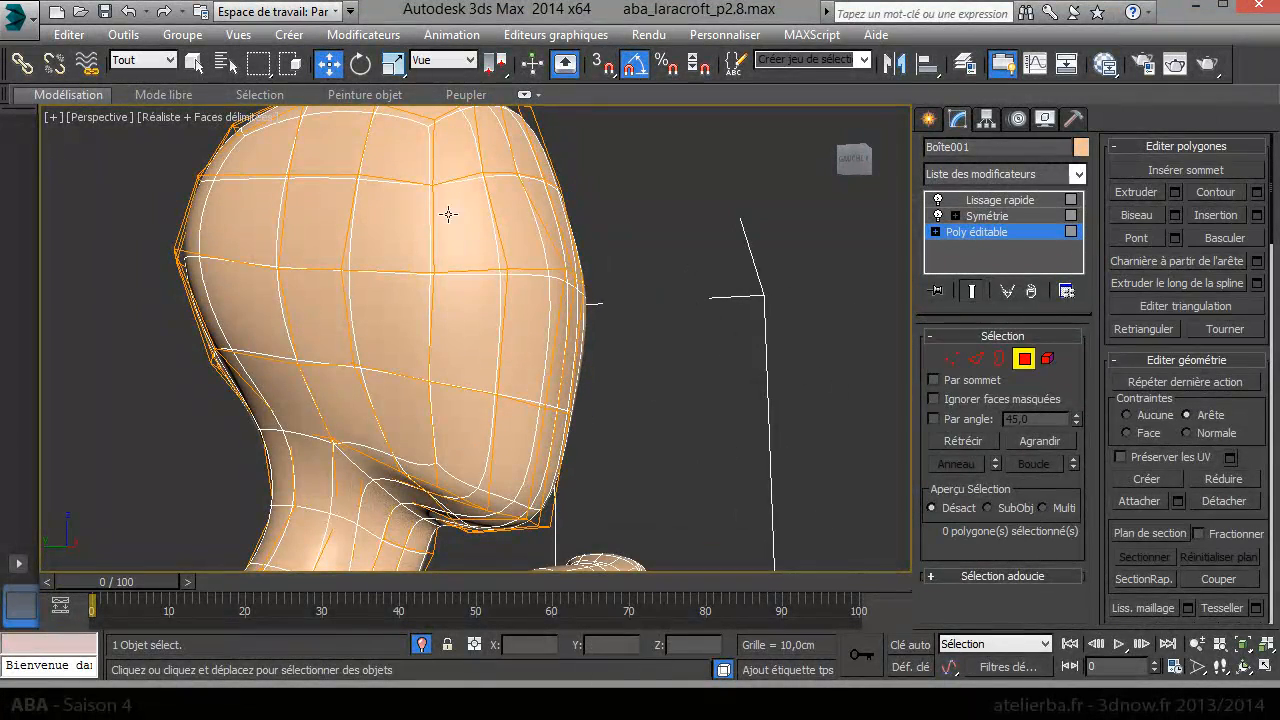
{"action": "left_click_drag", "start_coordinate": [534, 304], "coordinate": [457, 474]}
{"action": "middle_click_drag", "start_coordinate": [644, 429], "coordinate": [452, 434], "text": "alt"}
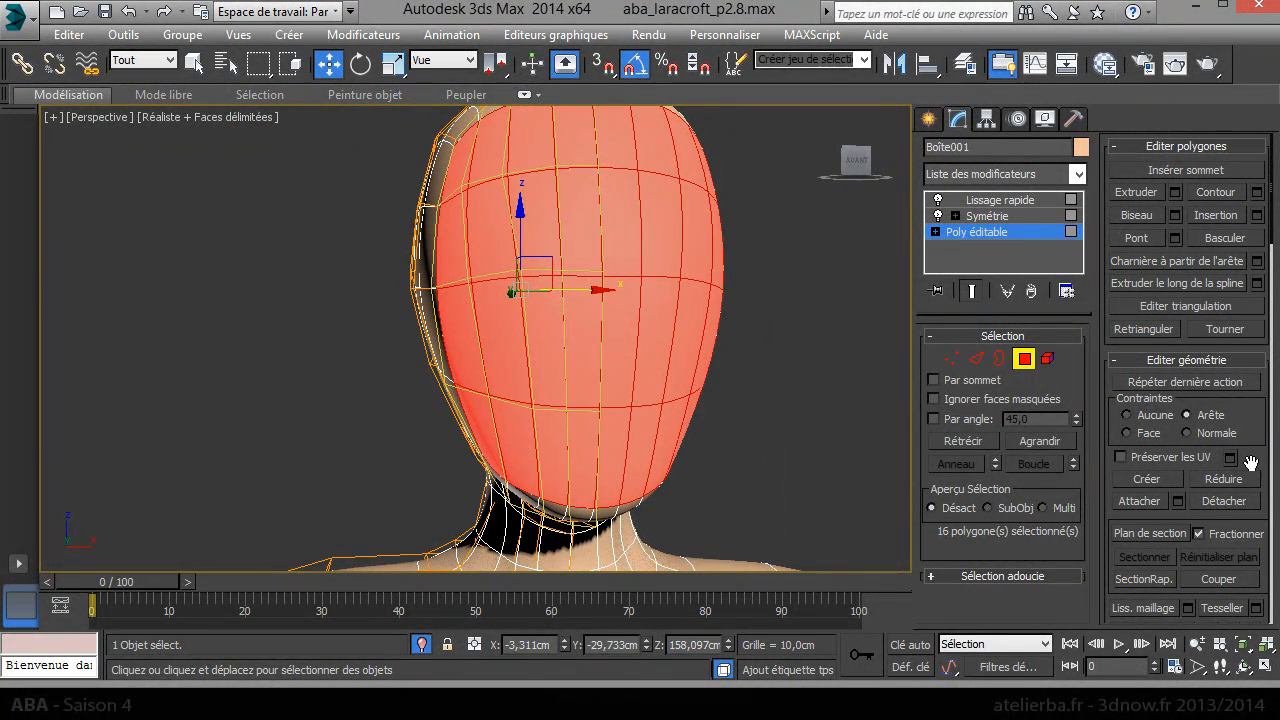
{"action": "scroll", "coordinate": [1250, 462], "scroll_direction": "down", "scroll_amount": 5}
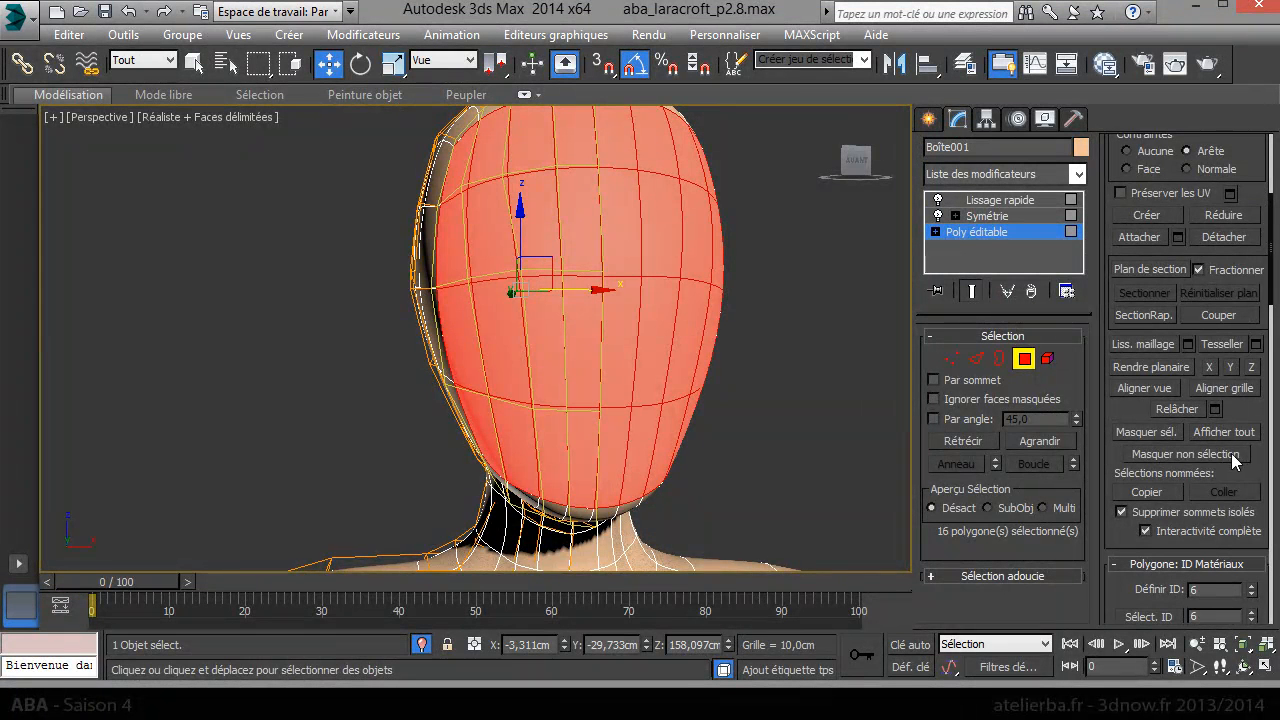
{"action": "left_click", "coordinate": [1238, 459]}
{"action": "left_click", "coordinate": [786, 448]}
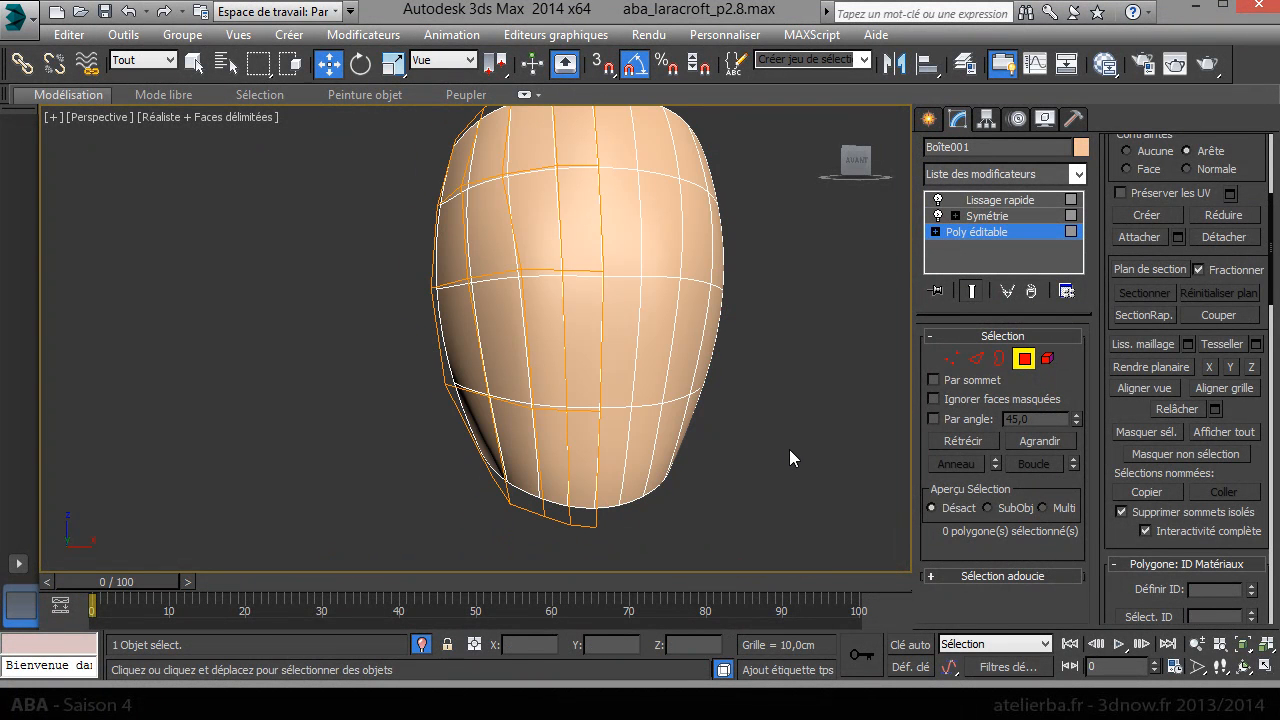
{"action": "key", "text": "f"}
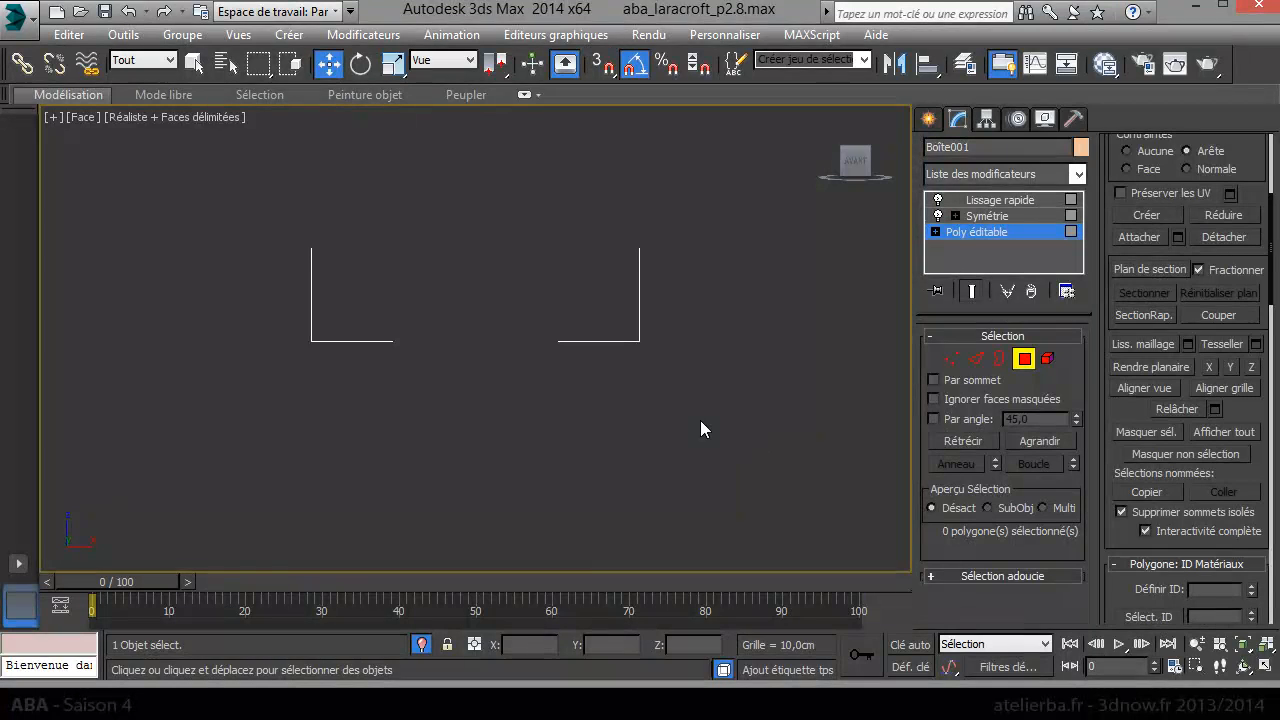
- Make the face mesh see-through, end the object isolation to reveal the reference image, and set the viewport shading to Ombré
{"action": "key", "text": "alt+x"}
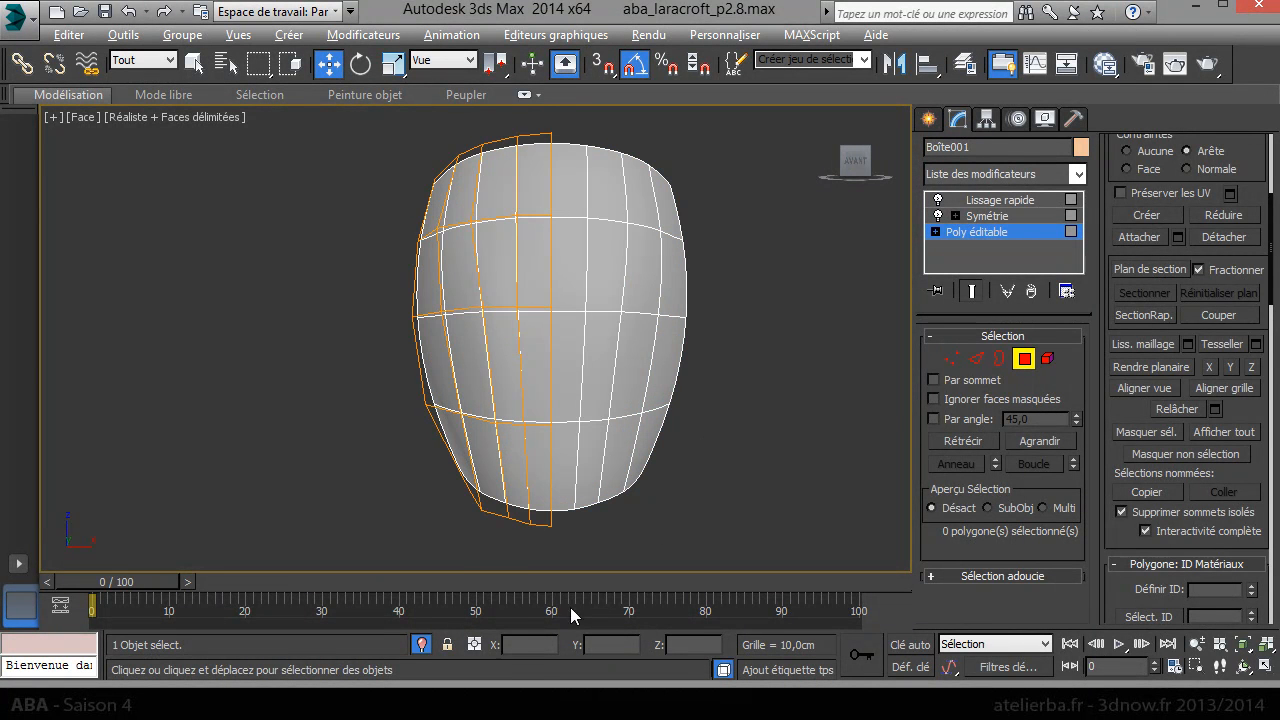
{"action": "left_click", "coordinate": [421, 646]}
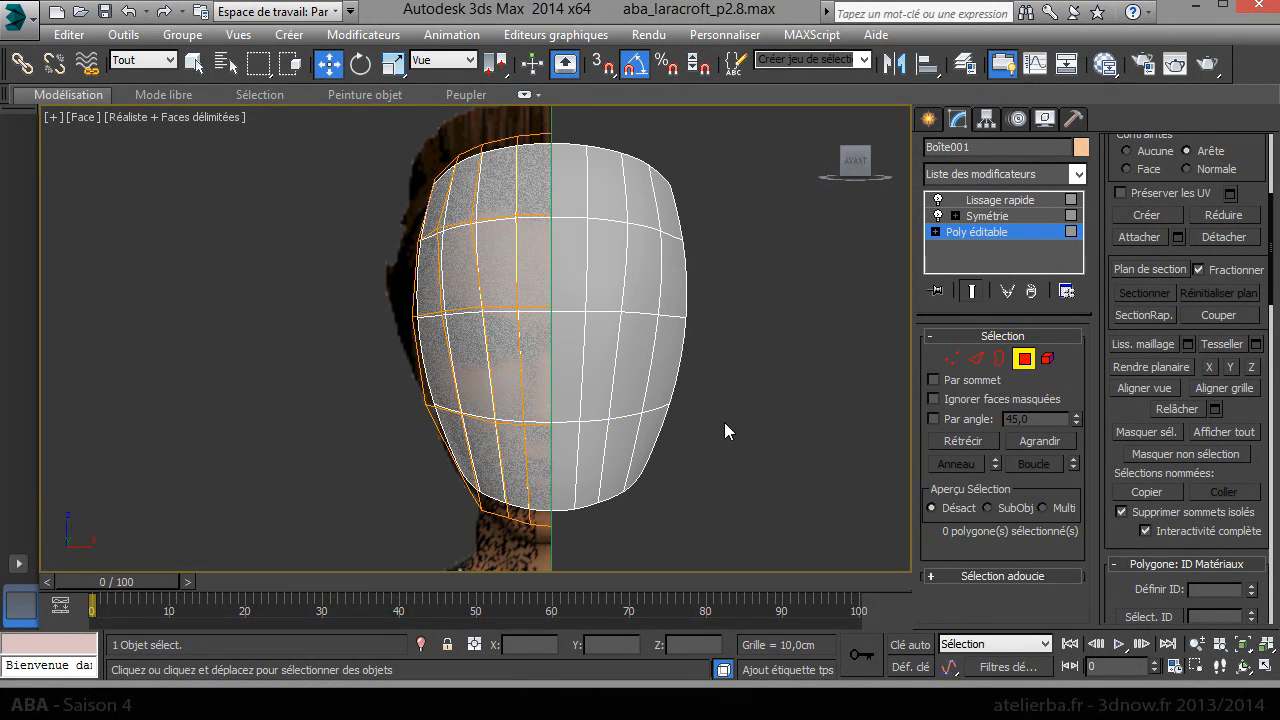
{"action": "left_click", "coordinate": [218, 118]}
{"action": "left_click", "coordinate": [295, 163]}
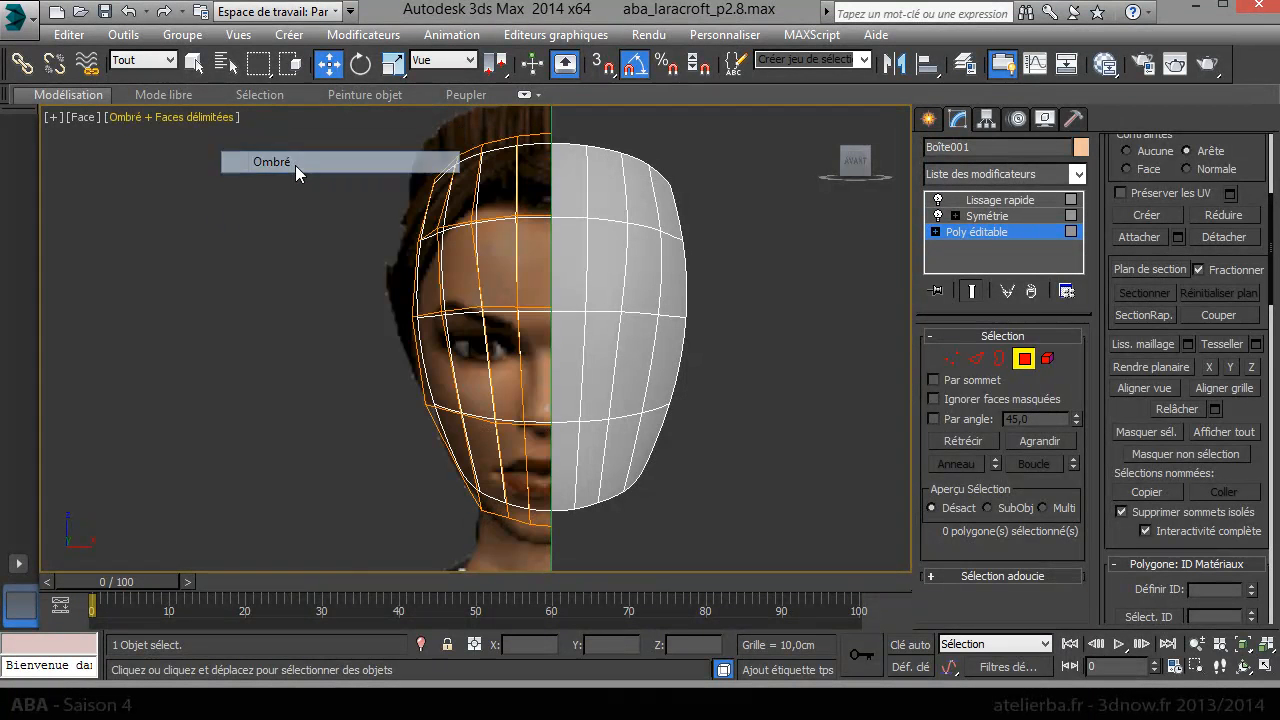
{"action": "scroll", "coordinate": [624, 322], "scroll_direction": "up", "scroll_amount": 2}
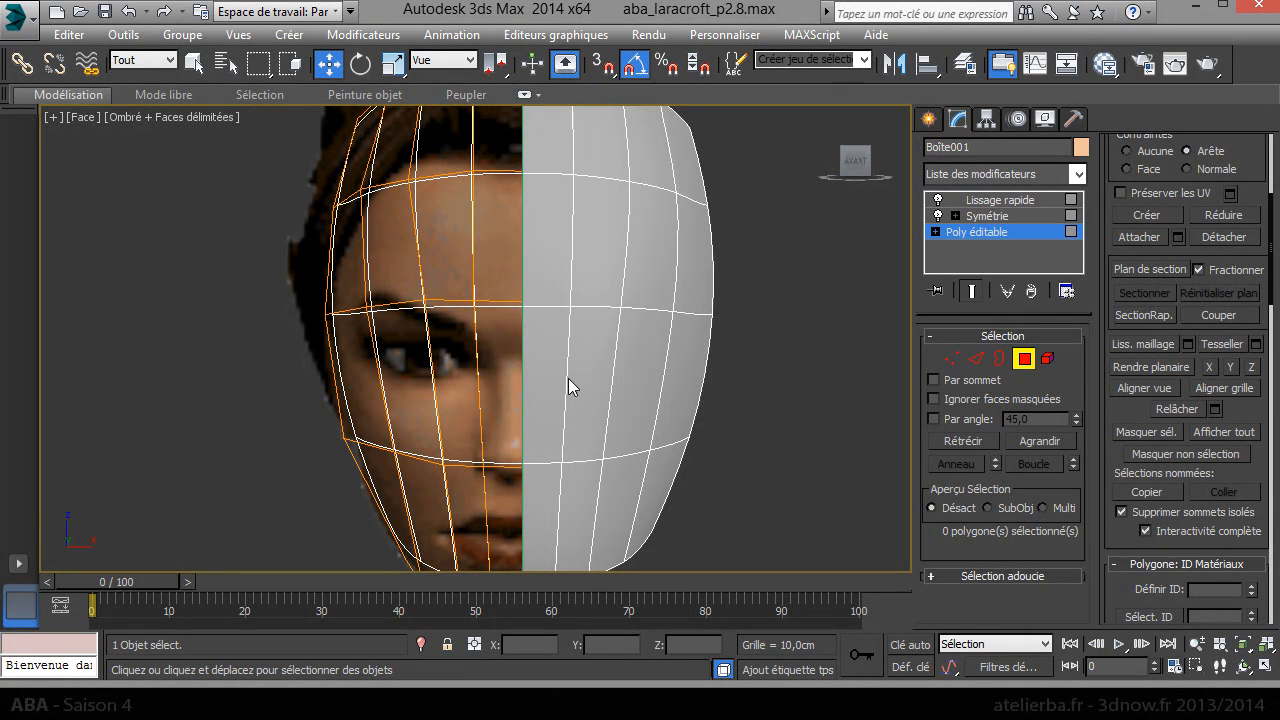
- Slide the upper forehead vertices along the hairline of the reference, raising the central ones and lowering the outermost one toward the temple
{"action": "left_click", "coordinate": [951, 358]}
{"action": "middle_click_drag", "start_coordinate": [537, 308], "coordinate": [536, 330]}
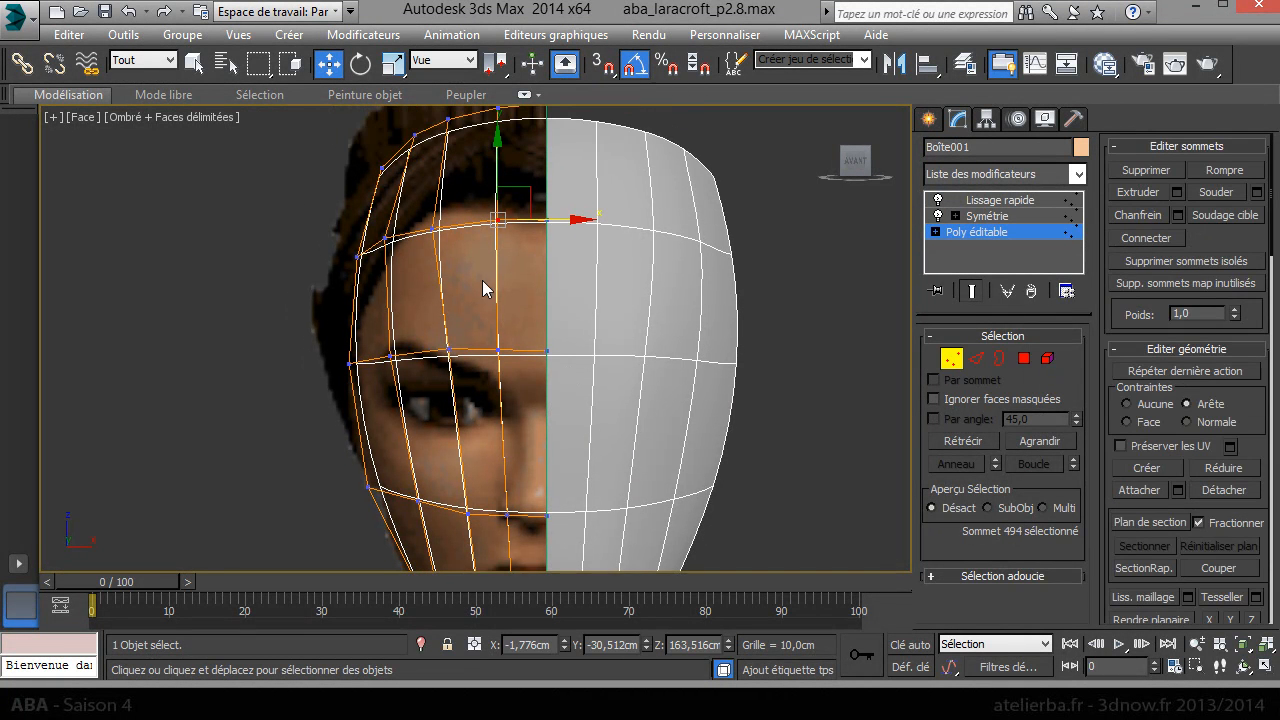
{"action": "left_click", "coordinate": [432, 227]}
{"action": "left_click_drag", "start_coordinate": [434, 172], "coordinate": [436, 155]}
{"action": "left_click_drag", "start_coordinate": [502, 206], "coordinate": [522, 148]}
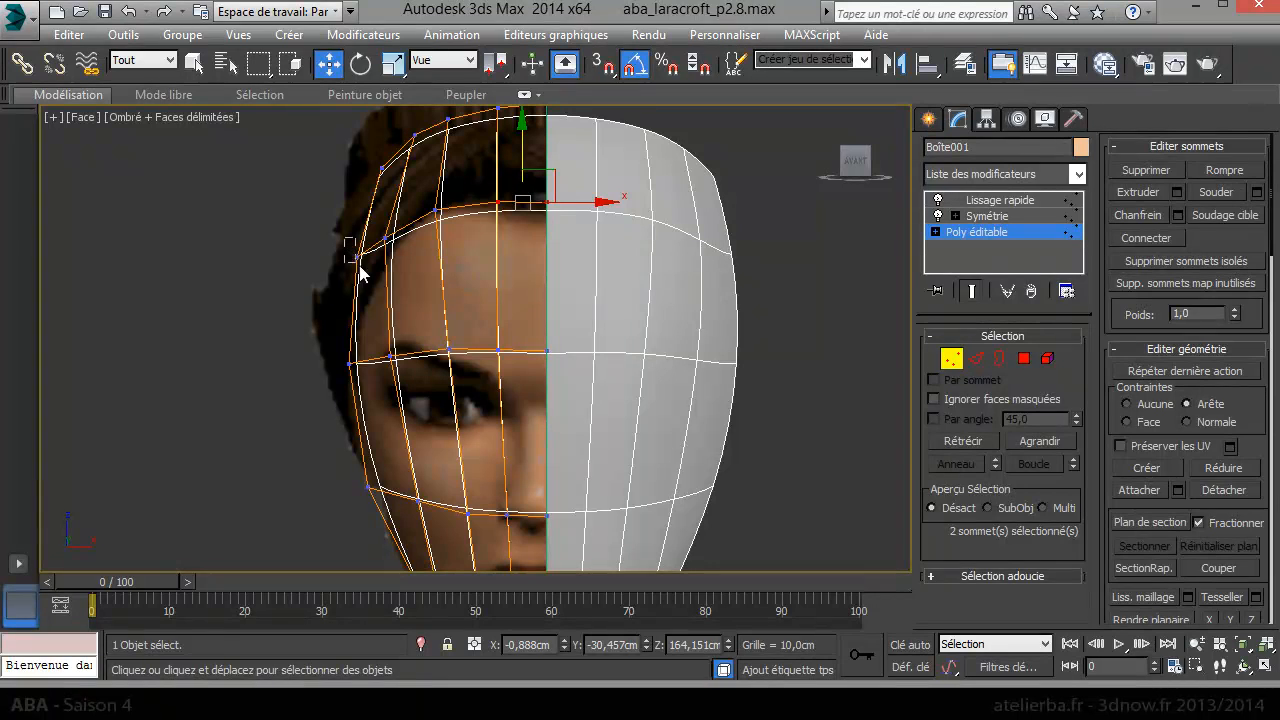
{"action": "left_click_drag", "start_coordinate": [402, 269], "coordinate": [403, 272]}
{"action": "left_click_drag", "start_coordinate": [357, 198], "coordinate": [357, 244]}
{"action": "left_click", "coordinate": [385, 237]}
{"action": "left_click_drag", "start_coordinate": [387, 198], "coordinate": [397, 210]}
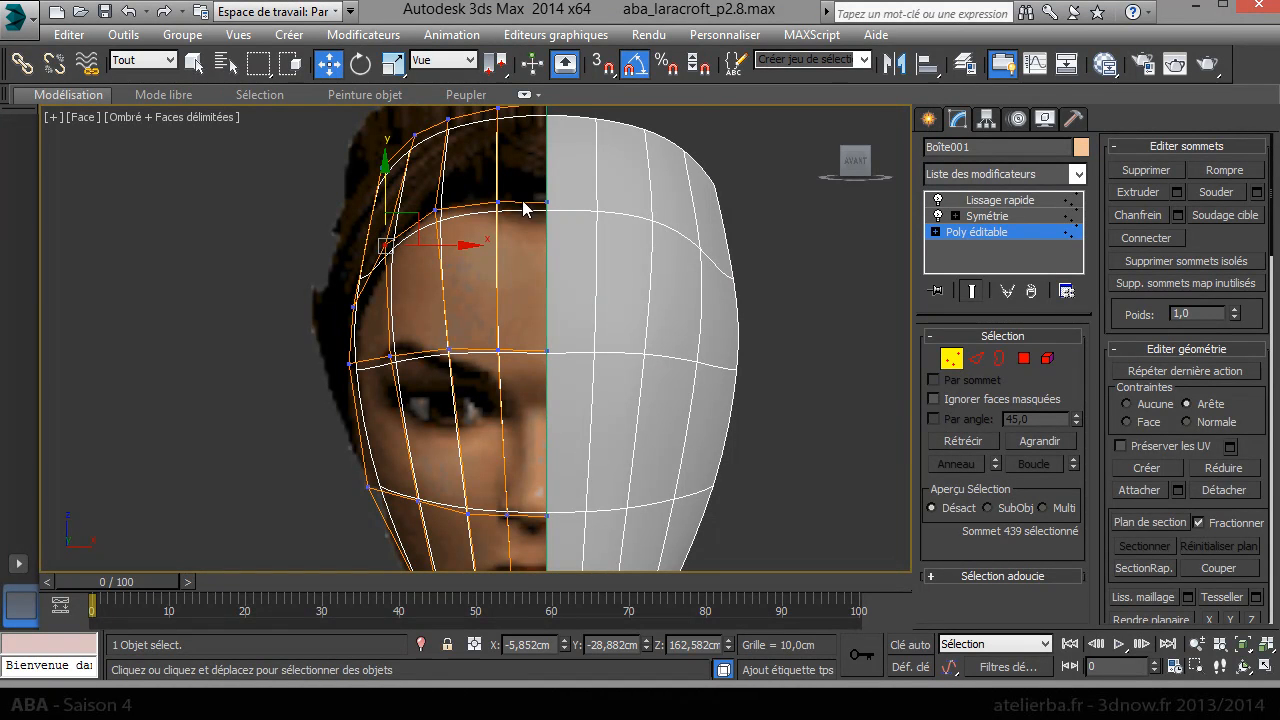
- Shape the brow-line vertex row to the eyebrow, lowering the two central vertices and raising the outer brow vertex
{"action": "left_click_drag", "start_coordinate": [490, 338], "coordinate": [583, 369]}
{"action": "left_click_drag", "start_coordinate": [523, 292], "coordinate": [482, 338]}
{"action": "left_click", "coordinate": [396, 352]}
{"action": "left_click_drag", "start_coordinate": [389, 316], "coordinate": [389, 293]}
{"action": "left_click_drag", "start_coordinate": [438, 331], "coordinate": [431, 332]}
- Lower the vertex row across the cheek and under the nose so it lines up with the base of the nose
{"action": "middle_click_drag", "start_coordinate": [505, 530], "coordinate": [516, 392]}
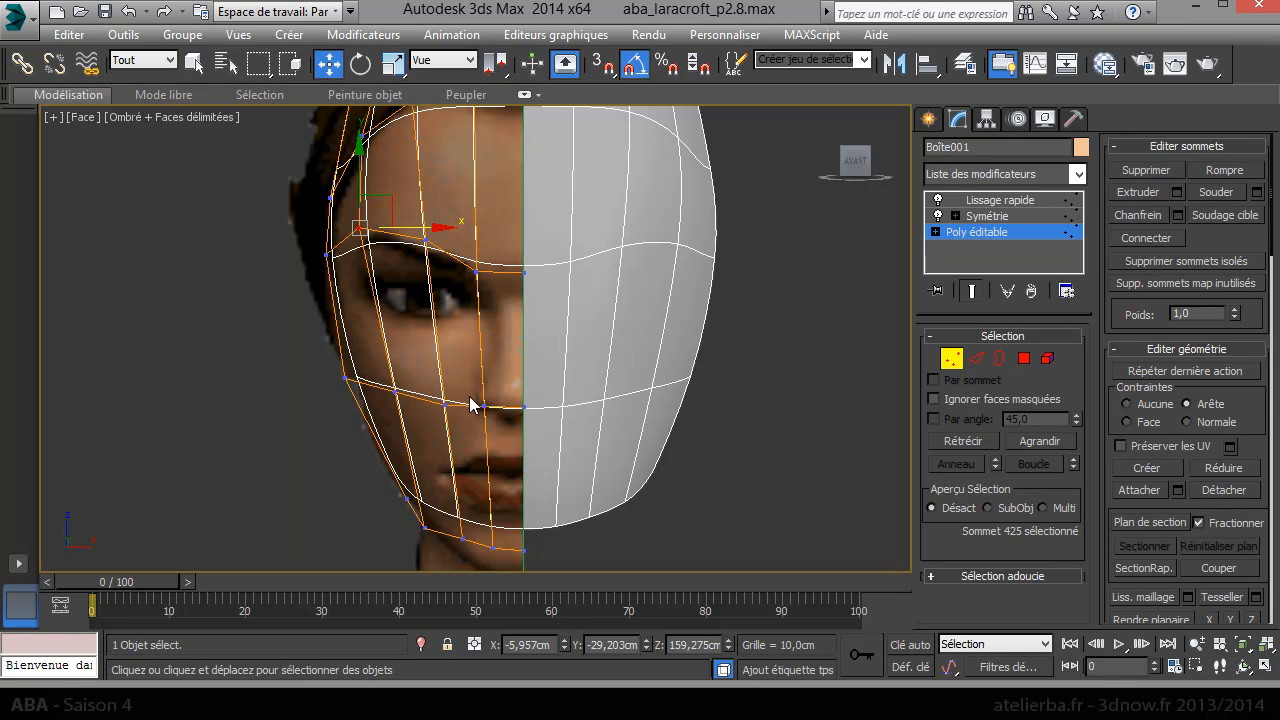
{"action": "left_click_drag", "start_coordinate": [566, 413], "coordinate": [566, 413]}
{"action": "left_click_drag", "start_coordinate": [509, 356], "coordinate": [510, 381]}
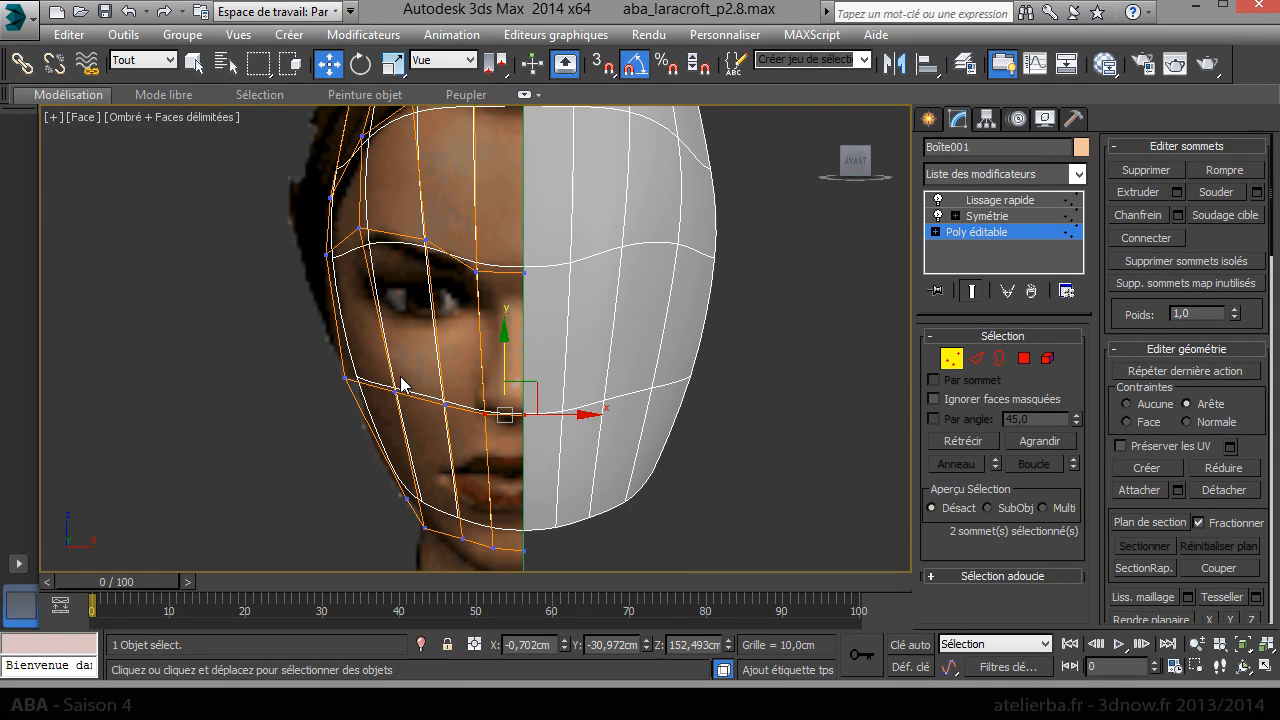
{"action": "left_click", "coordinate": [352, 380]}
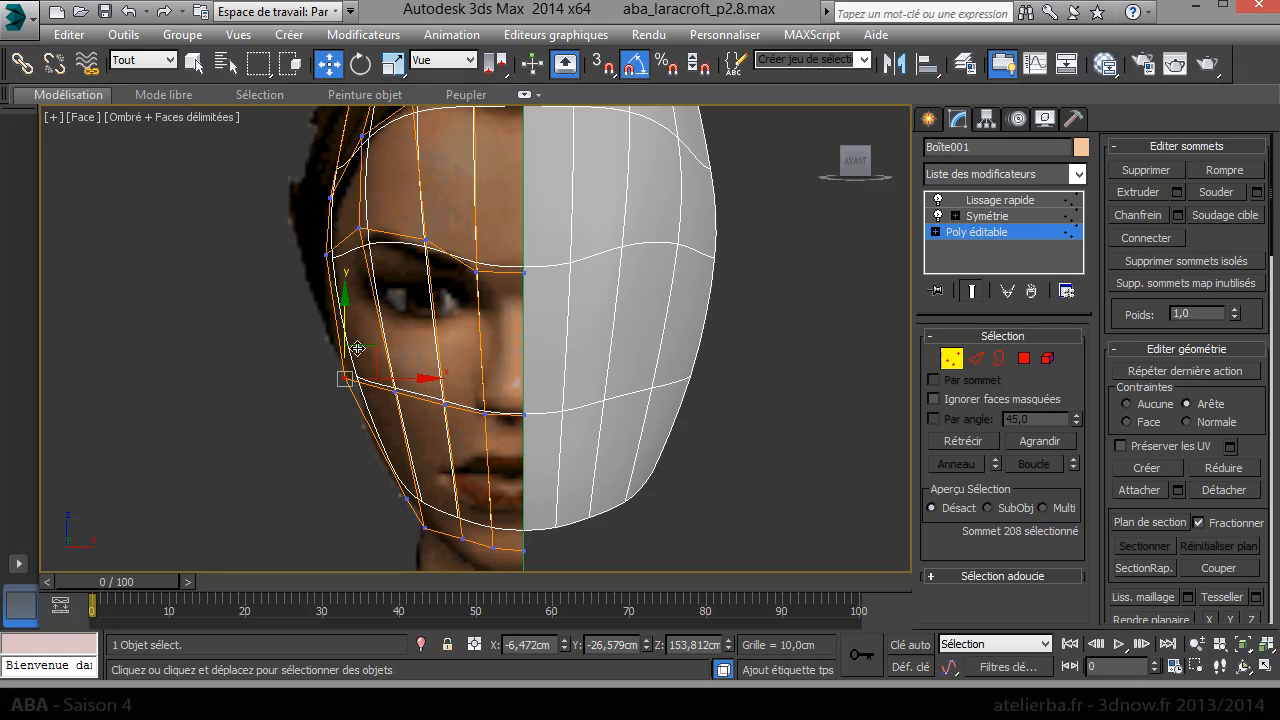
{"action": "left_click_drag", "start_coordinate": [347, 317], "coordinate": [392, 365]}
{"action": "left_click", "coordinate": [397, 402]}
{"action": "left_click", "coordinate": [445, 404]}
{"action": "left_click_drag", "start_coordinate": [445, 355], "coordinate": [400, 383]}
{"action": "left_click", "coordinate": [398, 402]}
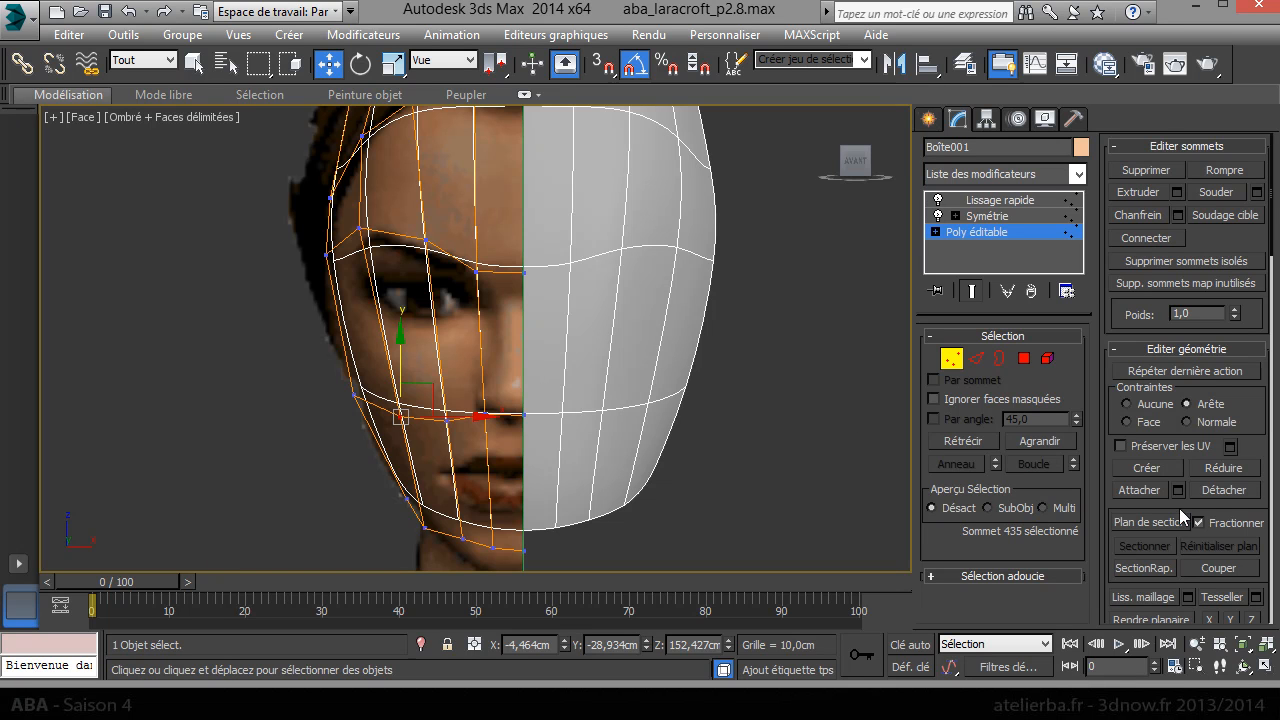
- Unhide all the polygons of the mesh at polygon level
{"action": "left_click", "coordinate": [1022, 359]}
{"action": "scroll", "coordinate": [1205, 413], "scroll_direction": "down", "scroll_amount": 5}
{"action": "scroll", "coordinate": [1205, 413], "scroll_direction": "down", "scroll_amount": 3}
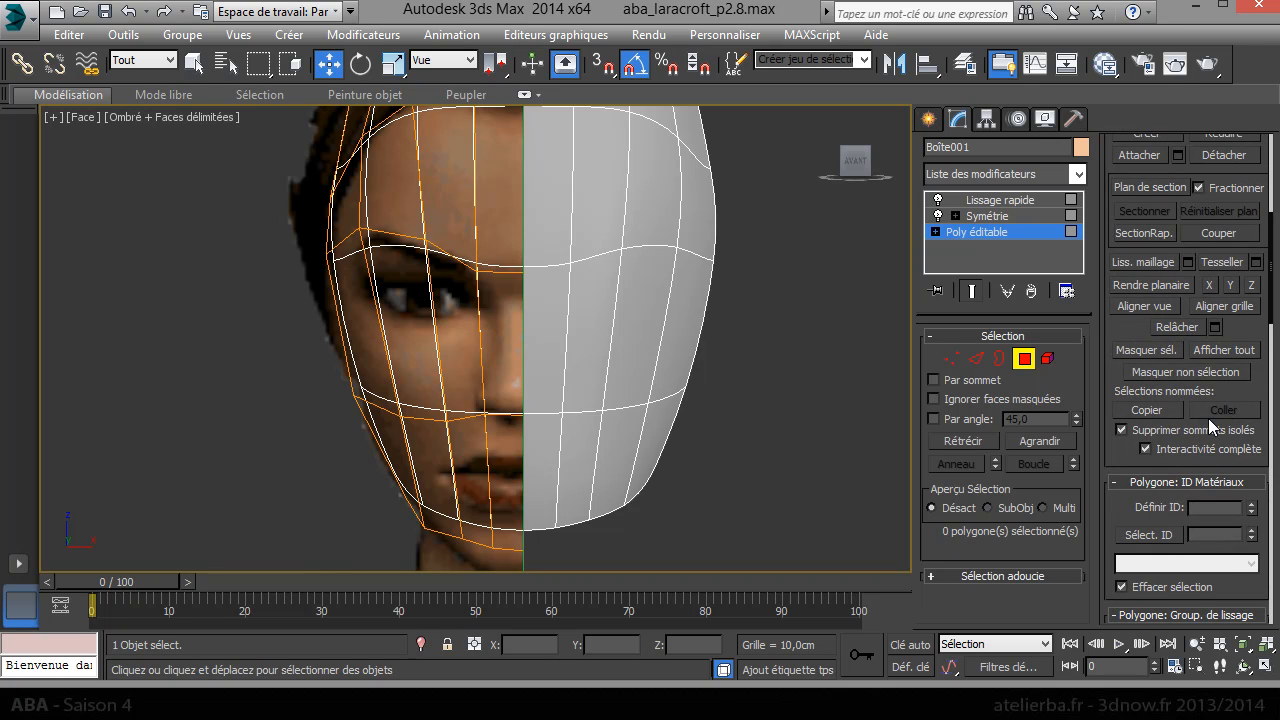
{"action": "left_click", "coordinate": [1246, 351]}
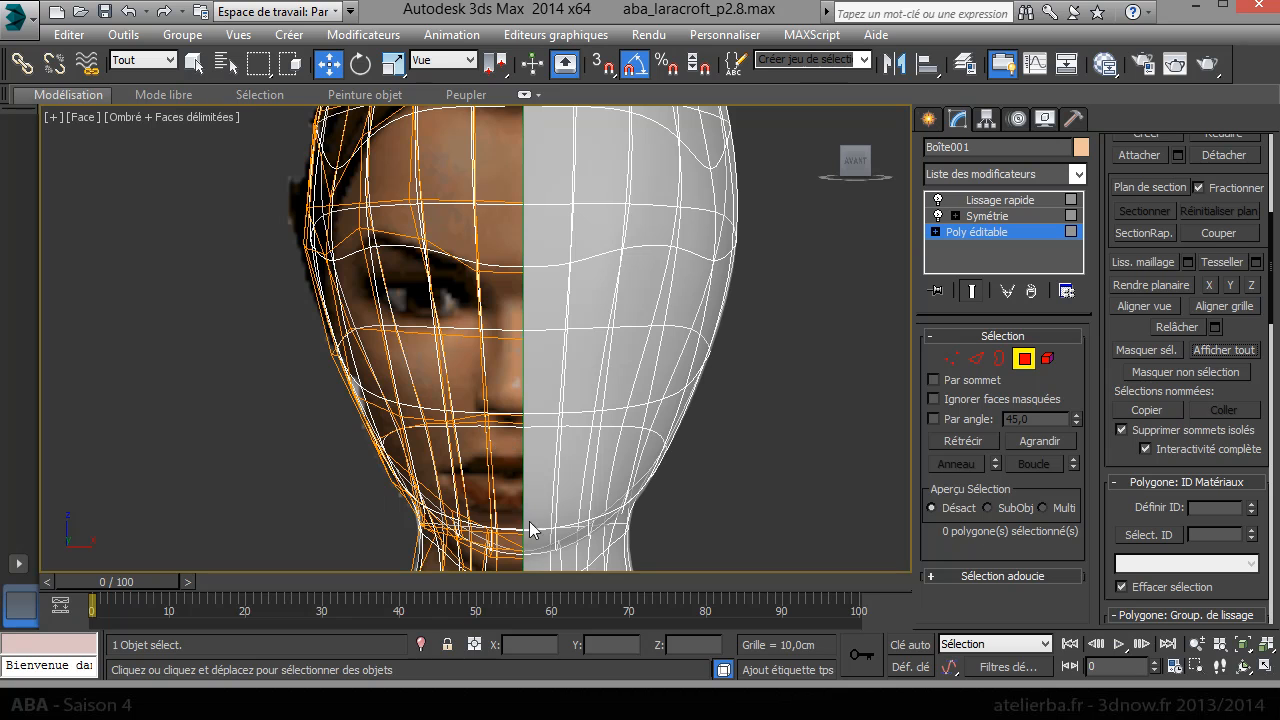
- Add four horizontal edge loops with Boucle Rapide: at mid-nose, below the eye, at the chin and just above the mouth
{"action": "right_click", "coordinate": [221, 270]}
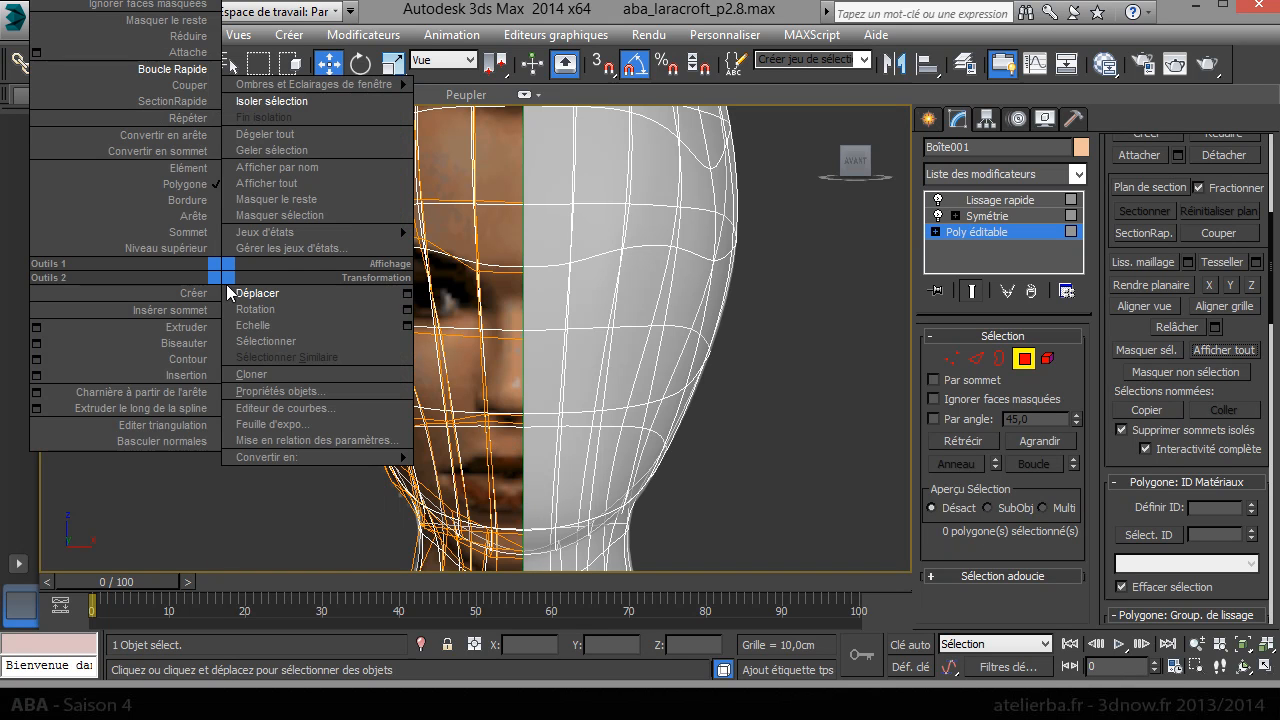
{"action": "left_click", "coordinate": [172, 69]}
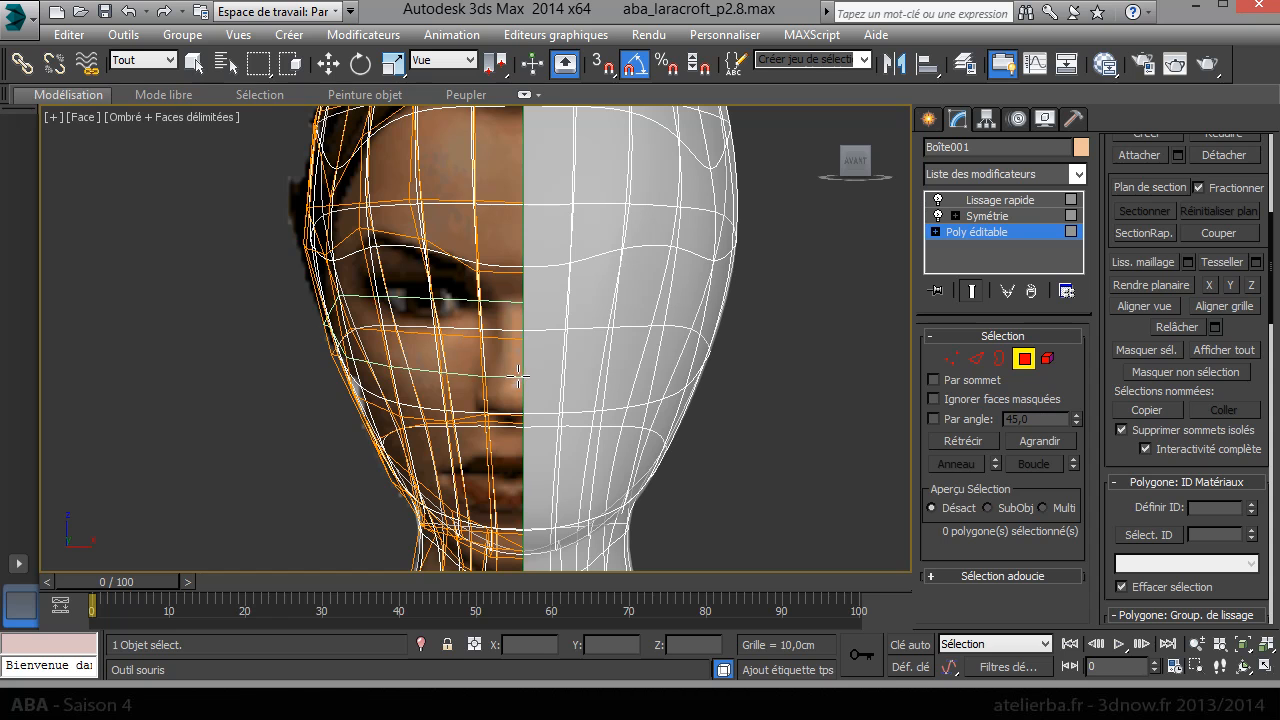
{"action": "left_click", "coordinate": [516, 370]}
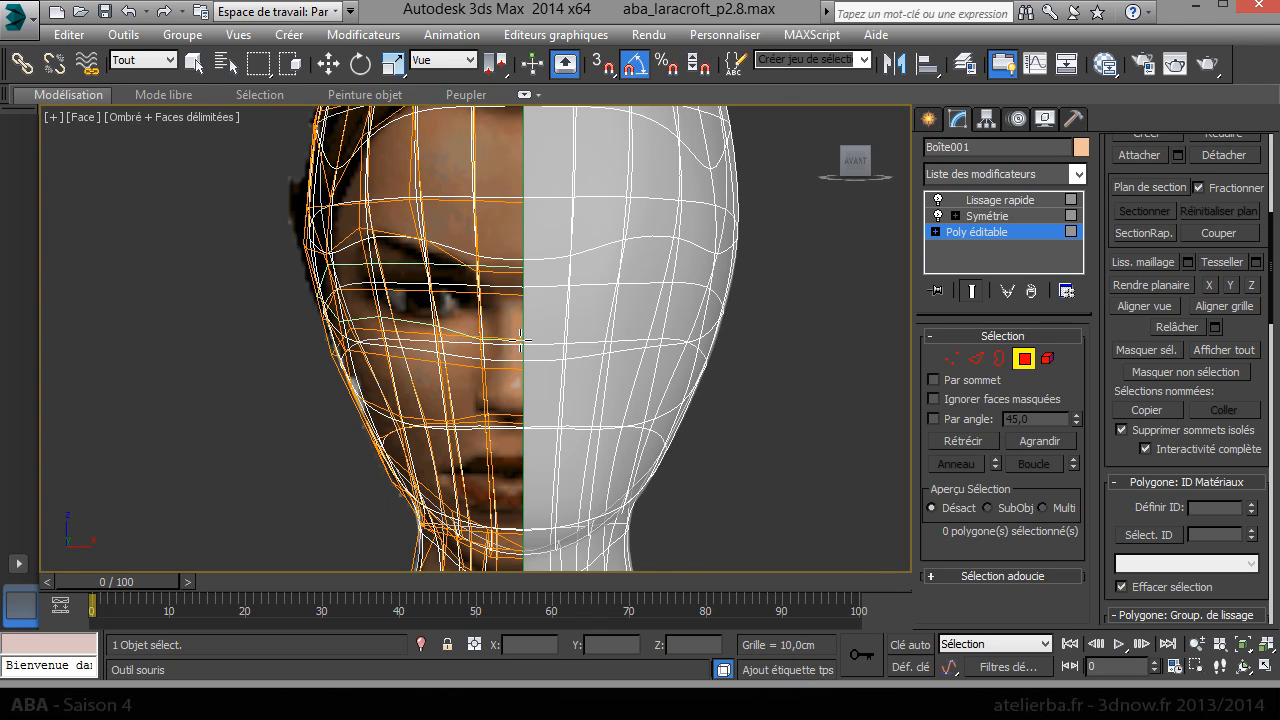
{"action": "left_click", "coordinate": [521, 340]}
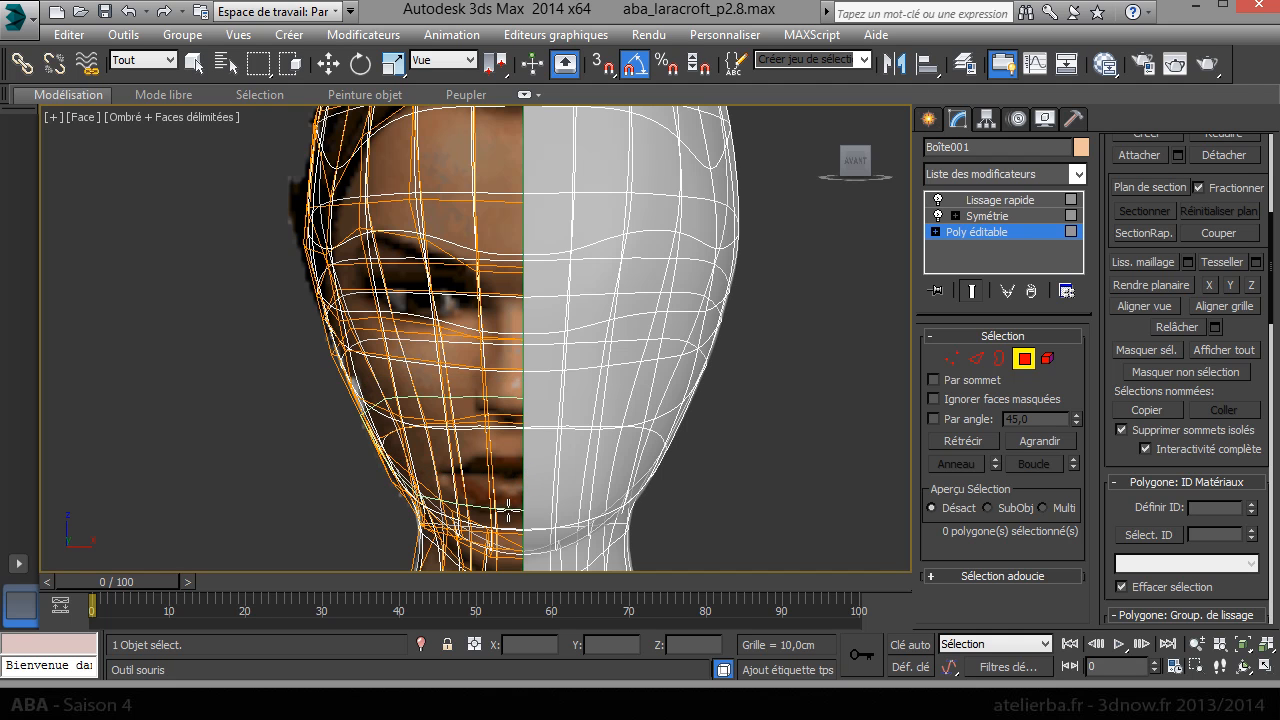
{"action": "left_click", "coordinate": [510, 512]}
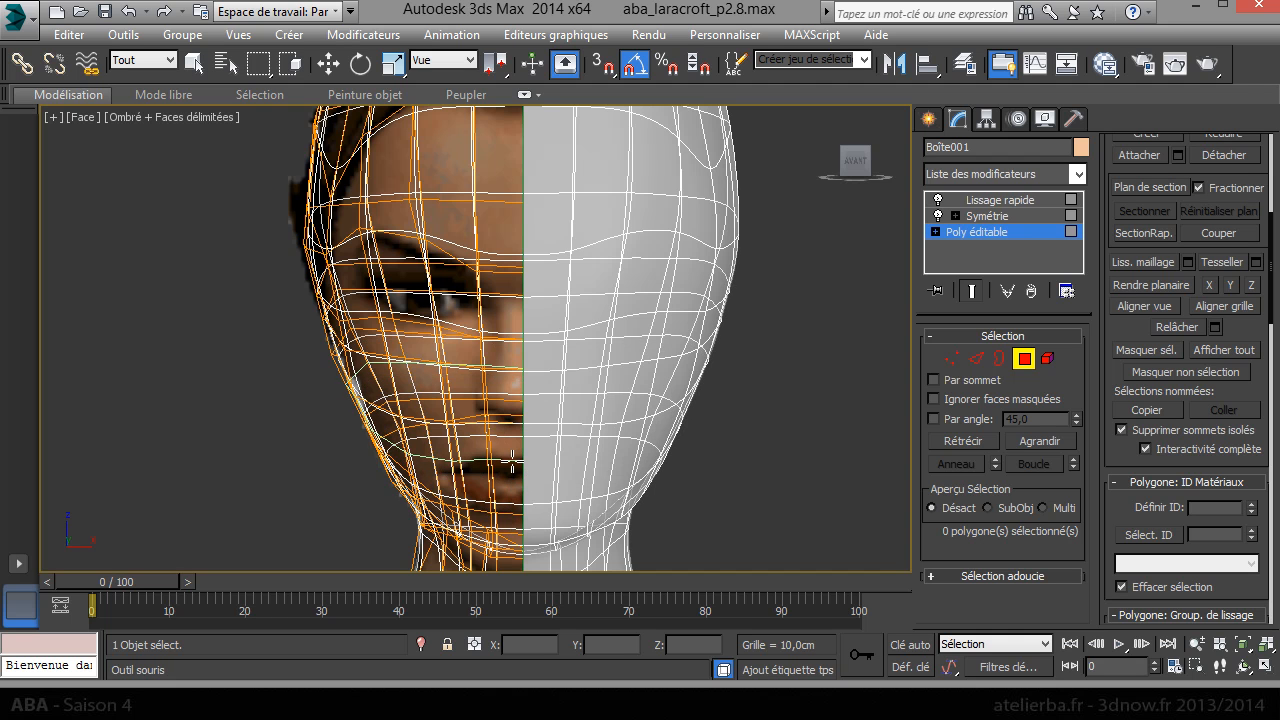
{"action": "left_click", "coordinate": [519, 459]}
{"action": "key", "text": "w"}
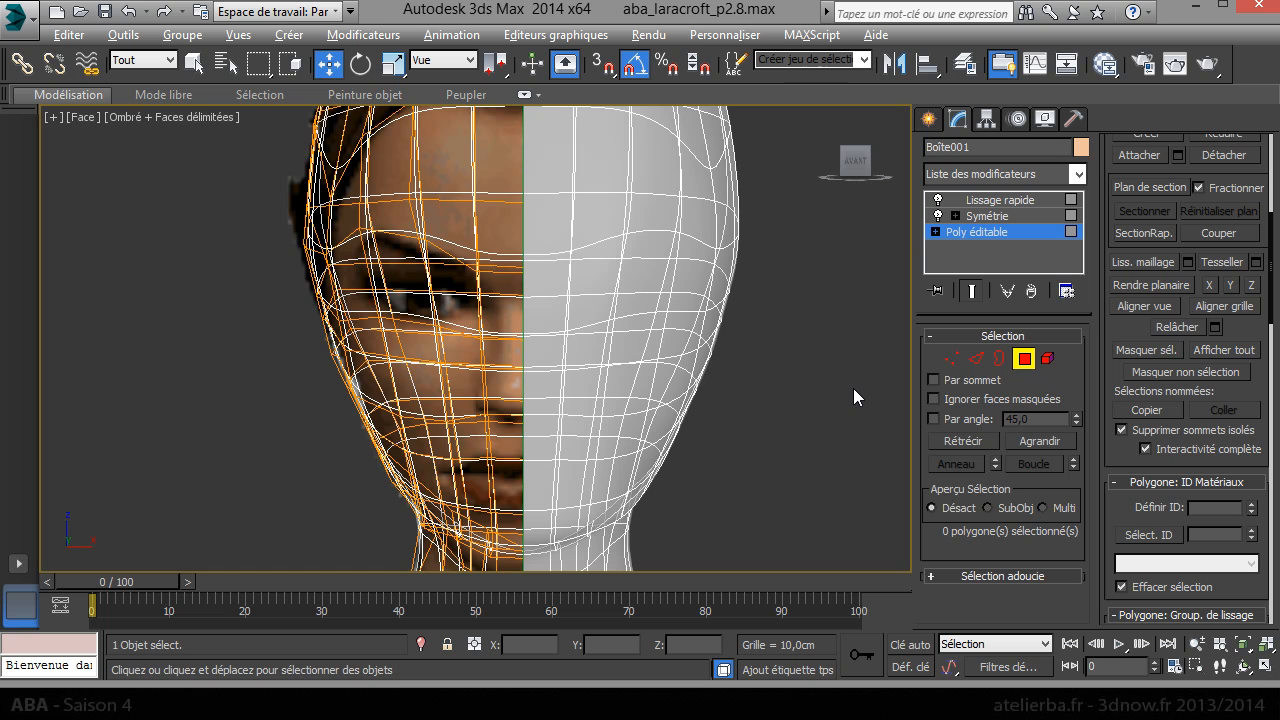
- Return to vertex editing in see-through display and turn off the Lissage rapide modifier
{"action": "key", "text": "alt+x"}
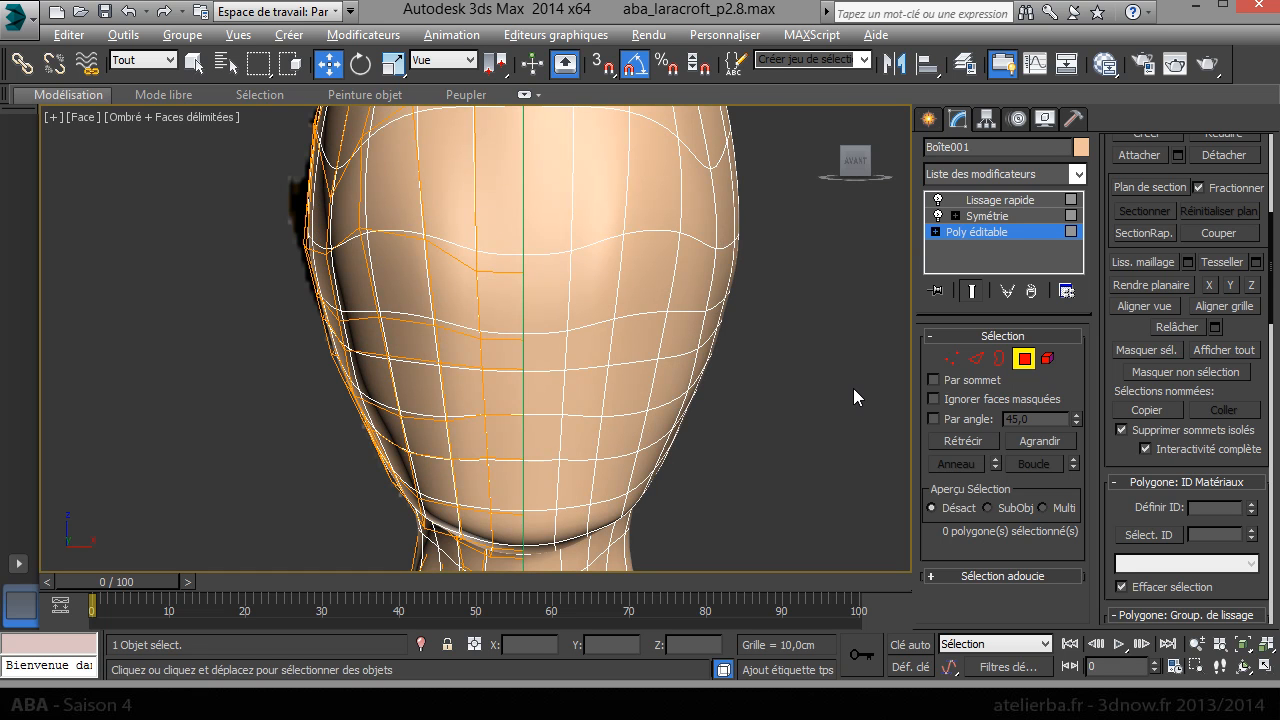
{"action": "left_click", "coordinate": [951, 358]}
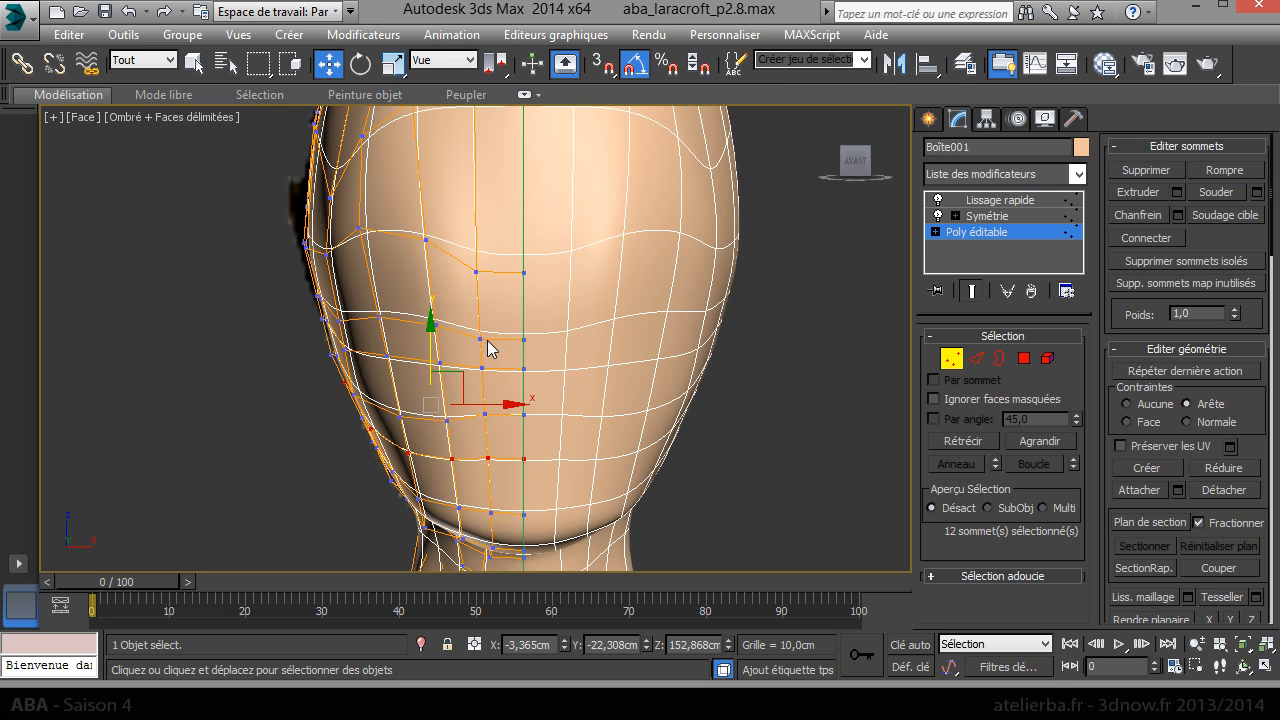
{"action": "key", "text": "alt+x"}
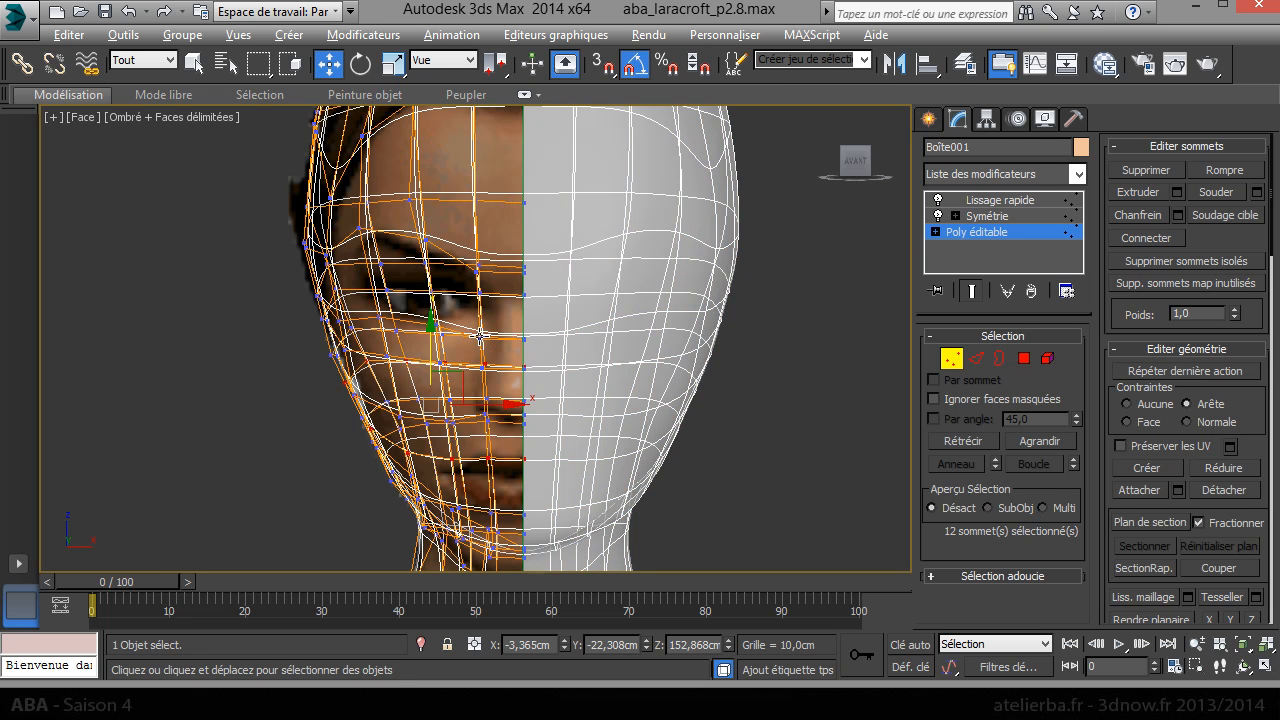
{"action": "left_click", "coordinate": [938, 200]}
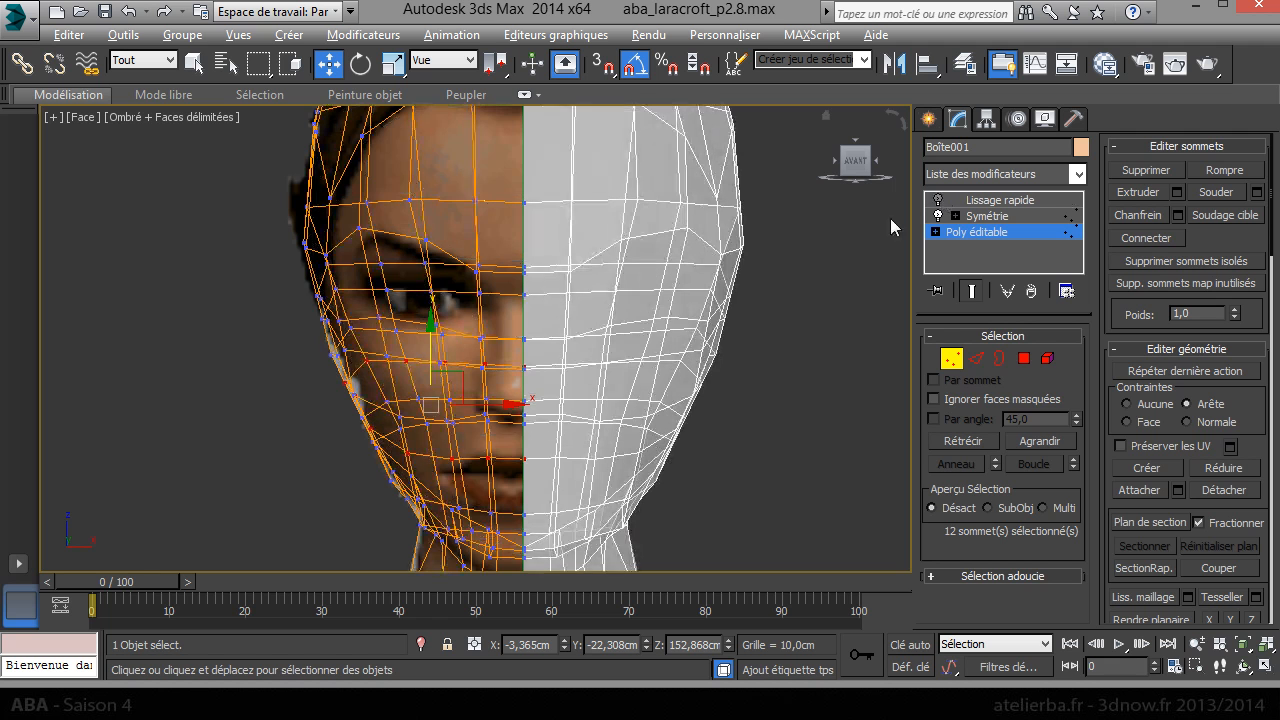
- Enable Face masquée in the display properties of Boîte001
{"action": "scroll", "coordinate": [520, 361], "scroll_direction": "up", "scroll_amount": 2}
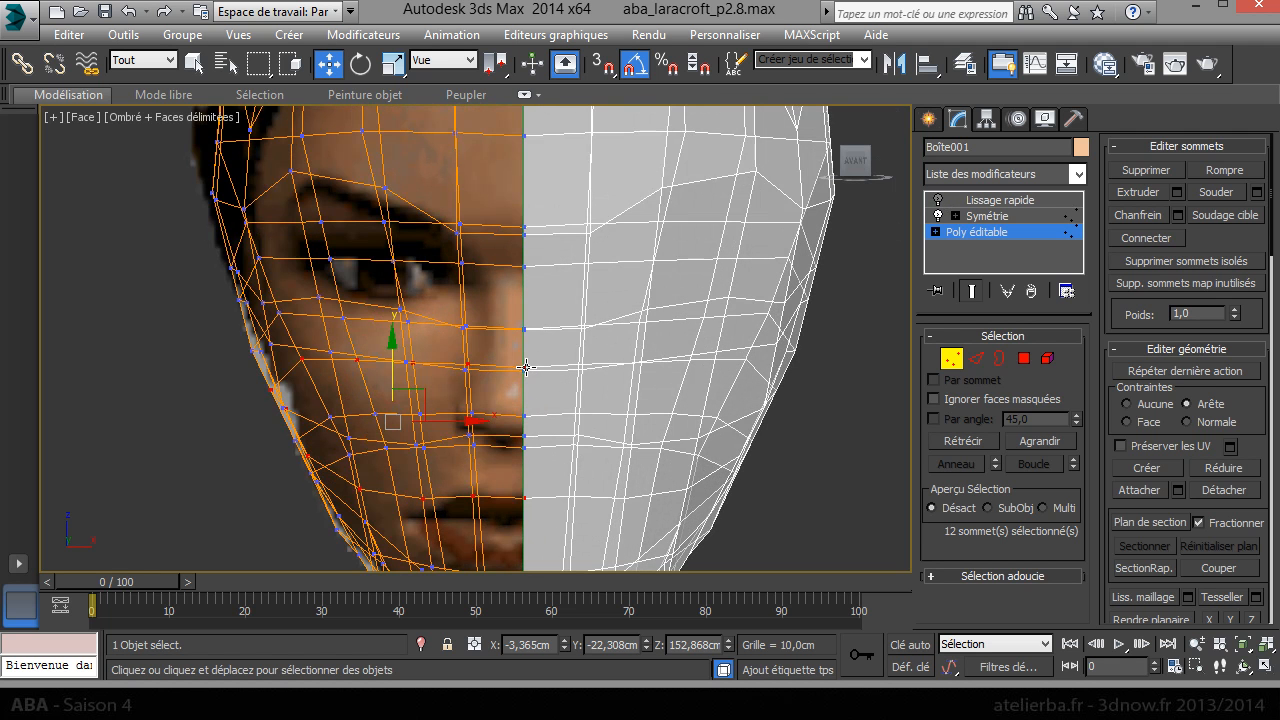
{"action": "right_click", "coordinate": [526, 367]}
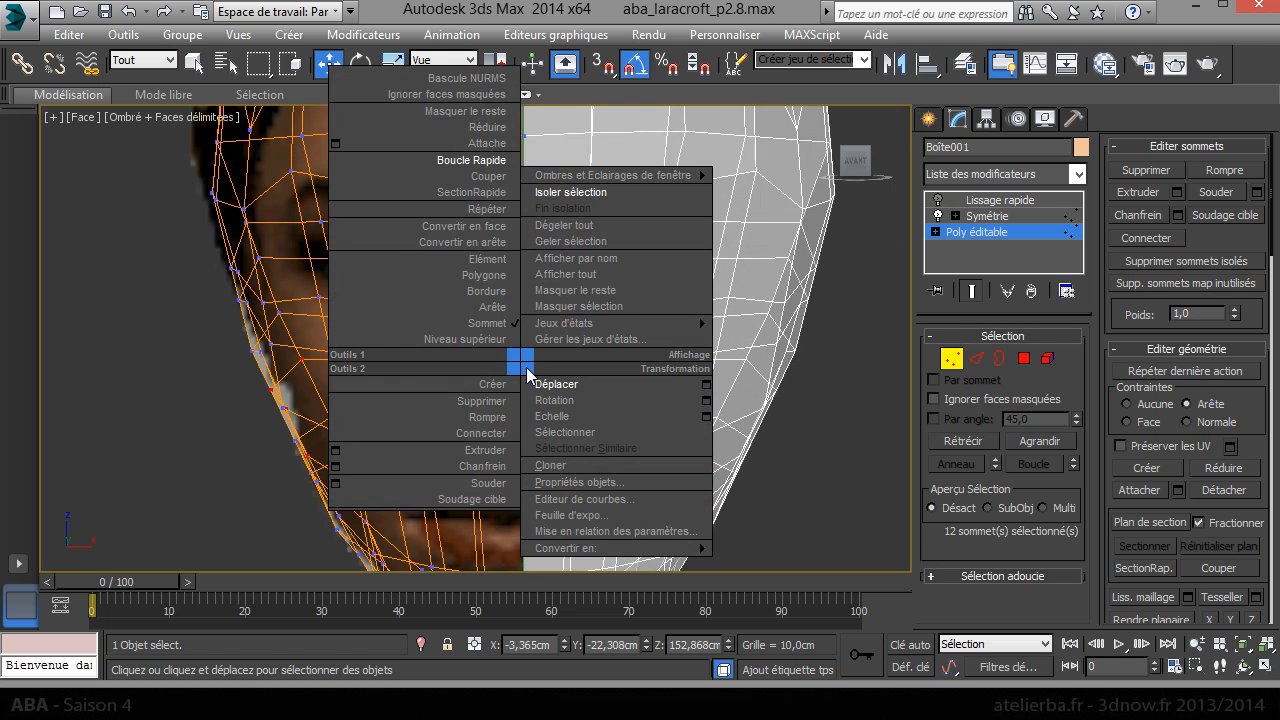
{"action": "left_click", "coordinate": [598, 482]}
{"action": "left_click", "coordinate": [509, 394]}
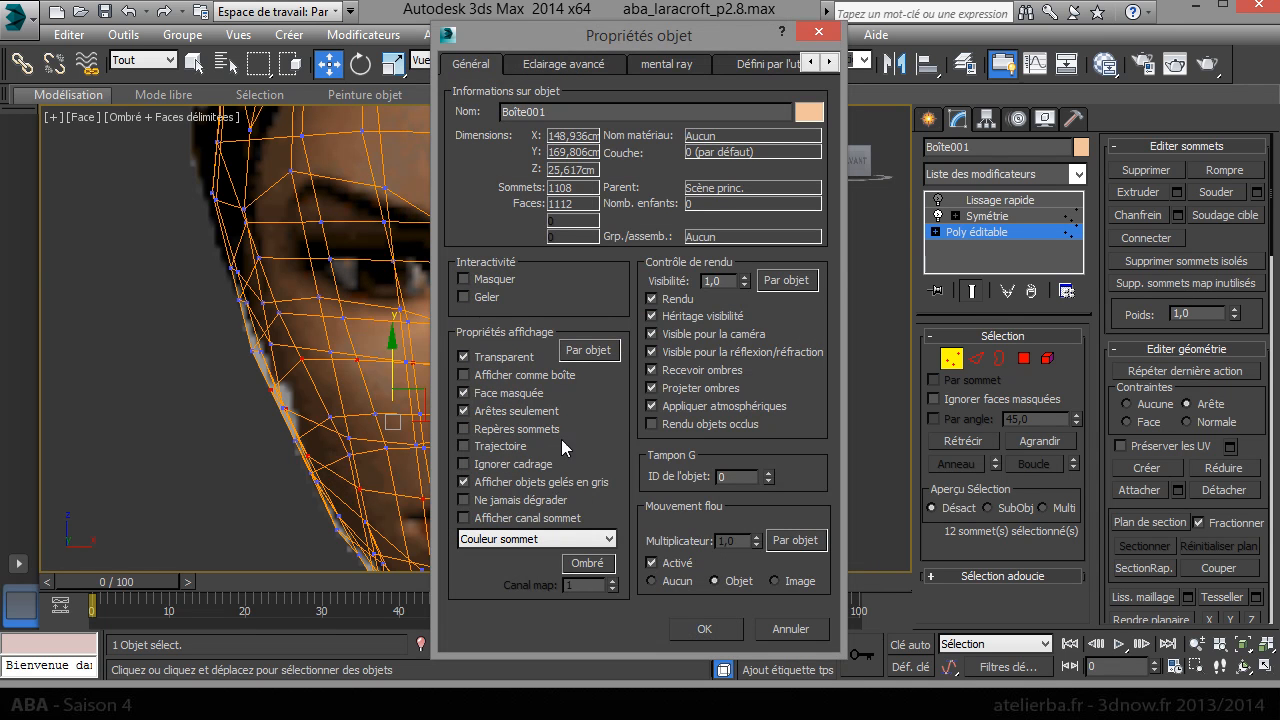
{"action": "left_click", "coordinate": [706, 628]}
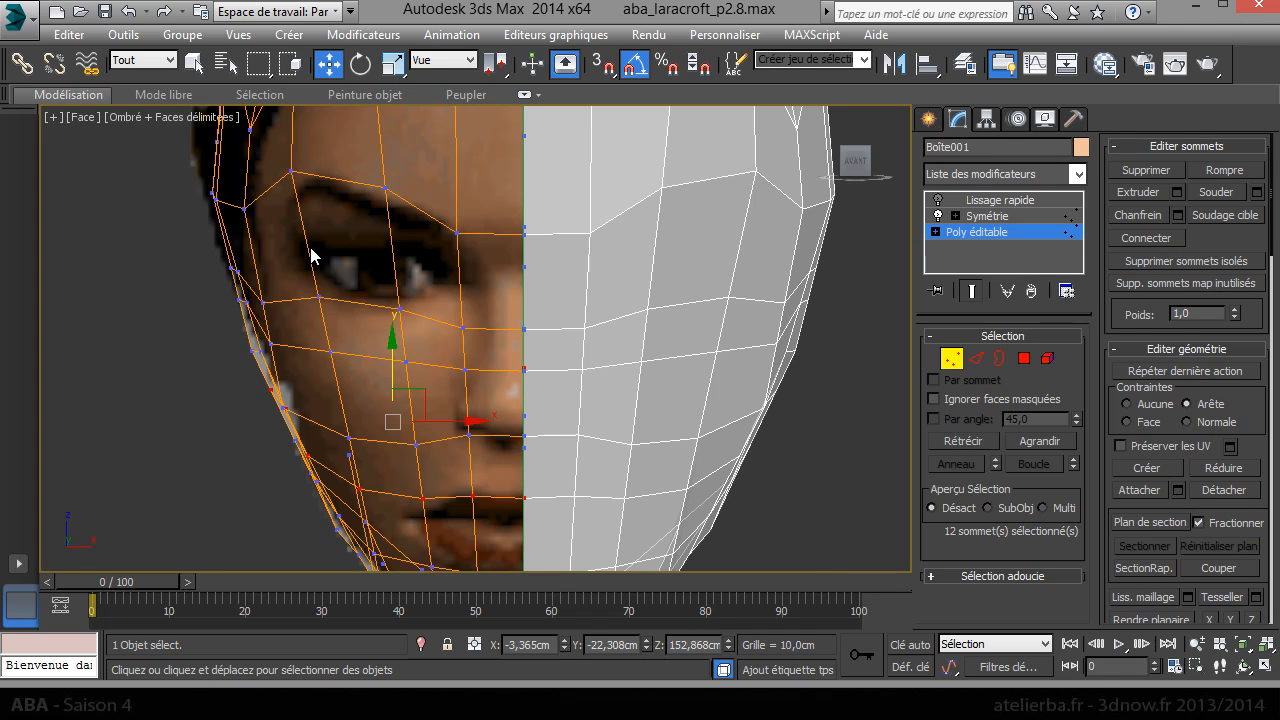
- Lower the outer and middle brow vertices along their edges to sit on the eyebrow of the reference
{"action": "left_click", "coordinate": [290, 172]}
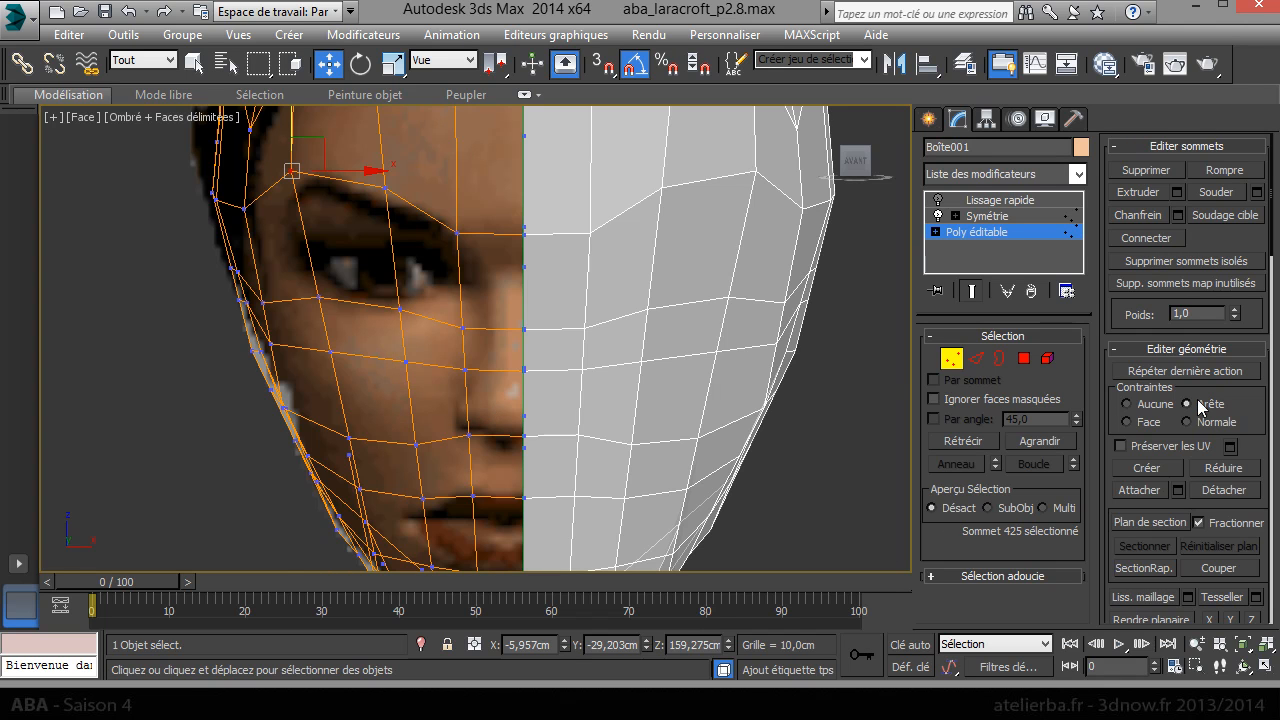
{"action": "middle_click_drag", "start_coordinate": [300, 200], "coordinate": [296, 240]}
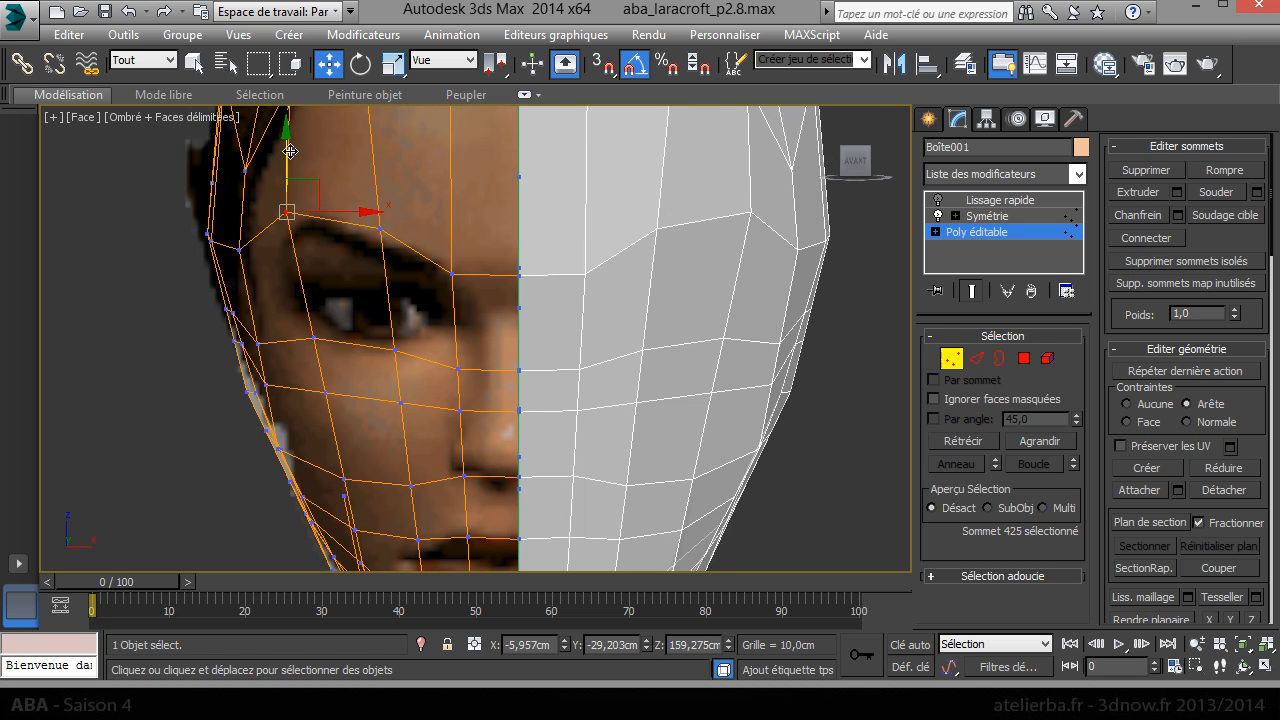
{"action": "left_click", "coordinate": [378, 229]}
{"action": "left_click_drag", "start_coordinate": [378, 229], "coordinate": [383, 249]}
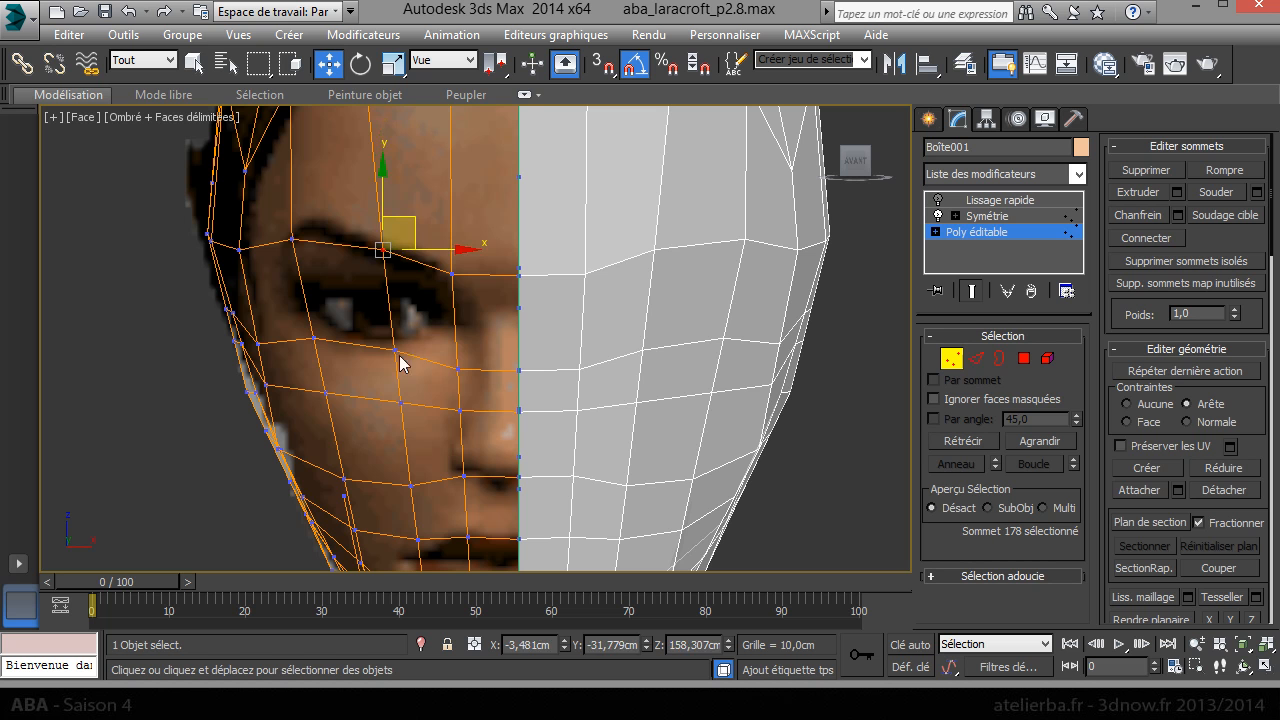
- Raise the vertices around the eye's lower edge, moving the inner one to the eye corner beside the nose and lifting the outer two
{"action": "left_click", "coordinate": [462, 366]}
{"action": "left_click_drag", "start_coordinate": [462, 366], "coordinate": [506, 326]}
{"action": "left_click", "coordinate": [520, 372]}
{"action": "left_click", "coordinate": [452, 322]}
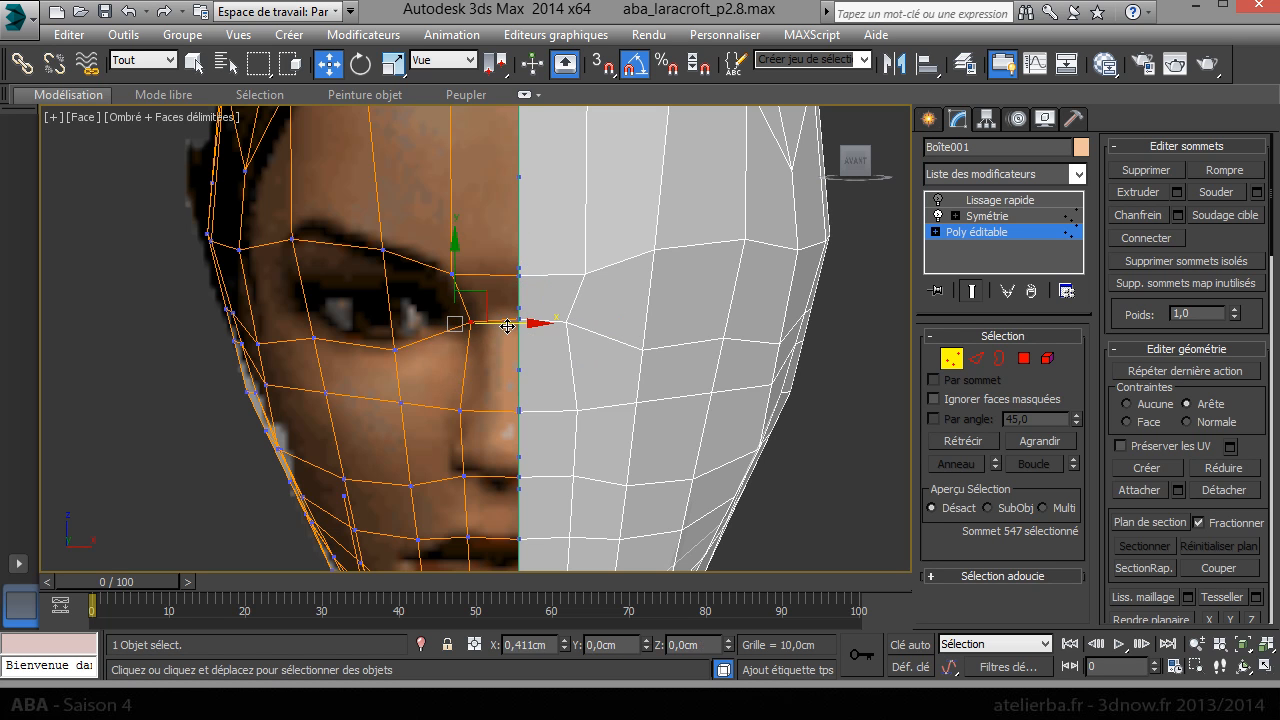
{"action": "left_click", "coordinate": [312, 336]}
{"action": "left_click_drag", "start_coordinate": [311, 326], "coordinate": [264, 268]}
{"action": "left_click", "coordinate": [260, 345]}
- Lower the temple, outer brow and middle brow vertices to form the upper edge of the eye area
{"action": "left_click", "coordinate": [290, 237]}
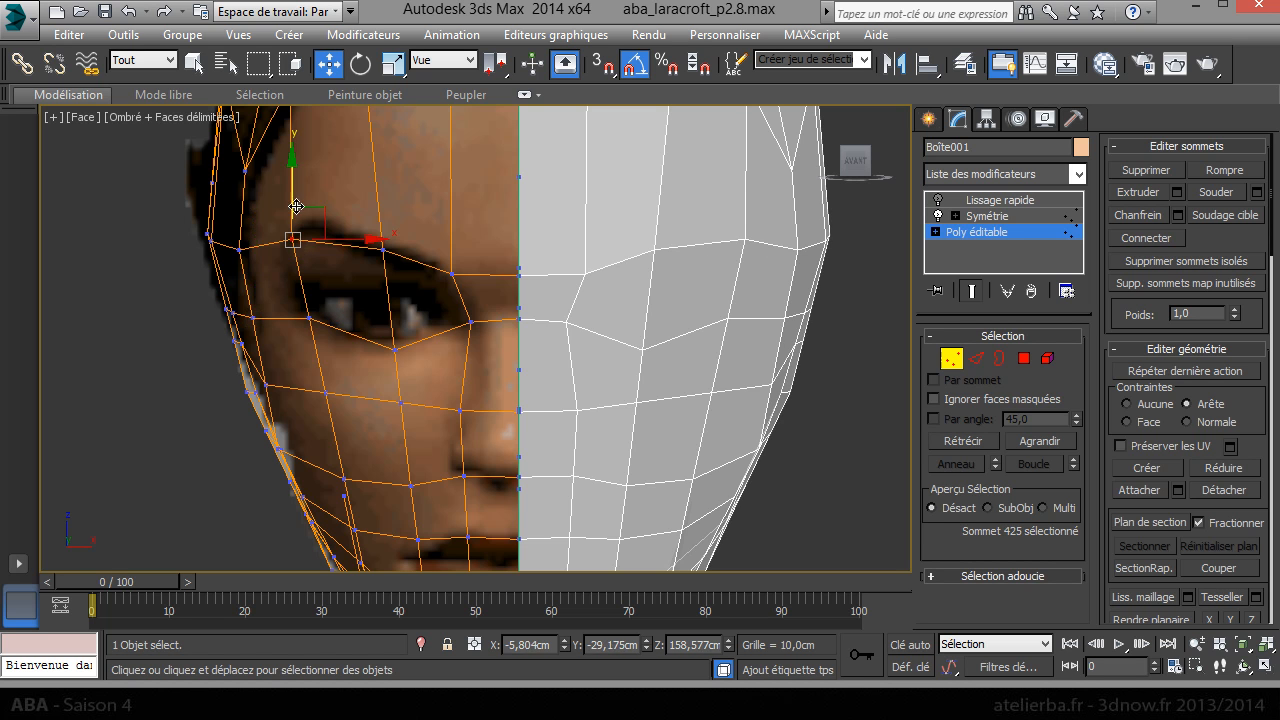
{"action": "left_click", "coordinate": [240, 249]}
{"action": "left_click_drag", "start_coordinate": [241, 210], "coordinate": [242, 227]}
{"action": "left_click", "coordinate": [383, 249]}
{"action": "left_click_drag", "start_coordinate": [386, 229], "coordinate": [391, 220]}
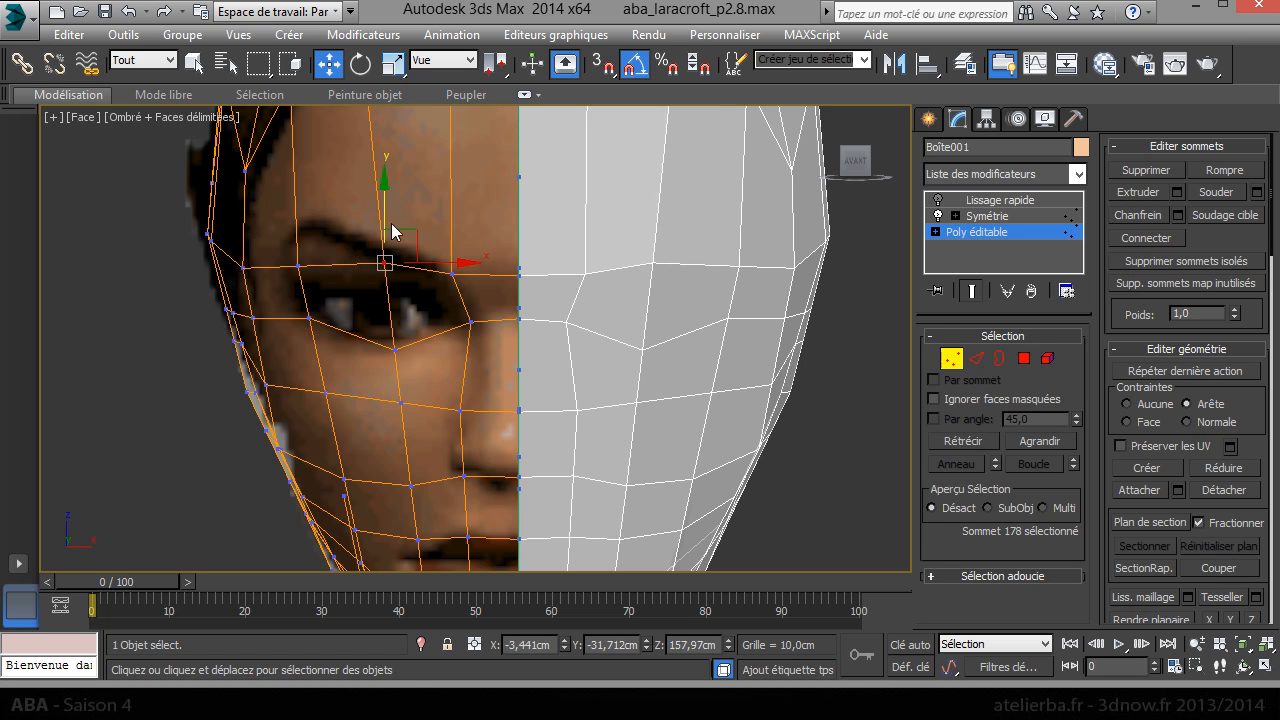
- Move the vertex at the outer eye corner slightly down and outward to match the reference eye
{"action": "left_click", "coordinate": [310, 318]}
{"action": "left_click_drag", "start_coordinate": [329, 300], "coordinate": [334, 297]}
{"action": "left_click_drag", "start_coordinate": [364, 331], "coordinate": [339, 329]}
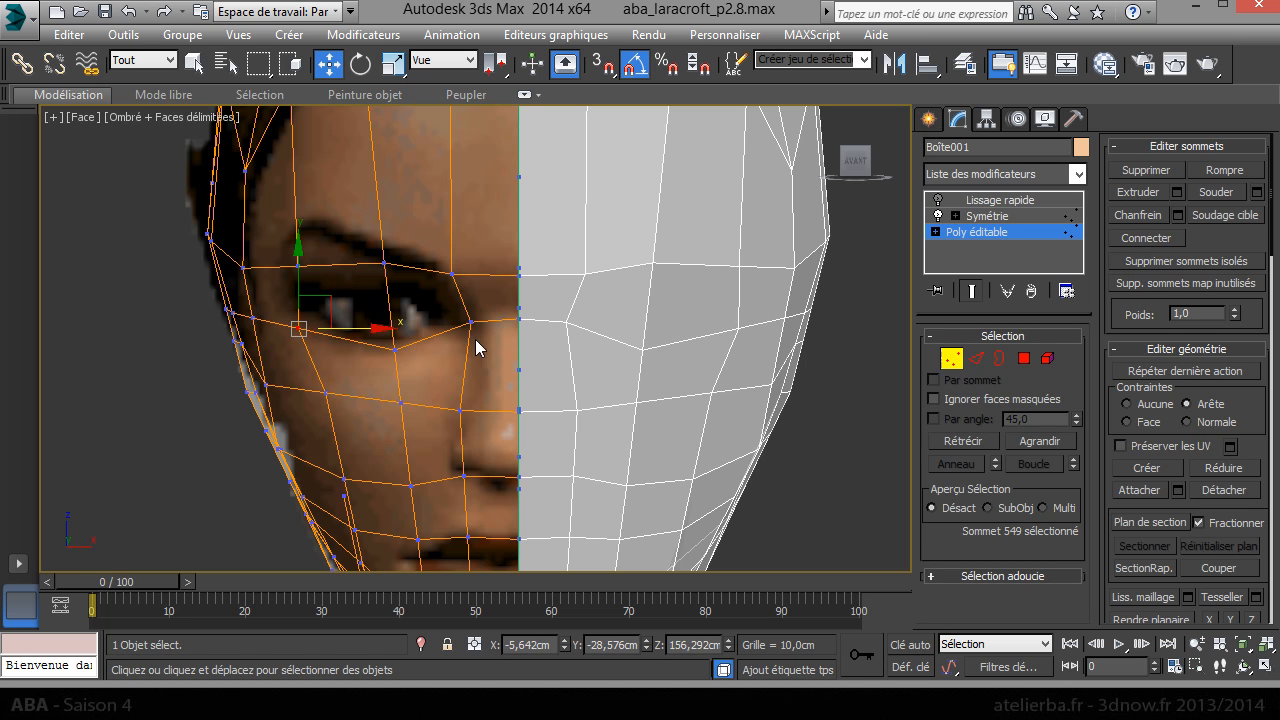
{"action": "left_click", "coordinate": [464, 476]}
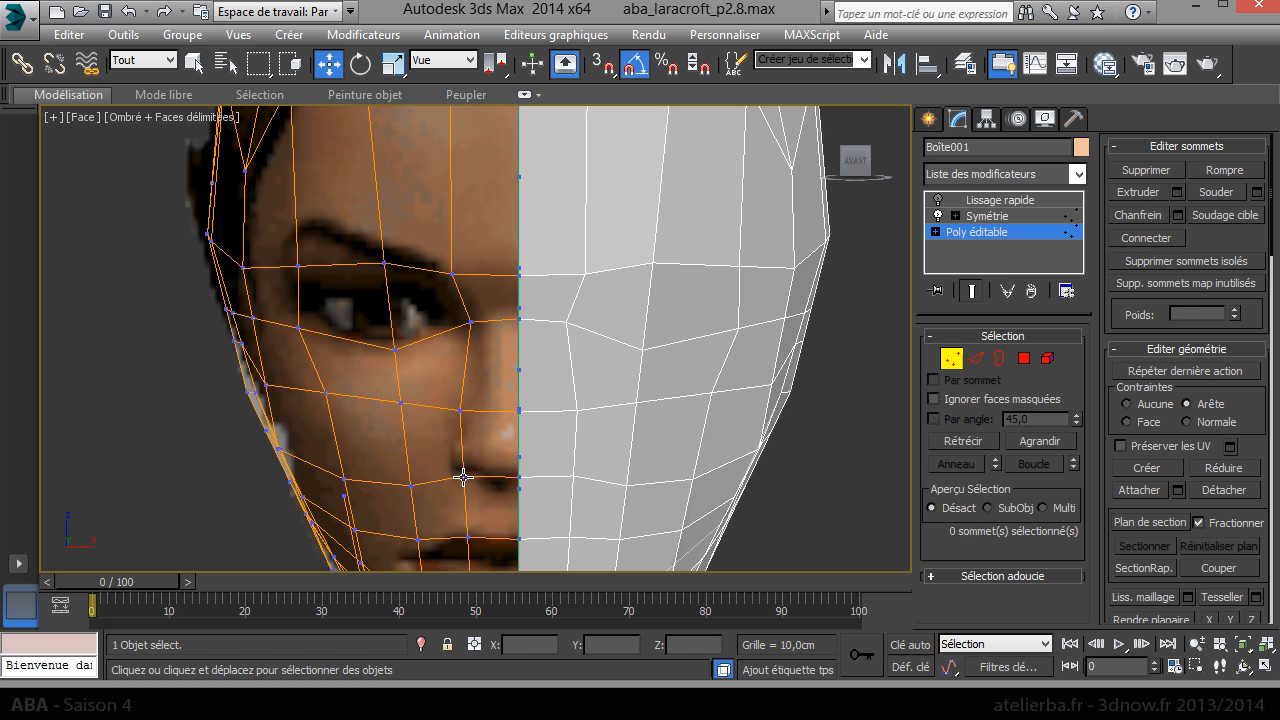
- Slide the nostril vertex and the neighbouring cheek vertices outward along their edges to follow the nose and cheek of the reference
{"action": "left_click_drag", "start_coordinate": [482, 477], "coordinate": [486, 480]}
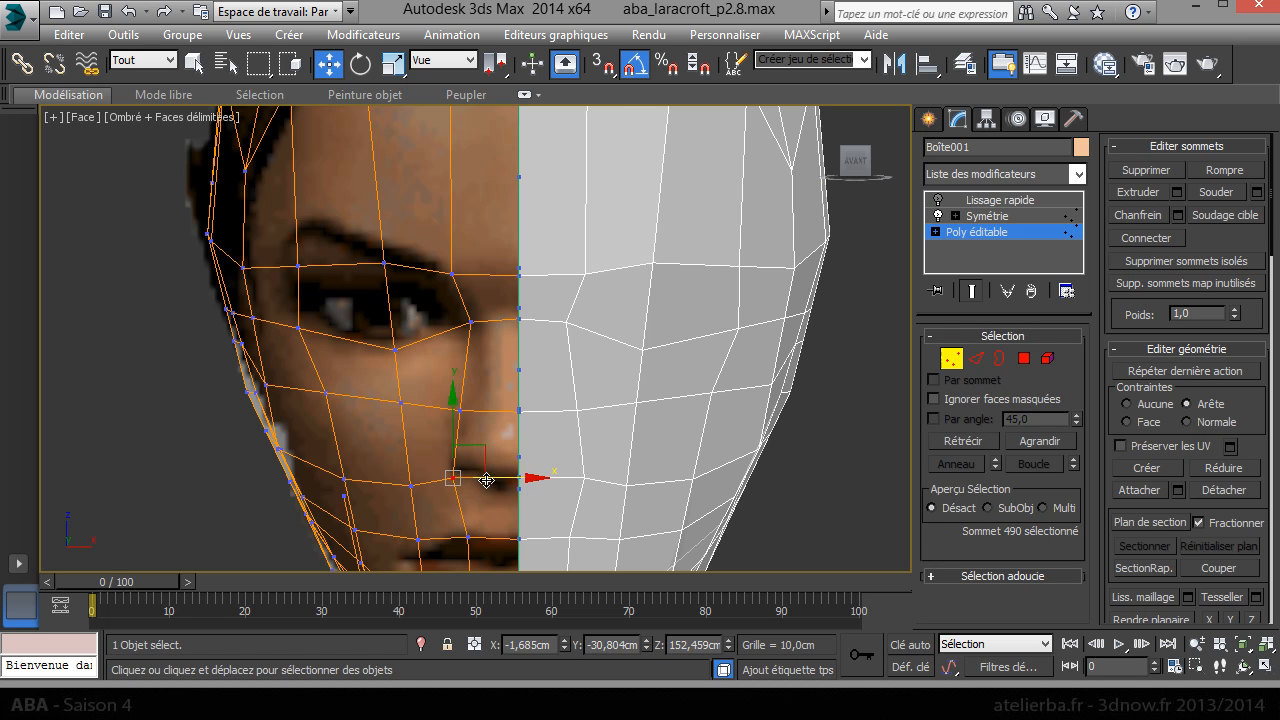
{"action": "left_click", "coordinate": [399, 485]}
{"action": "left_click", "coordinate": [325, 390]}
{"action": "left_click_drag", "start_coordinate": [325, 390], "coordinate": [303, 390]}
{"action": "left_click", "coordinate": [346, 480]}
{"action": "left_click_drag", "start_coordinate": [381, 481], "coordinate": [348, 483]}
- Slide the upper lip vertex and the two mouth corner vertices along their edges to fit the lips of the reference
{"action": "middle_click_drag", "start_coordinate": [401, 481], "coordinate": [346, 348]}
{"action": "left_click_drag", "start_coordinate": [411, 406], "coordinate": [437, 383]}
{"action": "left_click", "coordinate": [372, 476]}
{"action": "left_click_drag", "start_coordinate": [372, 424], "coordinate": [365, 374]}
{"action": "left_click", "coordinate": [363, 406]}
{"action": "left_click_drag", "start_coordinate": [411, 417], "coordinate": [398, 417]}
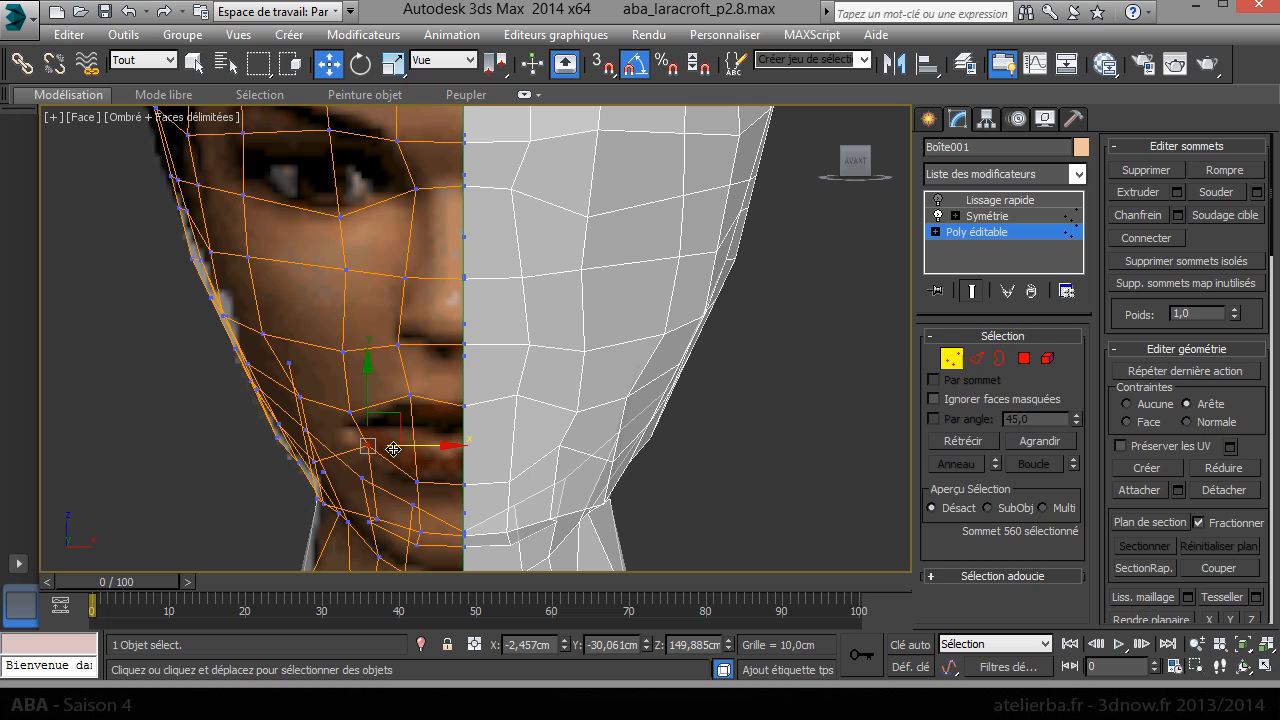
{"action": "left_click", "coordinate": [353, 449]}
{"action": "left_click_drag", "start_coordinate": [365, 435], "coordinate": [364, 418]}
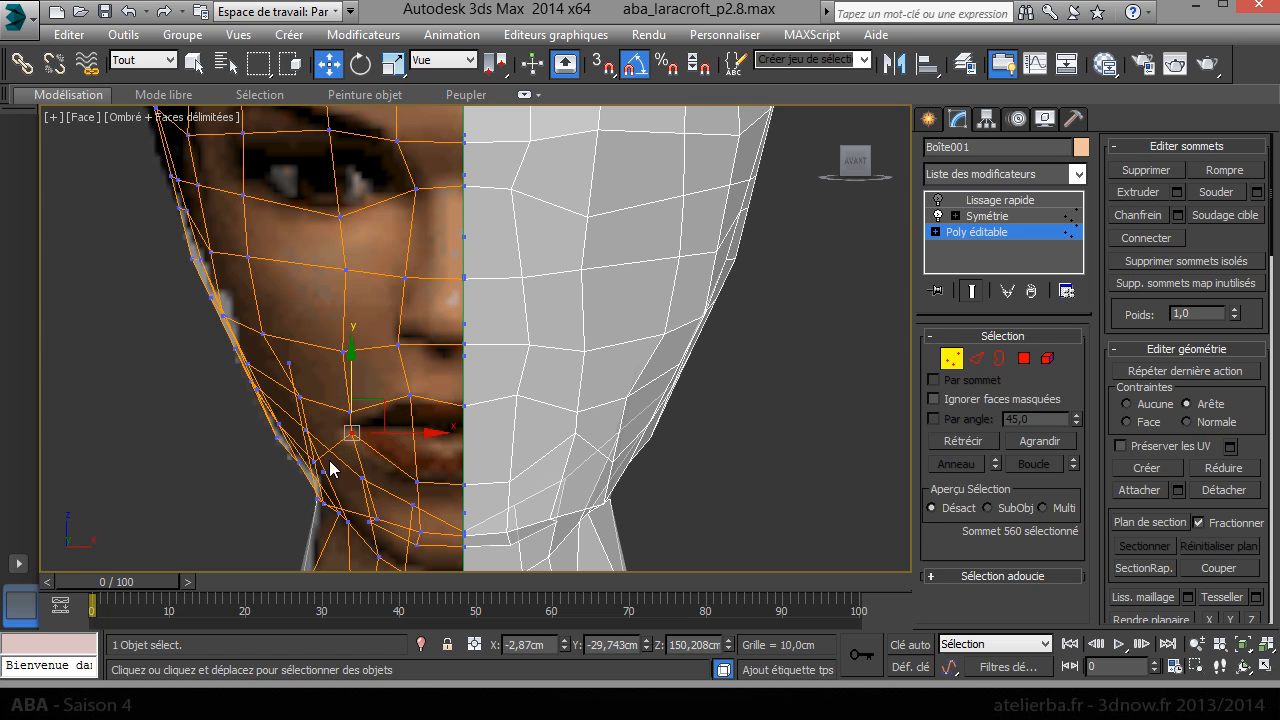
- Raise the lower cheek vertex beside the mouth corner along its edge until it is level with the mouth
{"action": "scroll", "coordinate": [331, 466], "scroll_direction": "up", "scroll_amount": 3}
{"action": "scroll", "coordinate": [331, 466], "scroll_direction": "up", "scroll_amount": 2}
{"action": "left_click", "coordinate": [290, 467]}
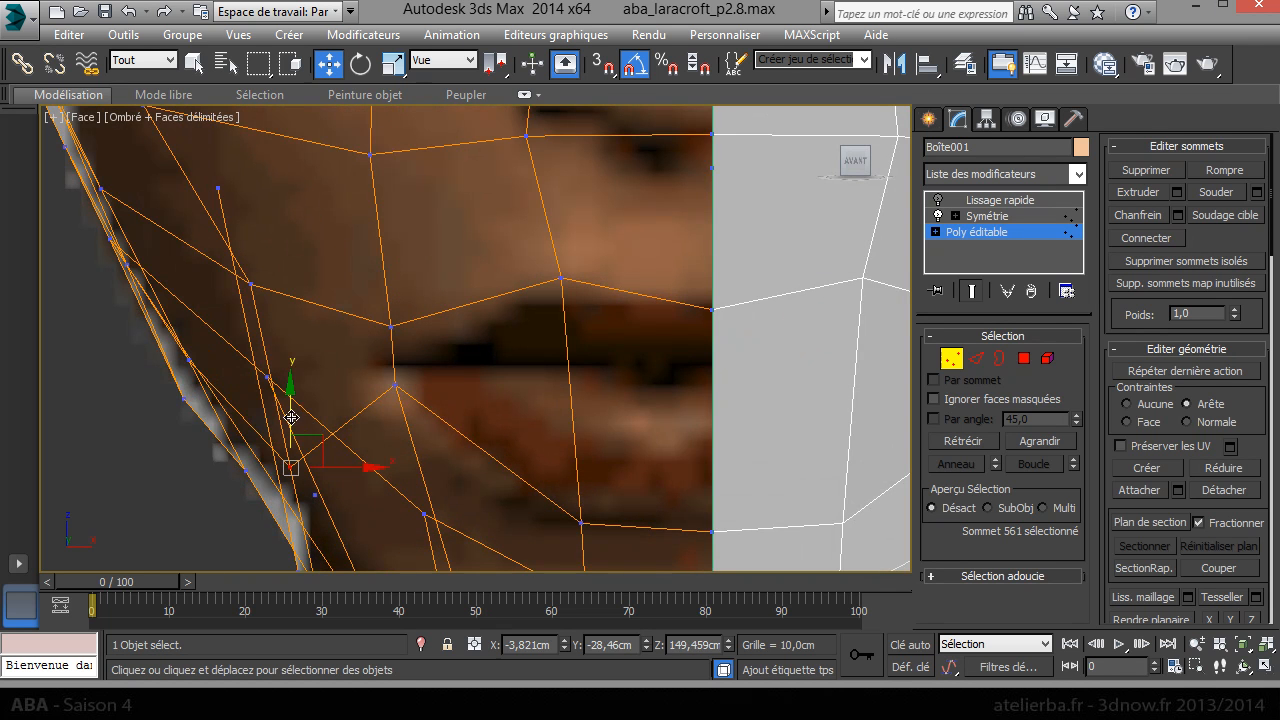
{"action": "left_click_drag", "start_coordinate": [294, 407], "coordinate": [298, 337]}
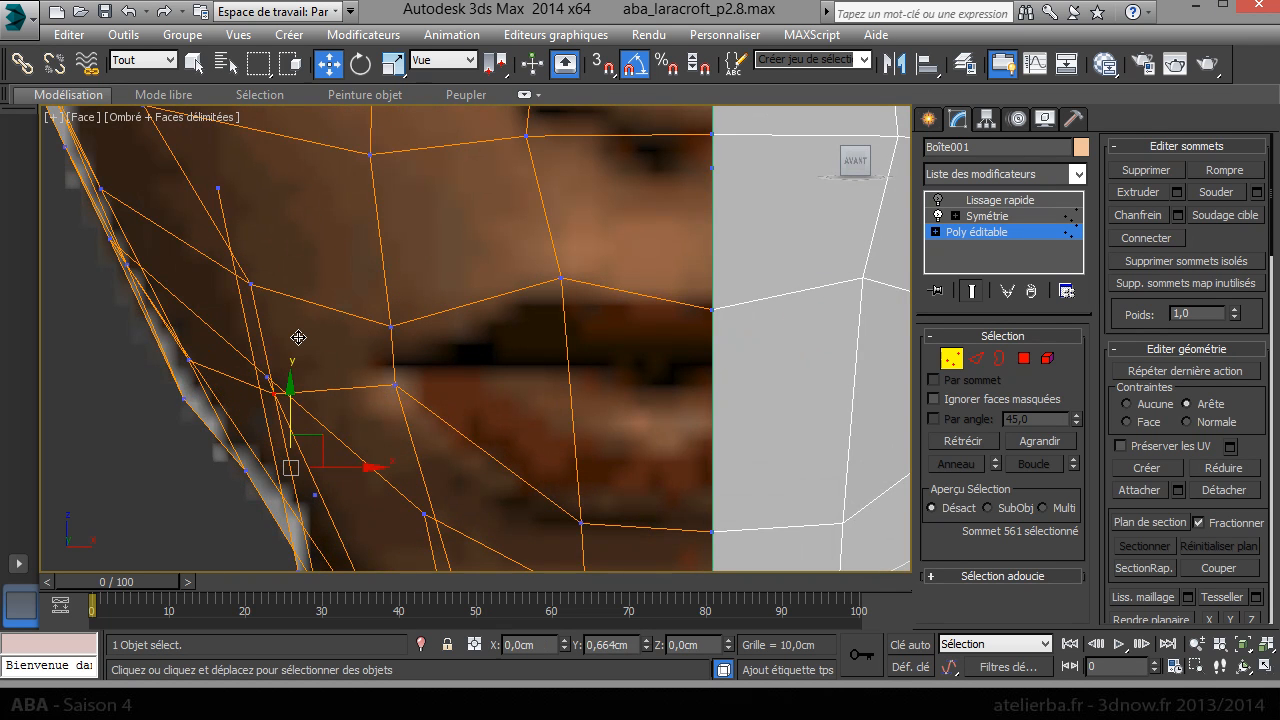
{"action": "scroll", "coordinate": [312, 387], "scroll_direction": "down", "scroll_amount": 4}
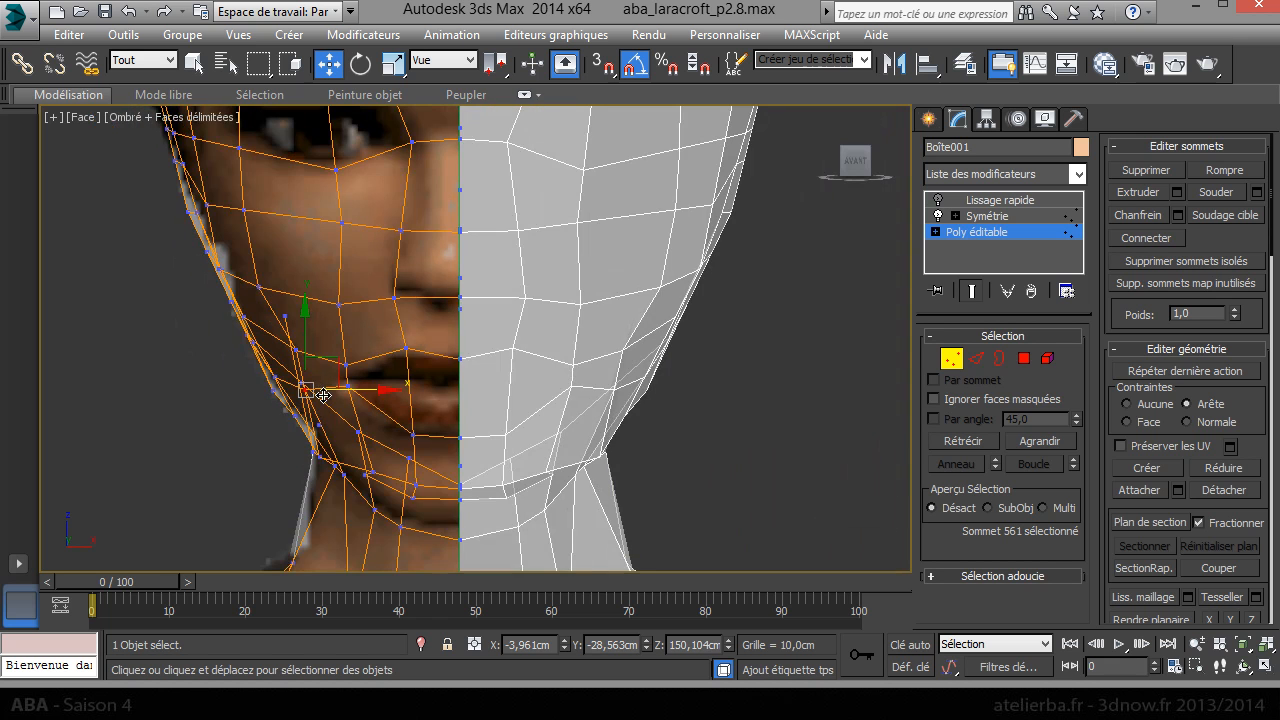
{"action": "middle_click_drag", "start_coordinate": [388, 366], "coordinate": [401, 549]}
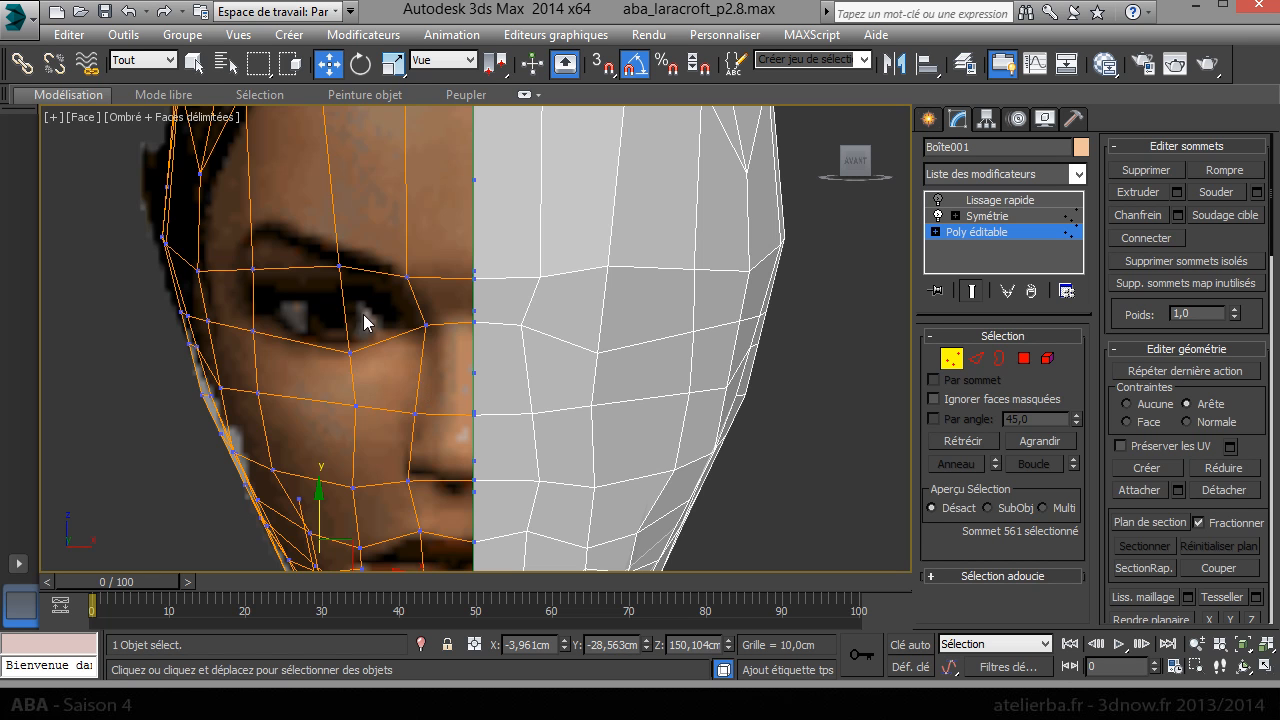
- Select the two polygons covering the eye and inset them slightly to create a ring of faces around the eye
{"action": "left_click", "coordinate": [1024, 358]}
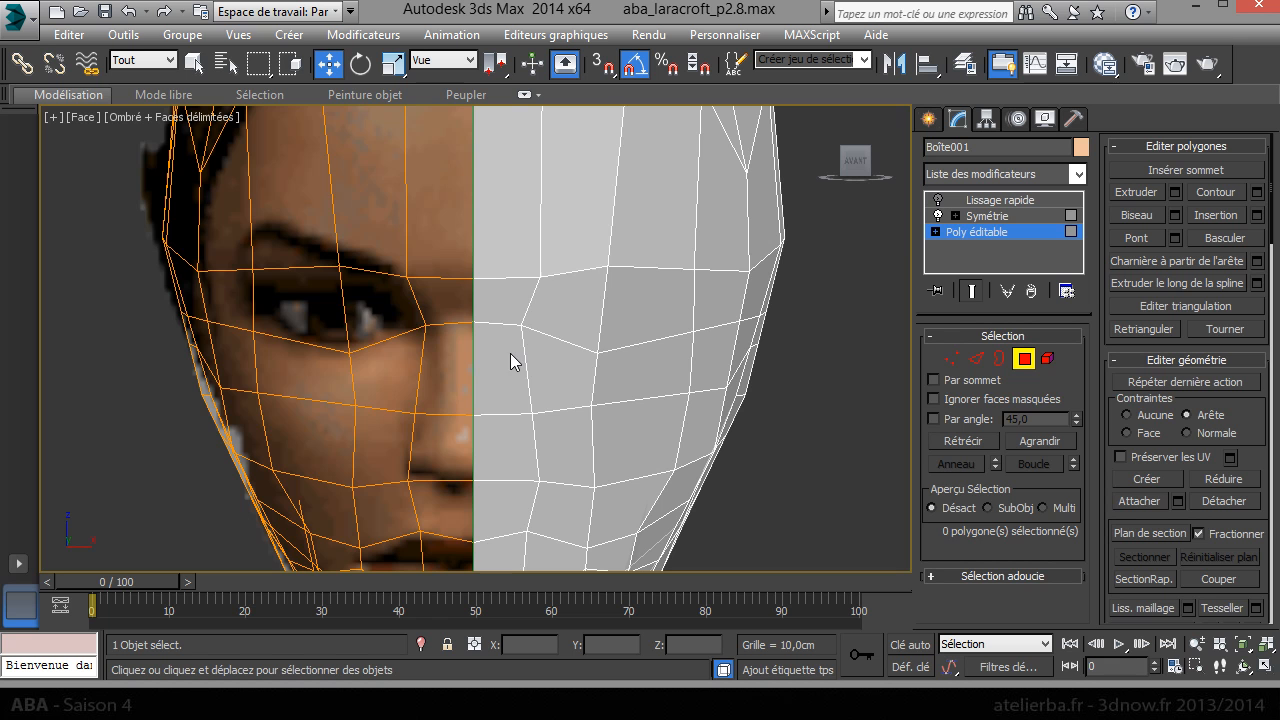
{"action": "left_click", "coordinate": [409, 319]}
{"action": "left_click", "coordinate": [308, 328], "text": "ctrl"}
{"action": "right_click", "coordinate": [303, 320]}
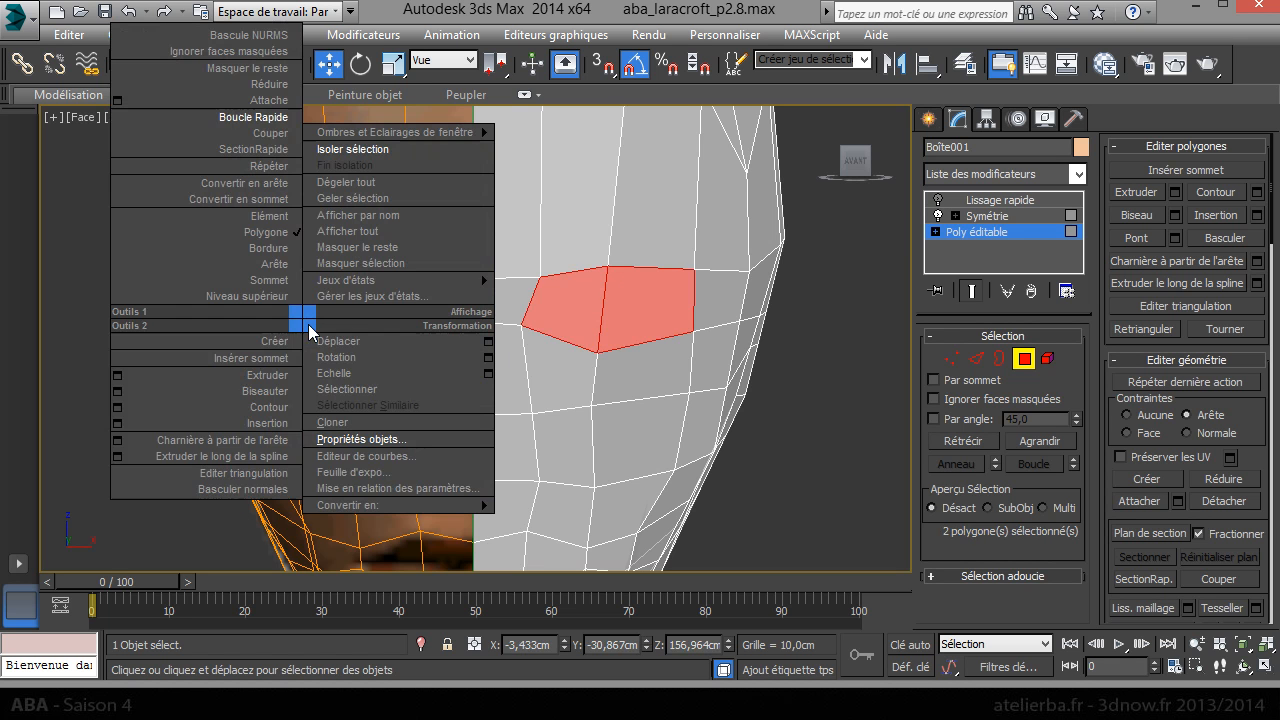
{"action": "left_click", "coordinate": [283, 423]}
{"action": "left_click_drag", "start_coordinate": [322, 320], "coordinate": [328, 331]}
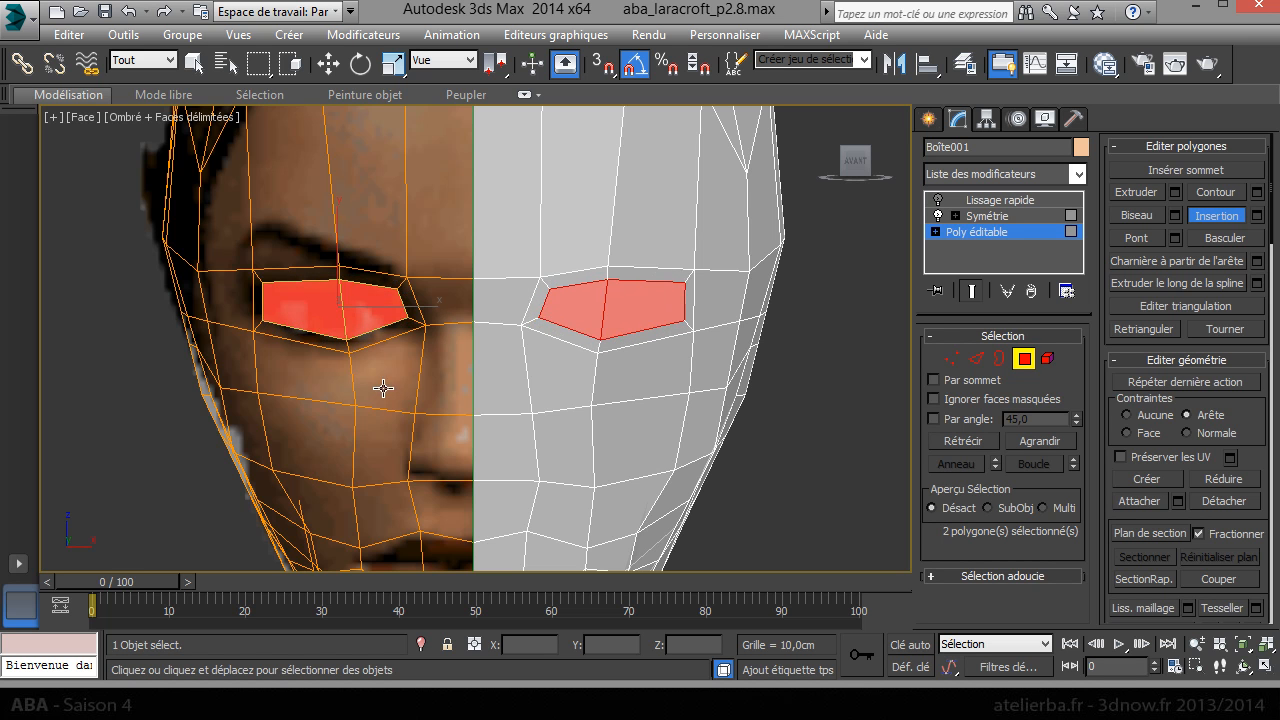
- Bevel the inset eye polygons inward in the perspective view and delete them to open the eye socket
{"action": "key", "text": "p"}
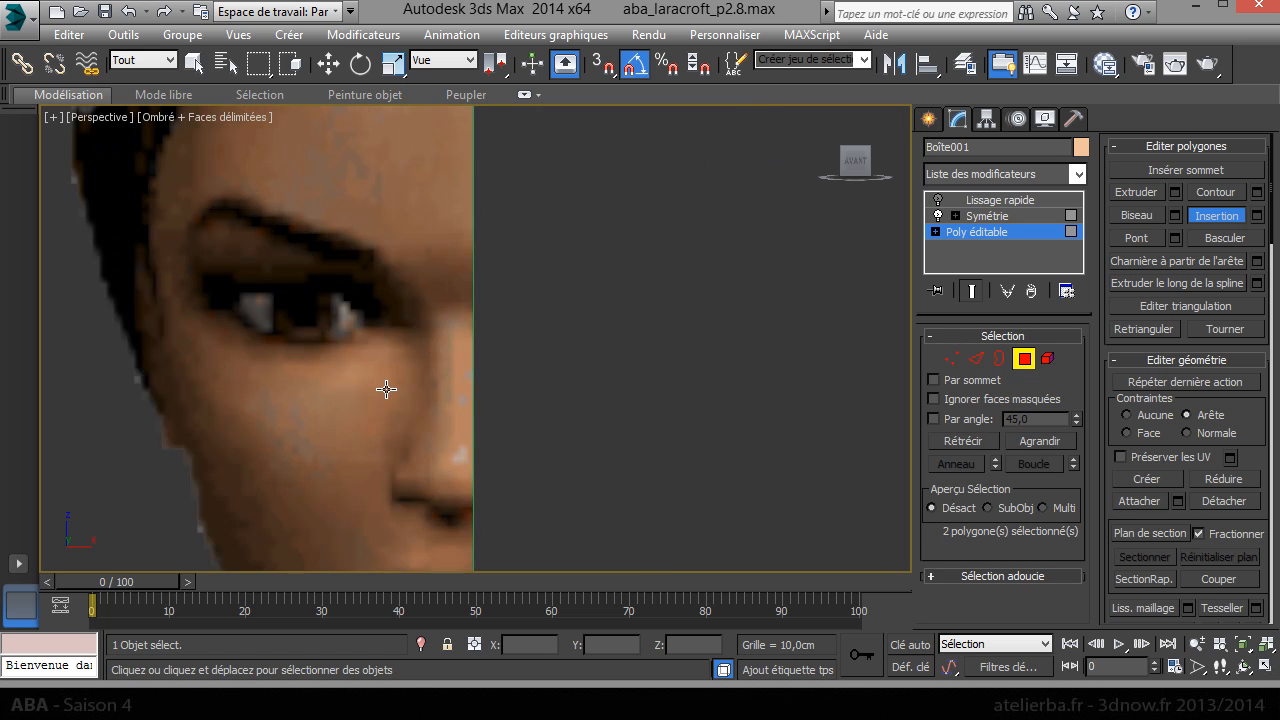
{"action": "scroll", "coordinate": [380, 375], "scroll_direction": "down", "scroll_amount": 3}
{"action": "middle_click_drag", "start_coordinate": [384, 369], "coordinate": [473, 457], "text": "alt"}
{"action": "key", "text": "w"}
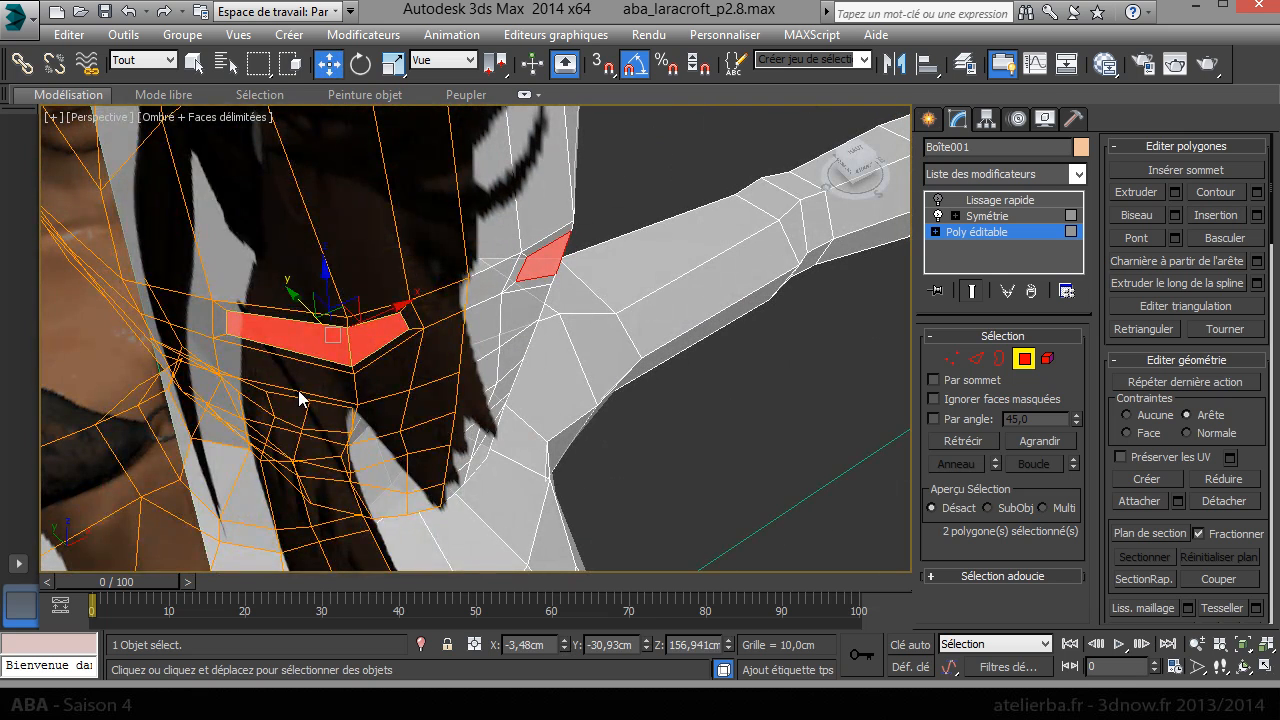
{"action": "right_click", "coordinate": [301, 390]}
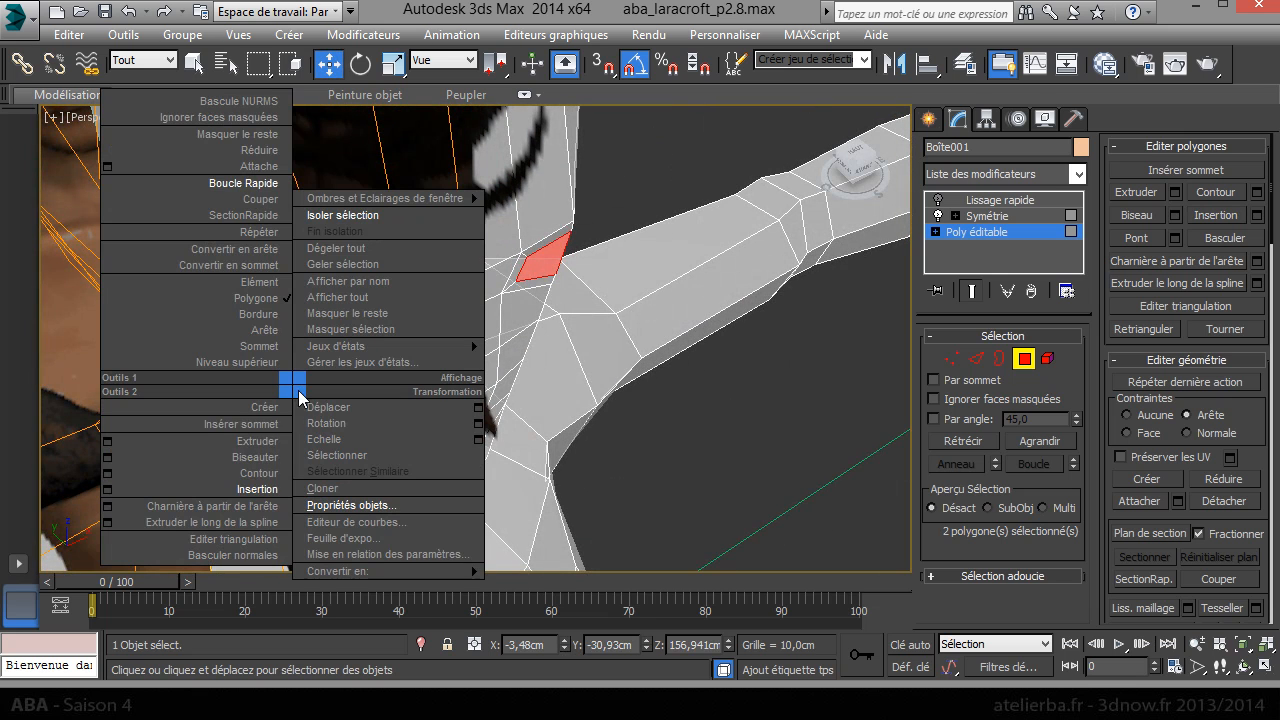
{"action": "left_click", "coordinate": [262, 458]}
{"action": "left_click_drag", "start_coordinate": [311, 342], "coordinate": [315, 345]}
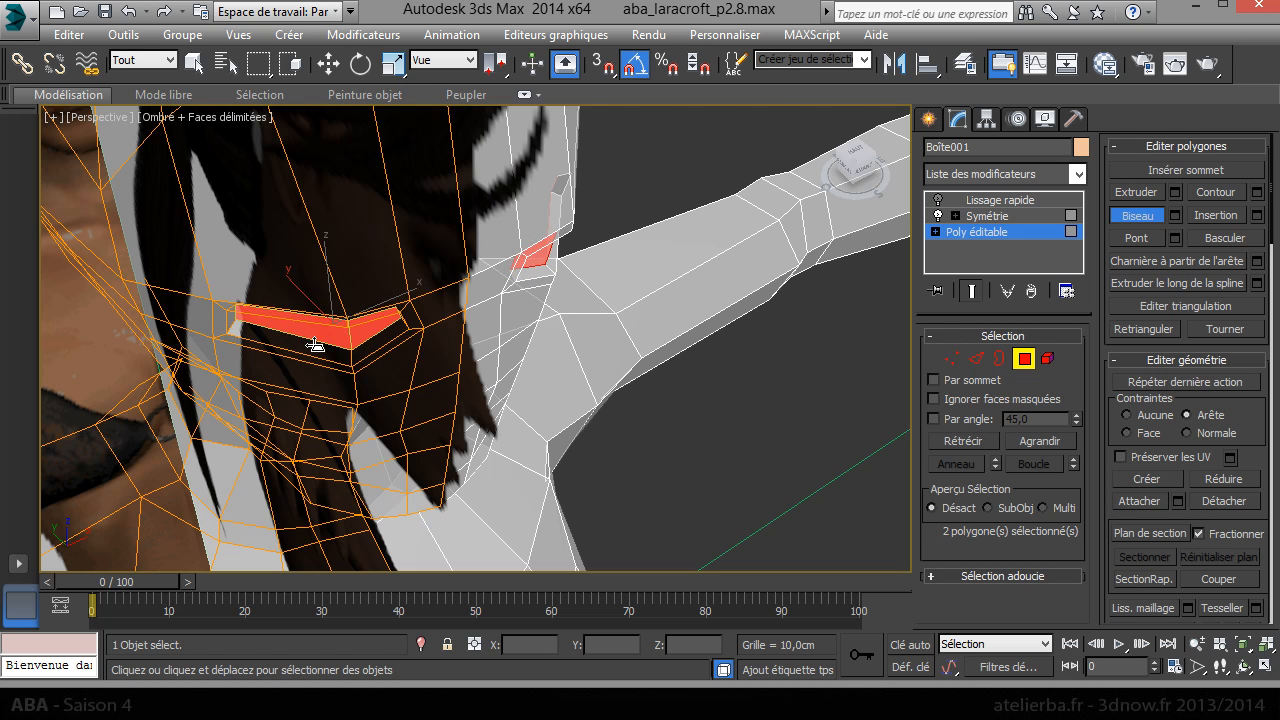
{"action": "key", "text": "Delete"}
- Turn on the smoothing modifier and examine the opened eye sockets on the shaded head
{"action": "key", "text": "F3"}
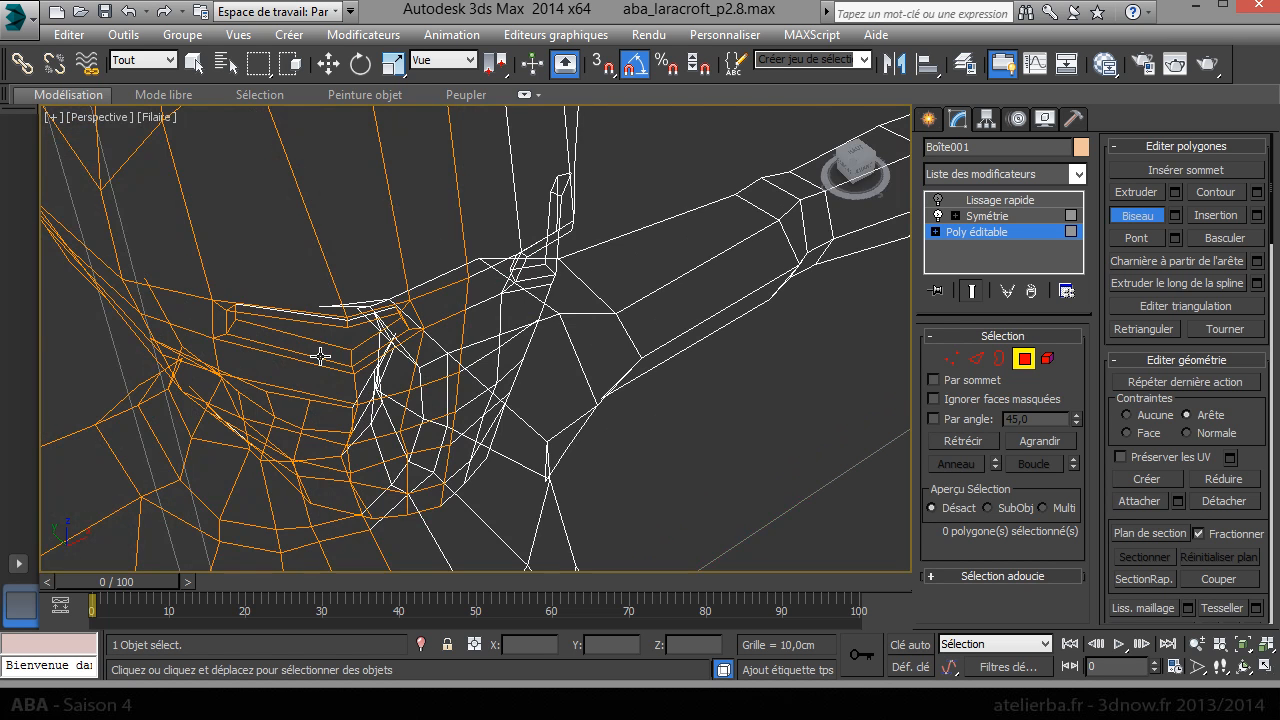
{"action": "scroll", "coordinate": [352, 325], "scroll_direction": "down", "scroll_amount": 5}
{"action": "middle_click_drag", "start_coordinate": [340, 300], "coordinate": [272, 284], "text": "alt"}
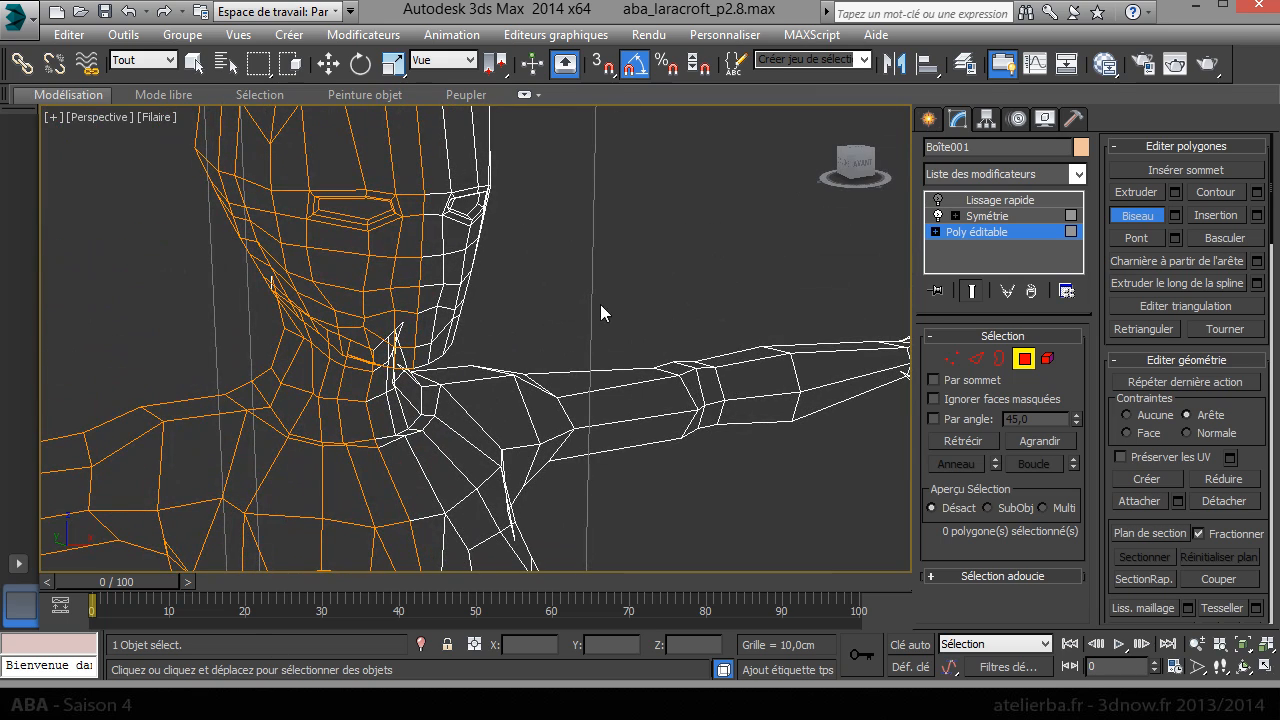
{"action": "left_click", "coordinate": [937, 201]}
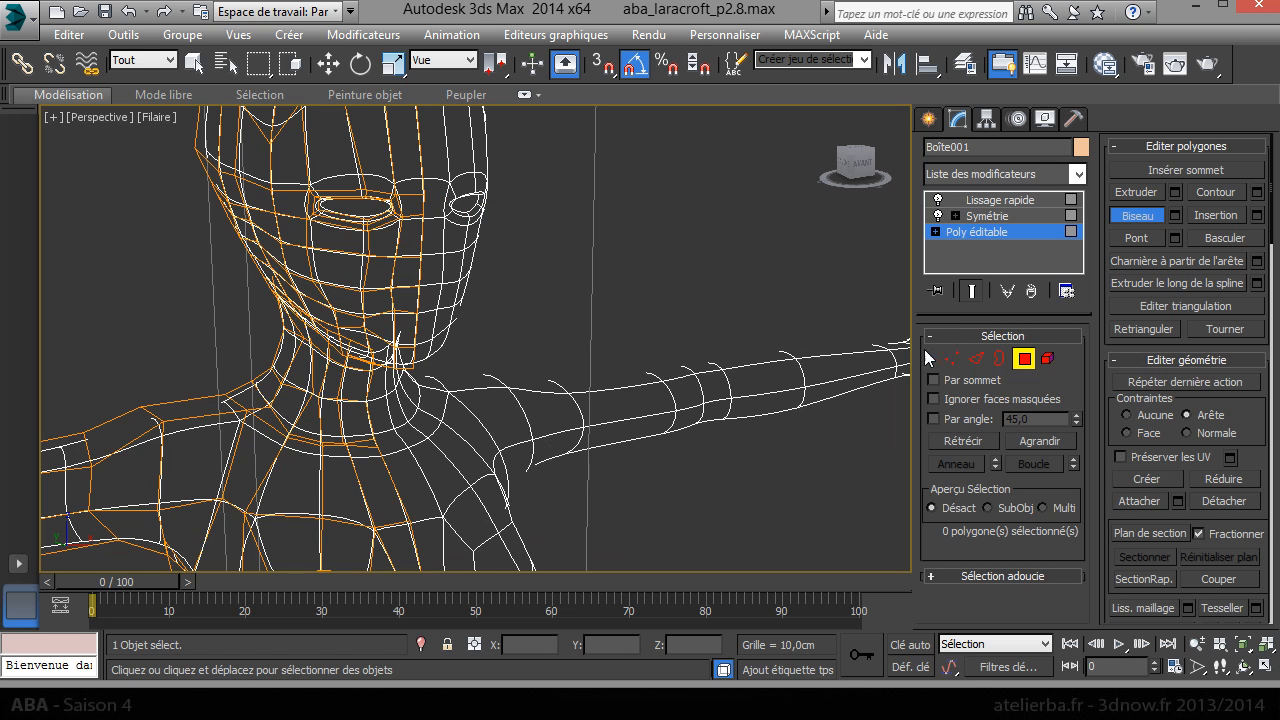
{"action": "key", "text": "F3"}
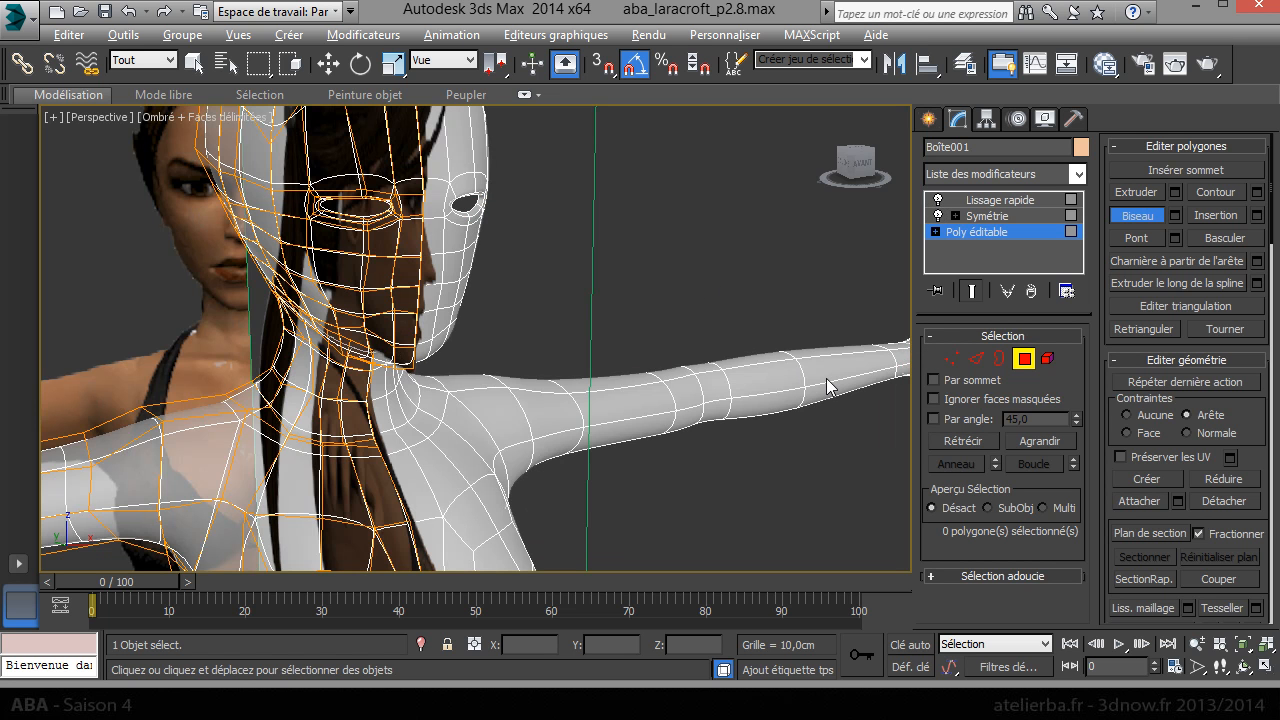
{"action": "mouse_move", "coordinate": [678, 327]}
{"action": "middle_mouse_down", "text": "alt"}
{"action": "mouse_move", "coordinate": [537, 267]}
{"action": "mouse_move", "coordinate": [510, 286]}
{"action": "mouse_move", "coordinate": [672, 318]}
{"action": "middle_mouse_up", "text": "alt"}
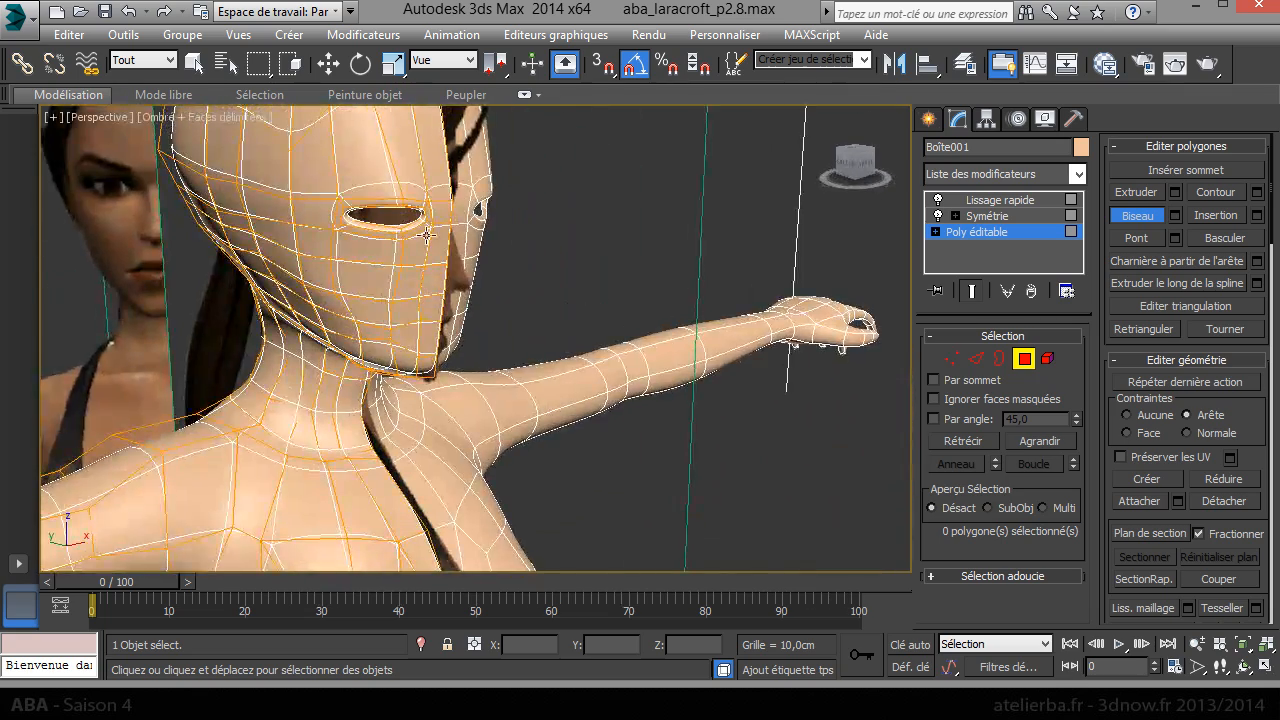
{"action": "scroll", "coordinate": [560, 298], "scroll_direction": "up", "scroll_amount": 6}
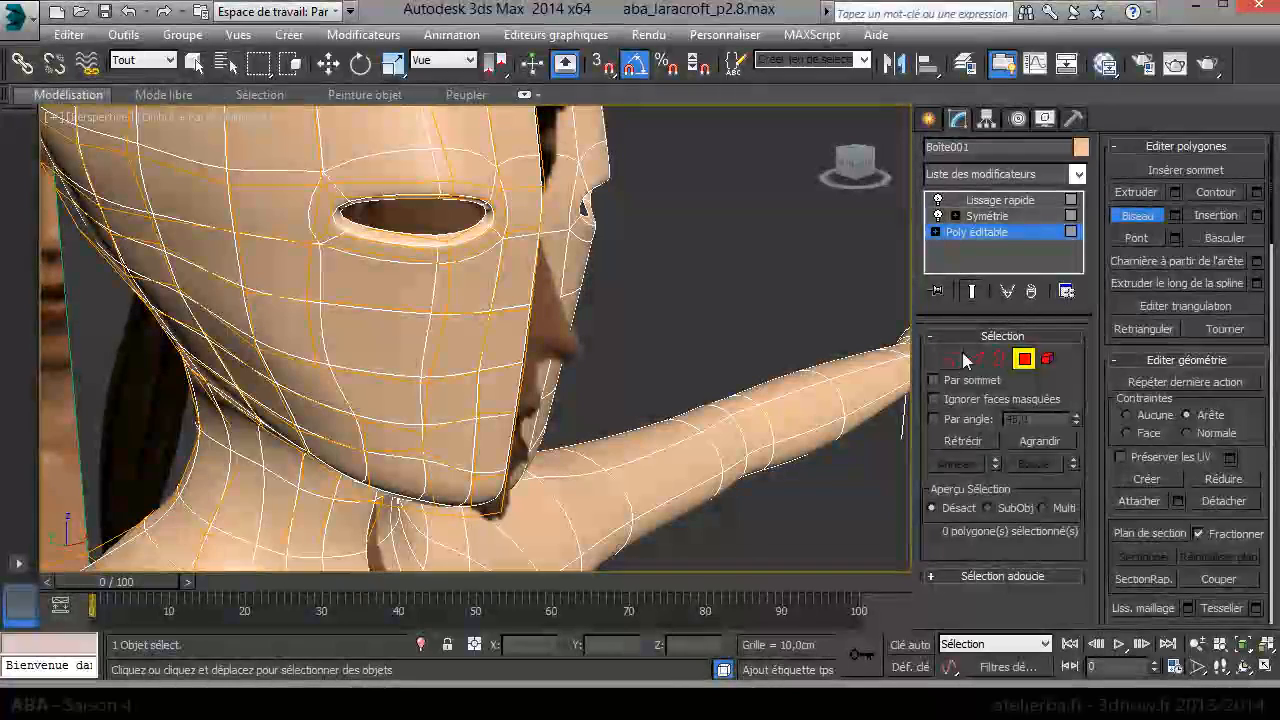
- Set the vertex constraint to none and lower the three middle vertices of the lower eyelid
{"action": "left_click", "coordinate": [951, 358]}
{"action": "key", "text": "w"}
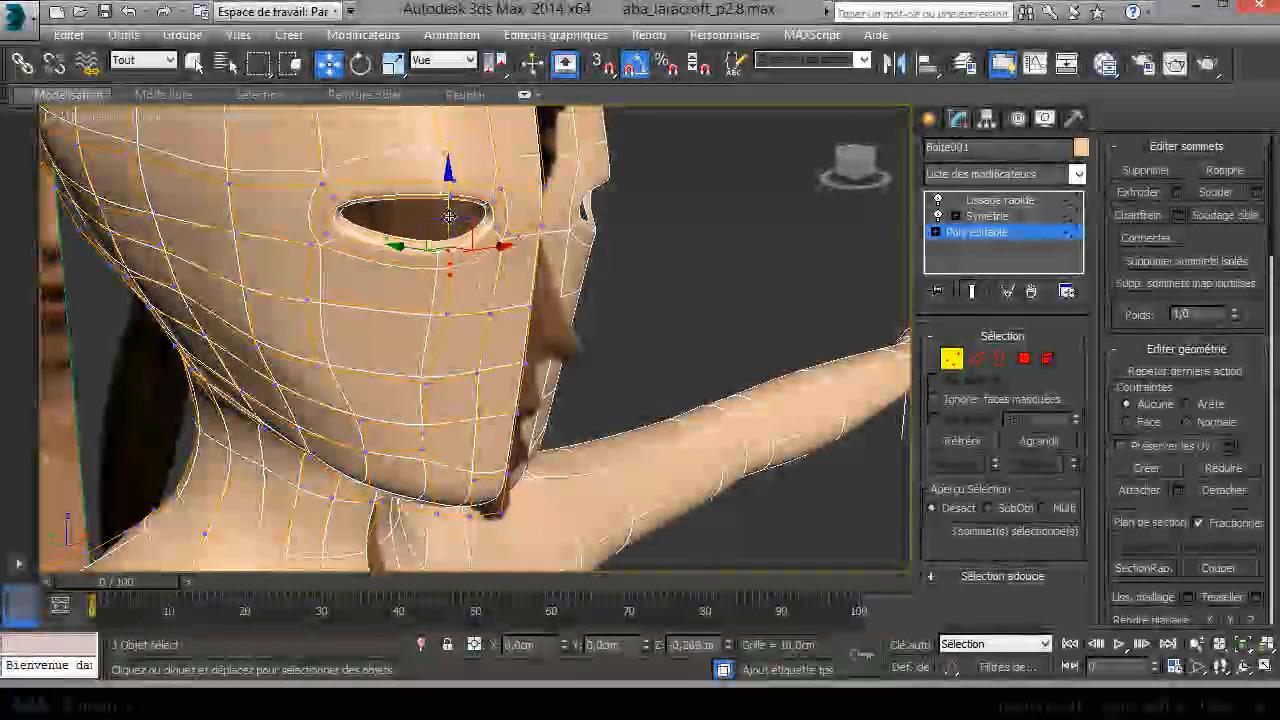
{"action": "left_click_drag", "start_coordinate": [449, 217], "coordinate": [449, 229]}
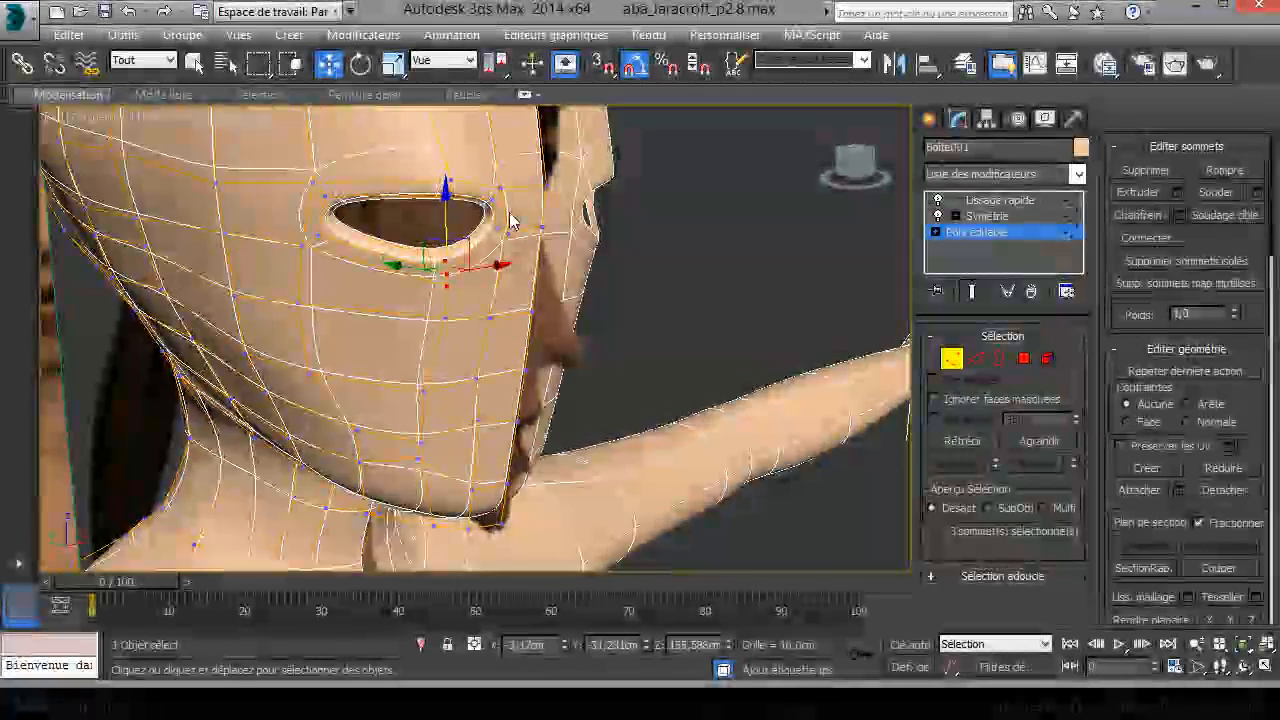
- Switch to edge editing at the eye opening and display the base mesh without smoothing and symmetry
{"action": "scroll", "coordinate": [512, 225], "scroll_direction": "up", "scroll_amount": 5}
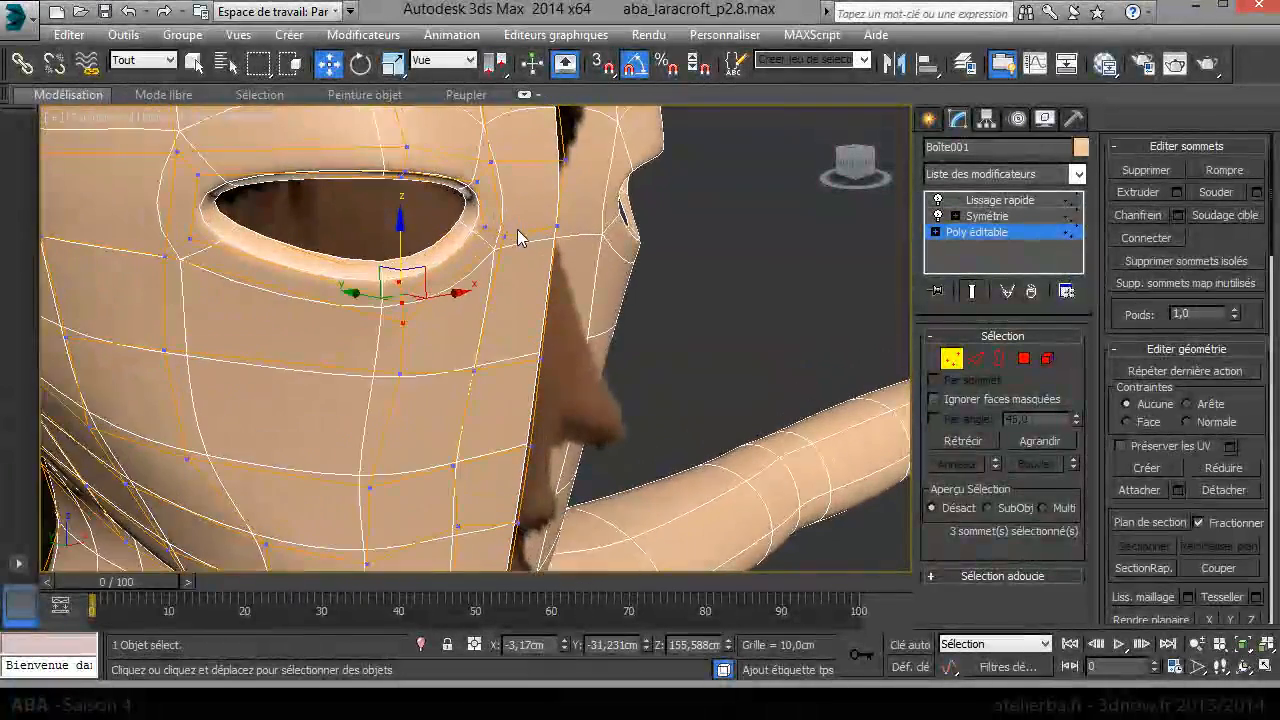
{"action": "scroll", "coordinate": [518, 238], "scroll_direction": "up", "scroll_amount": 1}
{"action": "middle_click_drag", "start_coordinate": [518, 238], "coordinate": [496, 258], "text": "alt"}
{"action": "scroll", "coordinate": [497, 260], "scroll_direction": "down", "scroll_amount": 1}
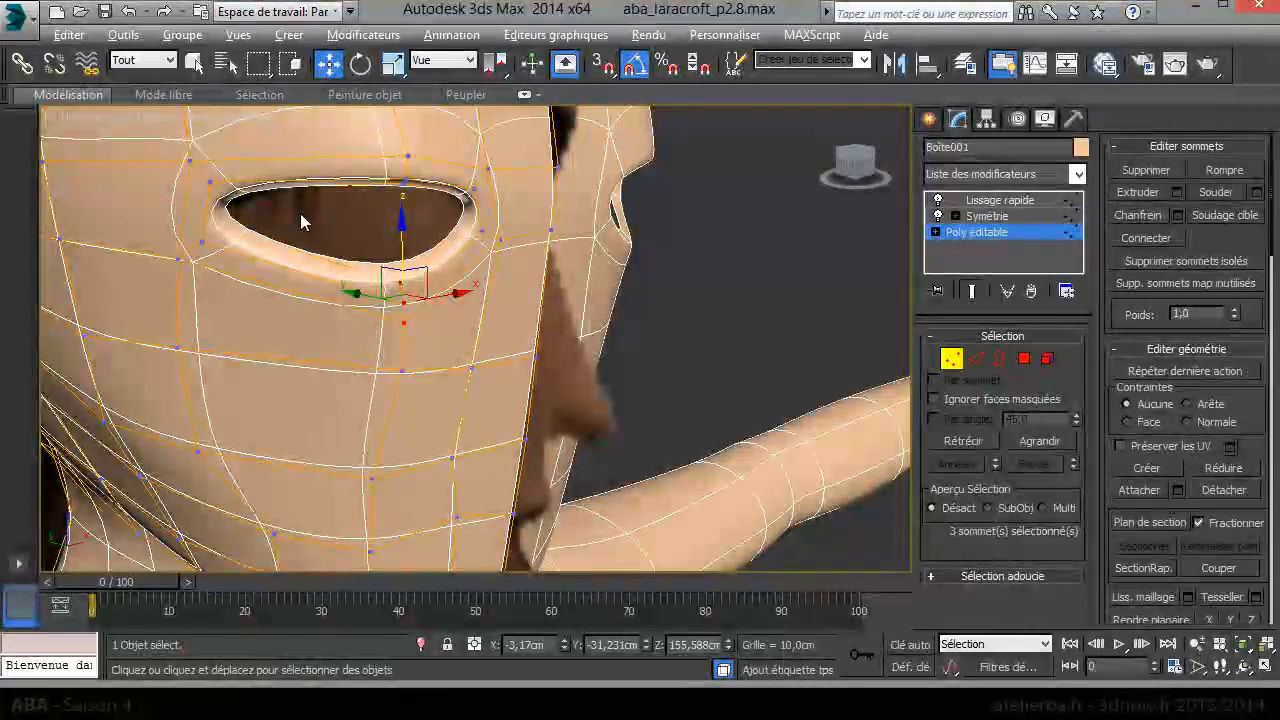
{"action": "mouse_move", "coordinate": [300, 213]}
{"action": "middle_mouse_down", "text": "alt"}
{"action": "mouse_move", "coordinate": [332, 228]}
{"action": "mouse_move", "coordinate": [398, 216]}
{"action": "mouse_move", "coordinate": [313, 218]}
{"action": "middle_mouse_up", "text": "alt"}
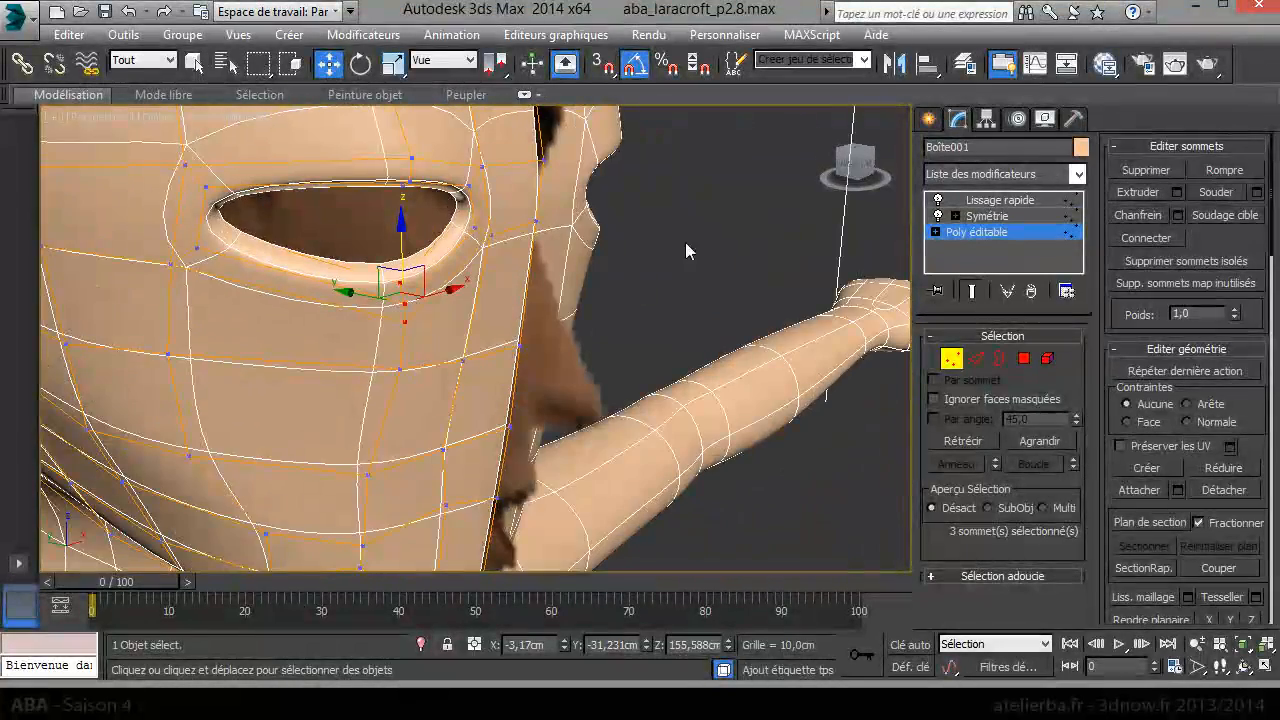
{"action": "left_click", "coordinate": [948, 356]}
{"action": "left_click", "coordinate": [337, 188]}
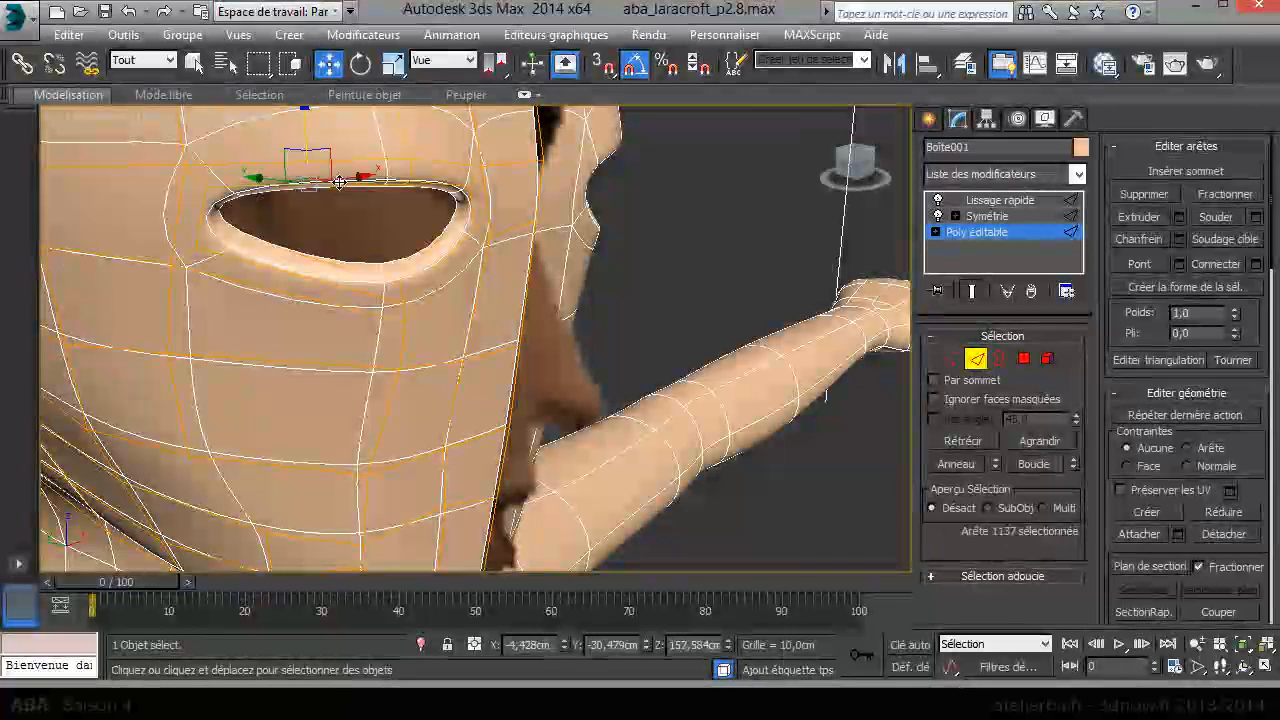
{"action": "key", "text": "ctrl+backspace"}
{"action": "middle_click_drag", "start_coordinate": [595, 262], "coordinate": [616, 252], "text": "alt"}
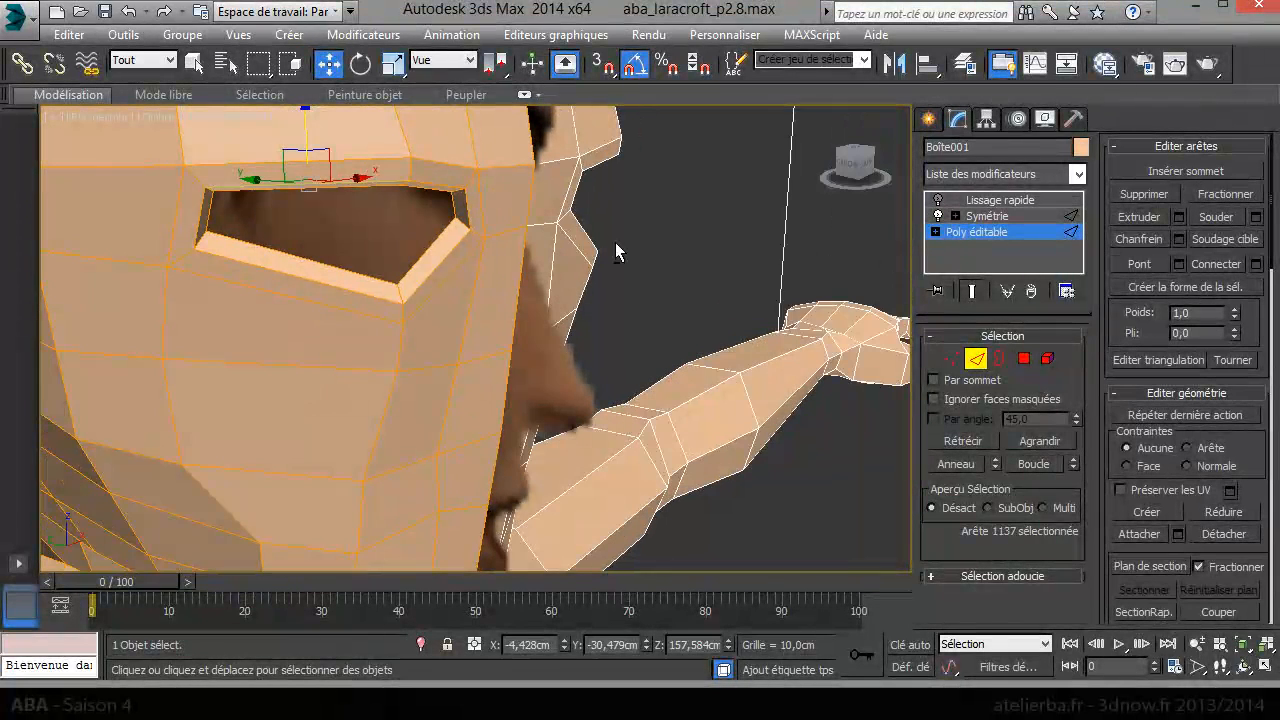
{"action": "left_click", "coordinate": [960, 464]}
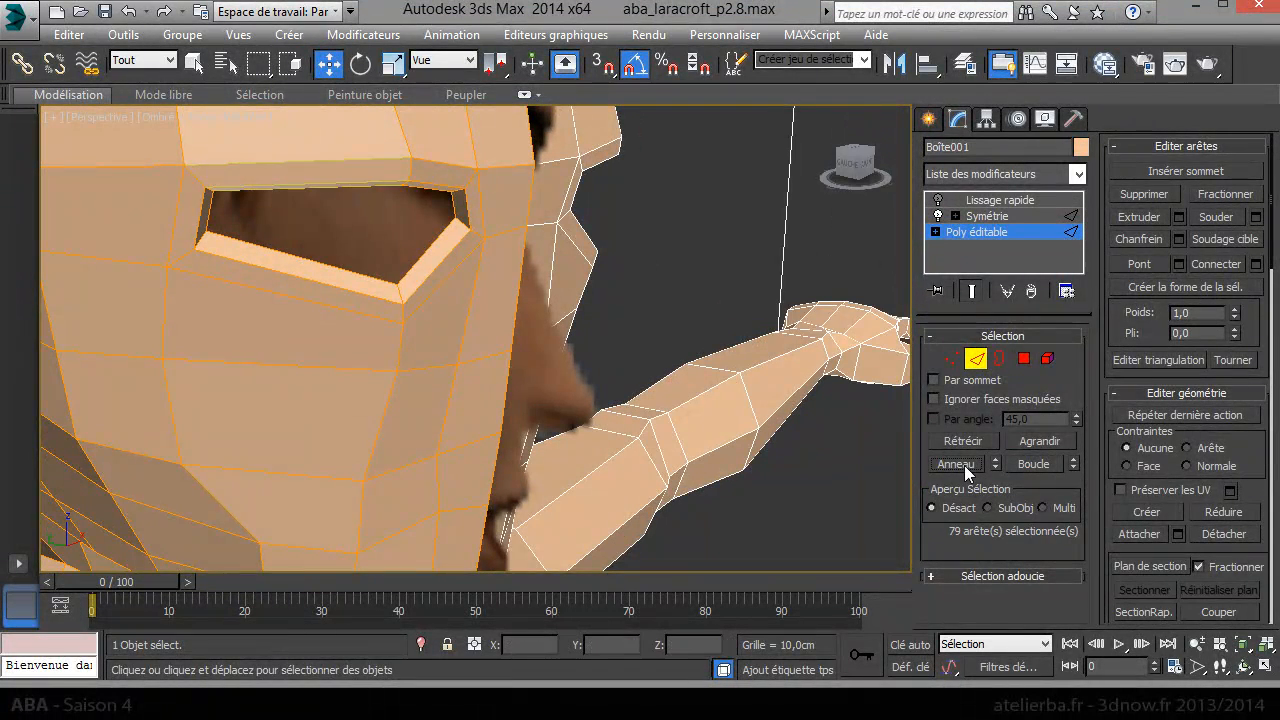
{"action": "left_click", "coordinate": [586, 406]}
{"action": "middle_click_drag", "start_coordinate": [586, 406], "coordinate": [594, 380], "text": "alt"}
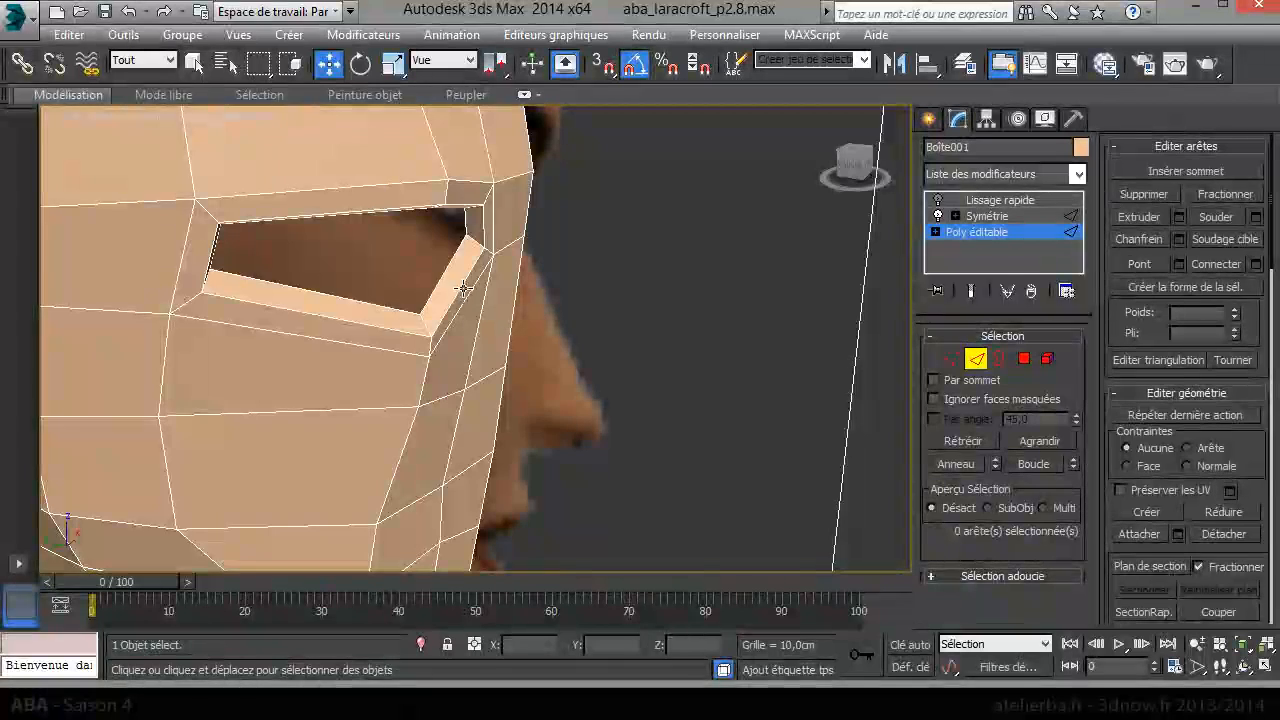
- Select the inner and outer edge loops of the eye rim and push them back into the head along the Y axis
{"action": "left_click", "coordinate": [462, 289]}
{"action": "left_click", "coordinate": [1039, 462]}
{"action": "middle_click_drag", "start_coordinate": [593, 352], "coordinate": [455, 310], "text": "alt"}
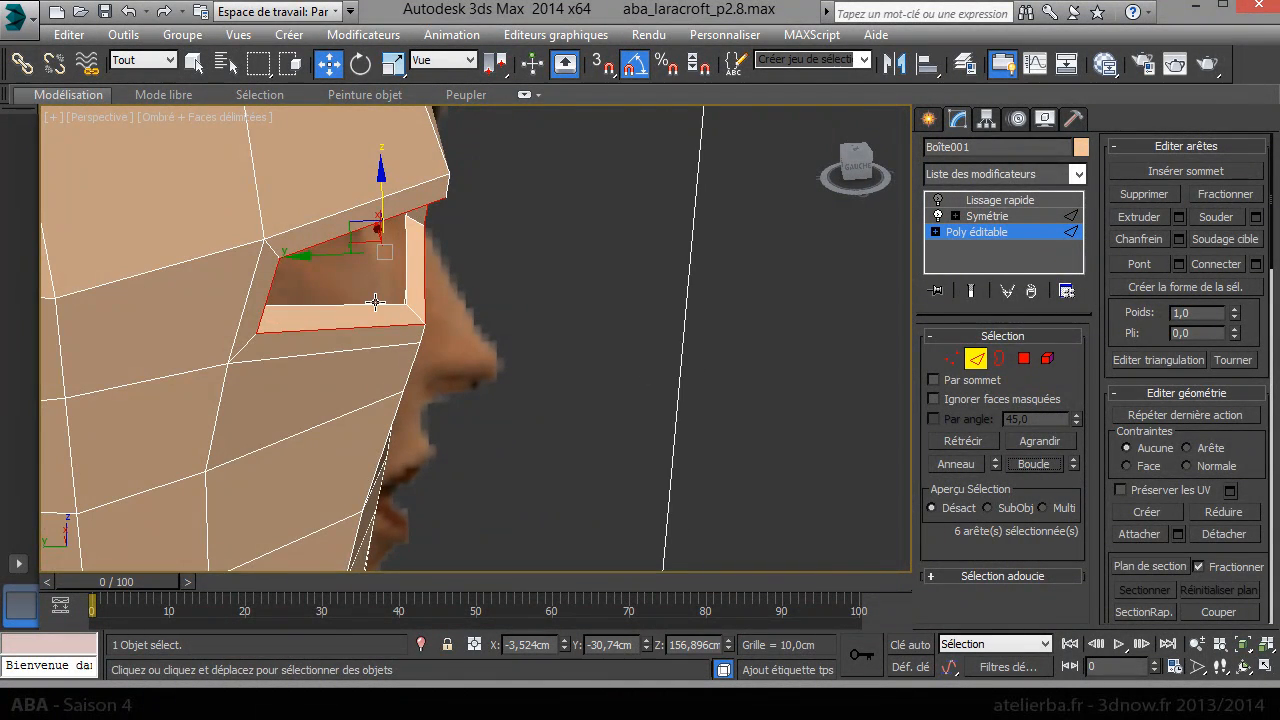
{"action": "left_click", "coordinate": [403, 280], "text": "shift"}
{"action": "left_click", "coordinate": [484, 313]}
{"action": "left_click", "coordinate": [384, 306]}
{"action": "left_click", "coordinate": [387, 330], "text": "ctrl"}
{"action": "left_click", "coordinate": [1061, 463]}
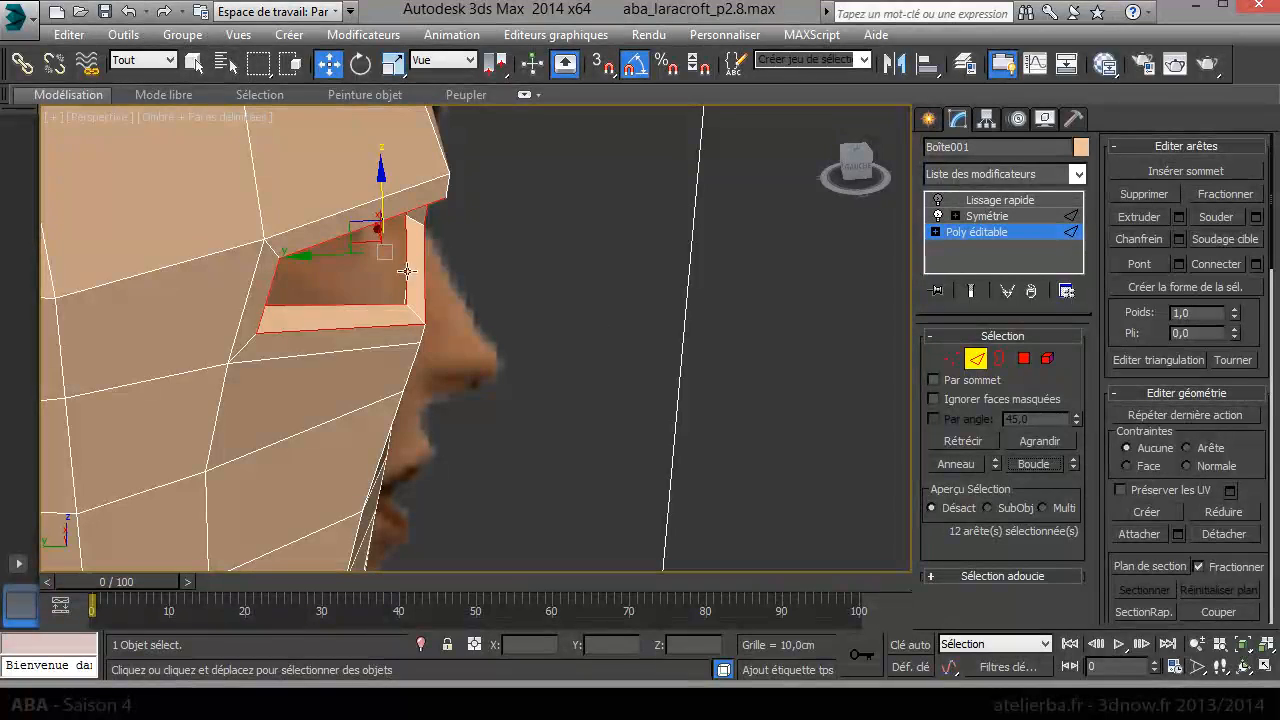
{"action": "left_click_drag", "start_coordinate": [323, 256], "coordinate": [302, 259]}
- Adjust the middle vertices of the upper eyelid and its rim to shape the upper contour of the eye opening
{"action": "middle_click_drag", "start_coordinate": [388, 264], "coordinate": [303, 211], "text": "alt"}
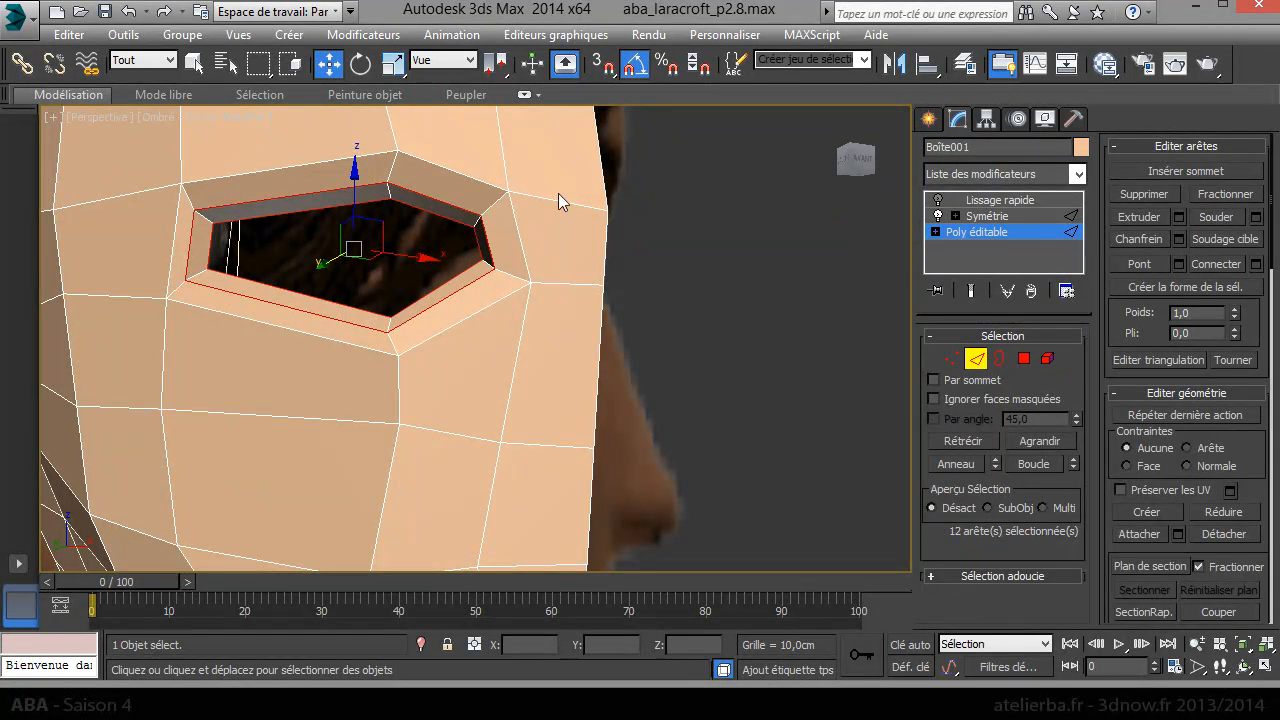
{"action": "left_click", "coordinate": [950, 360]}
{"action": "left_click", "coordinate": [398, 151]}
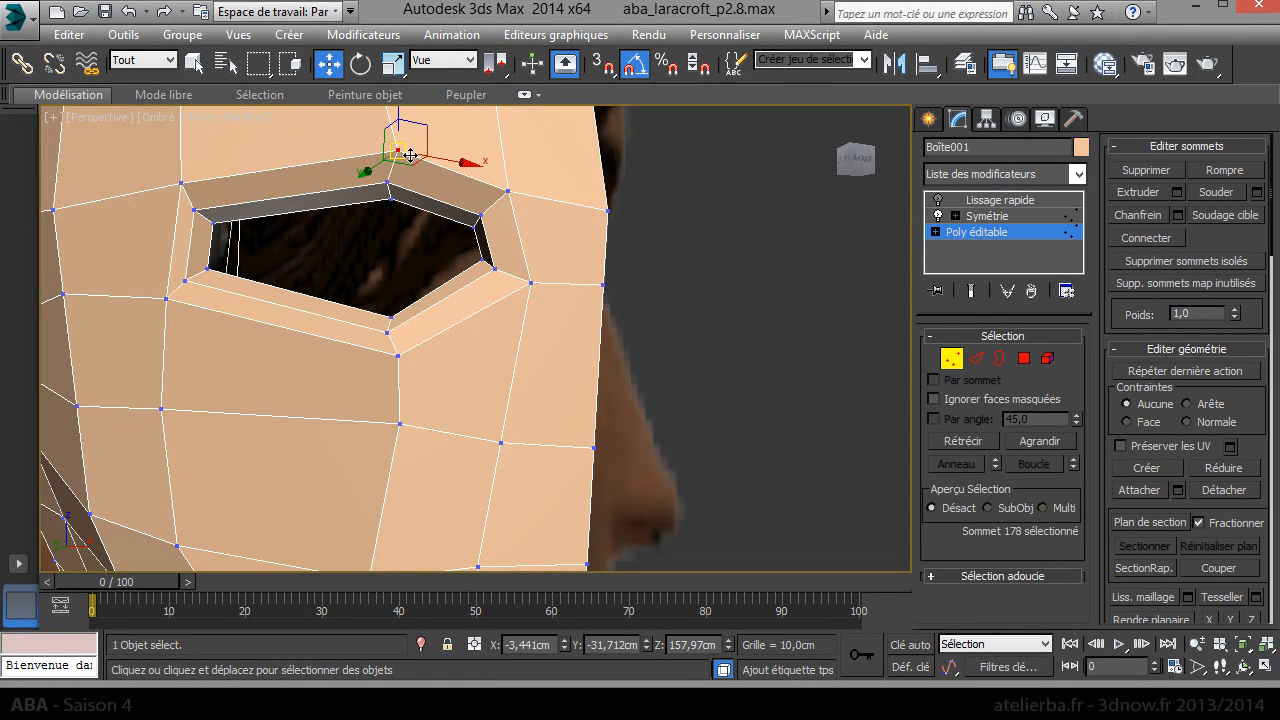
{"action": "left_click_drag", "start_coordinate": [388, 141], "coordinate": [385, 138]}
{"action": "left_click_drag", "start_coordinate": [437, 189], "coordinate": [479, 222]}
{"action": "left_click", "coordinate": [394, 217]}
{"action": "left_click", "coordinate": [381, 182]}
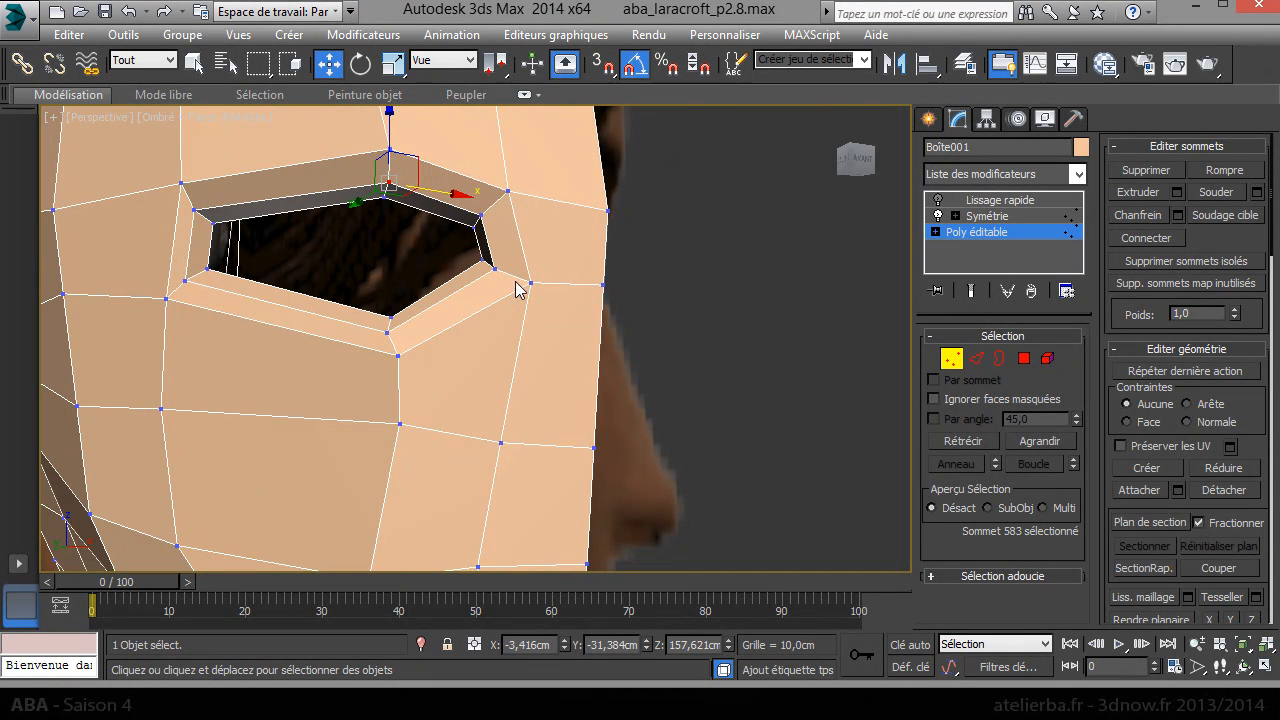
{"action": "scroll", "coordinate": [490, 295], "scroll_direction": "down", "scroll_amount": 4}
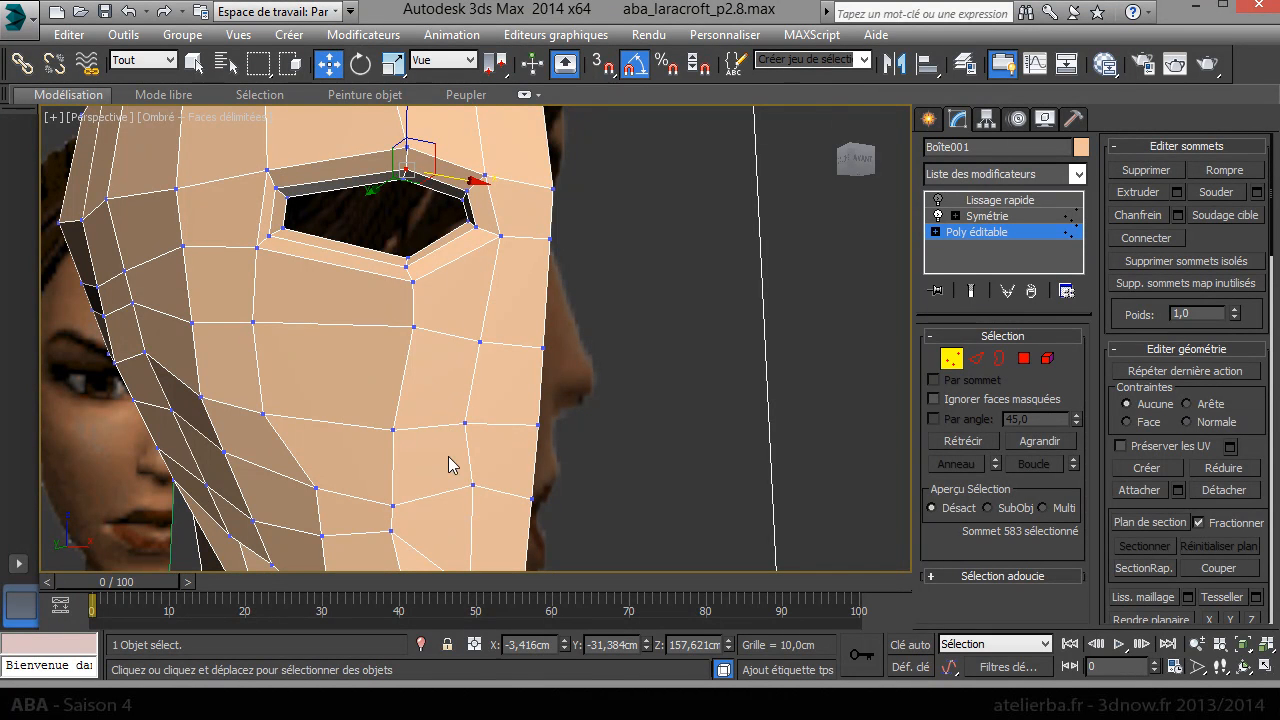
- Cut a new edge line from the inner part of the lower eyelid rim down beside the nose toward the mouth
{"action": "right_click", "coordinate": [465, 253]}
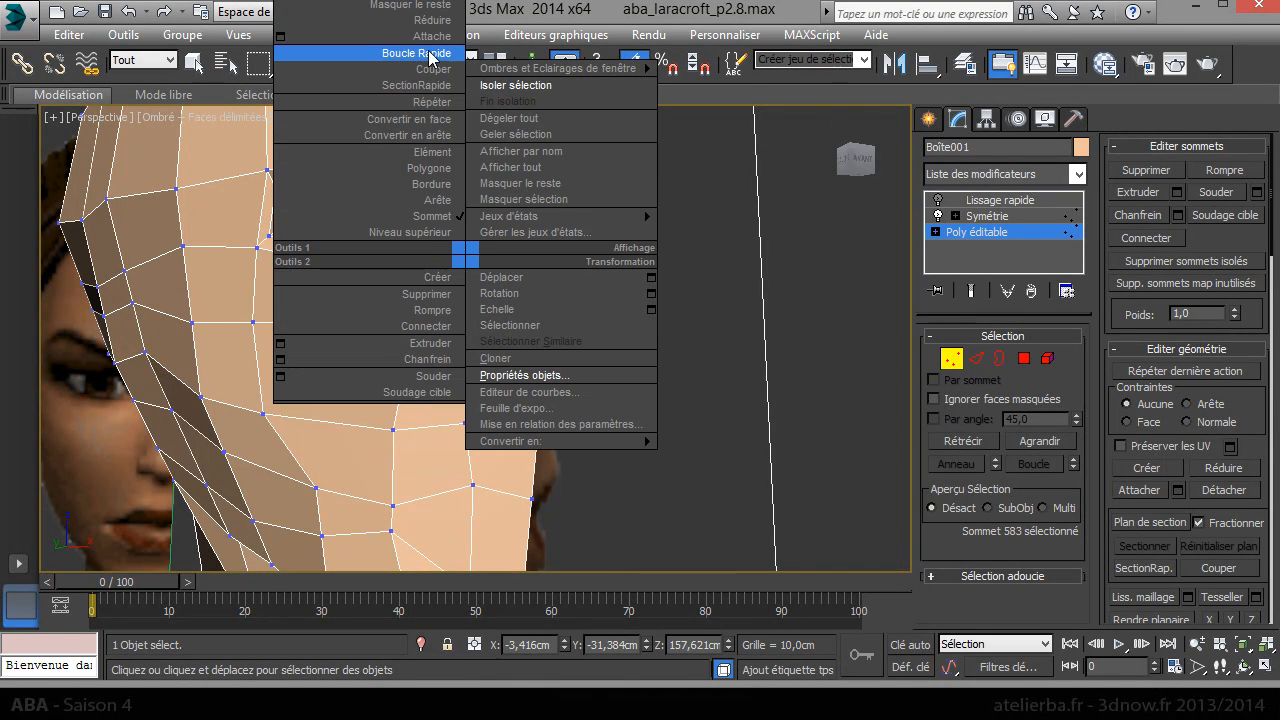
{"action": "left_click", "coordinate": [441, 70]}
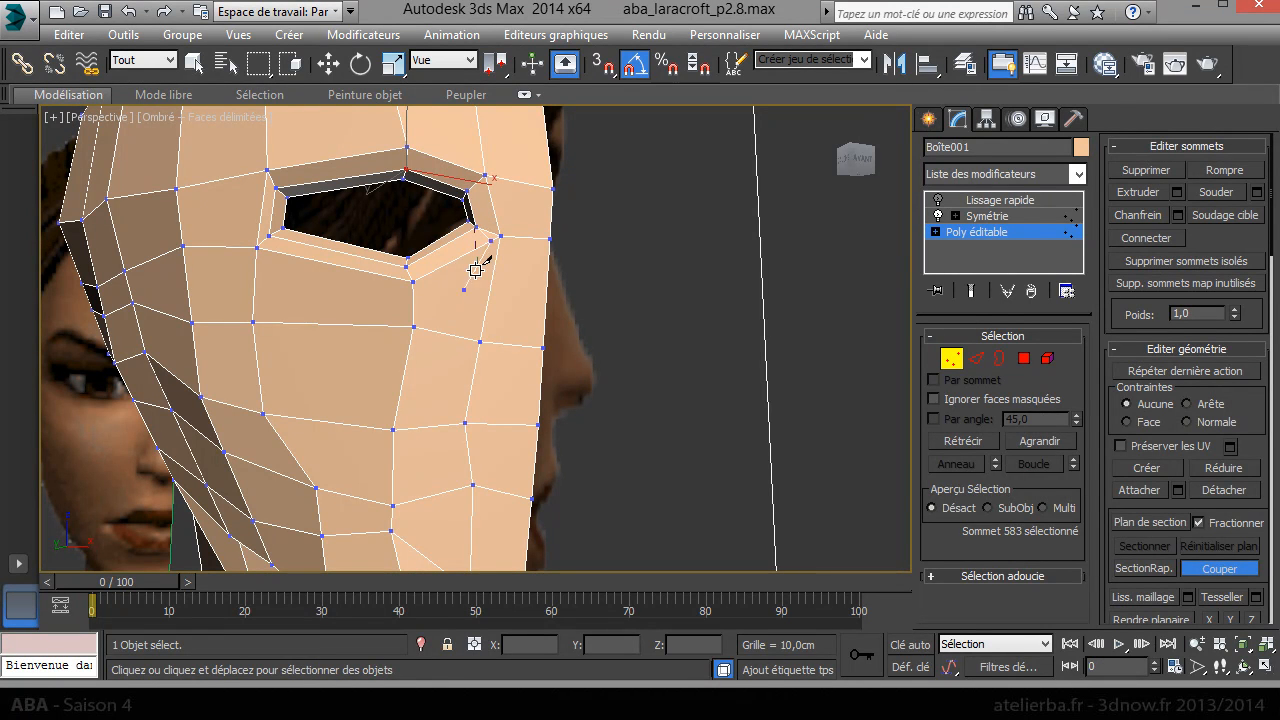
{"action": "left_click", "coordinate": [443, 427]}
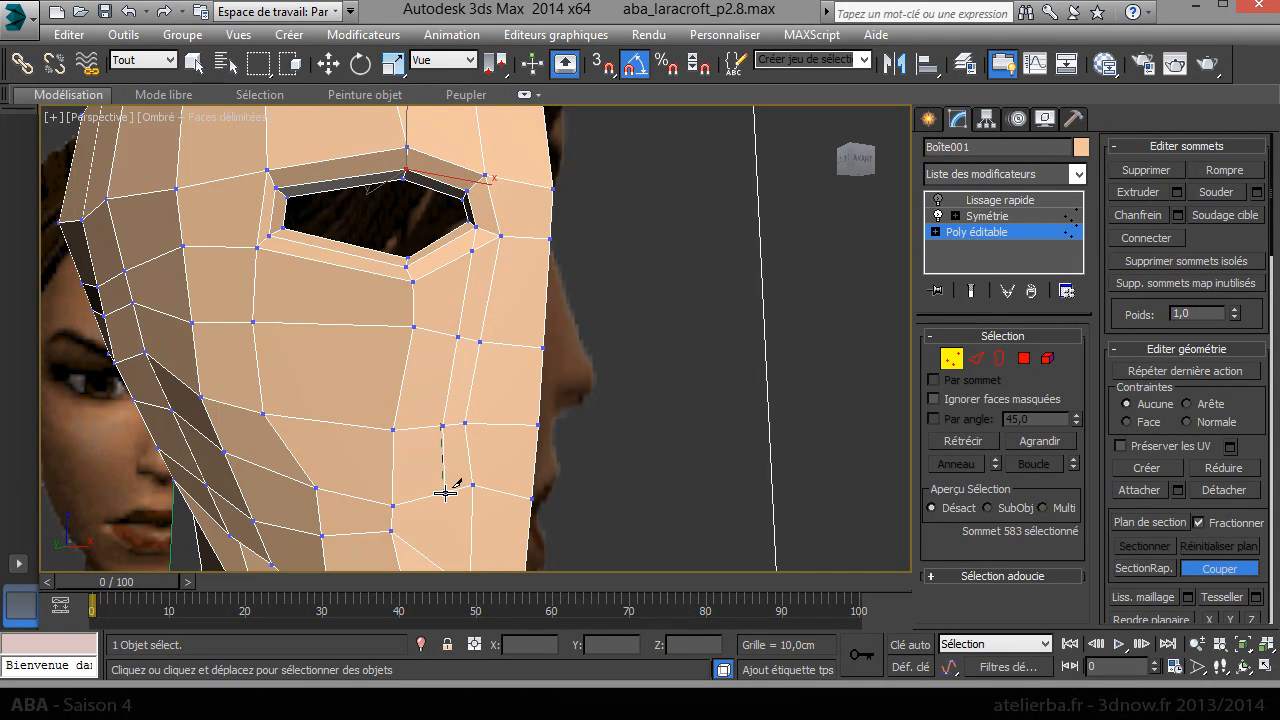
{"action": "left_click", "coordinate": [444, 492]}
{"action": "left_click", "coordinate": [473, 524]}
{"action": "right_click", "coordinate": [528, 535]}
{"action": "key", "text": "w"}
{"action": "middle_click_drag", "start_coordinate": [603, 438], "coordinate": [546, 265]}
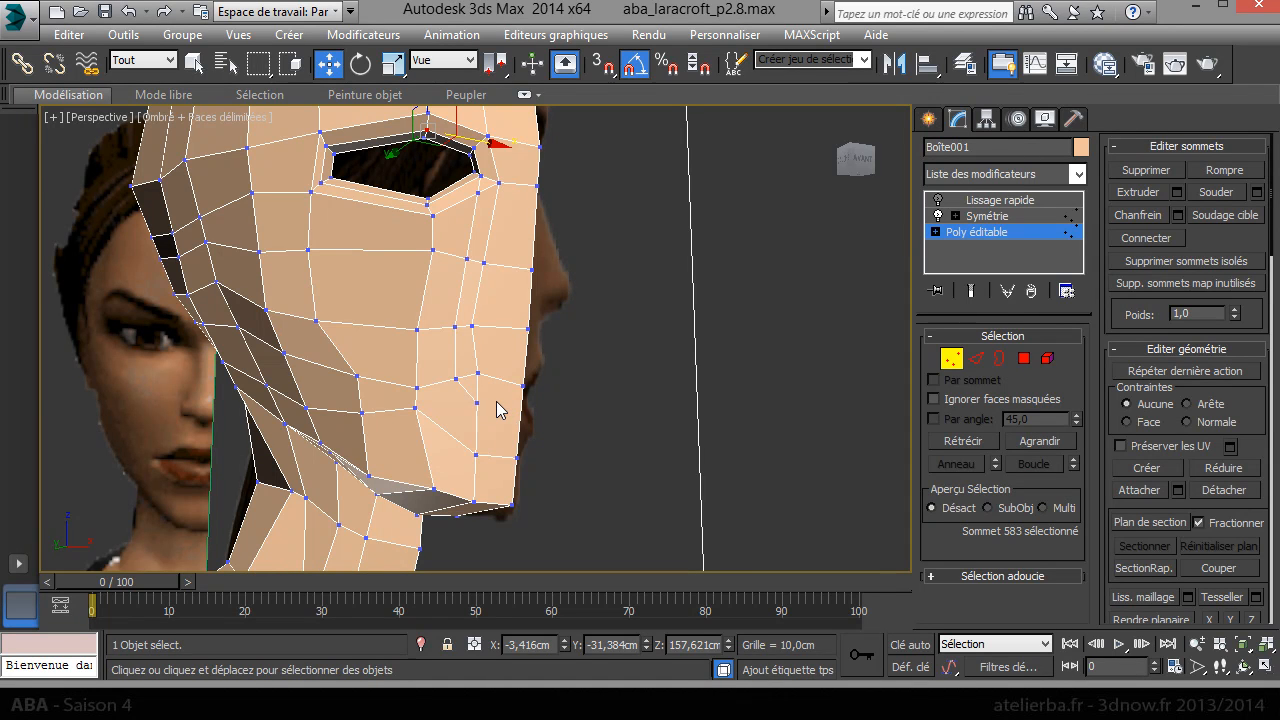
- Cut diagonally from the nose-side line to the next inner edge column, and add two horizontal cuts to the midline at the nose base
{"action": "right_click", "coordinate": [449, 371]}
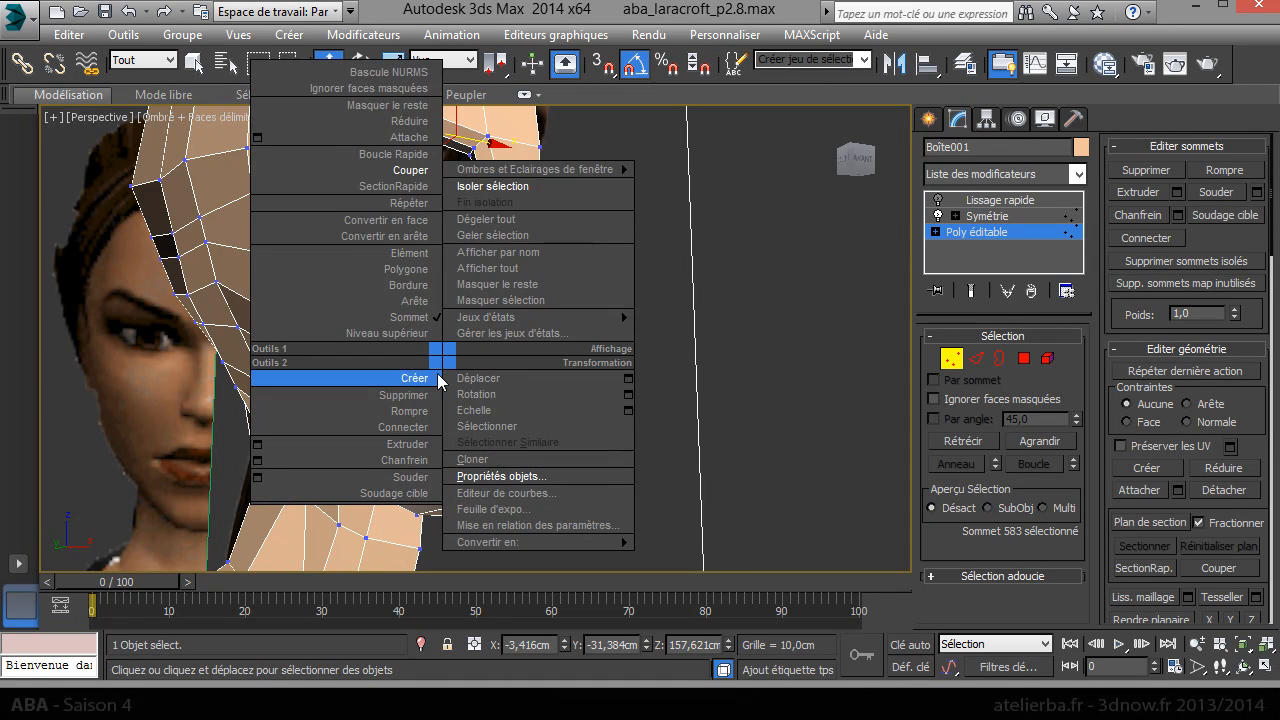
{"action": "left_click", "coordinate": [400, 172]}
{"action": "left_click", "coordinate": [455, 329]}
{"action": "left_click", "coordinate": [475, 346]}
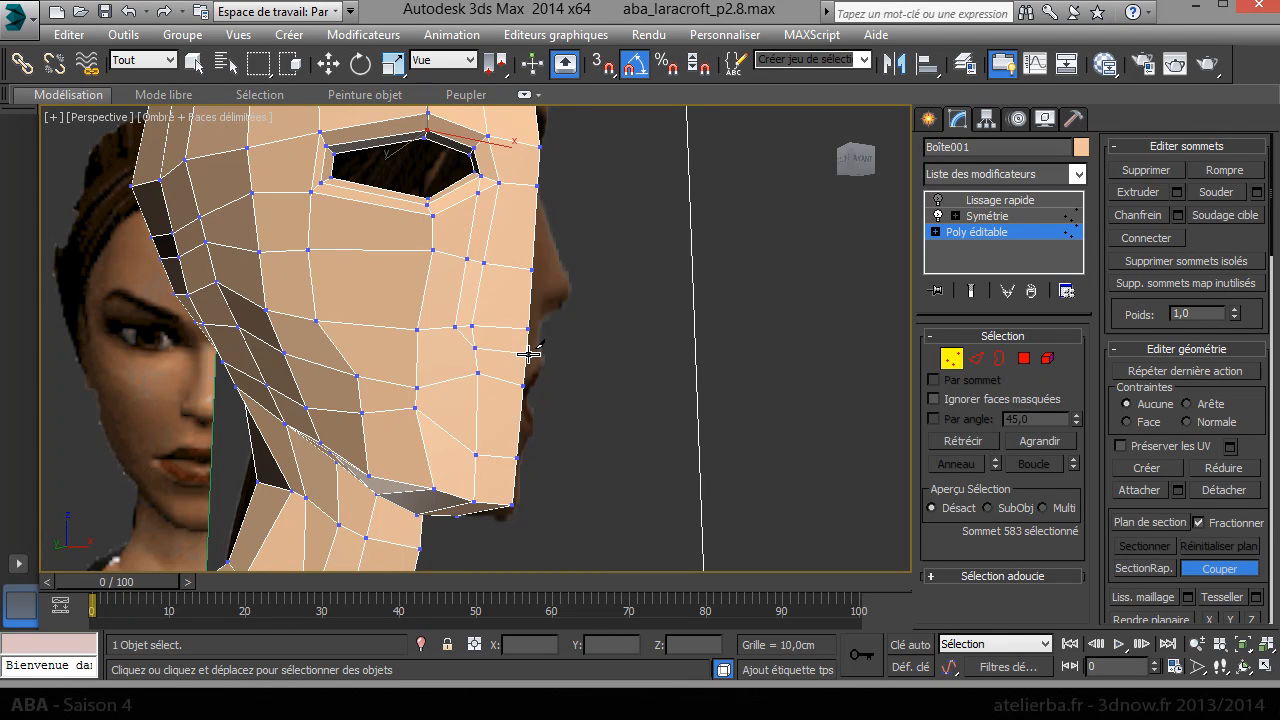
{"action": "scroll", "coordinate": [490, 338], "scroll_direction": "up", "scroll_amount": 3}
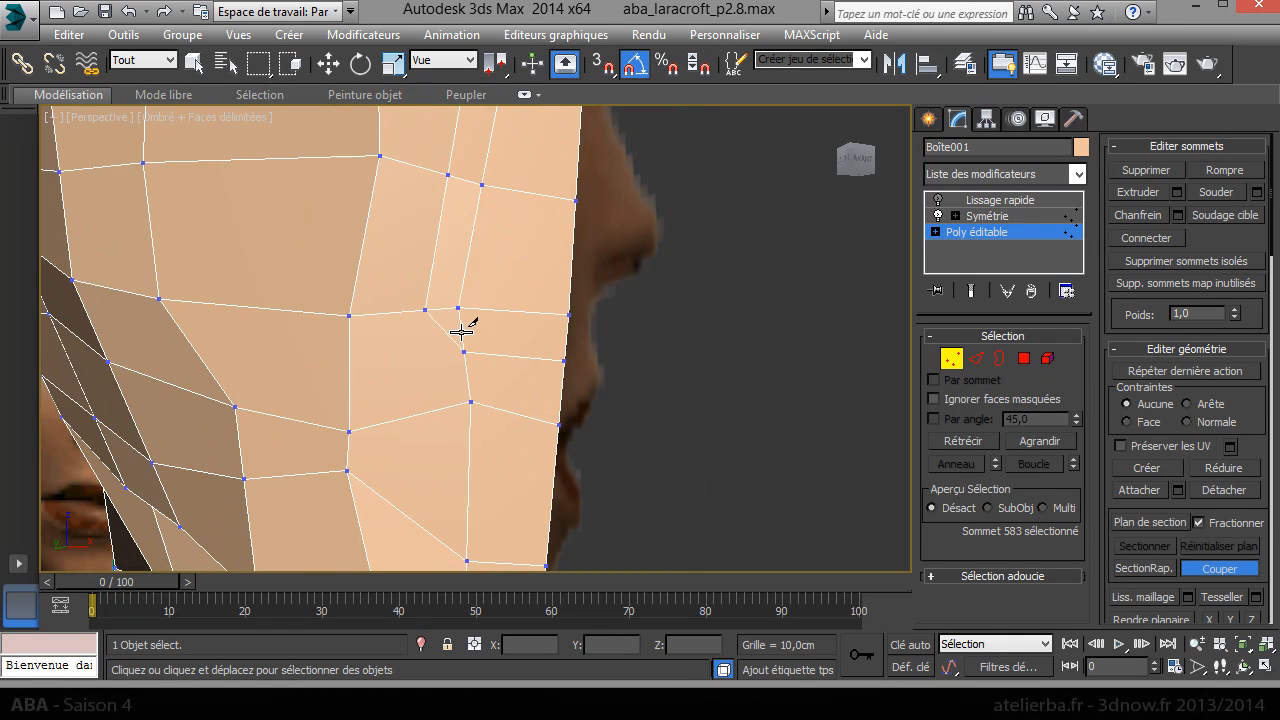
{"action": "left_click", "coordinate": [459, 329]}
{"action": "key", "text": "w"}
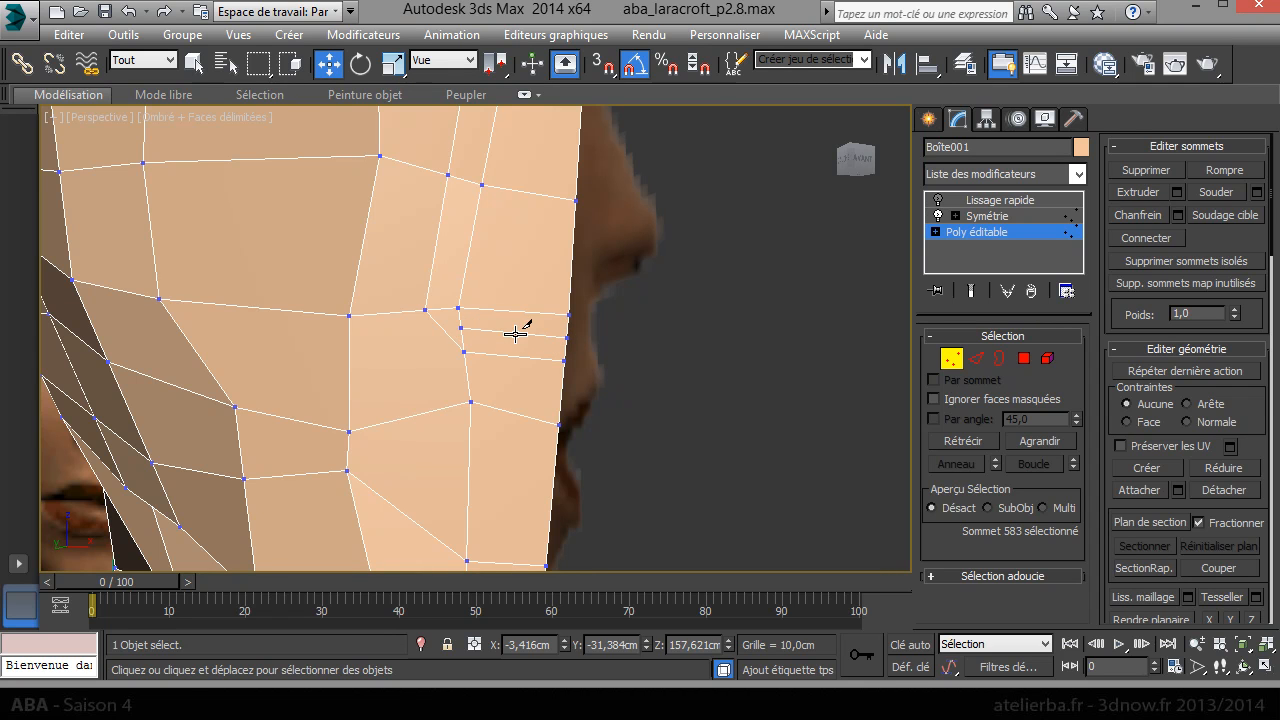
- Shift the outer vertex of the upper nose-base cut slightly along the X axis toward the midline
{"action": "left_click", "coordinate": [461, 329]}
{"action": "left_click_drag", "start_coordinate": [496, 336], "coordinate": [506, 338]}
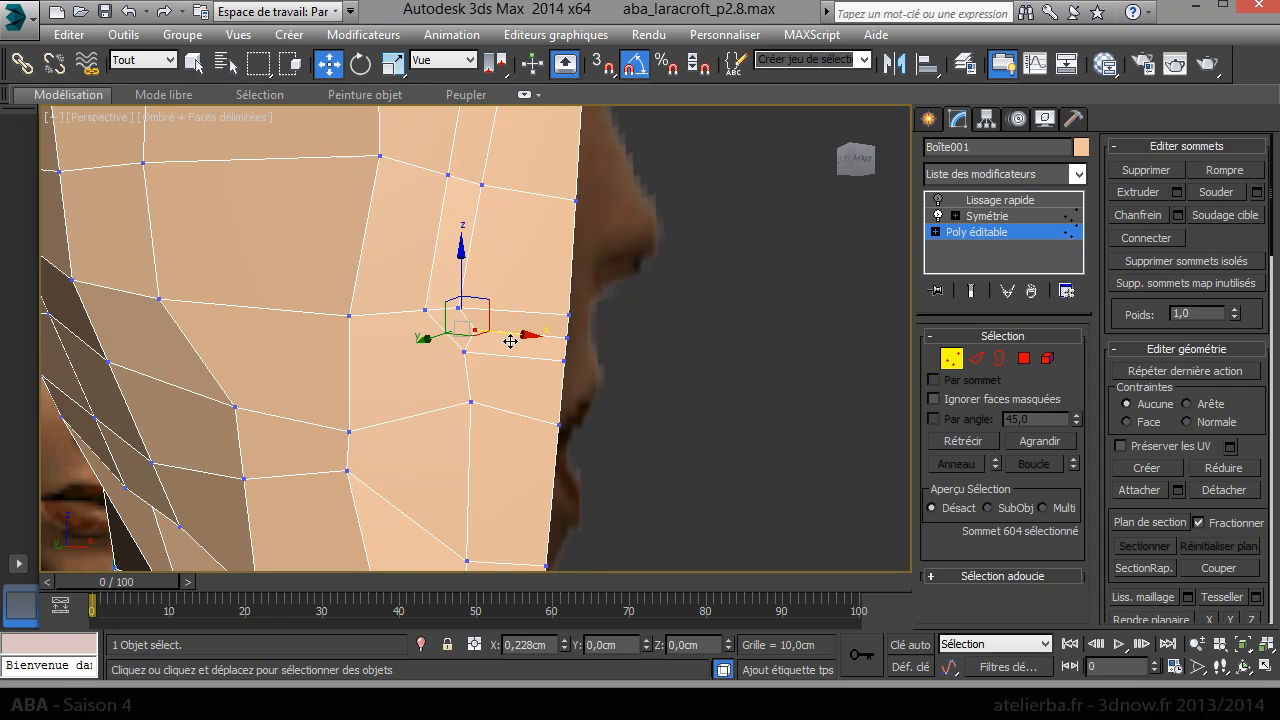
{"action": "middle_click_drag", "start_coordinate": [523, 354], "coordinate": [656, 377], "text": "alt"}
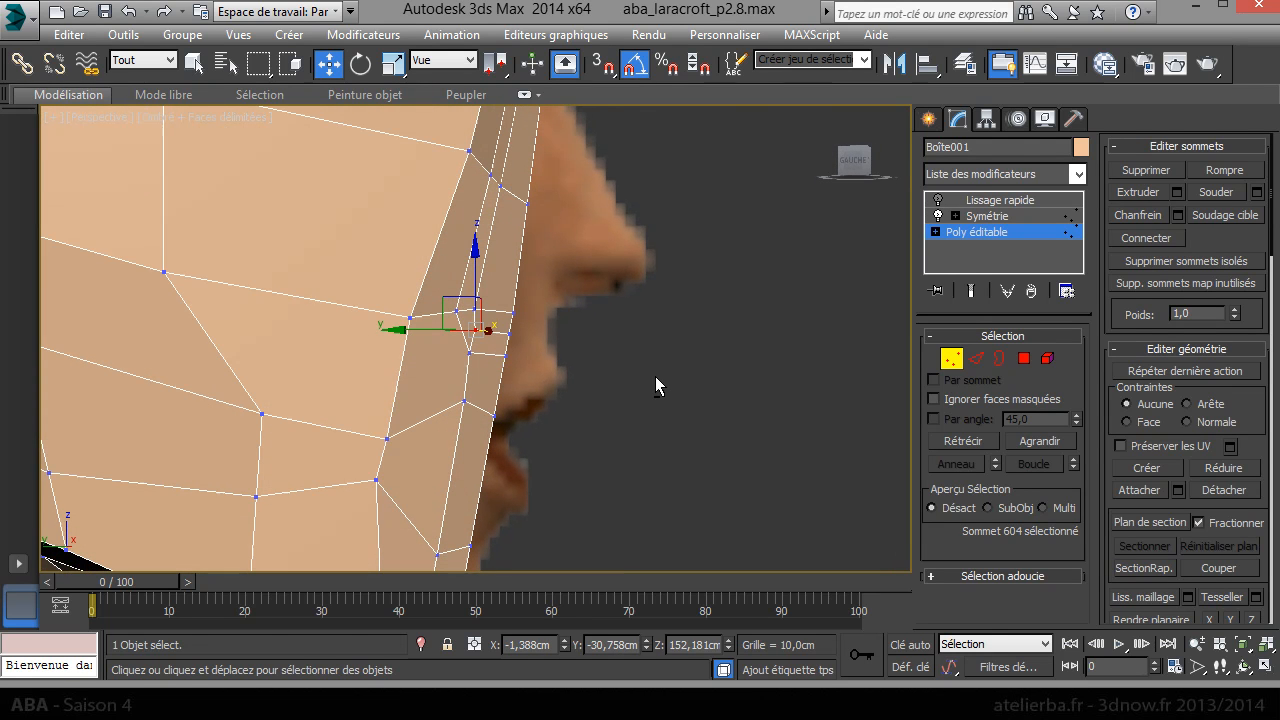
- Pull the edge at the underside of the nose forward out of the face and compare it with the reference in the left view
{"action": "left_click", "coordinate": [976, 358]}
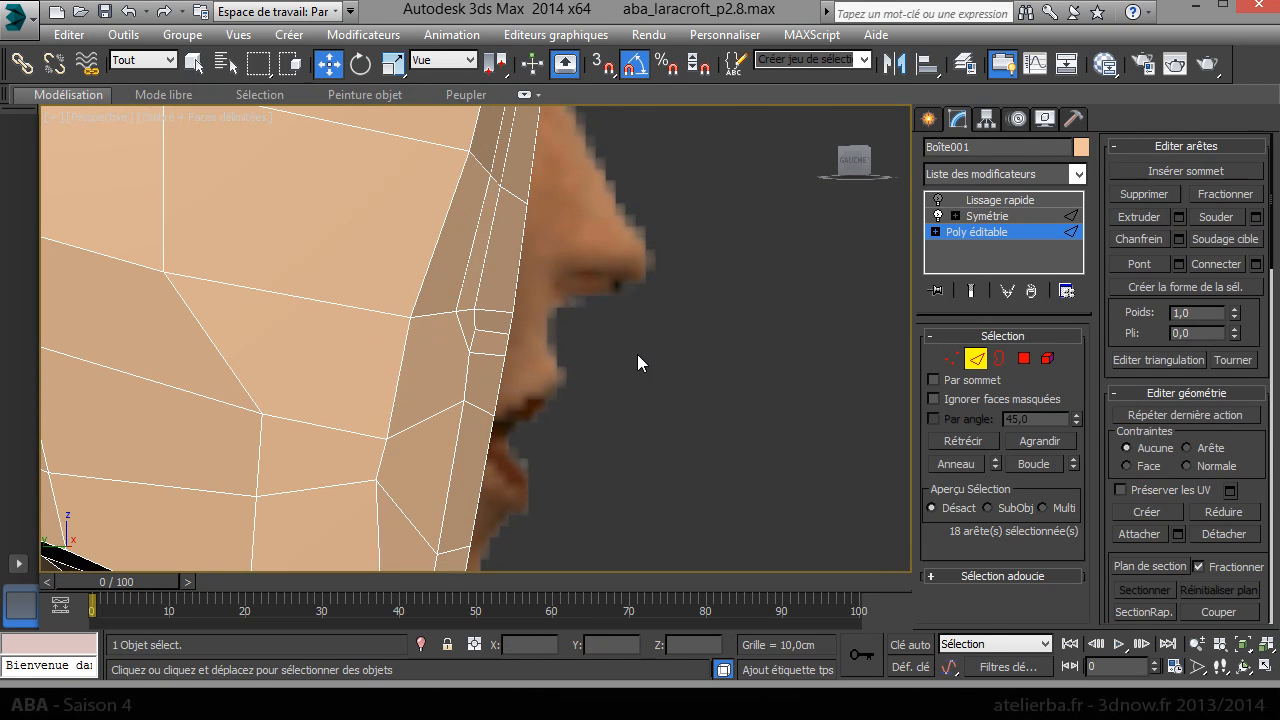
{"action": "left_click", "coordinate": [500, 313]}
{"action": "left_click_drag", "start_coordinate": [452, 313], "coordinate": [552, 334], "text": "shift"}
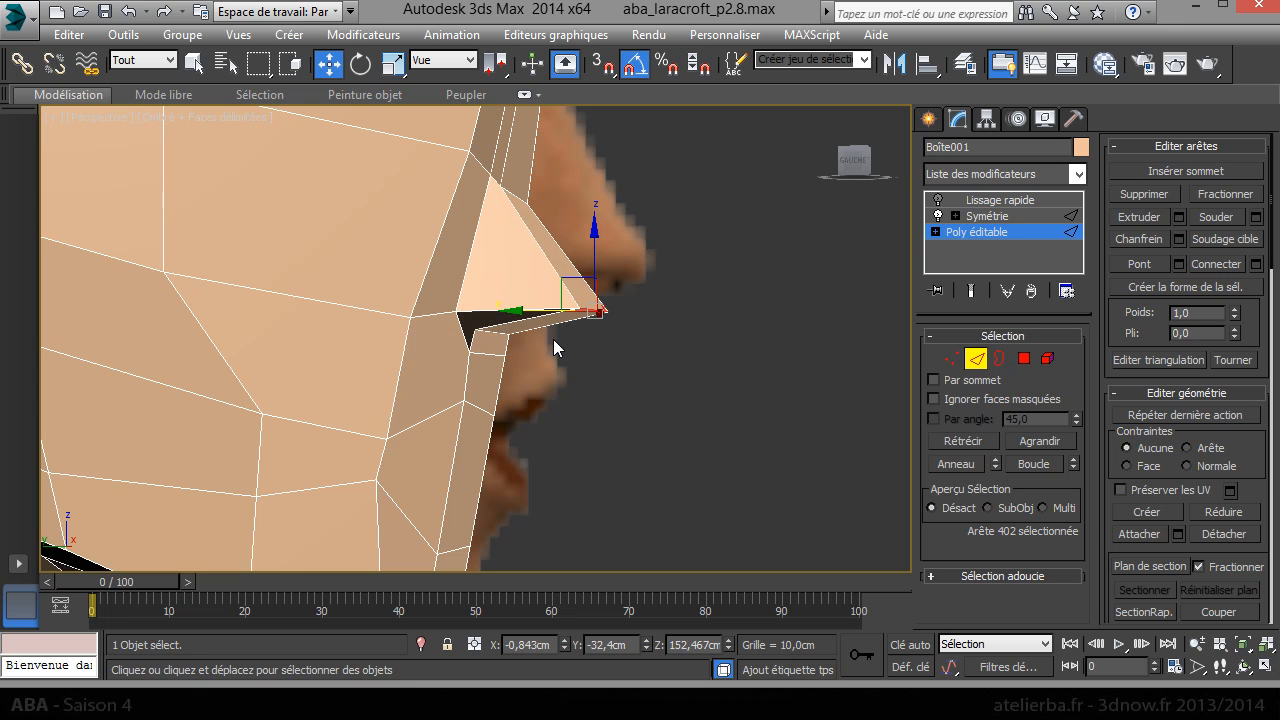
{"action": "key", "text": "l"}
{"action": "middle_click_drag", "start_coordinate": [538, 290], "coordinate": [529, 611]}
{"action": "scroll", "coordinate": [548, 382], "scroll_direction": "up", "scroll_amount": 10}
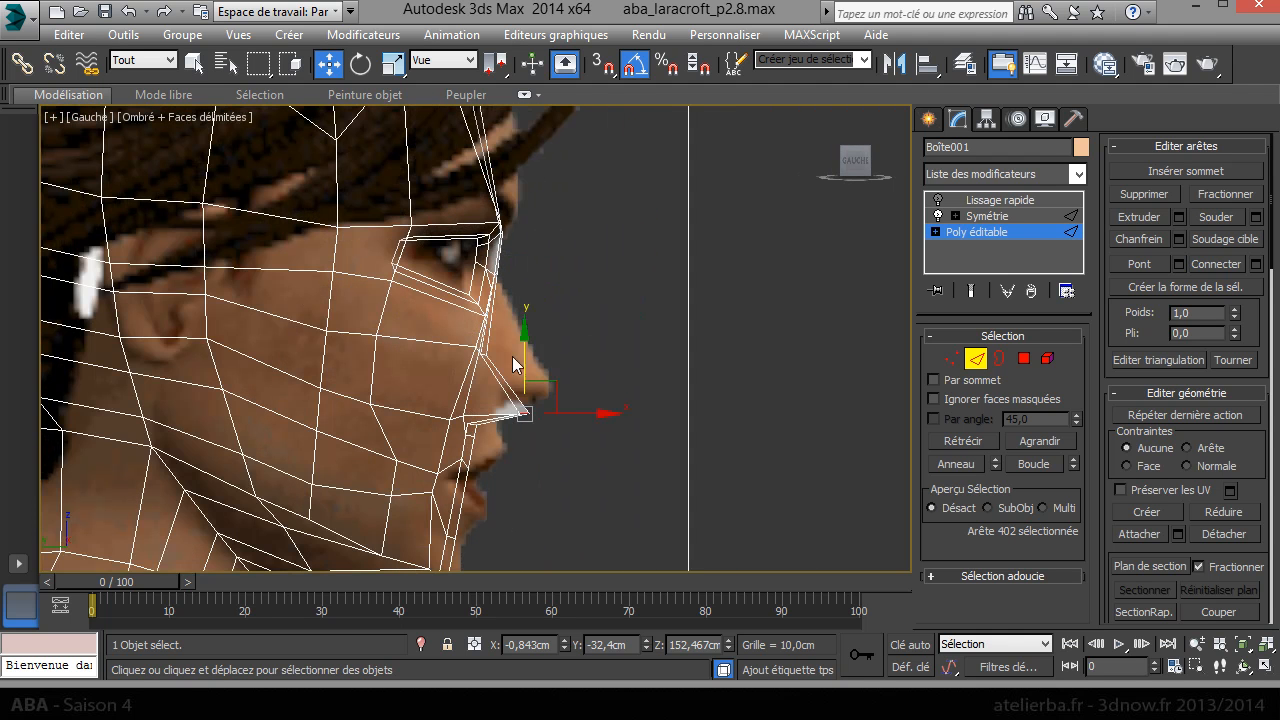
{"action": "middle_click_drag", "start_coordinate": [528, 388], "coordinate": [566, 135]}
{"action": "scroll", "coordinate": [472, 376], "scroll_direction": "down", "scroll_amount": 2}
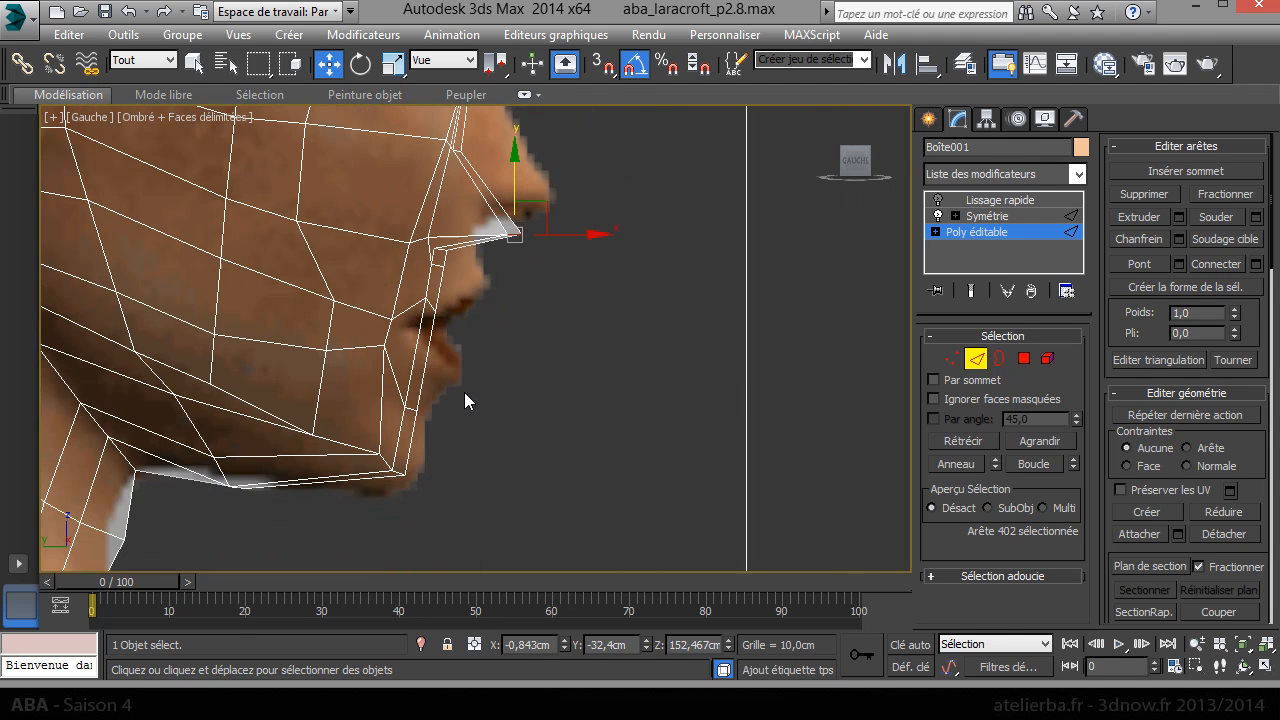
{"action": "middle_click_drag", "start_coordinate": [548, 229], "coordinate": [541, 416]}
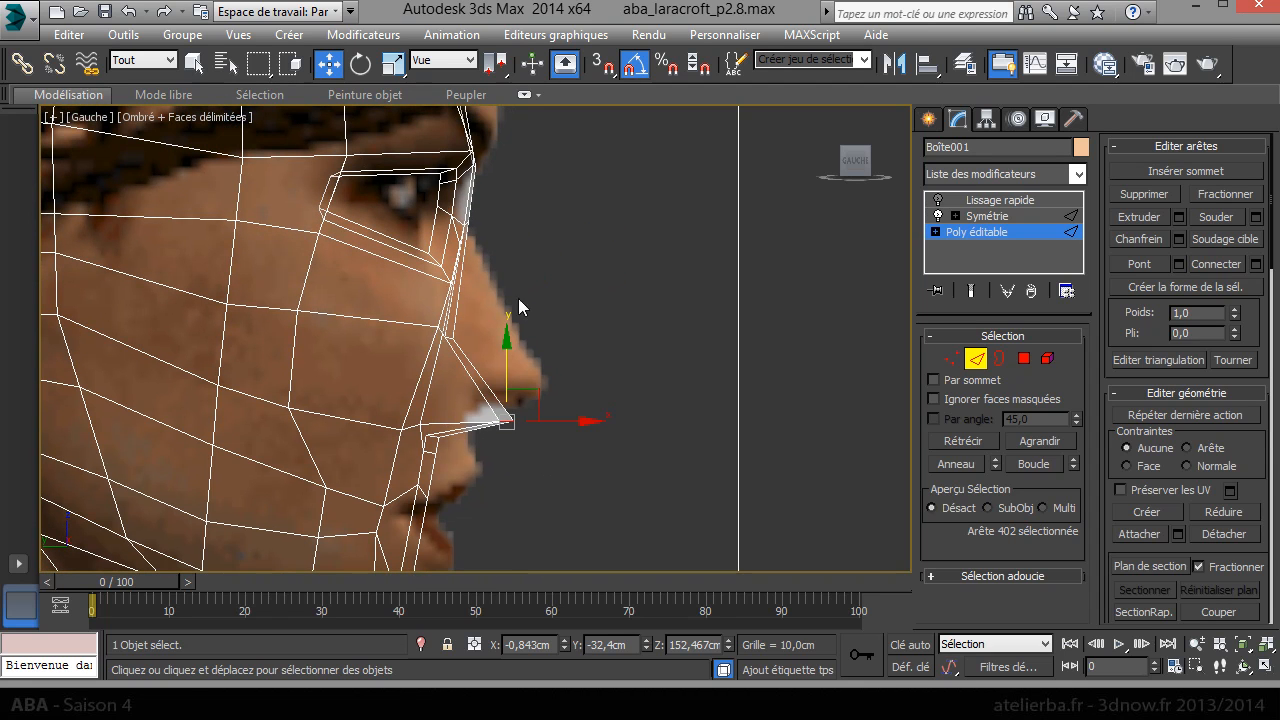
- Align the upper nose edge with the nose tip on the profile reference and the edge below it with the tip's underside
{"action": "left_click_drag", "start_coordinate": [572, 428], "coordinate": [559, 359]}
{"action": "left_click", "coordinate": [437, 435]}
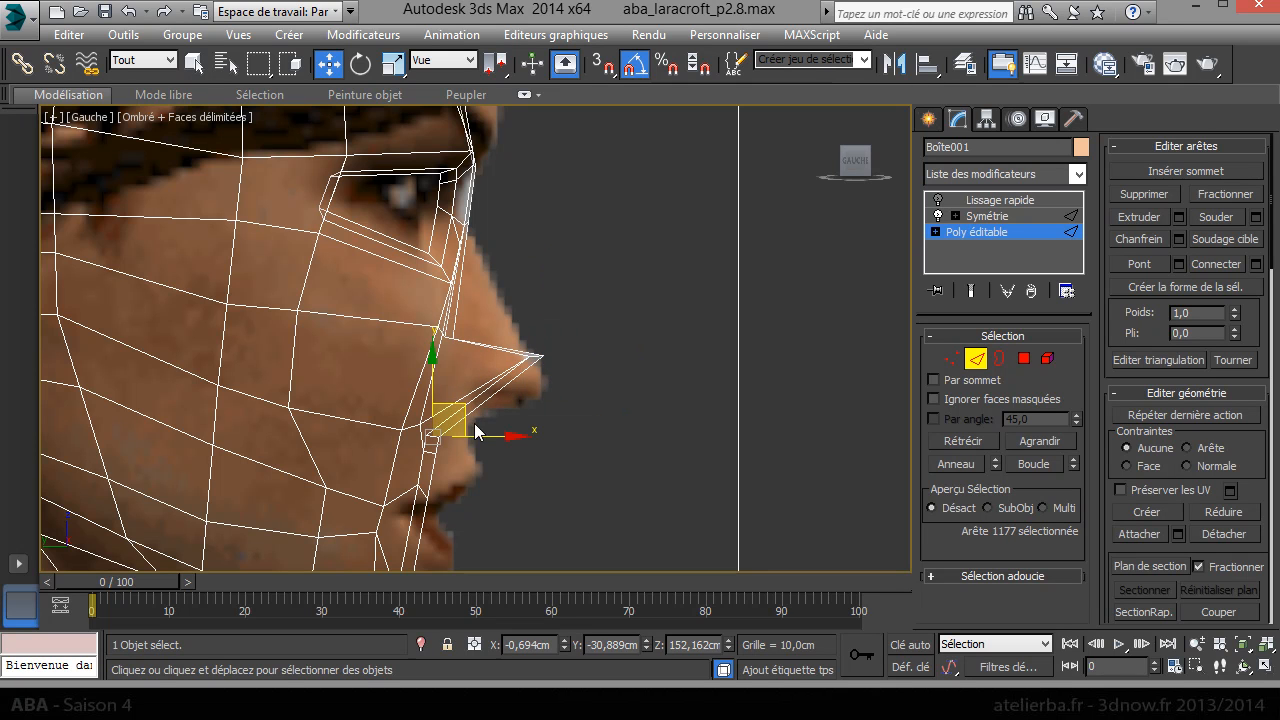
{"action": "left_click_drag", "start_coordinate": [448, 420], "coordinate": [556, 385]}
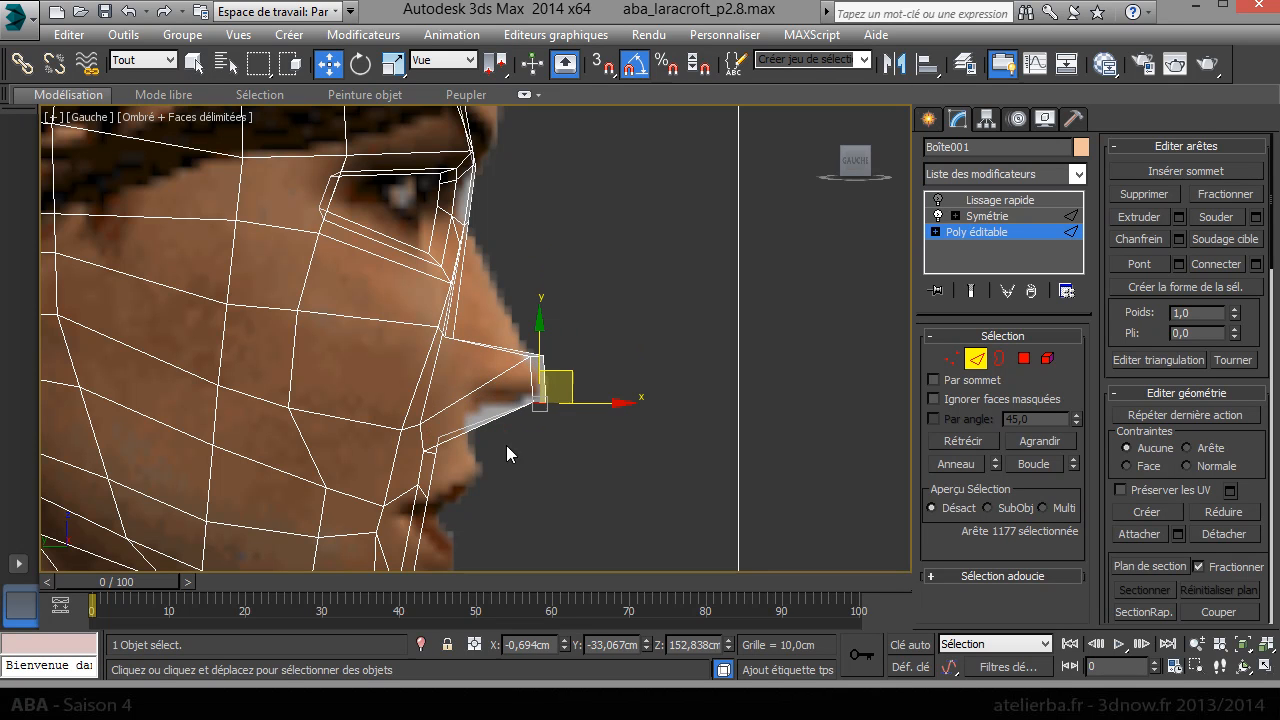
- Switch to vertex editing and move the nose-base and nostril-side vertices forward to match the profile reference
{"action": "left_click", "coordinate": [945, 358]}
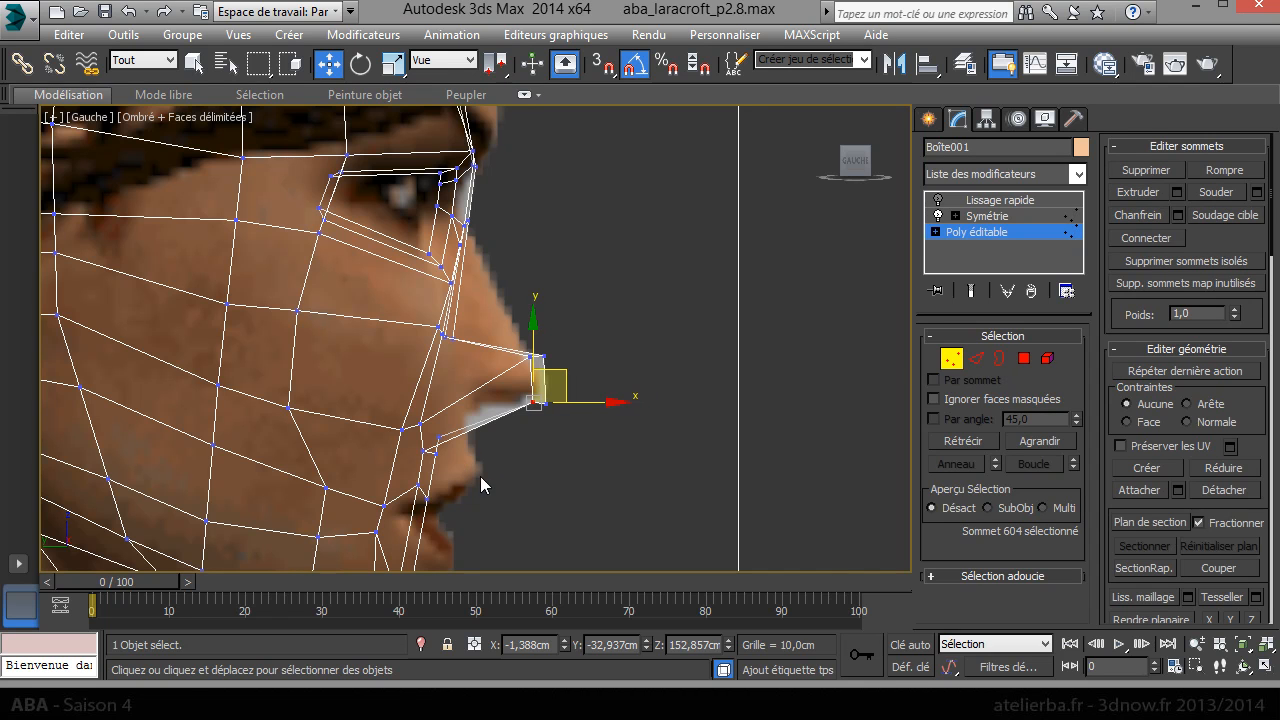
{"action": "left_click_drag", "start_coordinate": [414, 421], "coordinate": [480, 384]}
{"action": "left_click", "coordinate": [481, 416]}
{"action": "left_click_drag", "start_coordinate": [497, 437], "coordinate": [458, 413]}
{"action": "left_click", "coordinate": [456, 397]}
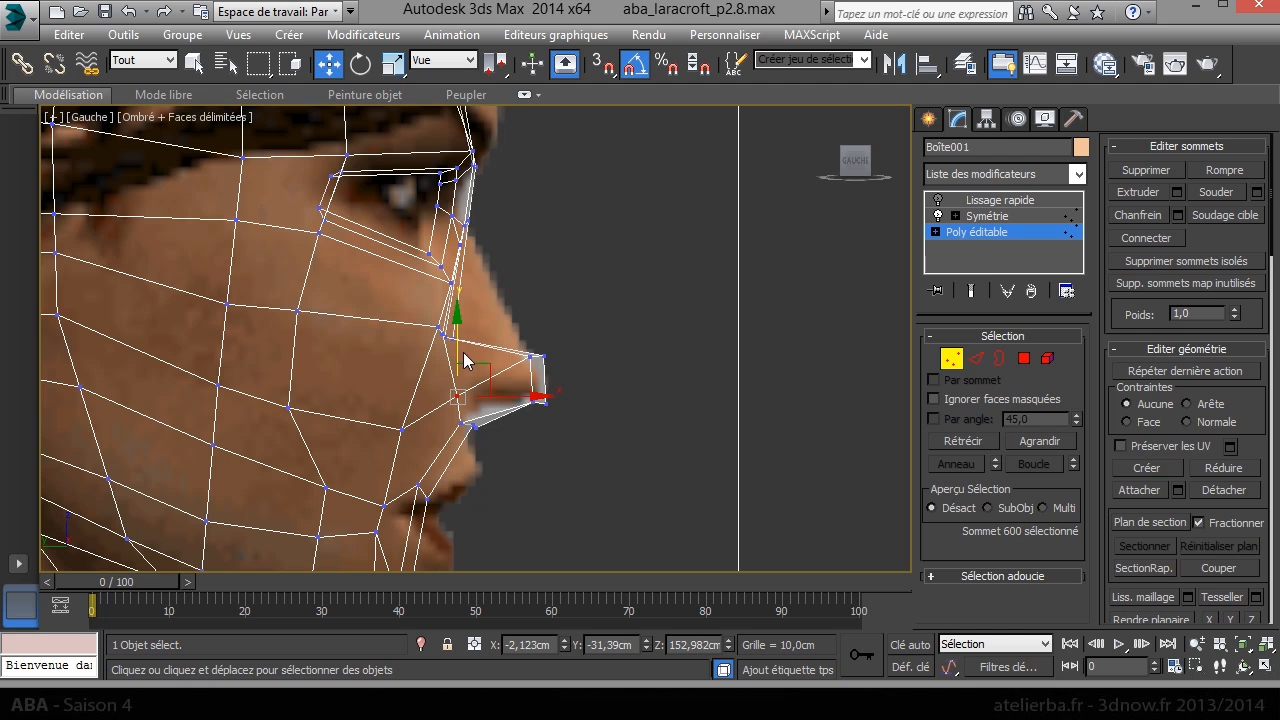
{"action": "left_click_drag", "start_coordinate": [461, 352], "coordinate": [461, 344]}
{"action": "scroll", "coordinate": [465, 398], "scroll_direction": "up", "scroll_amount": 5}
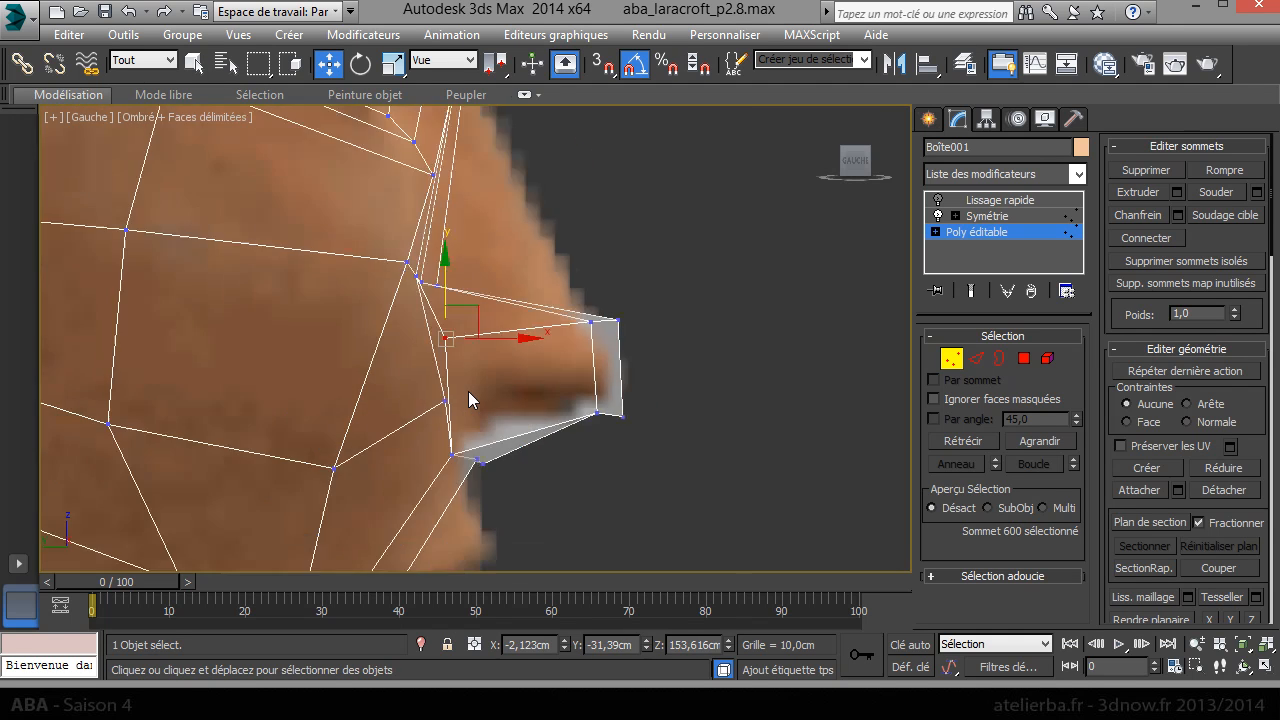
{"action": "left_click", "coordinate": [435, 402]}
{"action": "left_click_drag", "start_coordinate": [450, 388], "coordinate": [418, 376]}
{"action": "right_click", "coordinate": [418, 376]}
{"action": "key", "text": "ctrl+z"}
{"action": "key", "text": "ctrl+z"}
- Select the lower nostril-side vertex and raise it to the top of the nostril wing
{"action": "left_click_drag", "start_coordinate": [464, 430], "coordinate": [393, 373]}
{"action": "left_click_drag", "start_coordinate": [471, 374], "coordinate": [486, 274]}
{"action": "middle_click_drag", "start_coordinate": [453, 394], "coordinate": [425, 524]}
{"action": "scroll", "coordinate": [425, 524], "scroll_direction": "down", "scroll_amount": 4}
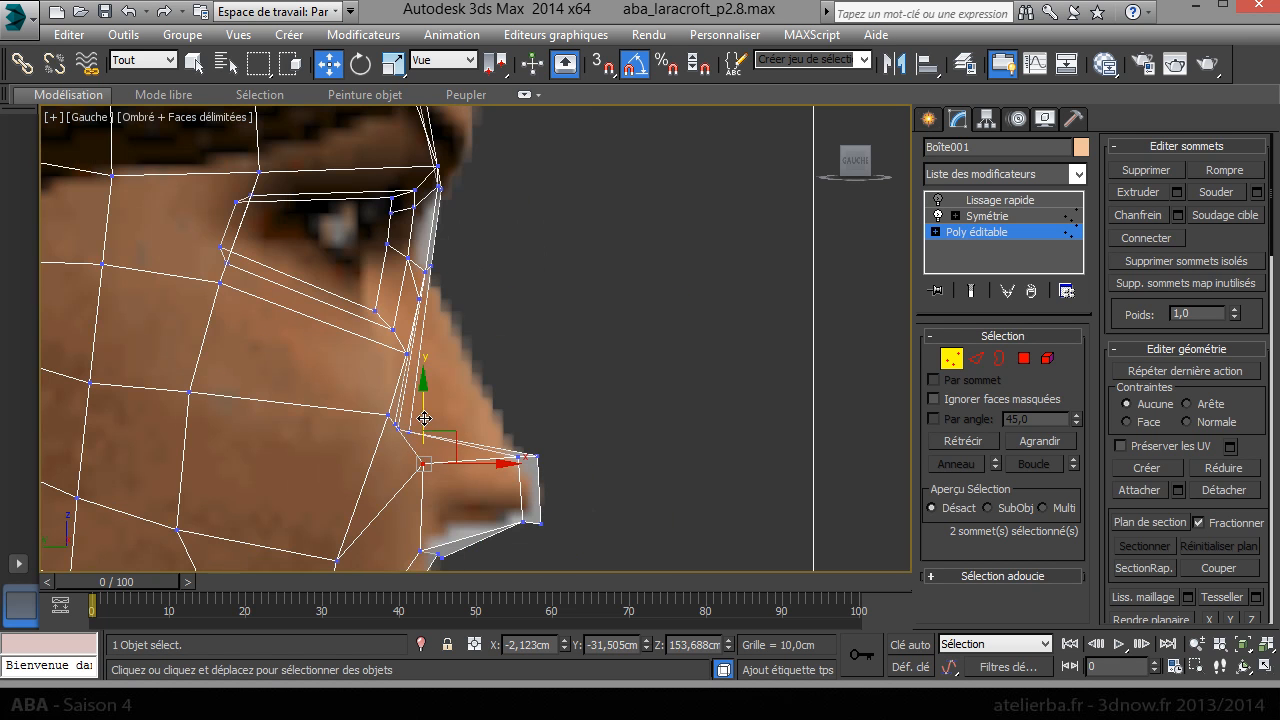
- Pull the midline vertex of the nose bridge and the vertices beside it forward to follow the nose profile
{"action": "scroll", "coordinate": [424, 430], "scroll_direction": "up", "scroll_amount": 4}
{"action": "left_click", "coordinate": [395, 442]}
{"action": "left_click_drag", "start_coordinate": [428, 417], "coordinate": [560, 276]}
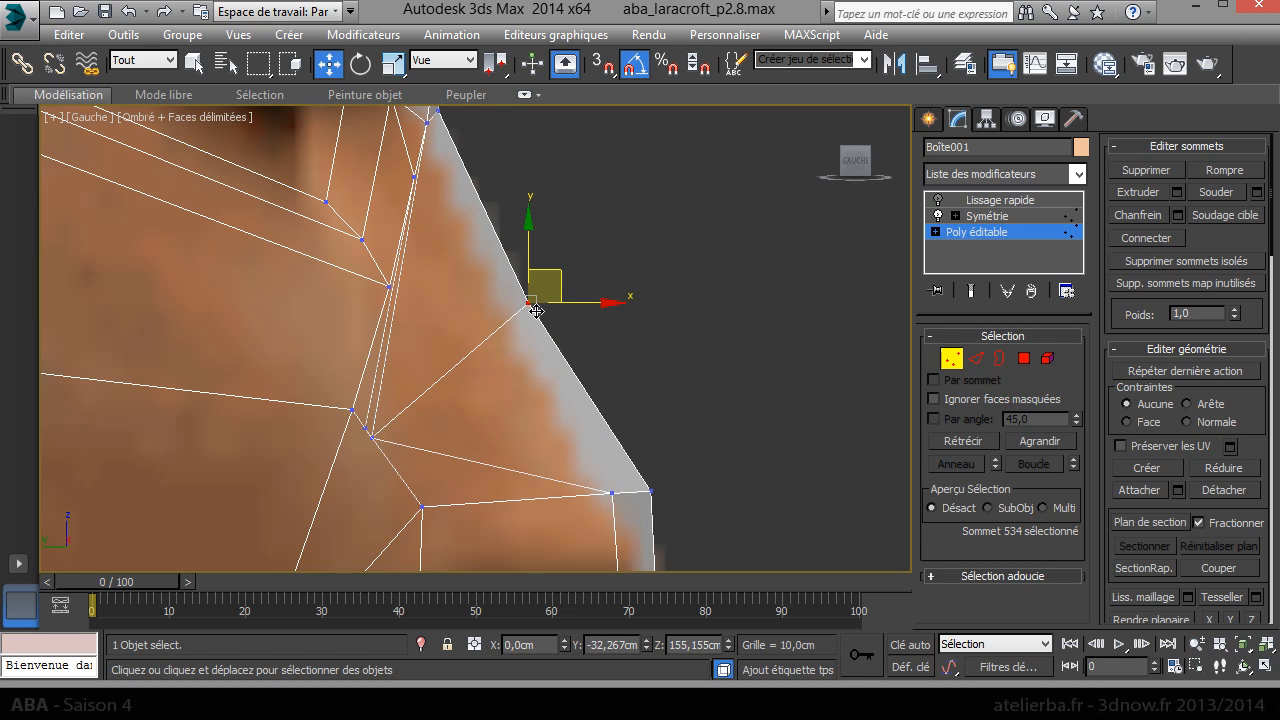
{"action": "left_click", "coordinate": [371, 437]}
{"action": "left_click_drag", "start_coordinate": [403, 419], "coordinate": [521, 318]}
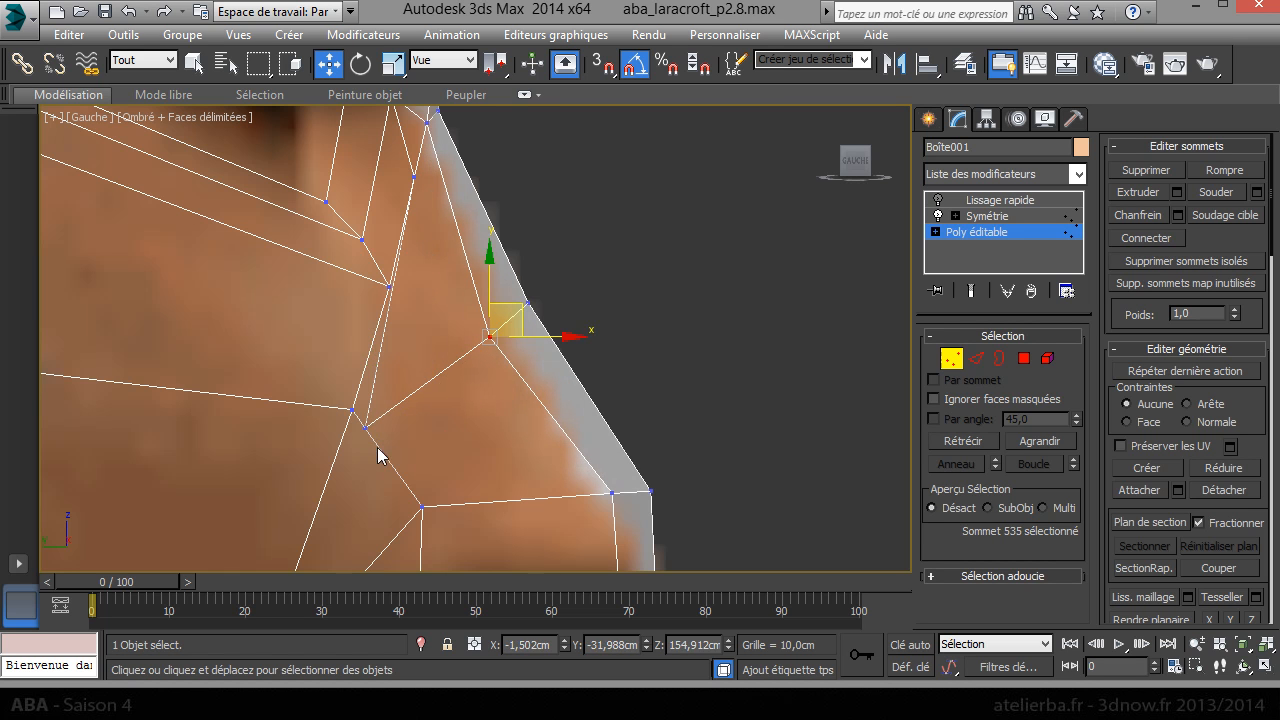
{"action": "left_click_drag", "start_coordinate": [363, 422], "coordinate": [440, 358]}
- Shift the cheek vertex next to the side of the nose slightly forward along the horizontal axis
{"action": "middle_click_drag", "start_coordinate": [430, 235], "coordinate": [381, 314]}
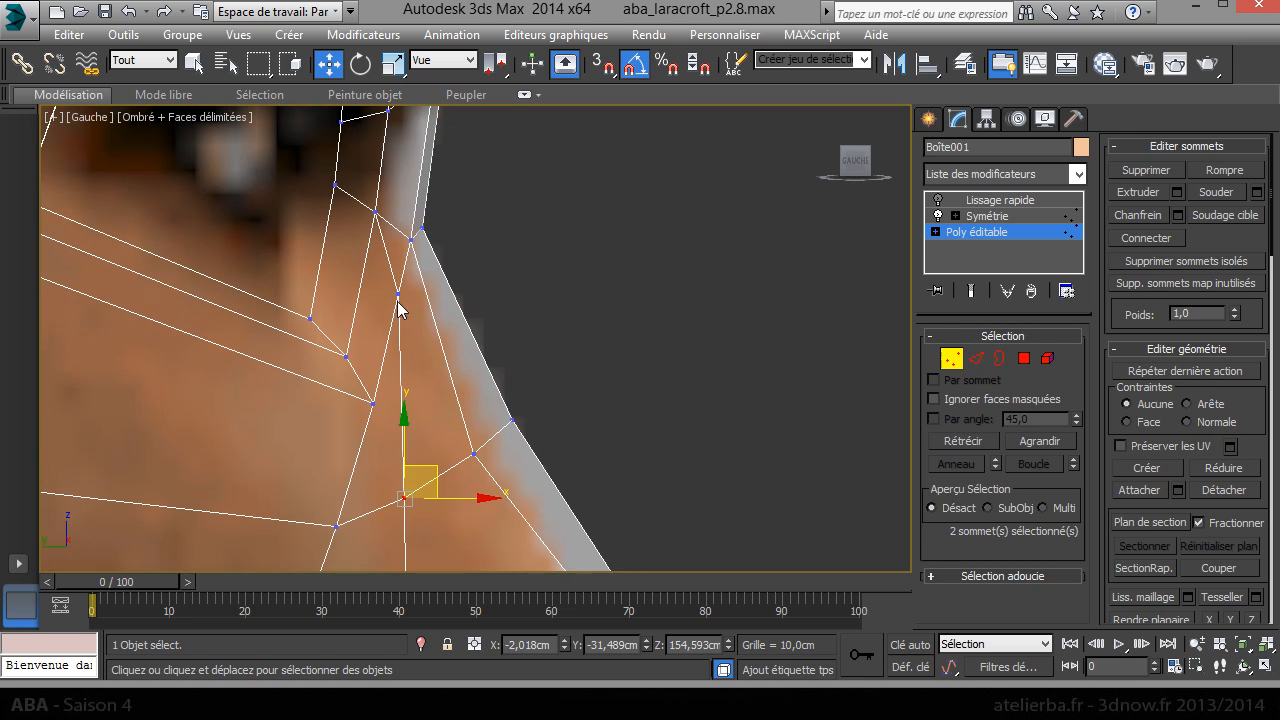
{"action": "scroll", "coordinate": [390, 420], "scroll_direction": "down", "scroll_amount": 4}
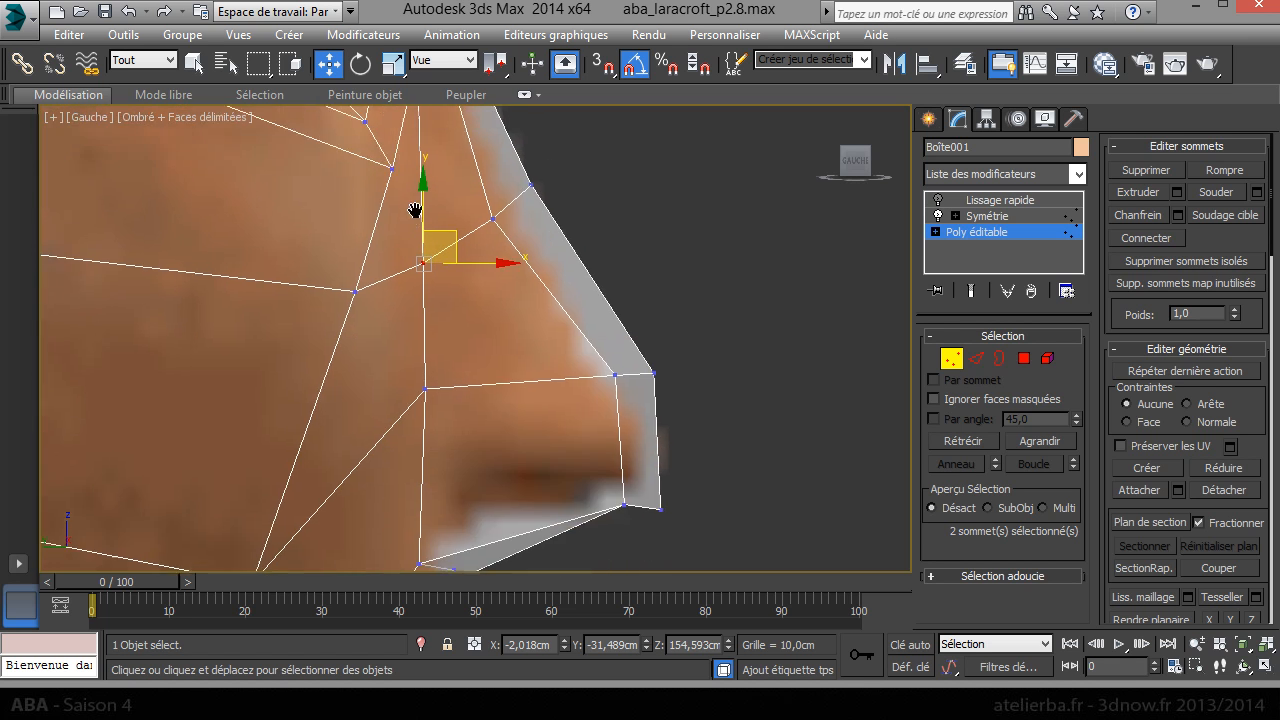
{"action": "left_click", "coordinate": [397, 254]}
{"action": "left_click_drag", "start_coordinate": [433, 254], "coordinate": [448, 254]}
- Move the cheek vertex beside the nostril up and forward, and align the nostril and nose-base vertices with the profile reference
{"action": "left_click", "coordinate": [343, 398]}
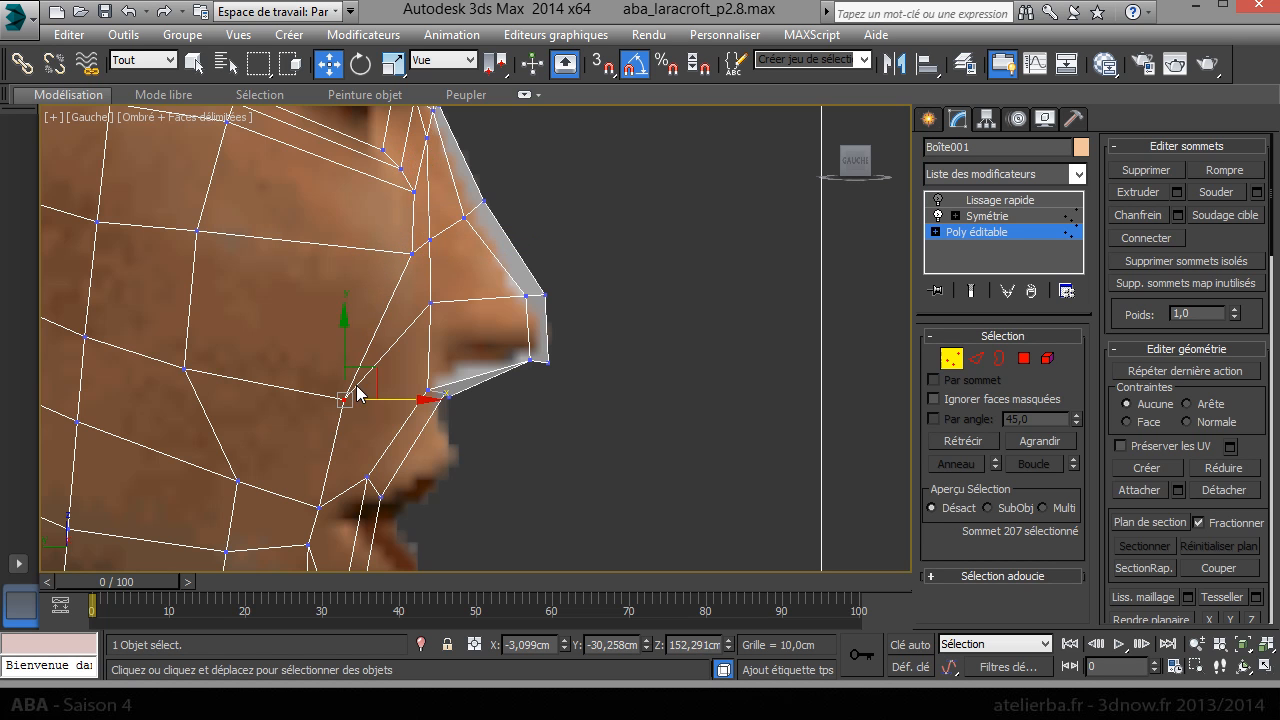
{"action": "left_click_drag", "start_coordinate": [359, 383], "coordinate": [373, 368]}
{"action": "left_click_drag", "start_coordinate": [426, 288], "coordinate": [478, 284]}
{"action": "left_click_drag", "start_coordinate": [451, 408], "coordinate": [477, 356]}
- Move the upper-lip and lower-lip vertices onto the mouth profile and place the lower mouth-corner vertex at the corner of the lips
{"action": "middle_click_drag", "start_coordinate": [443, 474], "coordinate": [447, 322]}
{"action": "left_click_drag", "start_coordinate": [363, 318], "coordinate": [478, 294]}
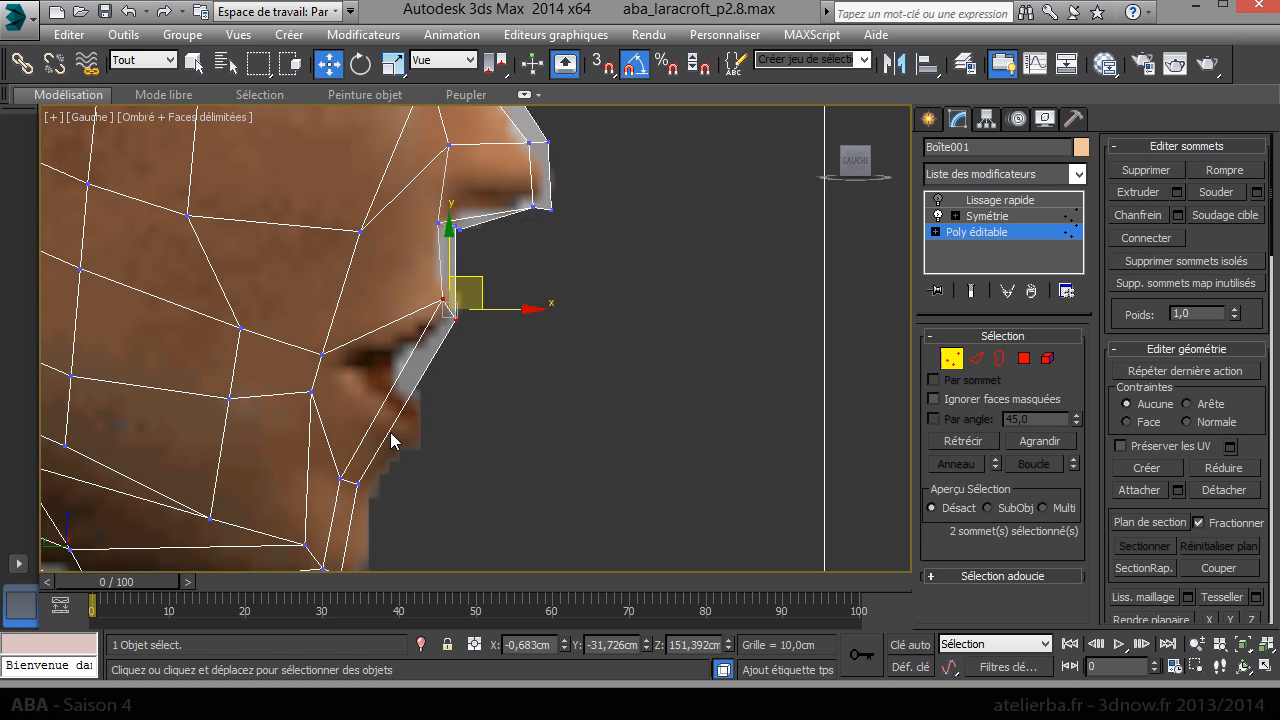
{"action": "left_click_drag", "start_coordinate": [333, 470], "coordinate": [445, 413]}
{"action": "left_click_drag", "start_coordinate": [301, 389], "coordinate": [353, 358]}
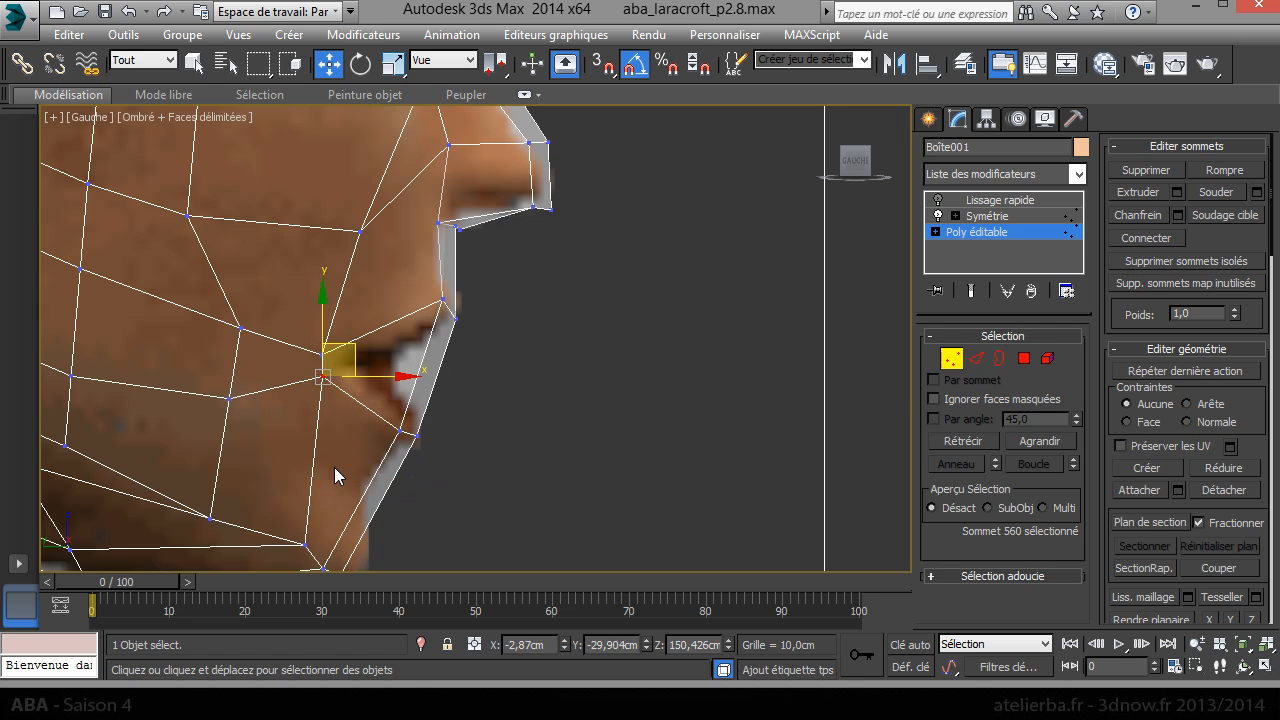
{"action": "scroll", "coordinate": [334, 464], "scroll_direction": "down", "scroll_amount": 2}
{"action": "middle_click_drag", "start_coordinate": [305, 472], "coordinate": [476, 418]}
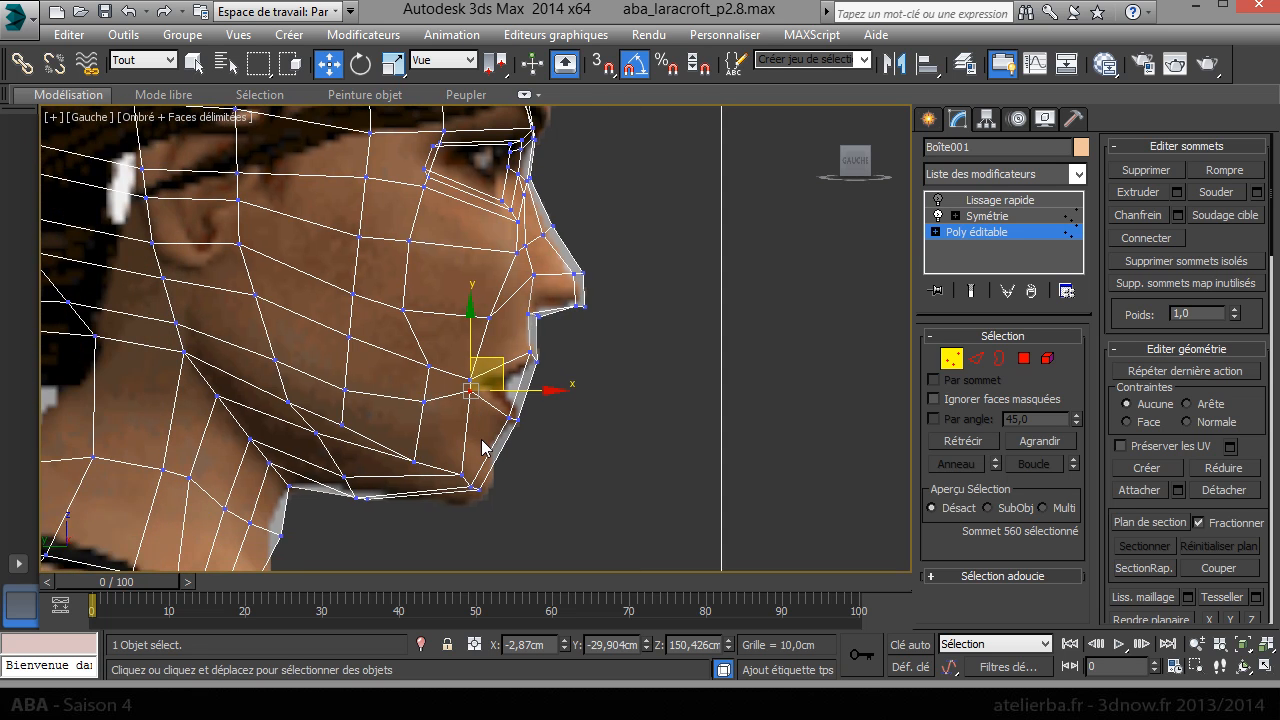
{"action": "scroll", "coordinate": [481, 445], "scroll_direction": "up", "scroll_amount": 2}
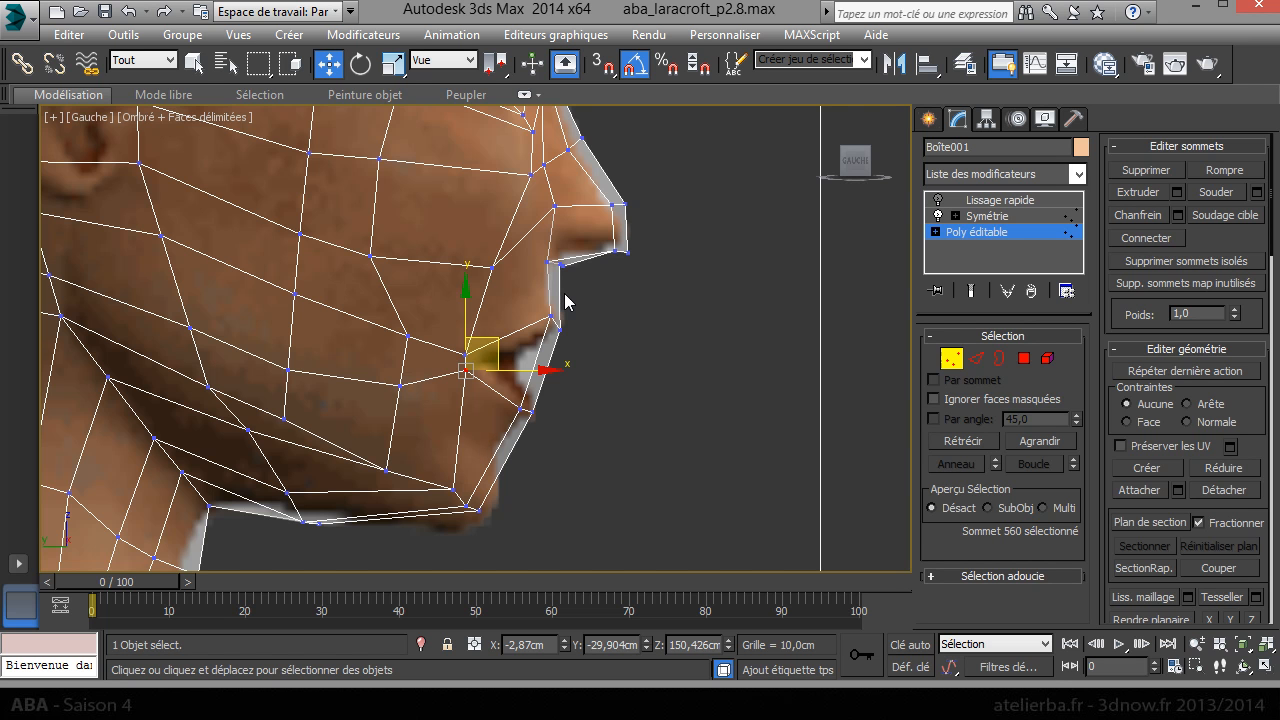
- In the perspective view, move the two vertices on the side of the nose bridge closer to the midline
{"action": "key", "text": "p"}
{"action": "middle_click_drag", "start_coordinate": [588, 276], "coordinate": [420, 396], "text": "alt"}
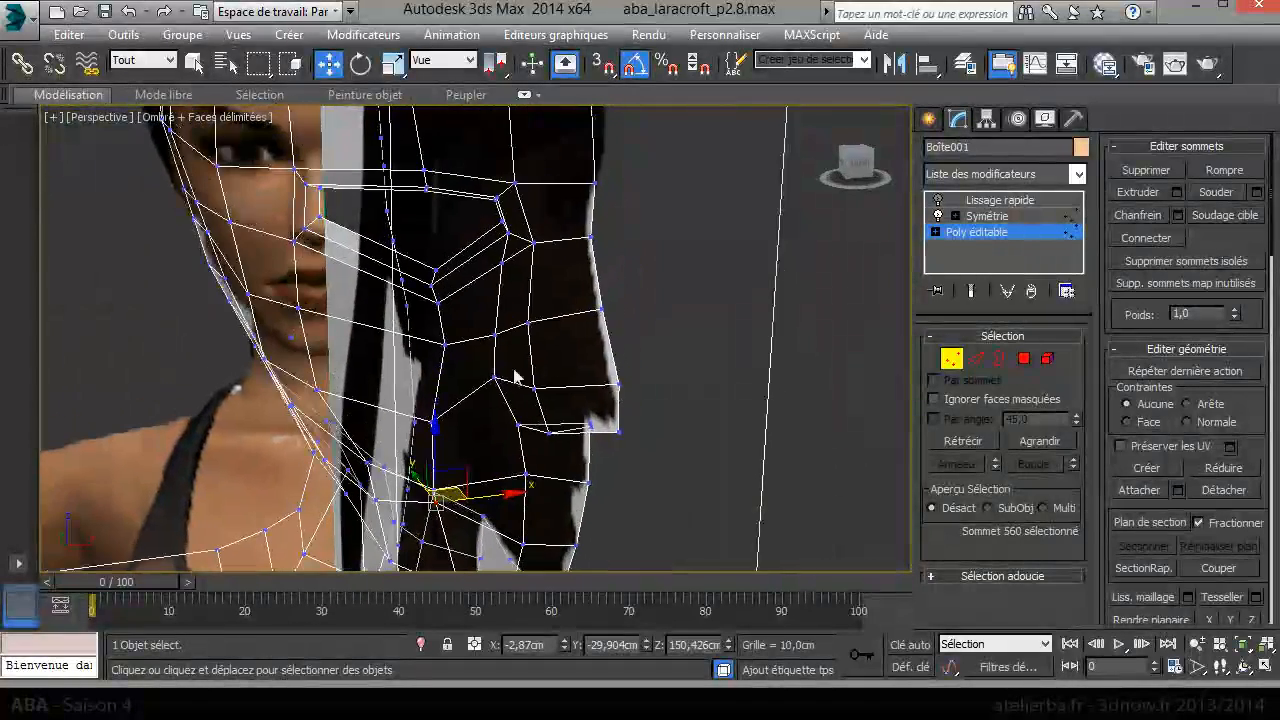
{"action": "left_click", "coordinate": [553, 319]}
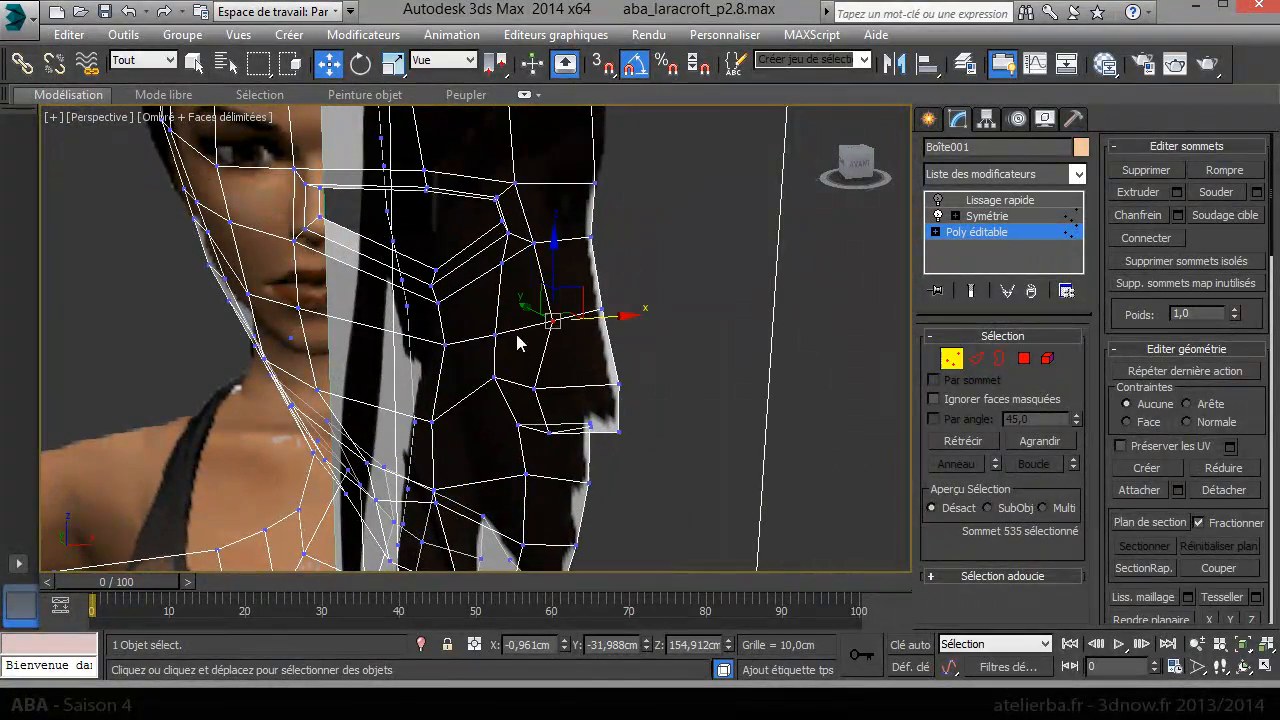
{"action": "left_click", "coordinate": [527, 330]}
- Move the nostril-wing vertex along the X axis toward the midline to narrow the nose
{"action": "middle_click_drag", "start_coordinate": [537, 405], "coordinate": [510, 368], "text": "alt"}
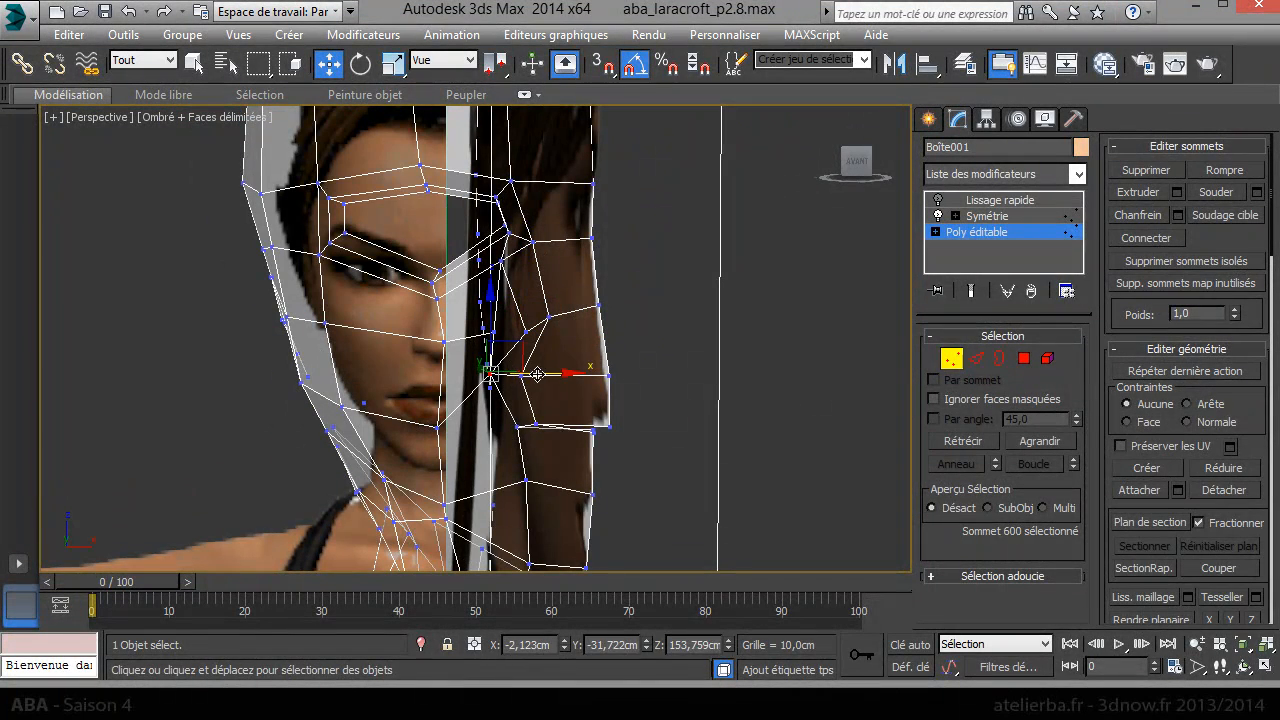
{"action": "left_click", "coordinate": [522, 376]}
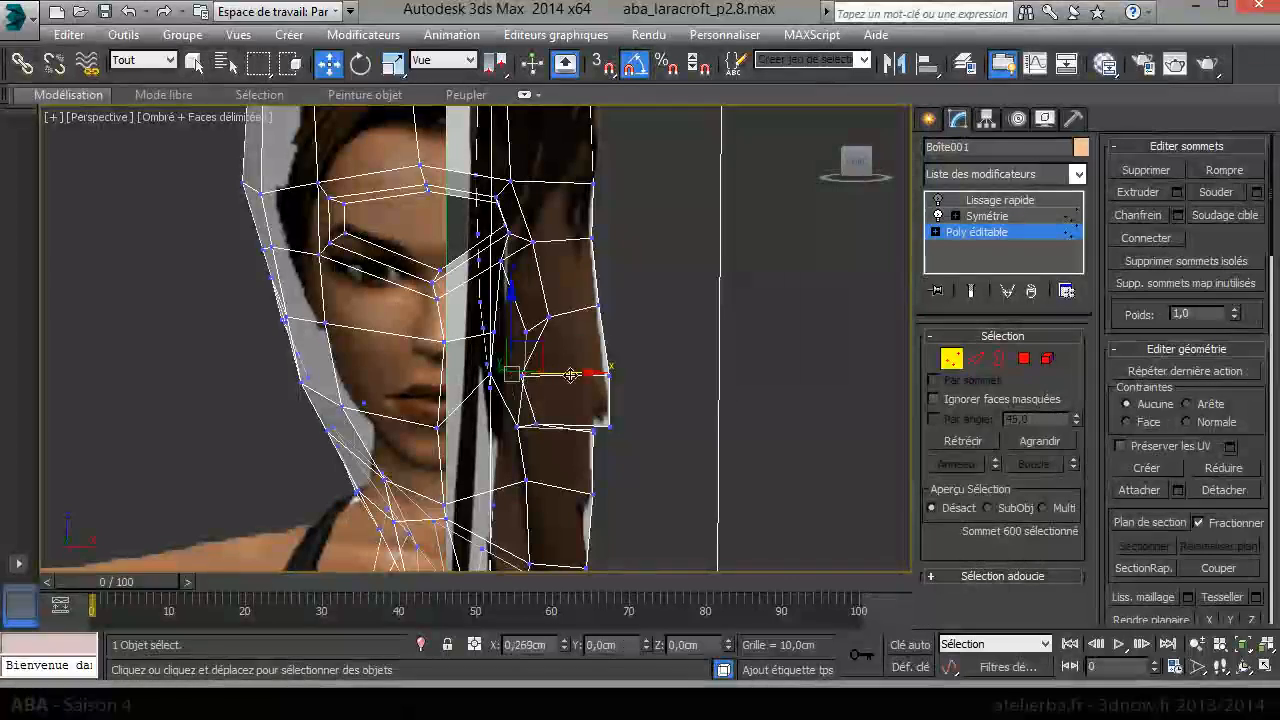
{"action": "mouse_move", "coordinate": [666, 397]}
{"action": "middle_mouse_down", "text": "alt"}
{"action": "mouse_move", "coordinate": [745, 407]}
{"action": "mouse_move", "coordinate": [680, 409]}
{"action": "middle_mouse_up", "text": "alt"}
{"action": "scroll", "coordinate": [528, 360], "scroll_direction": "up", "scroll_amount": 5}
{"action": "scroll", "coordinate": [528, 360], "scroll_direction": "down", "scroll_amount": 4}
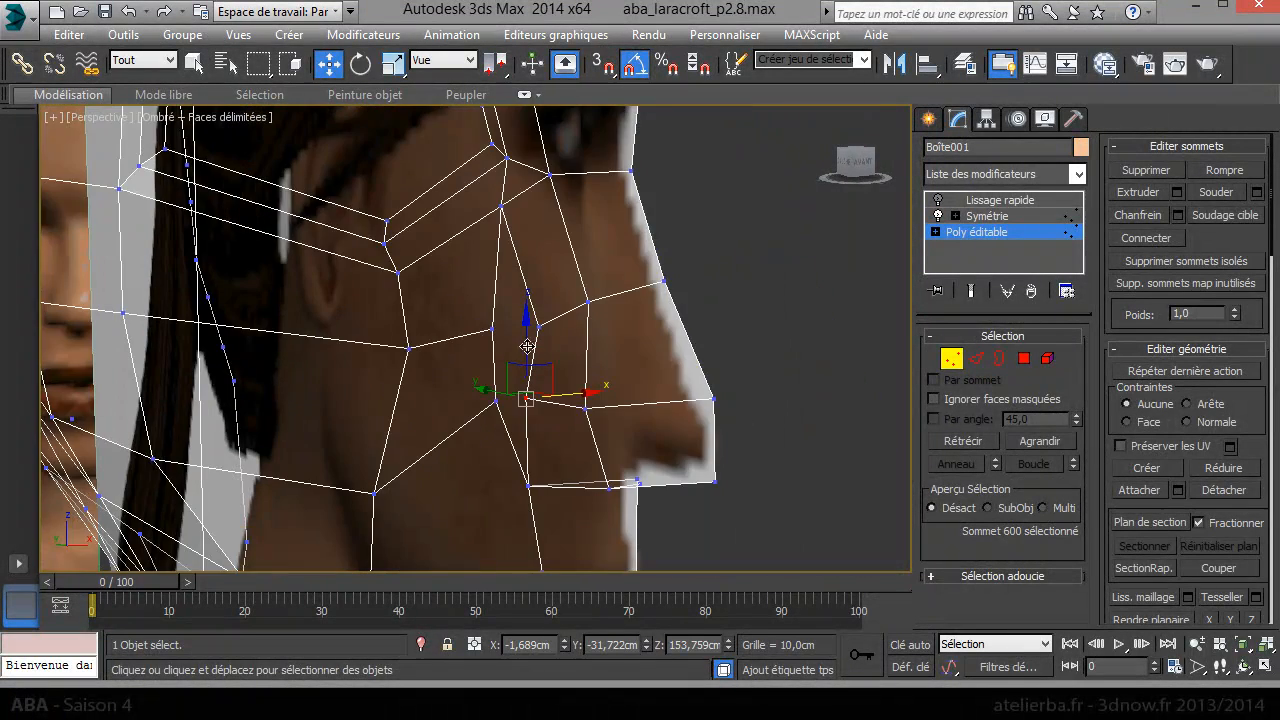
- Lower the cheek vertex beside the nostril to nose-base height and target-weld it to the lower corner vertex of the nostril
{"action": "left_click", "coordinate": [494, 400]}
{"action": "left_click_drag", "start_coordinate": [497, 365], "coordinate": [510, 448]}
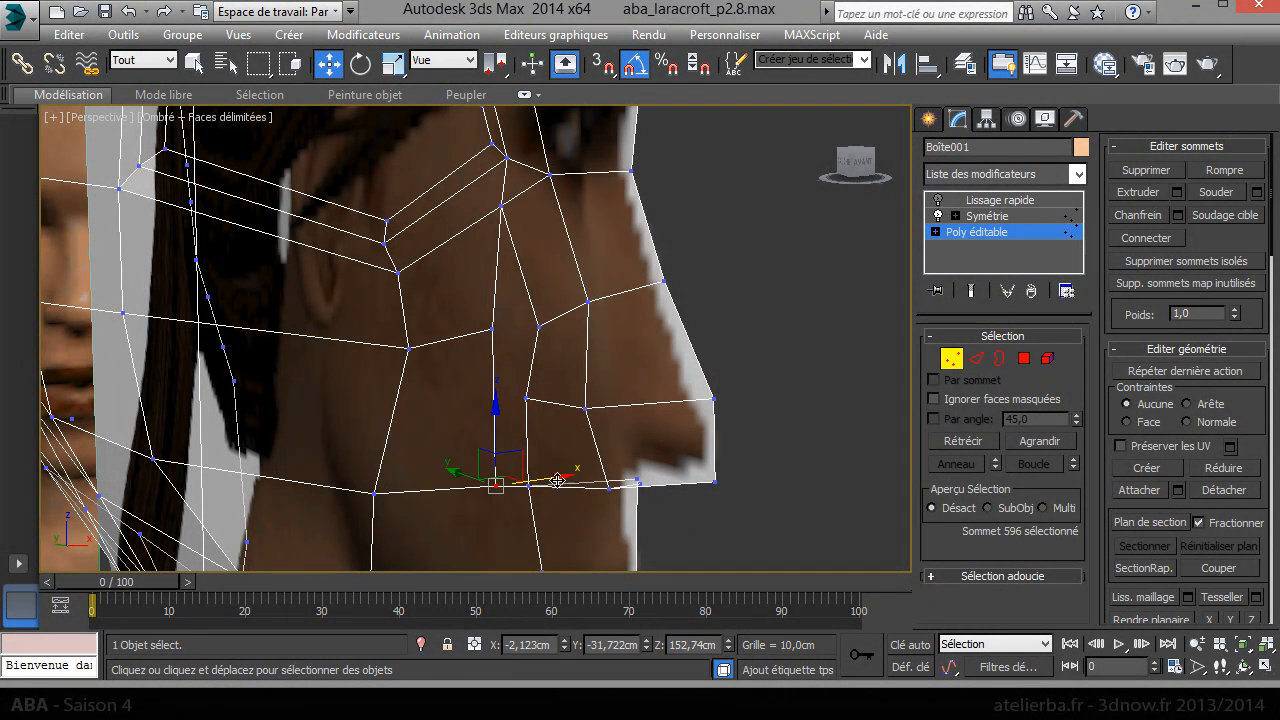
{"action": "middle_click_drag", "start_coordinate": [583, 451], "coordinate": [510, 442], "text": "alt"}
{"action": "right_click", "coordinate": [510, 442]}
{"action": "left_click", "coordinate": [458, 579]}
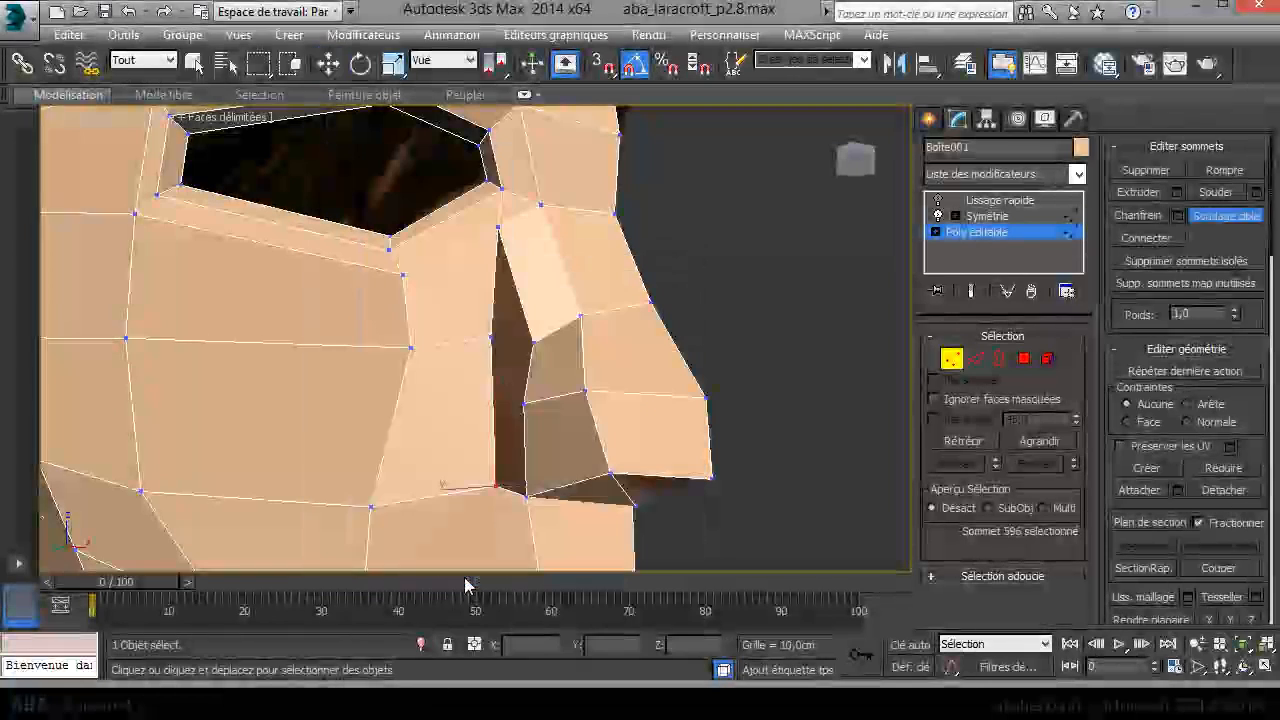
{"action": "left_click", "coordinate": [523, 496]}
{"action": "left_click", "coordinate": [519, 402]}
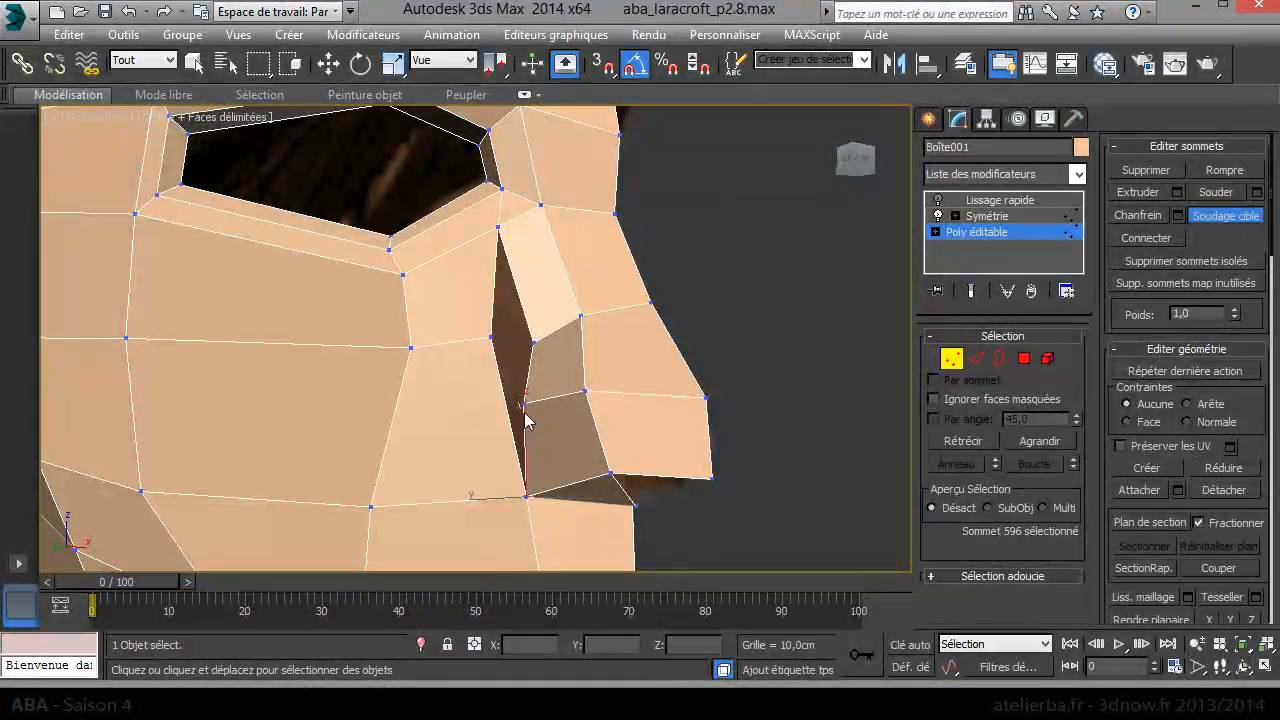
{"action": "right_click", "coordinate": [522, 420]}
{"action": "right_click", "coordinate": [459, 397]}
- Select the ring of vertical edges crossing the cheek beside the nostril and connect them with a new edge loop
{"action": "mouse_move", "coordinate": [757, 416]}
{"action": "middle_mouse_down", "text": "alt"}
{"action": "mouse_move", "coordinate": [694, 437]}
{"action": "mouse_move", "coordinate": [752, 514]}
{"action": "mouse_move", "coordinate": [977, 488]}
{"action": "mouse_move", "coordinate": [717, 453]}
{"action": "mouse_move", "coordinate": [674, 480]}
{"action": "mouse_move", "coordinate": [631, 451]}
{"action": "mouse_move", "coordinate": [655, 468]}
{"action": "middle_mouse_up", "text": "alt"}
{"action": "middle_click_drag", "start_coordinate": [512, 384], "coordinate": [646, 374], "text": "alt"}
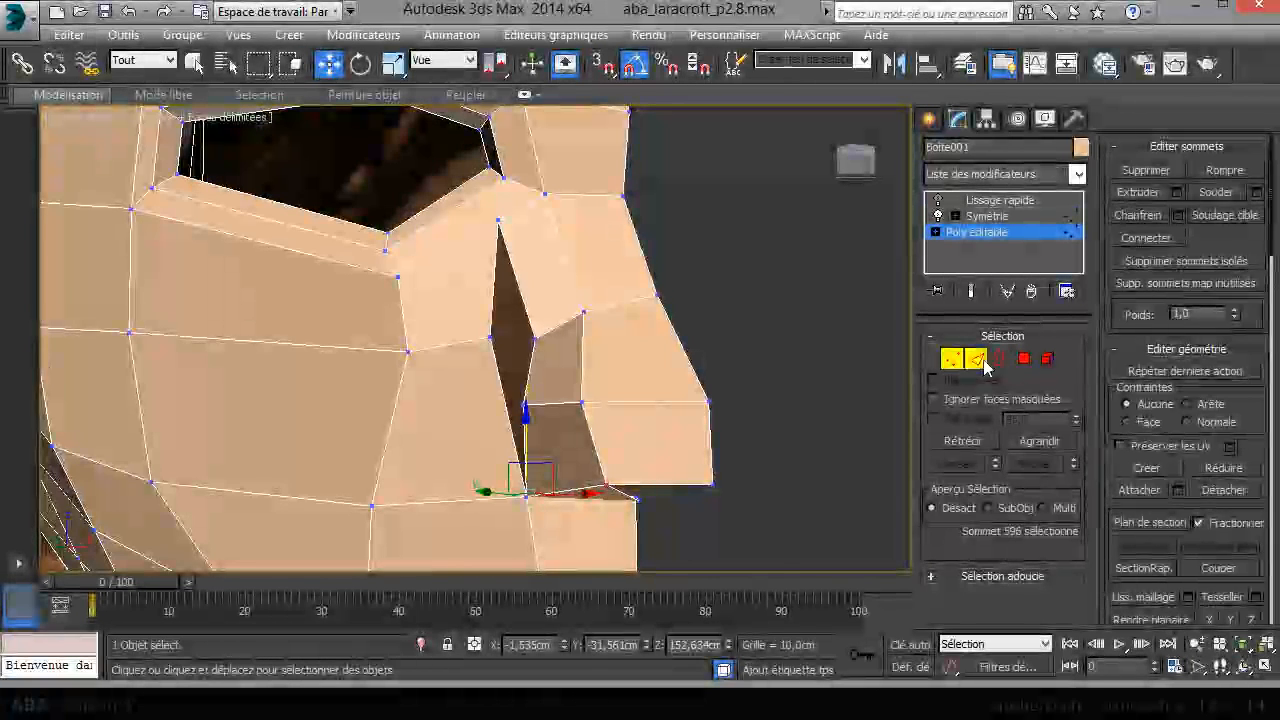
{"action": "left_click", "coordinate": [976, 359]}
{"action": "left_click", "coordinate": [501, 406]}
{"action": "left_click", "coordinate": [394, 426]}
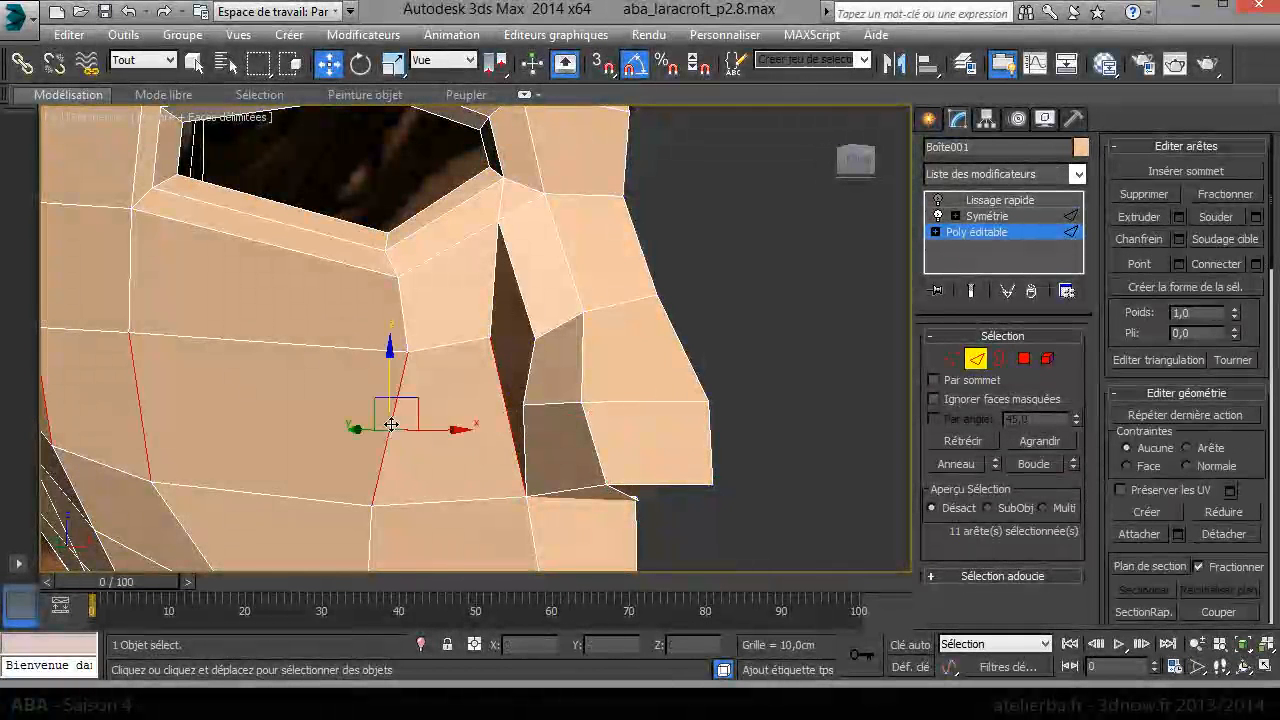
{"action": "right_click", "coordinate": [386, 423]}
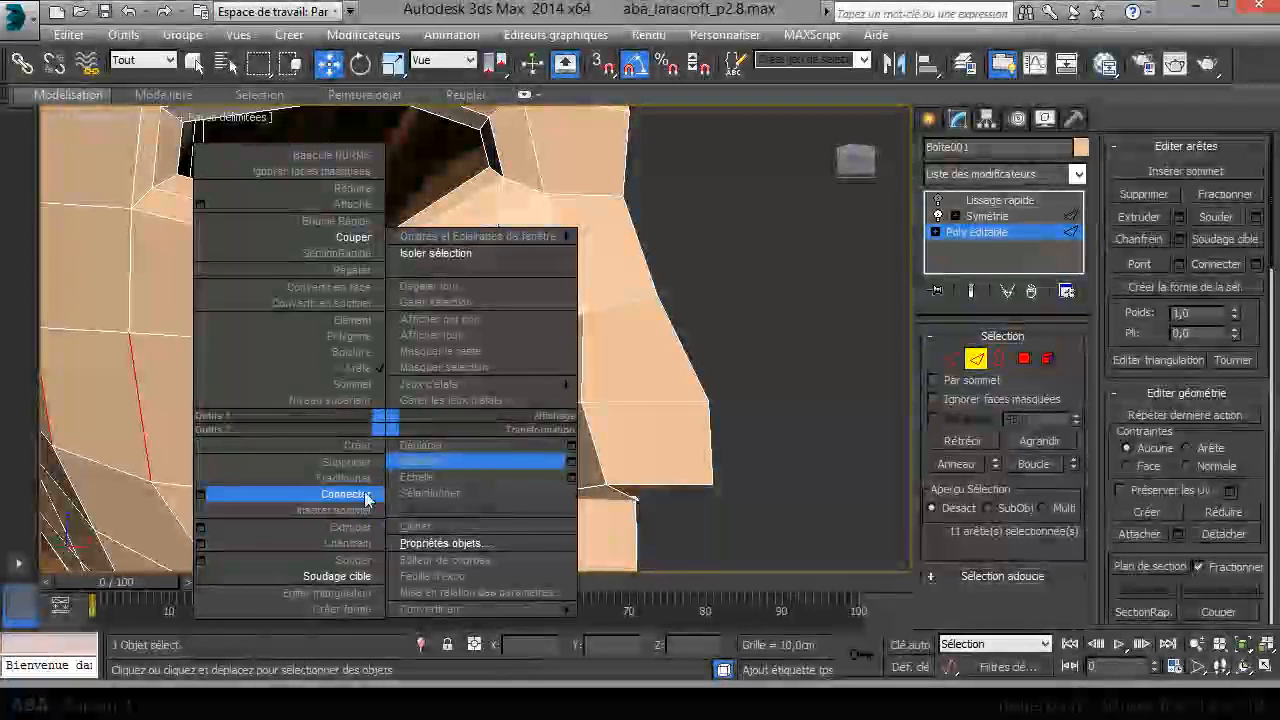
{"action": "left_click", "coordinate": [354, 494]}
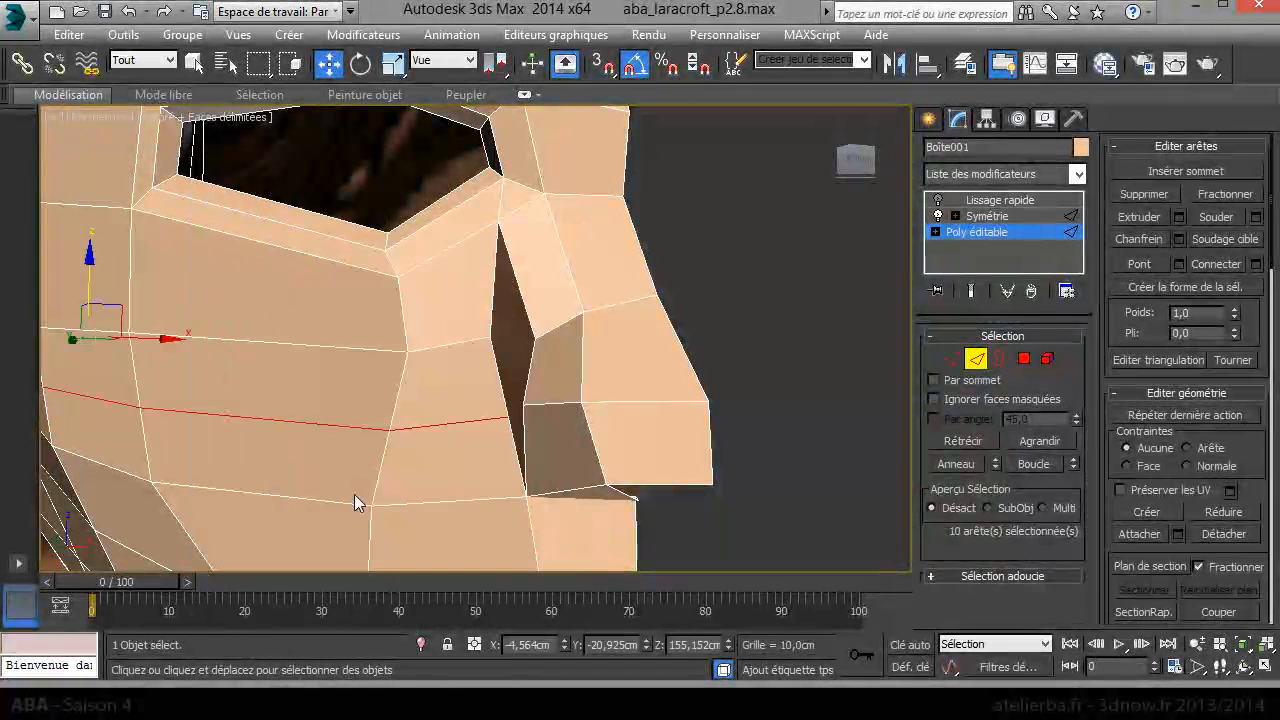
- Target-weld the nostril-wing vertex to the new cheek vertex and the cheek vertex above it to the nose-side vertex
{"action": "left_click", "coordinate": [951, 359]}
{"action": "right_click", "coordinate": [700, 392]}
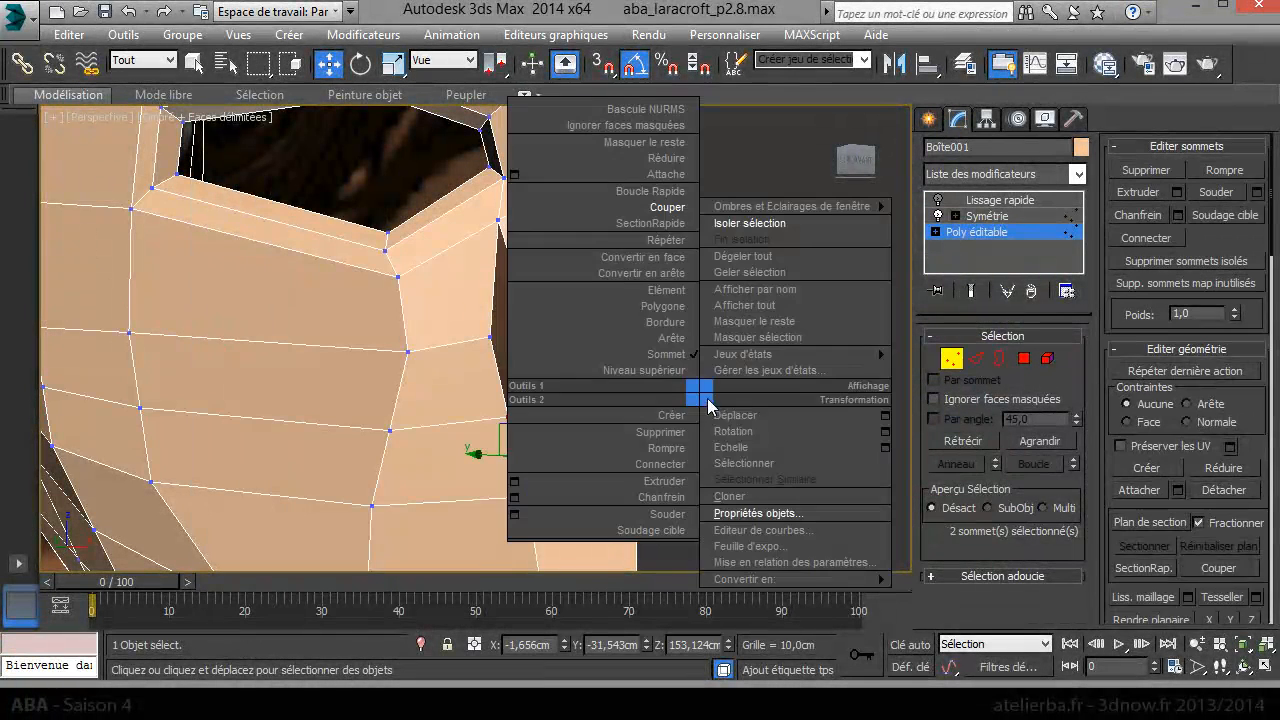
{"action": "left_click", "coordinate": [660, 530]}
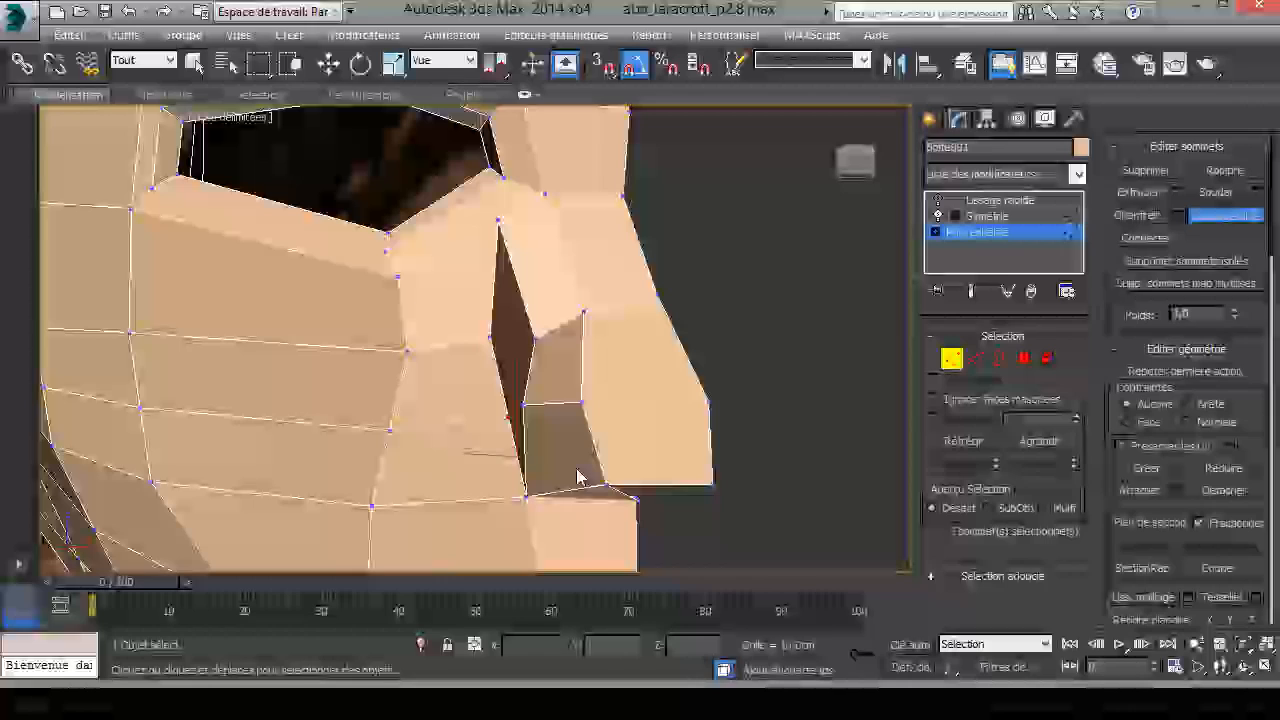
{"action": "left_click", "coordinate": [511, 416]}
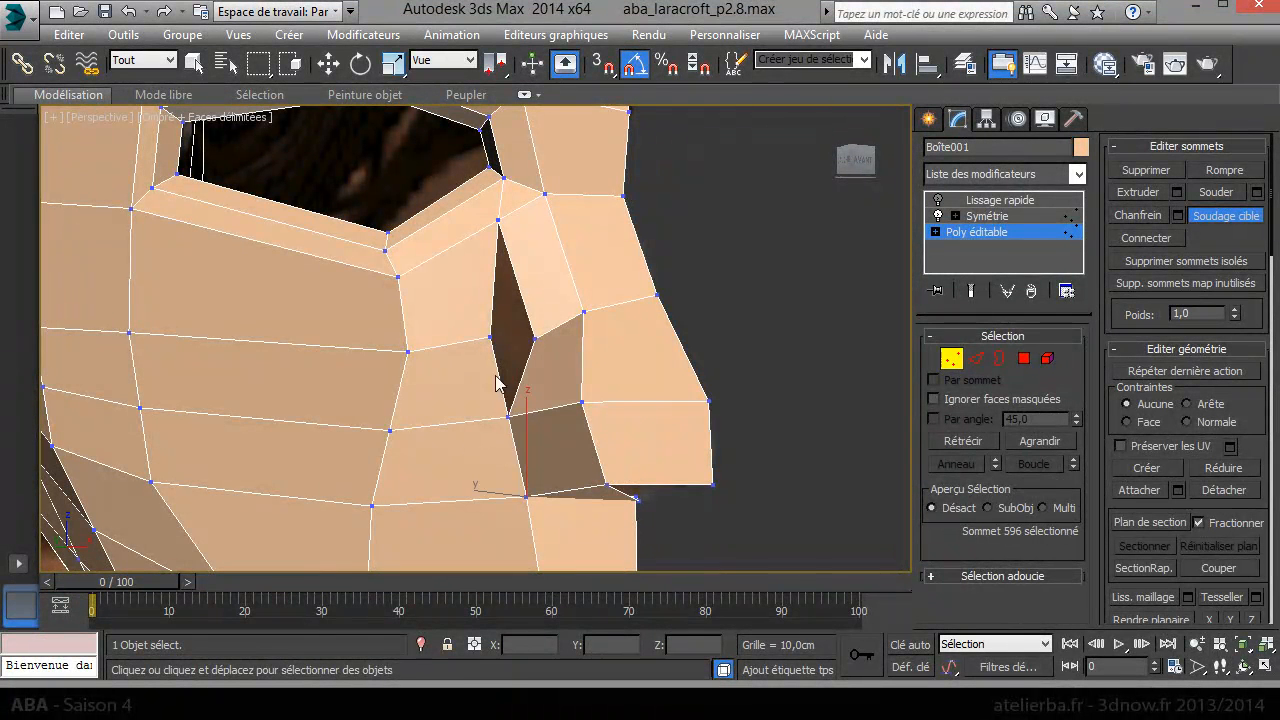
{"action": "left_click", "coordinate": [532, 339]}
- Enable the Lissage rapide modifier and show the mirrored, smoothed end result while editing the base mesh
{"action": "scroll", "coordinate": [649, 363], "scroll_direction": "down", "scroll_amount": 5}
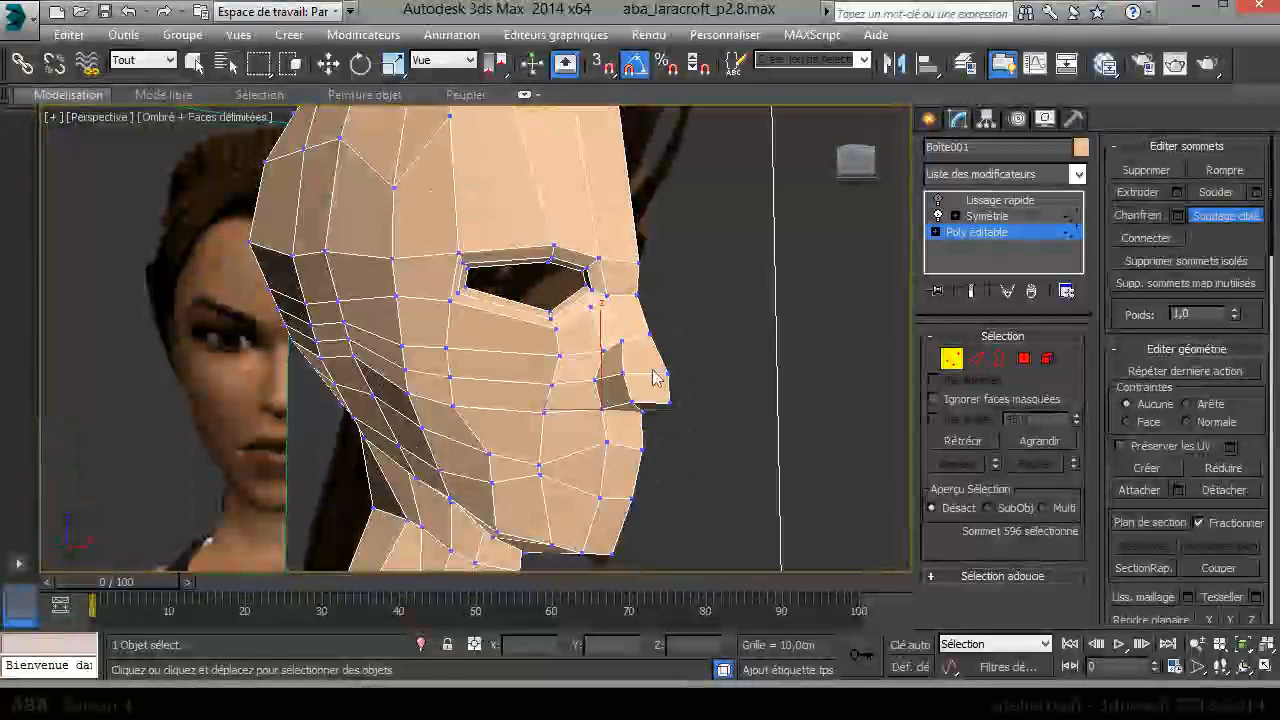
{"action": "mouse_move", "coordinate": [694, 386]}
{"action": "middle_mouse_down", "text": "alt"}
{"action": "mouse_move", "coordinate": [729, 349]}
{"action": "mouse_move", "coordinate": [709, 389]}
{"action": "middle_mouse_up", "text": "alt"}
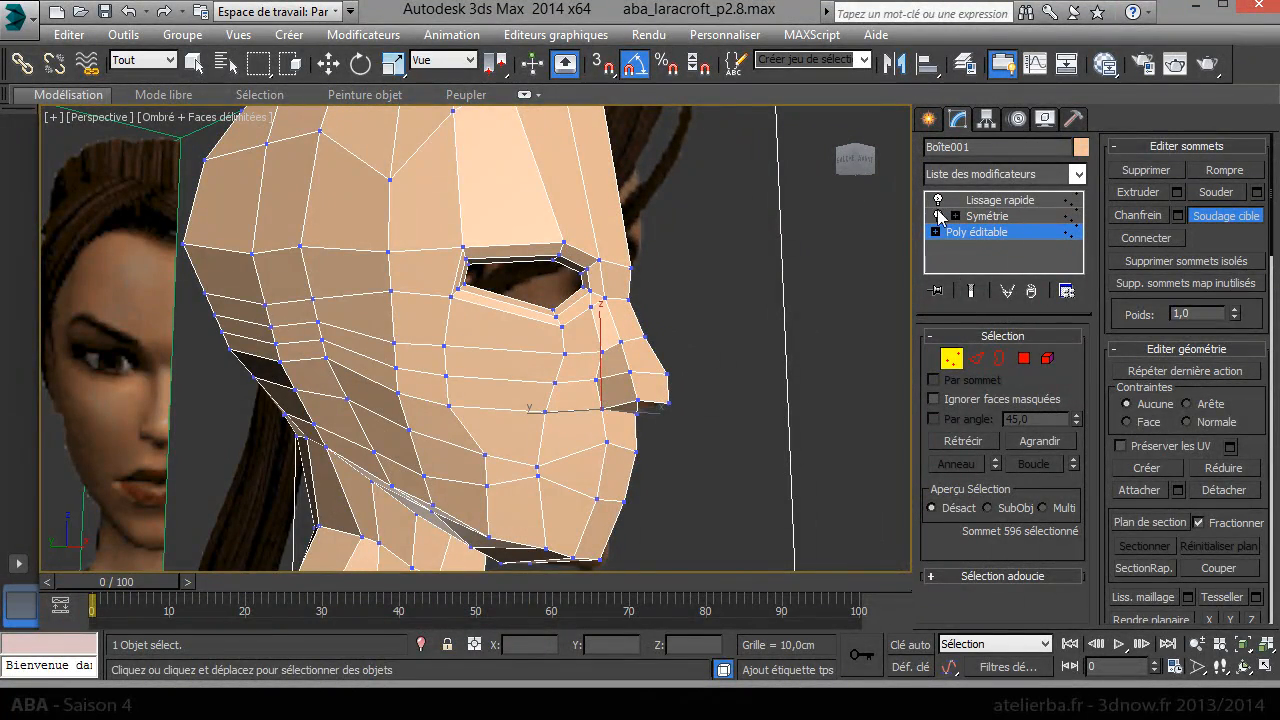
{"action": "left_click", "coordinate": [971, 290]}
{"action": "middle_click_drag", "start_coordinate": [718, 356], "coordinate": [571, 323], "text": "alt"}
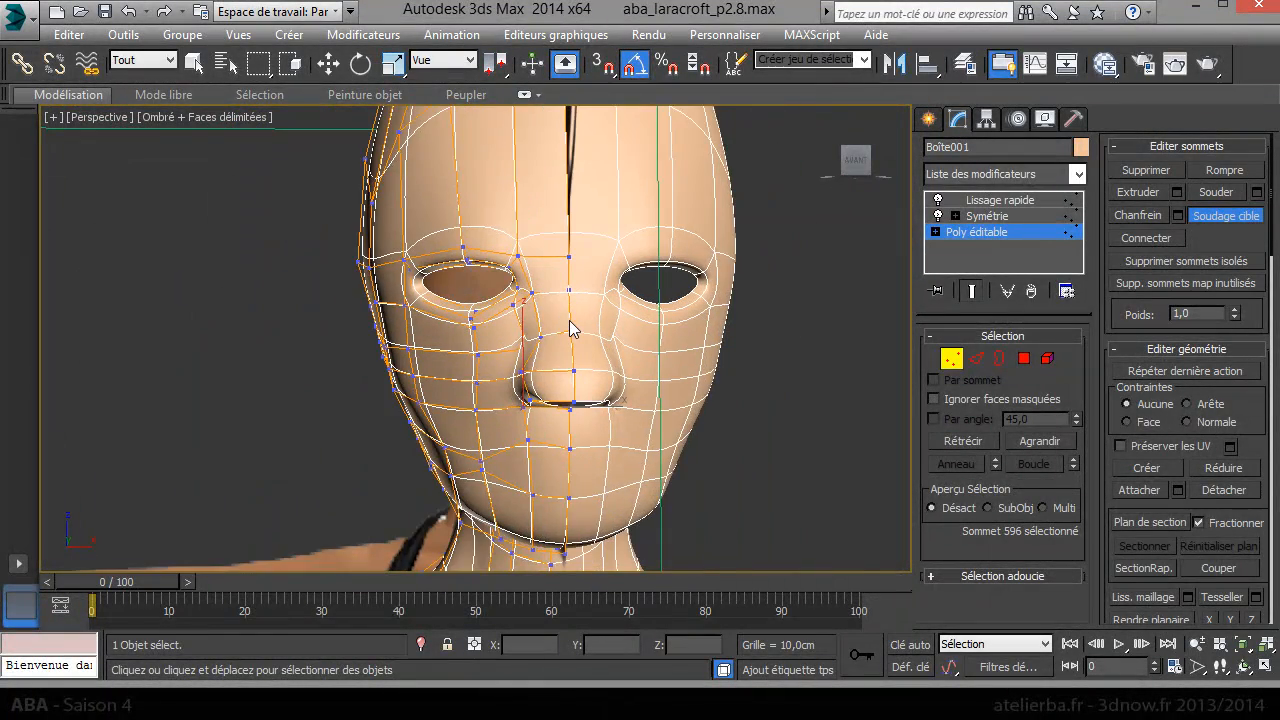
- Switch to the front view and make the head mesh see-through over the face reference
{"action": "scroll", "coordinate": [567, 327], "scroll_direction": "up", "scroll_amount": 3}
{"action": "key", "text": "f"}
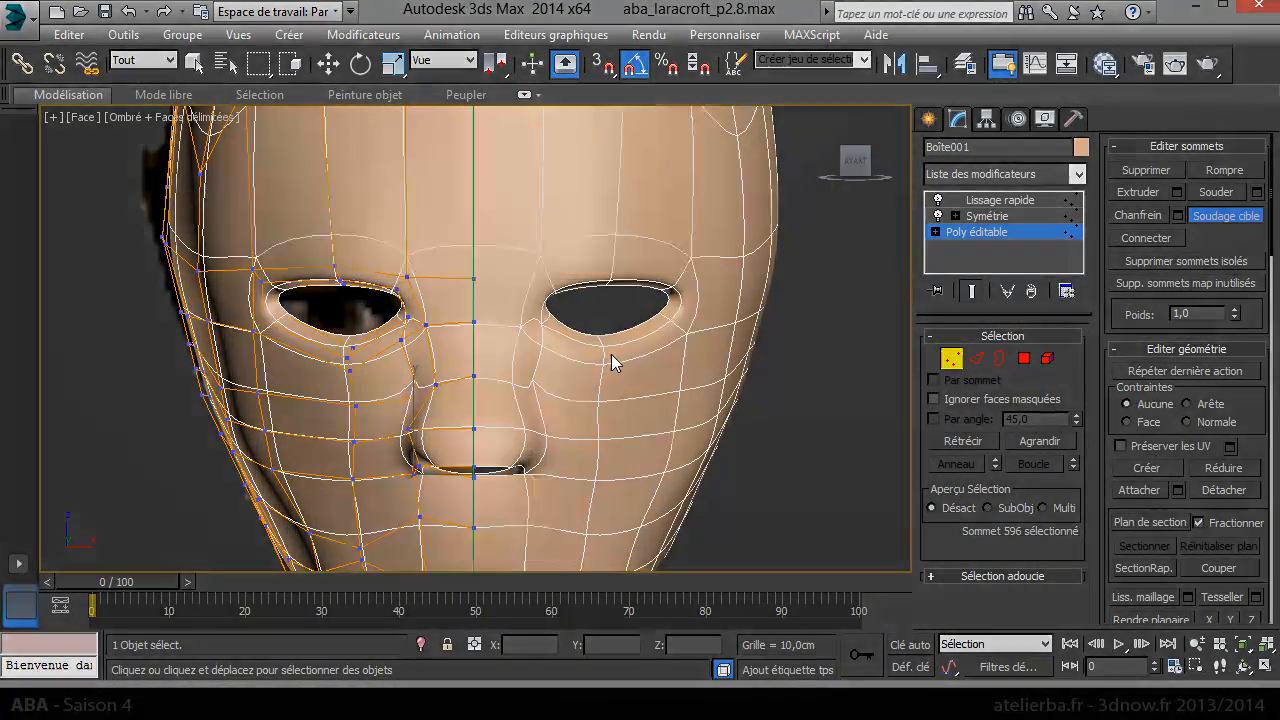
{"action": "key", "text": "super"}
{"action": "left_click", "coordinate": [218, 81]}
- Move the three vertices along the side of the nose bridge toward the midline and raise the lowest one level with its midline neighbour
{"action": "middle_click_drag", "start_coordinate": [567, 271], "coordinate": [588, 138]}
{"action": "scroll", "coordinate": [522, 188], "scroll_direction": "up", "scroll_amount": 4}
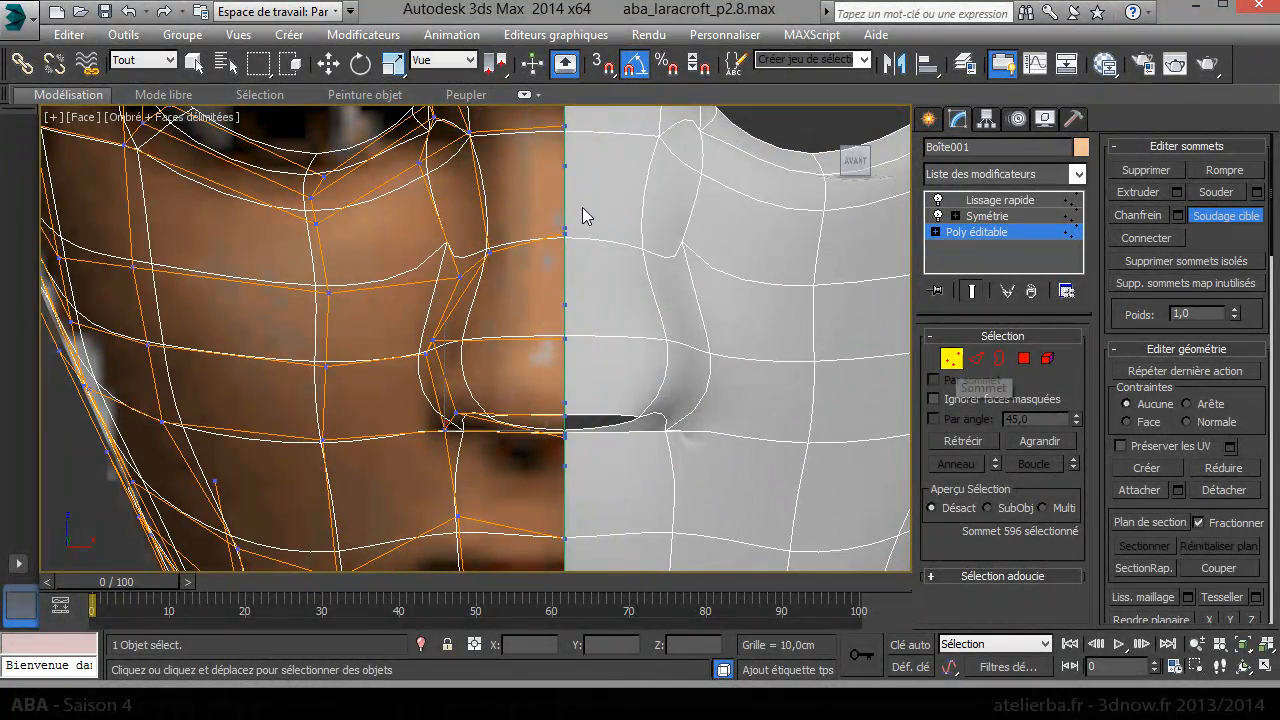
{"action": "middle_click_drag", "start_coordinate": [583, 212], "coordinate": [640, 420]}
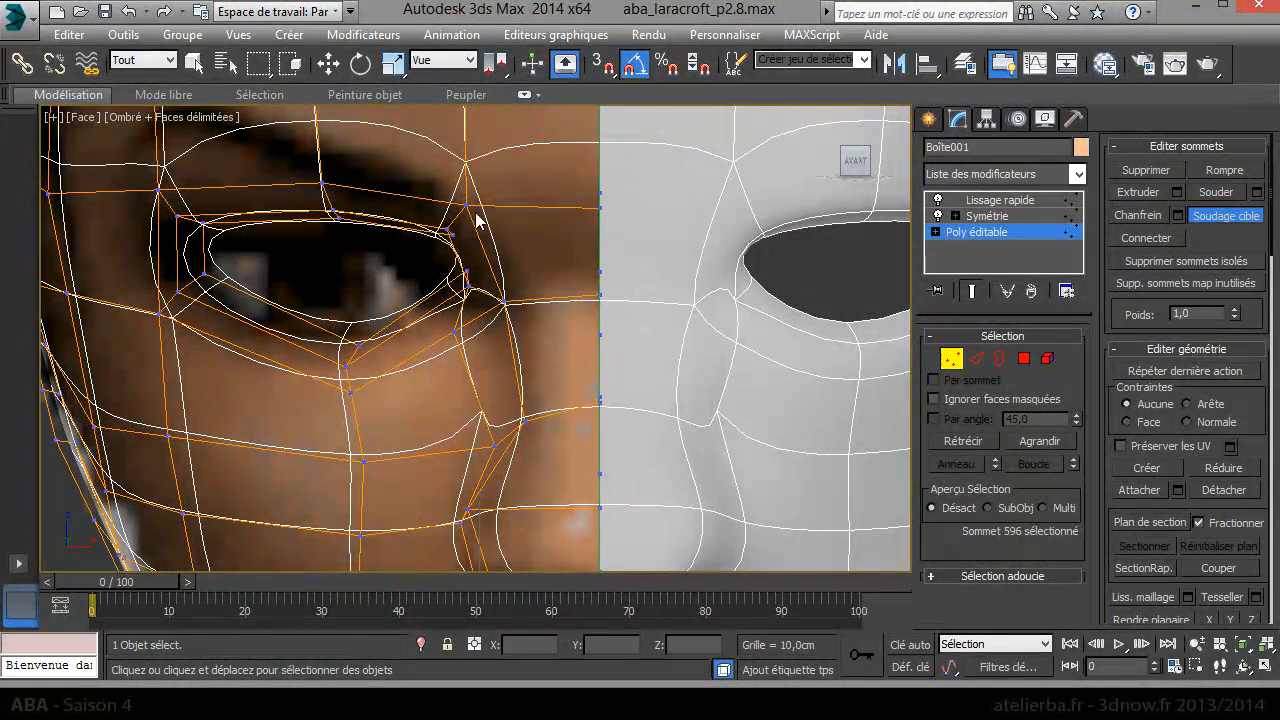
{"action": "key", "text": "w"}
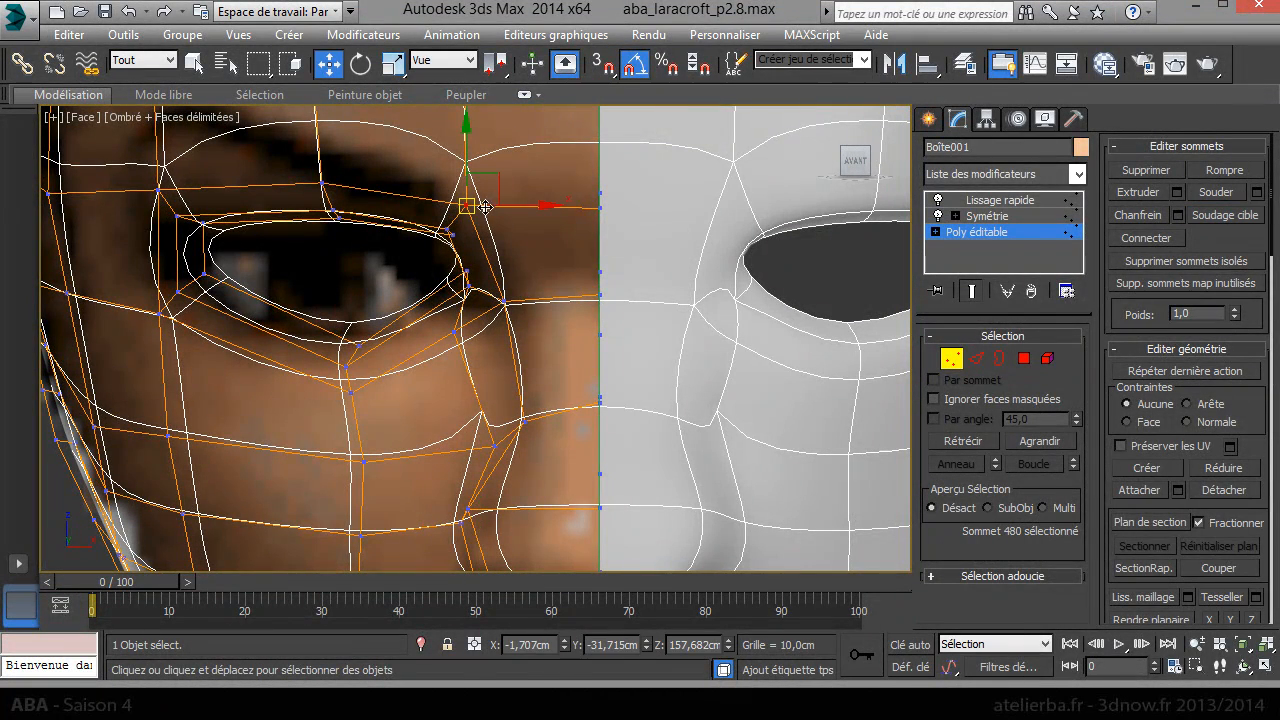
{"action": "left_click_drag", "start_coordinate": [512, 210], "coordinate": [559, 222]}
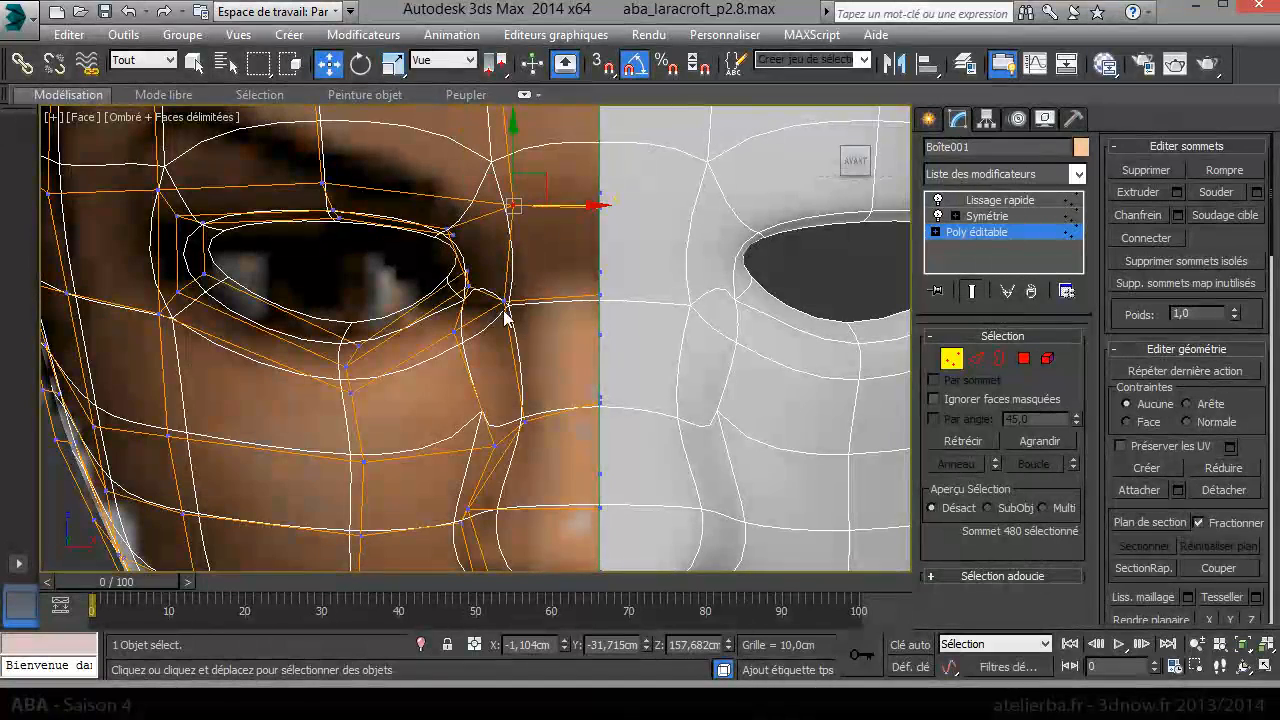
{"action": "left_click_drag", "start_coordinate": [562, 306], "coordinate": [601, 322]}
{"action": "left_click_drag", "start_coordinate": [578, 425], "coordinate": [618, 449]}
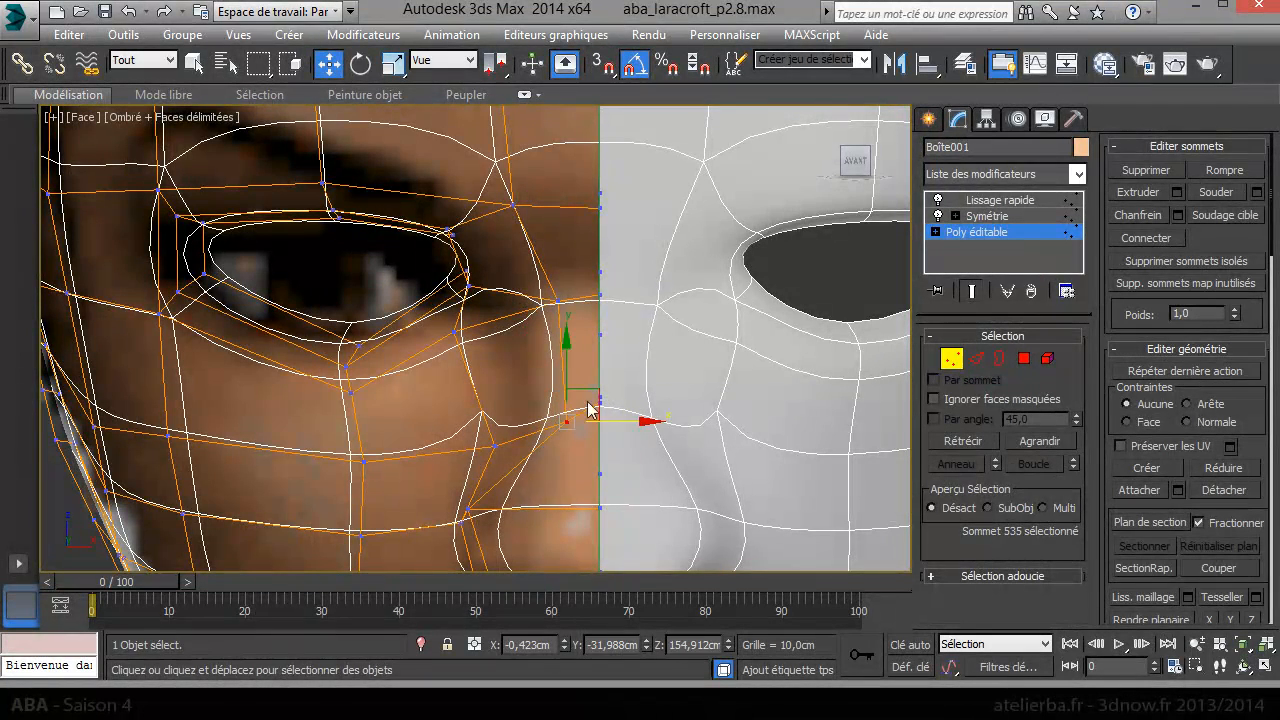
{"action": "left_click_drag", "start_coordinate": [566, 375], "coordinate": [563, 351]}
- Disable Lissage rapide and move the nose-tip side, nose-side and nostril-wing vertices inward to match the front reference
{"action": "middle_click_drag", "start_coordinate": [544, 456], "coordinate": [505, 387]}
{"action": "left_click", "coordinate": [449, 390]}
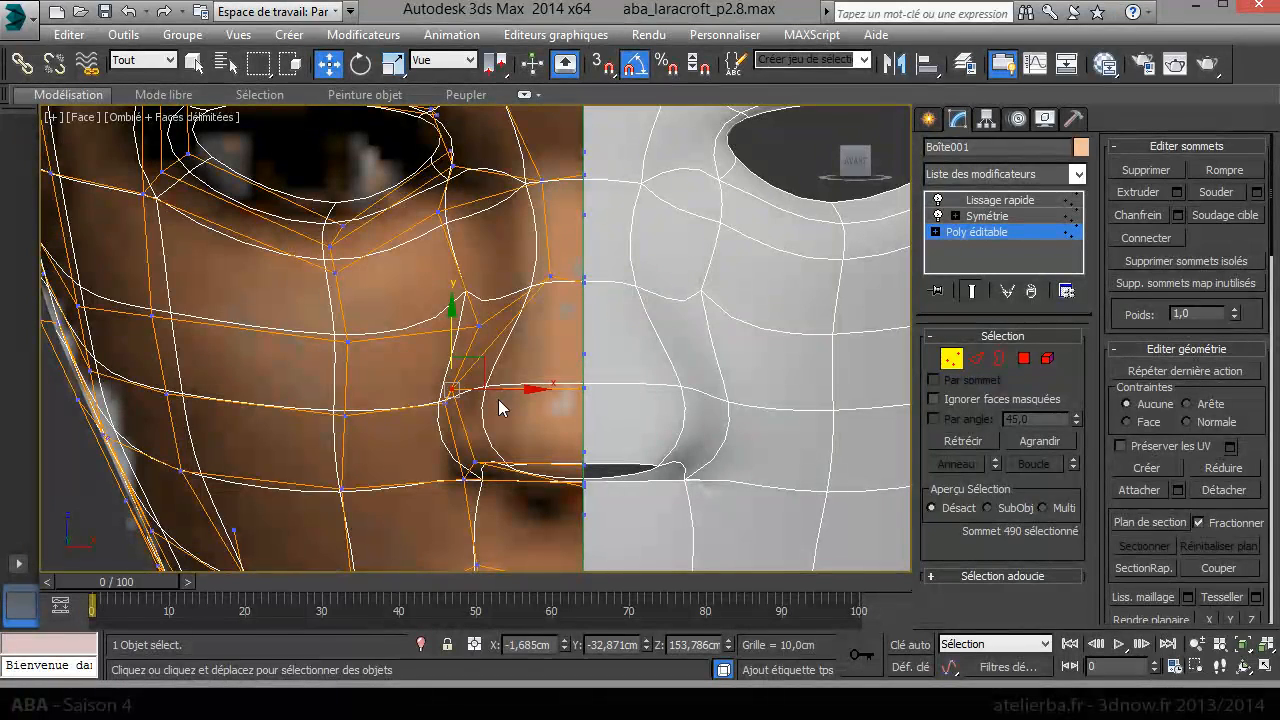
{"action": "left_click", "coordinate": [938, 200]}
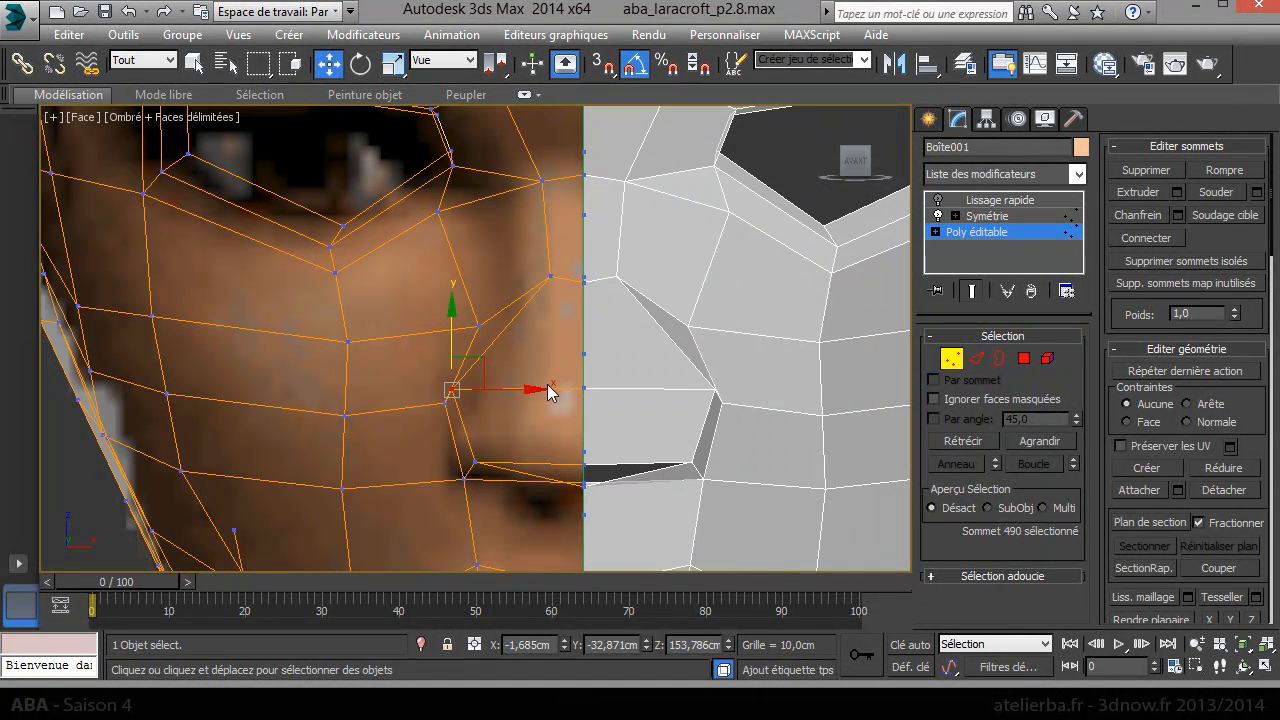
{"action": "left_click_drag", "start_coordinate": [526, 395], "coordinate": [609, 404]}
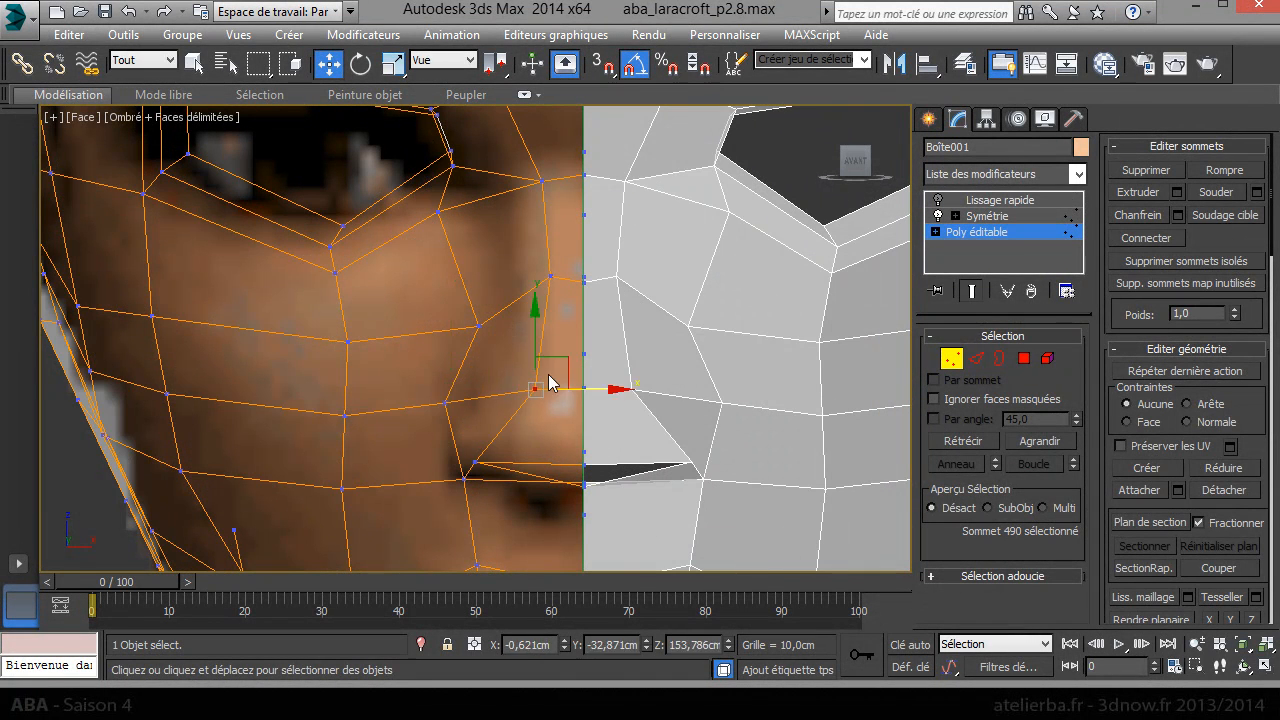
{"action": "left_click_drag", "start_coordinate": [514, 297], "coordinate": [542, 261]}
{"action": "left_click", "coordinate": [447, 401]}
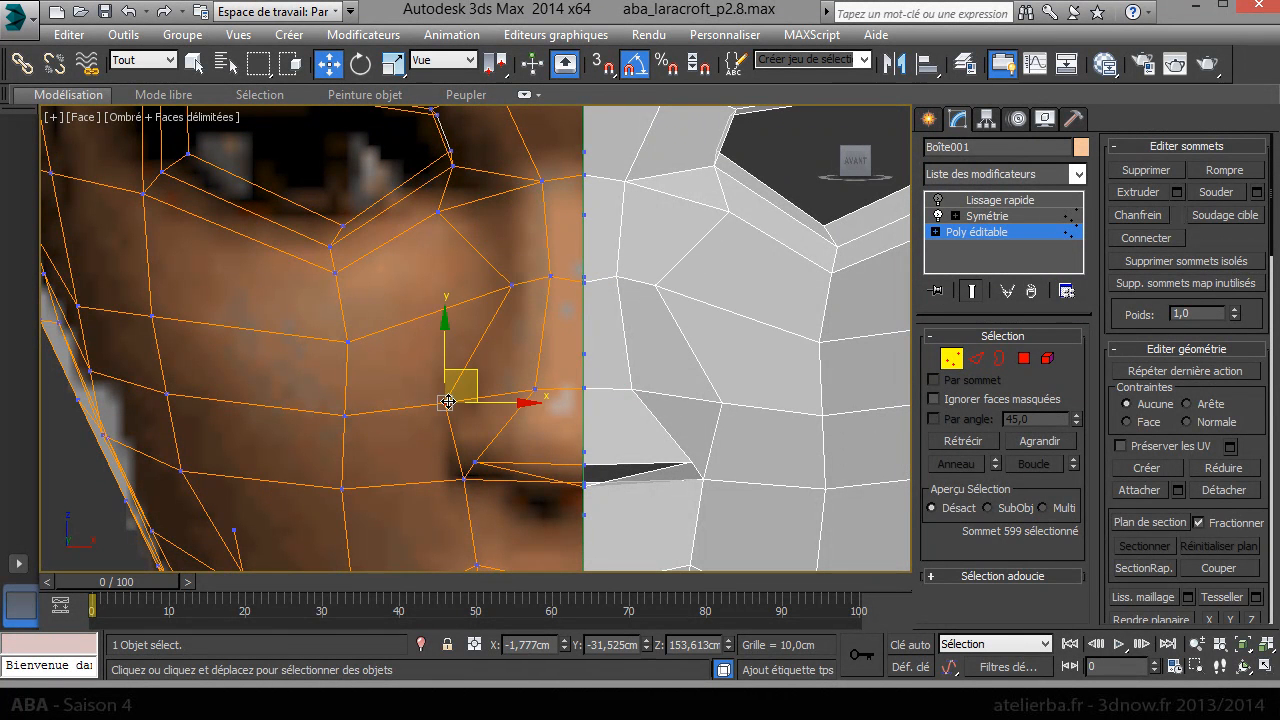
{"action": "left_click_drag", "start_coordinate": [488, 373], "coordinate": [544, 351]}
- Lower the duplicate nostril-corner vertex toward the upper lip and move the nose-underside vertex up toward the midline
{"action": "left_click", "coordinate": [463, 479]}
{"action": "left_click_drag", "start_coordinate": [480, 451], "coordinate": [497, 517]}
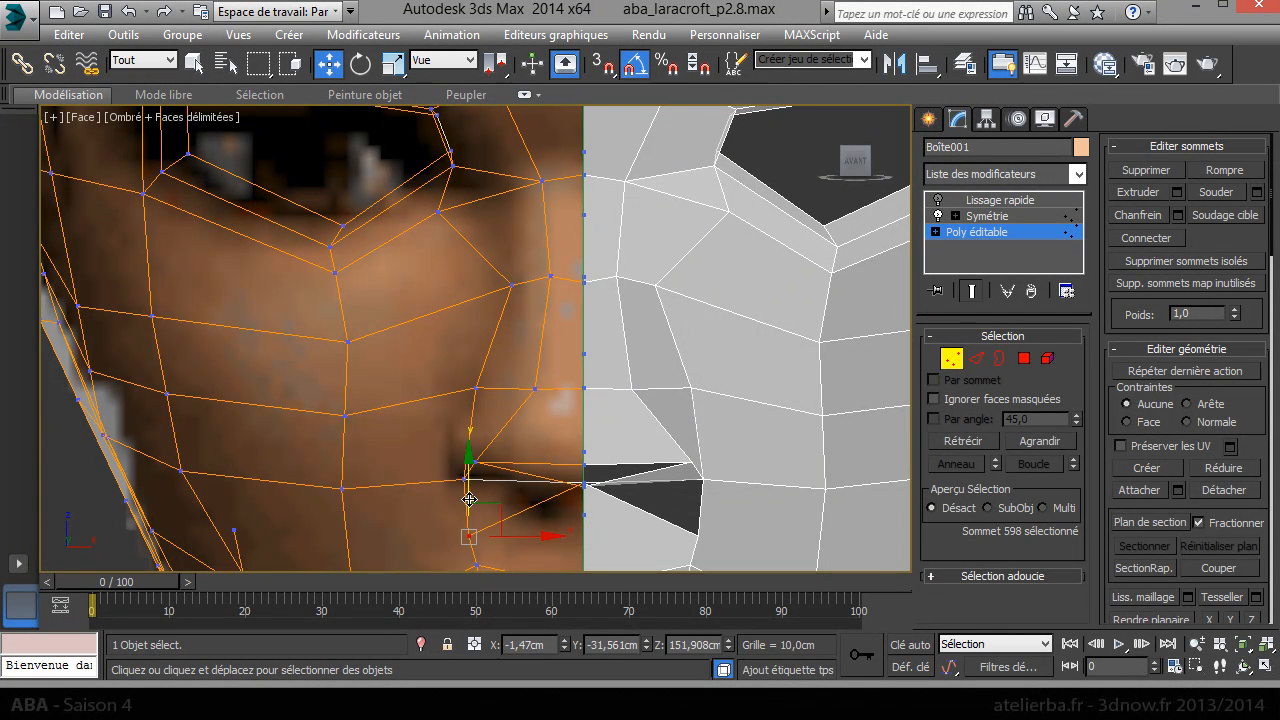
{"action": "left_click_drag", "start_coordinate": [494, 464], "coordinate": [554, 443]}
- In the perspective view, target-weld the upper-lip vertex below the nostril to the nostril-corner vertex to close the side gap
{"action": "middle_click_drag", "start_coordinate": [628, 410], "coordinate": [625, 338]}
{"action": "scroll", "coordinate": [622, 345], "scroll_direction": "up", "scroll_amount": 2}
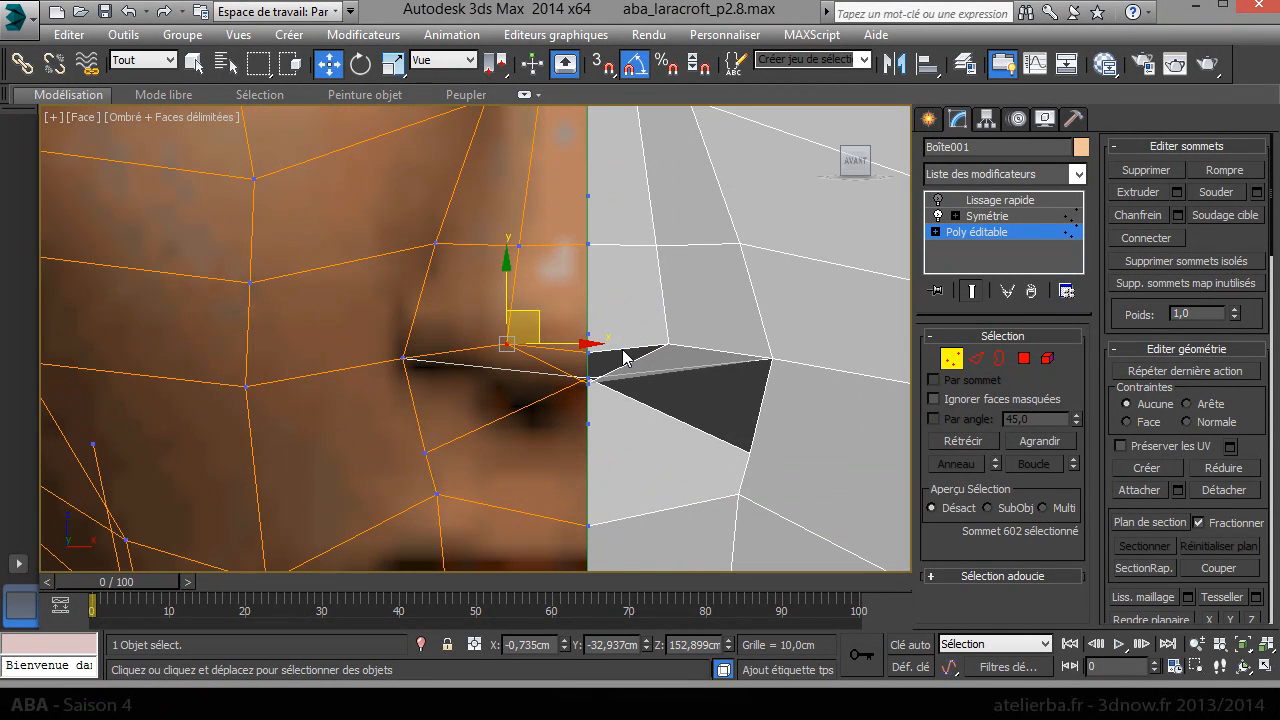
{"action": "key", "text": "p"}
{"action": "scroll", "coordinate": [601, 389], "scroll_direction": "down", "scroll_amount": 3}
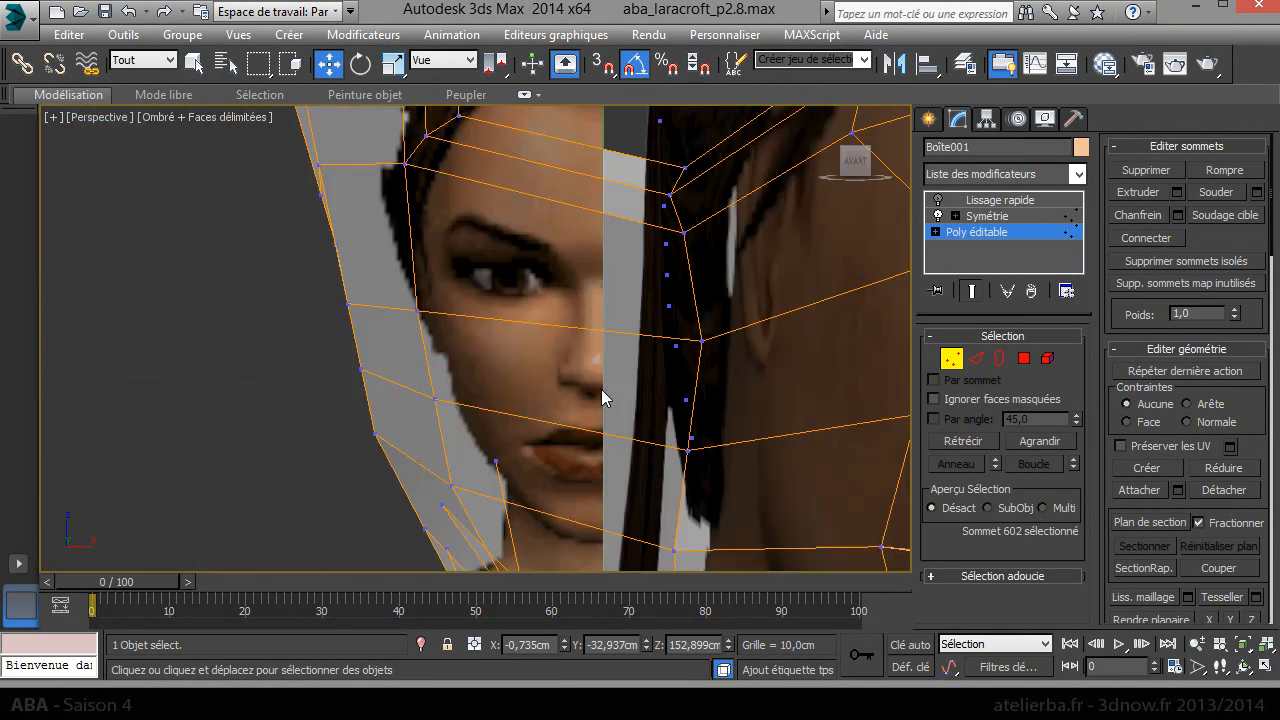
{"action": "scroll", "coordinate": [600, 382], "scroll_direction": "down", "scroll_amount": 4}
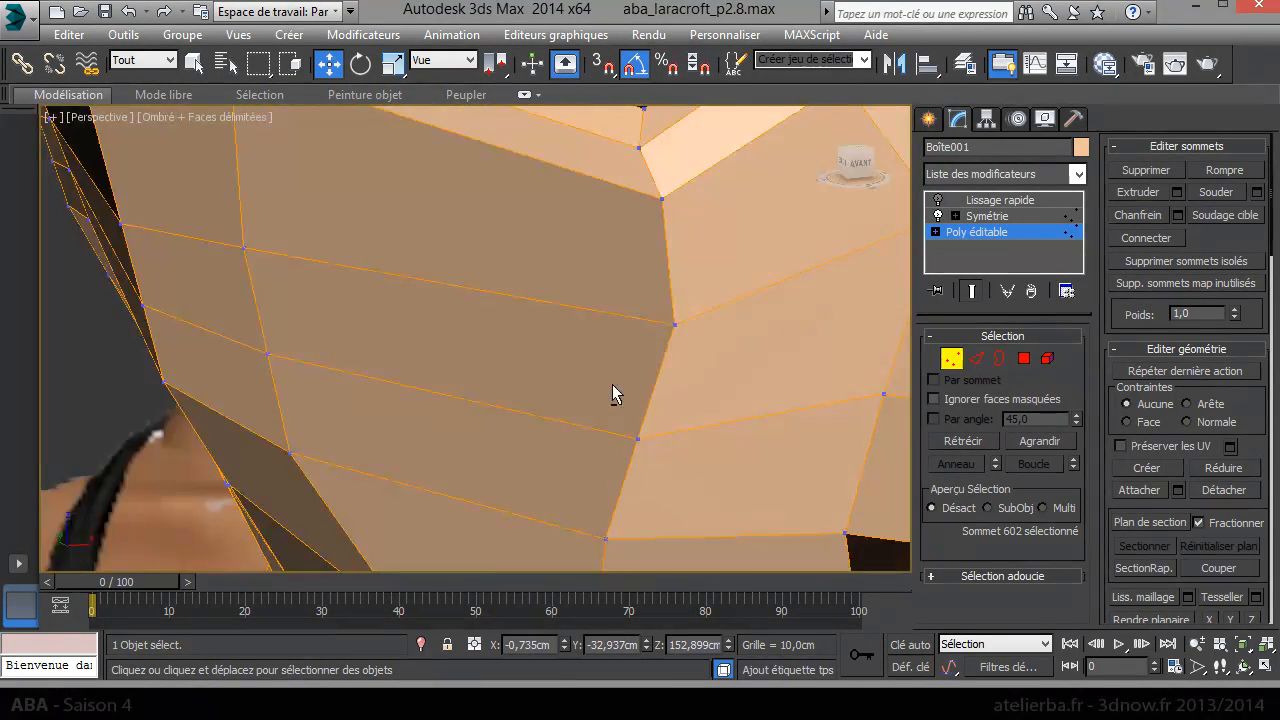
{"action": "scroll", "coordinate": [620, 323], "scroll_direction": "up", "scroll_amount": 2}
{"action": "scroll", "coordinate": [622, 323], "scroll_direction": "up", "scroll_amount": 3}
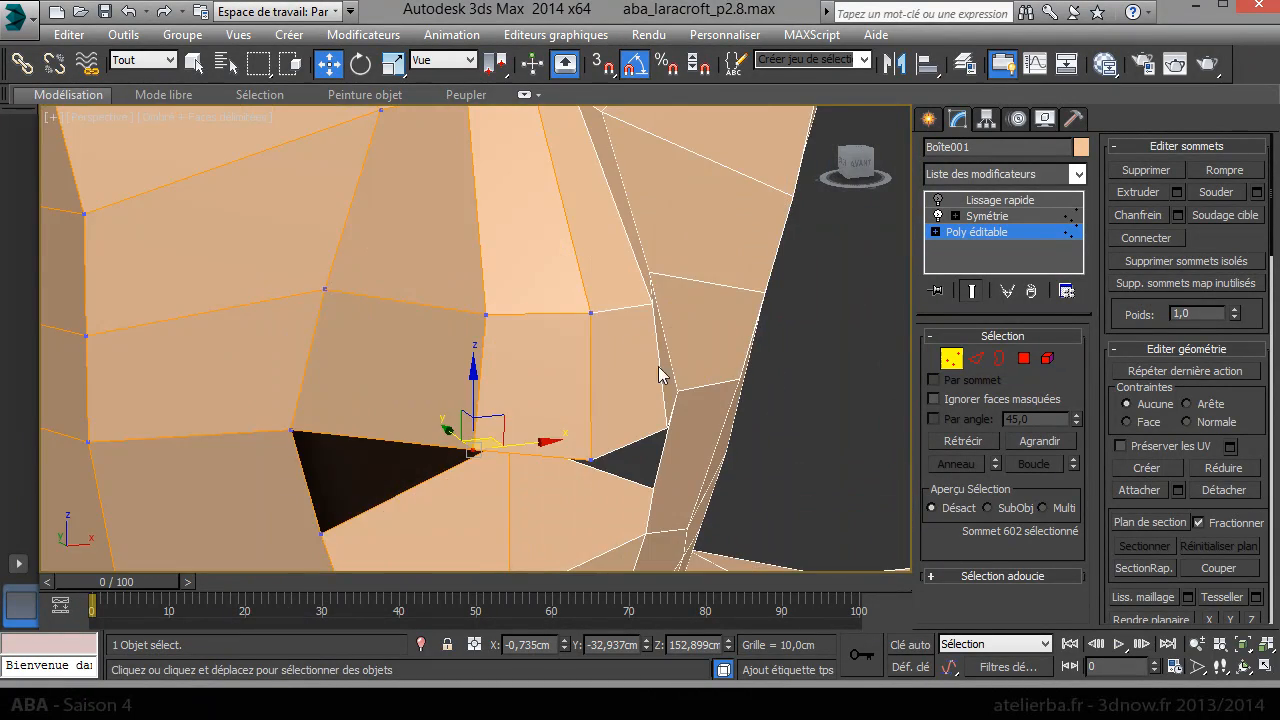
{"action": "scroll", "coordinate": [632, 389], "scroll_direction": "down", "scroll_amount": 3}
{"action": "middle_click_drag", "start_coordinate": [645, 360], "coordinate": [650, 262], "text": "alt"}
{"action": "scroll", "coordinate": [549, 440], "scroll_direction": "up", "scroll_amount": 4}
{"action": "middle_click_drag", "start_coordinate": [554, 461], "coordinate": [513, 441]}
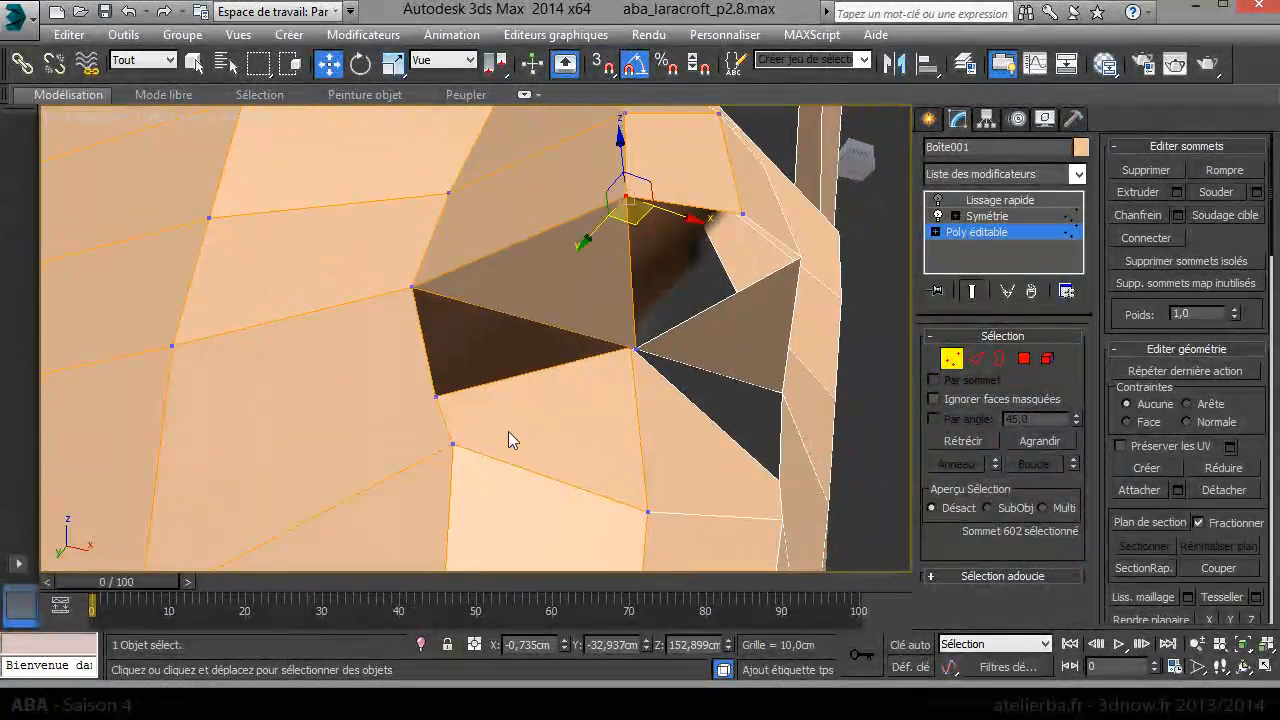
{"action": "right_click", "coordinate": [508, 394]}
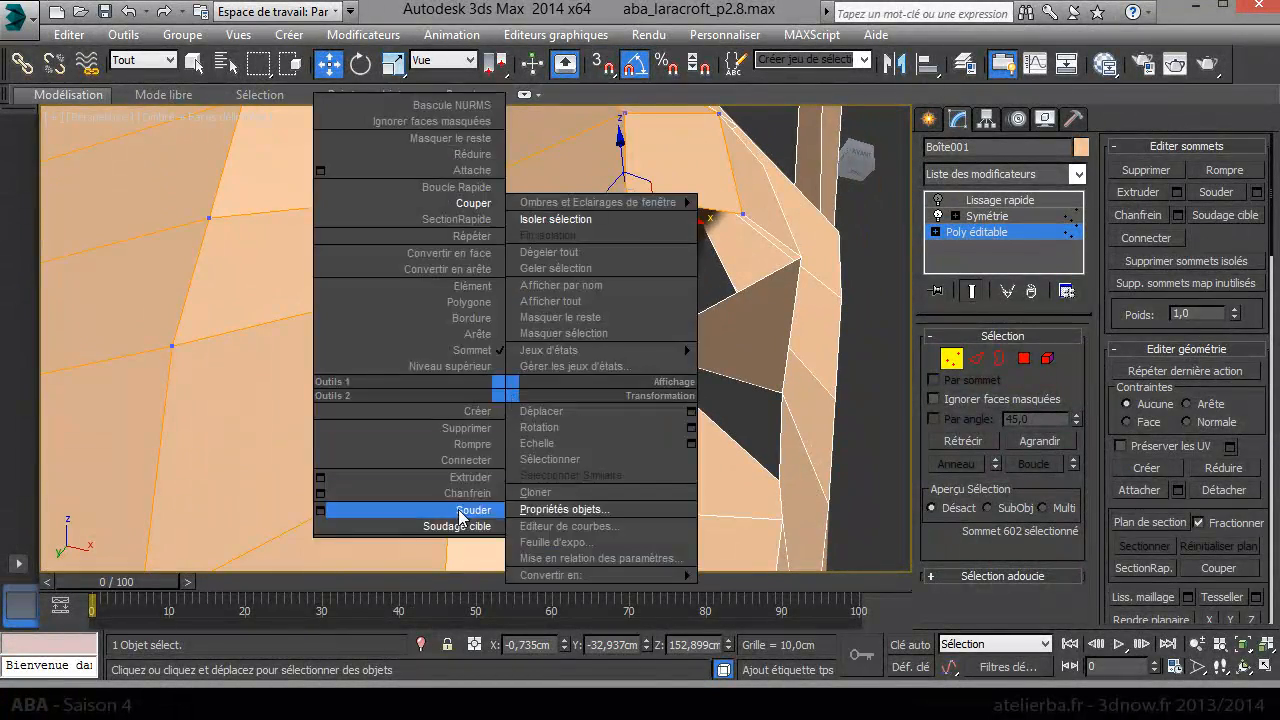
{"action": "left_click", "coordinate": [461, 528]}
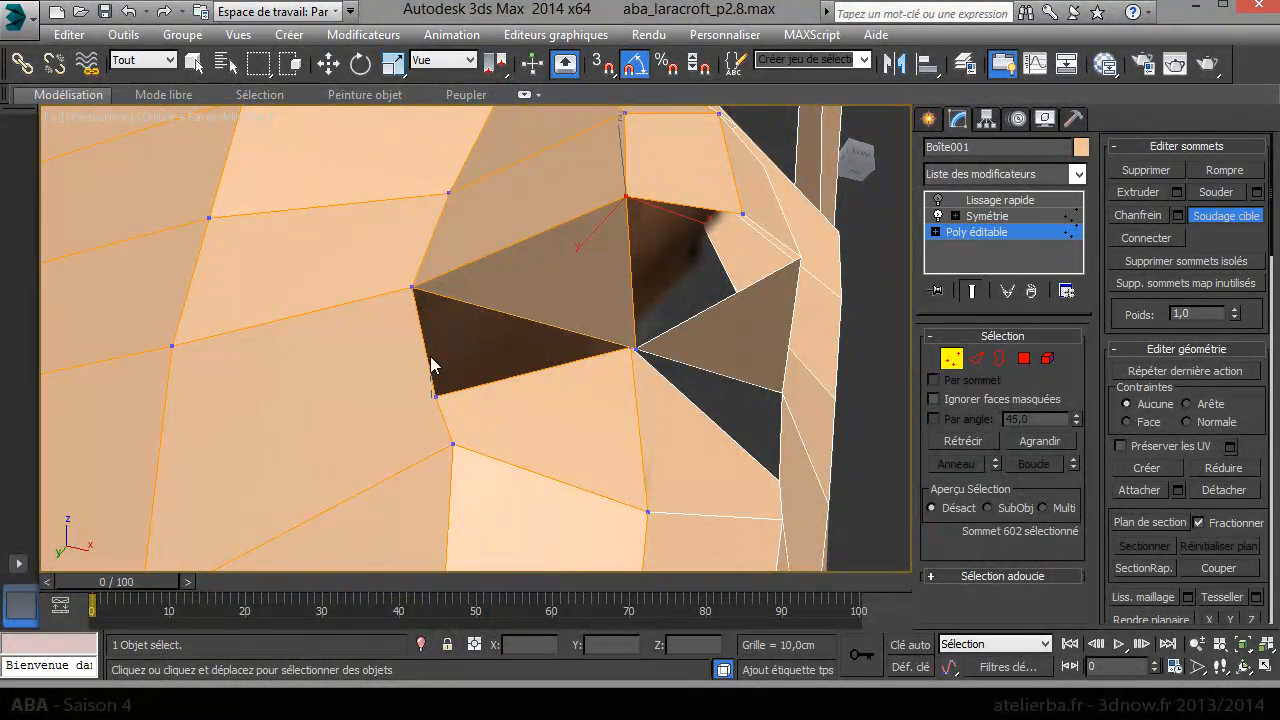
{"action": "left_click", "coordinate": [410, 288]}
- Delete the triangular polygon under the nose
{"action": "middle_click_drag", "start_coordinate": [664, 371], "coordinate": [745, 211], "text": "alt"}
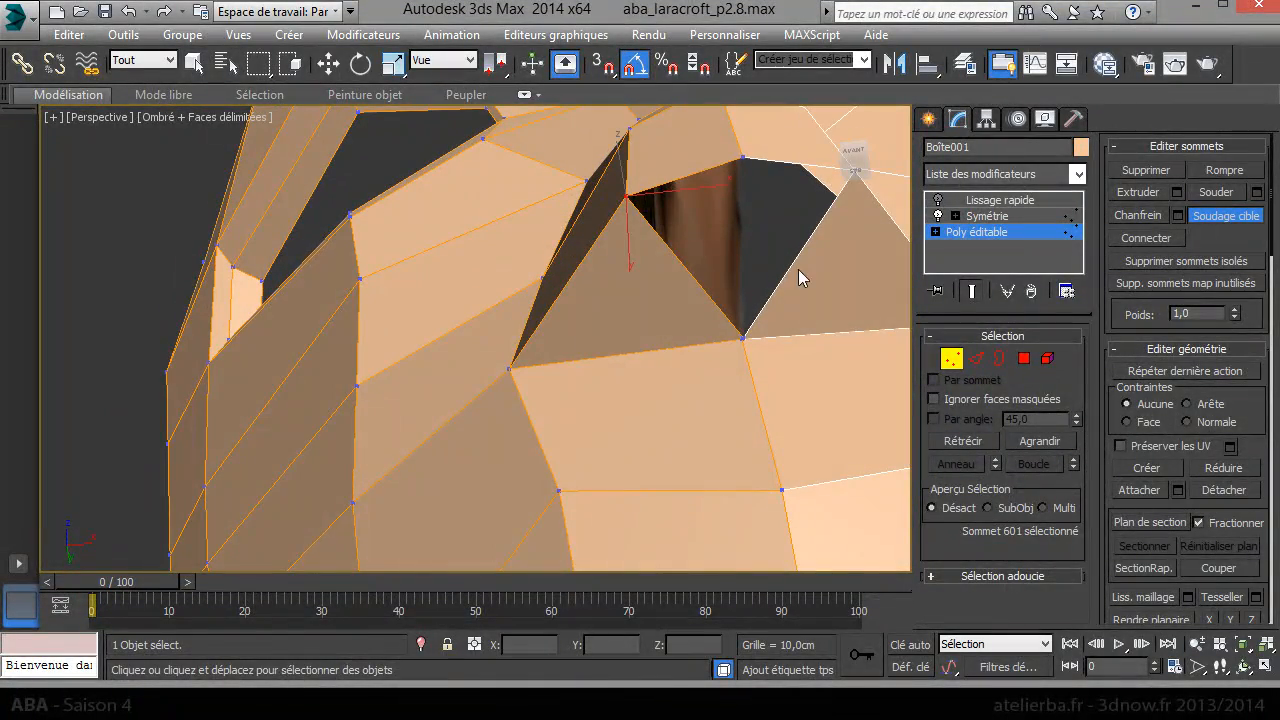
{"action": "left_click", "coordinate": [1024, 358]}
{"action": "left_click", "coordinate": [657, 290]}
{"action": "key", "text": "w"}
{"action": "key", "text": "Delete"}
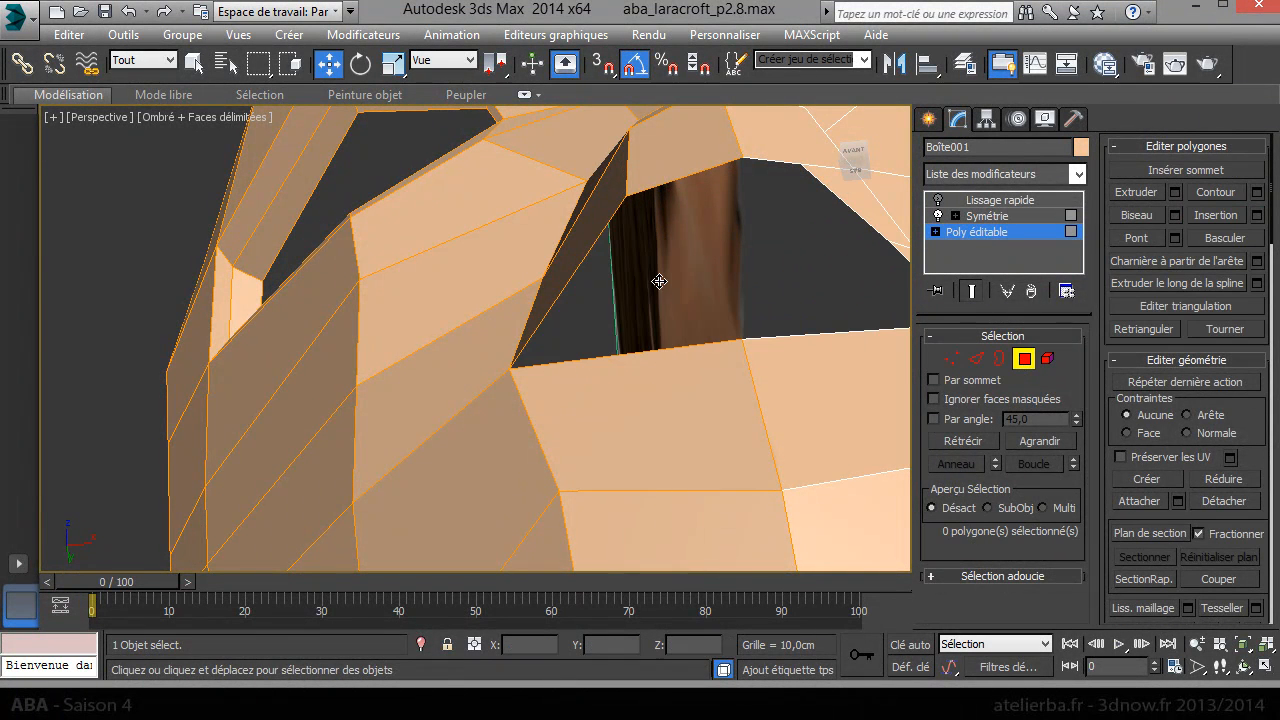
- Bridge the lower edge of the nose tip to the upper-lip edge to close the underside of the nose
{"action": "left_click", "coordinate": [976, 359]}
{"action": "left_click", "coordinate": [688, 182]}
{"action": "left_click", "coordinate": [678, 352], "text": "ctrl"}
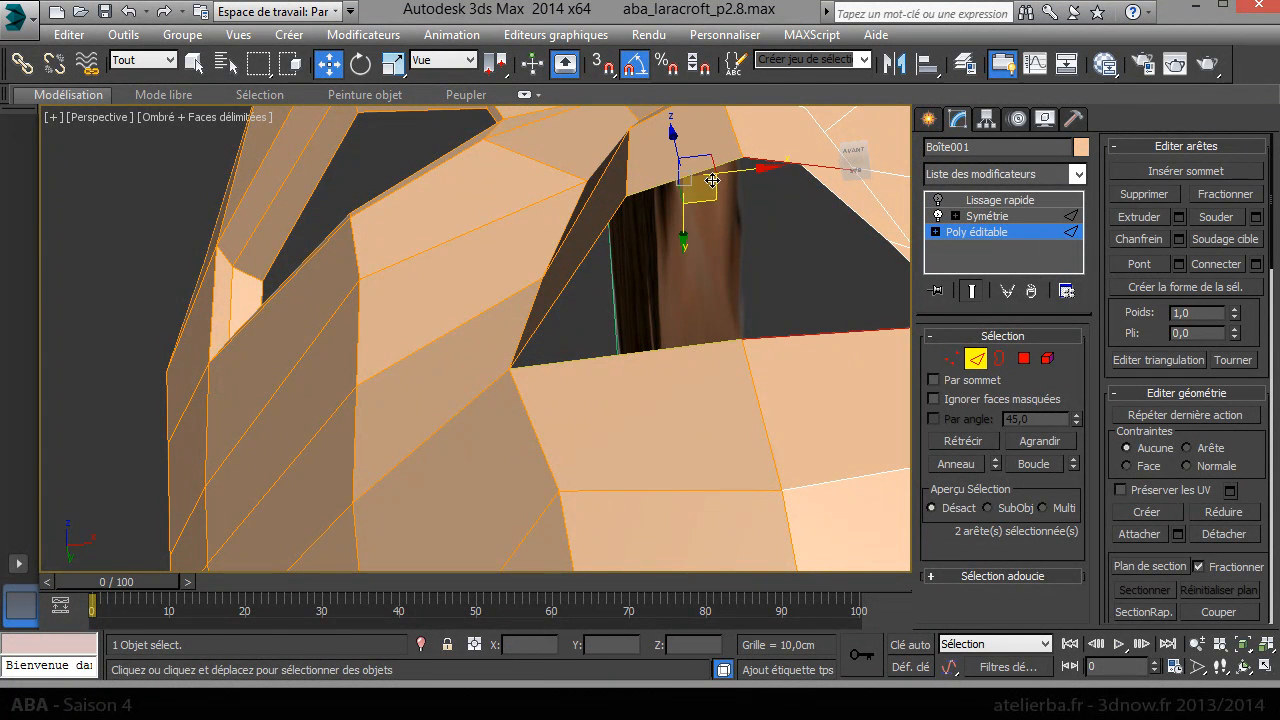
{"action": "left_click", "coordinate": [1139, 265]}
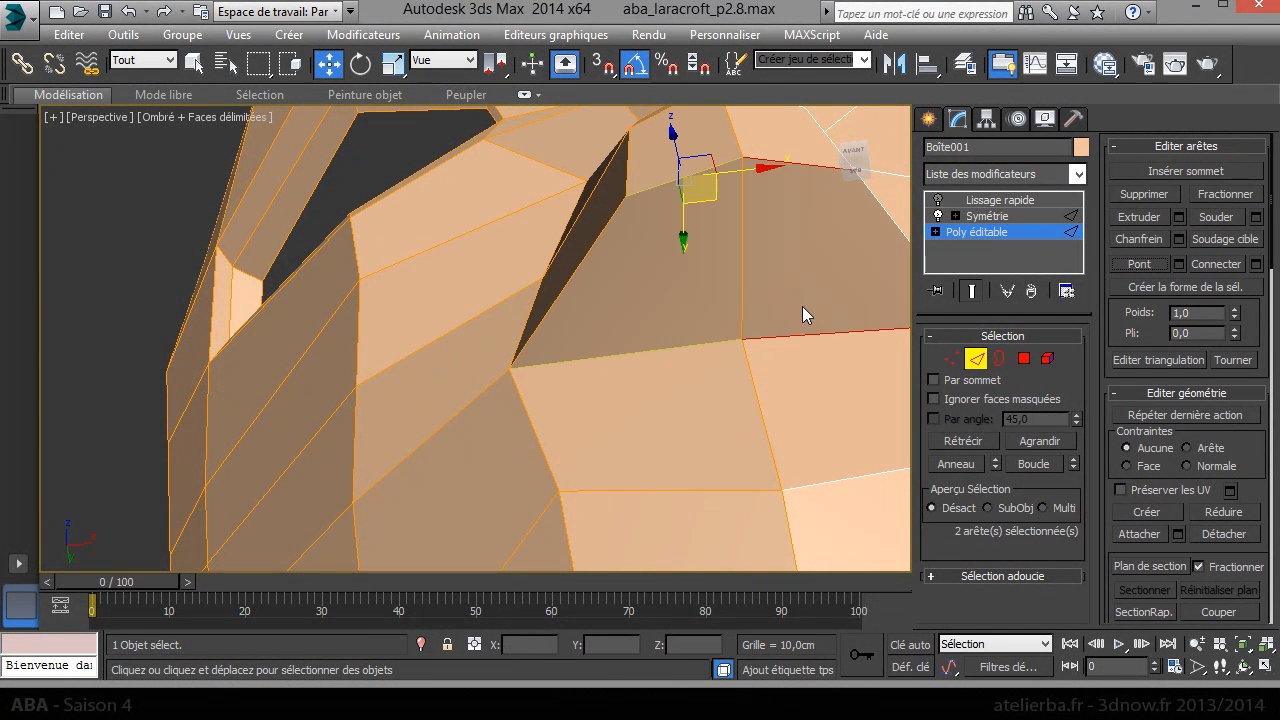
- Turn on the Lissage rapide modifier's display and examine the smoothed nose and face from the front and side
{"action": "scroll", "coordinate": [804, 304], "scroll_direction": "down", "scroll_amount": 8}
{"action": "middle_click_drag", "start_coordinate": [540, 268], "coordinate": [537, 563], "text": "alt"}
{"action": "scroll", "coordinate": [504, 415], "scroll_direction": "up", "scroll_amount": 5}
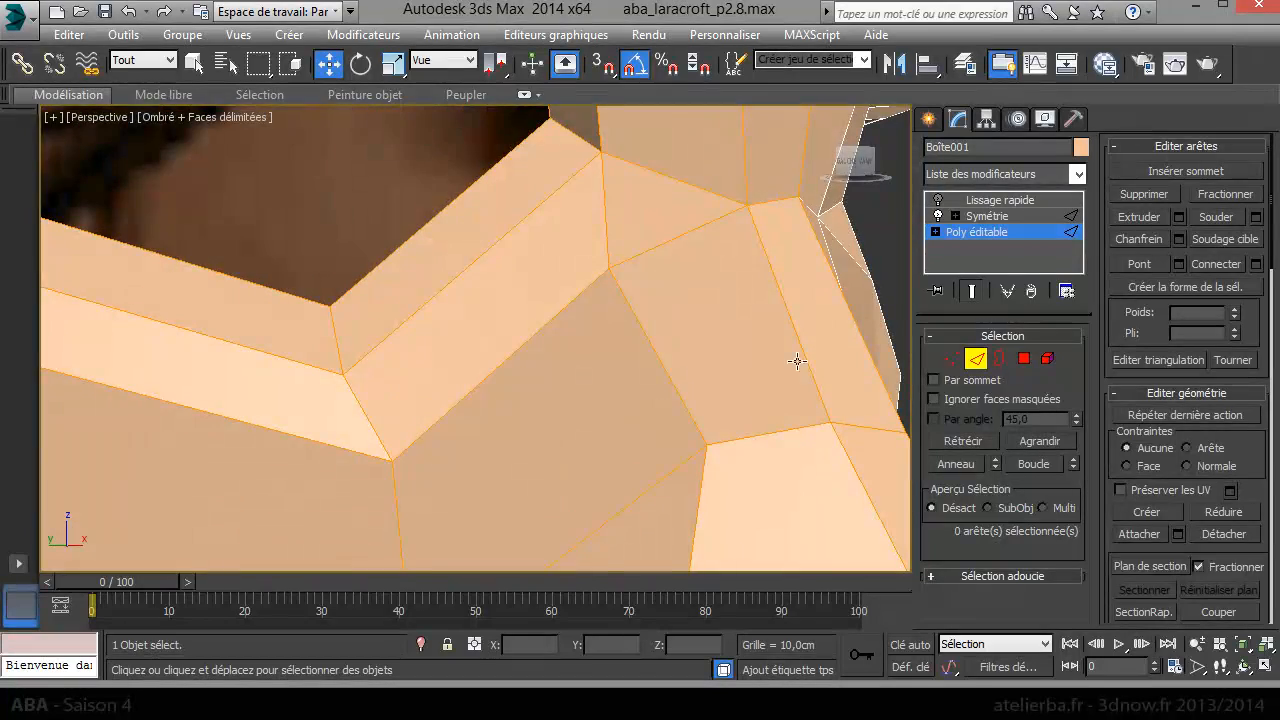
{"action": "scroll", "coordinate": [738, 370], "scroll_direction": "down", "scroll_amount": 5}
{"action": "middle_click_drag", "start_coordinate": [734, 366], "coordinate": [913, 297], "text": "alt"}
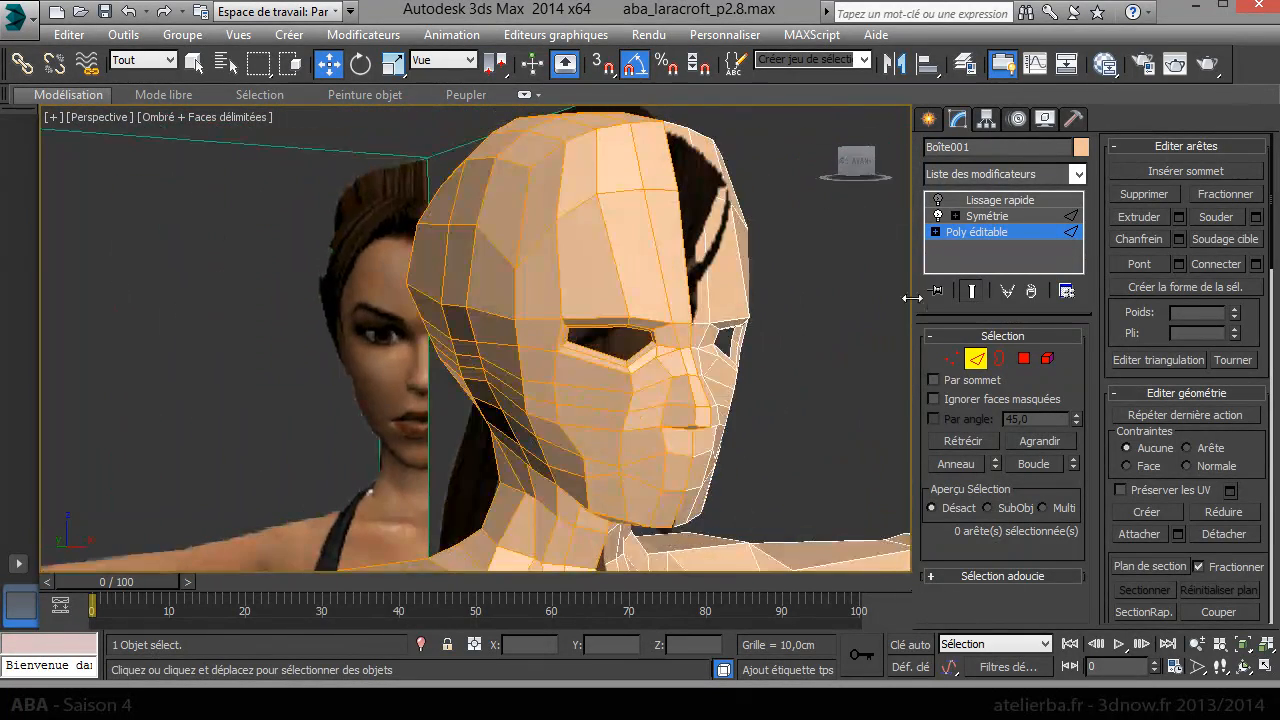
{"action": "left_click", "coordinate": [938, 200]}
{"action": "middle_click_drag", "start_coordinate": [789, 306], "coordinate": [631, 328], "text": "alt"}
{"action": "scroll", "coordinate": [642, 312], "scroll_direction": "up", "scroll_amount": 2}
{"action": "scroll", "coordinate": [642, 312], "scroll_direction": "down", "scroll_amount": 2}
{"action": "scroll", "coordinate": [631, 328], "scroll_direction": "up", "scroll_amount": 4}
{"action": "scroll", "coordinate": [755, 340], "scroll_direction": "down", "scroll_amount": 3}
- Lower the vertex between the lower eyelid and cheek, beside the nose, and push it back into the face along Y
{"action": "left_click", "coordinate": [951, 358]}
{"action": "middle_click_drag", "start_coordinate": [697, 340], "coordinate": [612, 382], "text": "alt"}
{"action": "mouse_move", "coordinate": [467, 336]}
{"action": "middle_mouse_down", "text": "alt"}
{"action": "mouse_move", "coordinate": [514, 334]}
{"action": "mouse_move", "coordinate": [472, 323]}
{"action": "middle_mouse_up", "text": "alt"}
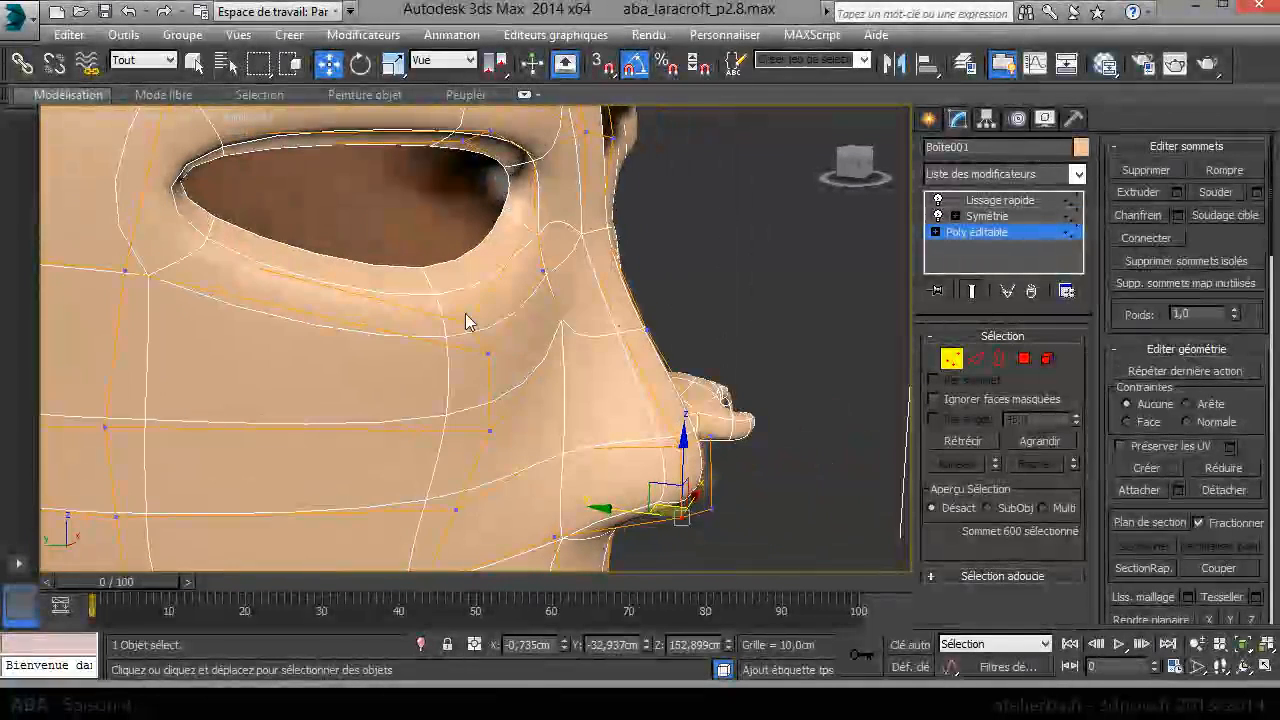
{"action": "left_click", "coordinate": [486, 356]}
{"action": "left_click_drag", "start_coordinate": [498, 320], "coordinate": [488, 350]}
{"action": "middle_click_drag", "start_coordinate": [530, 358], "coordinate": [446, 399], "text": "alt"}
{"action": "left_click_drag", "start_coordinate": [429, 384], "coordinate": [408, 385]}
{"action": "middle_click_drag", "start_coordinate": [494, 438], "coordinate": [515, 315], "text": "alt"}
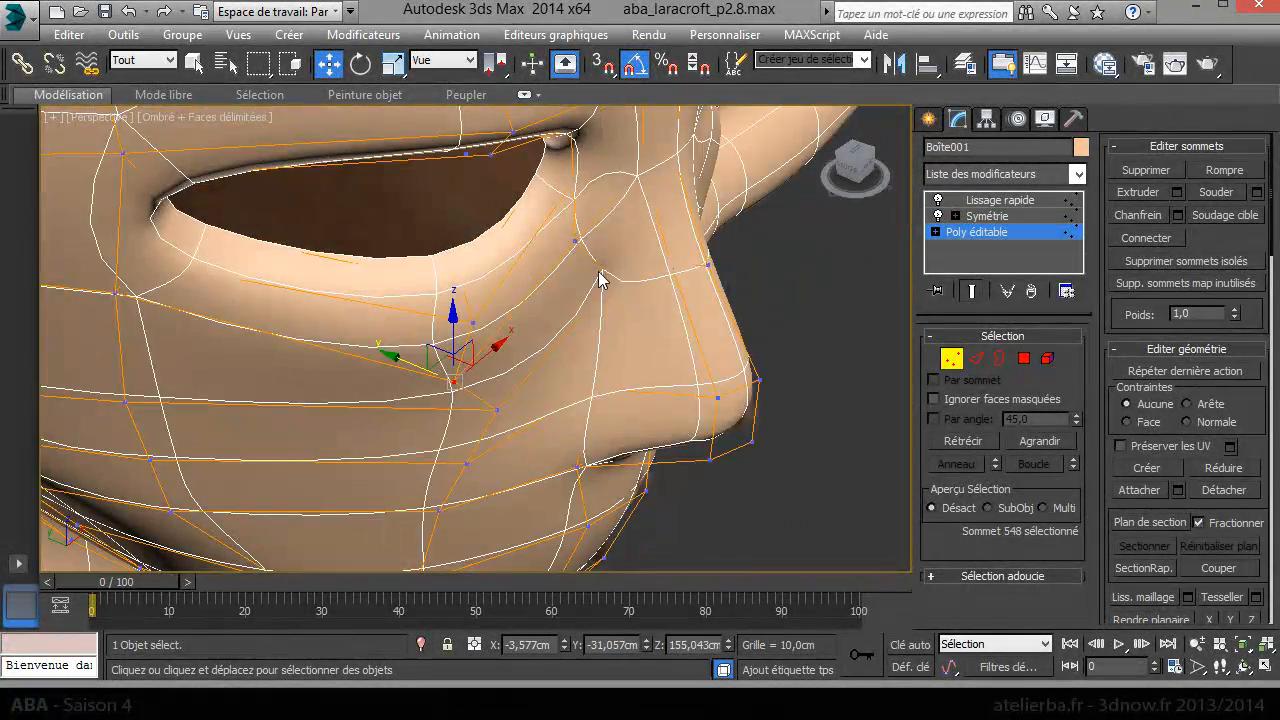
- Push the three vertices between the inner eye corner and nose back about 0.3 cm along Y, and push the vertex below the eyelid back too
{"action": "left_click_drag", "start_coordinate": [597, 266], "coordinate": [498, 206]}
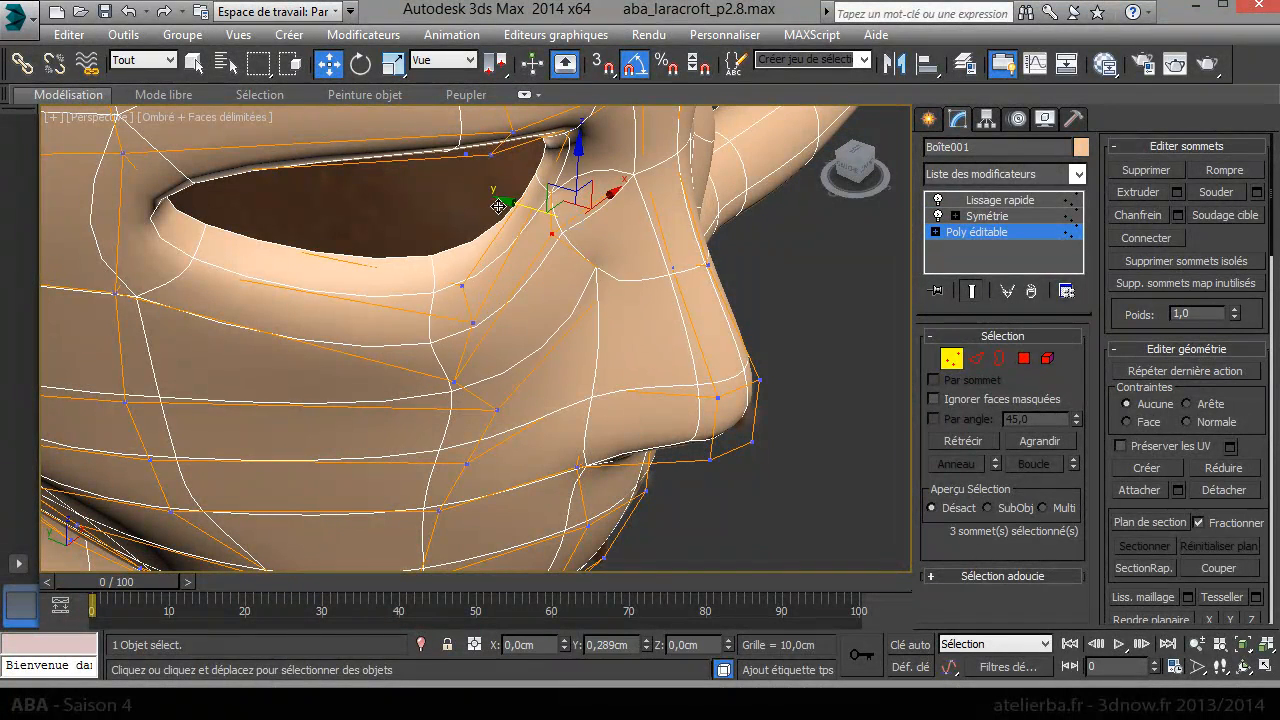
{"action": "left_click", "coordinate": [476, 323]}
{"action": "left_click_drag", "start_coordinate": [428, 305], "coordinate": [381, 289]}
- Shift the upper-cheek vertex under the eye outward, away from the nose, along X
{"action": "middle_click_drag", "start_coordinate": [451, 345], "coordinate": [314, 208], "text": "alt"}
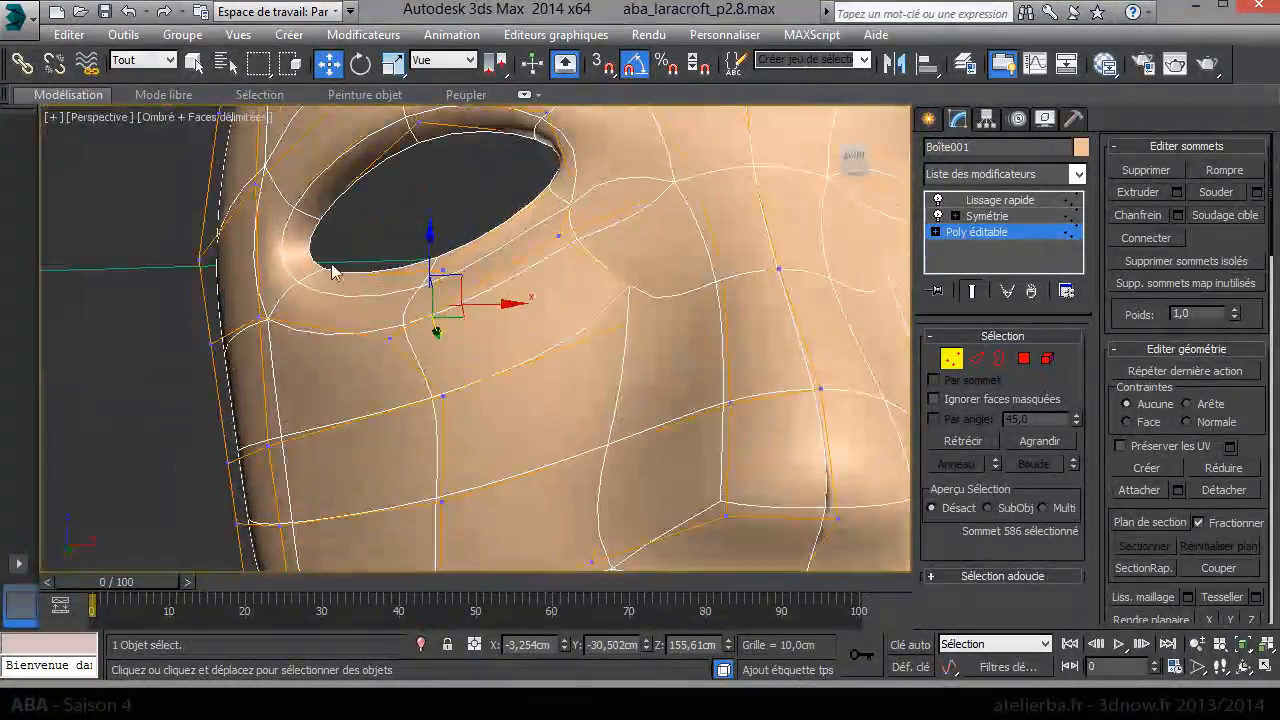
{"action": "left_click_drag", "start_coordinate": [494, 392], "coordinate": [423, 406]}
{"action": "scroll", "coordinate": [540, 435], "scroll_direction": "down", "scroll_amount": 6}
{"action": "scroll", "coordinate": [553, 428], "scroll_direction": "up", "scroll_amount": 8}
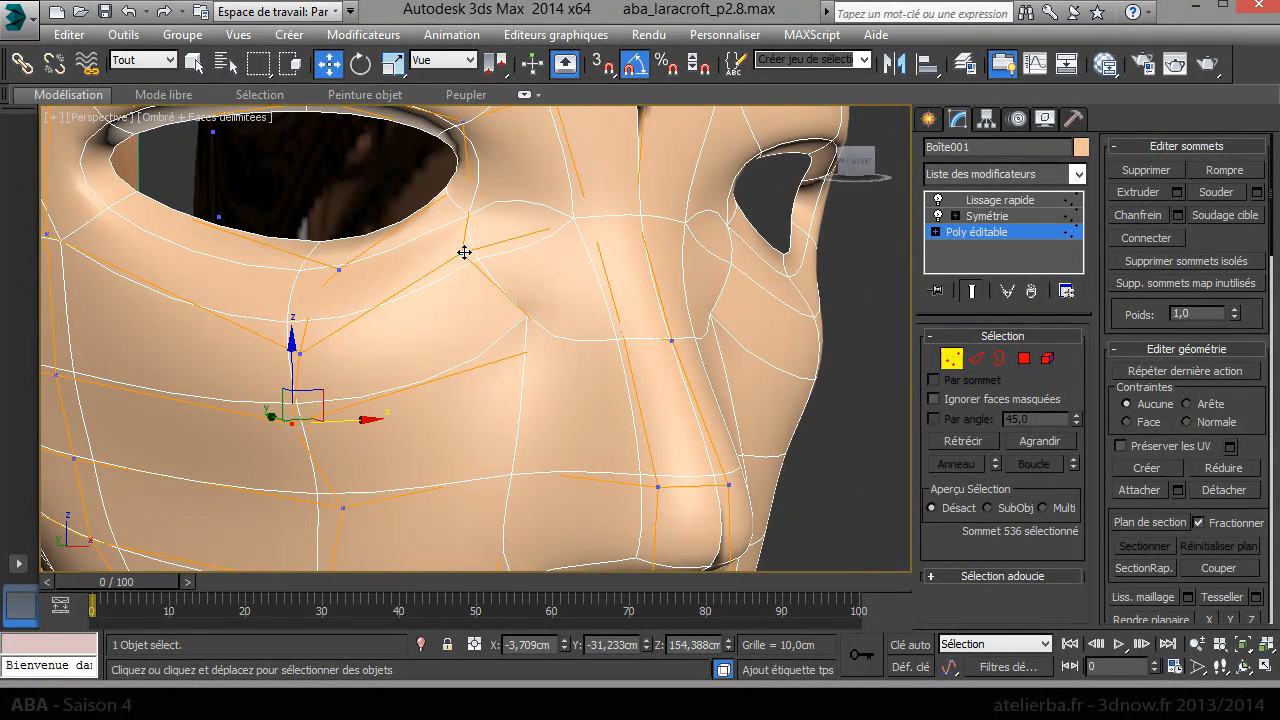
- Move the loose vertex beside the nose bridge about 0.69 cm along X and target-weld its unwelded duplicate to it, closing the hole
{"action": "left_click_drag", "start_coordinate": [507, 258], "coordinate": [562, 263]}
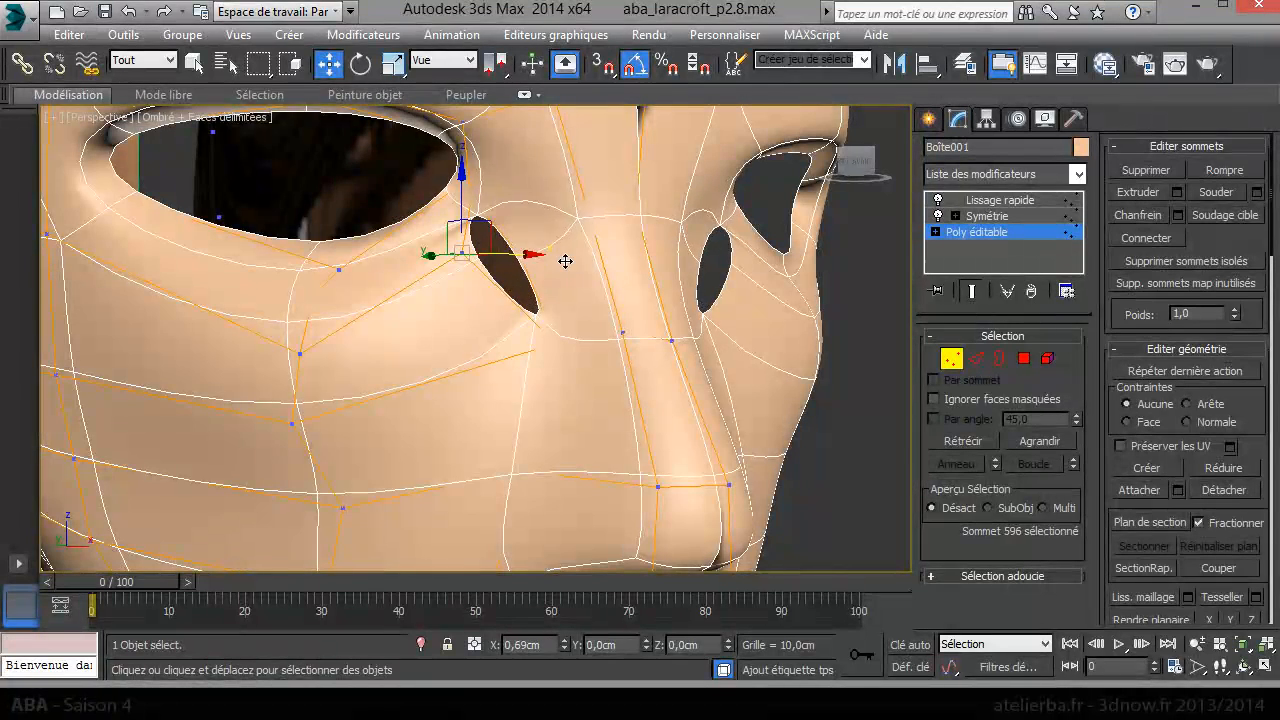
{"action": "right_click", "coordinate": [452, 296]}
{"action": "left_click", "coordinate": [401, 432]}
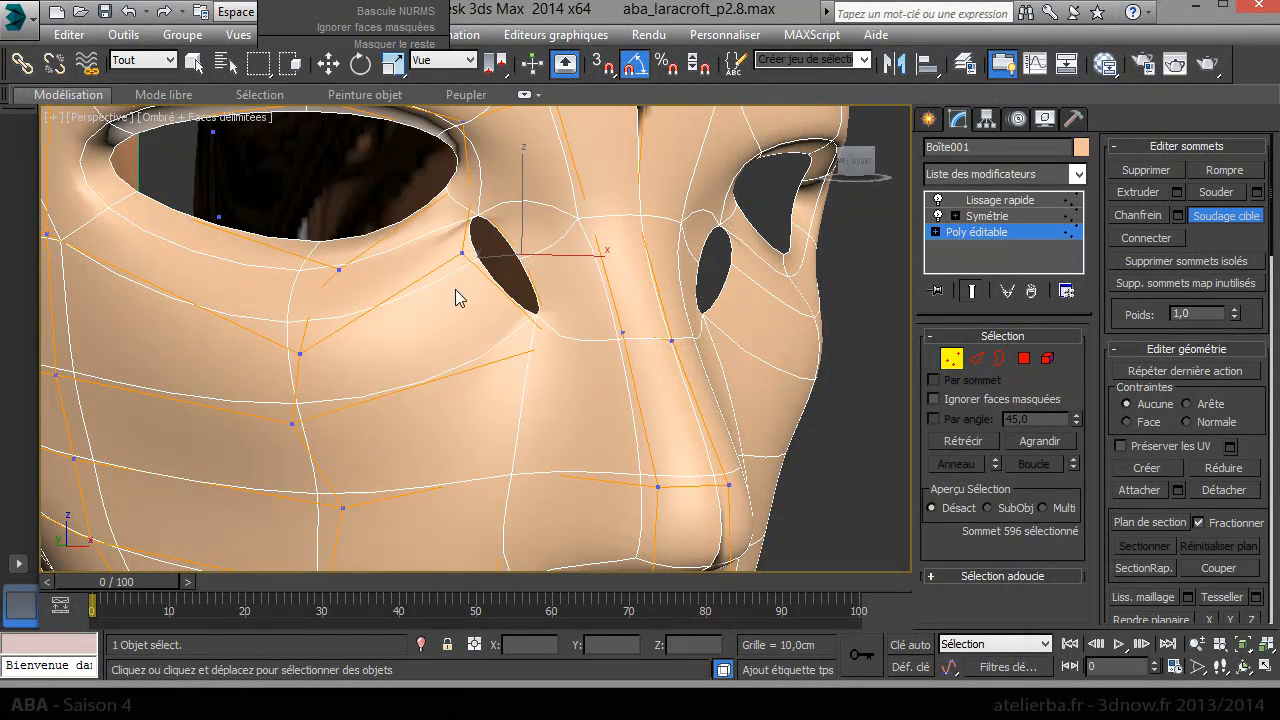
{"action": "left_click", "coordinate": [521, 258]}
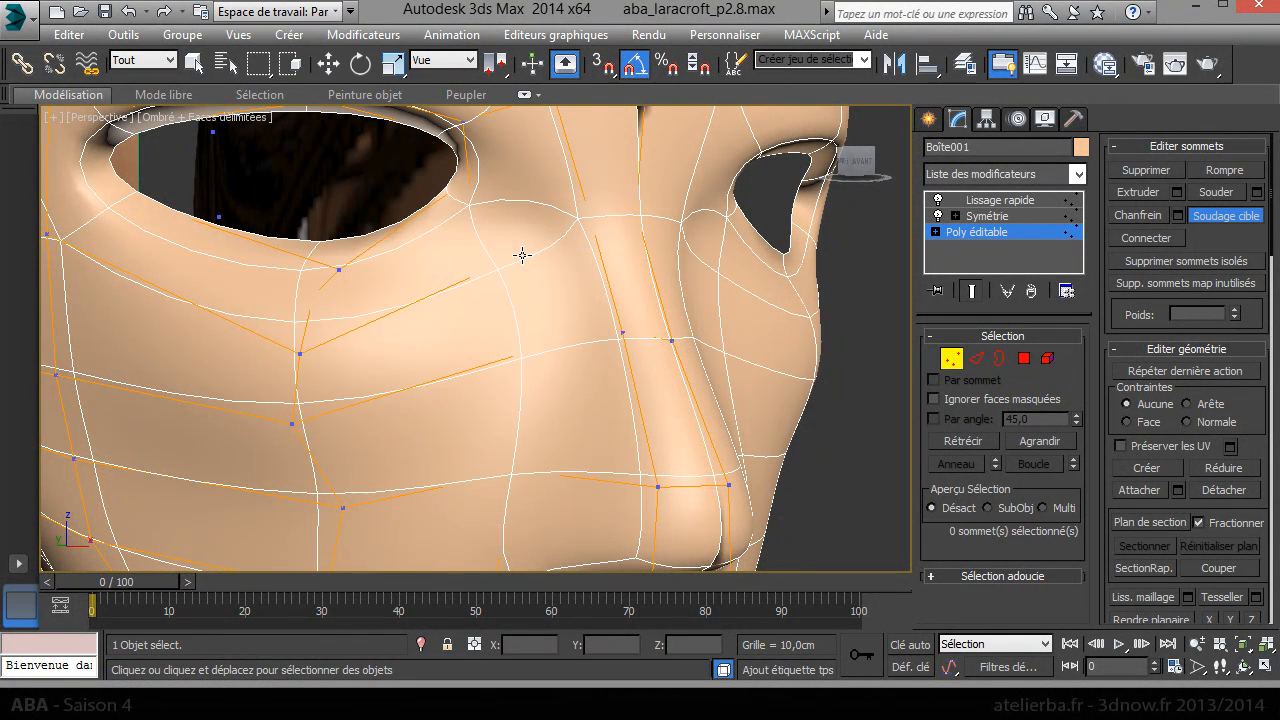
- Move the cheek vertex beside the nostril about 0.5 cm outward along X, away from the nose
{"action": "scroll", "coordinate": [555, 272], "scroll_direction": "down", "scroll_amount": 2}
{"action": "middle_click_drag", "start_coordinate": [529, 279], "coordinate": [551, 295], "text": "alt"}
{"action": "scroll", "coordinate": [550, 293], "scroll_direction": "down", "scroll_amount": 2}
{"action": "middle_click_drag", "start_coordinate": [517, 365], "coordinate": [505, 331]}
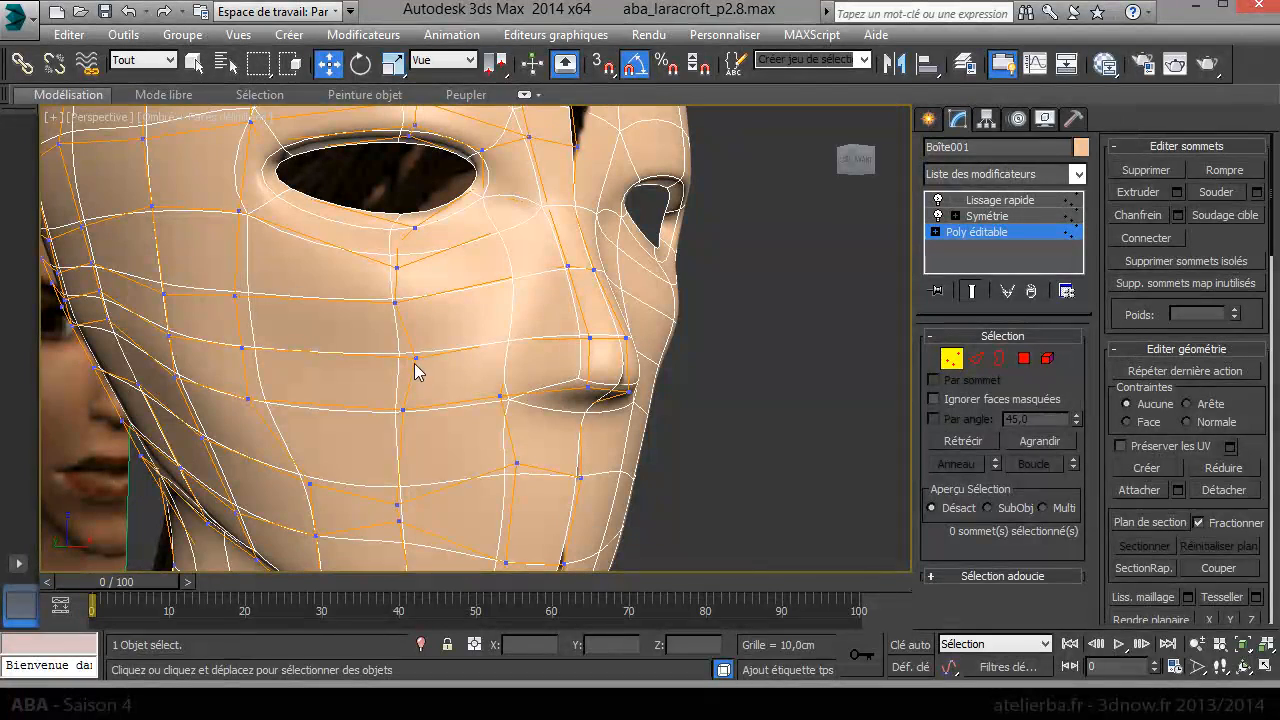
{"action": "left_click", "coordinate": [415, 357]}
{"action": "left_click_drag", "start_coordinate": [462, 366], "coordinate": [438, 364]}
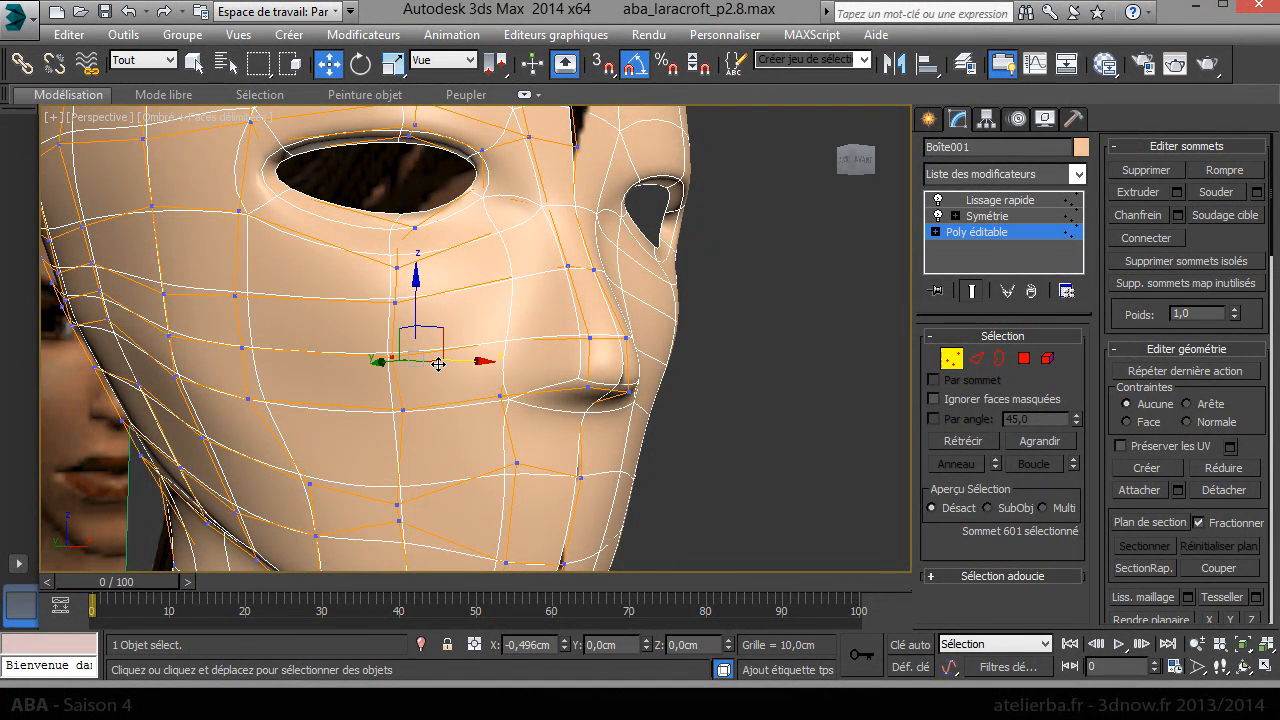
{"action": "middle_click_drag", "start_coordinate": [441, 387], "coordinate": [566, 391], "text": "alt"}
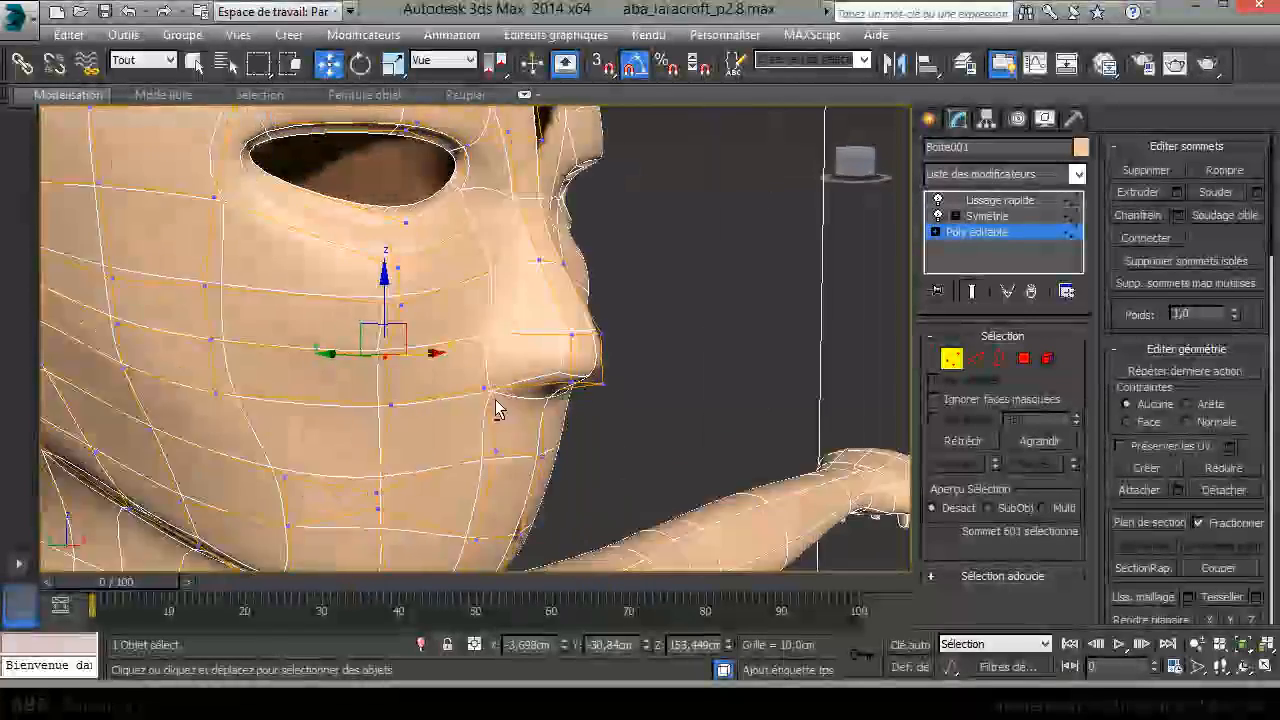
- Use Target Weld to merge the closely spaced vertices on the rear cheek into the neighbouring edge row
{"action": "mouse_move", "coordinate": [495, 400]}
{"action": "middle_mouse_down"}
{"action": "mouse_move", "coordinate": [523, 323]}
{"action": "mouse_move", "coordinate": [497, 400]}
{"action": "mouse_move", "coordinate": [536, 397]}
{"action": "mouse_move", "coordinate": [512, 400]}
{"action": "middle_mouse_up"}
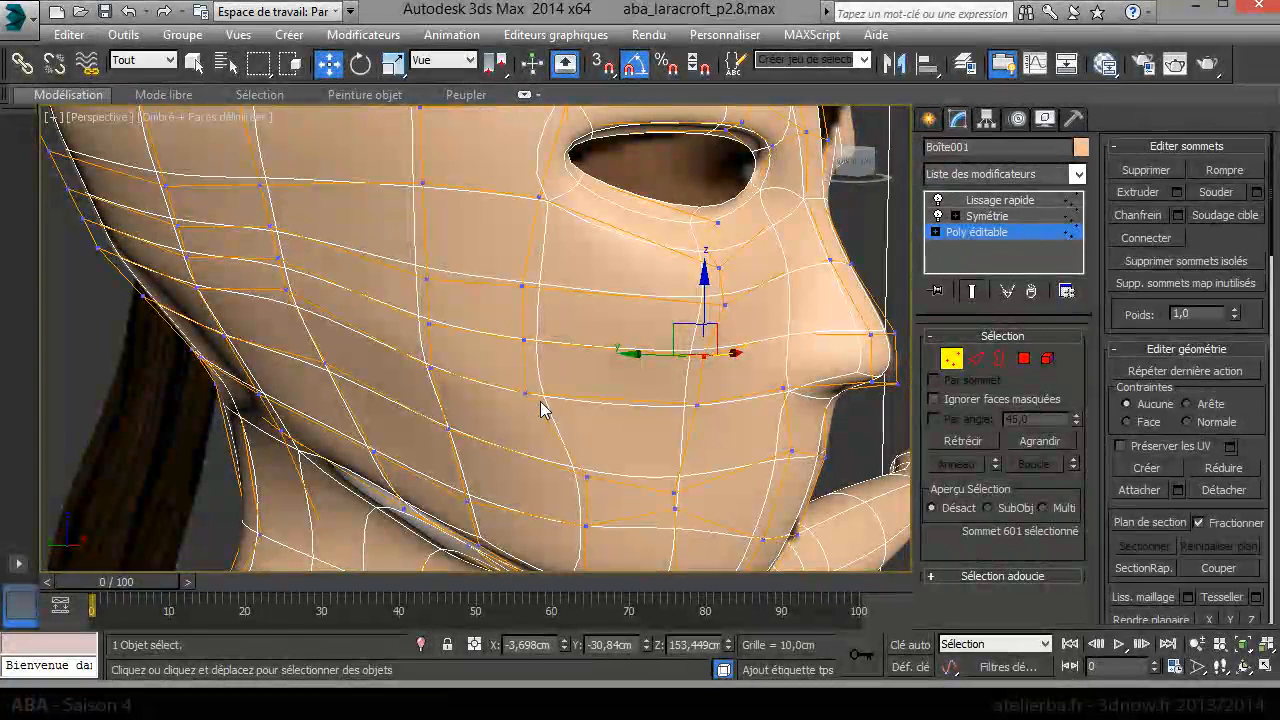
{"action": "right_click", "coordinate": [523, 397]}
{"action": "left_click", "coordinate": [414, 520]}
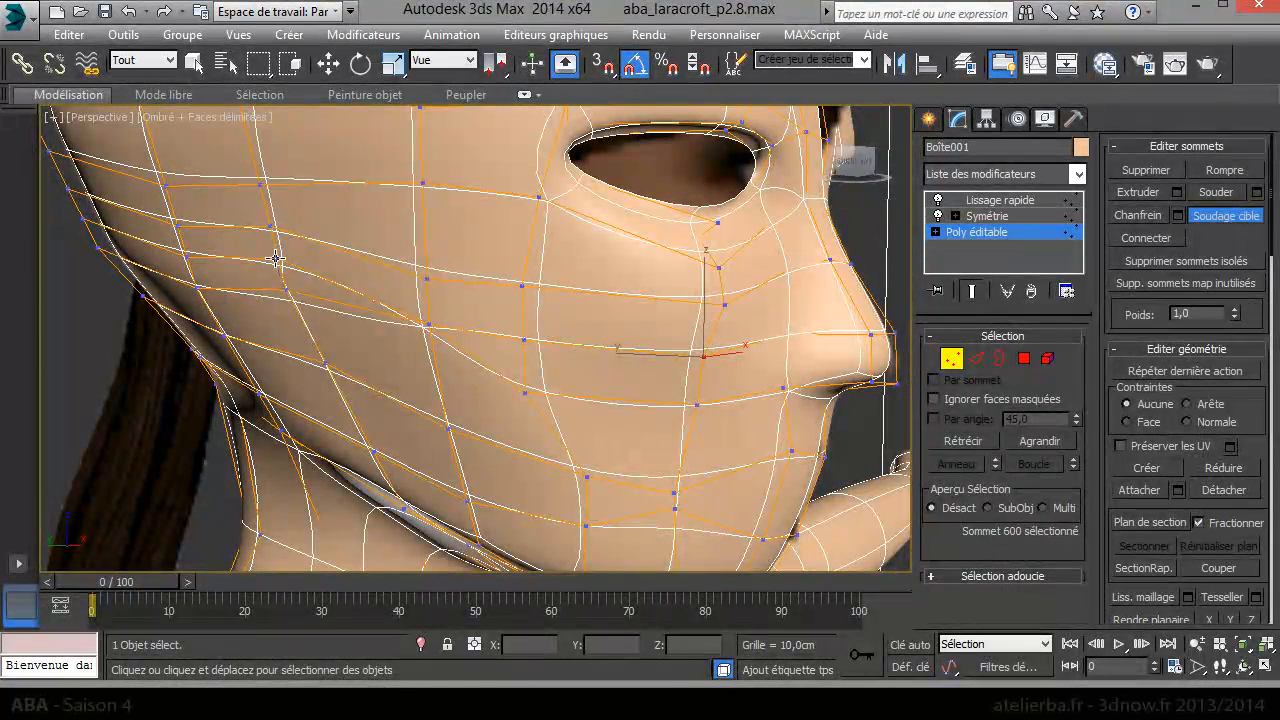
{"action": "left_click_drag", "start_coordinate": [276, 258], "coordinate": [203, 290]}
{"action": "left_click", "coordinate": [185, 257]}
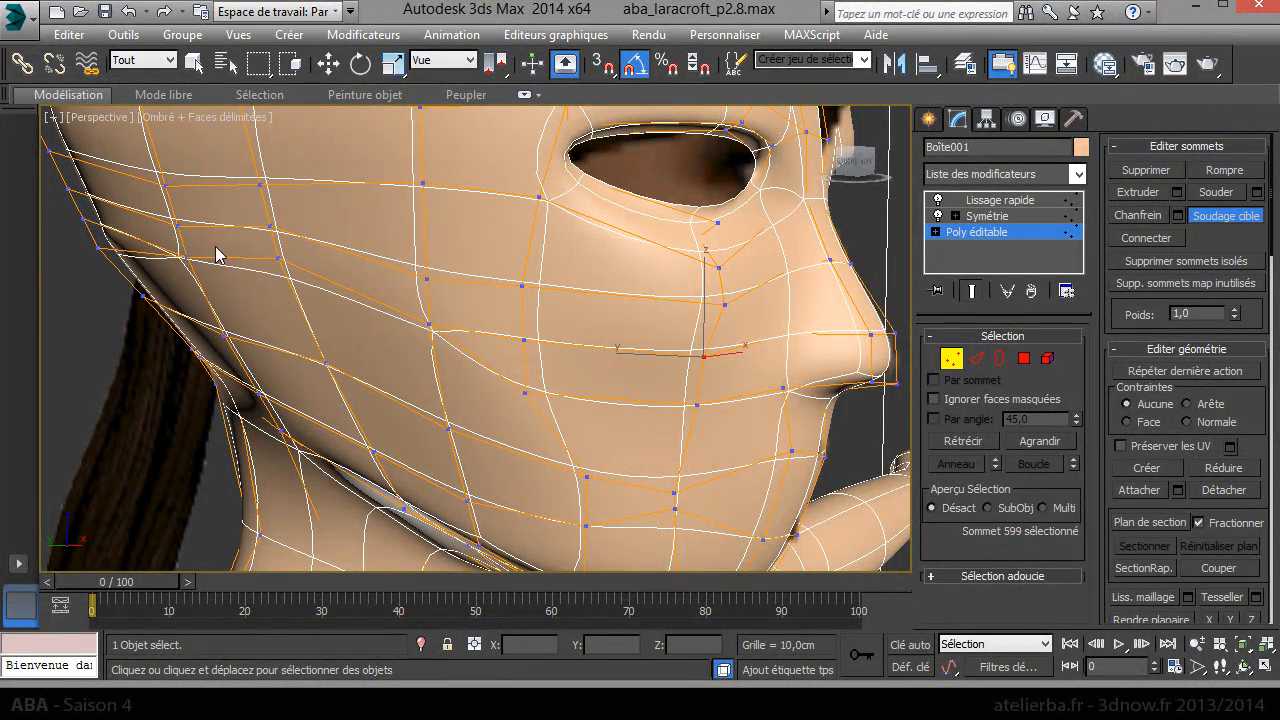
{"action": "left_click", "coordinate": [281, 257]}
- Target-weld the vertices above and below into the middle row on the next two columns behind the cheek
{"action": "middle_click_drag", "start_coordinate": [279, 305], "coordinate": [380, 314]}
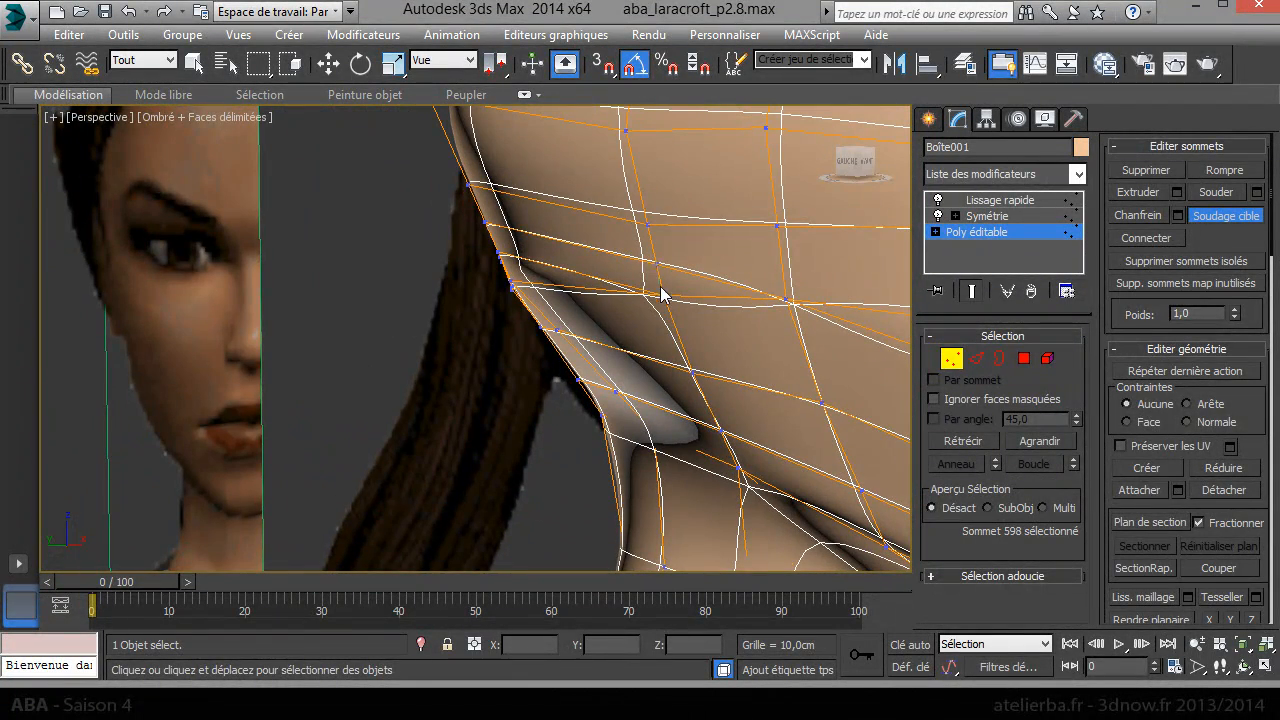
{"action": "scroll", "coordinate": [660, 290], "scroll_direction": "up", "scroll_amount": 2}
{"action": "scroll", "coordinate": [697, 320], "scroll_direction": "up", "scroll_amount": 2}
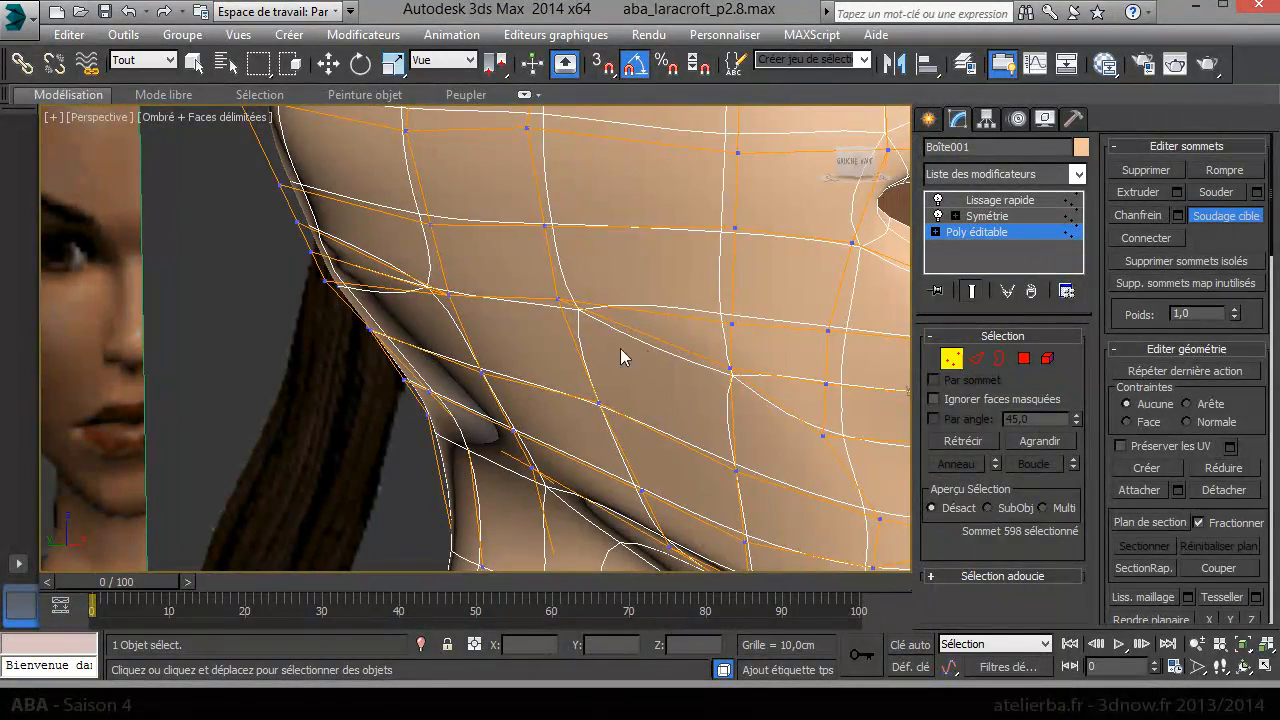
{"action": "scroll", "coordinate": [580, 364], "scroll_direction": "down", "scroll_amount": 5}
{"action": "middle_click_drag", "start_coordinate": [548, 372], "coordinate": [686, 374], "text": "alt"}
{"action": "scroll", "coordinate": [538, 358], "scroll_direction": "up", "scroll_amount": 6}
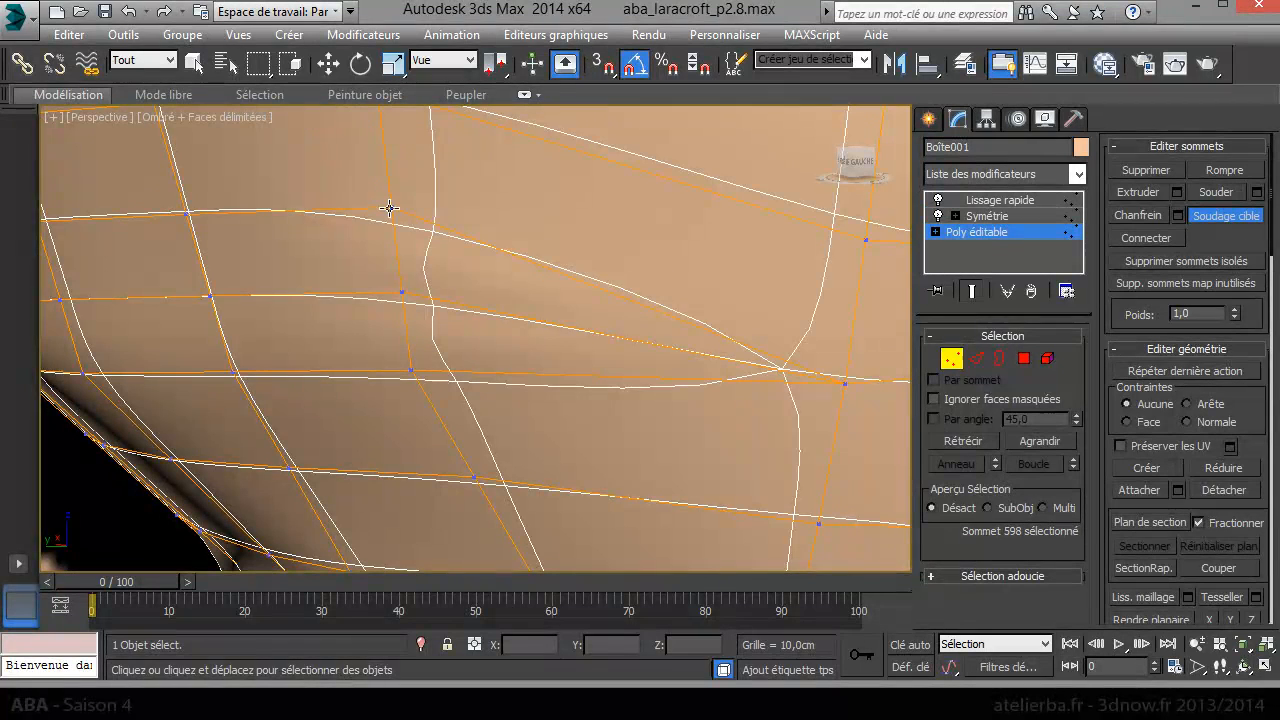
{"action": "left_click", "coordinate": [400, 291]}
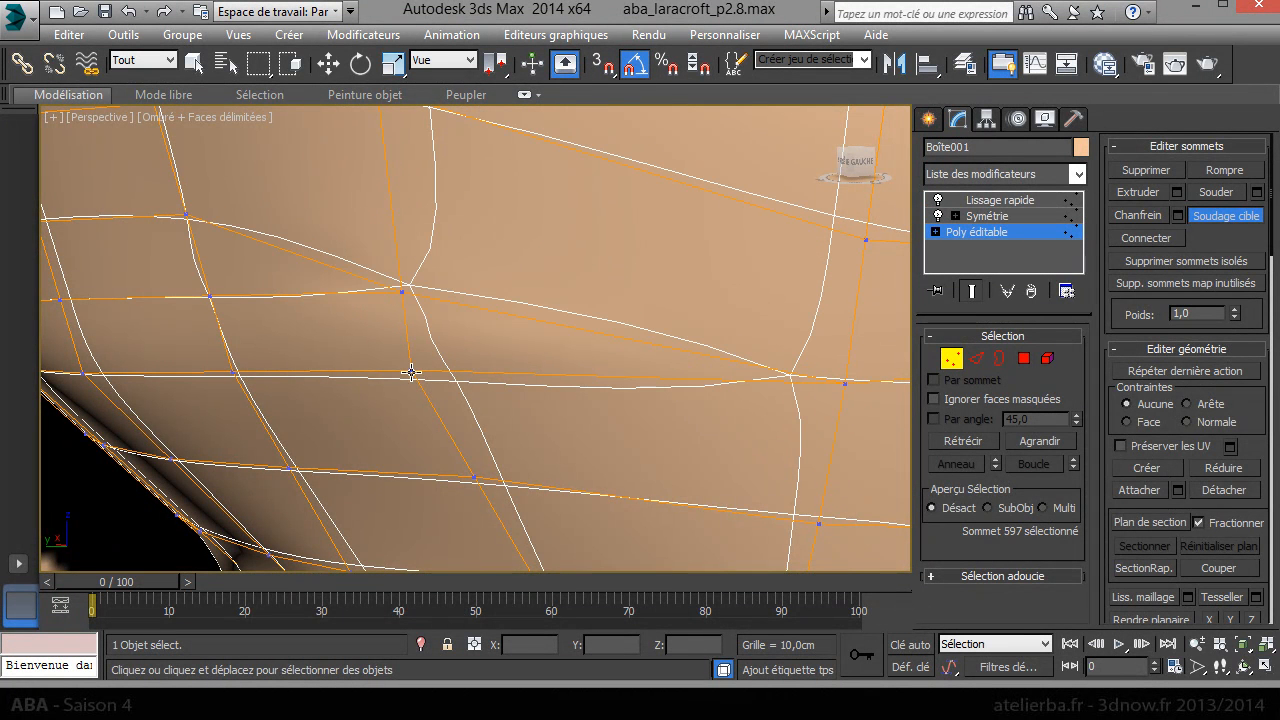
{"action": "left_click", "coordinate": [403, 293]}
{"action": "left_click", "coordinate": [227, 372]}
{"action": "left_click", "coordinate": [207, 295]}
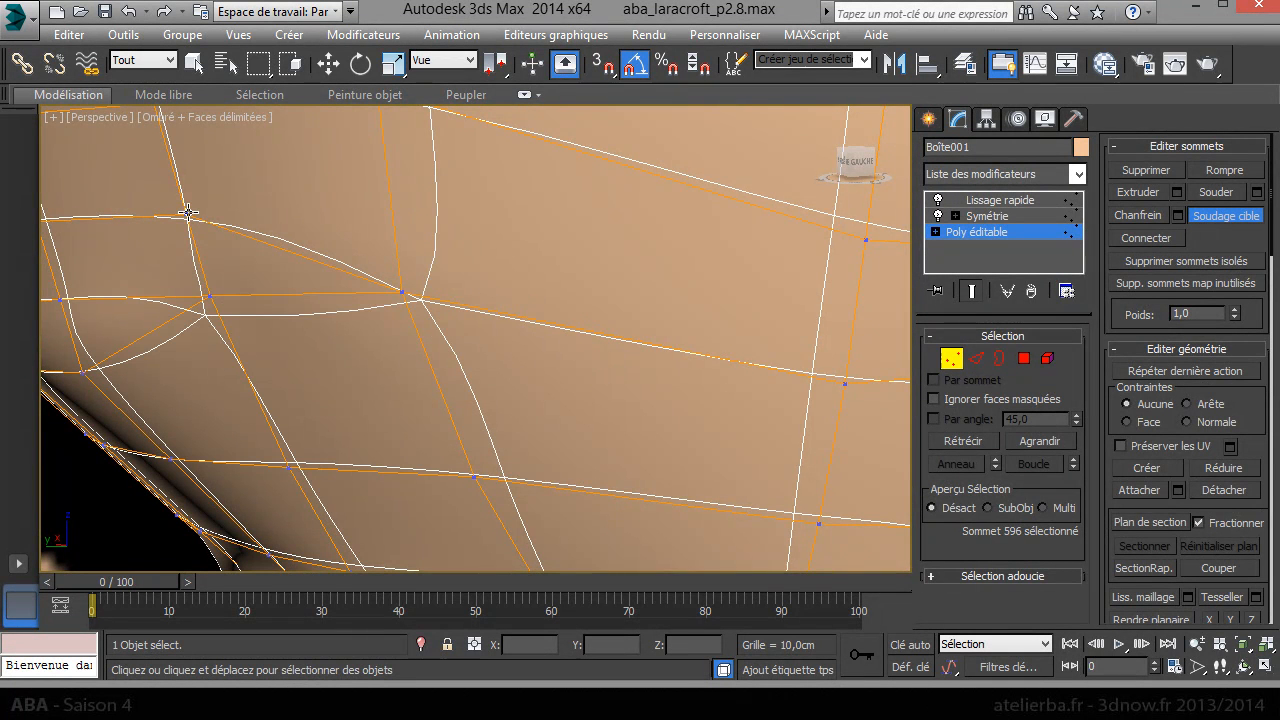
- Continue target-welding the upper and lower vertices into the middle row, column by column, out to the rear edge of the head
{"action": "scroll", "coordinate": [210, 296], "scroll_direction": "down", "scroll_amount": 3}
{"action": "scroll", "coordinate": [266, 300], "scroll_direction": "up", "scroll_amount": 2}
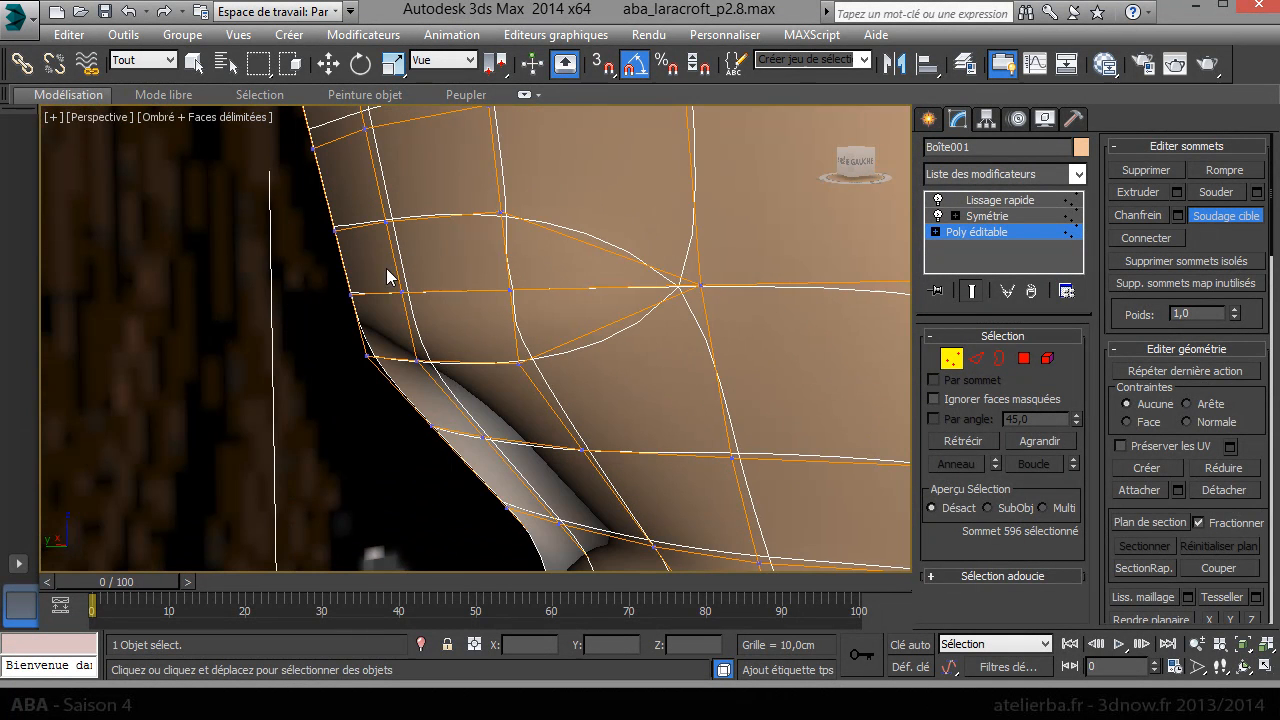
{"action": "left_click", "coordinate": [503, 212]}
{"action": "left_click", "coordinate": [511, 289]}
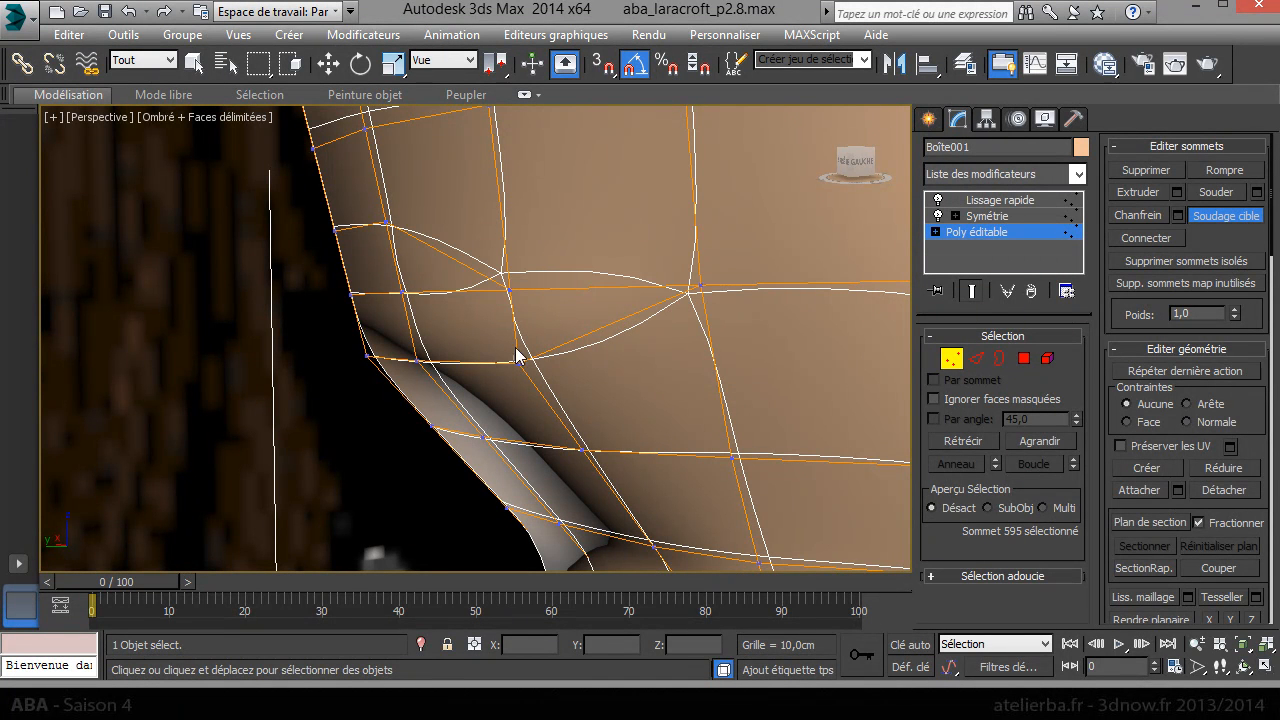
{"action": "left_click", "coordinate": [507, 291]}
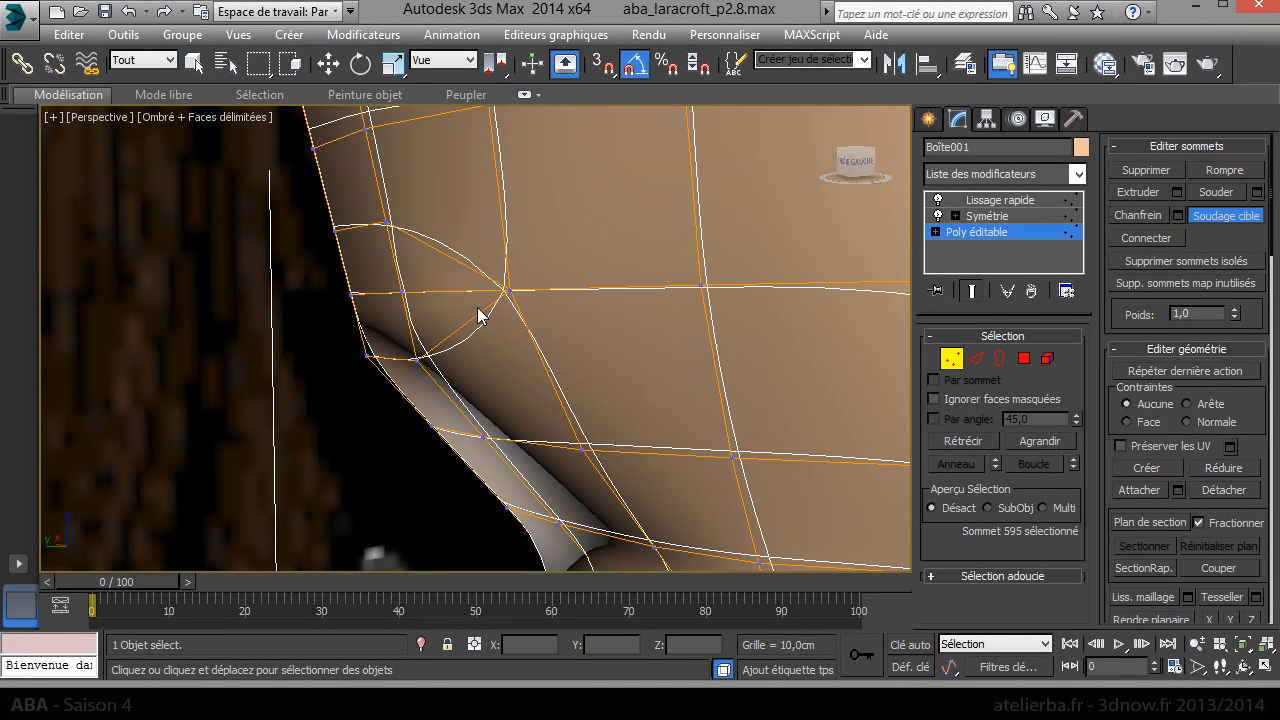
{"action": "left_click", "coordinate": [399, 295]}
{"action": "left_click", "coordinate": [402, 293]}
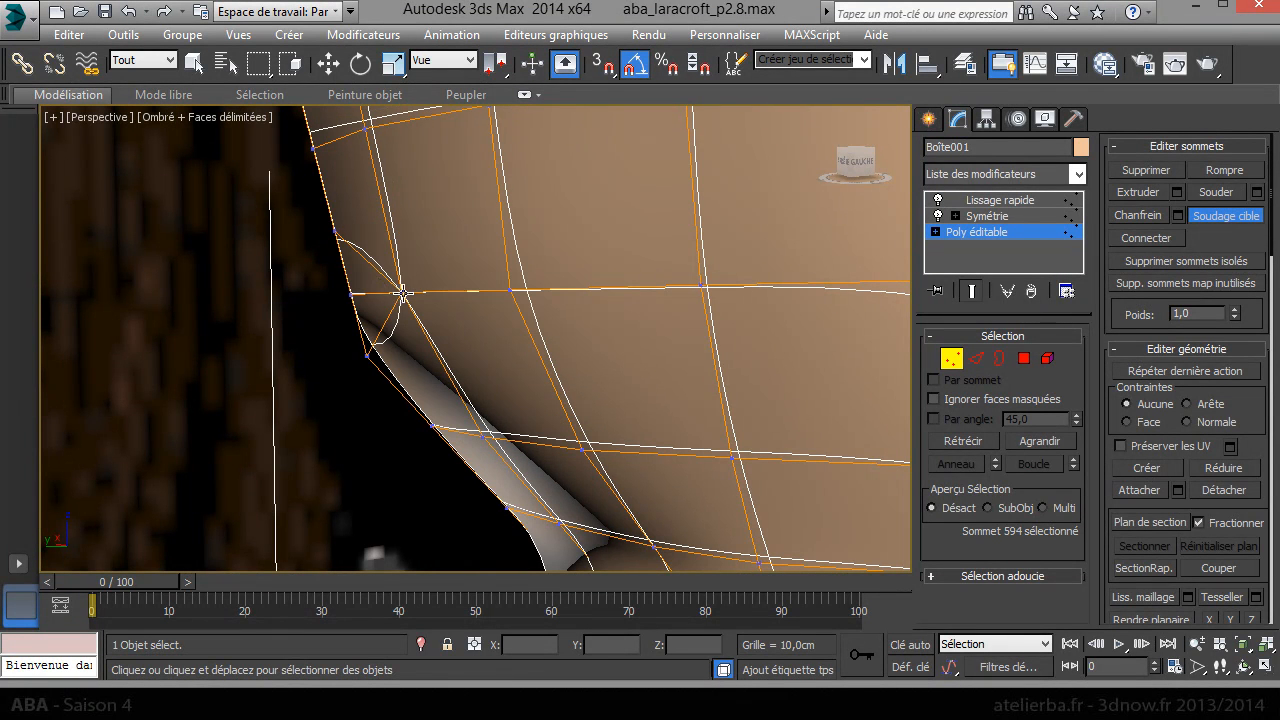
{"action": "left_click", "coordinate": [351, 292]}
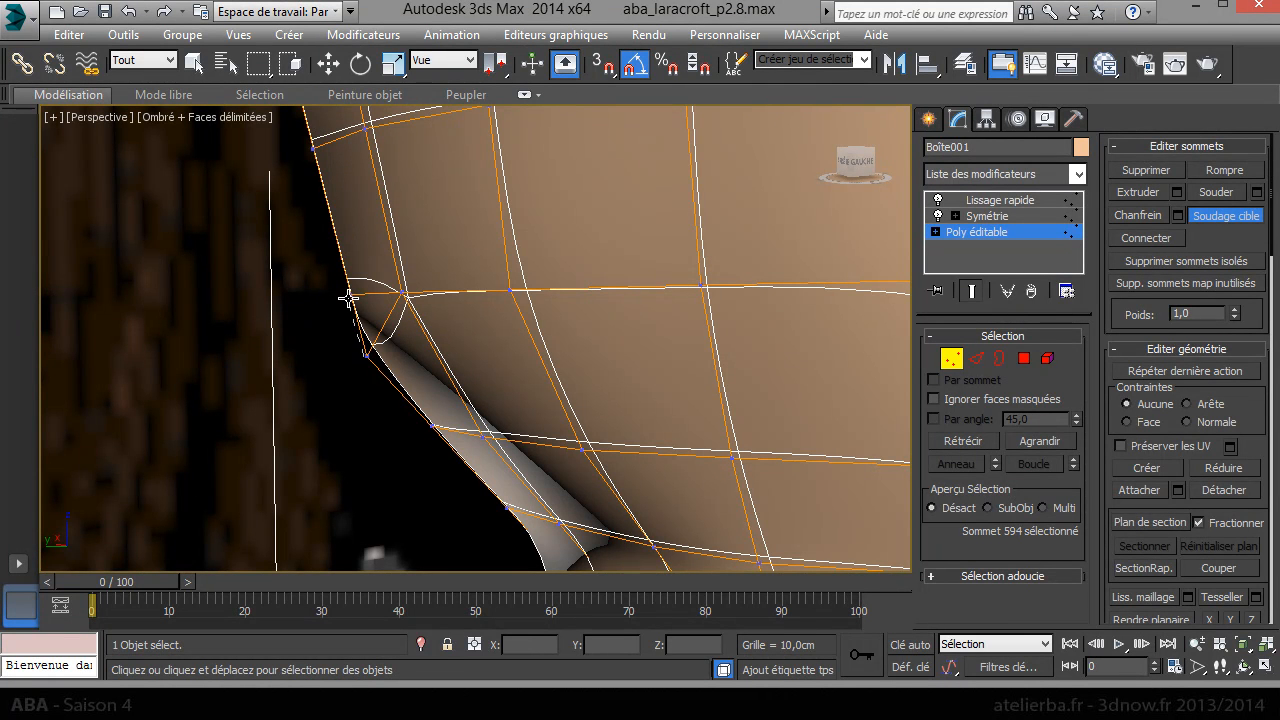
{"action": "left_click", "coordinate": [348, 297]}
- Move the mid-cheek vertex where the edge rows converge and the vertex in front of it to even out the mesh
{"action": "key", "text": "z"}
{"action": "scroll", "coordinate": [415, 308], "scroll_direction": "up", "scroll_amount": 5}
{"action": "scroll", "coordinate": [540, 320], "scroll_direction": "up", "scroll_amount": 6}
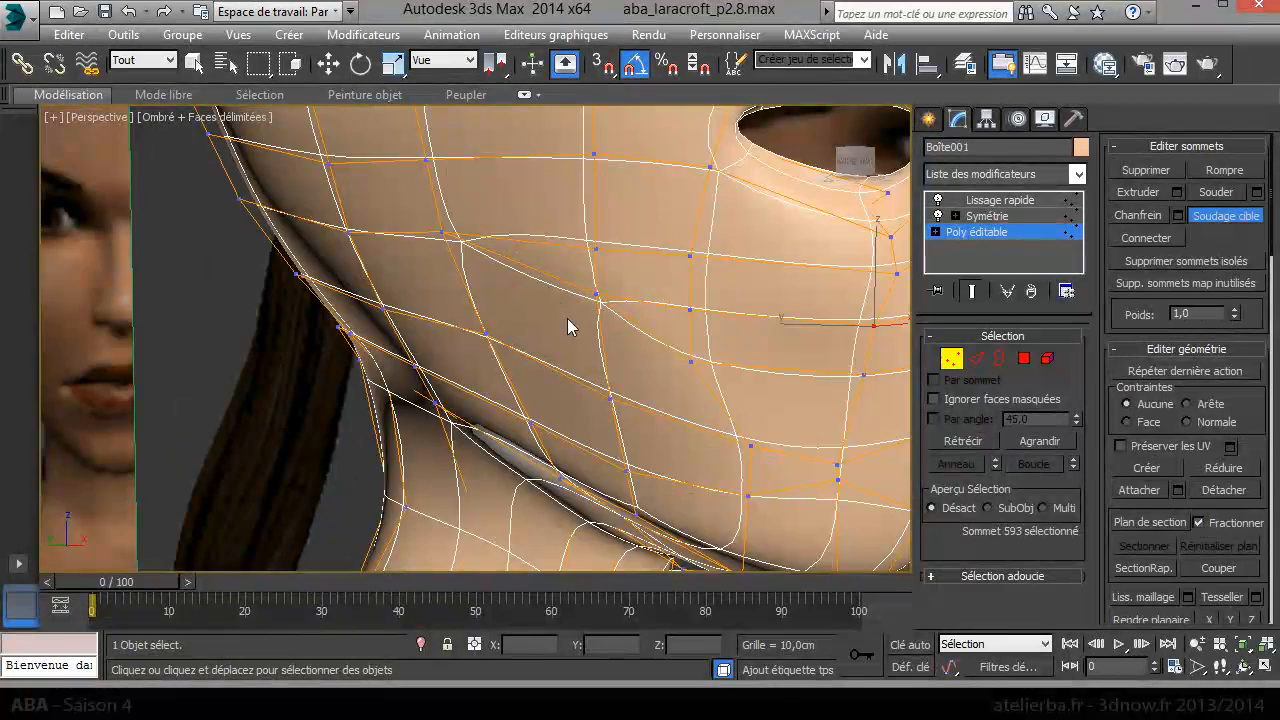
{"action": "middle_click_drag", "start_coordinate": [630, 377], "coordinate": [617, 364]}
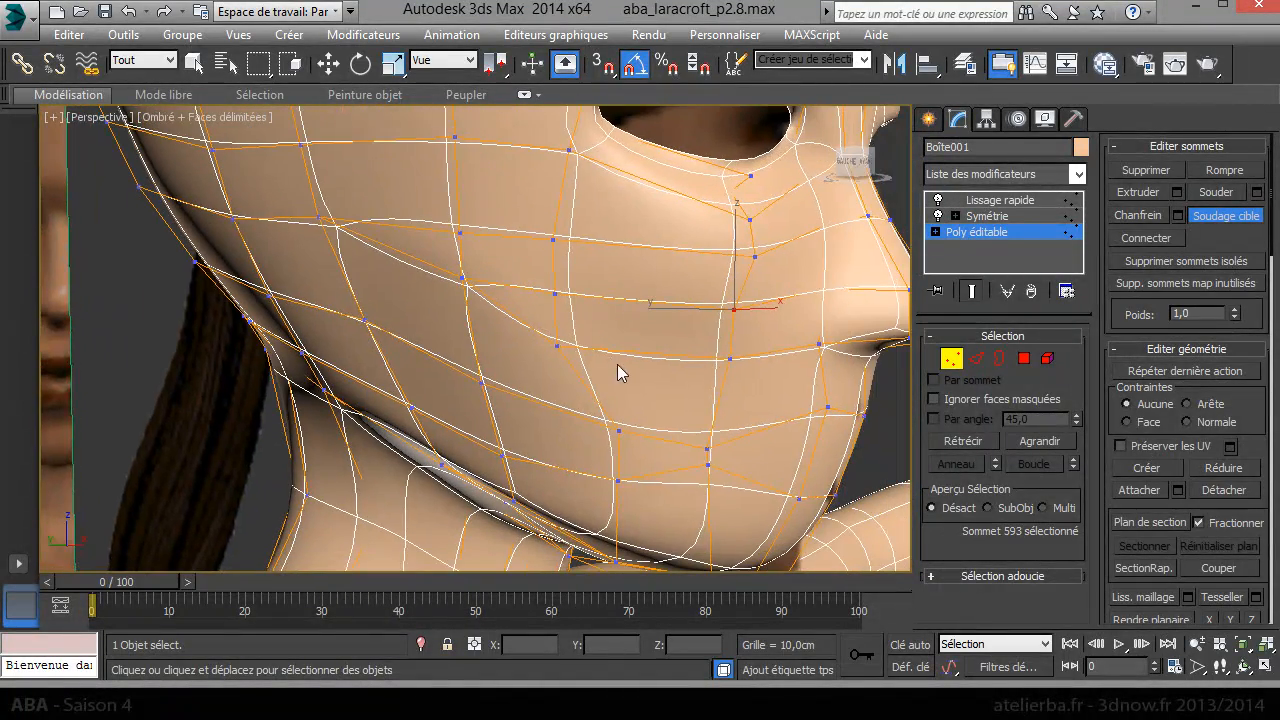
{"action": "left_click", "coordinate": [462, 278]}
{"action": "key", "text": "w"}
{"action": "middle_click_drag", "start_coordinate": [503, 277], "coordinate": [555, 370], "text": "alt"}
{"action": "left_click_drag", "start_coordinate": [400, 287], "coordinate": [396, 288]}
{"action": "left_click", "coordinate": [554, 285]}
{"action": "left_click_drag", "start_coordinate": [567, 255], "coordinate": [563, 266]}
{"action": "middle_click_drag", "start_coordinate": [572, 226], "coordinate": [482, 174], "text": "alt"}
- Reposition the lower-cheek vertex and the vertex beside the nostril to smooth the edge flow
{"action": "left_click", "coordinate": [566, 343]}
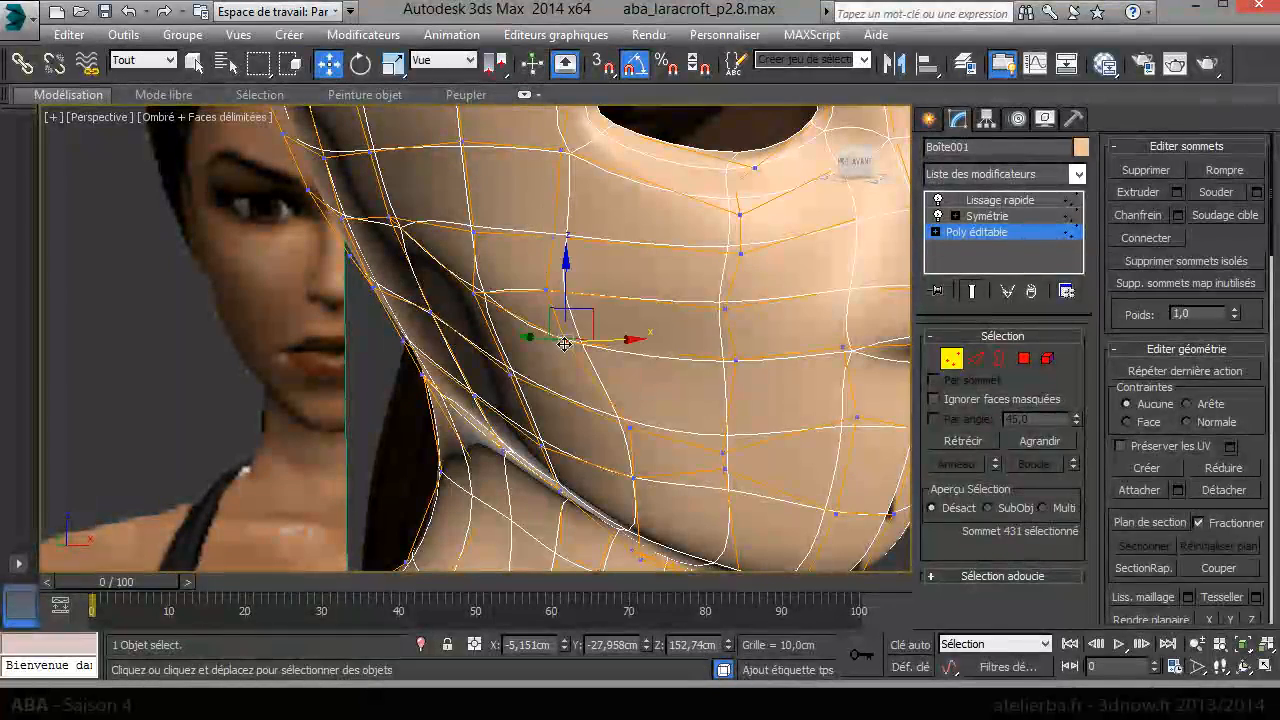
{"action": "left_click_drag", "start_coordinate": [566, 291], "coordinate": [568, 312]}
{"action": "middle_click_drag", "start_coordinate": [623, 320], "coordinate": [564, 330], "text": "alt"}
{"action": "left_click_drag", "start_coordinate": [720, 410], "coordinate": [719, 412]}
{"action": "middle_click_drag", "start_coordinate": [738, 420], "coordinate": [769, 461], "text": "alt"}
{"action": "left_click_drag", "start_coordinate": [652, 373], "coordinate": [655, 374]}
- Target-weld the doubled vertices beside the mouth, then weld the upper row's vertices onto the row below along the jaw
{"action": "middle_click_drag", "start_coordinate": [730, 393], "coordinate": [710, 260], "text": "alt"}
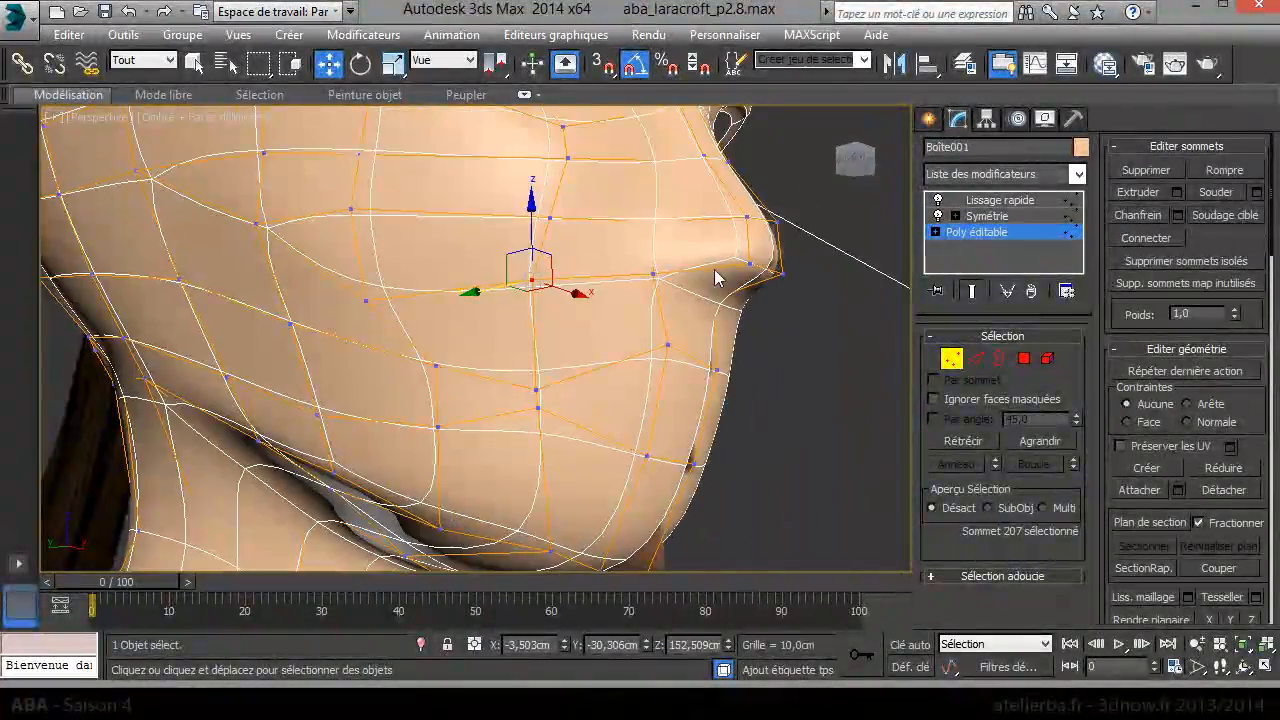
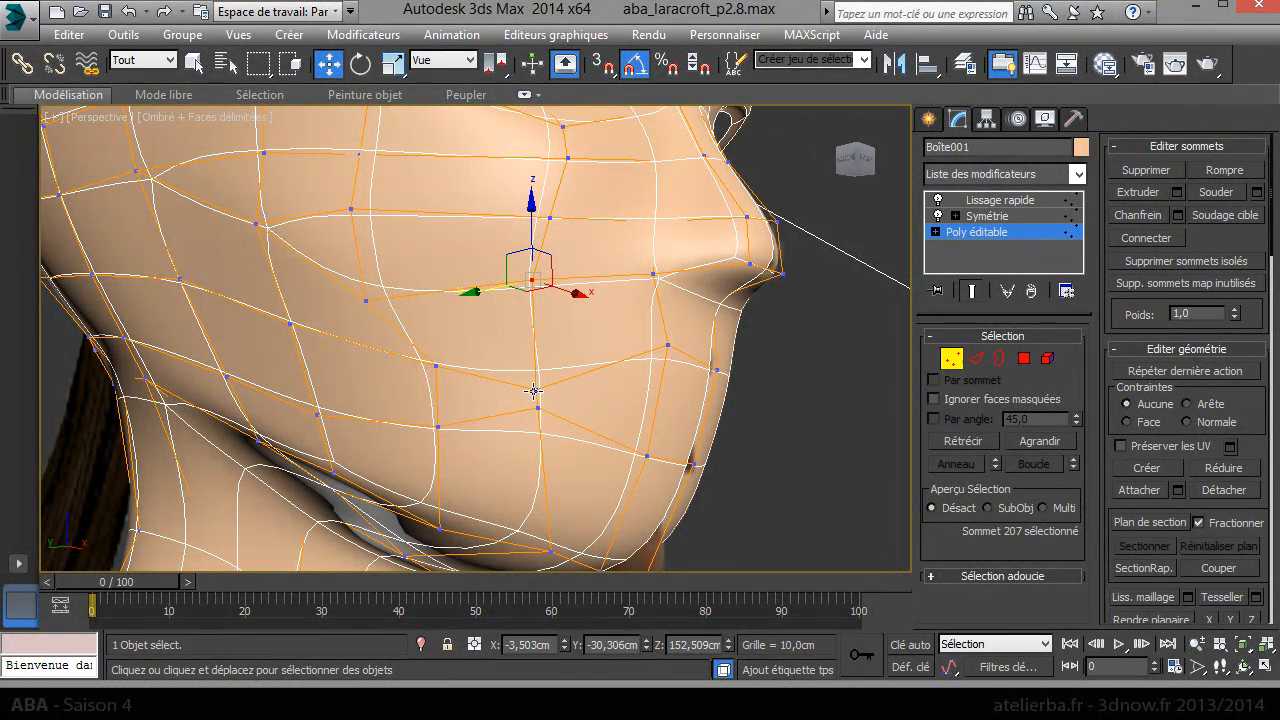
{"action": "right_click", "coordinate": [536, 392]}
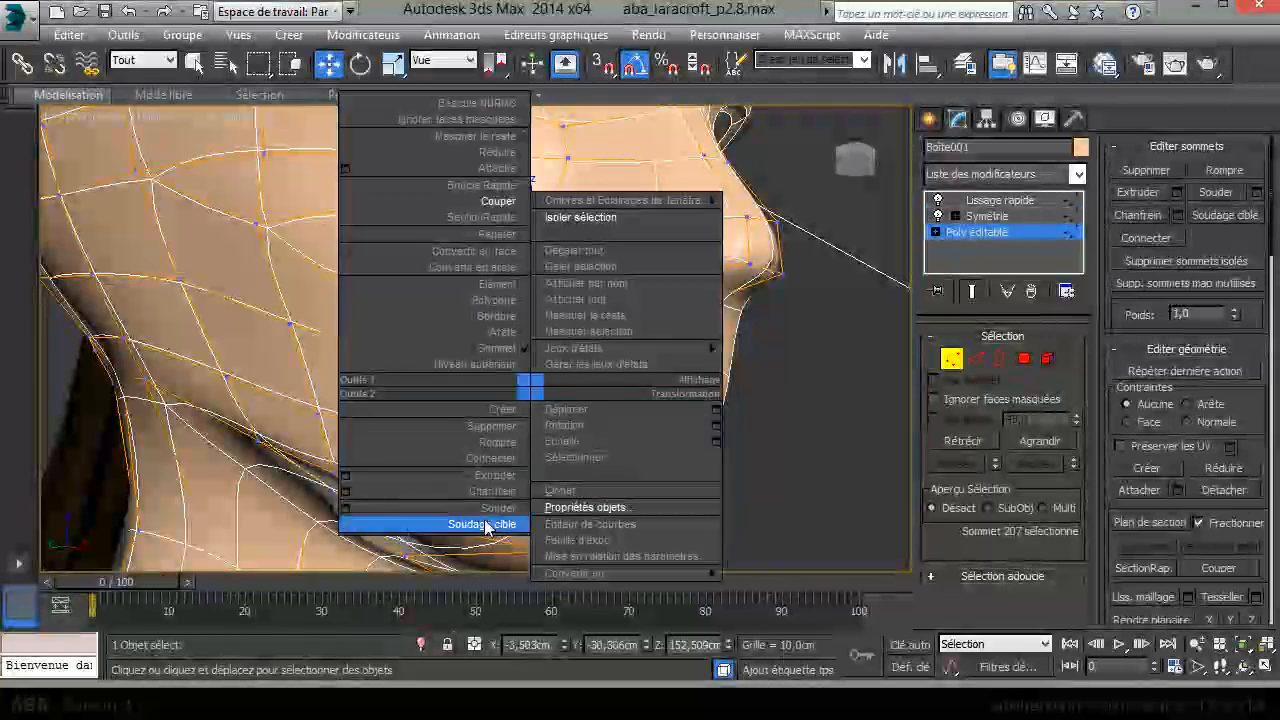
{"action": "left_click", "coordinate": [430, 505]}
{"action": "left_click", "coordinate": [536, 392]}
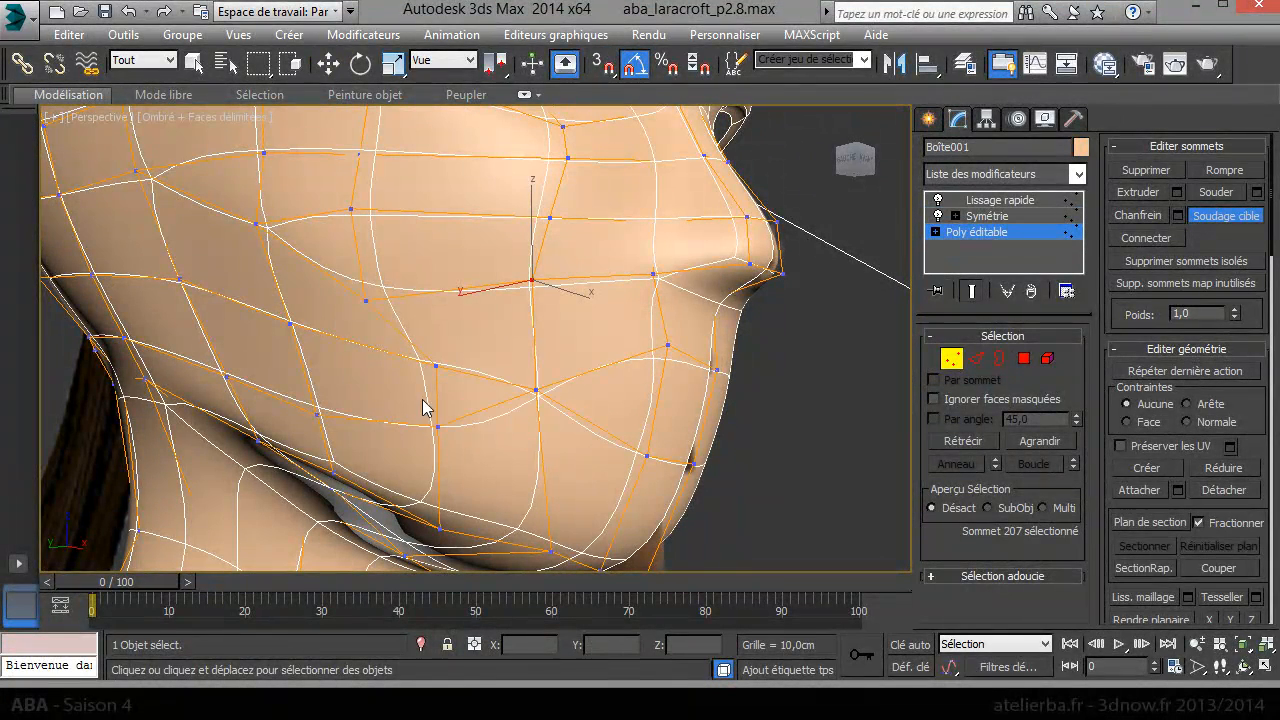
{"action": "left_click", "coordinate": [436, 366]}
{"action": "left_click", "coordinate": [437, 425]}
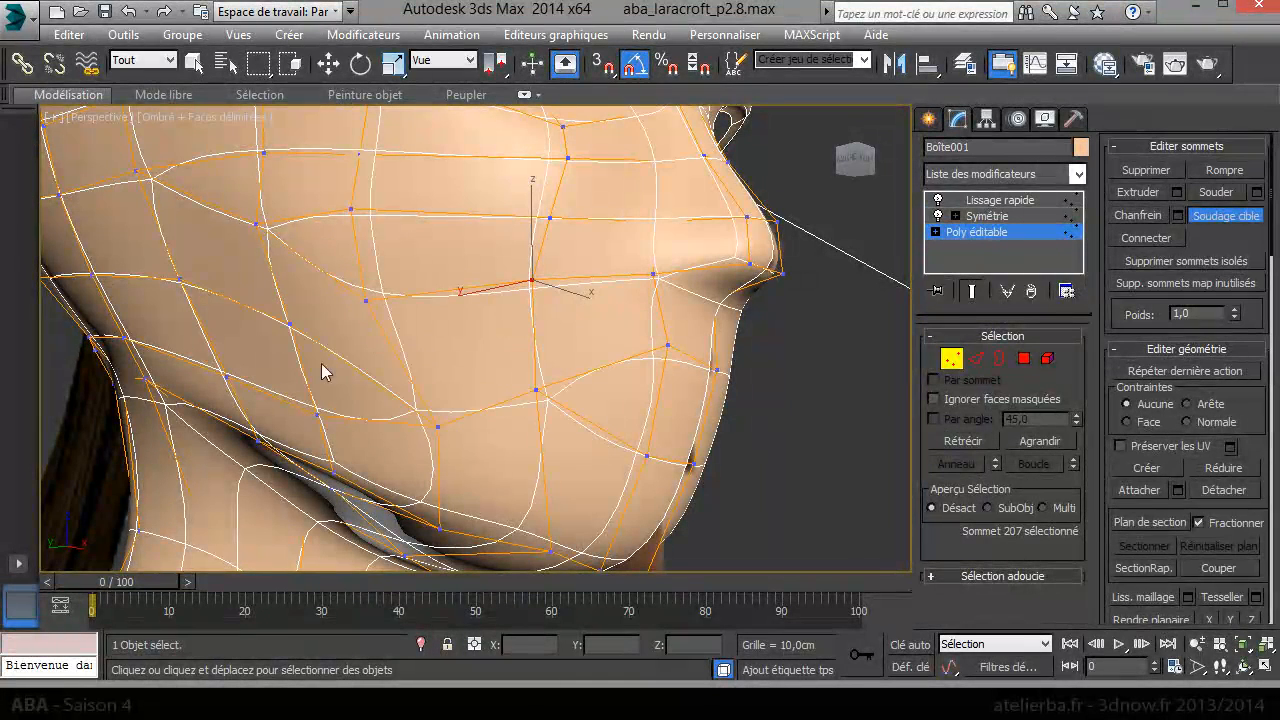
{"action": "left_click", "coordinate": [315, 413]}
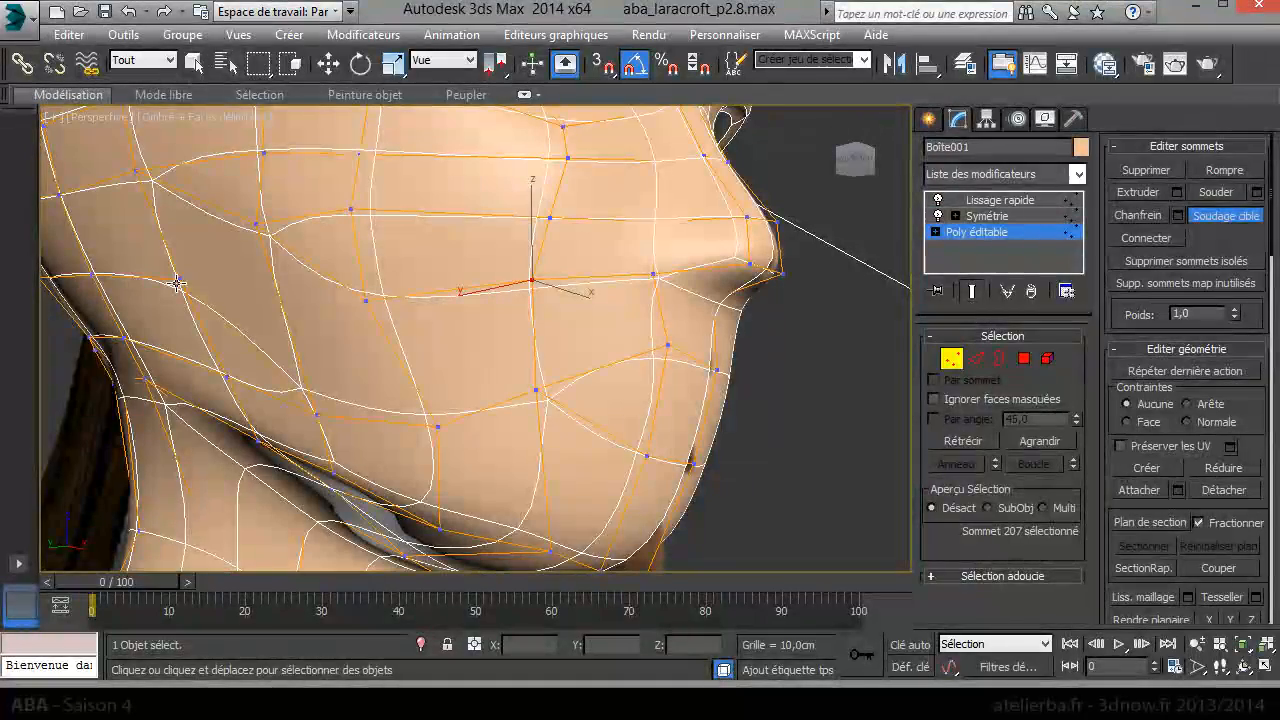
{"action": "scroll", "coordinate": [240, 365], "scroll_direction": "up", "scroll_amount": 5}
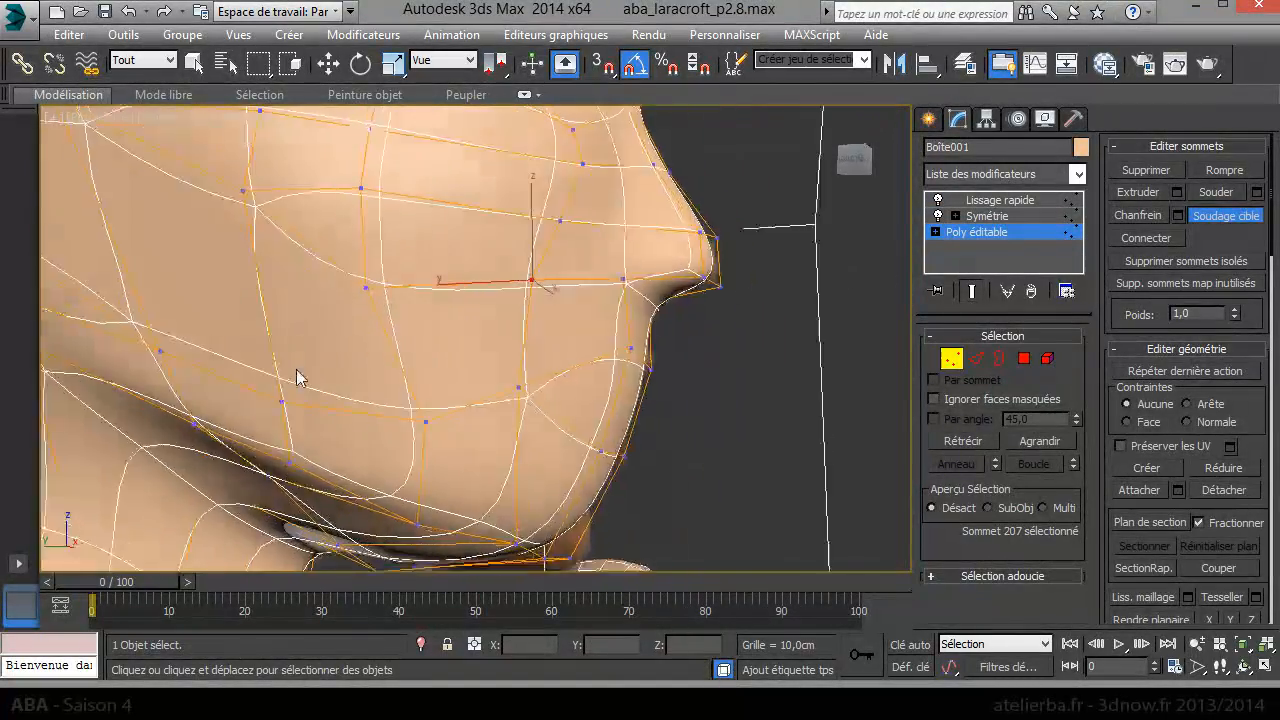
{"action": "scroll", "coordinate": [420, 412], "scroll_direction": "up", "scroll_amount": 2}
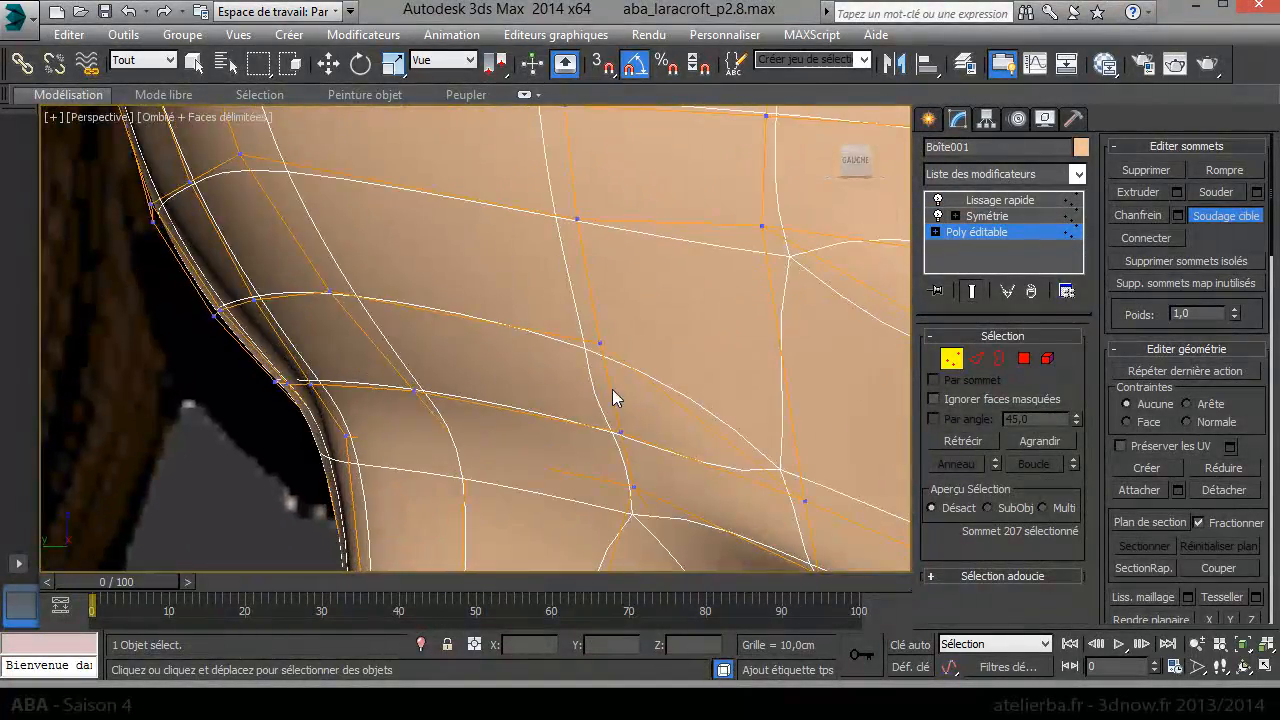
{"action": "left_click", "coordinate": [621, 430]}
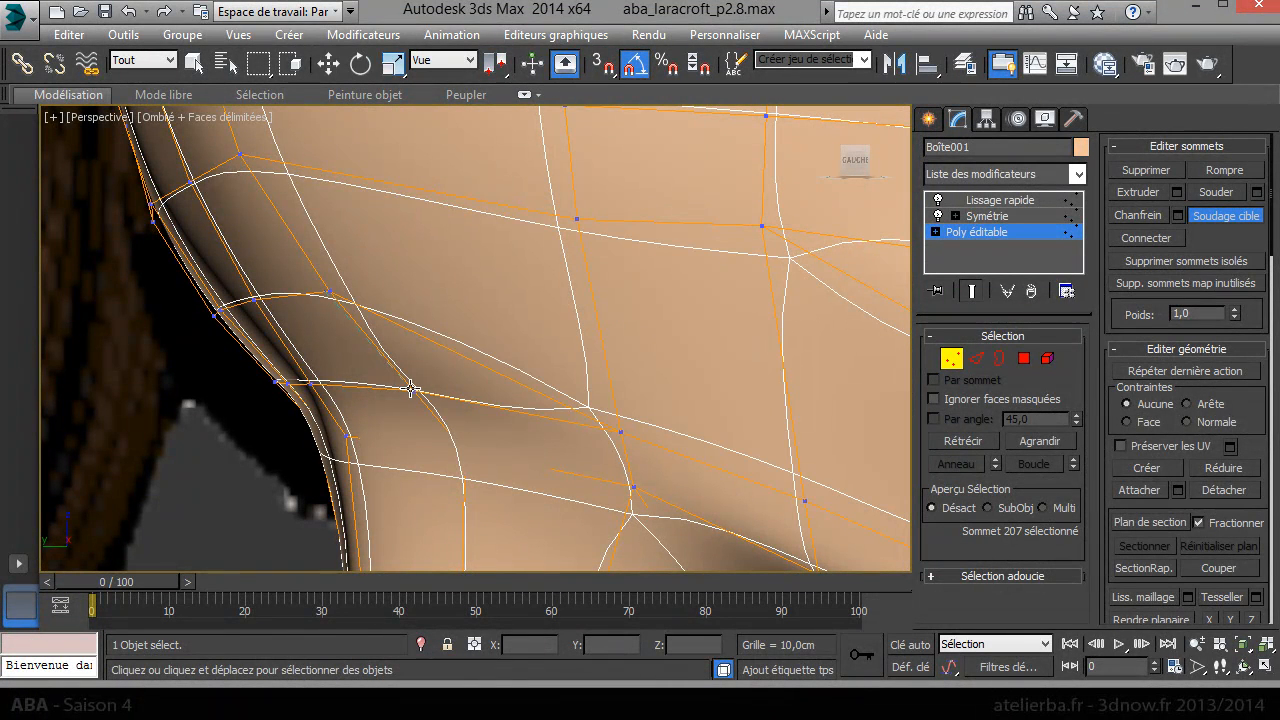
- Try to target-weld the rear jaw vertices onto the row below, out to the nape
{"action": "left_click", "coordinate": [410, 388]}
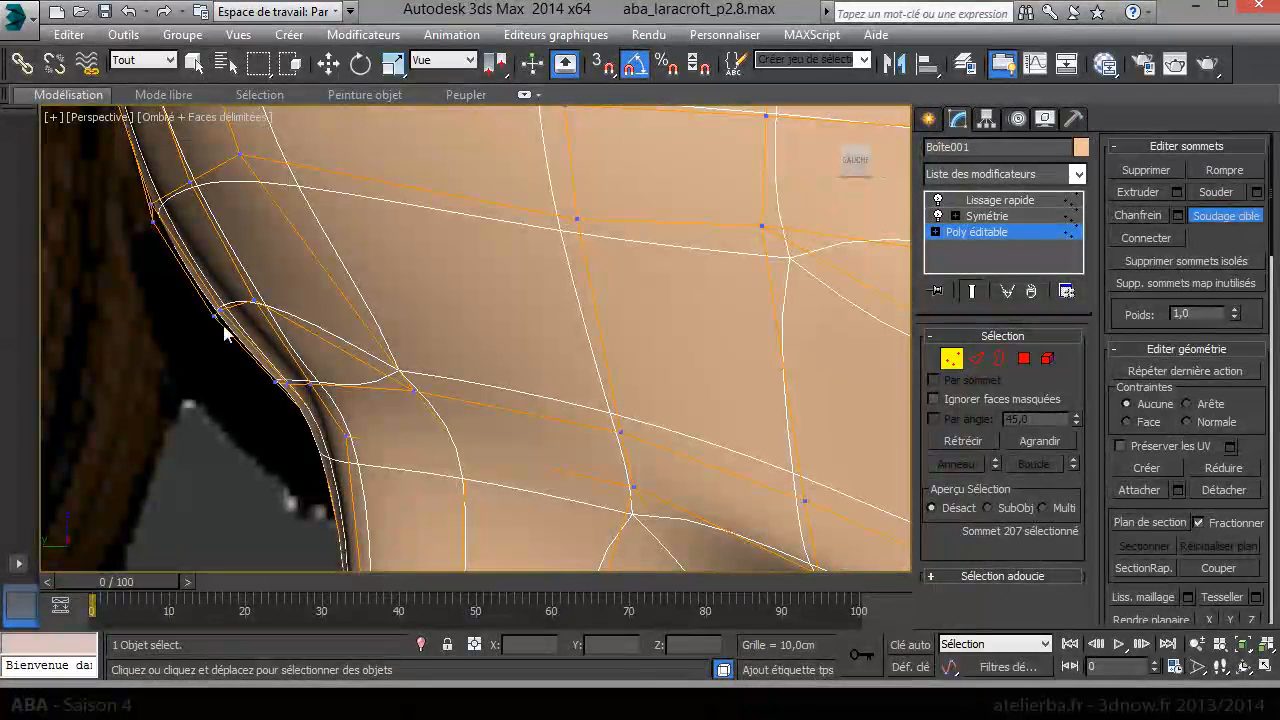
{"action": "left_click", "coordinate": [274, 382]}
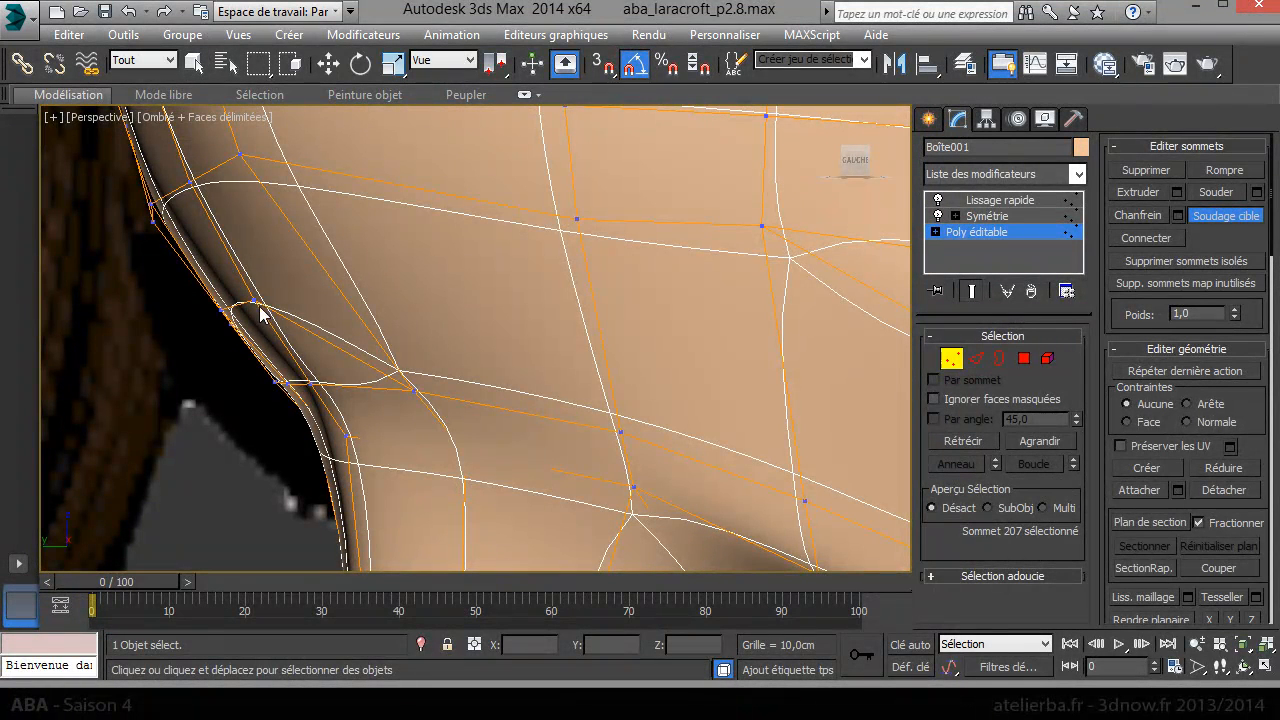
{"action": "left_click", "coordinate": [314, 384]}
{"action": "middle_click_drag", "start_coordinate": [326, 386], "coordinate": [409, 386], "text": "alt"}
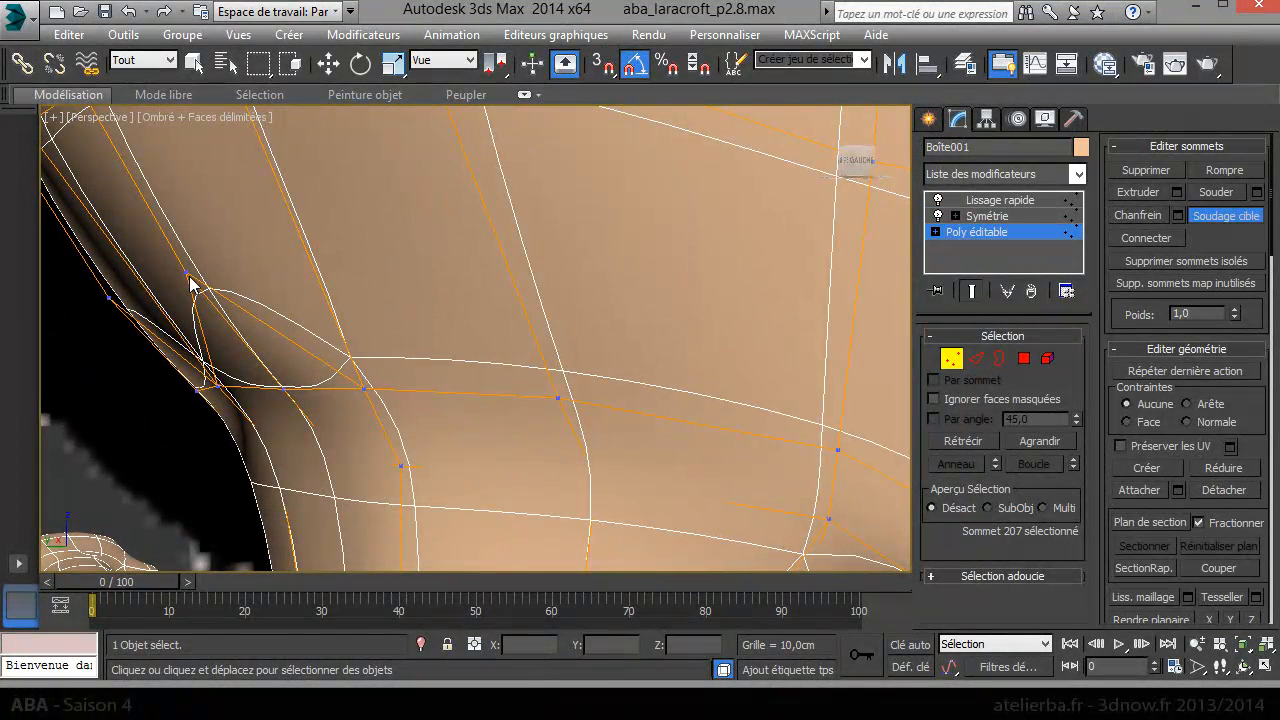
{"action": "key", "text": "w"}
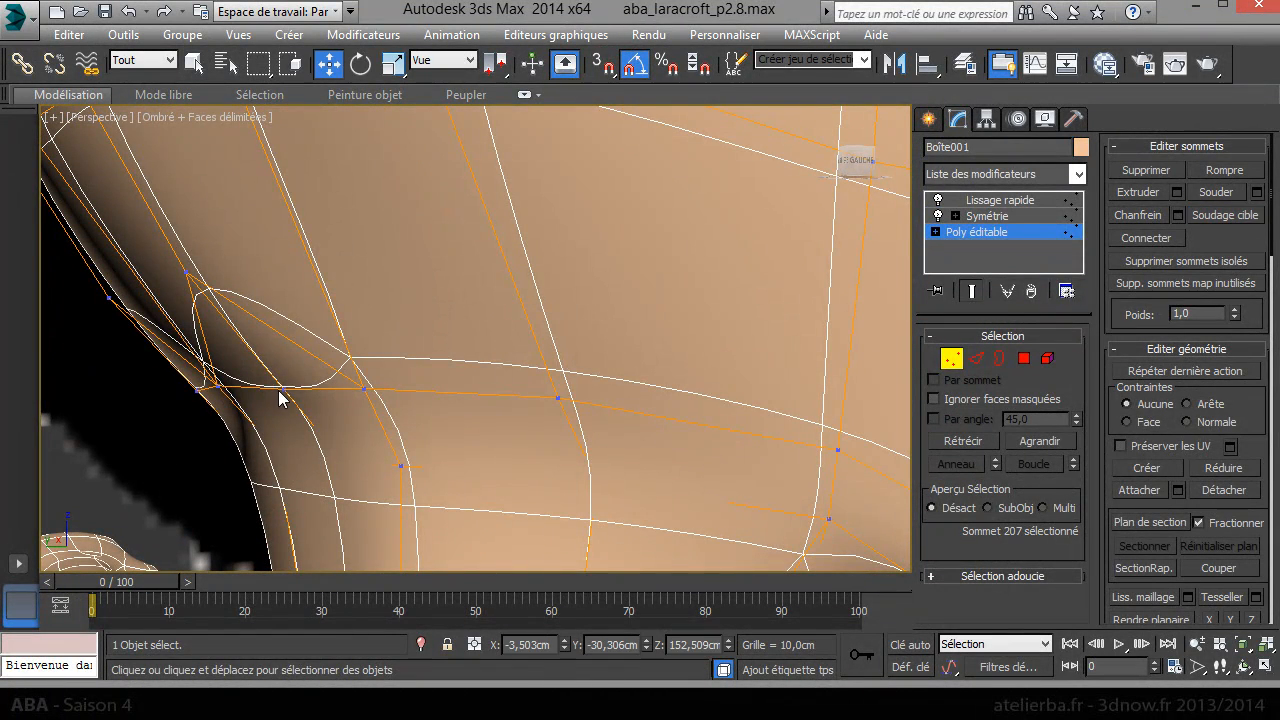
- Target-weld the upper row's remaining vertices behind the jaw onto the row below, column by column, ending at the nape edge
{"action": "right_click", "coordinate": [338, 326]}
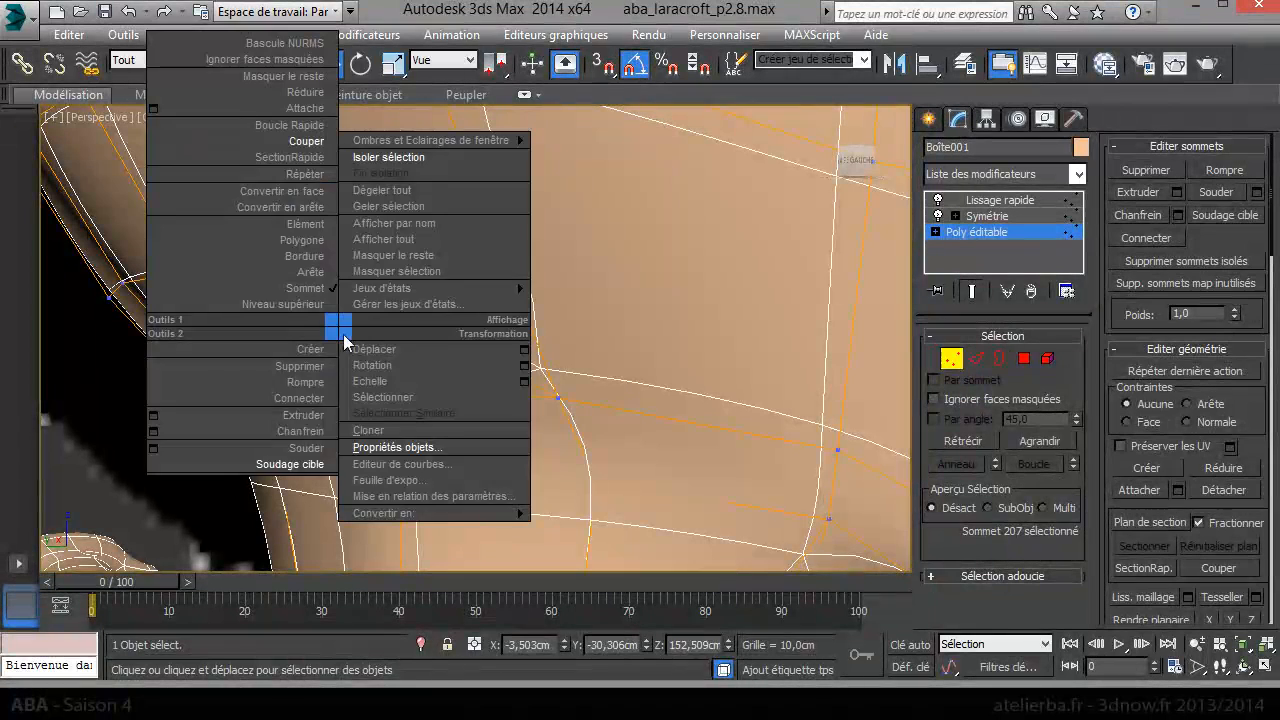
{"action": "left_click", "coordinate": [313, 464]}
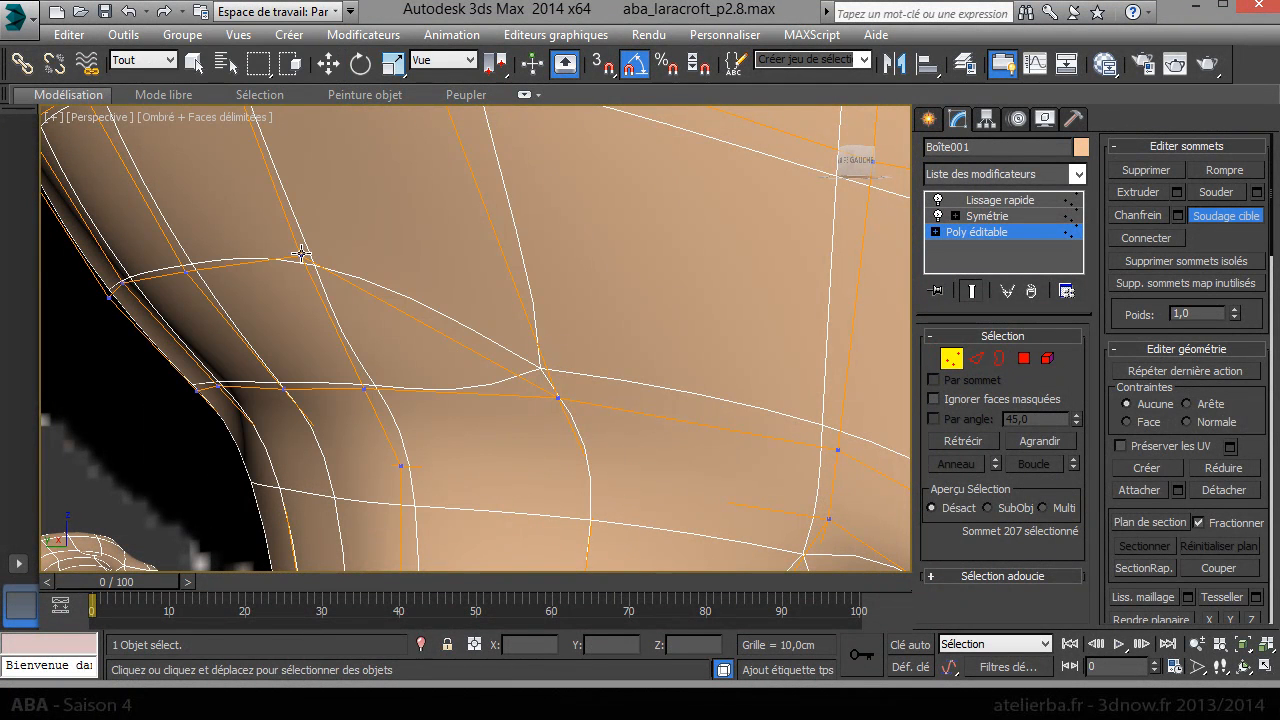
{"action": "left_click", "coordinate": [364, 390]}
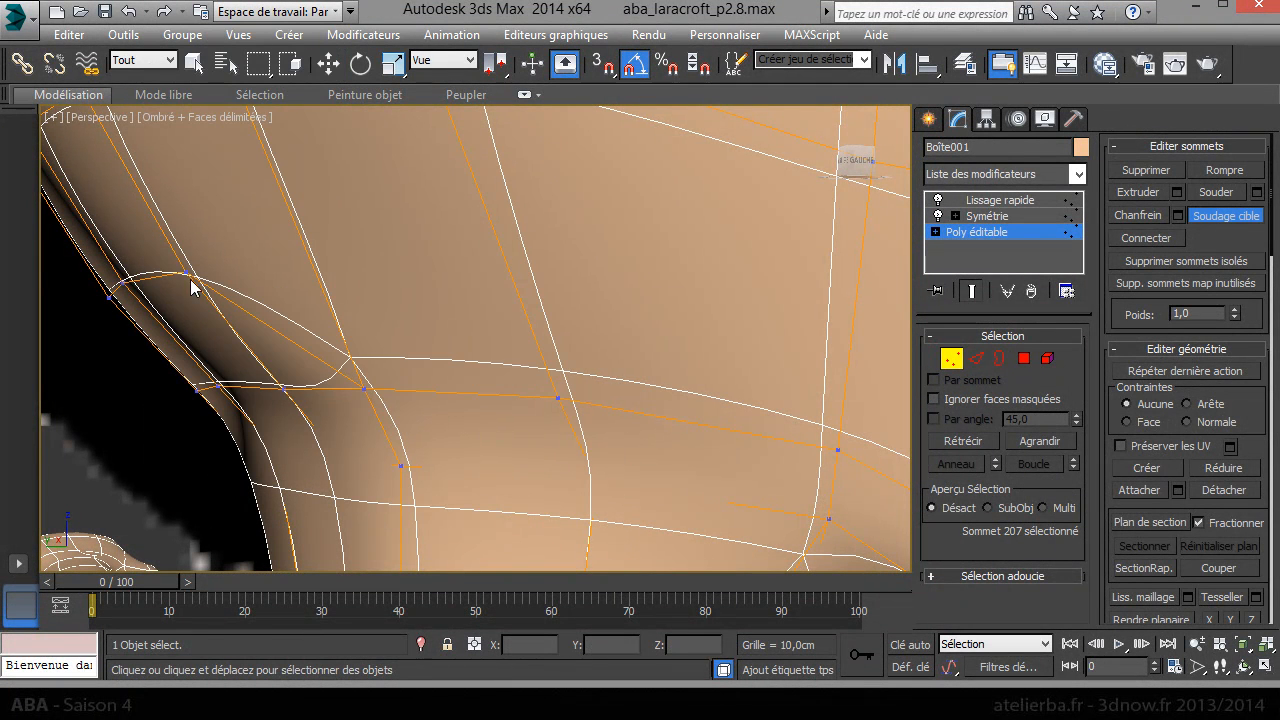
{"action": "left_click", "coordinate": [284, 390]}
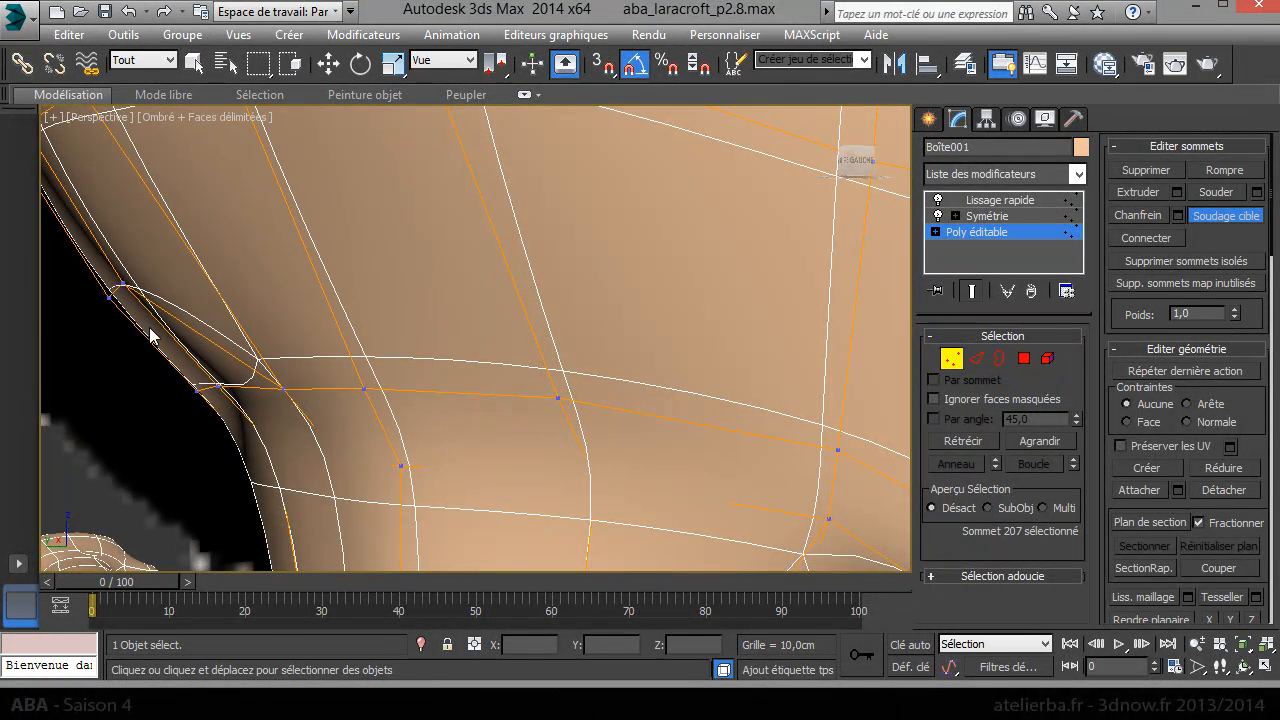
{"action": "left_click", "coordinate": [212, 383]}
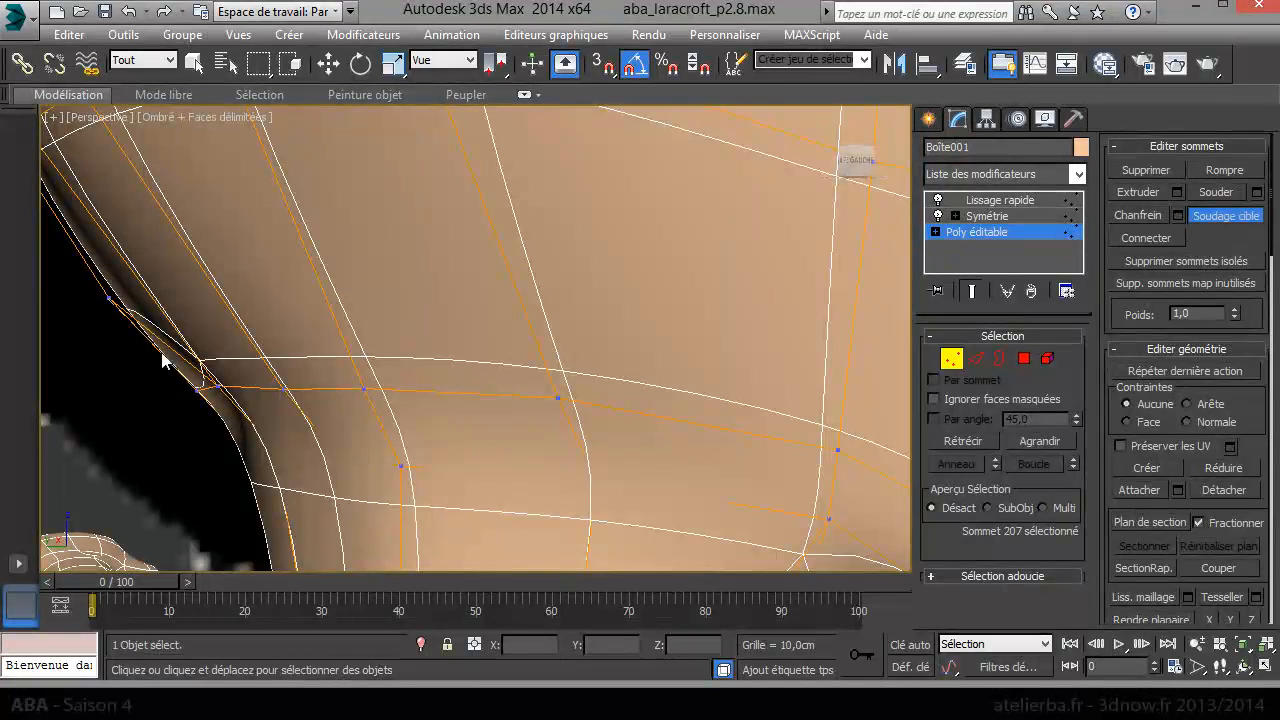
{"action": "left_click", "coordinate": [197, 389]}
{"action": "scroll", "coordinate": [301, 393], "scroll_direction": "down", "scroll_amount": 5}
{"action": "scroll", "coordinate": [334, 384], "scroll_direction": "up", "scroll_amount": 2}
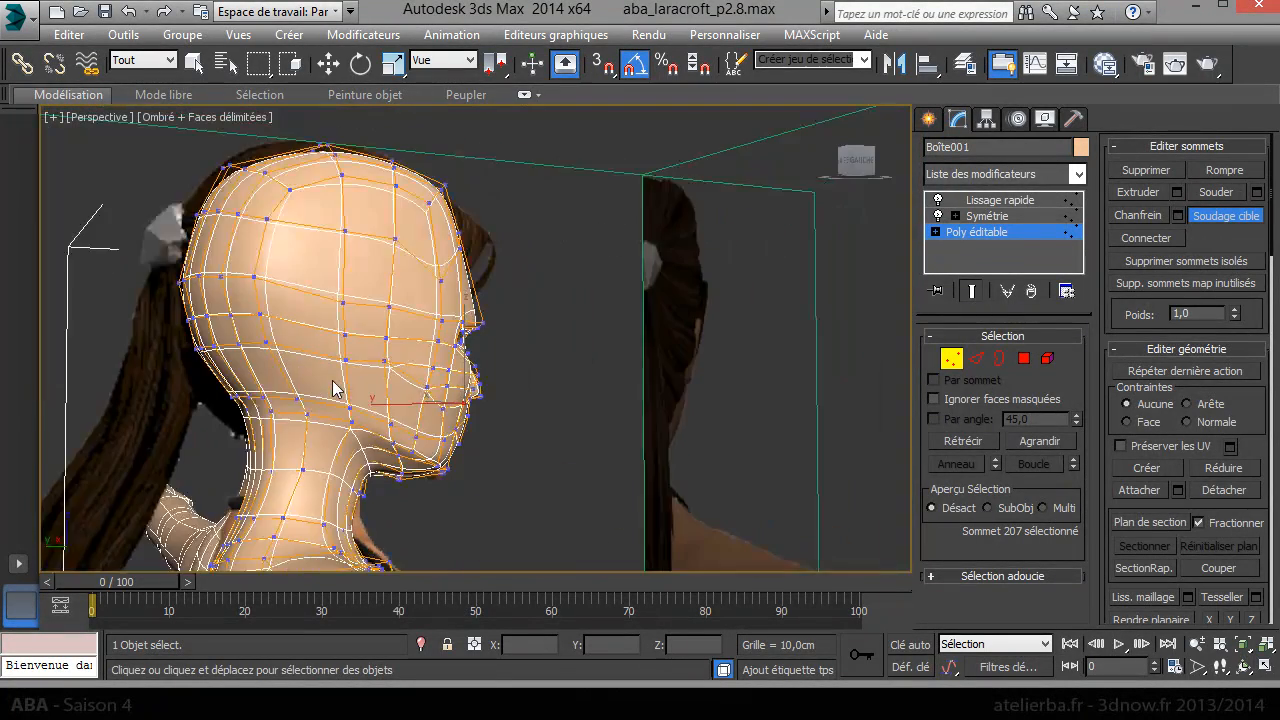
- Raise the vertex just under the eye and shift the vertex below it slightly back toward the cheek
{"action": "middle_click_drag", "start_coordinate": [350, 393], "coordinate": [295, 370], "text": "alt"}
{"action": "scroll", "coordinate": [295, 363], "scroll_direction": "up", "scroll_amount": 4}
{"action": "middle_click_drag", "start_coordinate": [433, 340], "coordinate": [400, 378]}
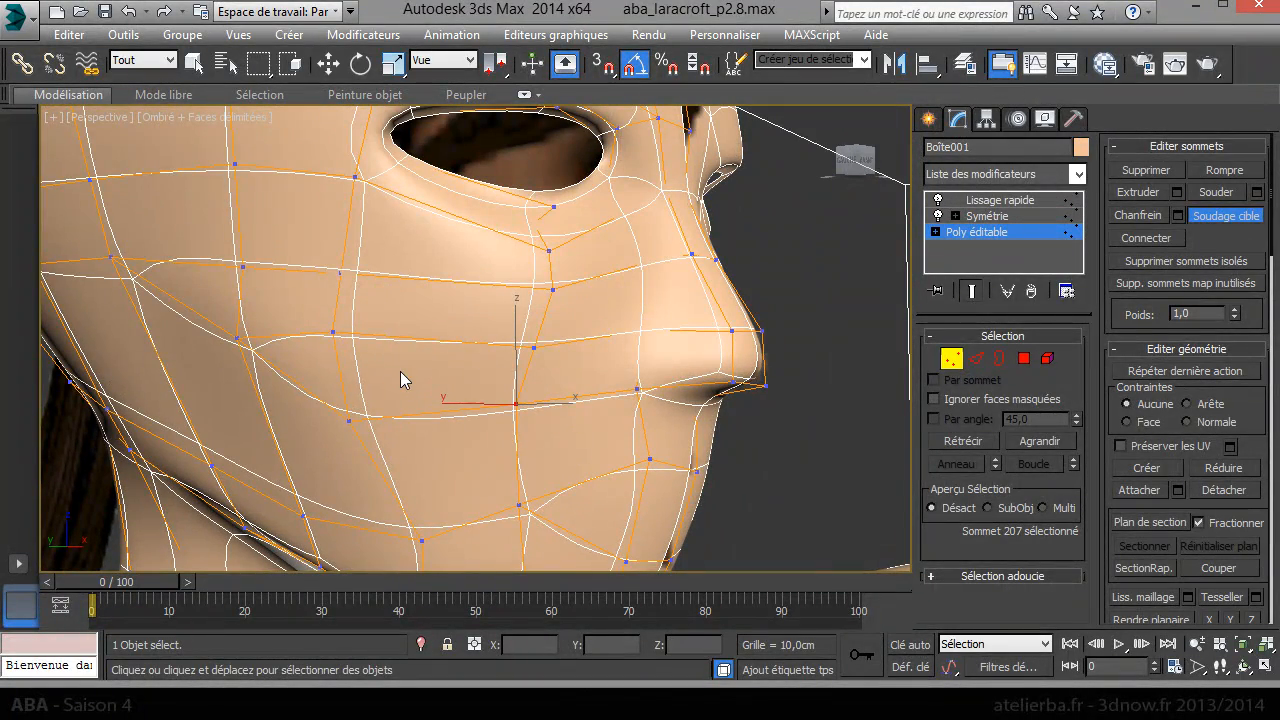
{"action": "key", "text": "w"}
{"action": "left_click", "coordinate": [551, 253]}
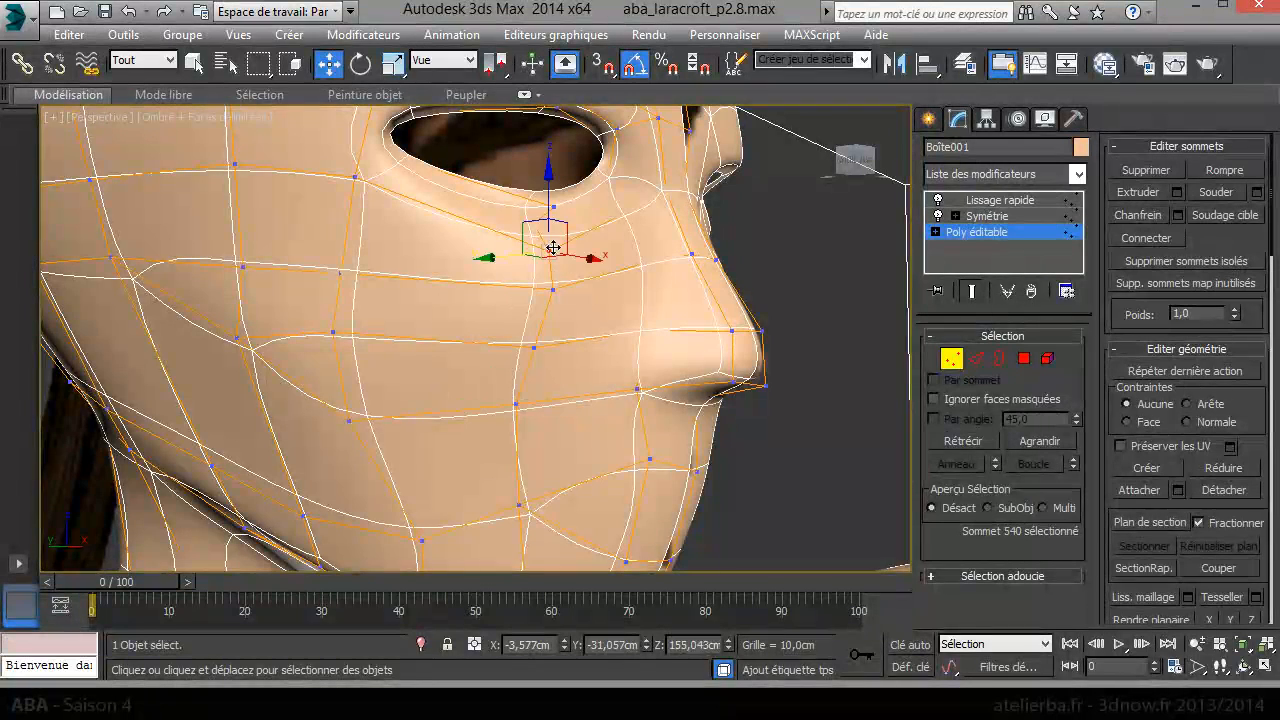
{"action": "left_click_drag", "start_coordinate": [551, 211], "coordinate": [551, 195]}
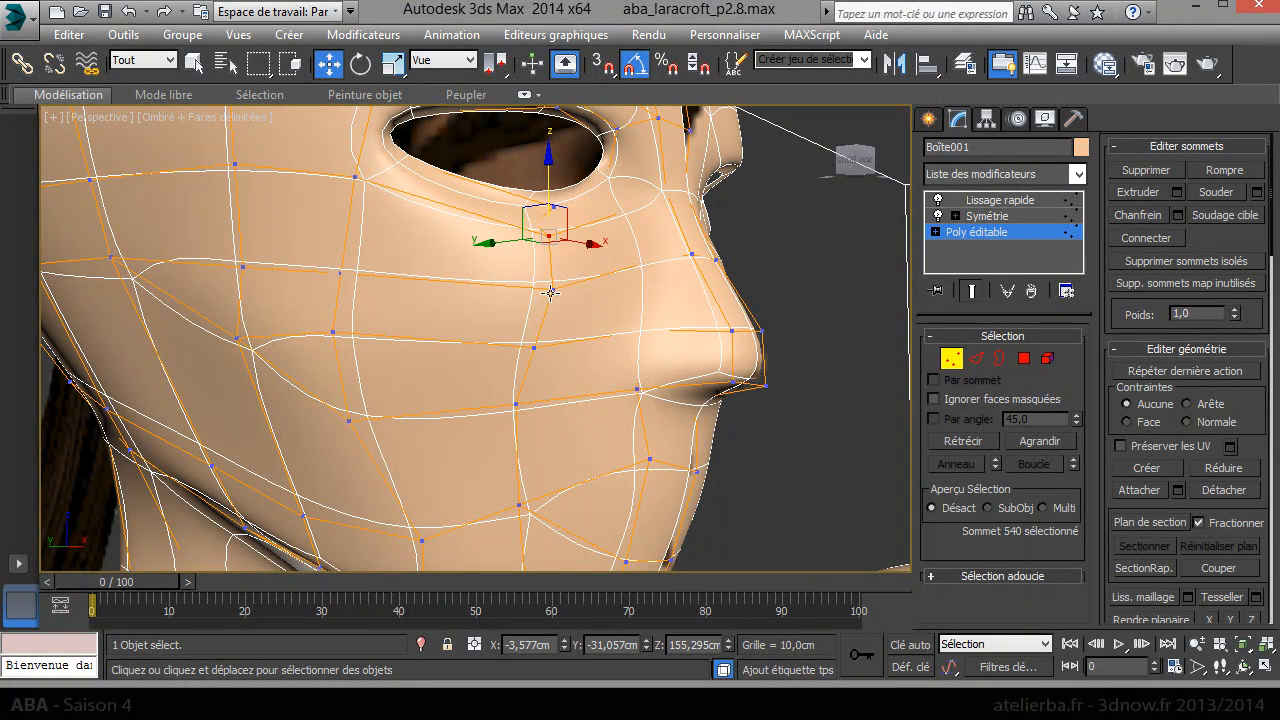
{"action": "left_click", "coordinate": [545, 289]}
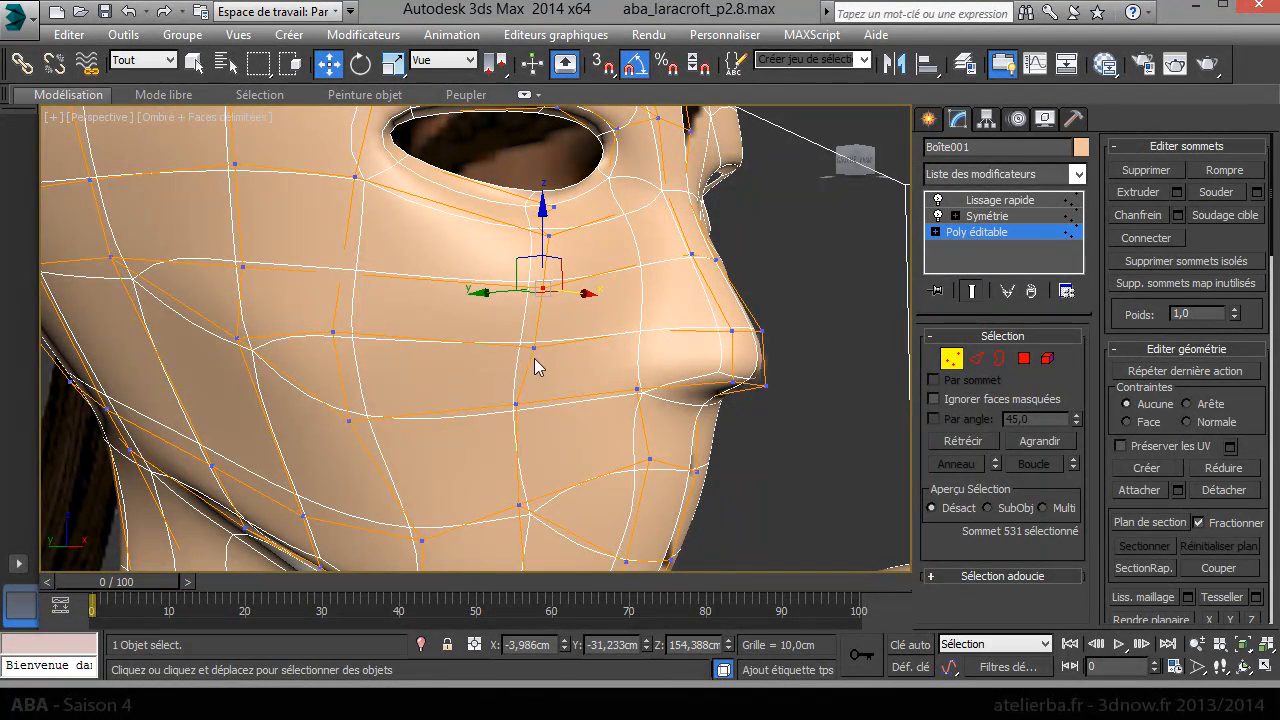
- Lower the two cheek vertices on the row running back from the nostril and shift the outer one sideways
{"action": "left_click", "coordinate": [515, 404]}
{"action": "left_click_drag", "start_coordinate": [517, 358], "coordinate": [529, 411]}
{"action": "left_click", "coordinate": [350, 425]}
{"action": "left_click_drag", "start_coordinate": [357, 412], "coordinate": [396, 455]}
{"action": "middle_click_drag", "start_coordinate": [515, 397], "coordinate": [426, 420]}
{"action": "left_click_drag", "start_coordinate": [429, 482], "coordinate": [447, 487]}
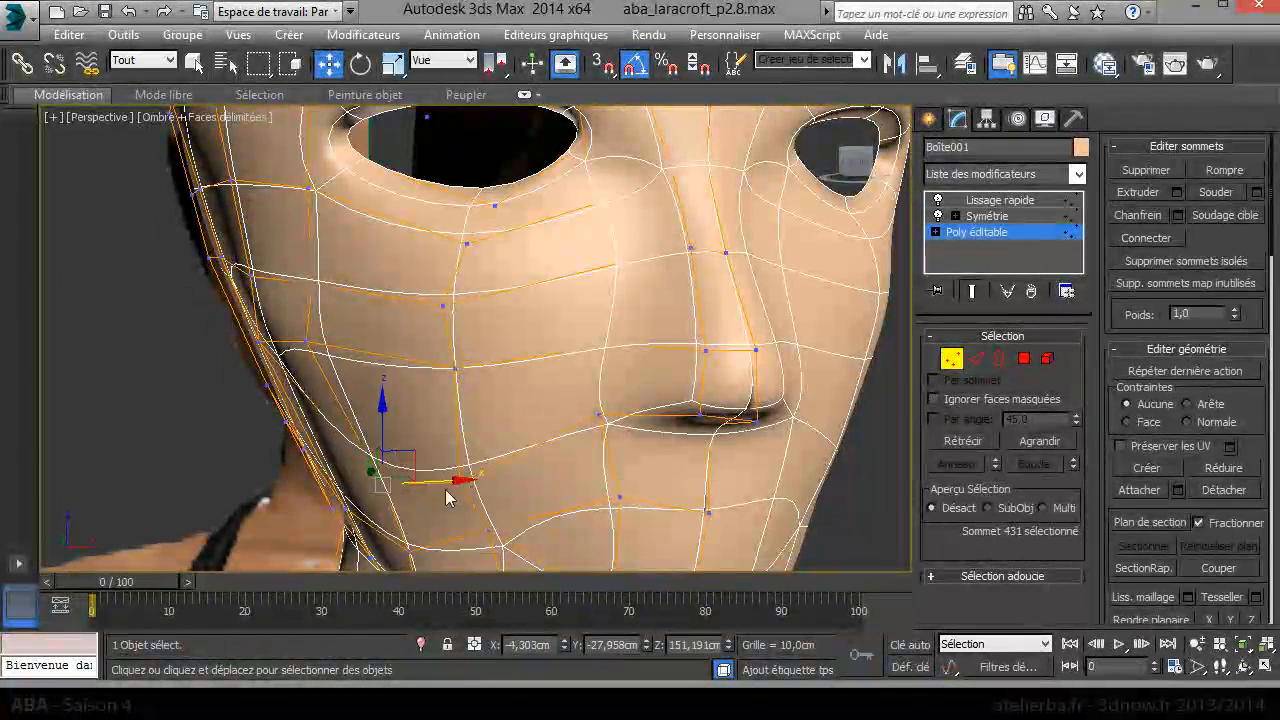
- Shift the outer and middle cheek vertices below the eye sideways to even out the vertical edge flow
{"action": "middle_click_drag", "start_coordinate": [491, 479], "coordinate": [266, 357], "text": "alt"}
{"action": "left_click", "coordinate": [322, 345]}
{"action": "left_click_drag", "start_coordinate": [383, 369], "coordinate": [375, 369]}
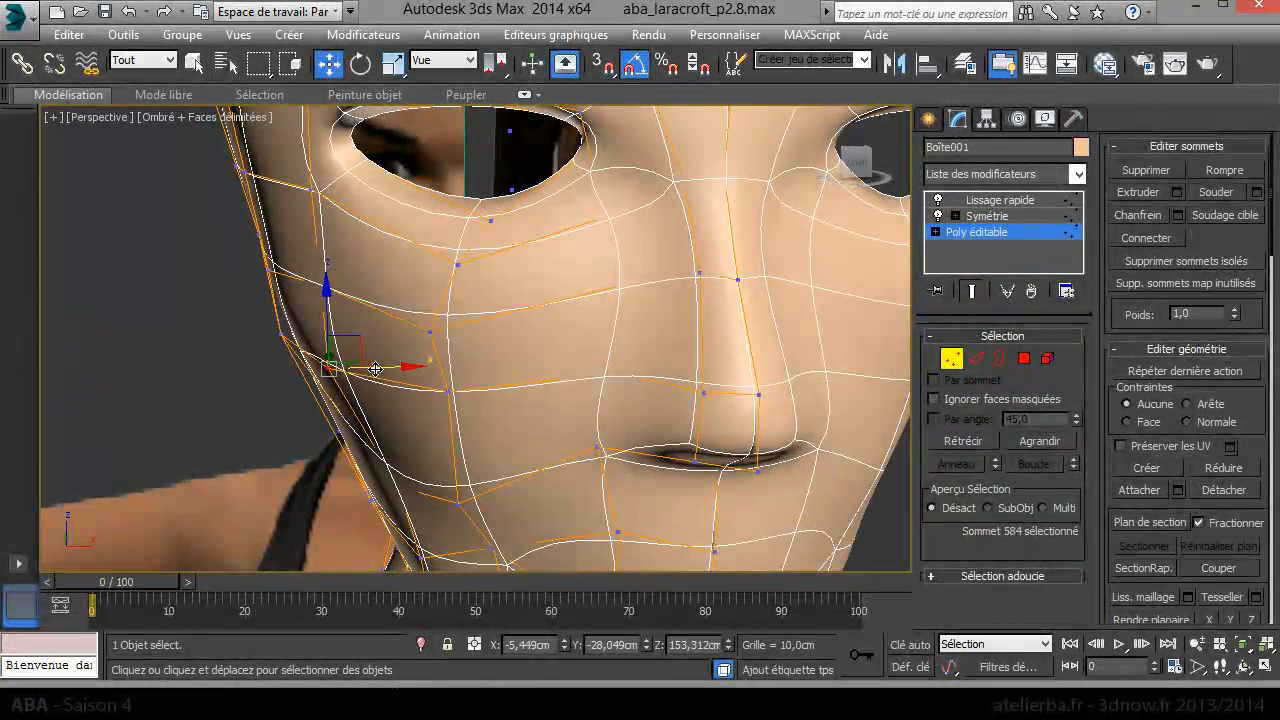
{"action": "left_click", "coordinate": [321, 284]}
{"action": "left_click_drag", "start_coordinate": [358, 287], "coordinate": [342, 291]}
{"action": "left_click", "coordinate": [425, 322]}
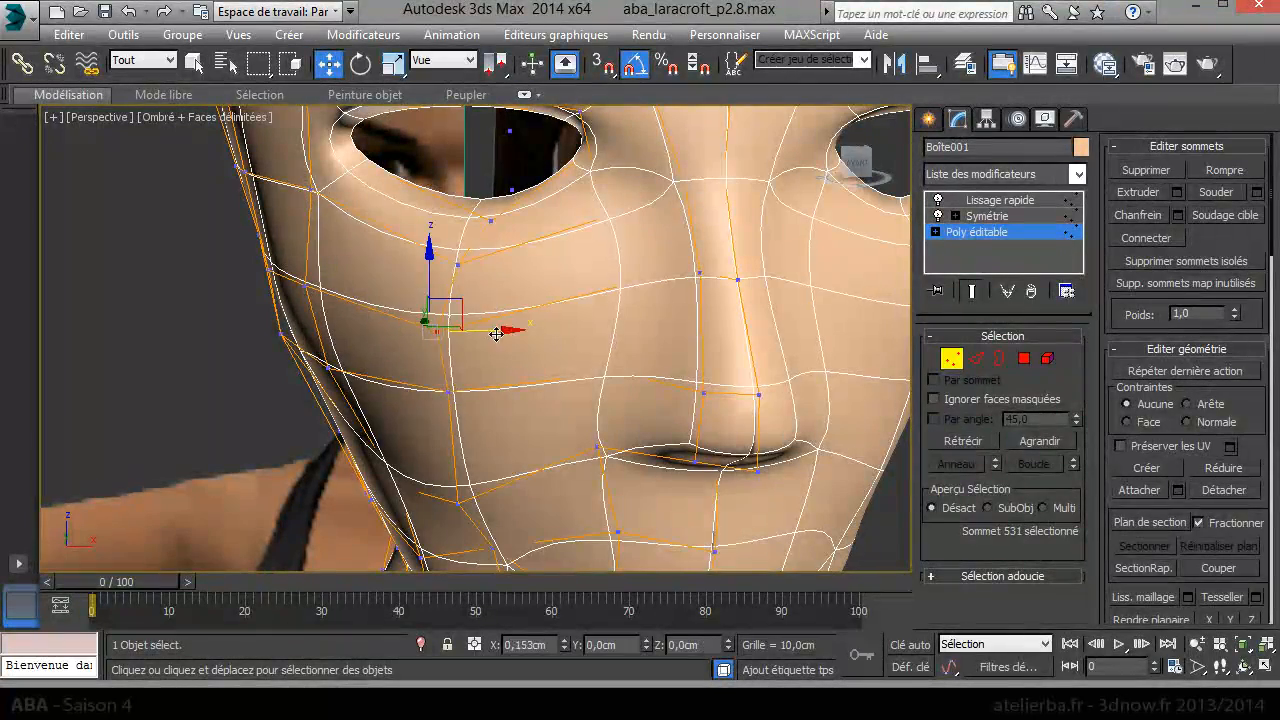
{"action": "left_click_drag", "start_coordinate": [493, 333], "coordinate": [501, 336]}
- Turn off the Lissage rapide modifier and the end-result display to work on the unsmoothed half mesh
{"action": "middle_click_drag", "start_coordinate": [630, 318], "coordinate": [495, 302], "text": "alt"}
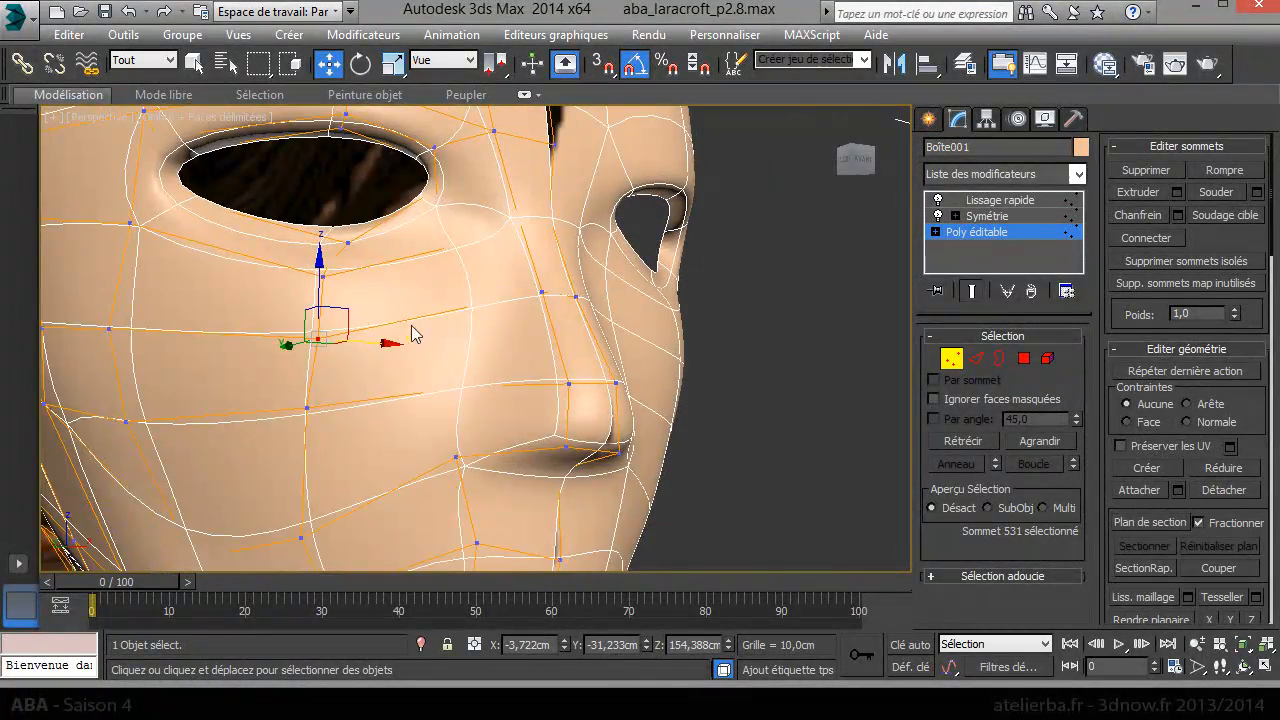
{"action": "scroll", "coordinate": [443, 337], "scroll_direction": "down", "scroll_amount": 6}
{"action": "scroll", "coordinate": [500, 368], "scroll_direction": "up", "scroll_amount": 1}
{"action": "middle_click_drag", "start_coordinate": [500, 368], "coordinate": [440, 365], "text": "alt"}
{"action": "scroll", "coordinate": [423, 331], "scroll_direction": "up", "scroll_amount": 5}
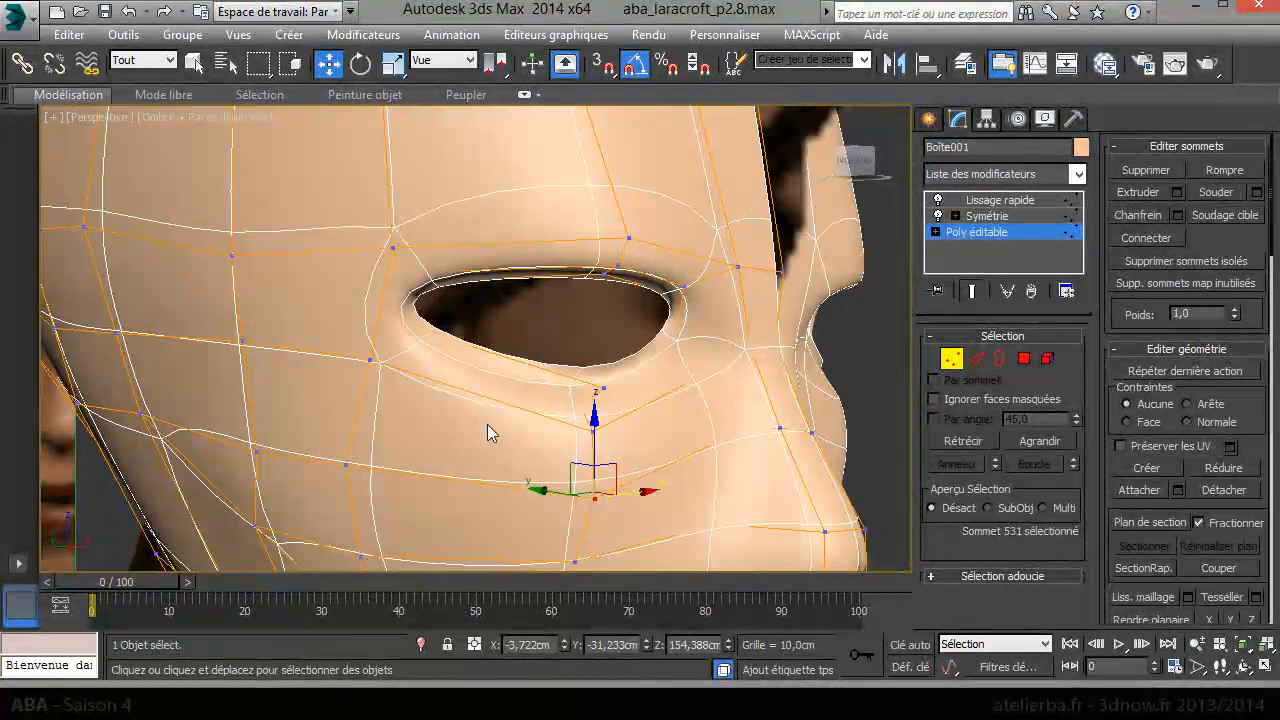
{"action": "middle_click_drag", "start_coordinate": [481, 425], "coordinate": [437, 350]}
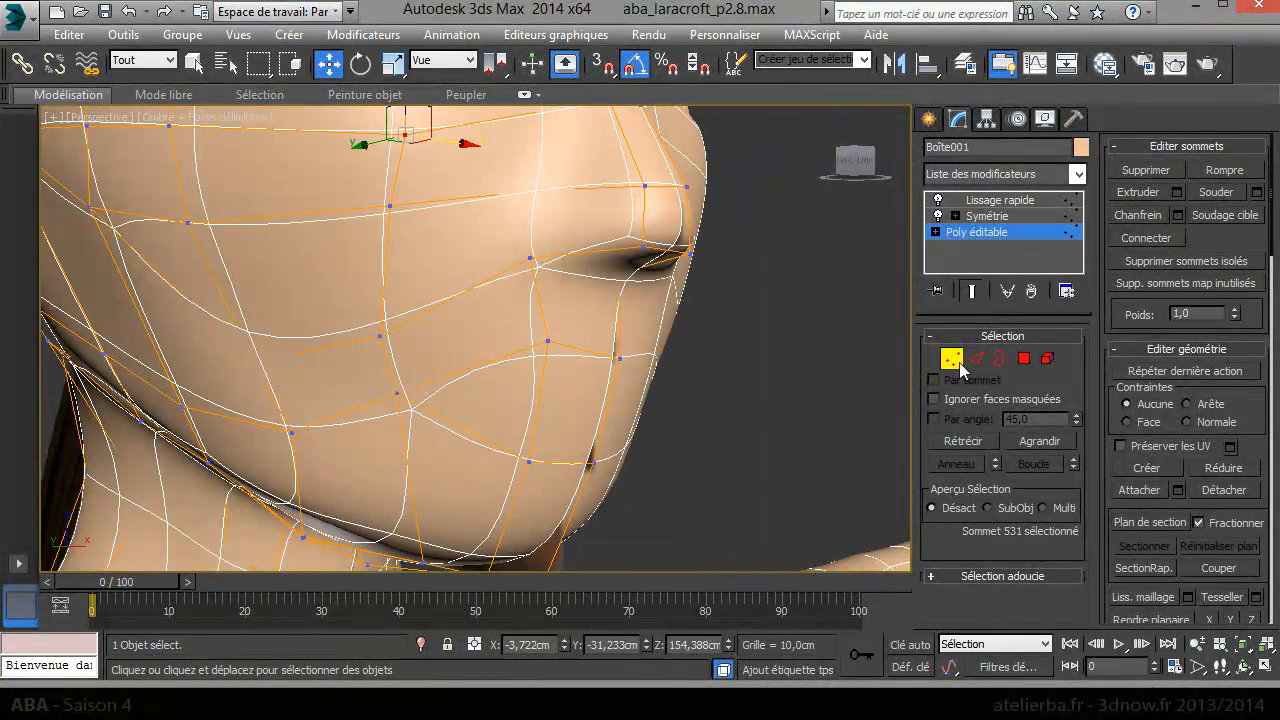
{"action": "right_click", "coordinate": [652, 379]}
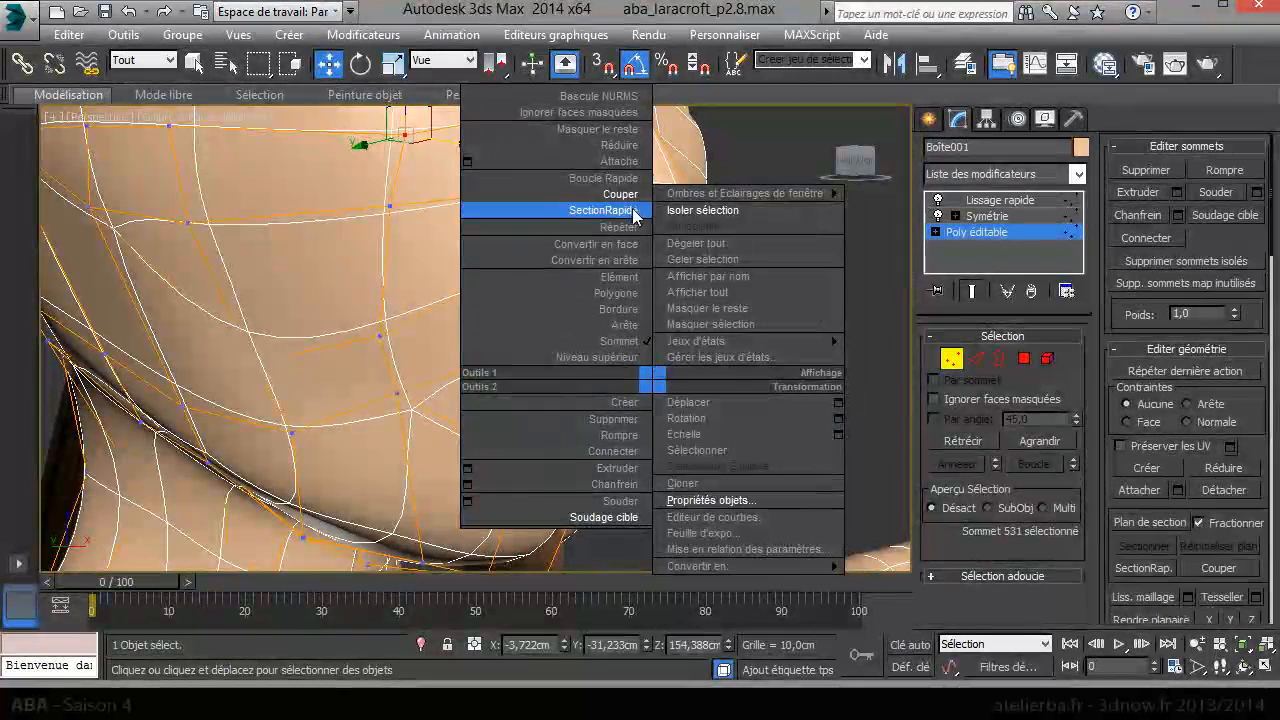
{"action": "left_click", "coordinate": [620, 194]}
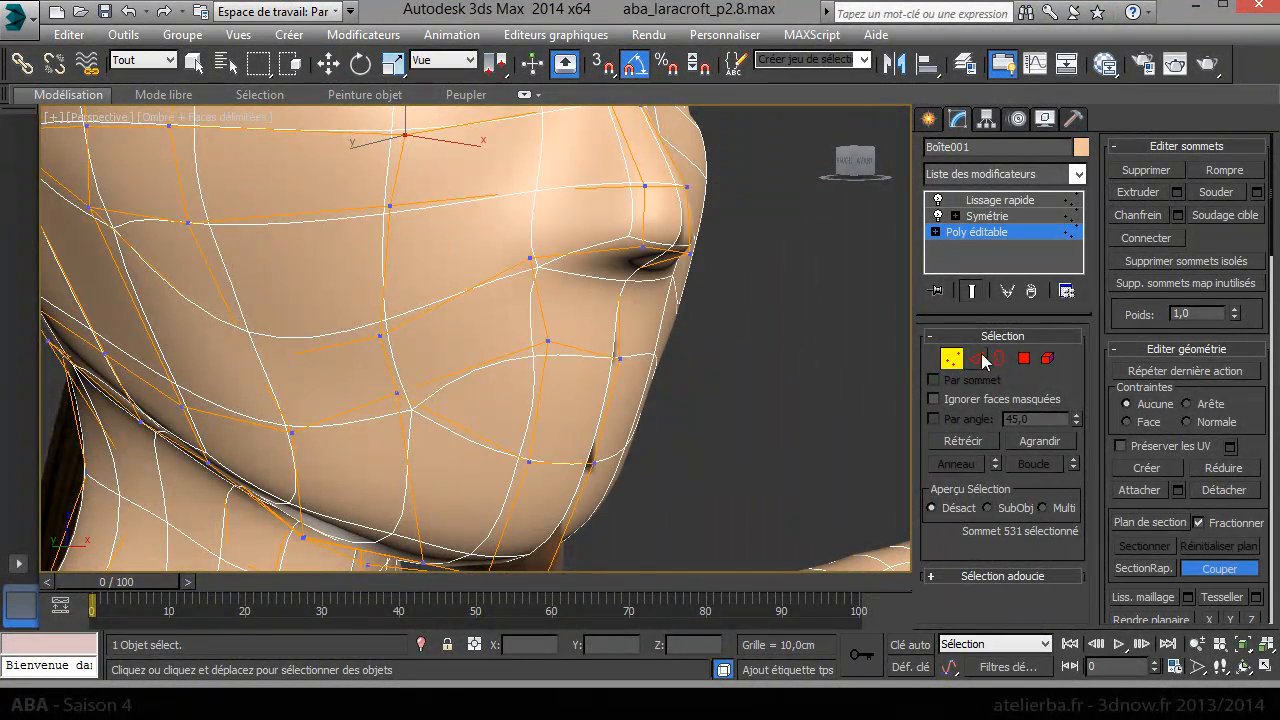
{"action": "left_click", "coordinate": [938, 201]}
{"action": "middle_click_drag", "start_coordinate": [628, 394], "coordinate": [720, 340], "text": "alt"}
{"action": "left_click", "coordinate": [973, 291]}
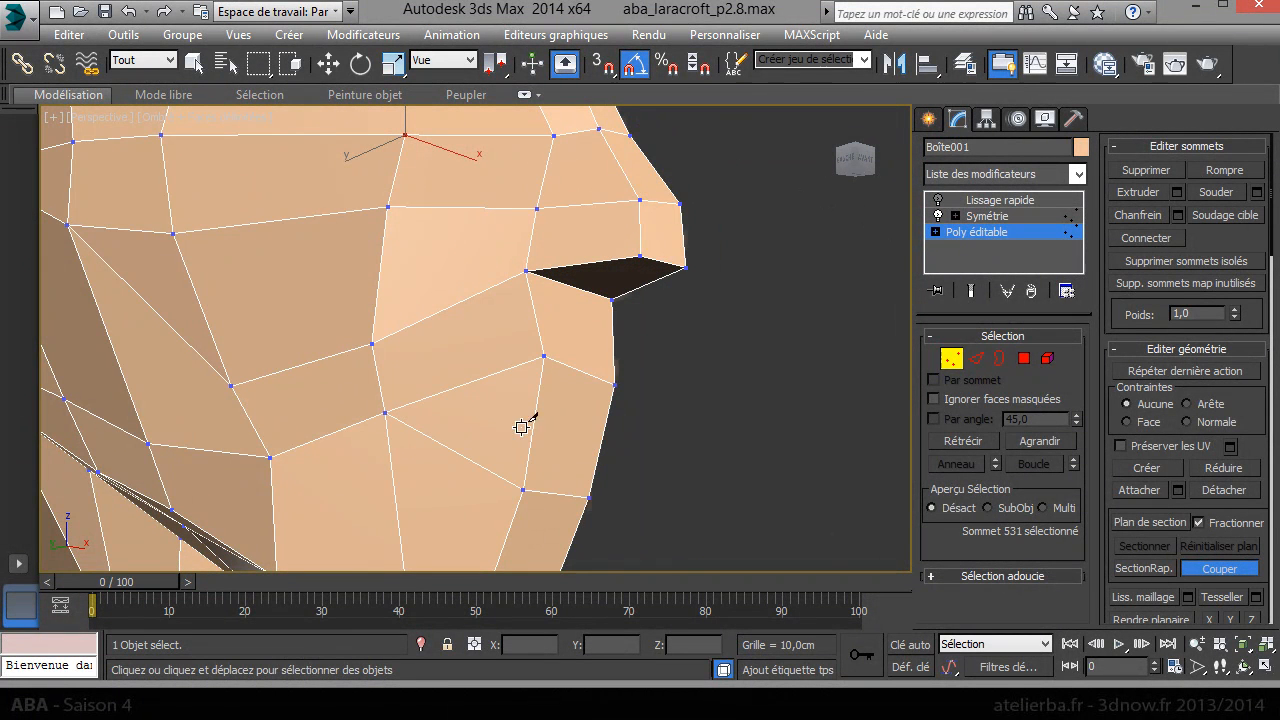
- Select the two polygons at the mouth, between the upper lip and the chin
{"action": "left_click", "coordinate": [1024, 358]}
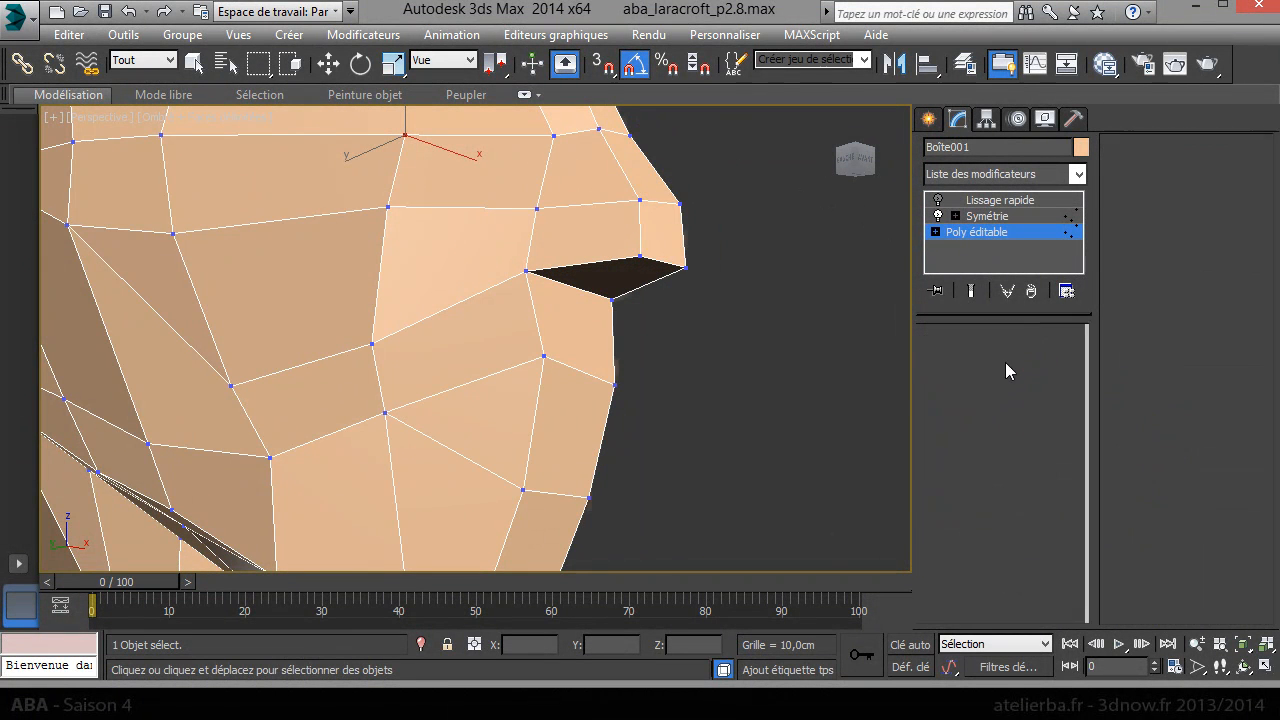
{"action": "key", "text": "w"}
{"action": "left_click", "coordinate": [580, 440]}
{"action": "left_click", "coordinate": [508, 440], "text": "ctrl"}
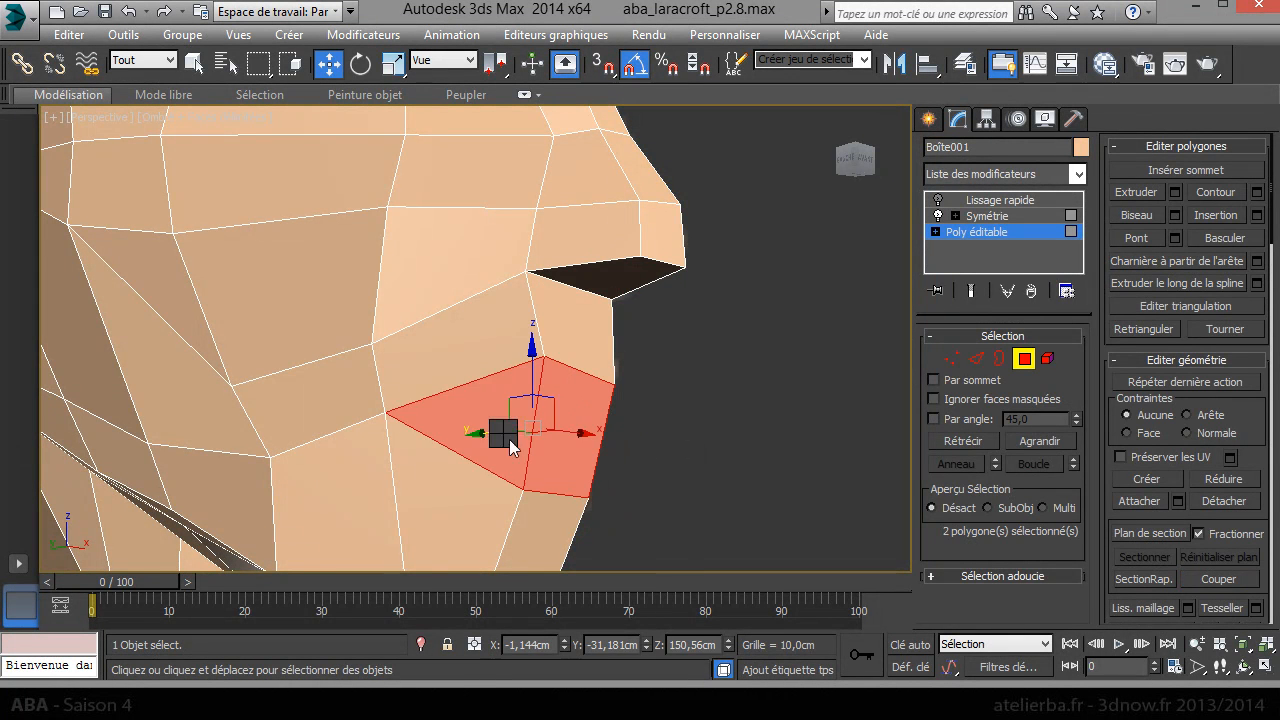
- Try to inset the two selected mouth polygons by eye
{"action": "right_click", "coordinate": [503, 433]}
{"action": "left_click", "coordinate": [468, 538]}
{"action": "left_click_drag", "start_coordinate": [557, 434], "coordinate": [580, 406]}
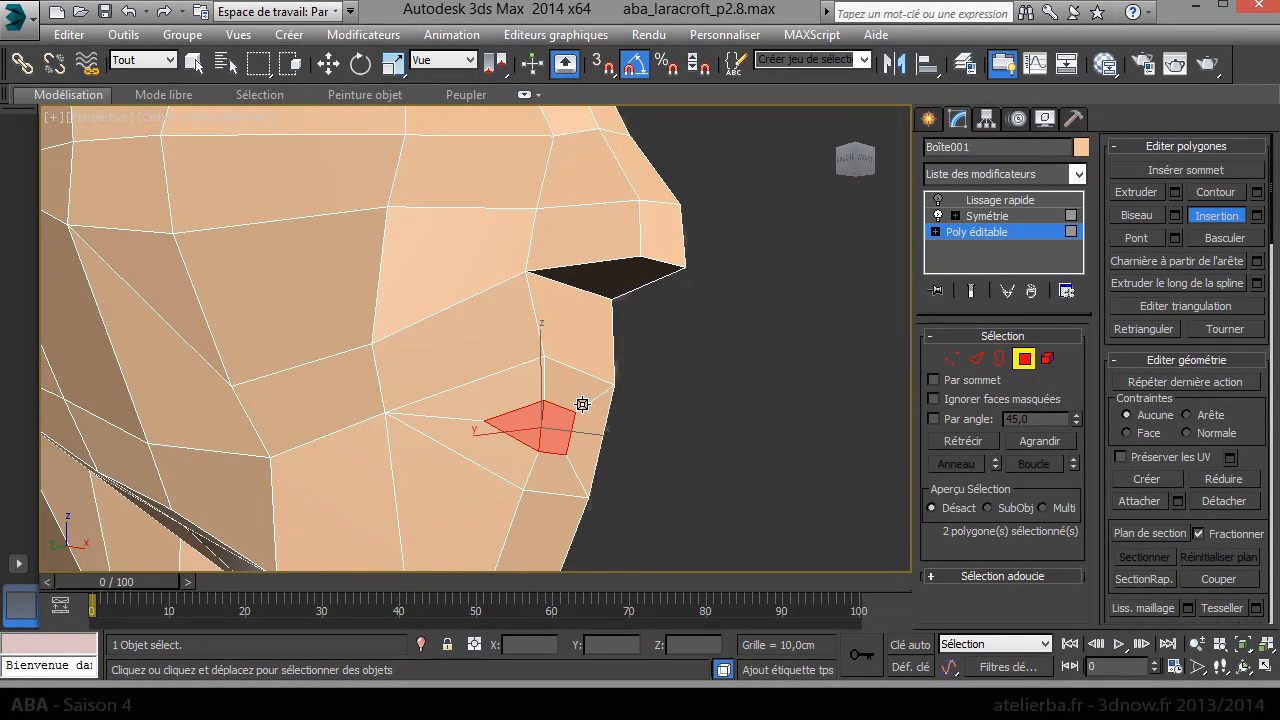
{"action": "key", "text": "ctrl+z"}
{"action": "key", "text": "ctrl+y"}
- Inset the two mouth polygons by a small amount, leaving a narrow border for the lips
{"action": "right_click", "coordinate": [590, 397]}
{"action": "right_click", "coordinate": [579, 412]}
{"action": "left_click", "coordinate": [395, 517]}
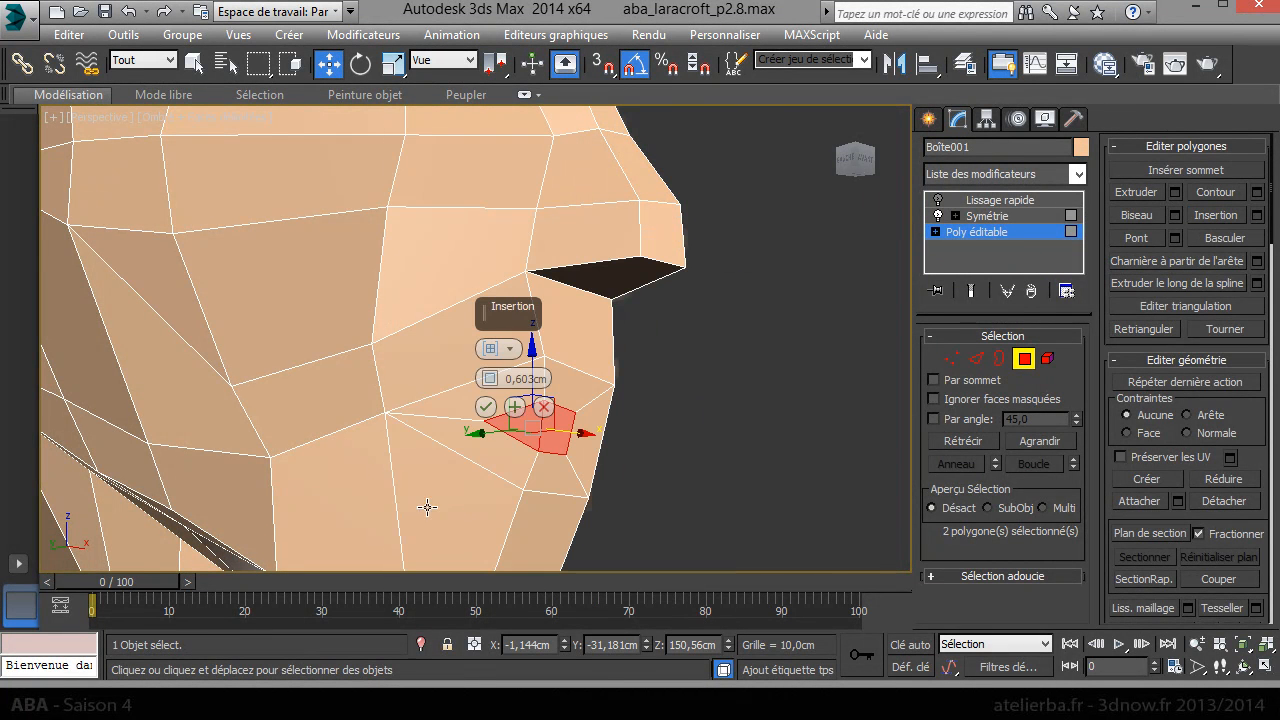
{"action": "left_click_drag", "start_coordinate": [495, 381], "coordinate": [486, 378]}
{"action": "left_click", "coordinate": [485, 406]}
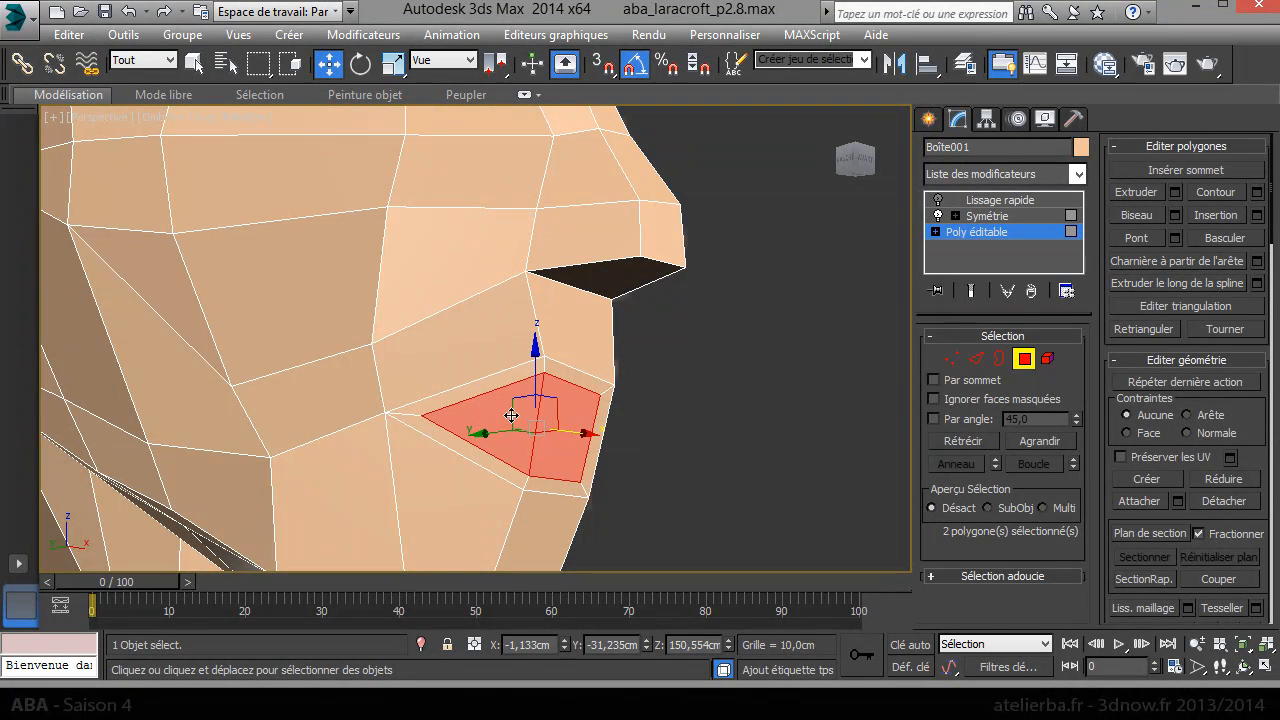
- Delete the narrow inset polygon along the symmetry line and set the open mouth edge's X position to 0
{"action": "left_click", "coordinate": [606, 448]}
{"action": "key", "text": "Delete"}
{"action": "left_click", "coordinate": [976, 358]}
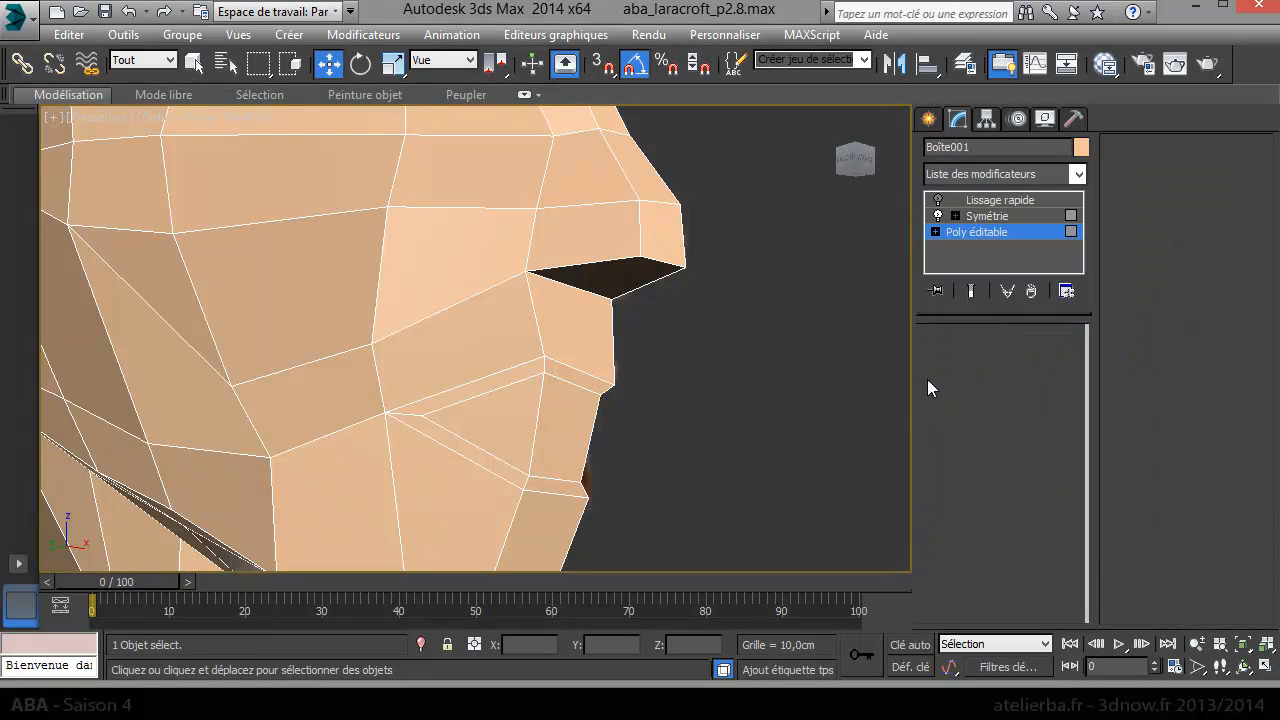
{"action": "left_click", "coordinate": [594, 437]}
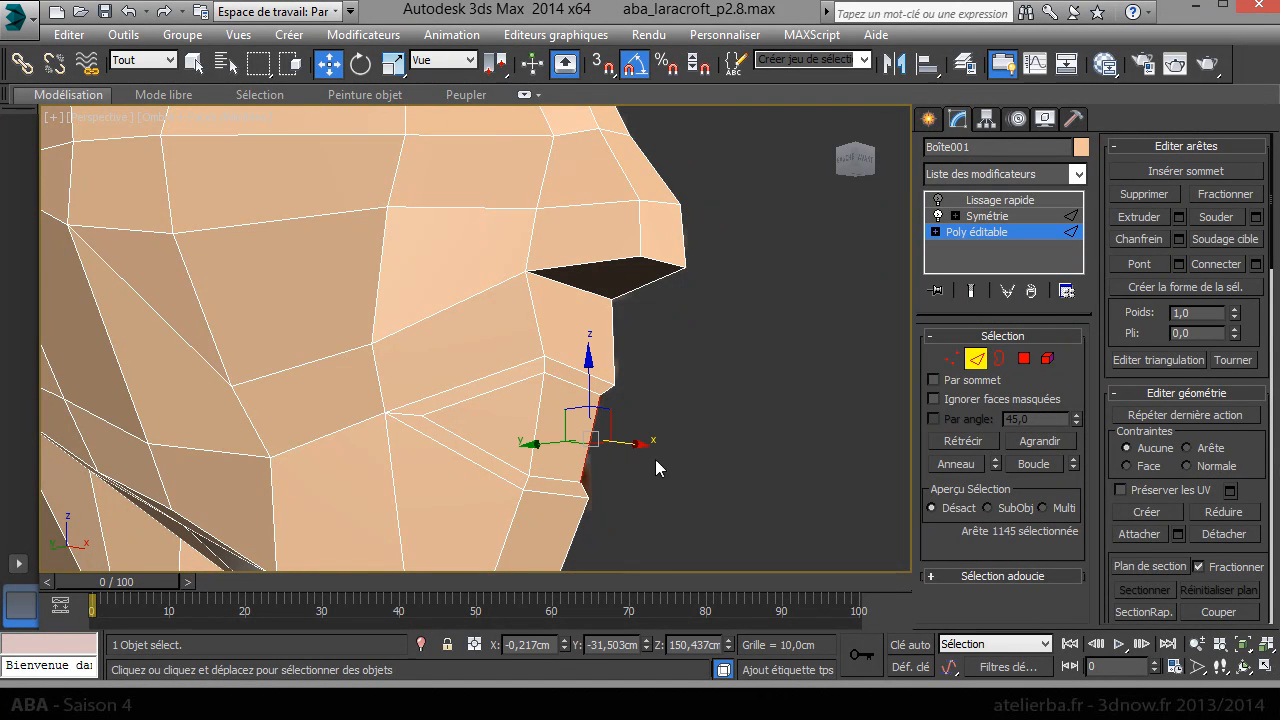
{"action": "right_click", "coordinate": [564, 645]}
- Move the inner vertices of the upper lip down to thicken the upper lip
{"action": "middle_click_drag", "start_coordinate": [677, 496], "coordinate": [711, 423], "text": "alt"}
{"action": "left_click", "coordinate": [950, 360]}
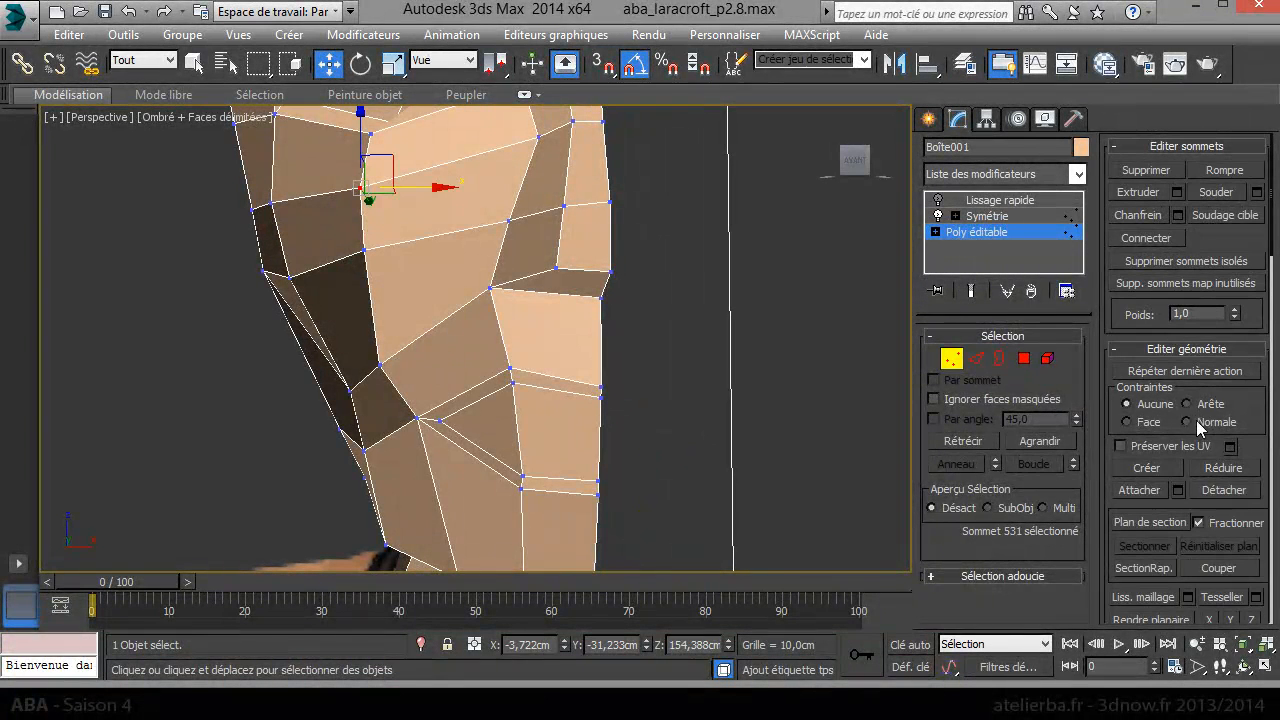
{"action": "left_click", "coordinate": [512, 383]}
{"action": "left_click_drag", "start_coordinate": [512, 383], "coordinate": [511, 405]}
{"action": "left_click", "coordinate": [598, 397]}
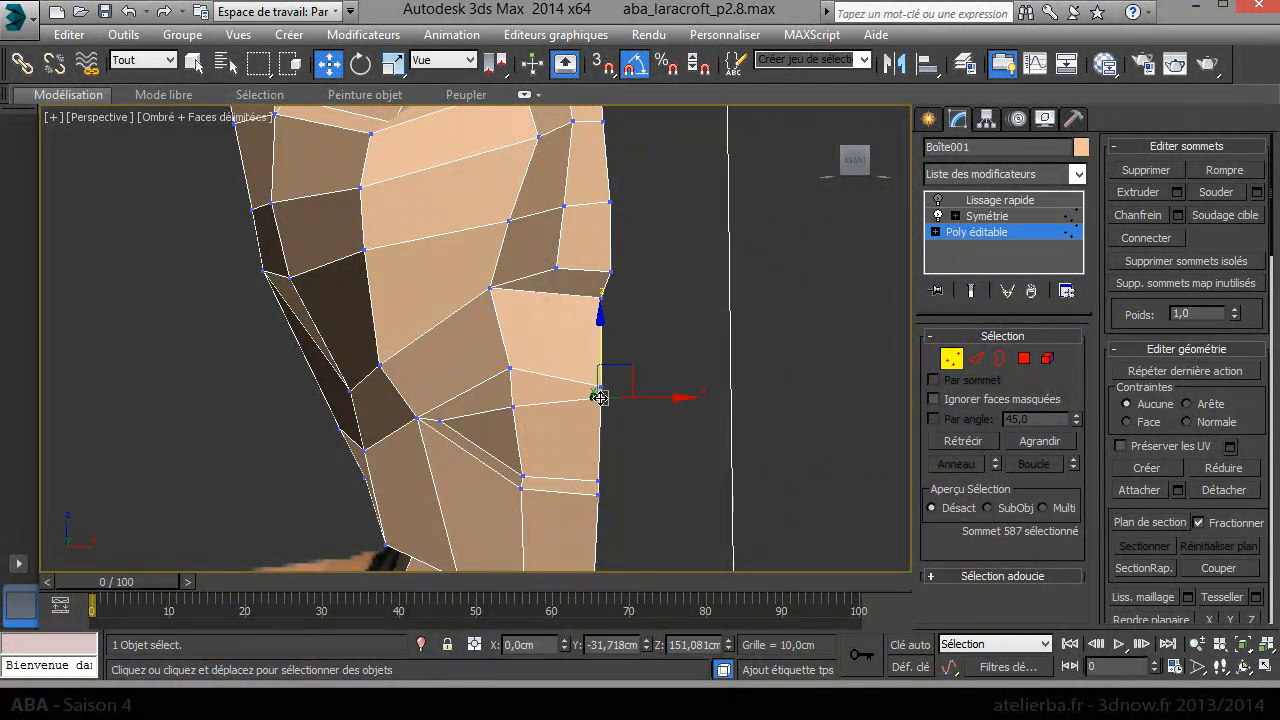
- Move the inner vertices of the lower lip up to thicken the lower lip
{"action": "left_click", "coordinate": [522, 467]}
{"action": "left_click_drag", "start_coordinate": [553, 442], "coordinate": [538, 380]}
{"action": "left_click", "coordinate": [595, 487]}
{"action": "left_click", "coordinate": [597, 474]}
{"action": "left_click_drag", "start_coordinate": [599, 416], "coordinate": [599, 413]}
- Move the lower lip's two inner vertices forward in profile so they line up below the upper lip
{"action": "middle_click_drag", "start_coordinate": [600, 415], "coordinate": [787, 424], "text": "alt"}
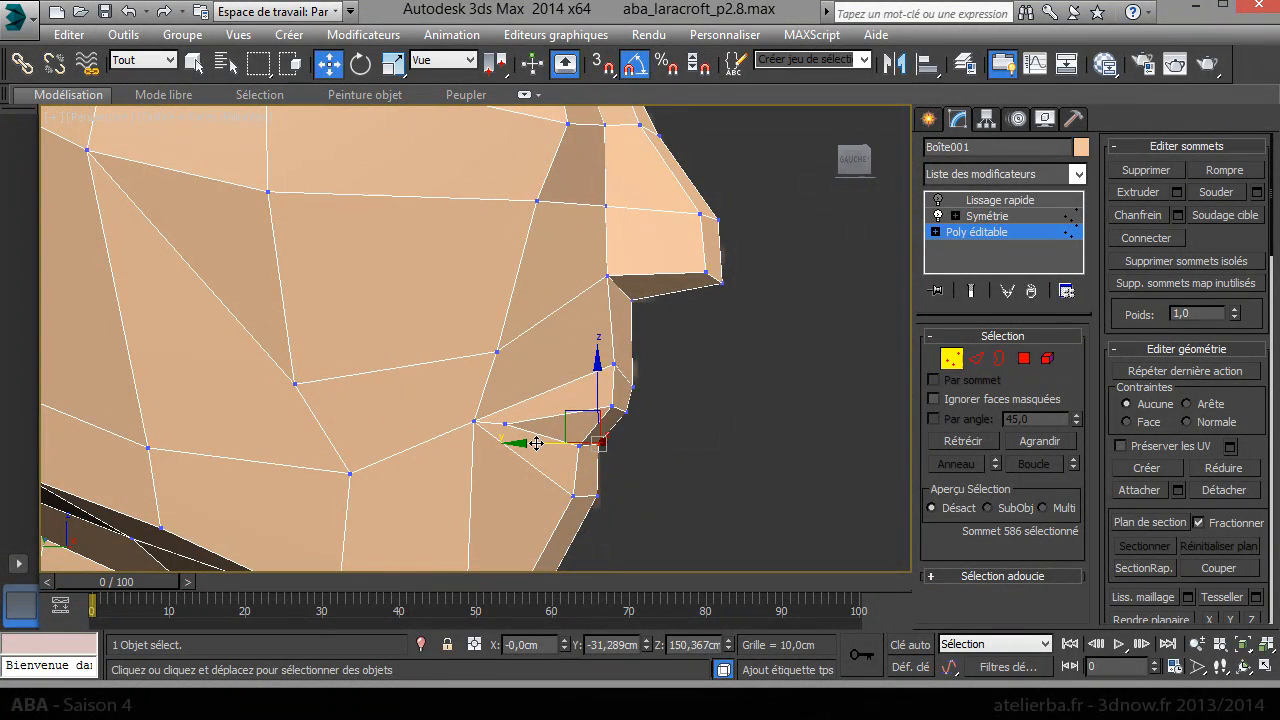
{"action": "left_click_drag", "start_coordinate": [540, 443], "coordinate": [568, 462]}
{"action": "left_click", "coordinate": [583, 444]}
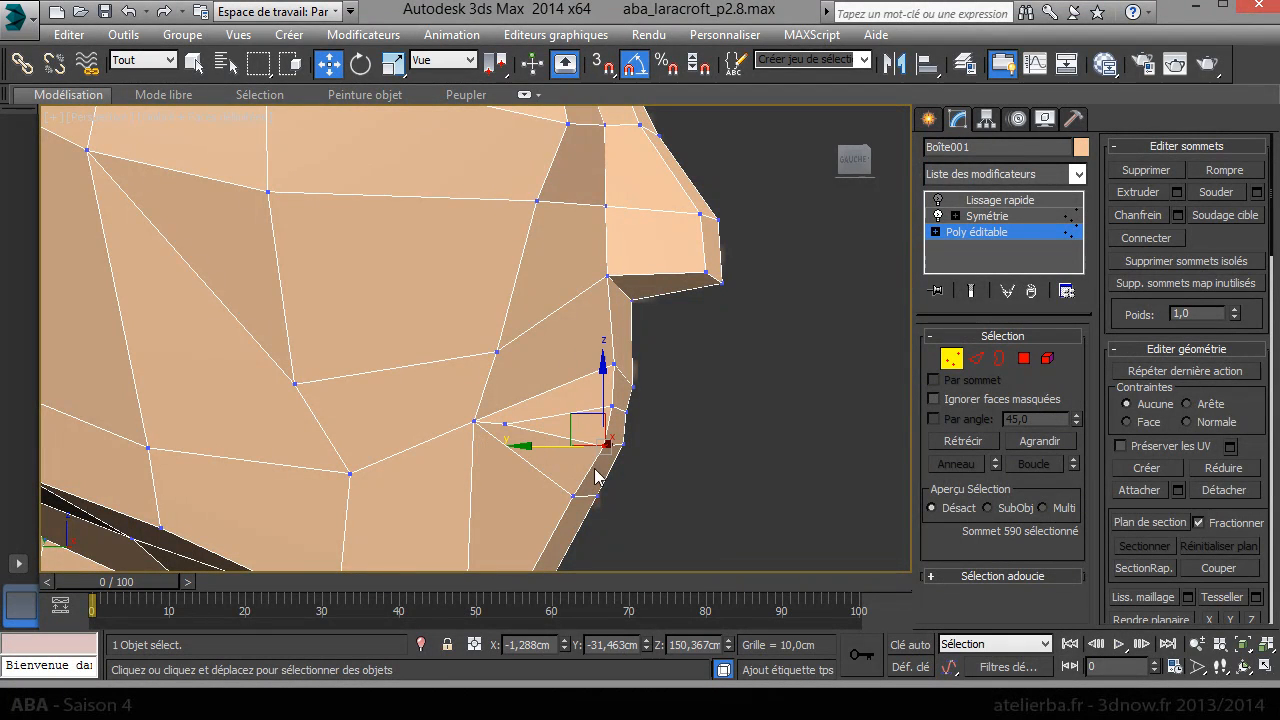
- Select the ring of edges across both lips and connect them with one new edge loop
{"action": "middle_click_drag", "start_coordinate": [607, 505], "coordinate": [529, 480], "text": "alt"}
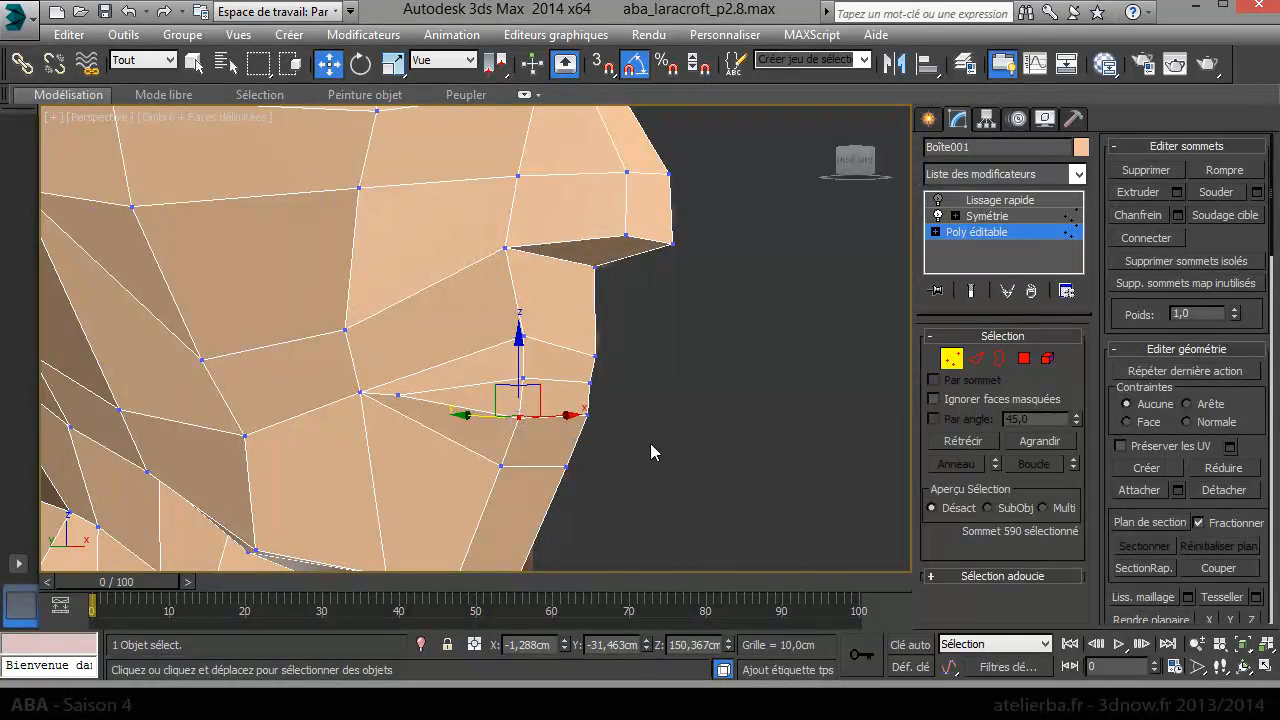
{"action": "left_click", "coordinate": [975, 359]}
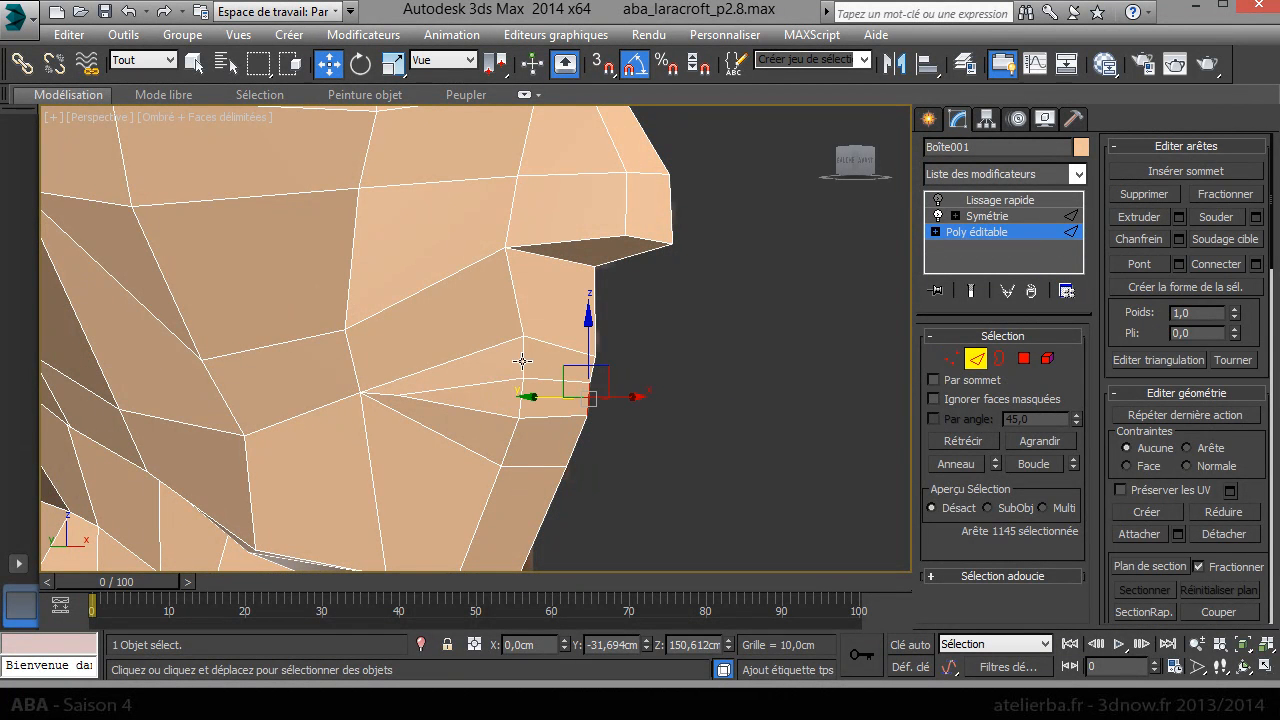
{"action": "left_click", "coordinate": [522, 361]}
{"action": "left_click", "coordinate": [957, 465]}
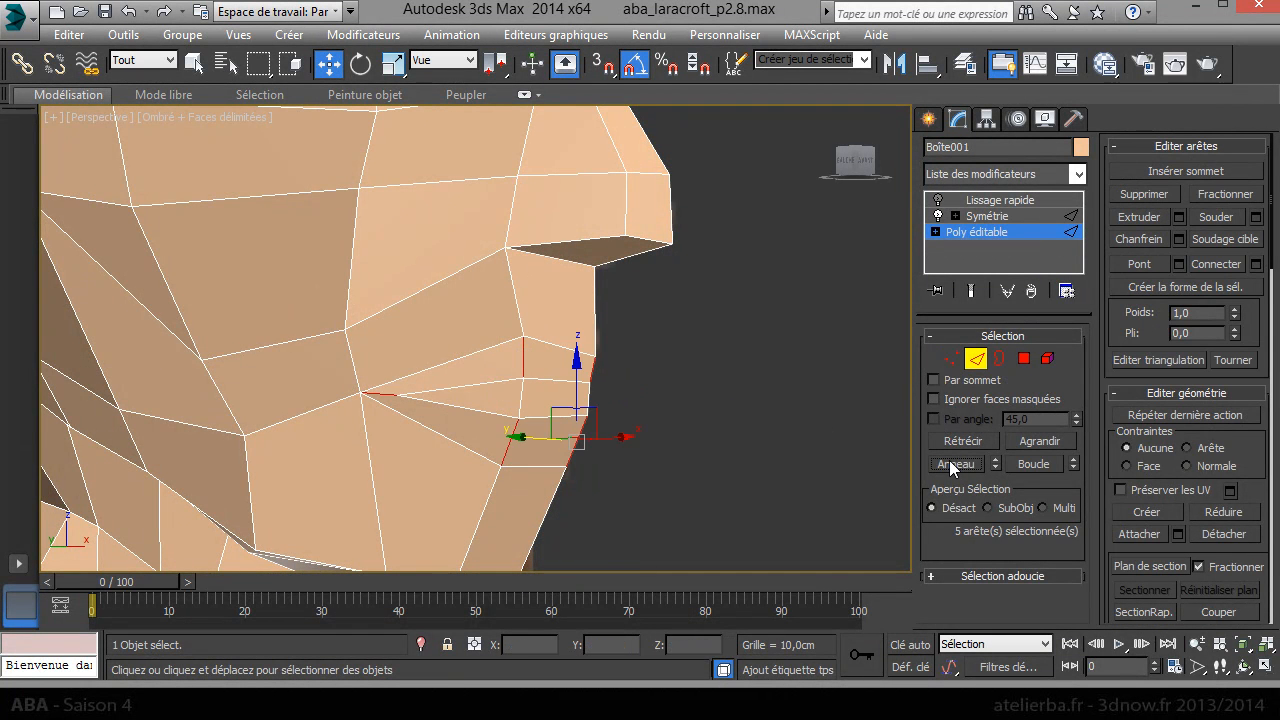
{"action": "right_click", "coordinate": [653, 449]}
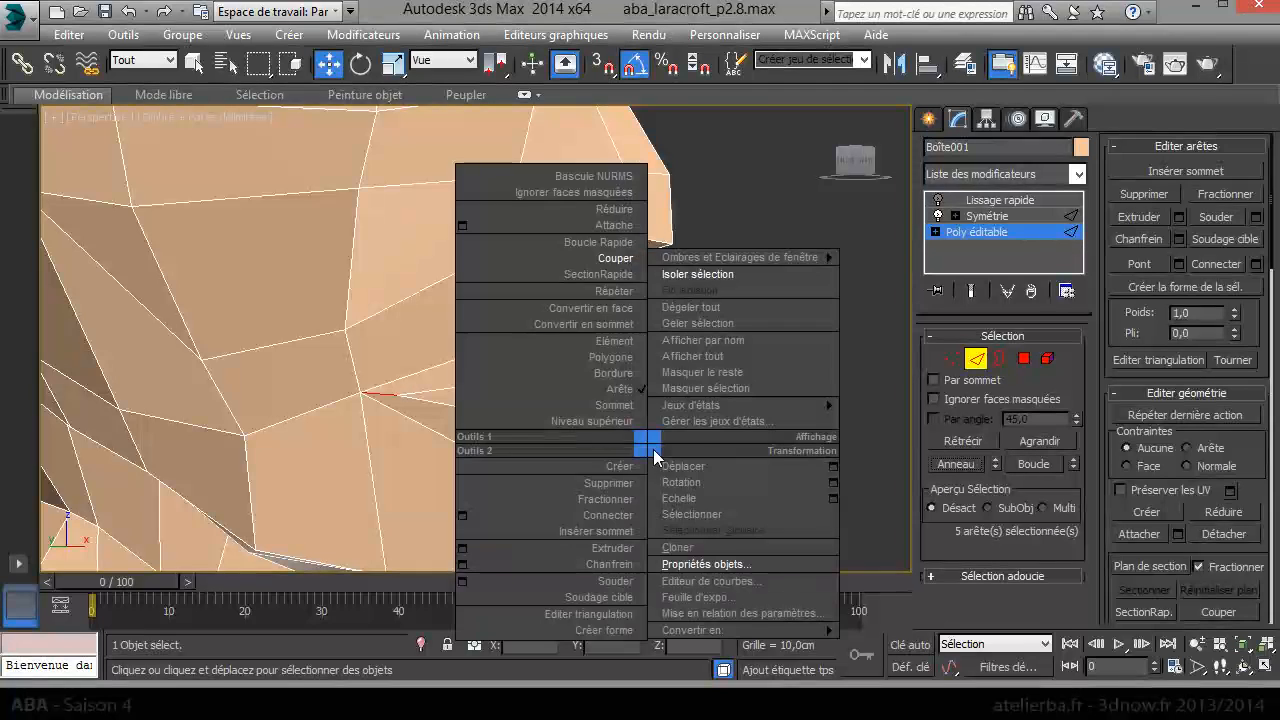
{"action": "left_click", "coordinate": [612, 548]}
- Pull the new middle edges of the upper and lower lips forward to give the lips volume
{"action": "left_click", "coordinate": [604, 390]}
{"action": "left_click", "coordinate": [563, 365]}
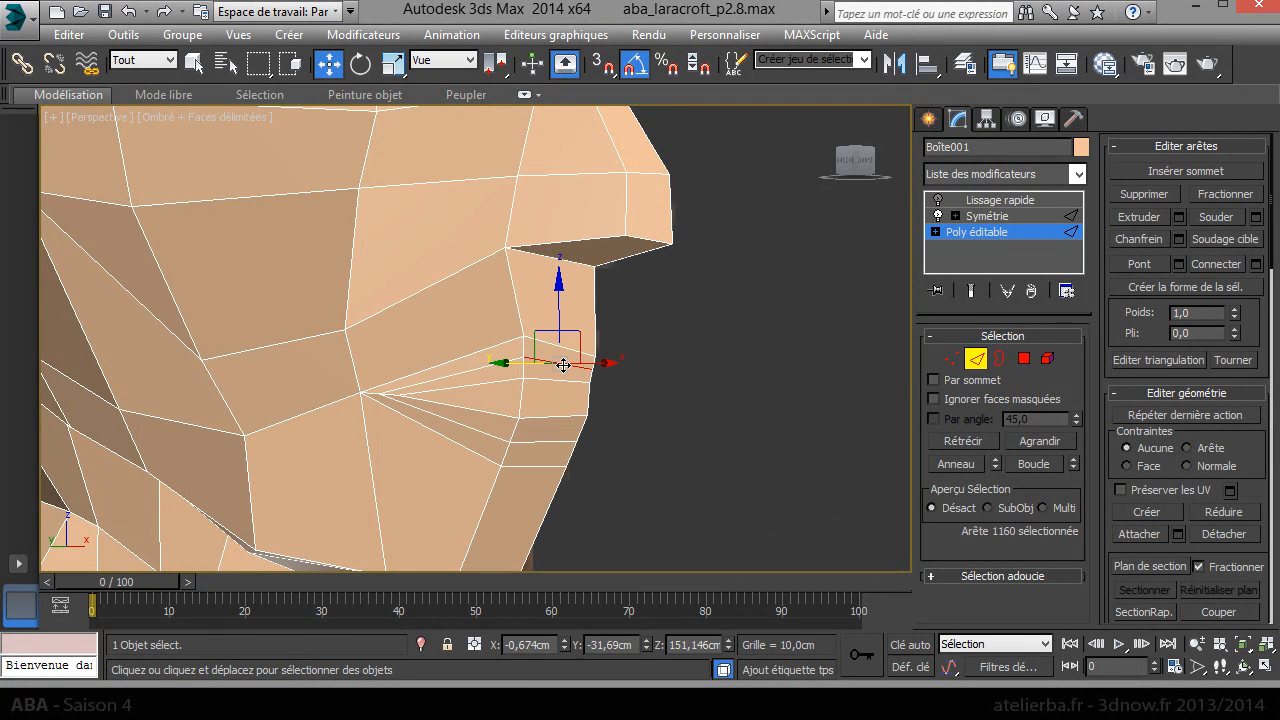
{"action": "middle_click_drag", "start_coordinate": [607, 366], "coordinate": [522, 375], "text": "alt"}
{"action": "left_click_drag", "start_coordinate": [515, 346], "coordinate": [532, 373]}
{"action": "left_click", "coordinate": [547, 429]}
{"action": "left_click_drag", "start_coordinate": [503, 416], "coordinate": [510, 421]}
- Extrude the two polygons between the lips inward to start the mouth cavity
{"action": "middle_click_drag", "start_coordinate": [510, 421], "coordinate": [566, 340], "text": "alt"}
{"action": "left_click", "coordinate": [567, 386]}
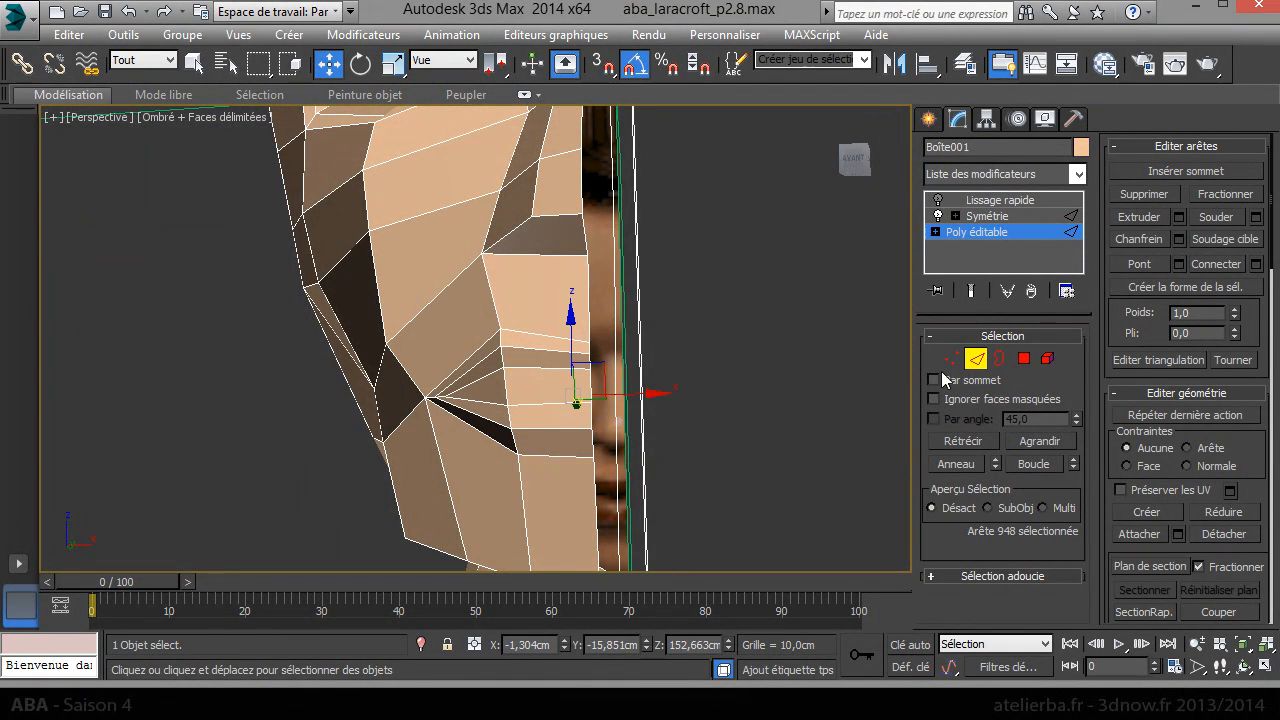
{"action": "left_click", "coordinate": [1024, 359]}
{"action": "left_click", "coordinate": [508, 393]}
{"action": "left_click", "coordinate": [491, 397], "text": "ctrl"}
{"action": "right_click", "coordinate": [505, 388]}
{"action": "left_click", "coordinate": [495, 440]}
{"action": "left_click_drag", "start_coordinate": [534, 395], "coordinate": [536, 398]}
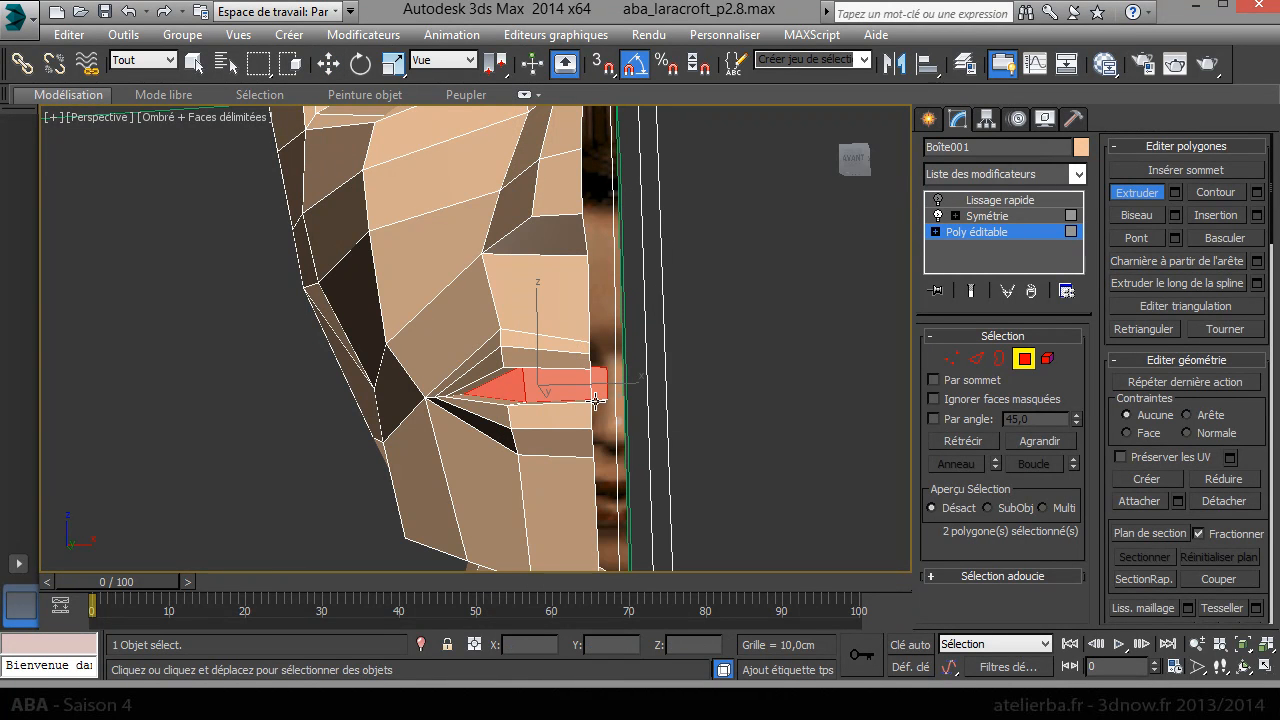
- Scale the two extruded polygons at the back of the mouth cavity
{"action": "key", "text": "w"}
{"action": "right_click", "coordinate": [652, 418]}
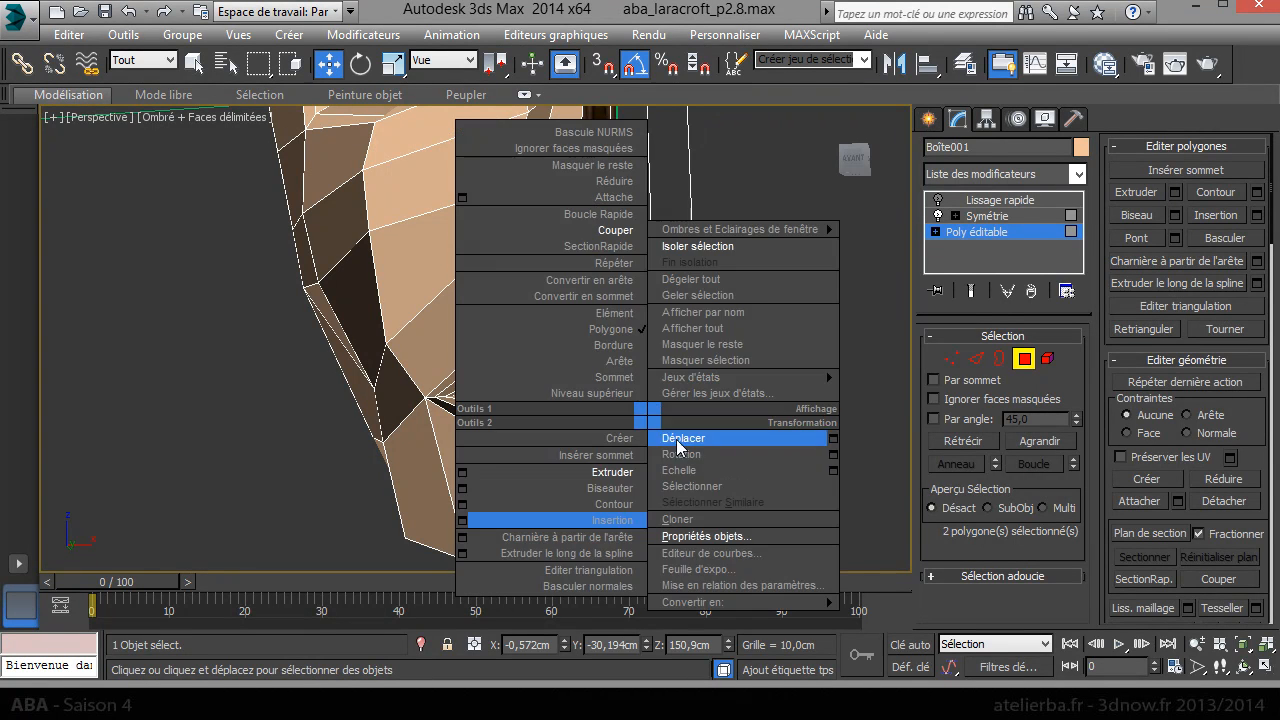
{"action": "left_click", "coordinate": [703, 470]}
{"action": "left_click_drag", "start_coordinate": [560, 458], "coordinate": [570, 678]}
- Delete the mouth cavity's polygons on the symmetry plane and at its back to open the mouth
{"action": "middle_click_drag", "start_coordinate": [568, 446], "coordinate": [741, 422], "text": "alt"}
{"action": "left_click", "coordinate": [632, 390]}
{"action": "key", "text": "Delete"}
{"action": "left_click", "coordinate": [648, 401]}
{"action": "key", "text": "Delete"}
{"action": "left_click", "coordinate": [590, 397]}
{"action": "key", "text": "Delete"}
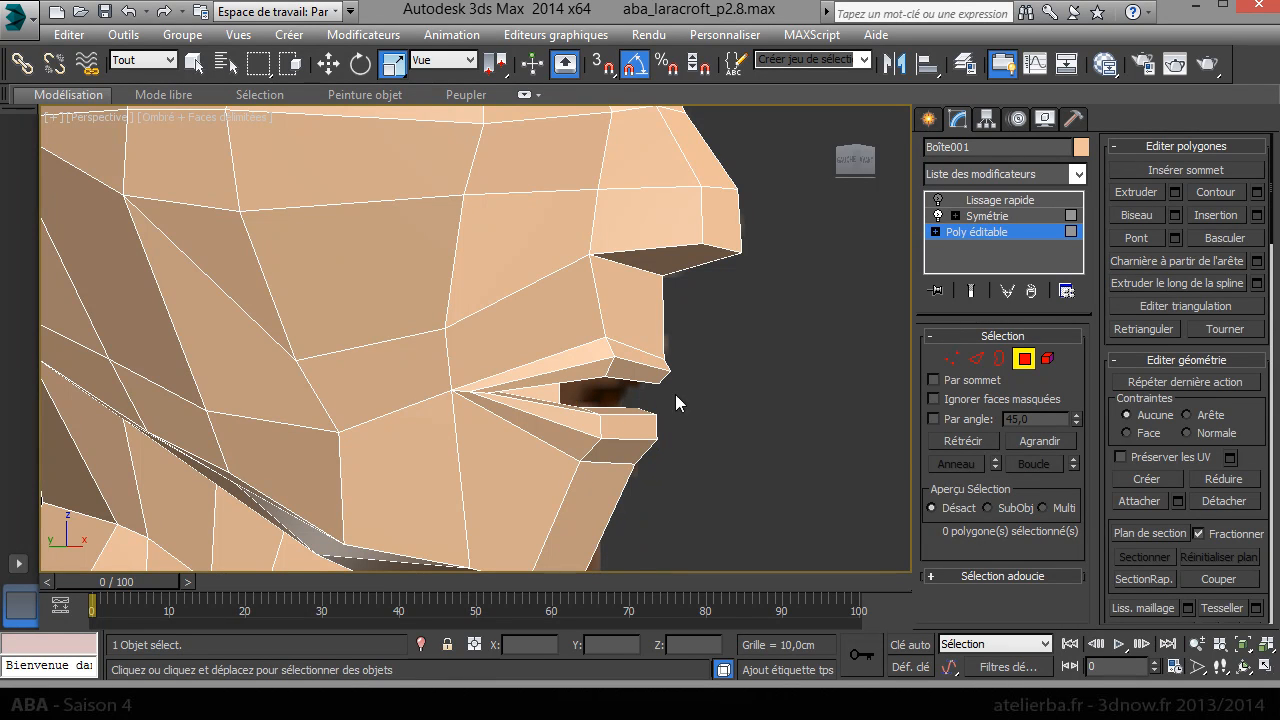
- Select the cheek polygon beside the nostril and frame the view on it
{"action": "middle_click_drag", "start_coordinate": [689, 400], "coordinate": [437, 406], "text": "alt"}
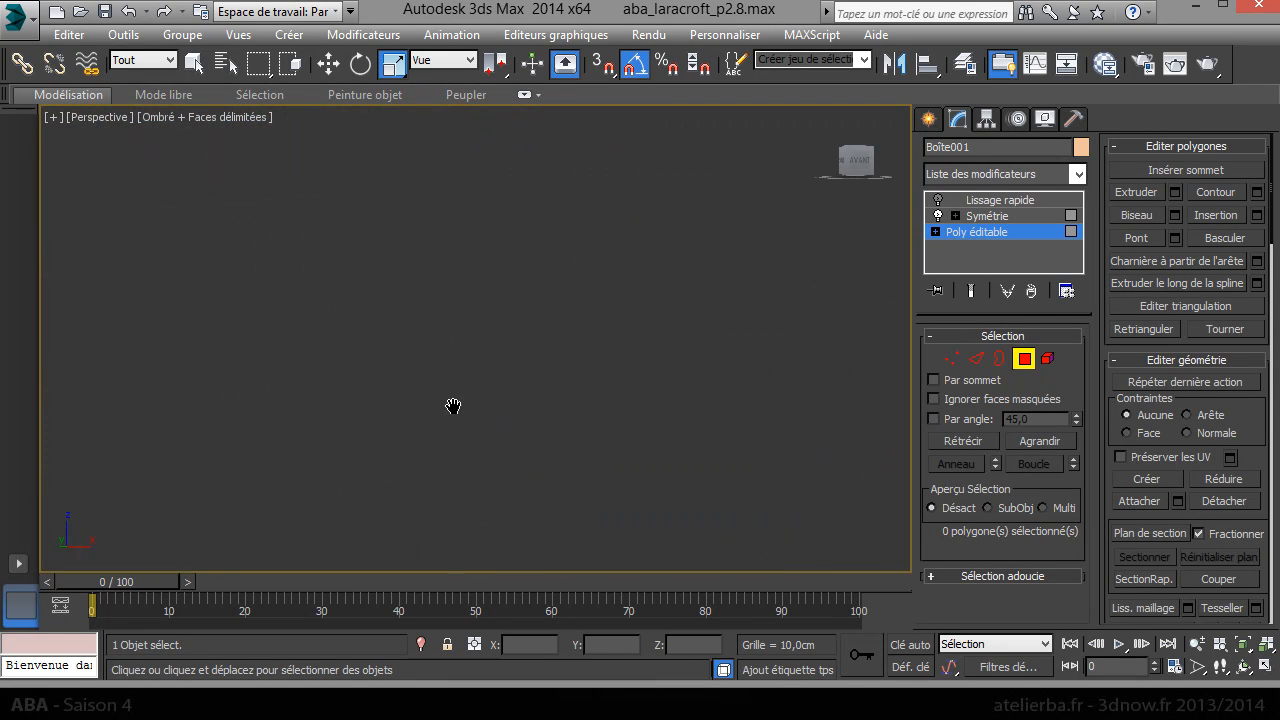
{"action": "key", "text": "z"}
{"action": "left_click", "coordinate": [562, 173]}
{"action": "key", "text": "z"}
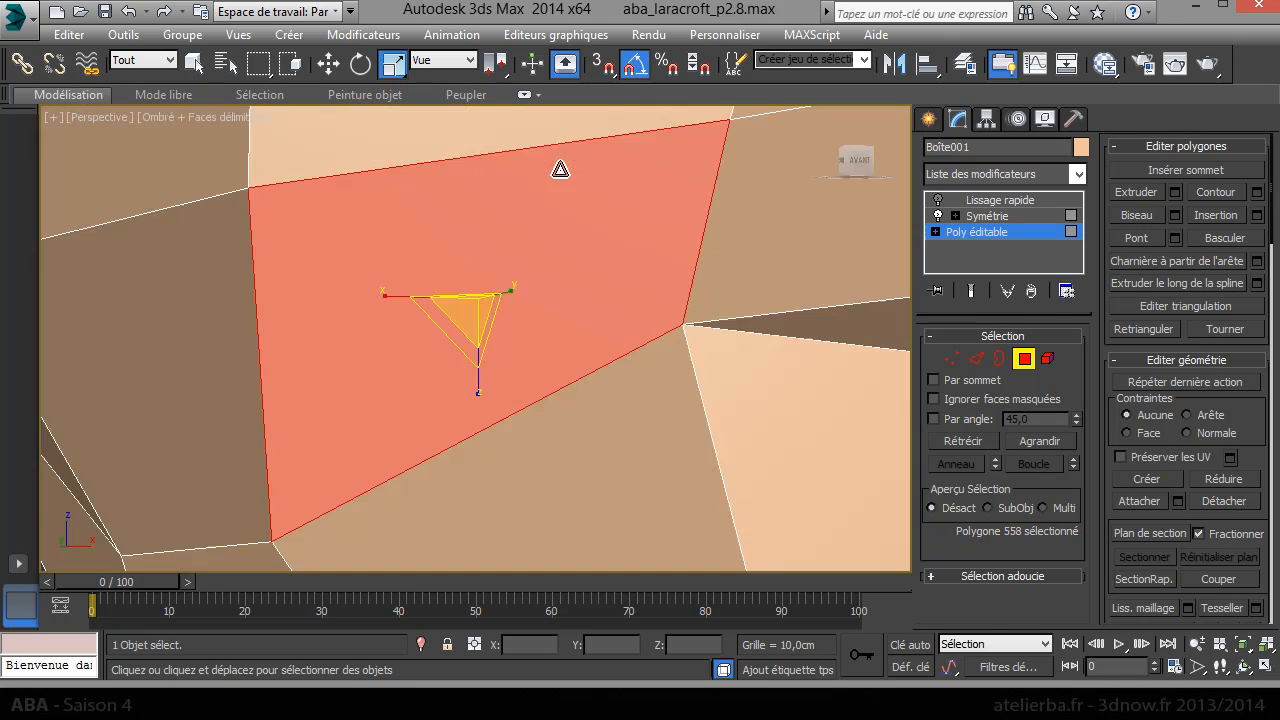
- Raise the cheek vertex just outside and above the mouth corner to about Z 151.93 cm
{"action": "scroll", "coordinate": [771, 328], "scroll_direction": "down", "scroll_amount": 5}
{"action": "left_click", "coordinate": [771, 320]}
{"action": "middle_click_drag", "start_coordinate": [726, 328], "coordinate": [560, 409], "text": "alt"}
{"action": "scroll", "coordinate": [674, 326], "scroll_direction": "up", "scroll_amount": 2}
{"action": "middle_click_drag", "start_coordinate": [560, 409], "coordinate": [540, 378]}
{"action": "left_click", "coordinate": [952, 358]}
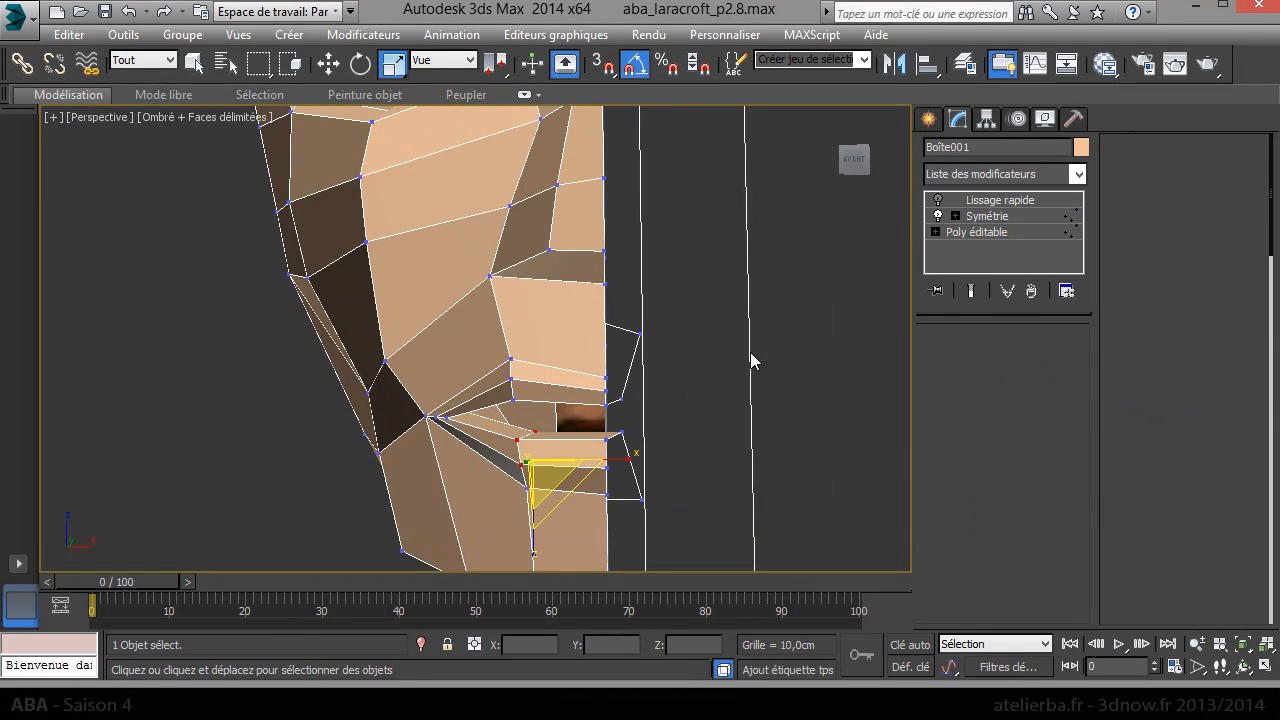
{"action": "left_click", "coordinate": [382, 362]}
{"action": "right_click", "coordinate": [413, 334]}
{"action": "left_click", "coordinate": [447, 358]}
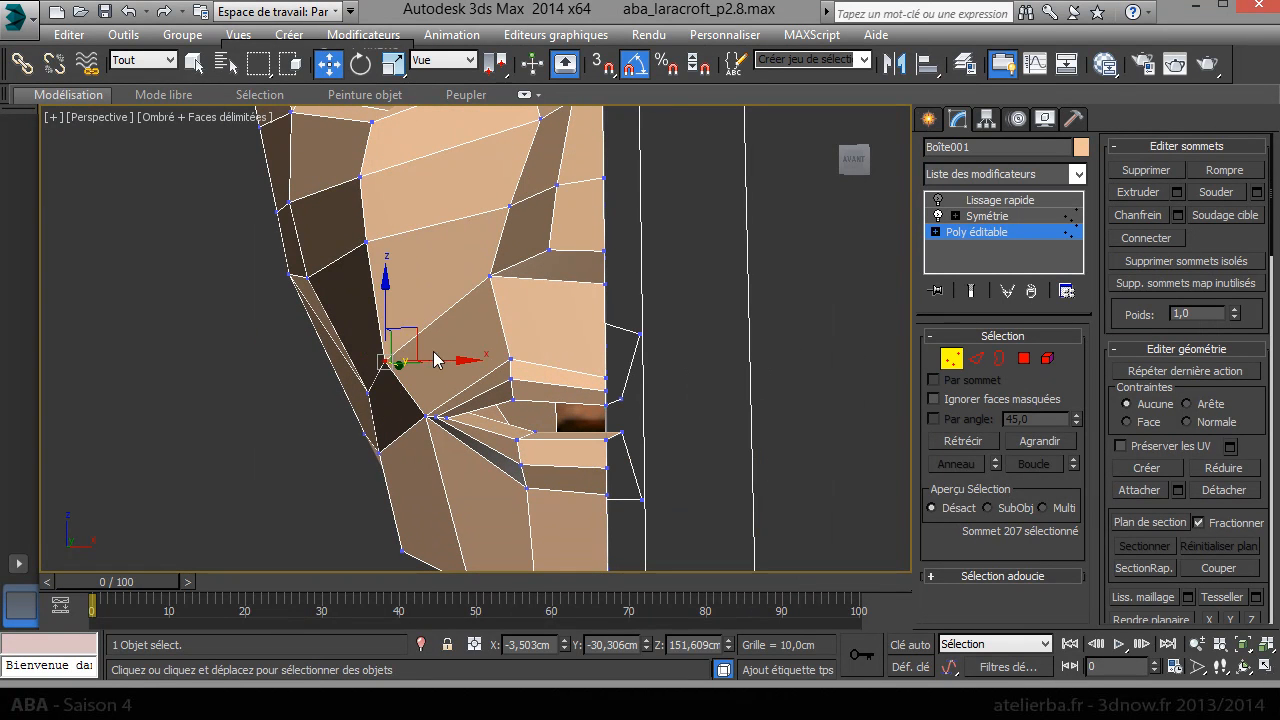
{"action": "mouse_move", "coordinate": [412, 335]}
{"action": "left_mouse_down"}
{"action": "mouse_move", "coordinate": [410, 308]}
{"action": "mouse_move", "coordinate": [414, 318]}
{"action": "left_mouse_up"}
- Try to cut an edge line across the chin from the lower cheek vertex to the face's midline
{"action": "middle_click_drag", "start_coordinate": [416, 388], "coordinate": [510, 332]}
{"action": "scroll", "coordinate": [382, 311], "scroll_direction": "down", "scroll_amount": 3}
{"action": "right_click", "coordinate": [315, 341]}
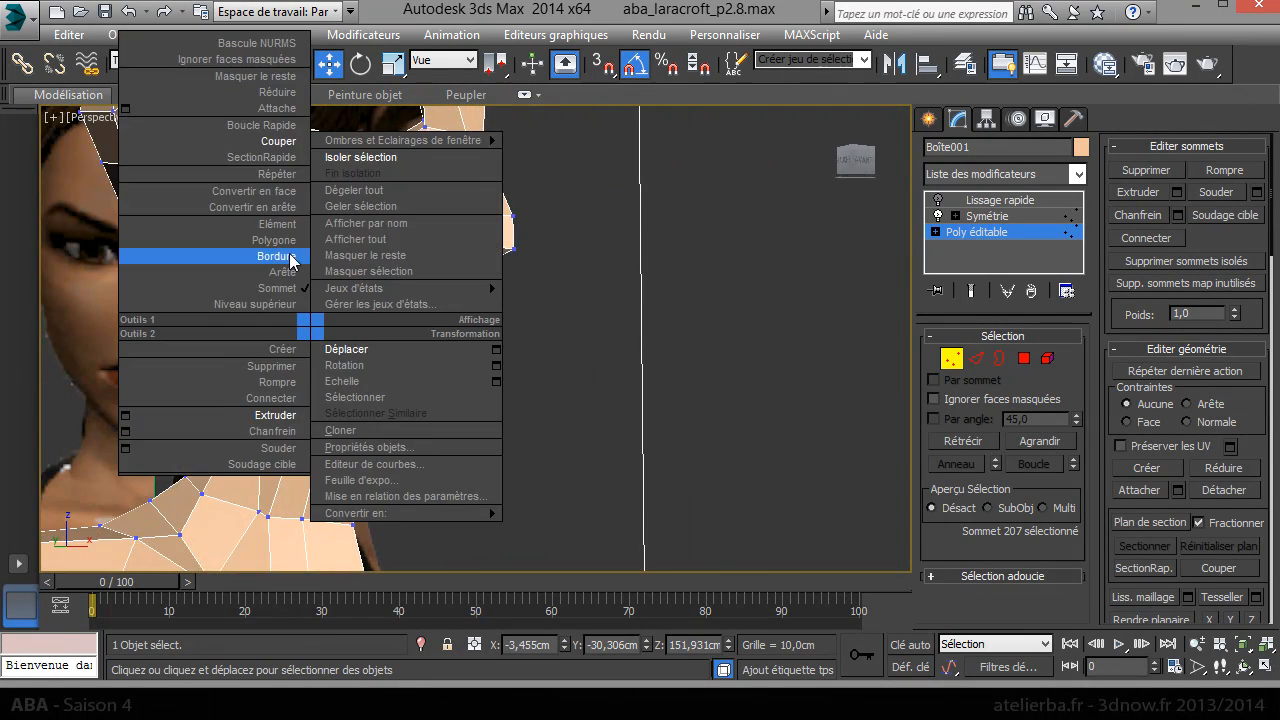
{"action": "left_click", "coordinate": [295, 142]}
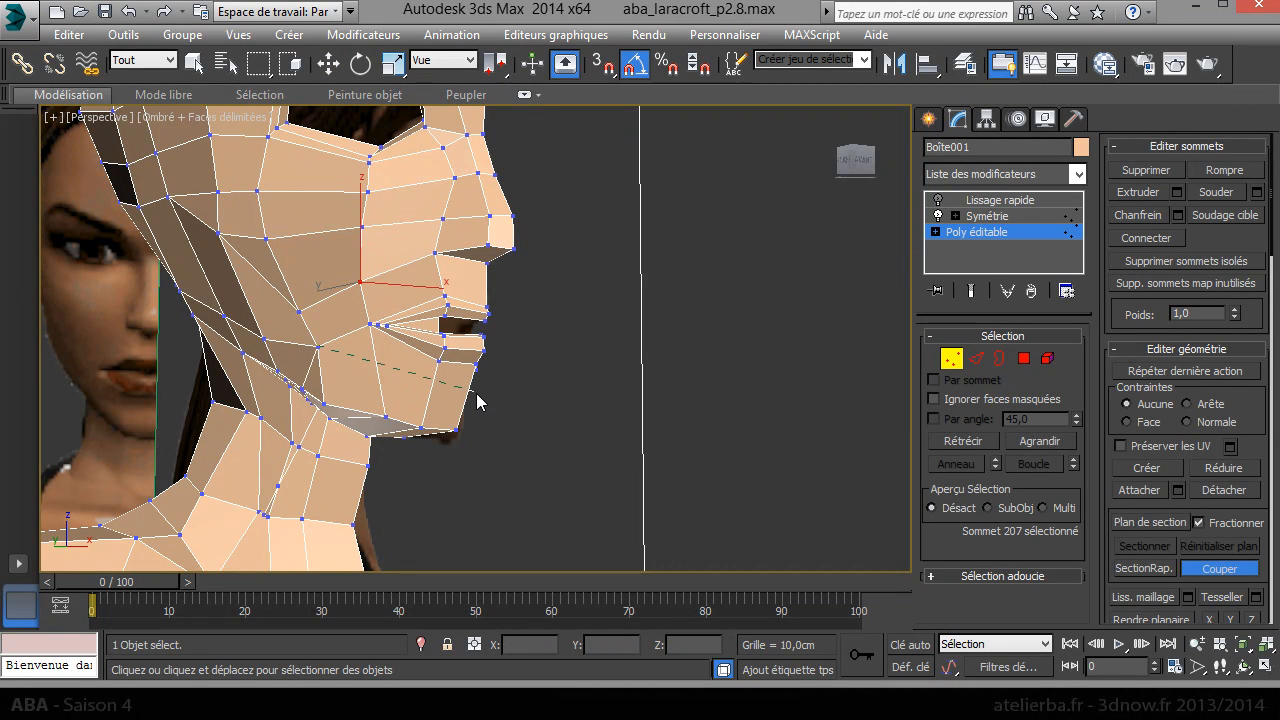
{"action": "key", "text": "w"}
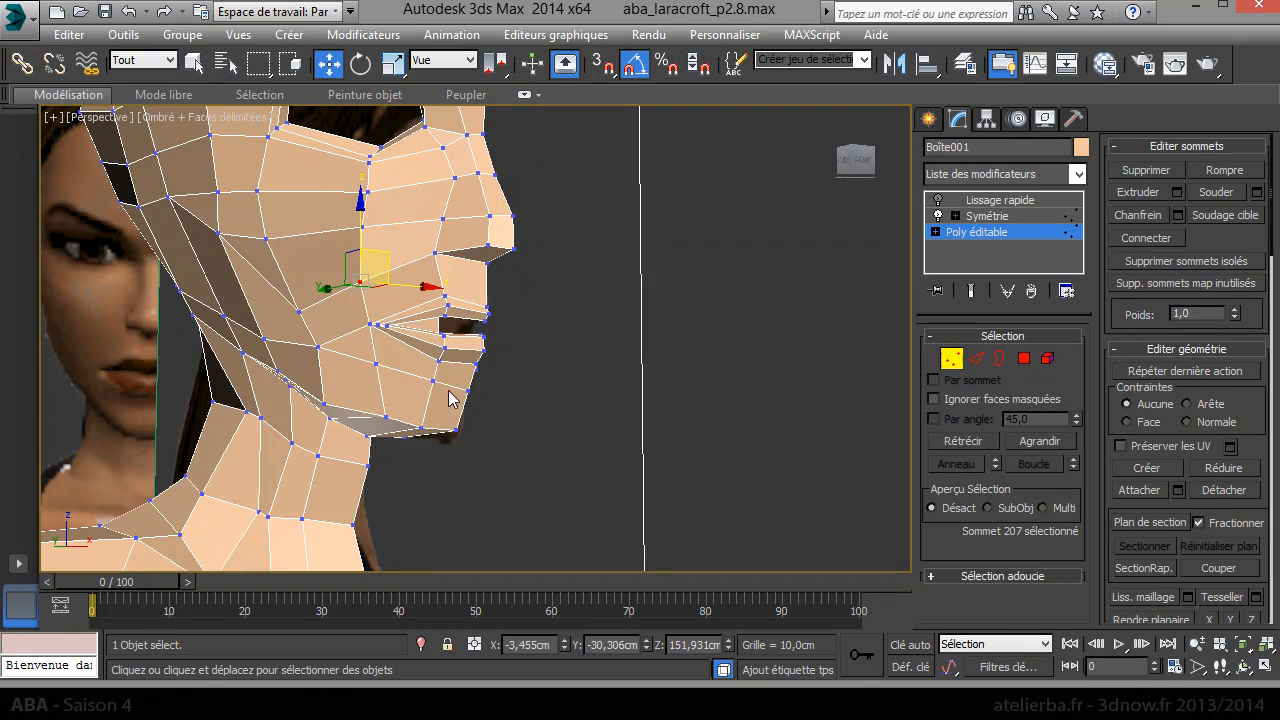
{"action": "middle_click_drag", "start_coordinate": [450, 392], "coordinate": [481, 404], "text": "alt"}
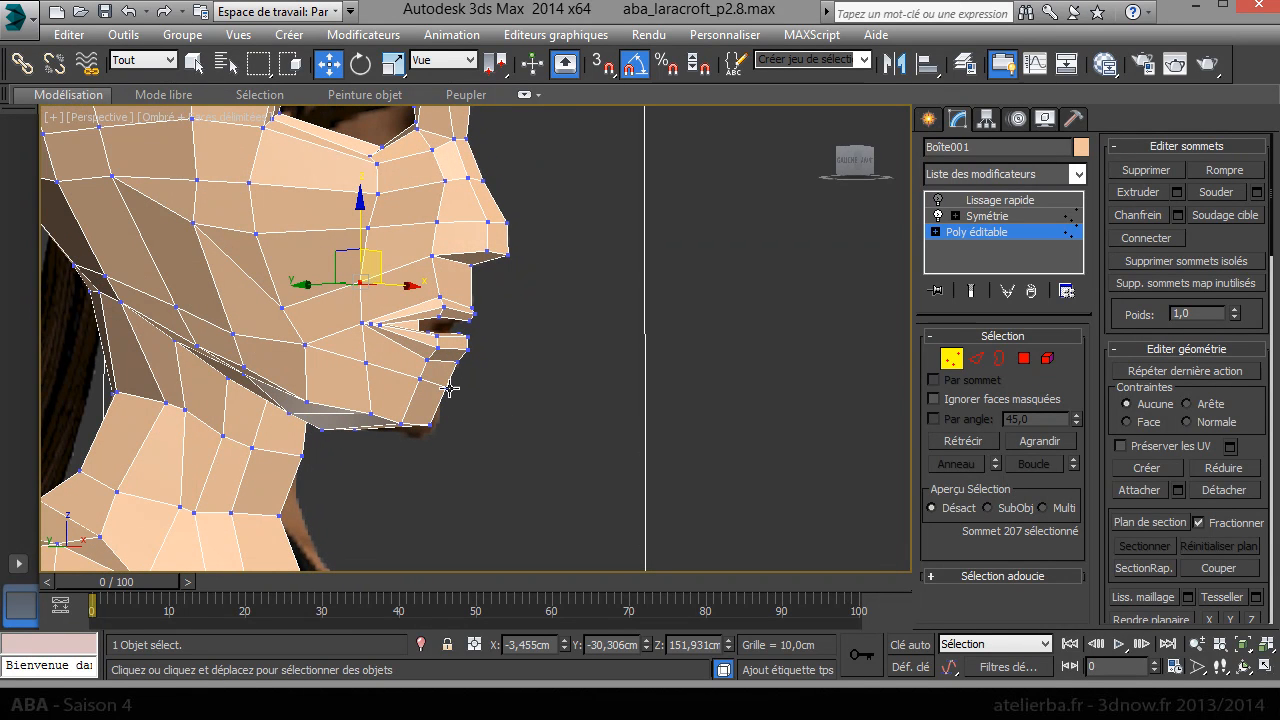
- Try shifting vertices along the new chin cut, and undo the moves together with the cut
{"action": "left_click", "coordinate": [449, 388]}
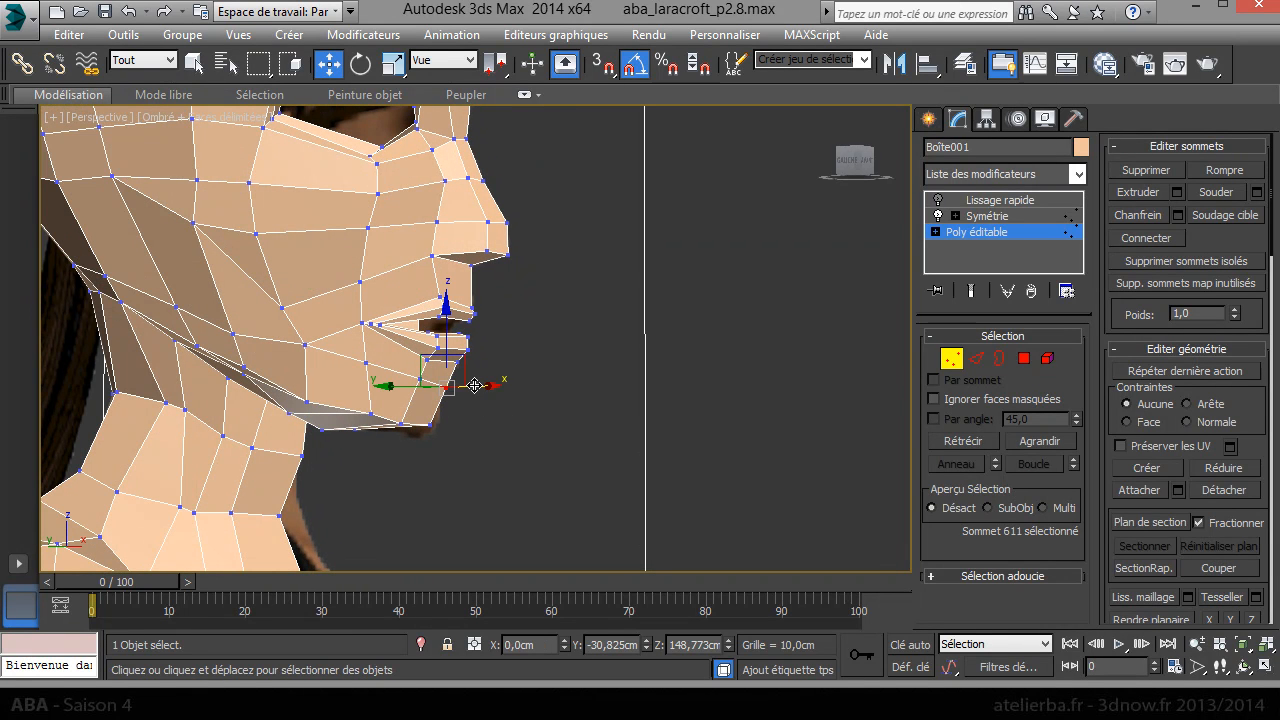
{"action": "left_click_drag", "start_coordinate": [468, 371], "coordinate": [472, 381]}
{"action": "scroll", "coordinate": [445, 391], "scroll_direction": "up", "scroll_amount": 5}
{"action": "middle_click_drag", "start_coordinate": [445, 391], "coordinate": [328, 405], "text": "alt"}
{"action": "key", "text": "ctrl+z"}
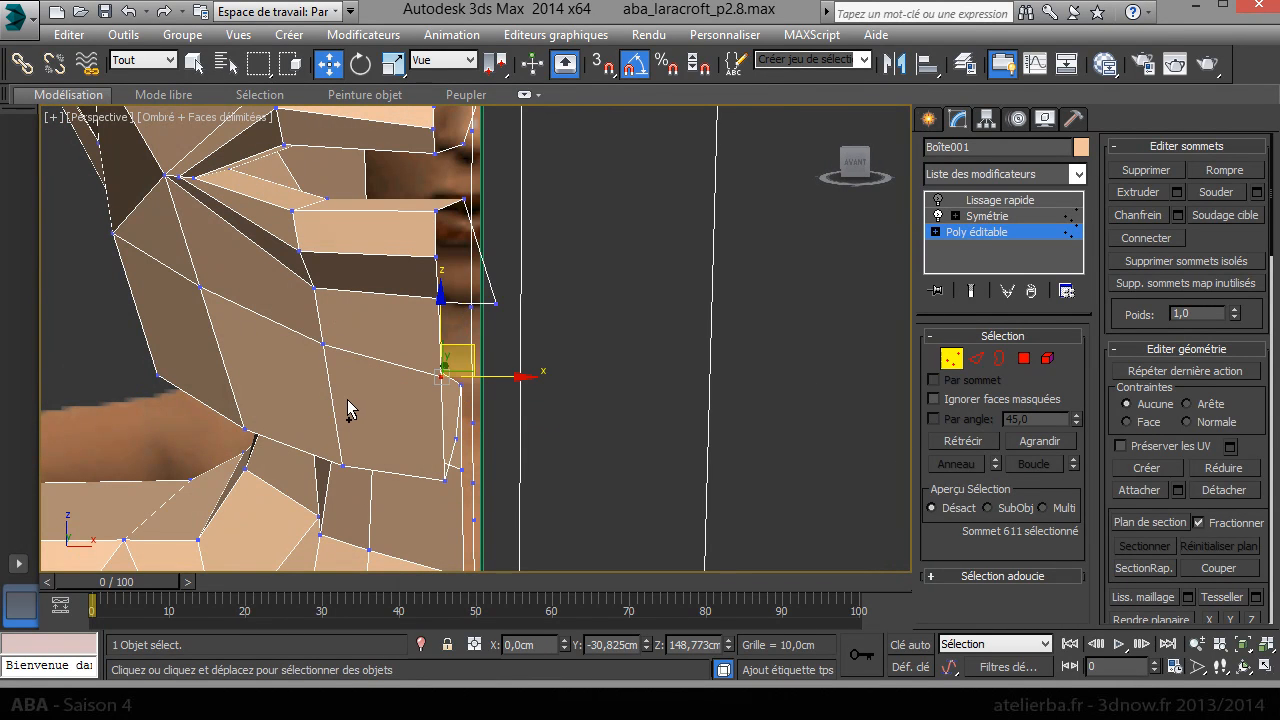
{"action": "middle_click_drag", "start_coordinate": [478, 397], "coordinate": [402, 400], "text": "alt"}
{"action": "left_click", "coordinate": [329, 366]}
{"action": "left_click_drag", "start_coordinate": [328, 320], "coordinate": [327, 348]}
{"action": "key", "text": "ctrl+z"}
{"action": "key", "text": "ctrl+z"}
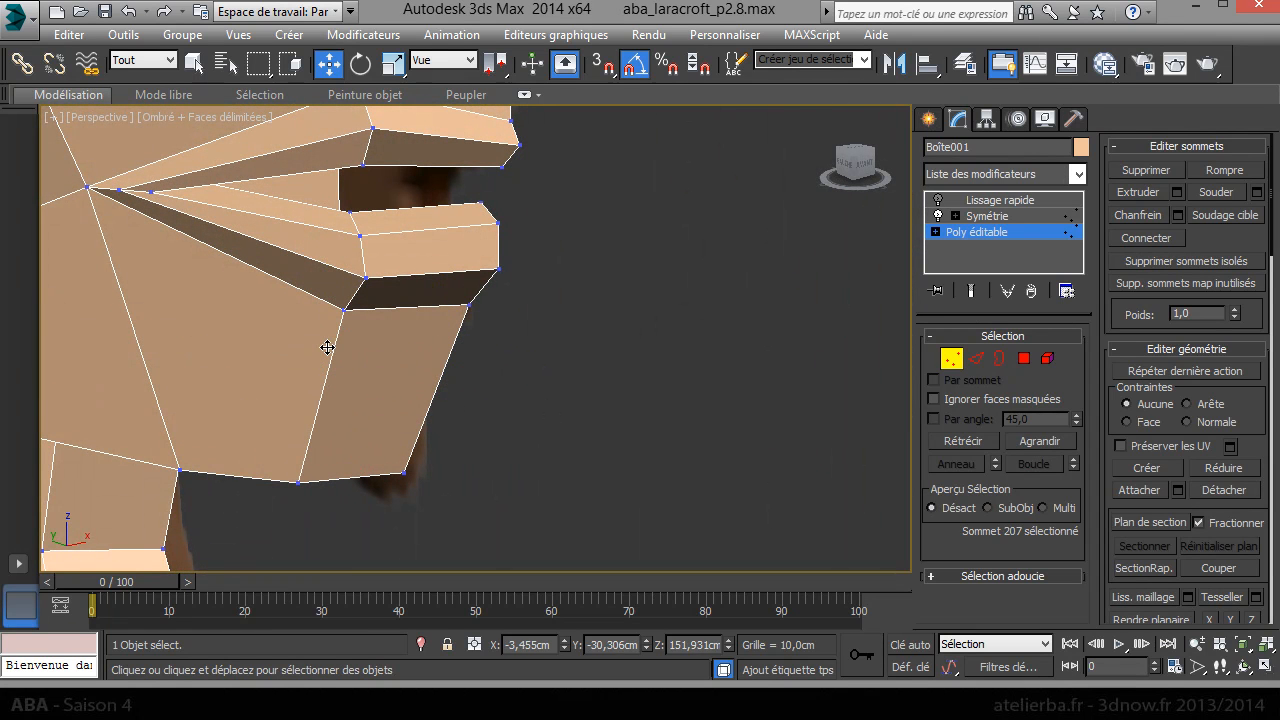
- Cut a new edge line from the lower cheek vertex across the chin to the midline, below the lower lip
{"action": "right_click", "coordinate": [341, 372]}
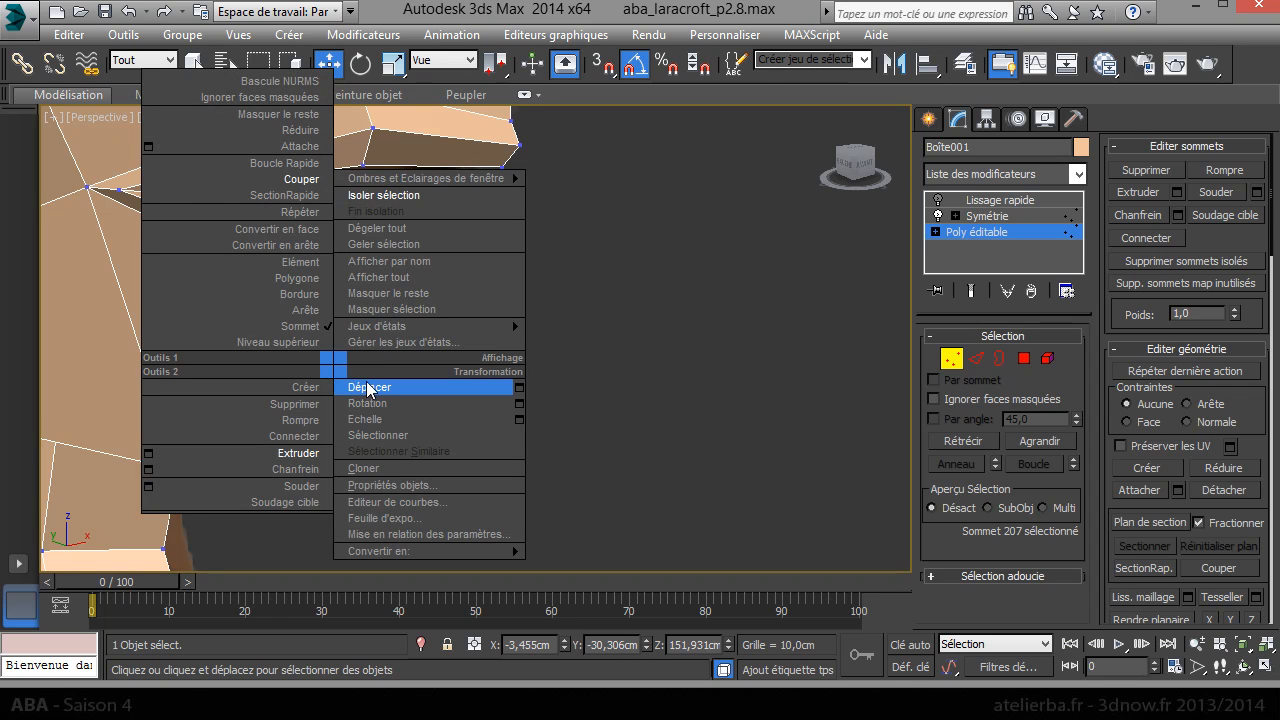
{"action": "left_click", "coordinate": [322, 182]}
{"action": "middle_click_drag", "start_coordinate": [352, 344], "coordinate": [498, 380], "text": "alt"}
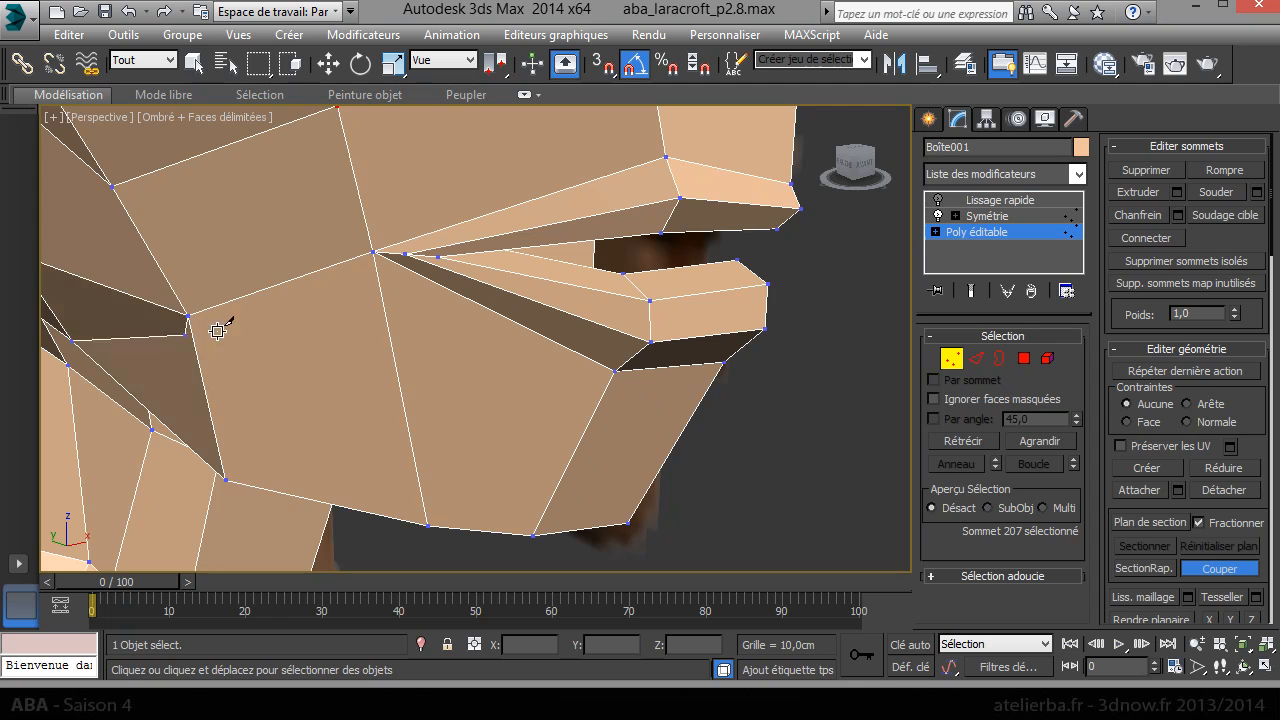
{"action": "left_click", "coordinate": [188, 316]}
{"action": "left_click", "coordinate": [401, 397]}
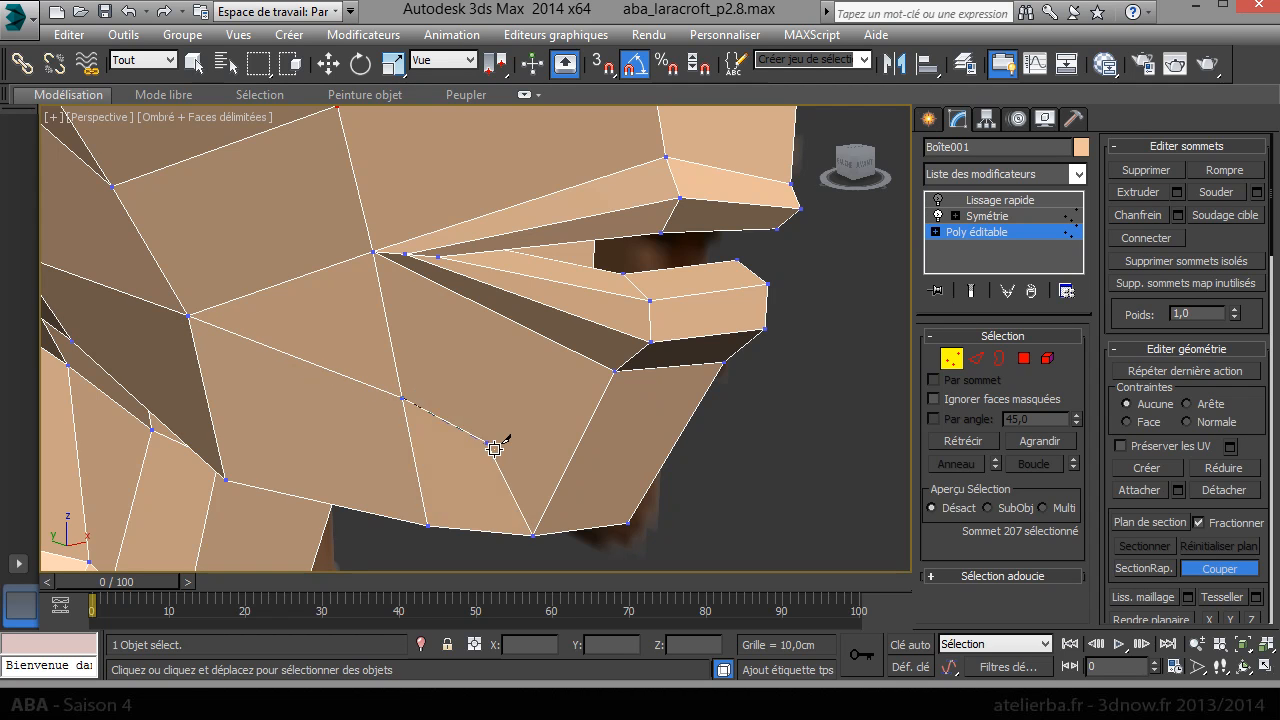
- Pull the duplicate vertex away from the chin line's midline end and target-weld it to the neighbouring midline vertex
{"action": "key", "text": "w"}
{"action": "left_click", "coordinate": [679, 437]}
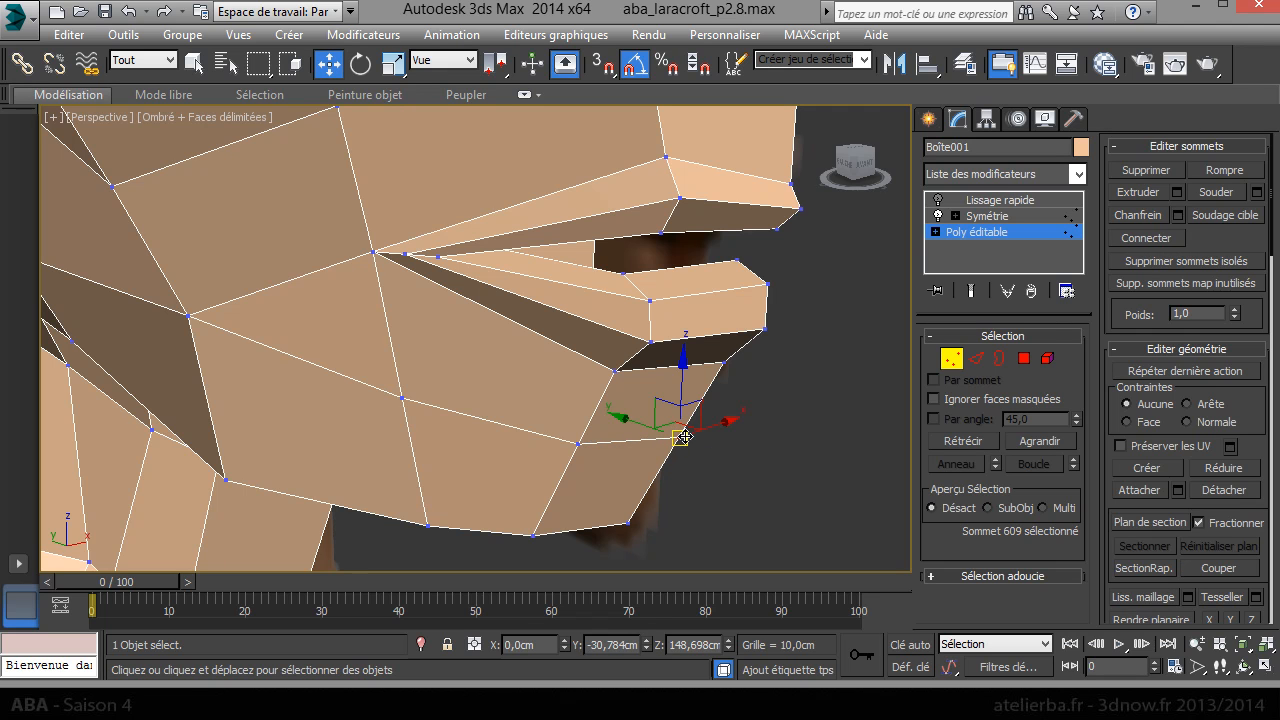
{"action": "left_click_drag", "start_coordinate": [646, 427], "coordinate": [632, 427]}
{"action": "middle_click_drag", "start_coordinate": [681, 454], "coordinate": [700, 425], "text": "alt"}
{"action": "right_click", "coordinate": [700, 425]}
{"action": "left_click", "coordinate": [620, 612]}
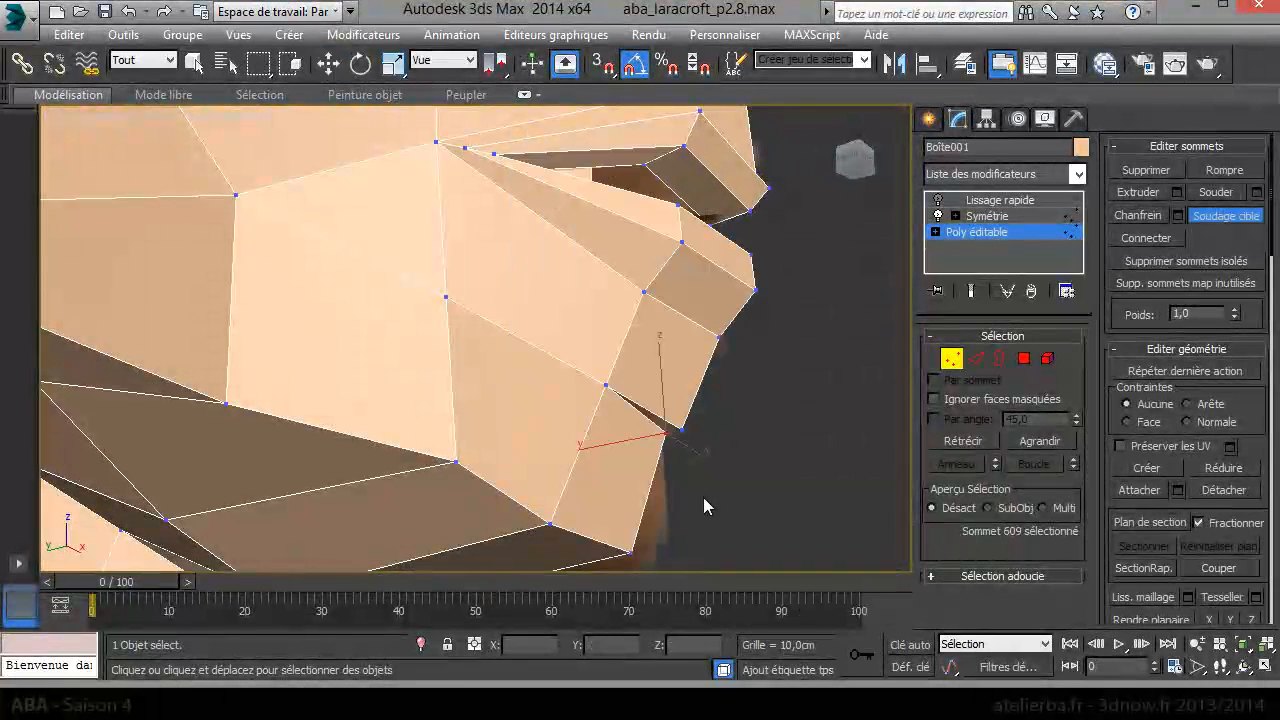
{"action": "left_click_drag", "start_coordinate": [670, 435], "coordinate": [684, 429]}
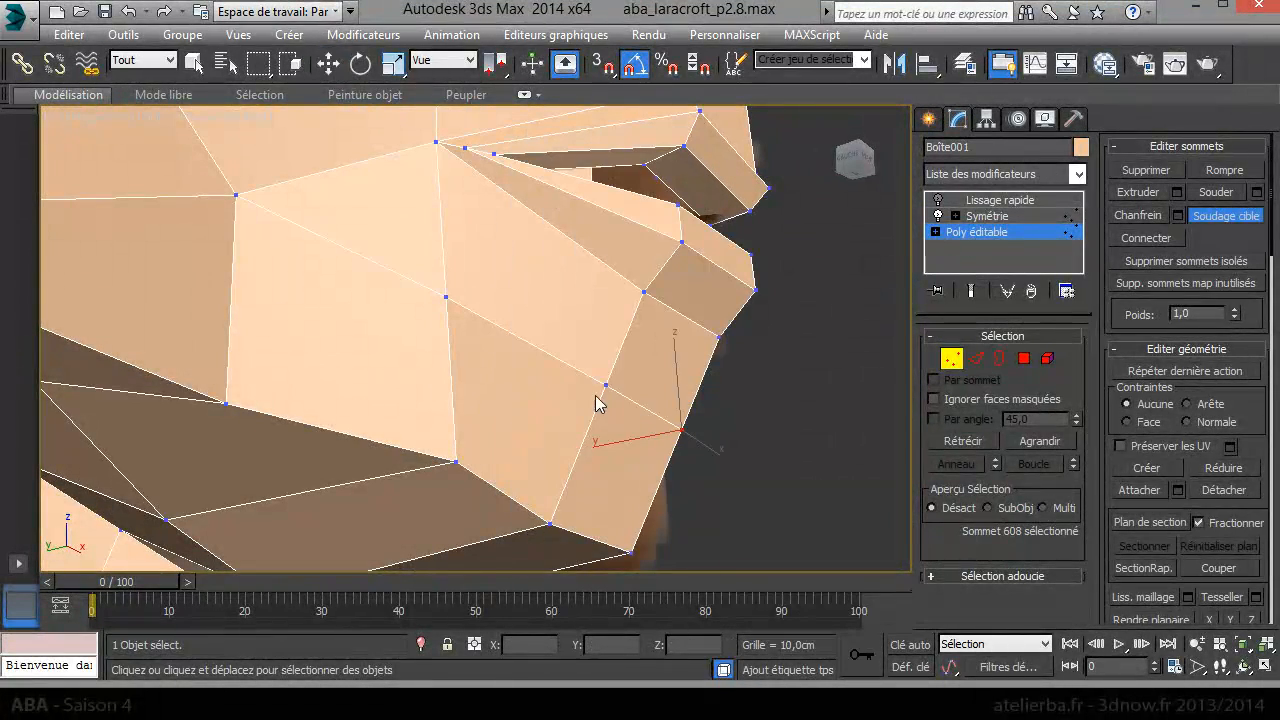
- Reposition the chin line's vertex beside the midline and raise it to about Z 149.09 cm
{"action": "left_click", "coordinate": [606, 385]}
{"action": "key", "text": "w"}
{"action": "left_click_drag", "start_coordinate": [568, 397], "coordinate": [594, 423]}
{"action": "middle_click_drag", "start_coordinate": [594, 423], "coordinate": [371, 459], "text": "alt"}
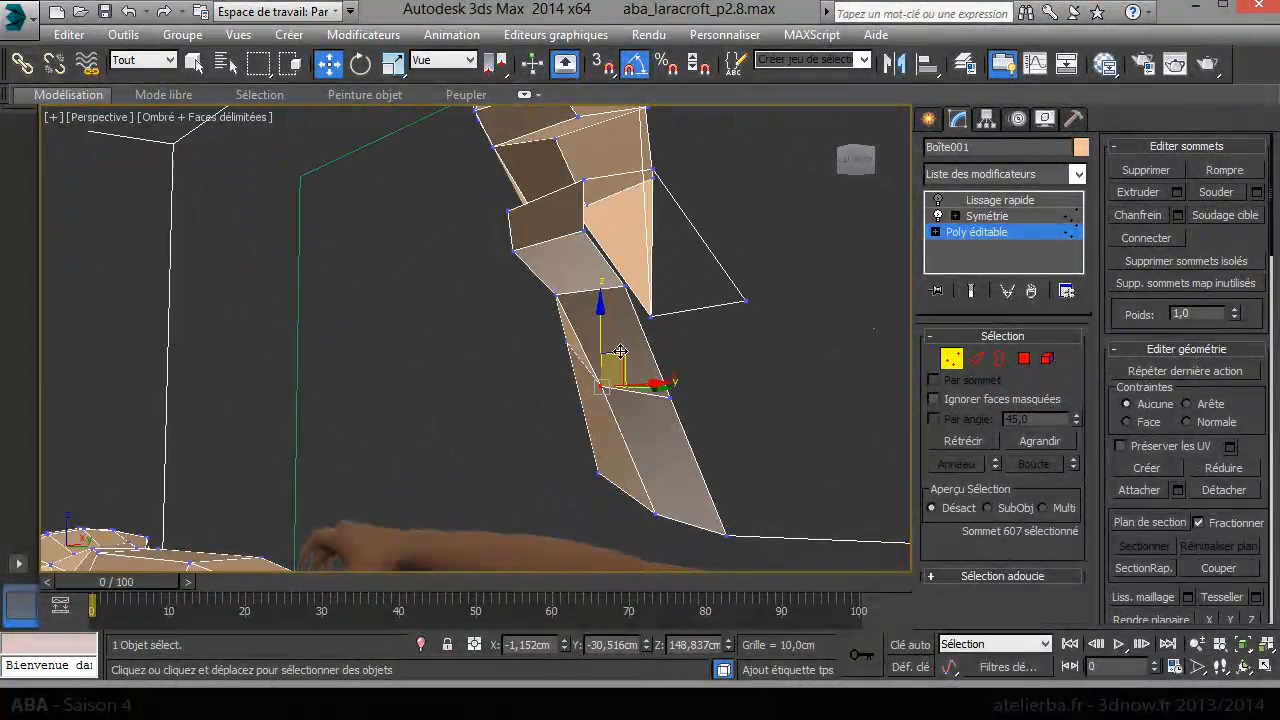
{"action": "left_click_drag", "start_coordinate": [606, 335], "coordinate": [608, 308]}
- Raise the chin line's midline vertex to about Z 148.92 cm and push it inward along Y
{"action": "left_click", "coordinate": [670, 396]}
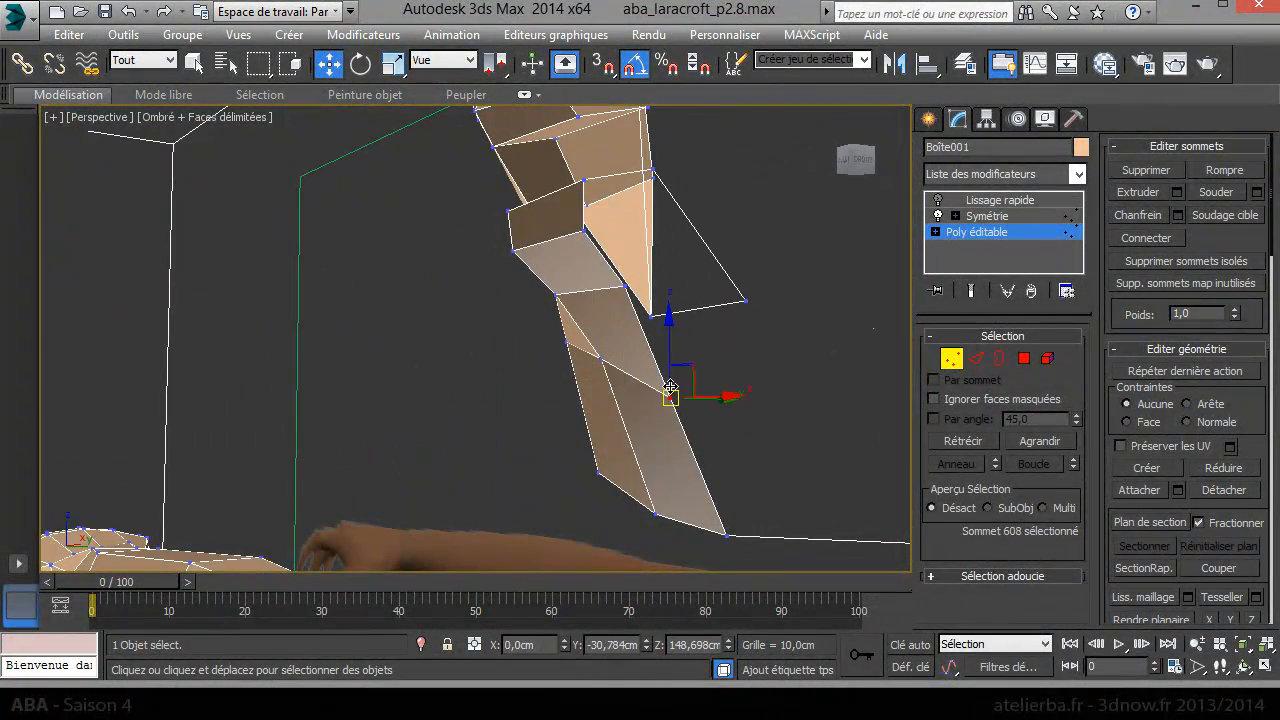
{"action": "left_click_drag", "start_coordinate": [670, 337], "coordinate": [671, 309]}
{"action": "middle_click_drag", "start_coordinate": [662, 350], "coordinate": [610, 357], "text": "alt"}
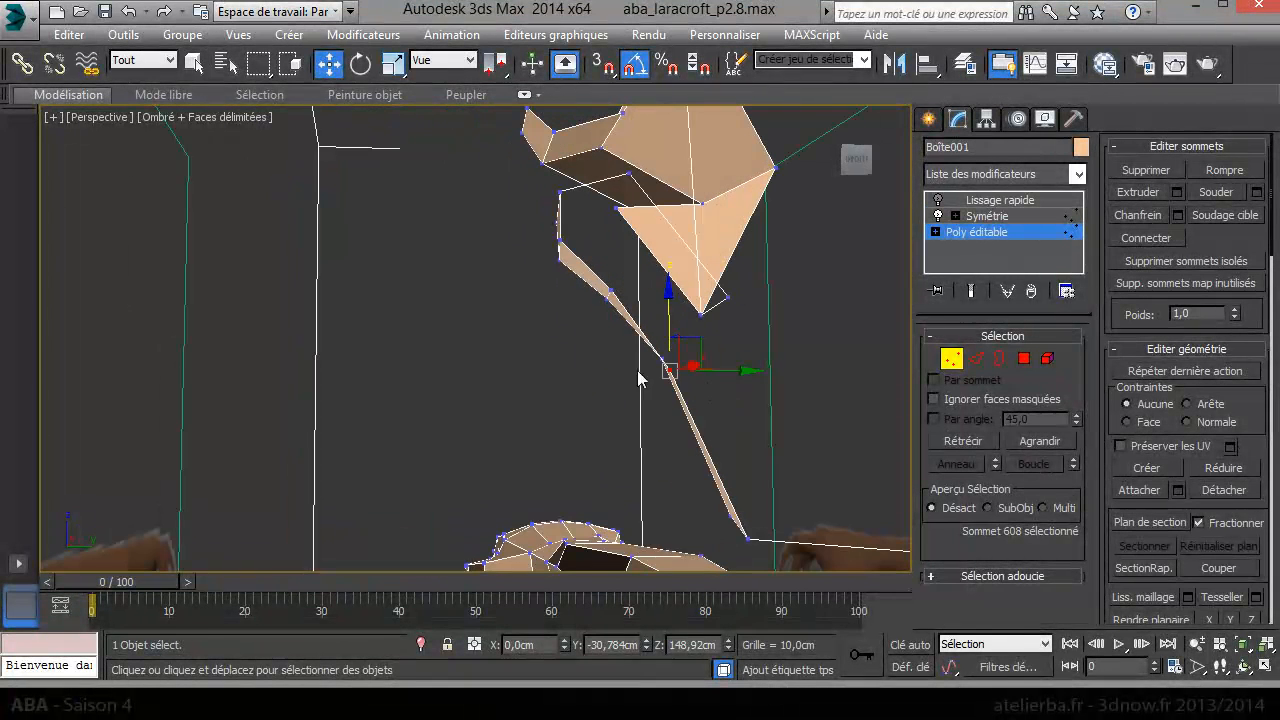
{"action": "left_click_drag", "start_coordinate": [720, 370], "coordinate": [738, 371]}
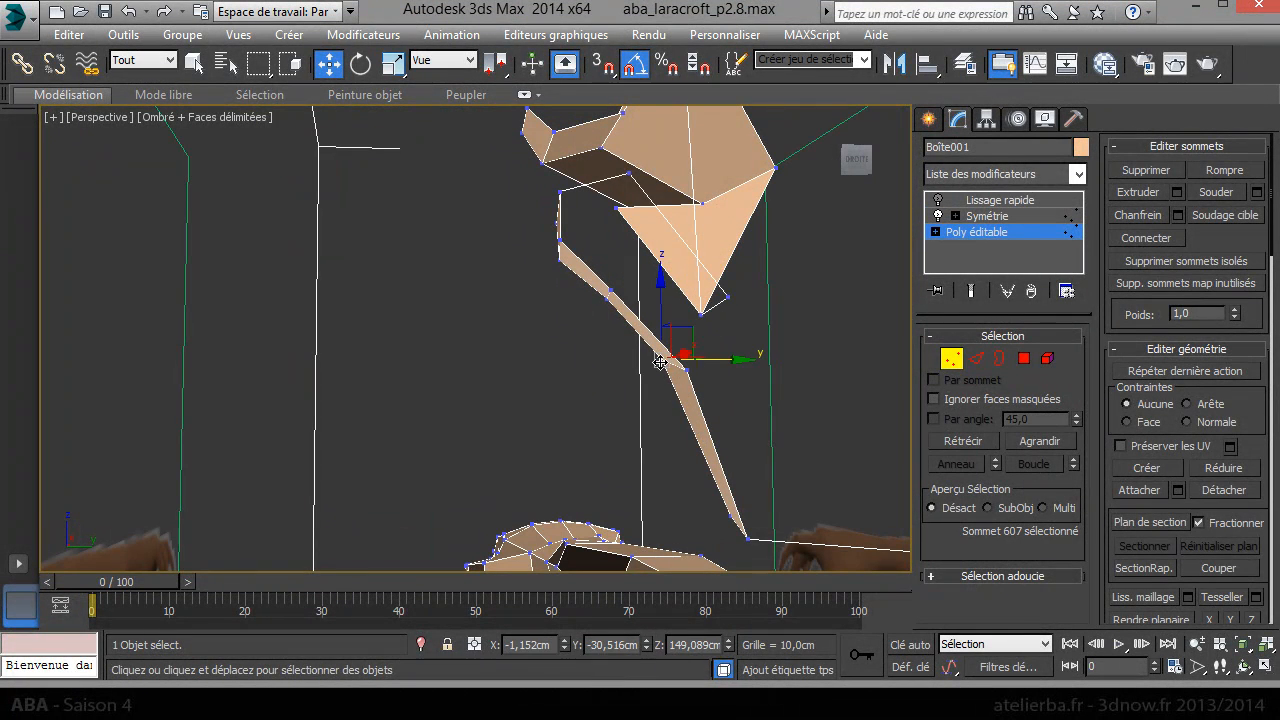
{"action": "left_click", "coordinate": [662, 358]}
- Move the two vertices along the lower lip's bottom edge back toward the face along Y
{"action": "middle_click_drag", "start_coordinate": [739, 387], "coordinate": [785, 369], "text": "alt"}
{"action": "left_click", "coordinate": [764, 346]}
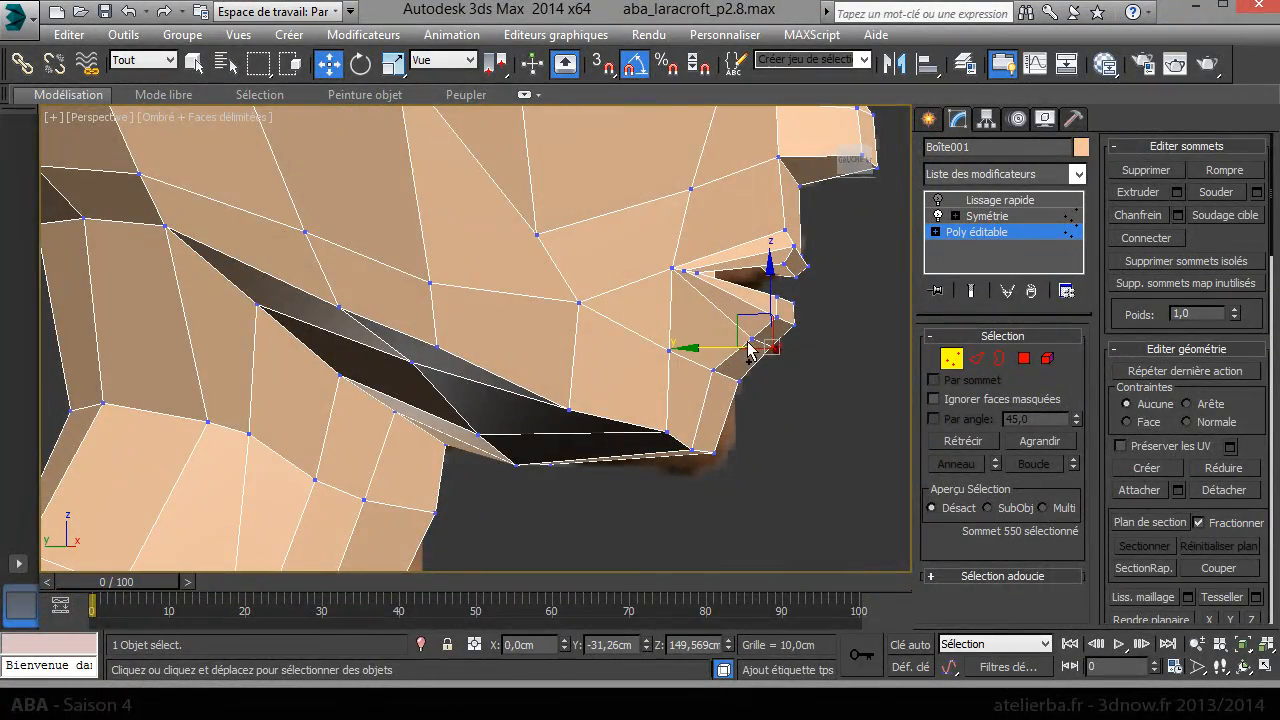
{"action": "left_click", "coordinate": [748, 342], "text": "ctrl"}
{"action": "left_click_drag", "start_coordinate": [690, 343], "coordinate": [672, 343]}
- Reposition the two vertices along the upper lip's top edge to reshape the lip contour
{"action": "middle_click_drag", "start_coordinate": [778, 271], "coordinate": [718, 437]}
{"action": "scroll", "coordinate": [732, 424], "scroll_direction": "up", "scroll_amount": 6}
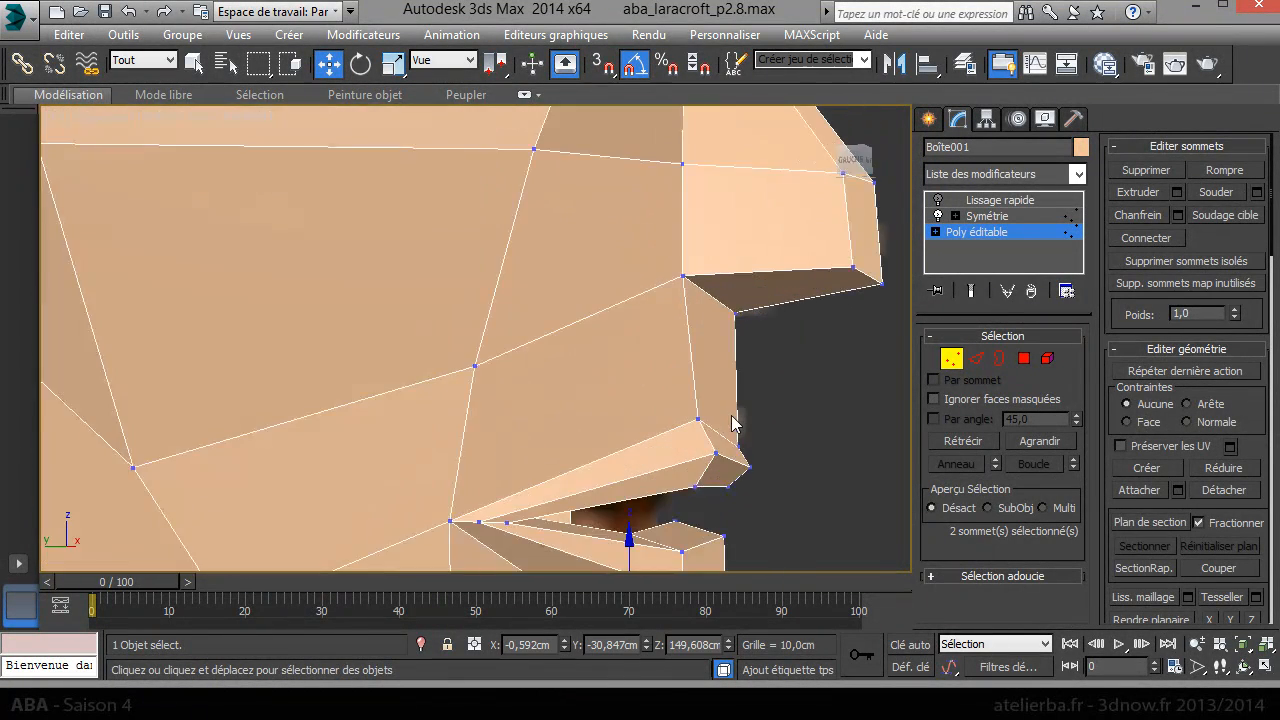
{"action": "left_click", "coordinate": [741, 445]}
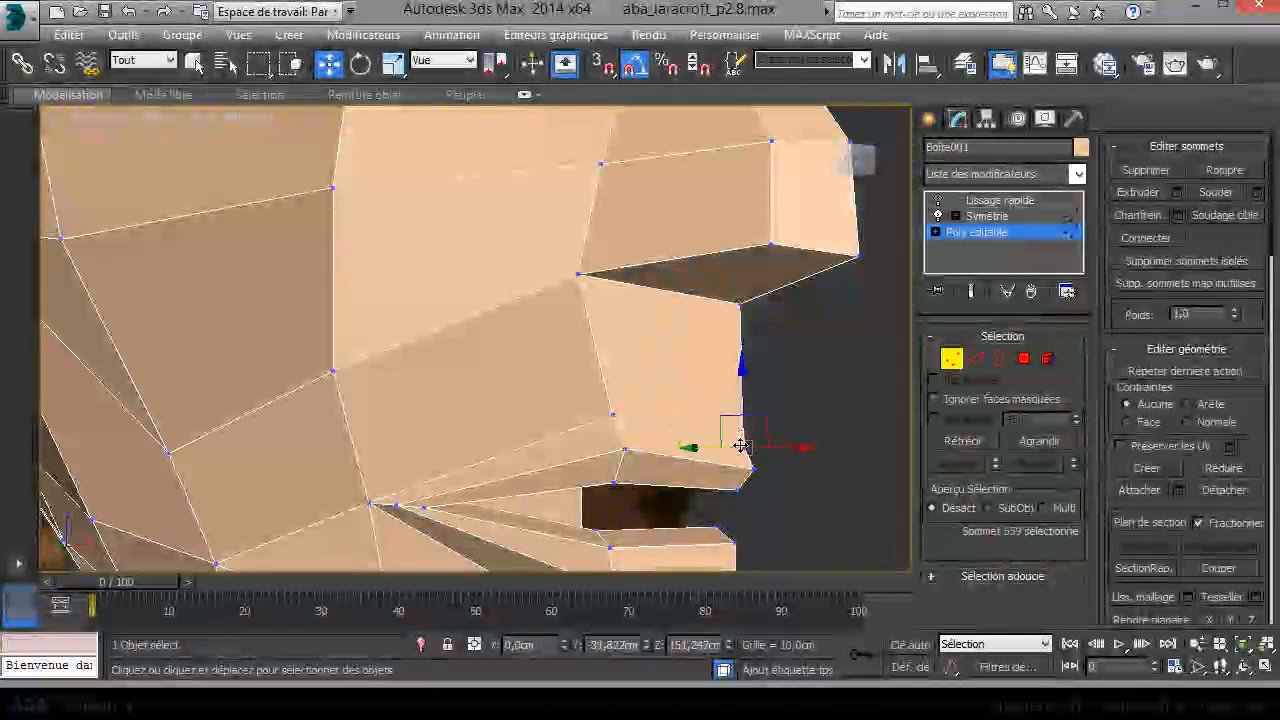
{"action": "left_click_drag", "start_coordinate": [738, 432], "coordinate": [690, 408]}
{"action": "left_click", "coordinate": [614, 415], "text": "ctrl"}
{"action": "middle_click_drag", "start_coordinate": [636, 425], "coordinate": [817, 390], "text": "alt"}
{"action": "left_click_drag", "start_coordinate": [666, 395], "coordinate": [651, 358]}
- Move the second pair of upper lip vertices, just below the top edge, to refine the lip's profile
{"action": "left_click", "coordinate": [718, 470]}
{"action": "left_click", "coordinate": [673, 446], "text": "ctrl"}
{"action": "left_click_drag", "start_coordinate": [699, 415], "coordinate": [717, 394]}
- Raise the polygon on top of the lower lip and display the mesh with its Symmetry result
{"action": "middle_click_drag", "start_coordinate": [755, 454], "coordinate": [623, 402]}
{"action": "left_click", "coordinate": [1023, 358]}
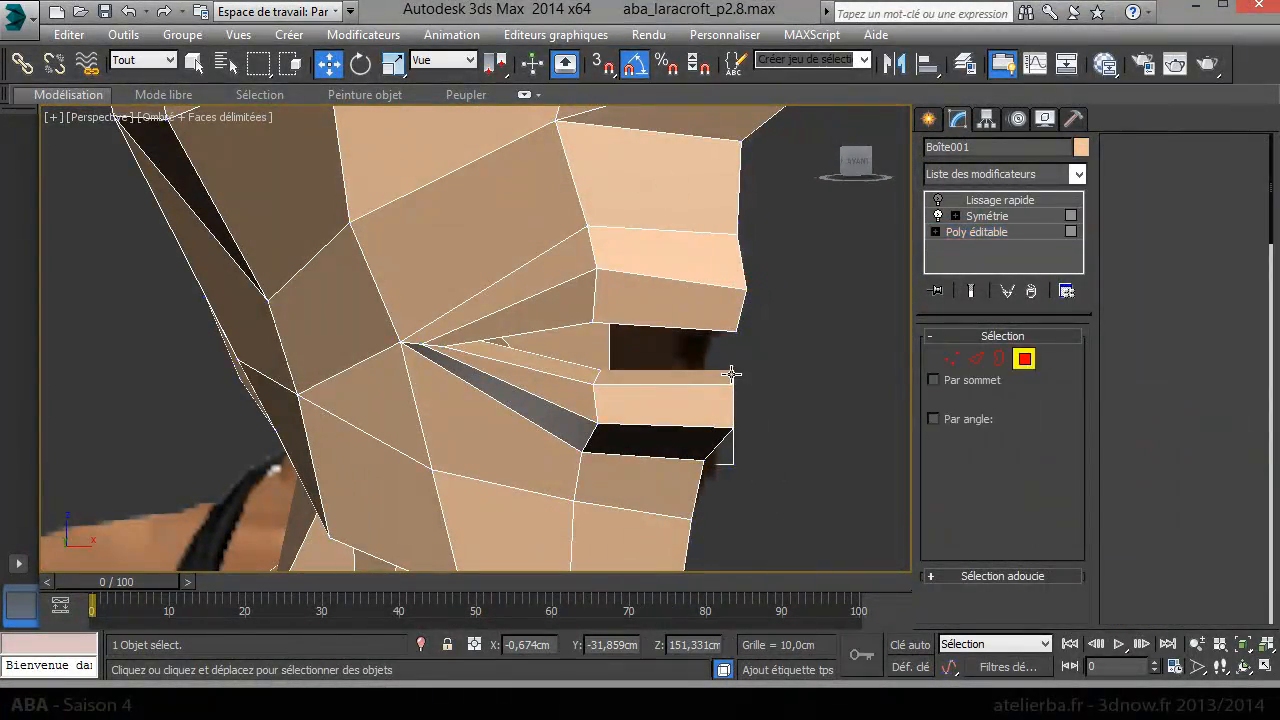
{"action": "left_click", "coordinate": [665, 367]}
{"action": "left_click_drag", "start_coordinate": [666, 328], "coordinate": [667, 317]}
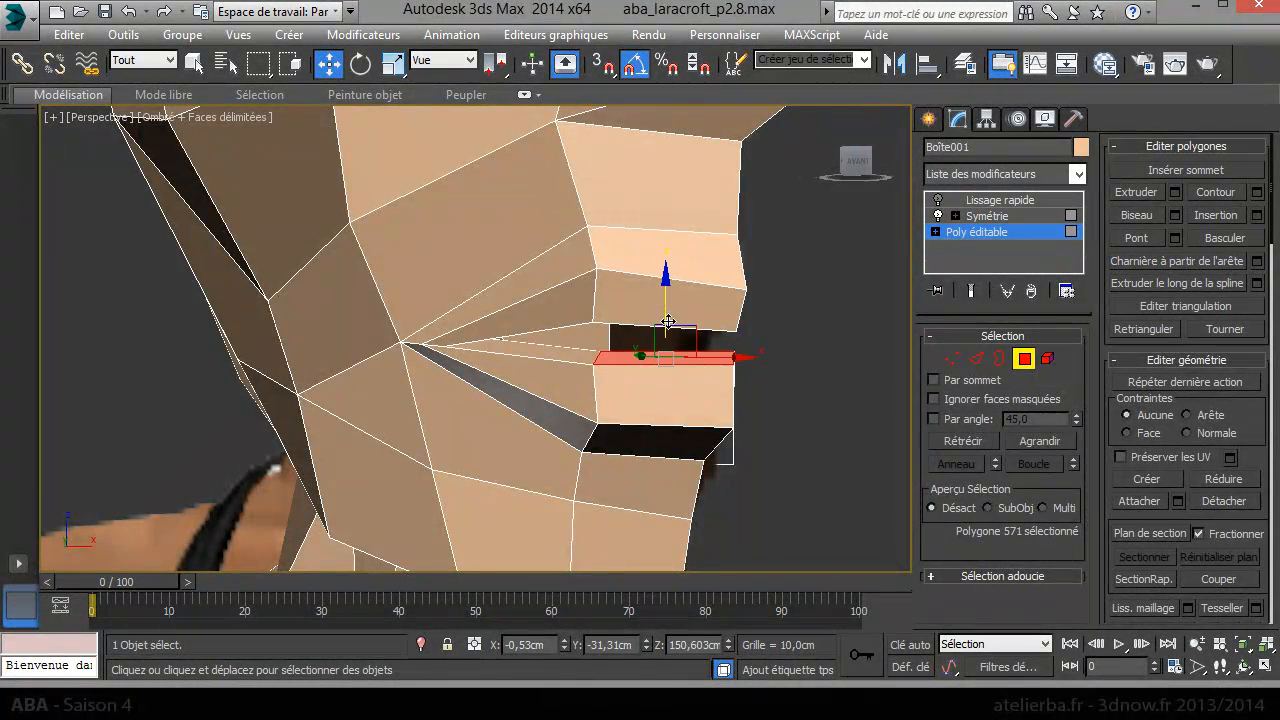
{"action": "scroll", "coordinate": [755, 347], "scroll_direction": "down", "scroll_amount": 3}
{"action": "left_click", "coordinate": [971, 291]}
{"action": "middle_click_drag", "start_coordinate": [845, 360], "coordinate": [472, 457], "text": "alt"}
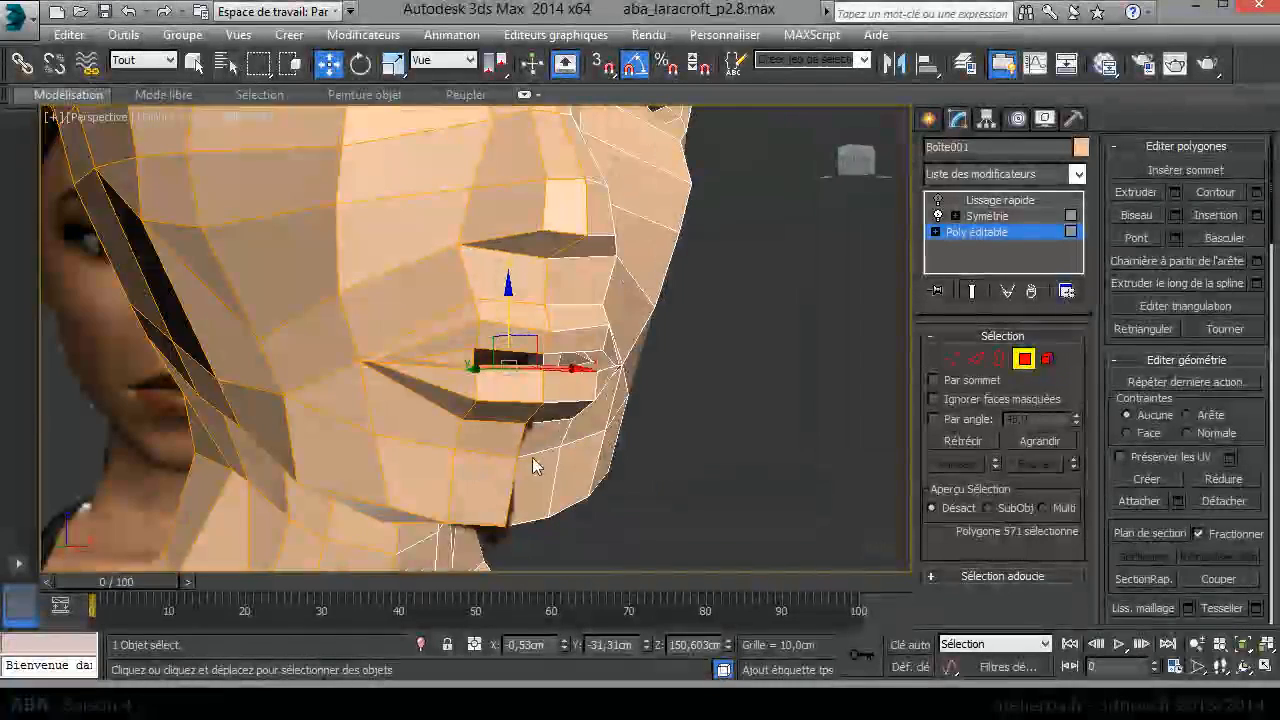
- Connect the selected vertical chin edges to add an edge row between the chin line and the jaw
{"action": "left_click", "coordinate": [977, 362]}
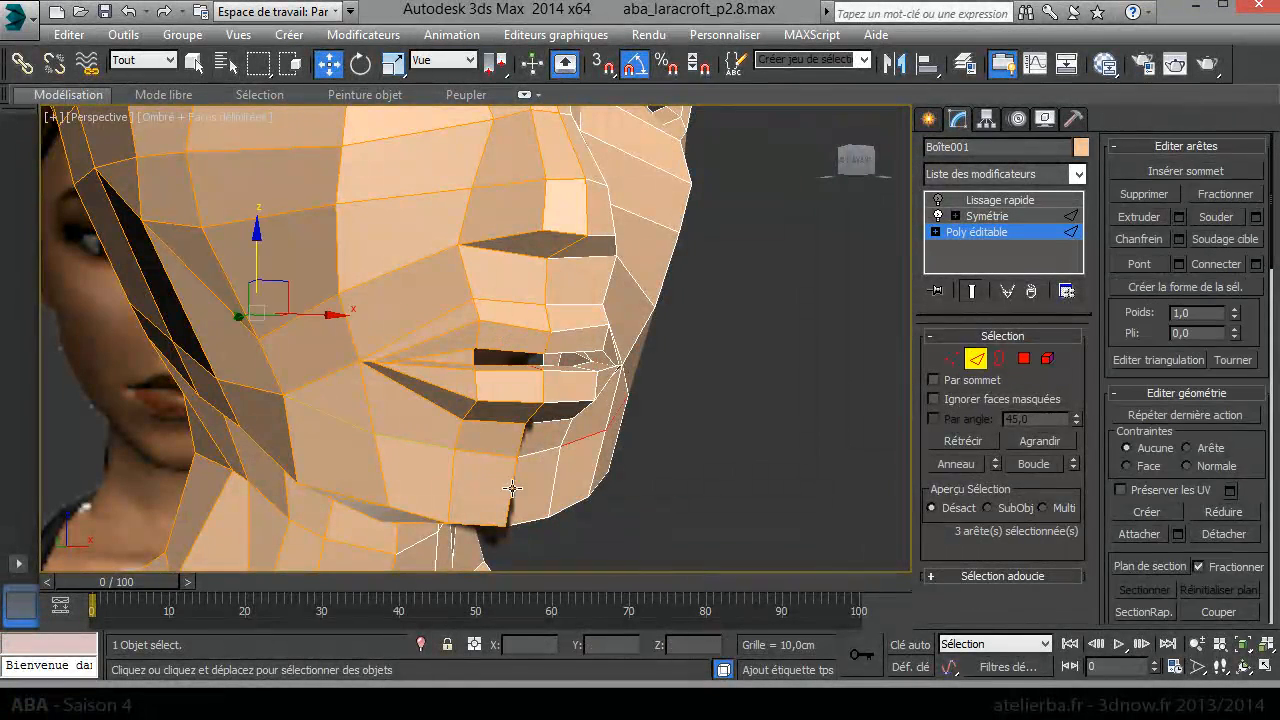
{"action": "left_click", "coordinate": [508, 483]}
{"action": "key", "text": "ctrl+z"}
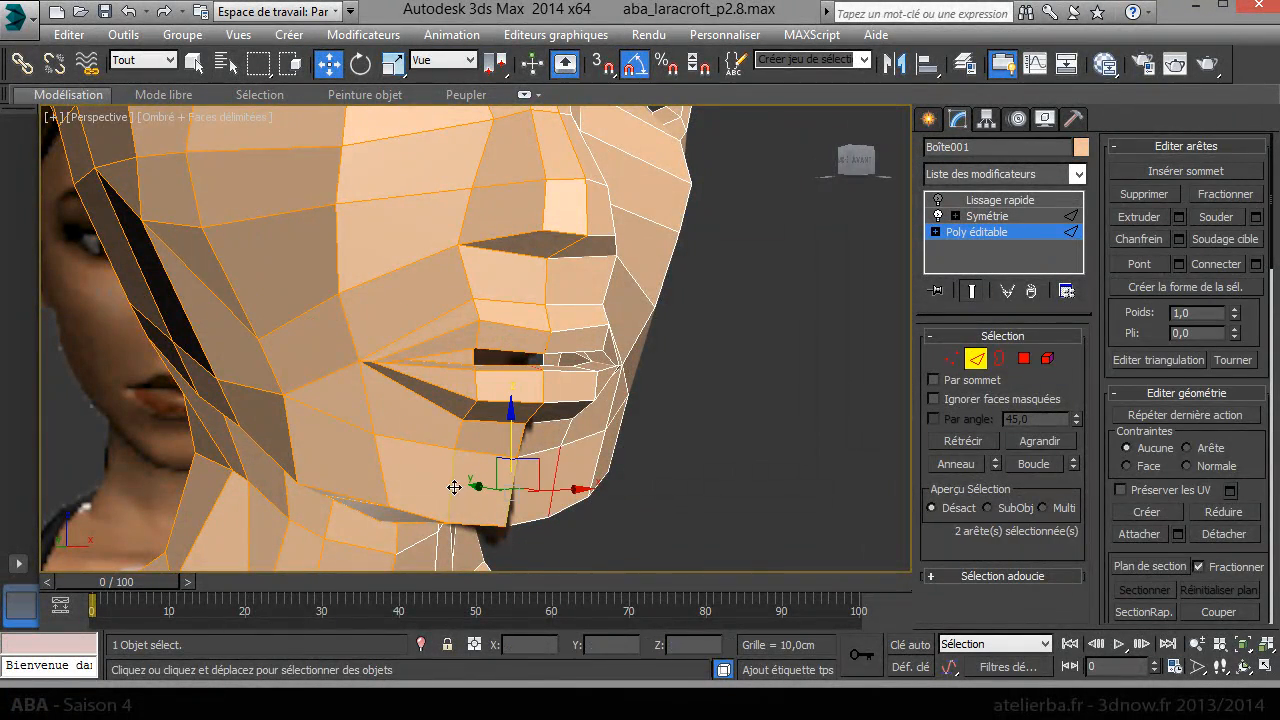
{"action": "right_click", "coordinate": [381, 475]}
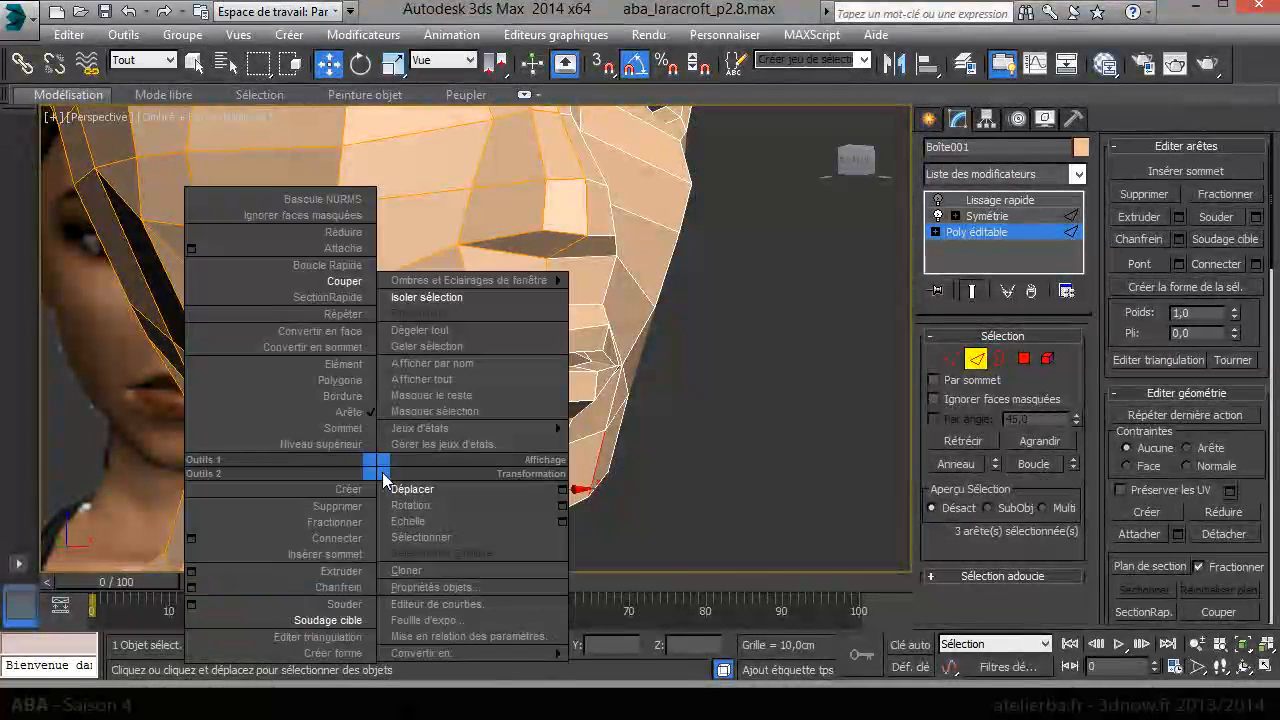
{"action": "left_click", "coordinate": [340, 538]}
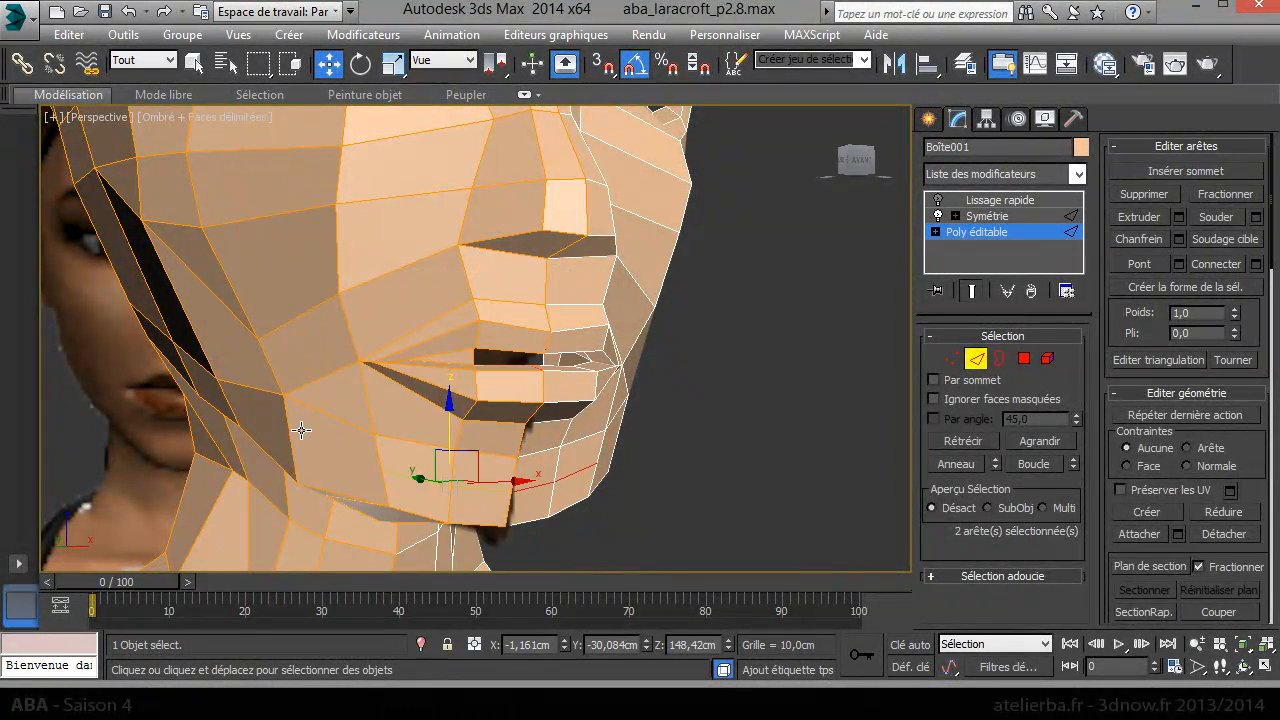
- Connect the lower cheek vertex to the outer end vertex of the new chin edge row
{"action": "key", "text": "1"}
{"action": "left_click", "coordinate": [284, 397]}
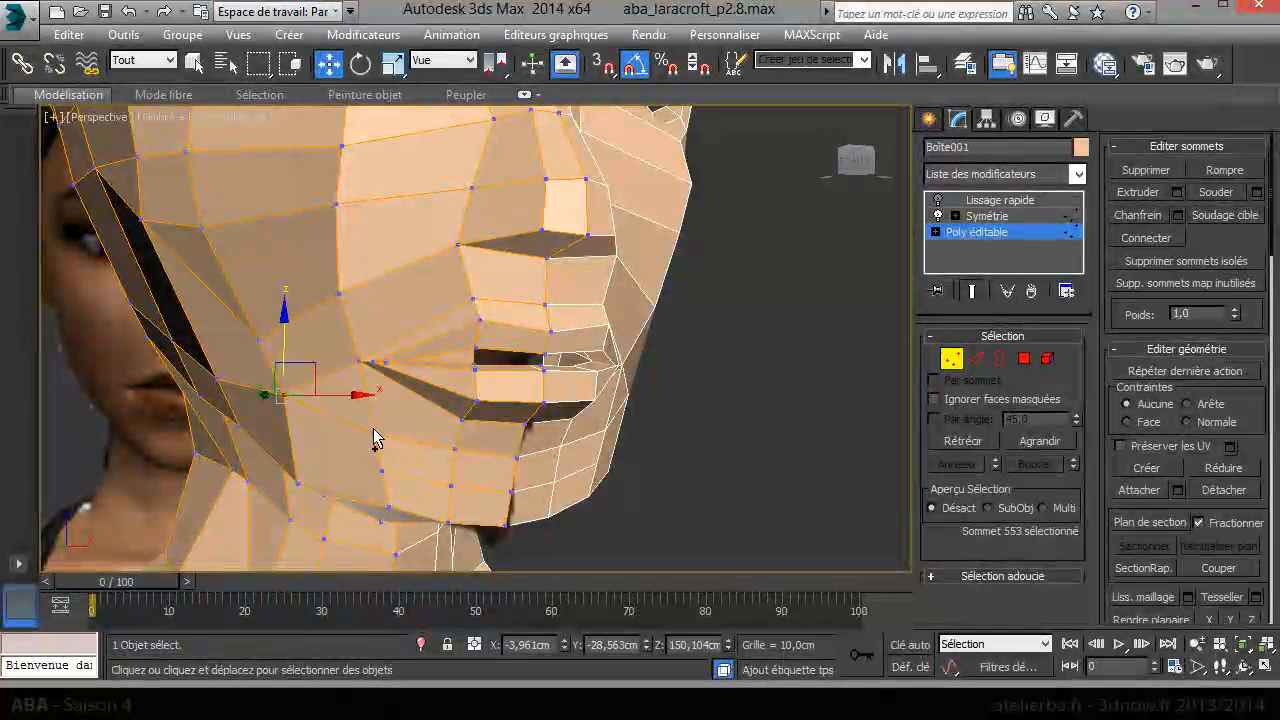
{"action": "left_click", "coordinate": [382, 470], "text": "ctrl"}
{"action": "right_click", "coordinate": [343, 487]}
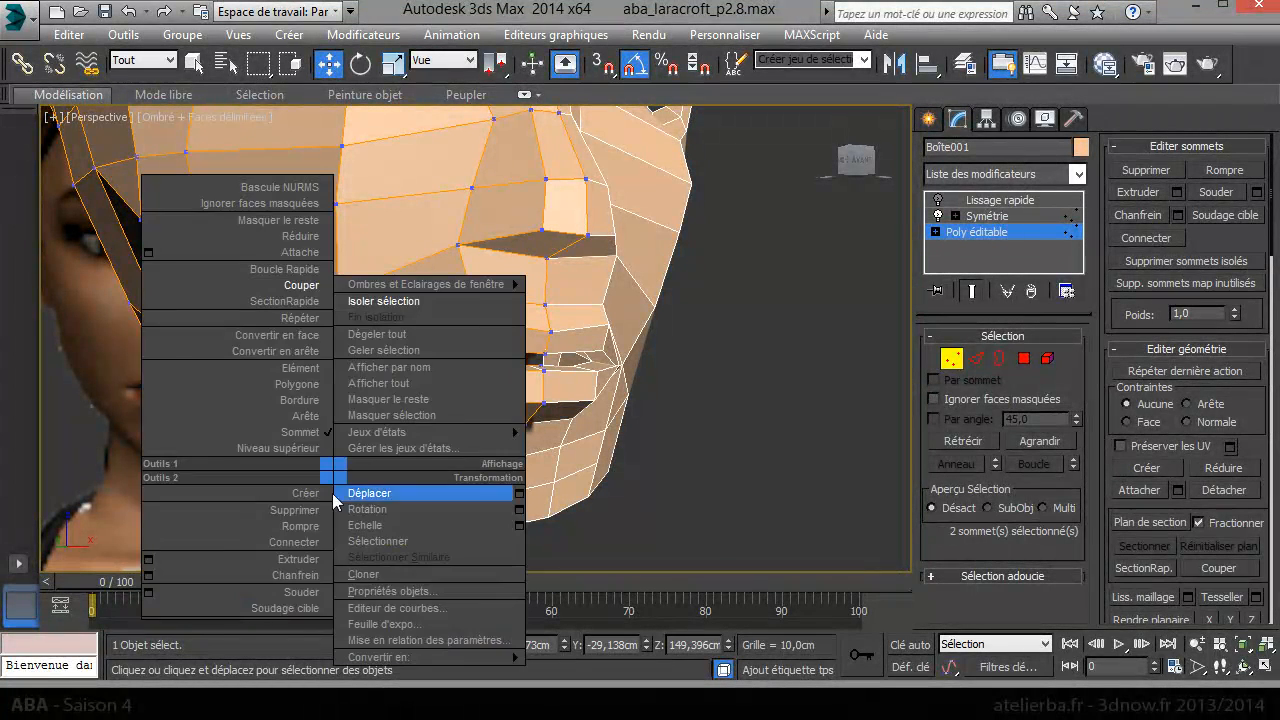
{"action": "left_click", "coordinate": [310, 548]}
- Reposition the two vertices of the new chin row nearest the midline to shape the chin's profile
{"action": "middle_click_drag", "start_coordinate": [497, 497], "coordinate": [456, 496], "text": "alt"}
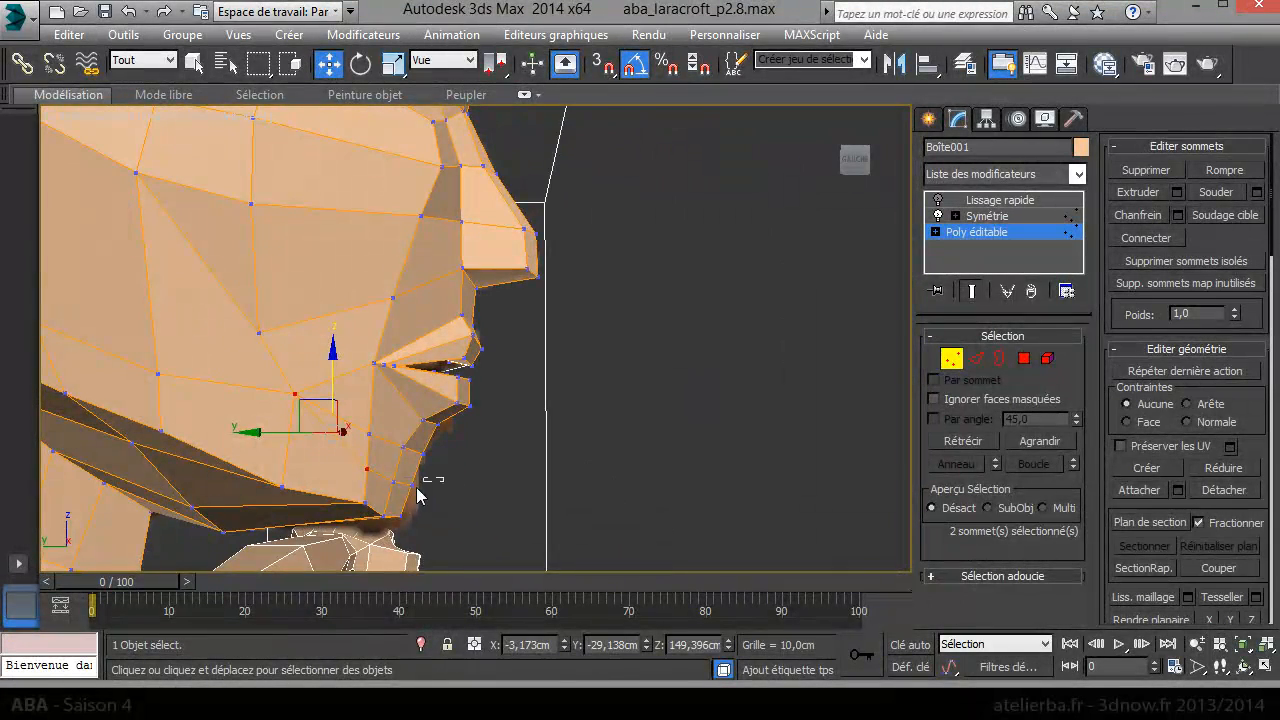
{"action": "left_click_drag", "start_coordinate": [383, 498], "coordinate": [375, 487]}
{"action": "middle_click_drag", "start_coordinate": [405, 506], "coordinate": [247, 498], "text": "alt"}
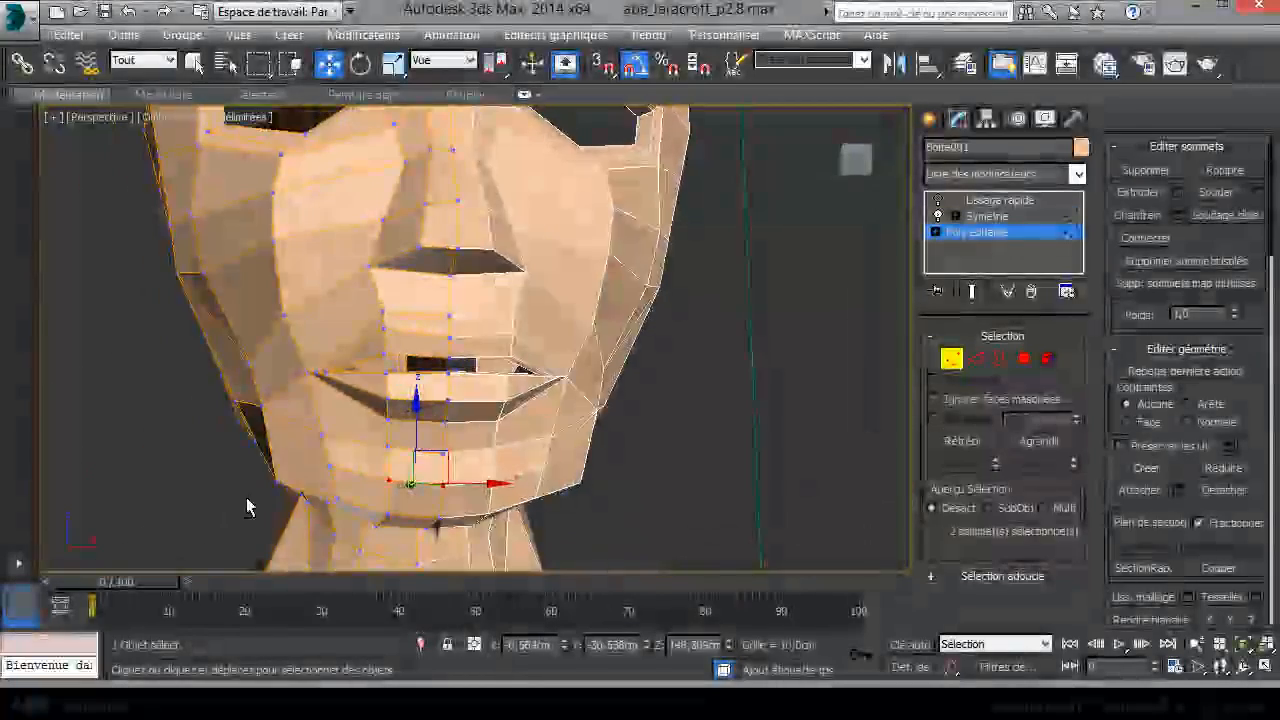
- Reposition the vertices across the middle of the cheek, from the outer face to beside the nose, to even out their spacing
{"action": "middle_click_drag", "start_coordinate": [400, 452], "coordinate": [479, 450], "text": "alt"}
{"action": "scroll", "coordinate": [478, 450], "scroll_direction": "down", "scroll_amount": 3}
{"action": "middle_click_drag", "start_coordinate": [476, 391], "coordinate": [514, 423], "text": "alt"}
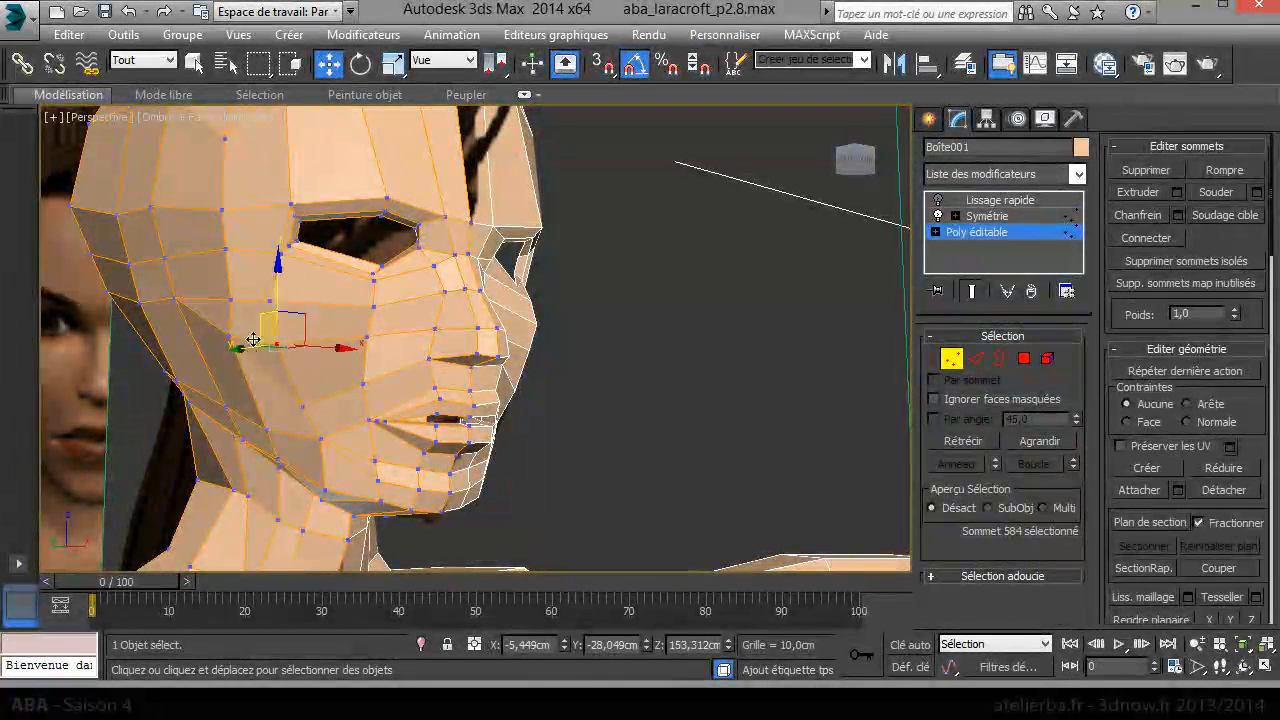
{"action": "left_click", "coordinate": [176, 294]}
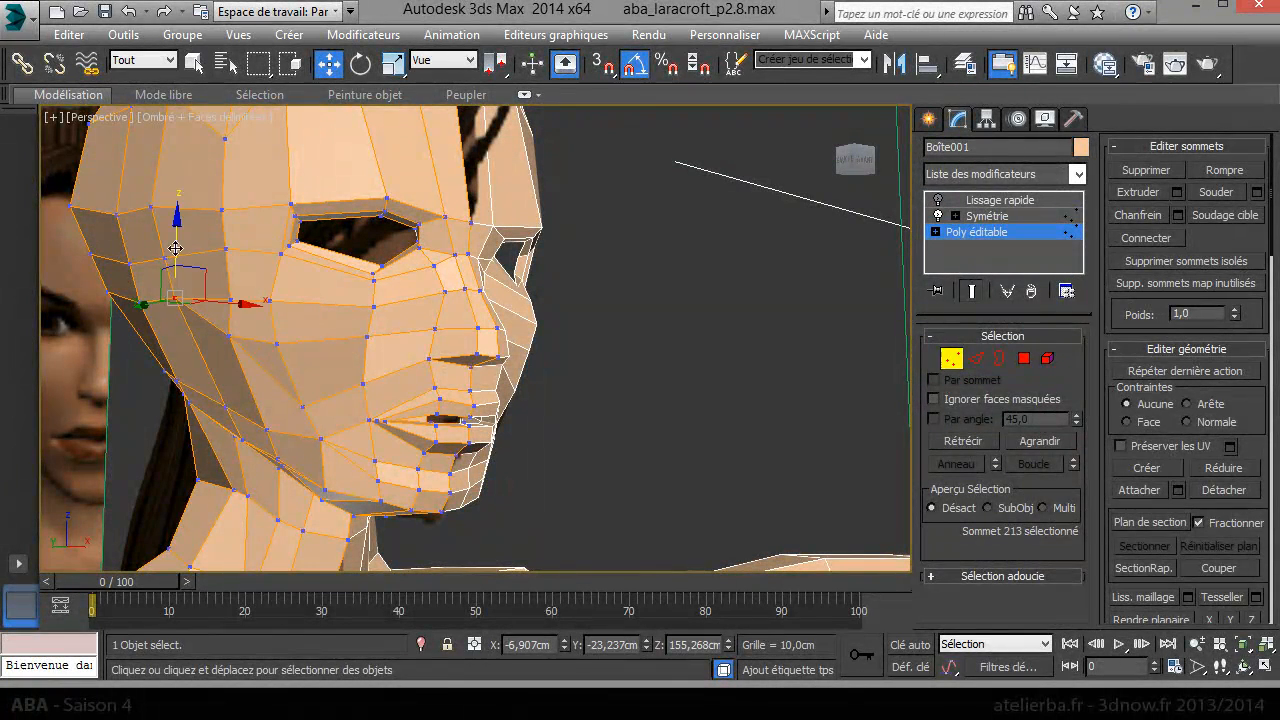
{"action": "left_click_drag", "start_coordinate": [177, 265], "coordinate": [183, 252]}
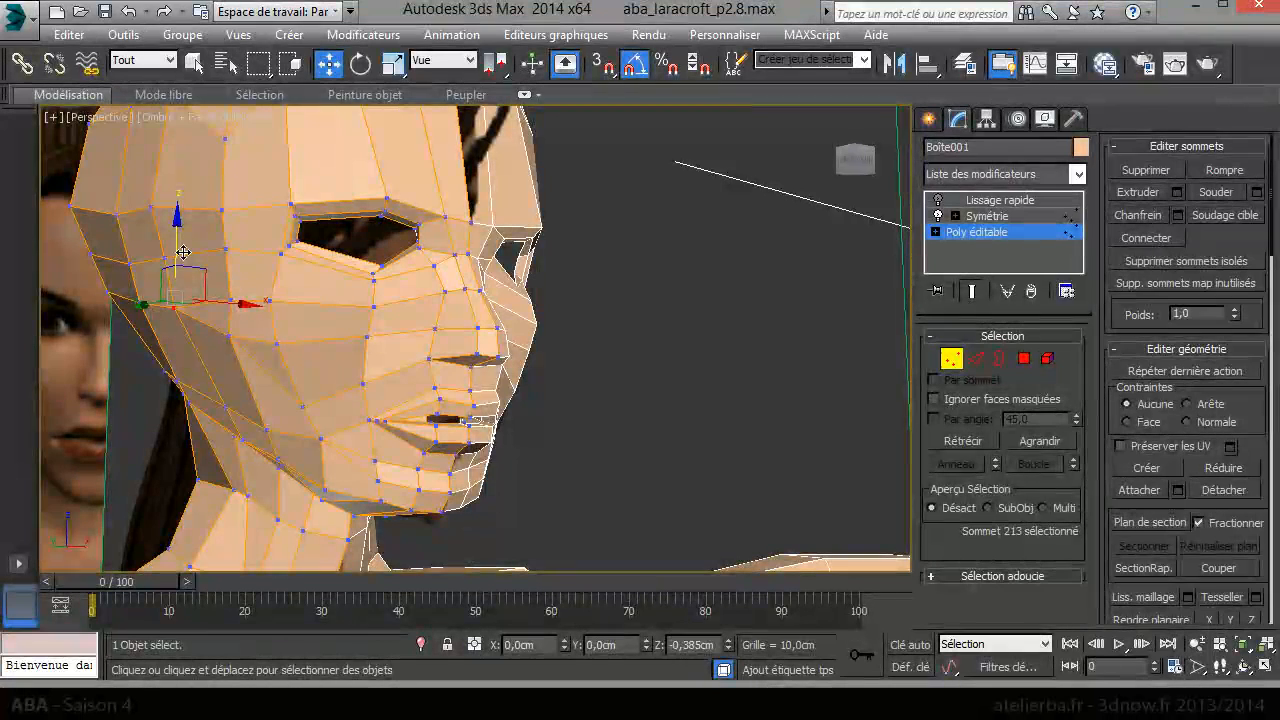
{"action": "left_click", "coordinate": [369, 337]}
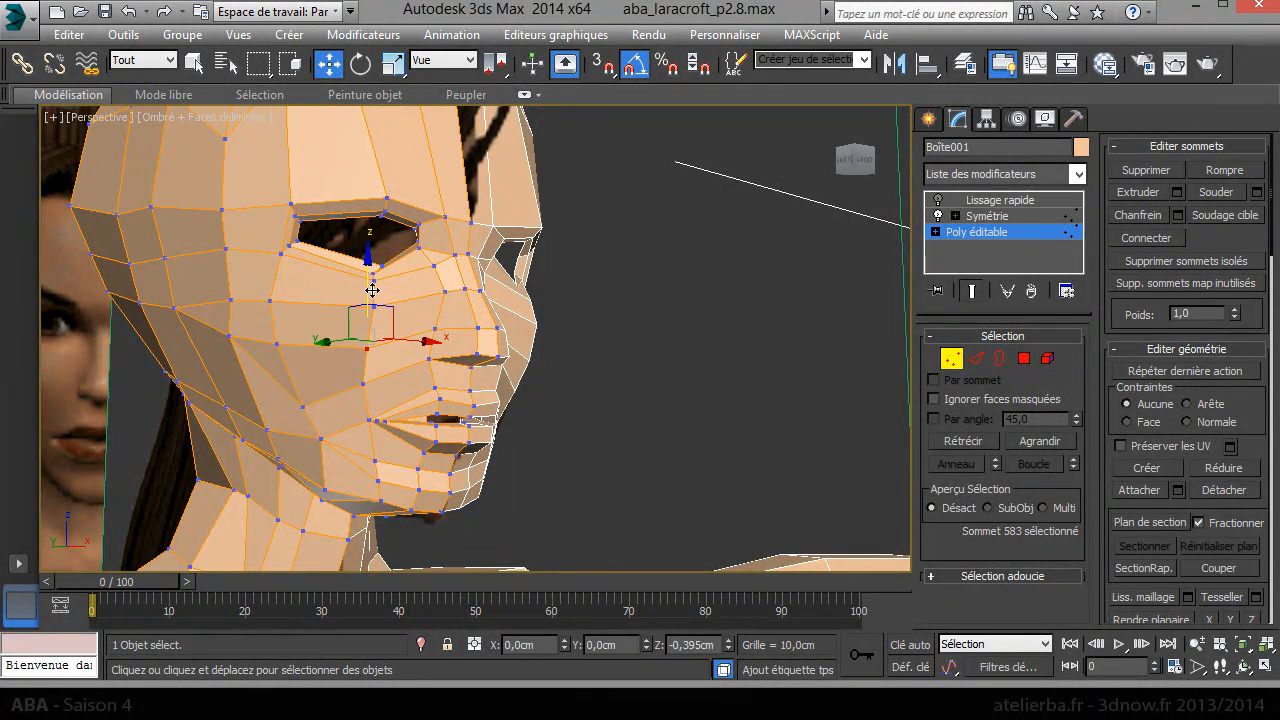
{"action": "left_click_drag", "start_coordinate": [372, 290], "coordinate": [290, 340]}
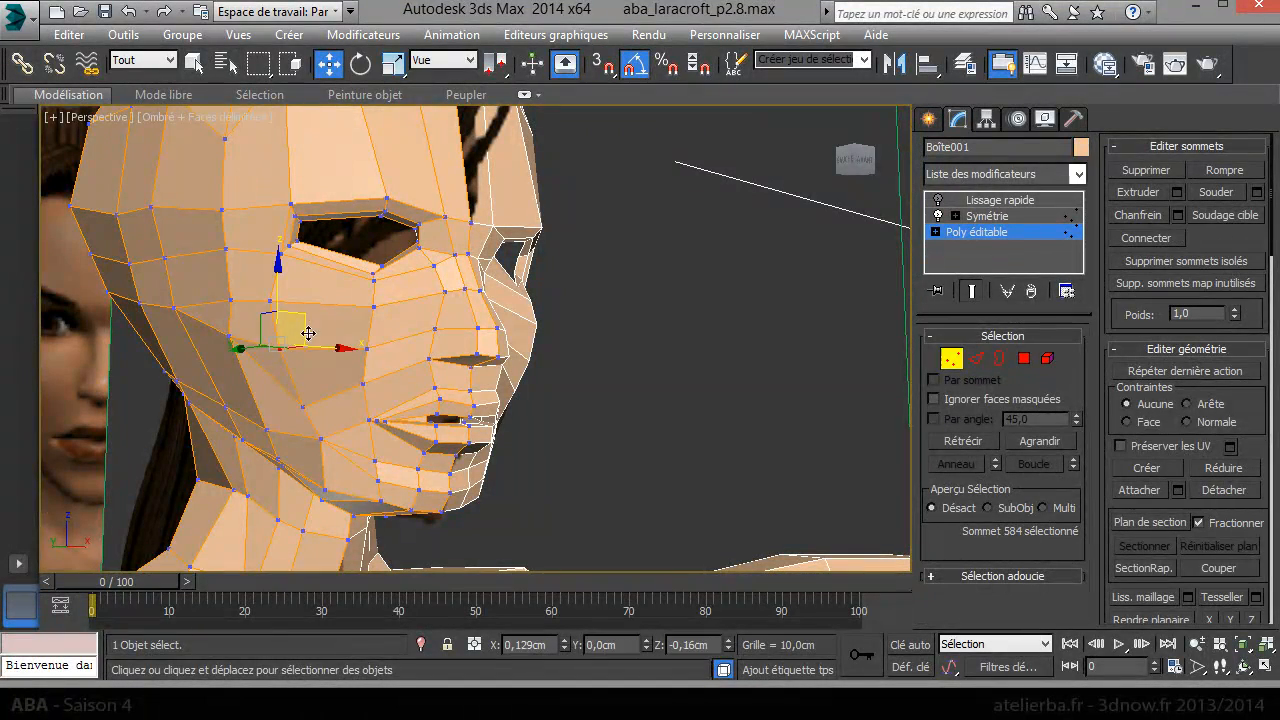
{"action": "middle_click_drag", "start_coordinate": [329, 351], "coordinate": [374, 380], "text": "alt"}
{"action": "left_click_drag", "start_coordinate": [246, 355], "coordinate": [312, 366]}
- Reposition the lower cheek and jawline vertices to refine the jaw contour from the side and front
{"action": "middle_click_drag", "start_coordinate": [312, 366], "coordinate": [251, 388], "text": "alt"}
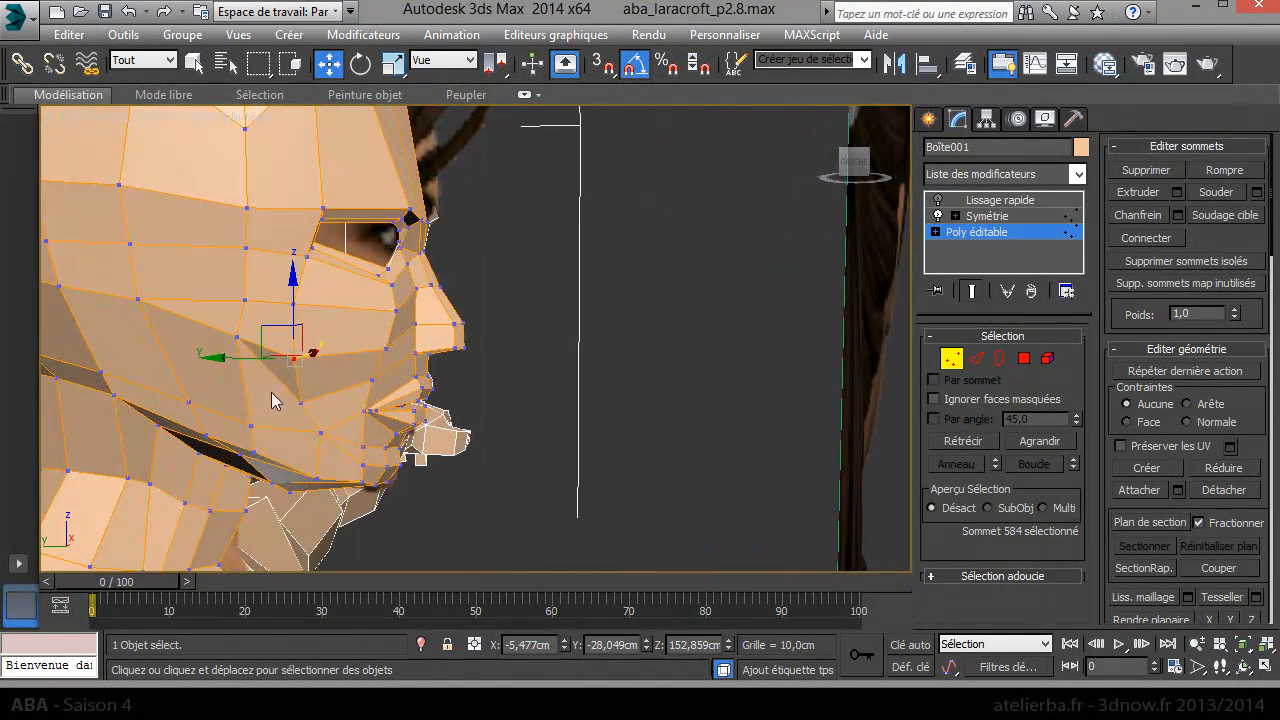
{"action": "left_click_drag", "start_coordinate": [270, 433], "coordinate": [264, 437]}
{"action": "middle_click_drag", "start_coordinate": [300, 425], "coordinate": [215, 385], "text": "alt"}
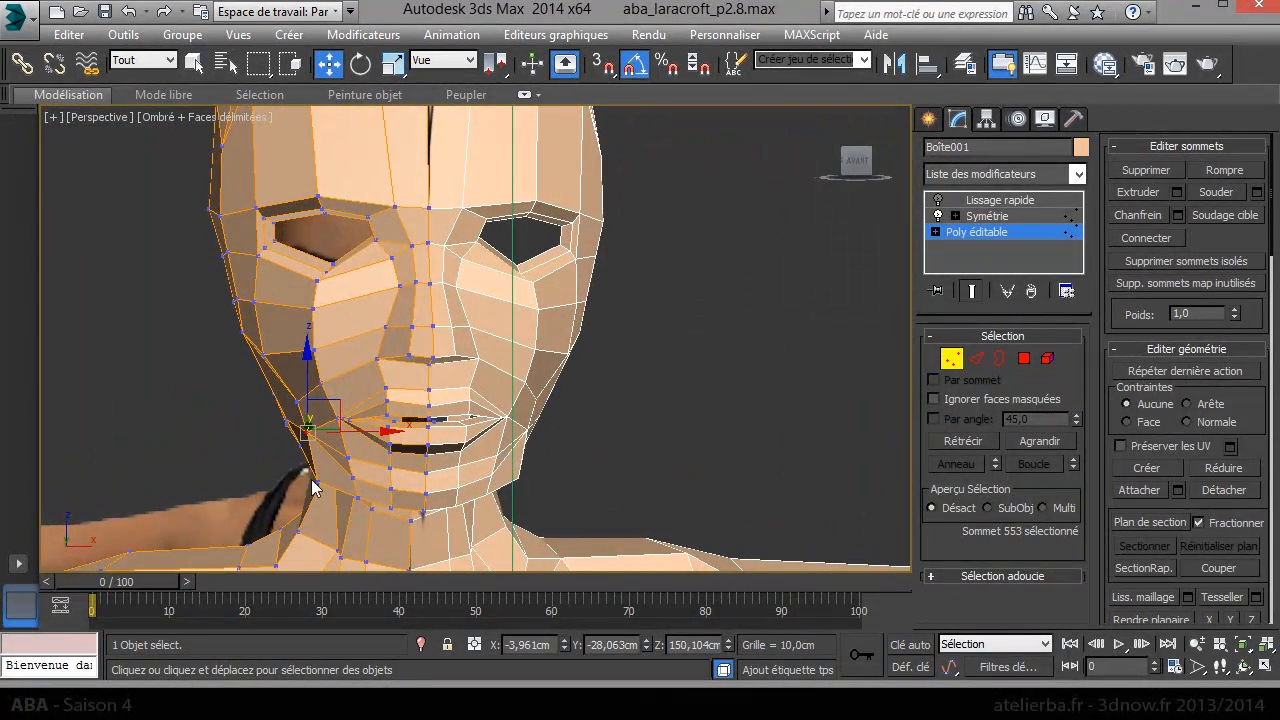
{"action": "left_click_drag", "start_coordinate": [354, 479], "coordinate": [367, 478]}
{"action": "middle_click_drag", "start_coordinate": [539, 449], "coordinate": [545, 492]}
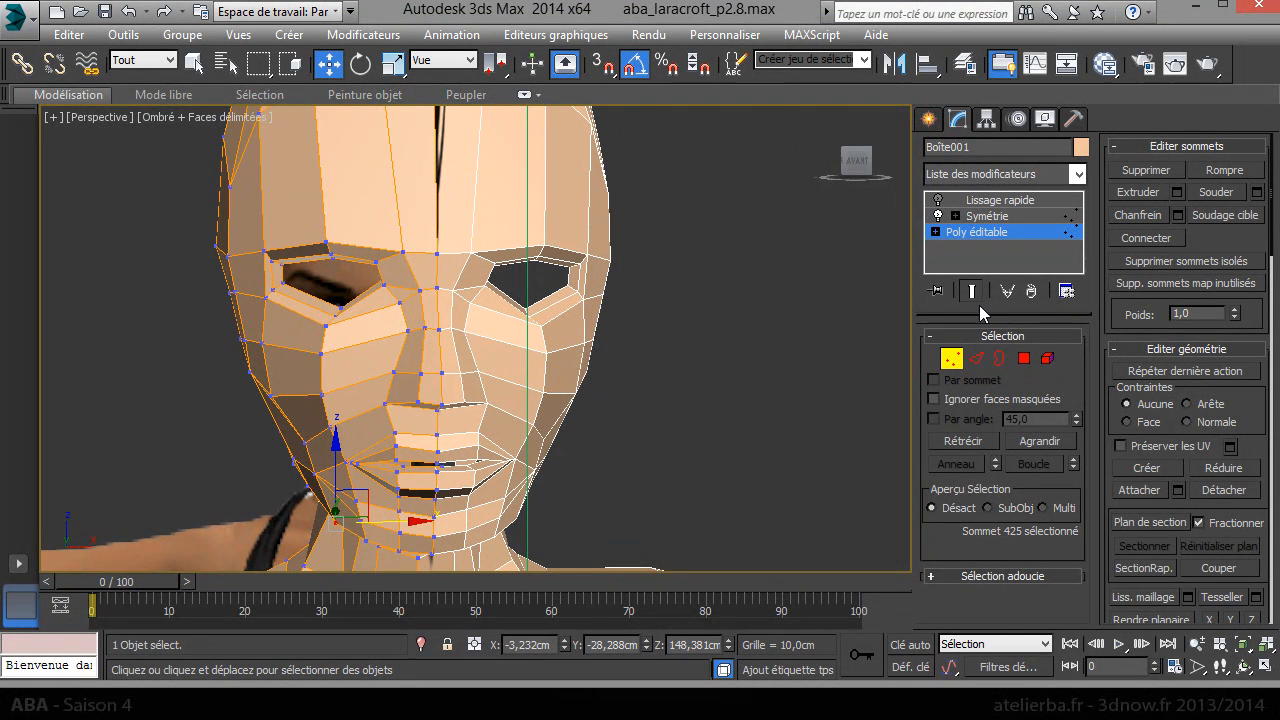
- Display the smoothed result and reposition the vertices around the mouth corner to shape the end of the lips
{"action": "left_click", "coordinate": [938, 201]}
{"action": "middle_click_drag", "start_coordinate": [584, 387], "coordinate": [766, 374], "text": "alt"}
{"action": "scroll", "coordinate": [376, 467], "scroll_direction": "up", "scroll_amount": 5}
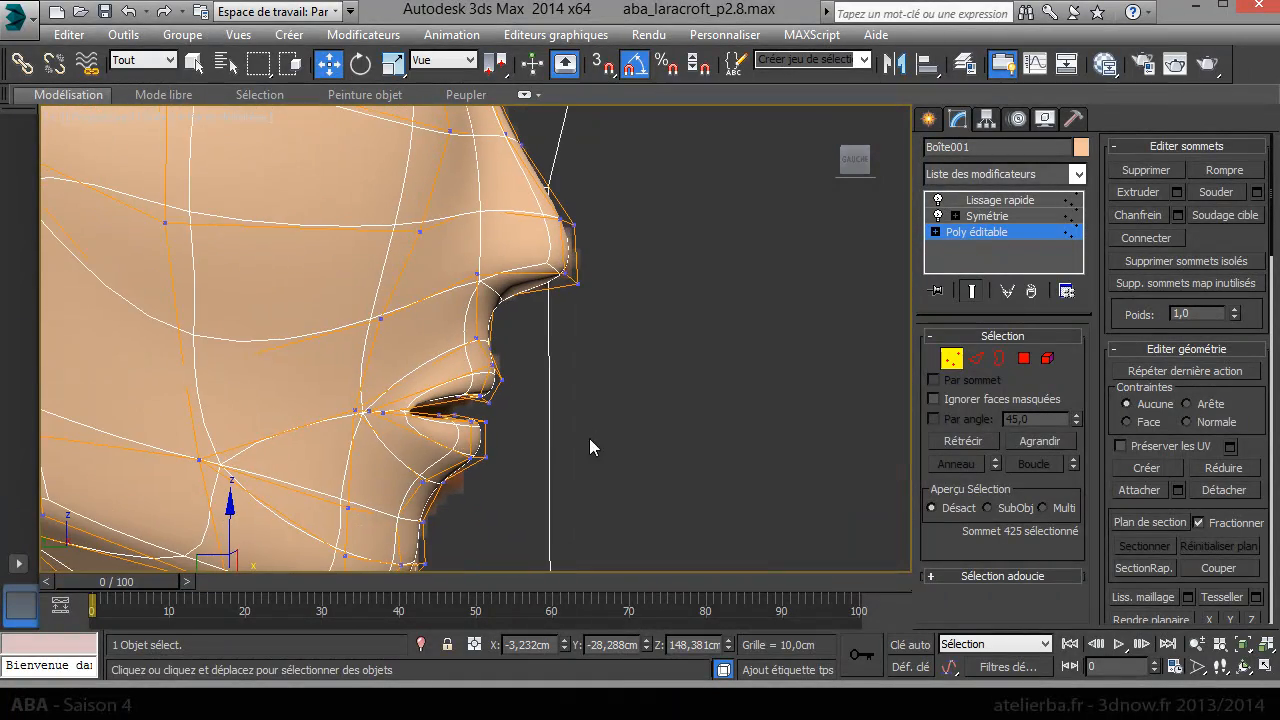
{"action": "left_click", "coordinate": [353, 407]}
{"action": "left_click_drag", "start_coordinate": [314, 409], "coordinate": [276, 409]}
{"action": "middle_click_drag", "start_coordinate": [353, 407], "coordinate": [345, 400], "text": "alt"}
{"action": "left_click_drag", "start_coordinate": [345, 400], "coordinate": [353, 396]}
{"action": "middle_click_drag", "start_coordinate": [393, 409], "coordinate": [452, 304], "text": "alt"}
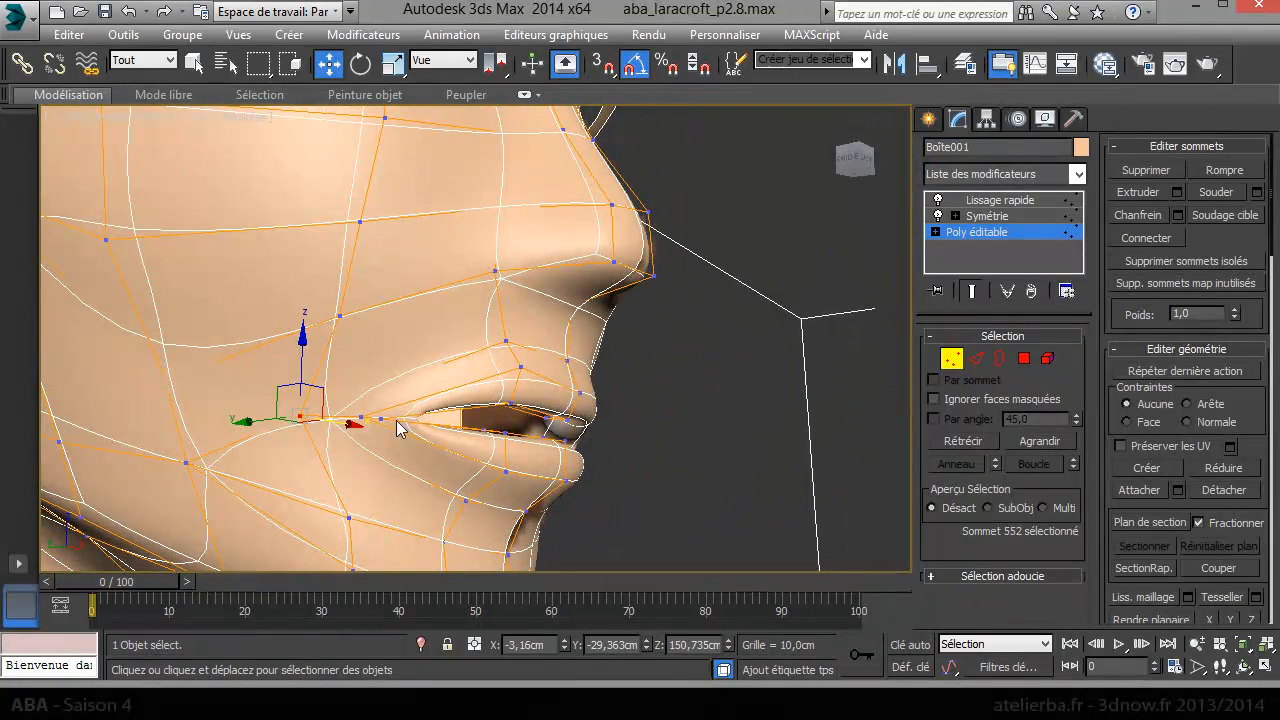
{"action": "left_click_drag", "start_coordinate": [384, 389], "coordinate": [407, 364]}
{"action": "middle_click_drag", "start_coordinate": [460, 390], "coordinate": [300, 378], "text": "alt"}
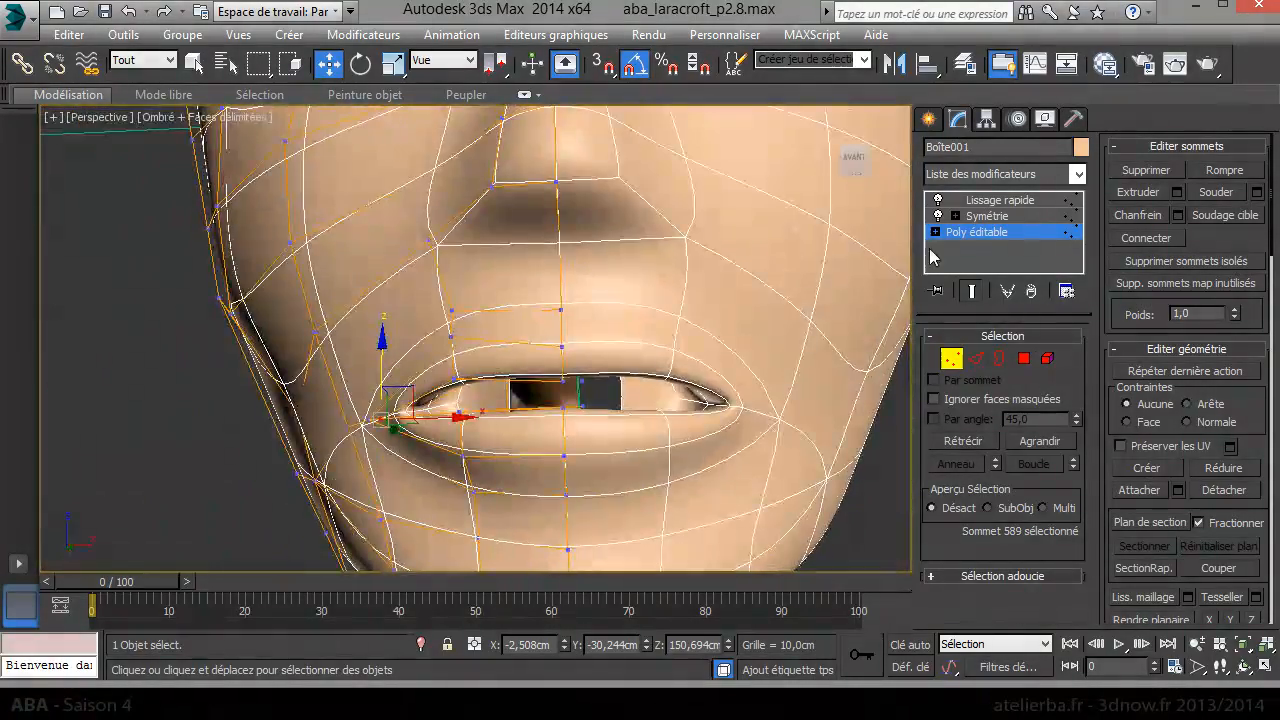
- Hide the Symmetry result and isolate the body mesh to expose the inside of the lips
{"action": "left_click", "coordinate": [938, 216]}
{"action": "middle_click_drag", "start_coordinate": [796, 279], "coordinate": [544, 361], "text": "alt"}
{"action": "right_click", "coordinate": [540, 357]}
{"action": "left_click", "coordinate": [589, 187]}
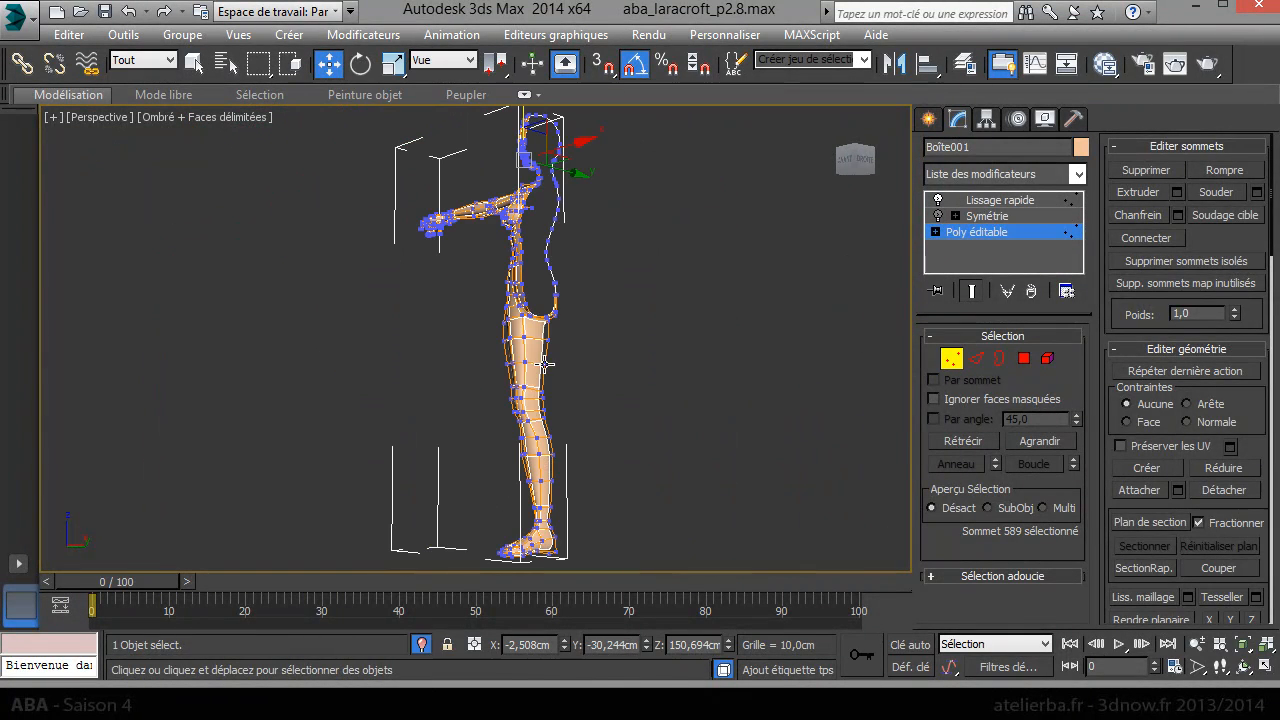
{"action": "middle_click_drag", "start_coordinate": [588, 256], "coordinate": [555, 368]}
{"action": "scroll", "coordinate": [503, 282], "scroll_direction": "up", "scroll_amount": 12}
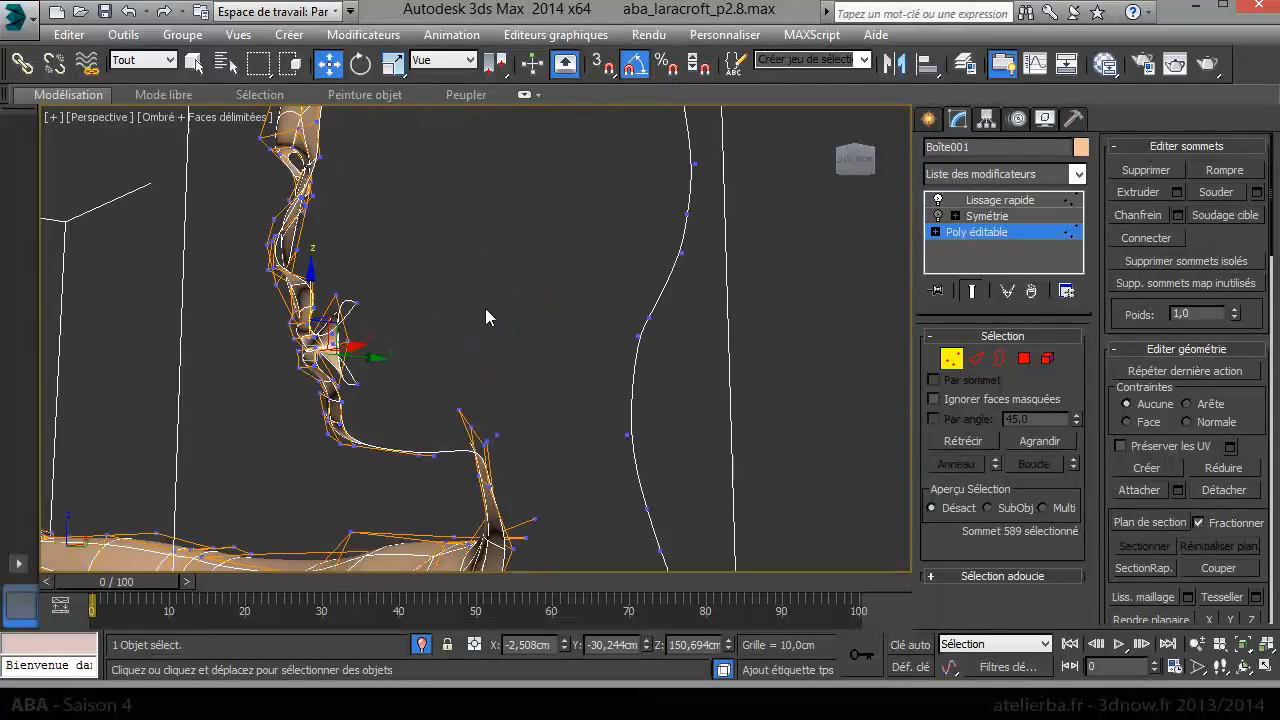
{"action": "middle_click_drag", "start_coordinate": [435, 313], "coordinate": [317, 355], "text": "alt"}
{"action": "scroll", "coordinate": [290, 338], "scroll_direction": "up", "scroll_amount": 5}
{"action": "scroll", "coordinate": [357, 344], "scroll_direction": "down", "scroll_amount": 3}
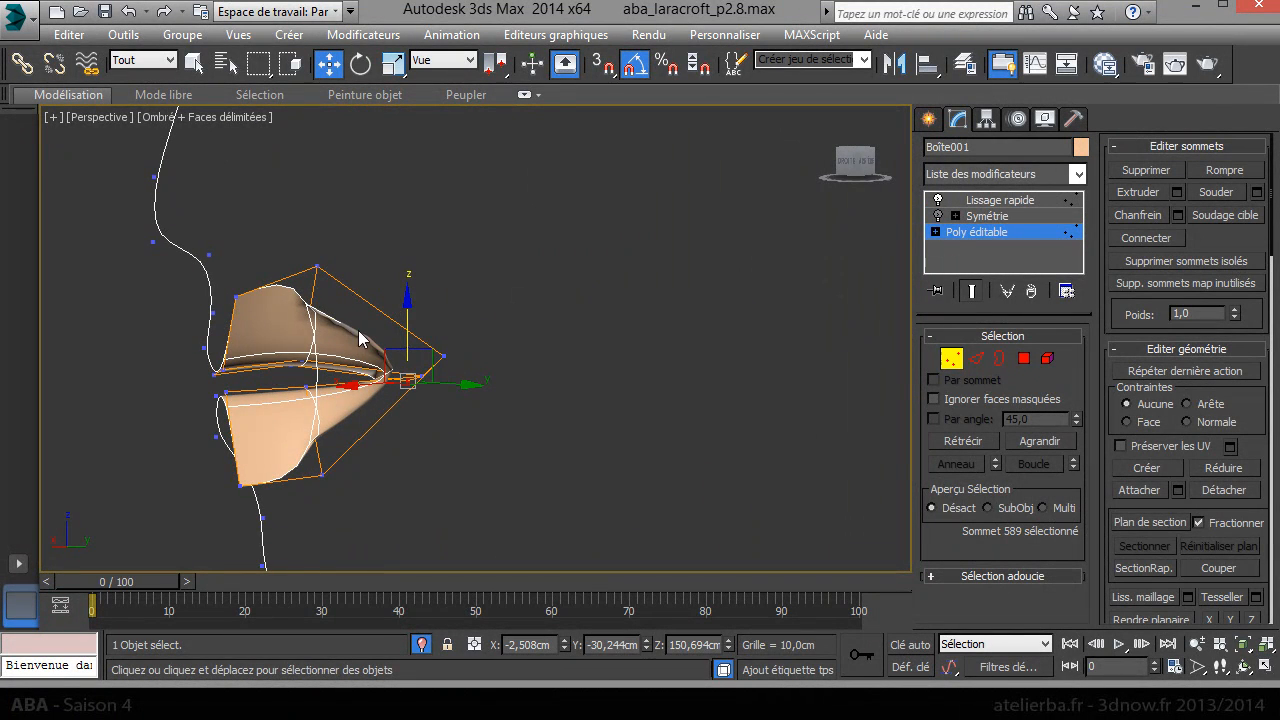
- Delete the unwanted polygons inside the mouth opening between and behind the lips
{"action": "middle_click_drag", "start_coordinate": [374, 422], "coordinate": [575, 415], "text": "alt"}
{"action": "left_click", "coordinate": [1022, 362]}
{"action": "middle_click_drag", "start_coordinate": [666, 371], "coordinate": [700, 362], "text": "alt"}
{"action": "left_click", "coordinate": [455, 377]}
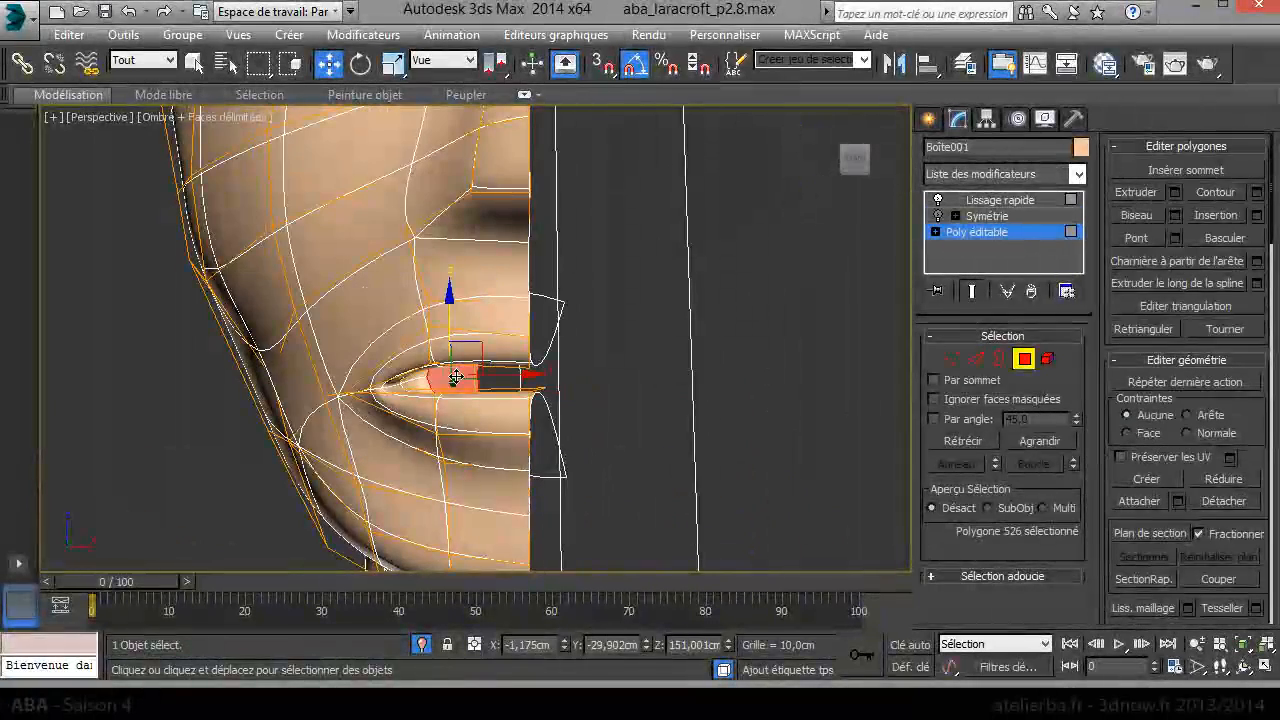
{"action": "key", "text": "Delete"}
{"action": "middle_click_drag", "start_coordinate": [548, 425], "coordinate": [520, 404]}
{"action": "scroll", "coordinate": [593, 437], "scroll_direction": "down", "scroll_amount": 3}
{"action": "scroll", "coordinate": [570, 361], "scroll_direction": "down", "scroll_amount": 4}
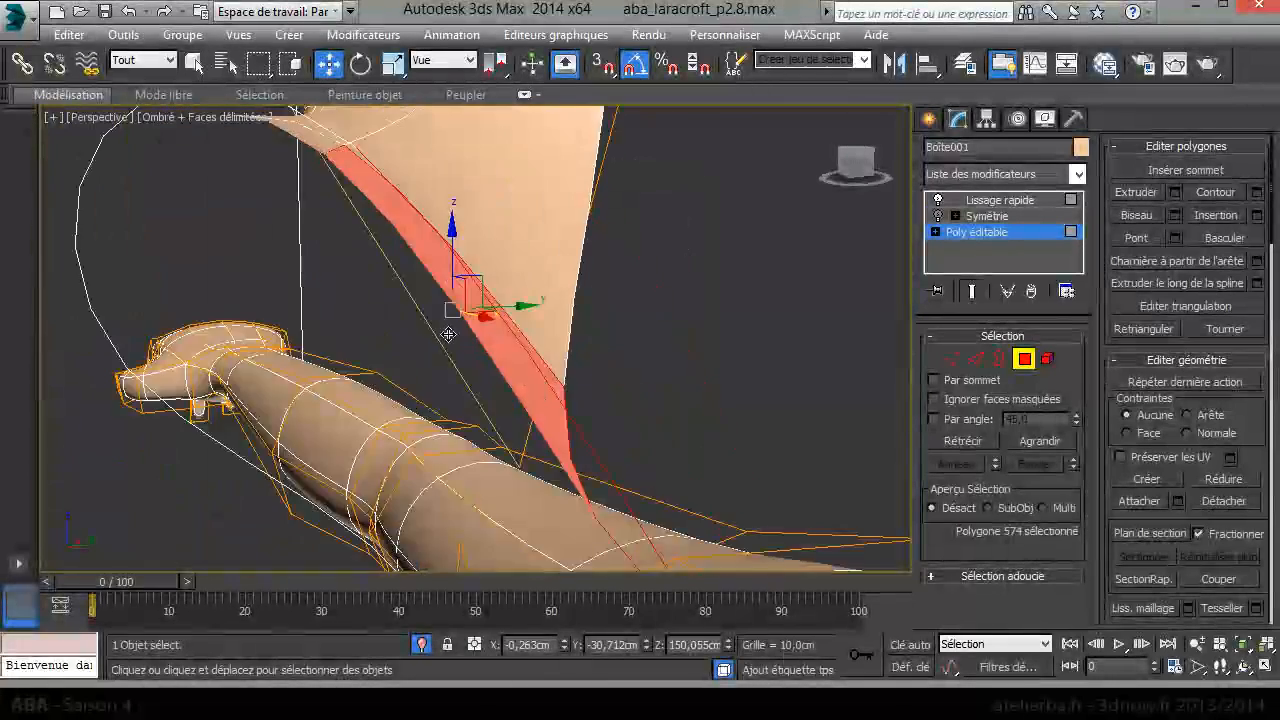
{"action": "scroll", "coordinate": [510, 335], "scroll_direction": "down", "scroll_amount": 4}
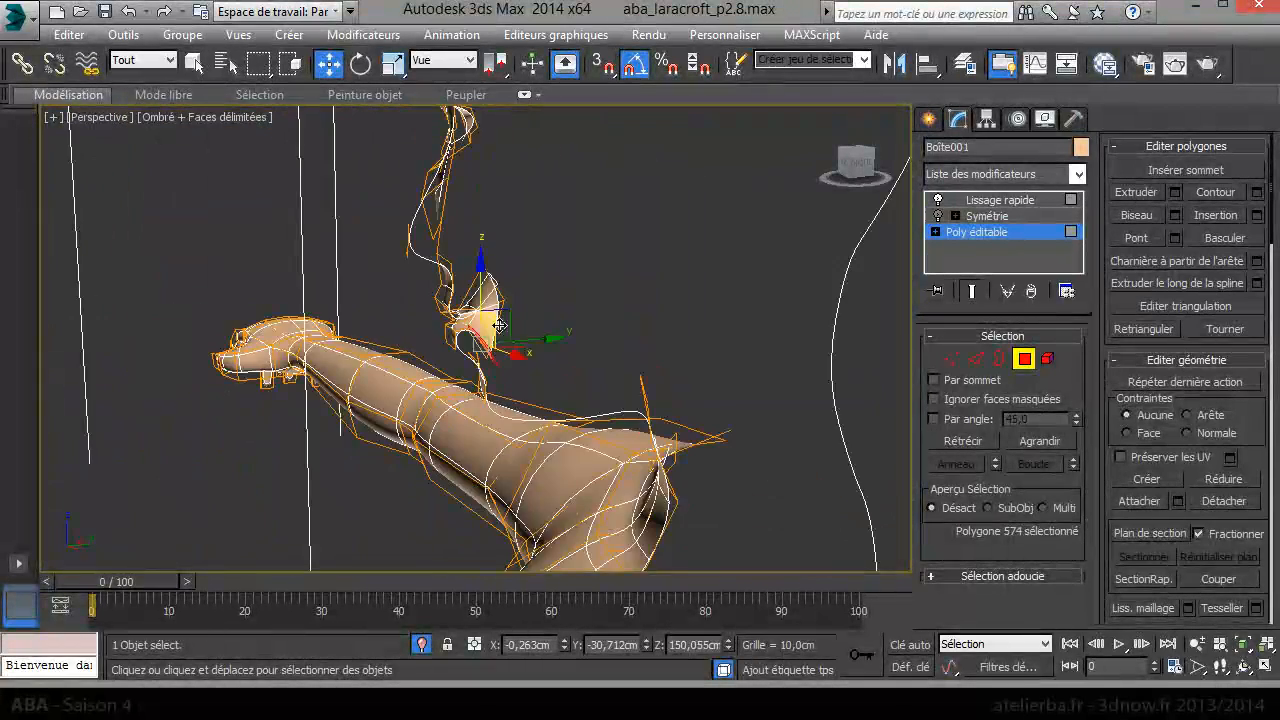
{"action": "scroll", "coordinate": [500, 305], "scroll_direction": "up", "scroll_amount": 5}
- Move the rear vertex at the inner mouth corner outward toward the cheek to widen the mouth cavity
{"action": "left_click", "coordinate": [955, 357]}
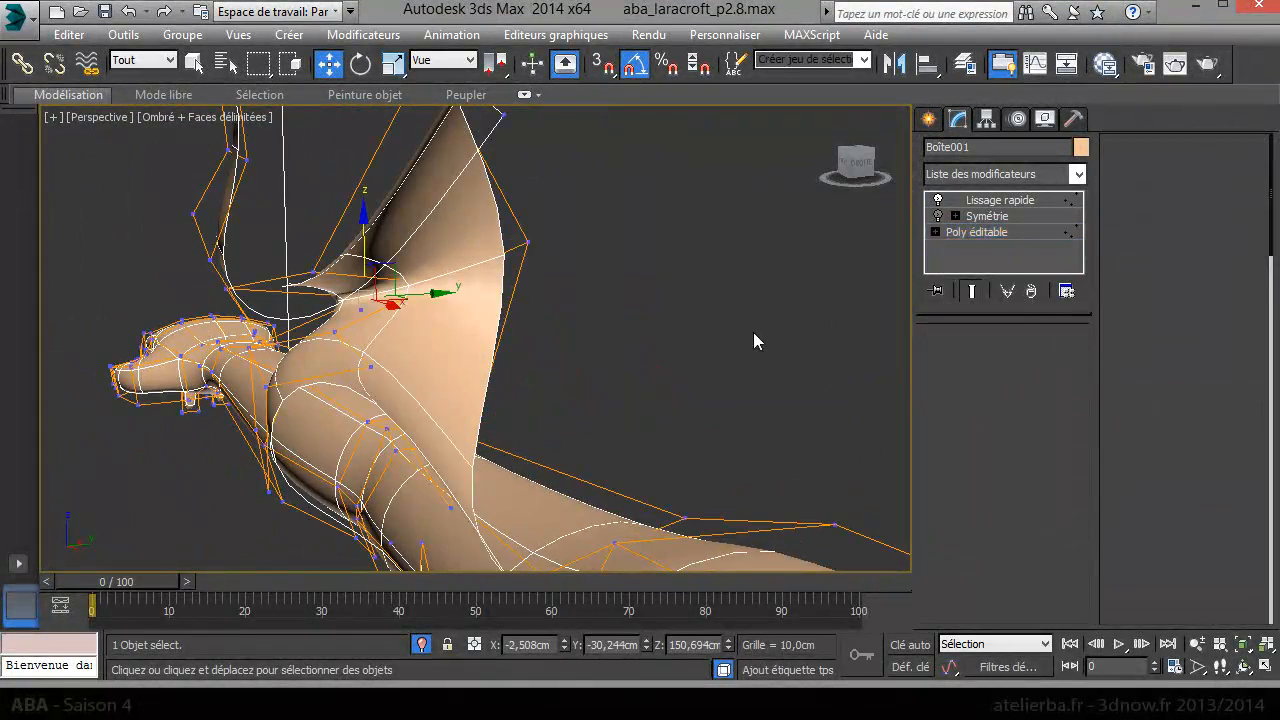
{"action": "middle_click_drag", "start_coordinate": [557, 297], "coordinate": [509, 300], "text": "alt"}
{"action": "middle_click_drag", "start_coordinate": [509, 300], "coordinate": [464, 408]}
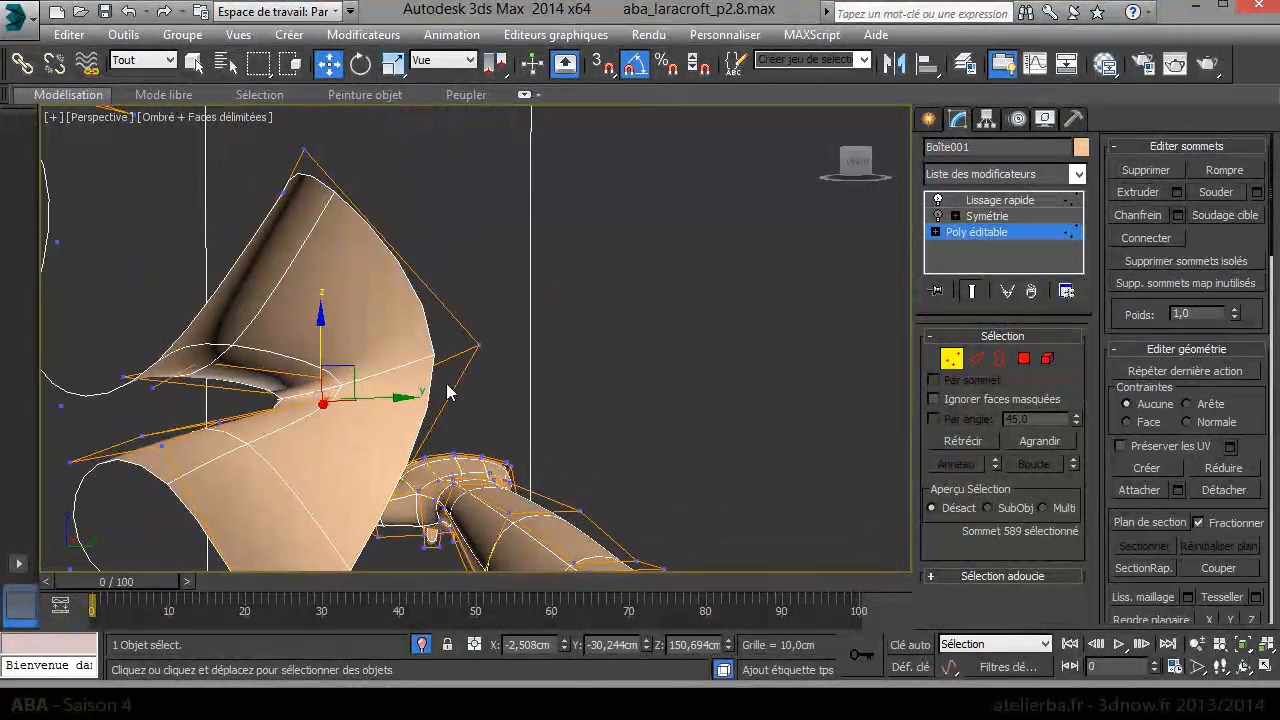
{"action": "scroll", "coordinate": [430, 350], "scroll_direction": "down", "scroll_amount": 3}
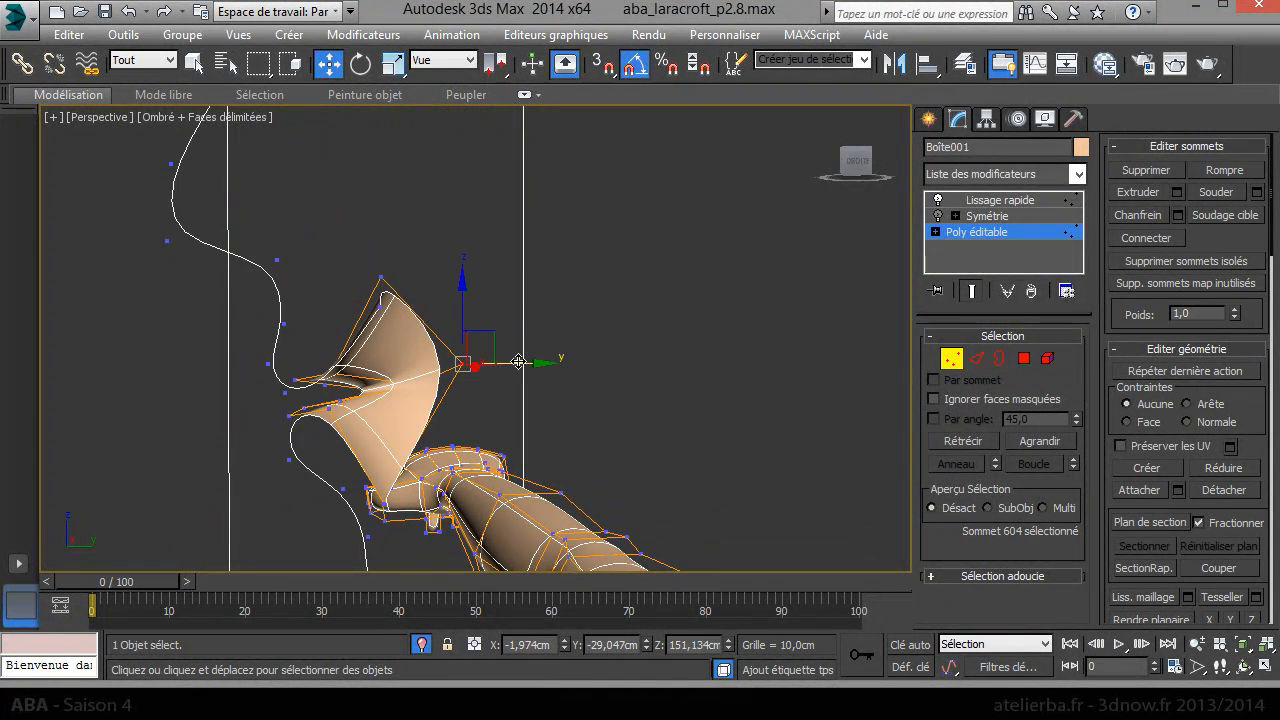
{"action": "left_click_drag", "start_coordinate": [518, 363], "coordinate": [463, 370]}
{"action": "middle_click_drag", "start_coordinate": [460, 373], "coordinate": [417, 333], "text": "alt"}
{"action": "left_click_drag", "start_coordinate": [393, 332], "coordinate": [479, 379]}
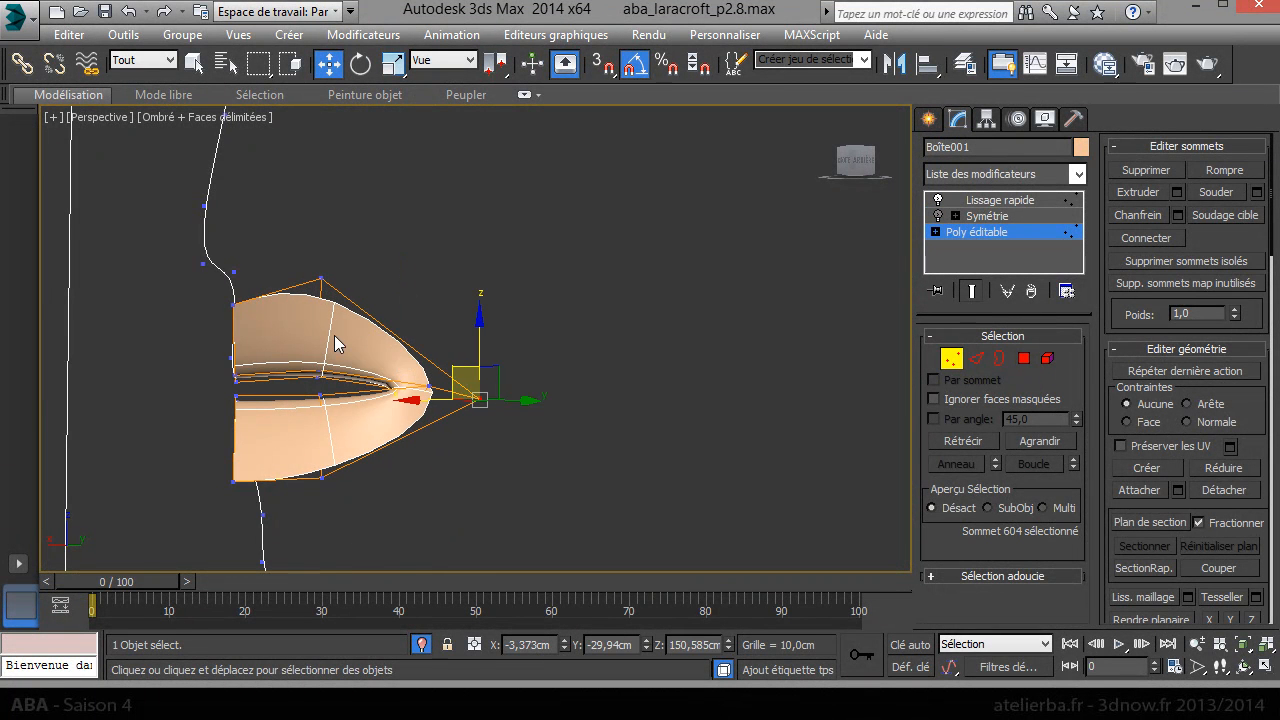
- Spread the upper and lower rear vertices of the inner lips vertically and outward to round the mouth cavity's border
{"action": "left_click", "coordinate": [231, 301]}
{"action": "left_click_drag", "start_coordinate": [237, 262], "coordinate": [236, 230]}
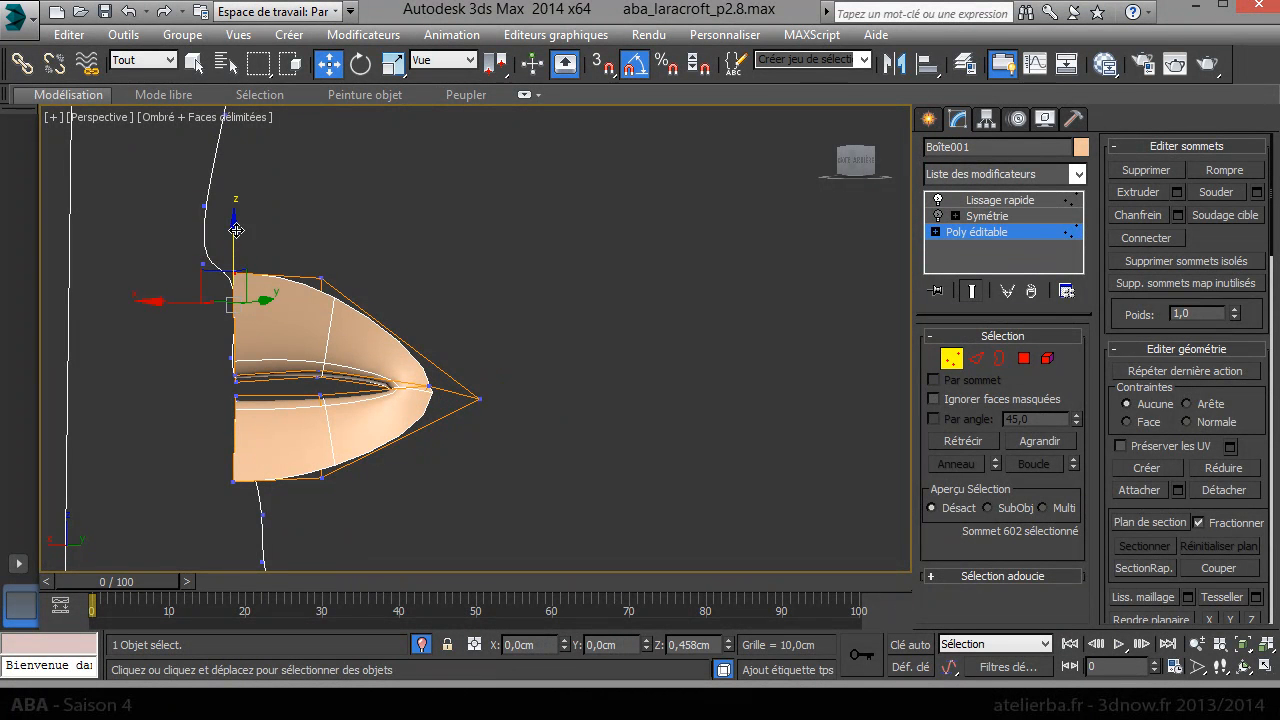
{"action": "left_click", "coordinate": [230, 484], "text": "ctrl"}
{"action": "left_click_drag", "start_coordinate": [277, 427], "coordinate": [287, 473]}
{"action": "left_click", "coordinate": [322, 524]}
{"action": "left_click_drag", "start_coordinate": [291, 529], "coordinate": [390, 520]}
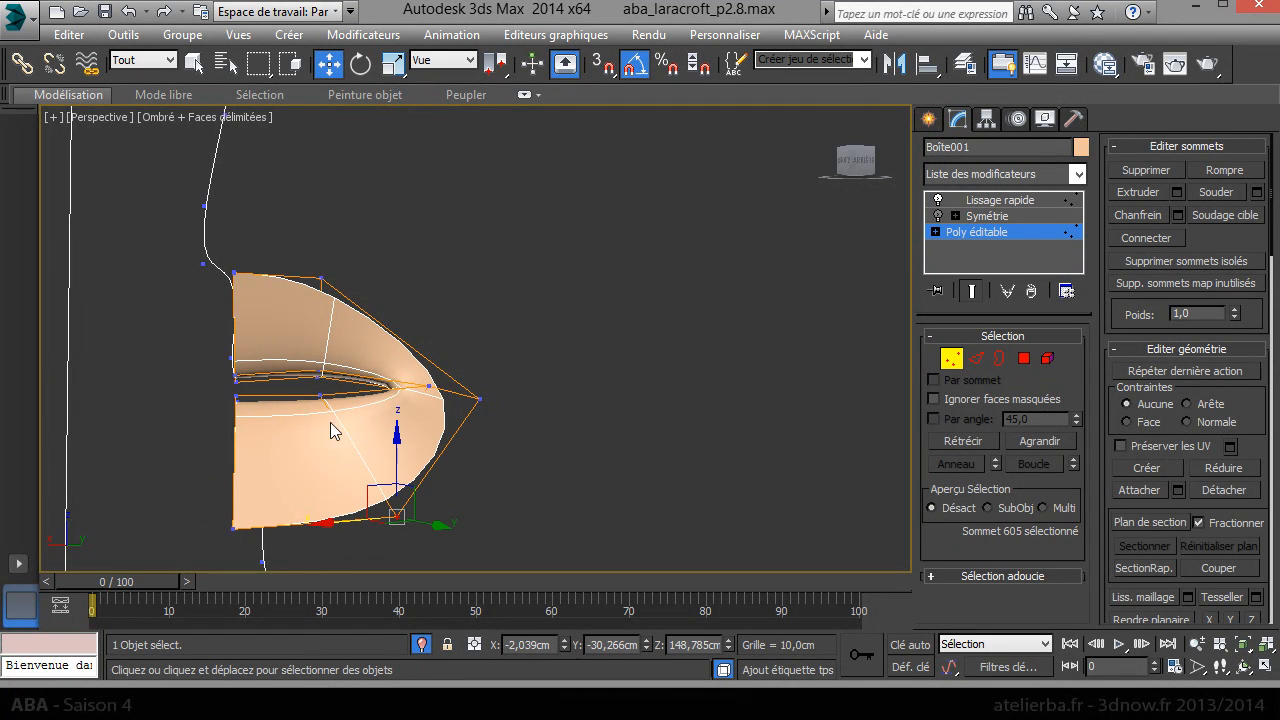
{"action": "left_click_drag", "start_coordinate": [270, 276], "coordinate": [329, 276]}
{"action": "left_click_drag", "start_coordinate": [377, 241], "coordinate": [384, 220]}
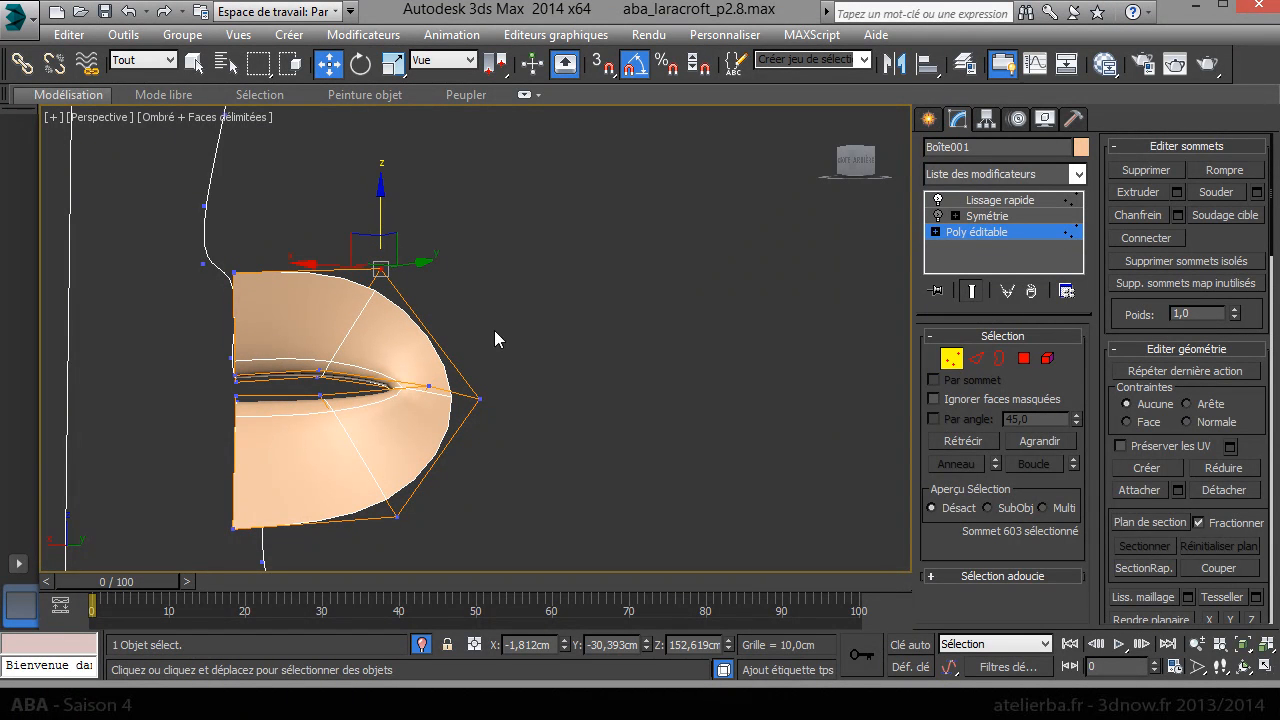
- Extend the four rear border edges of the inner lips backward into the head to form the mouth cavity walls
{"action": "left_click", "coordinate": [976, 358]}
{"action": "left_click", "coordinate": [340, 271]}
{"action": "left_click", "coordinate": [1040, 465]}
{"action": "middle_click_drag", "start_coordinate": [640, 430], "coordinate": [773, 456], "text": "alt"}
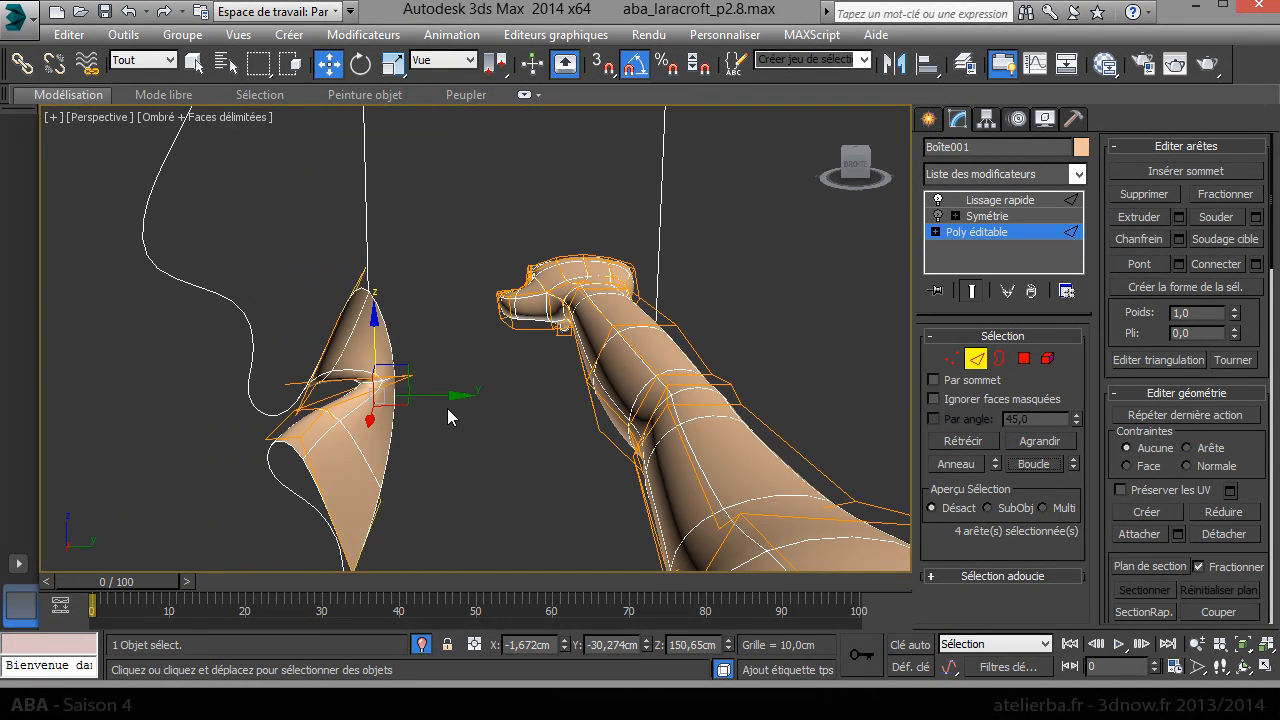
{"action": "left_click_drag", "start_coordinate": [446, 395], "coordinate": [727, 433], "text": "shift"}
{"action": "middle_click_drag", "start_coordinate": [621, 453], "coordinate": [509, 447], "text": "alt"}
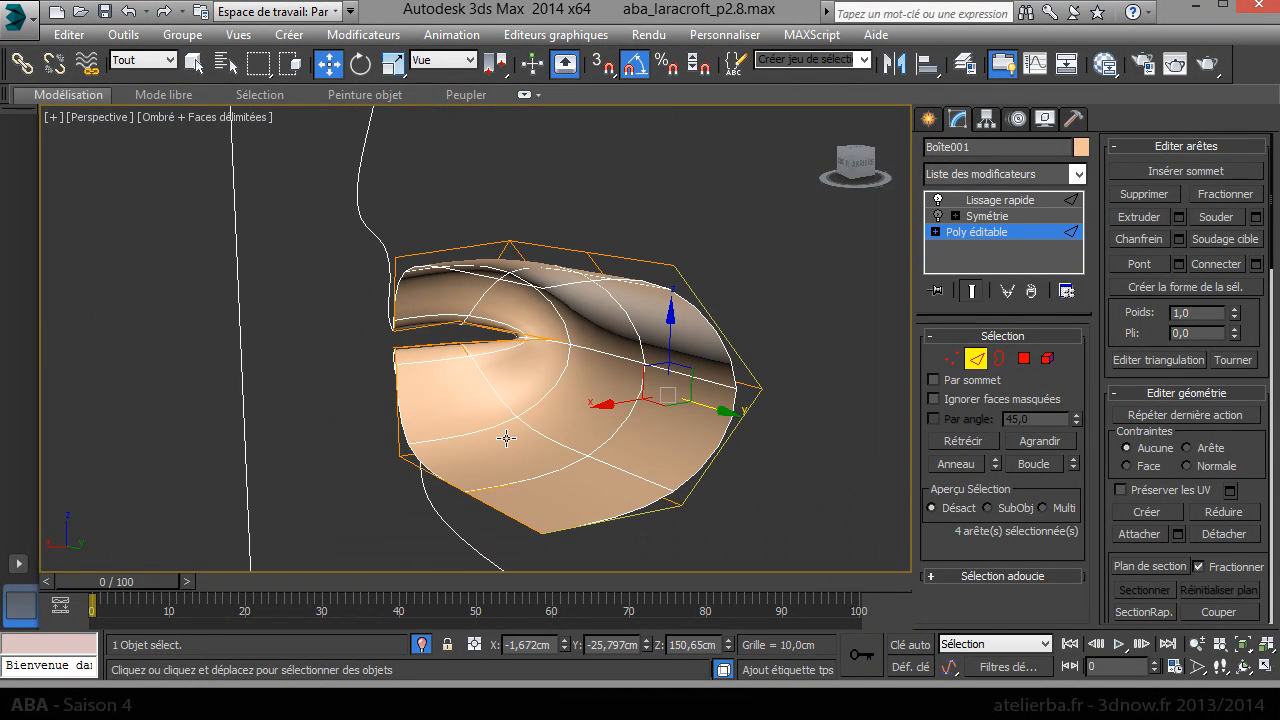
- Bridge the upper and lower rear edges nearest the midline to build the back wall of the mouth cavity
{"action": "left_click", "coordinate": [577, 269]}
{"action": "middle_click_drag", "start_coordinate": [665, 352], "coordinate": [698, 395], "text": "alt"}
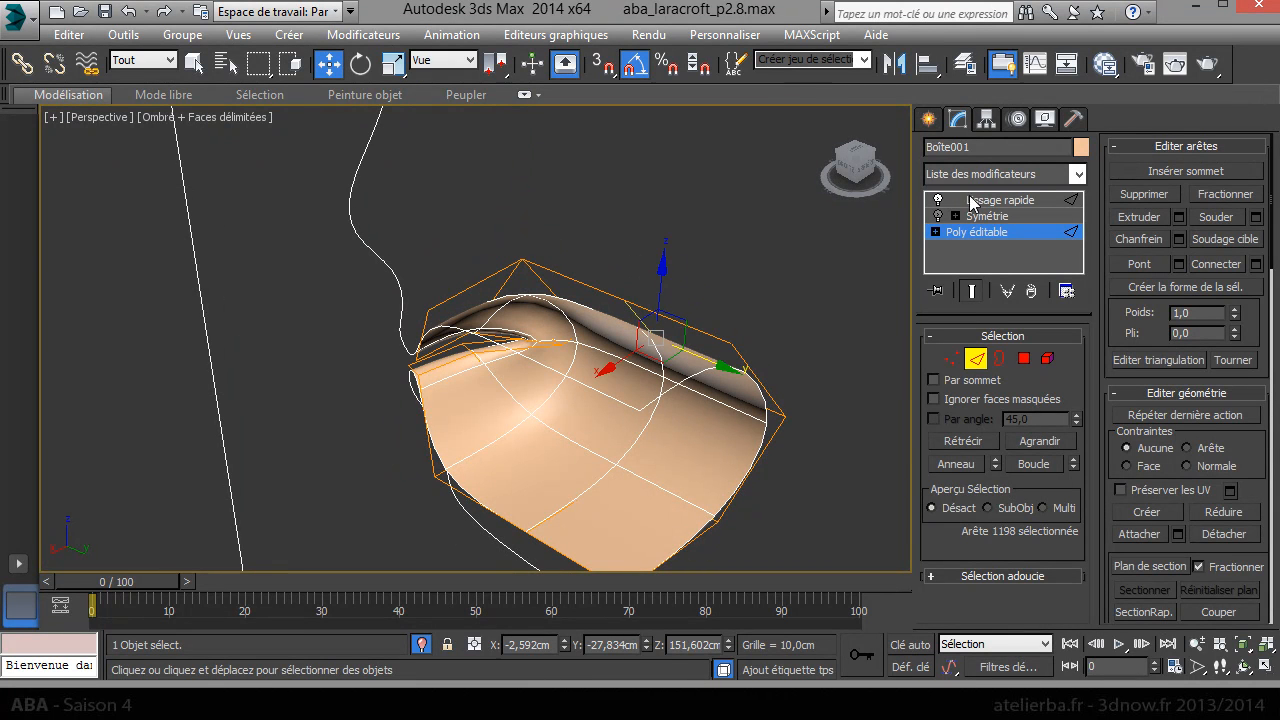
{"action": "middle_click_drag", "start_coordinate": [766, 356], "coordinate": [886, 261], "text": "alt"}
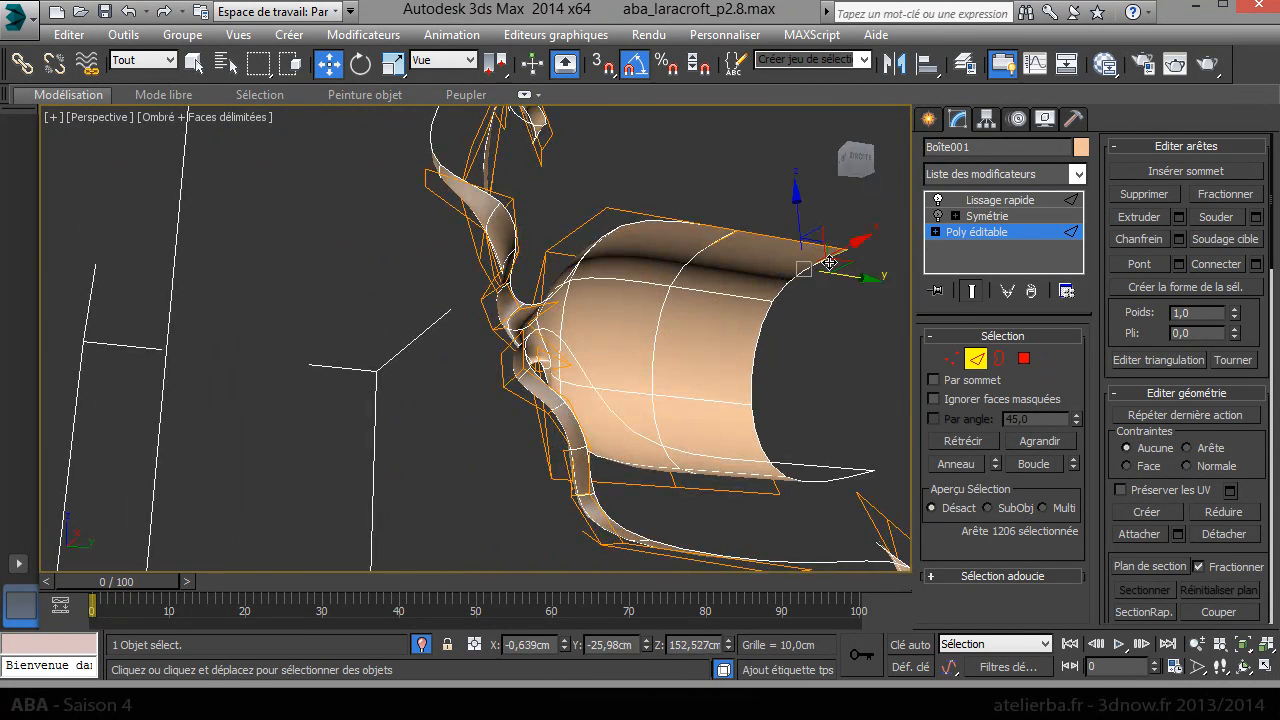
{"action": "middle_click_drag", "start_coordinate": [810, 368], "coordinate": [789, 465], "text": "alt"}
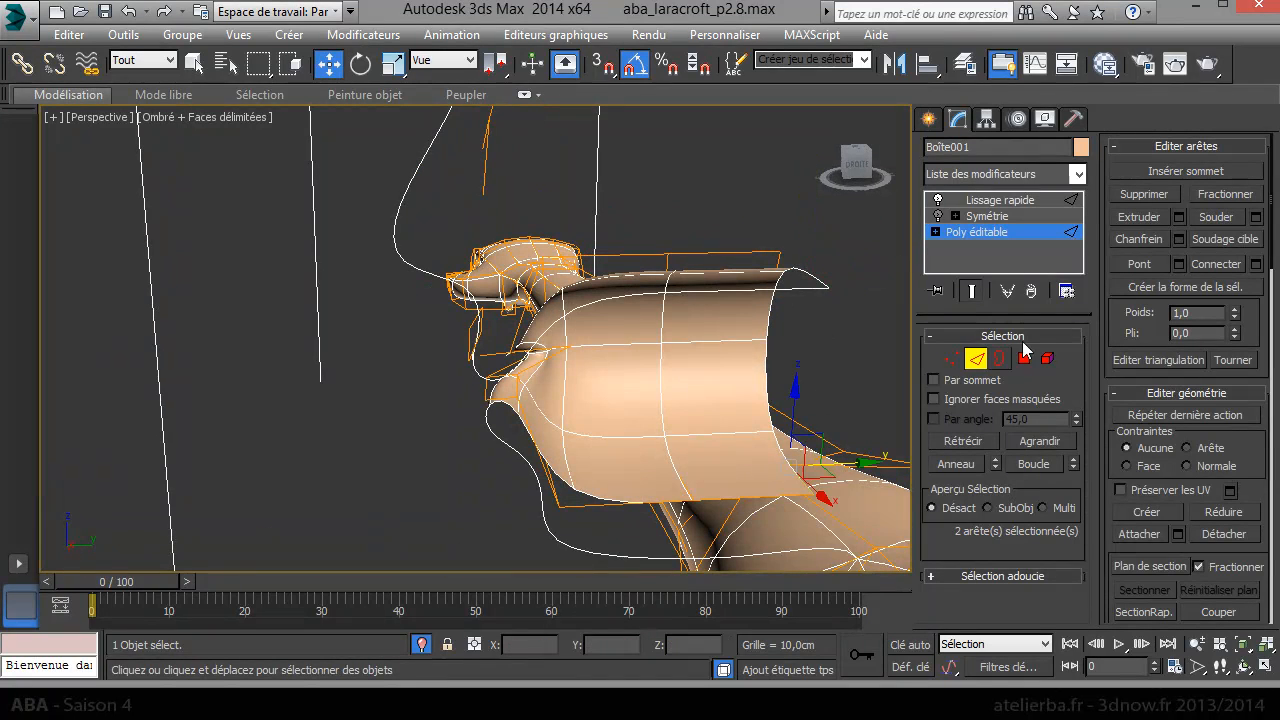
{"action": "left_click", "coordinate": [1128, 268]}
{"action": "middle_click_drag", "start_coordinate": [826, 326], "coordinate": [897, 348], "text": "alt"}
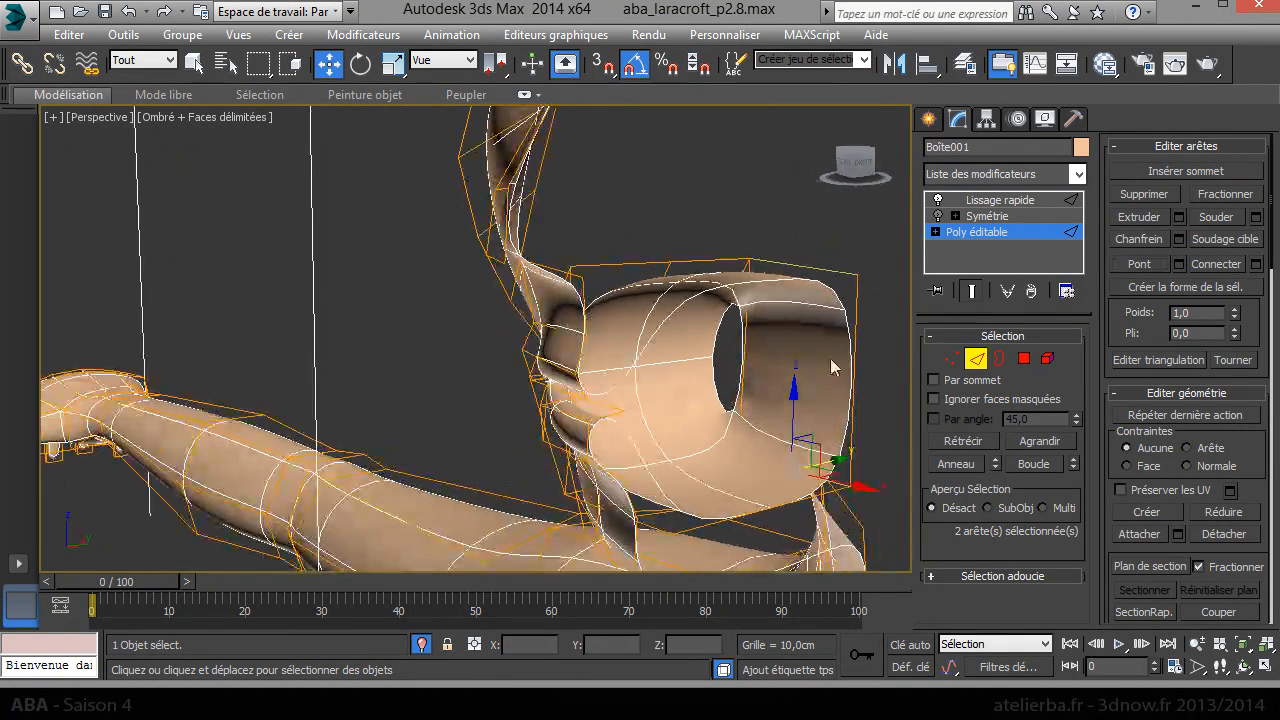
- Cap the three-edged hole left at the outer back corner of the mouth cavity
{"action": "left_click", "coordinate": [999, 358]}
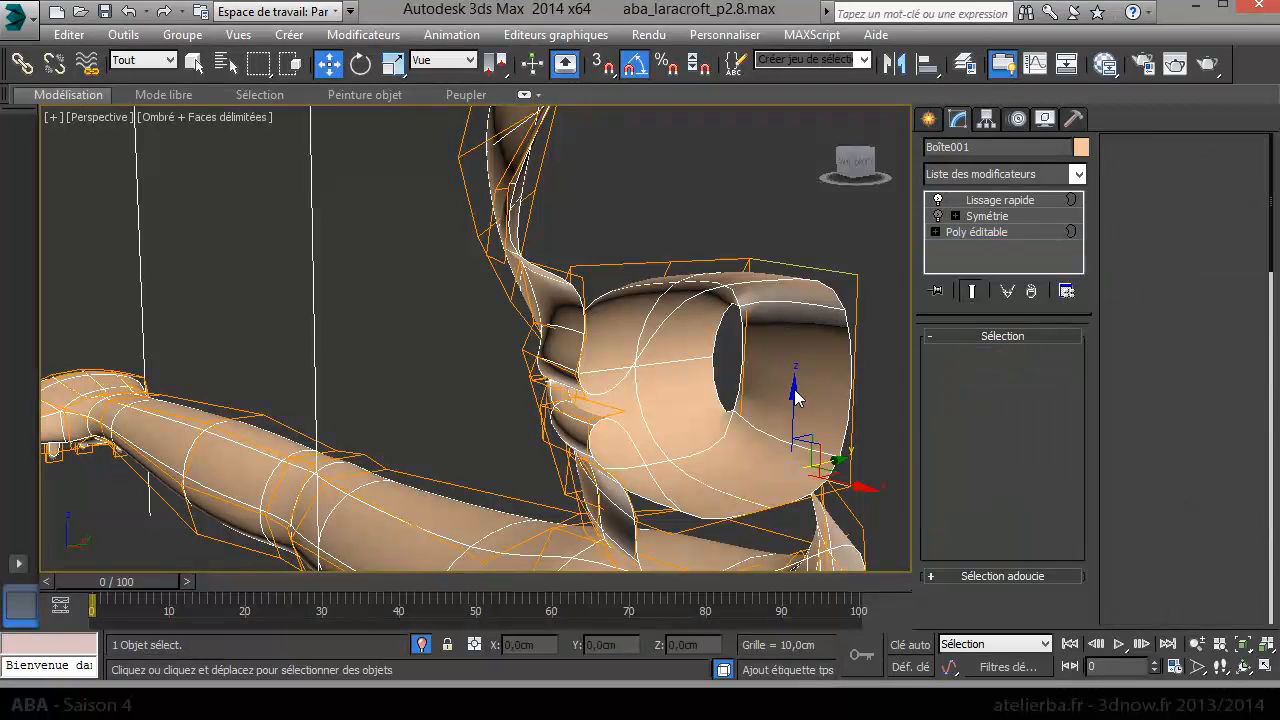
{"action": "right_click", "coordinate": [744, 357]}
{"action": "left_click", "coordinate": [724, 418]}
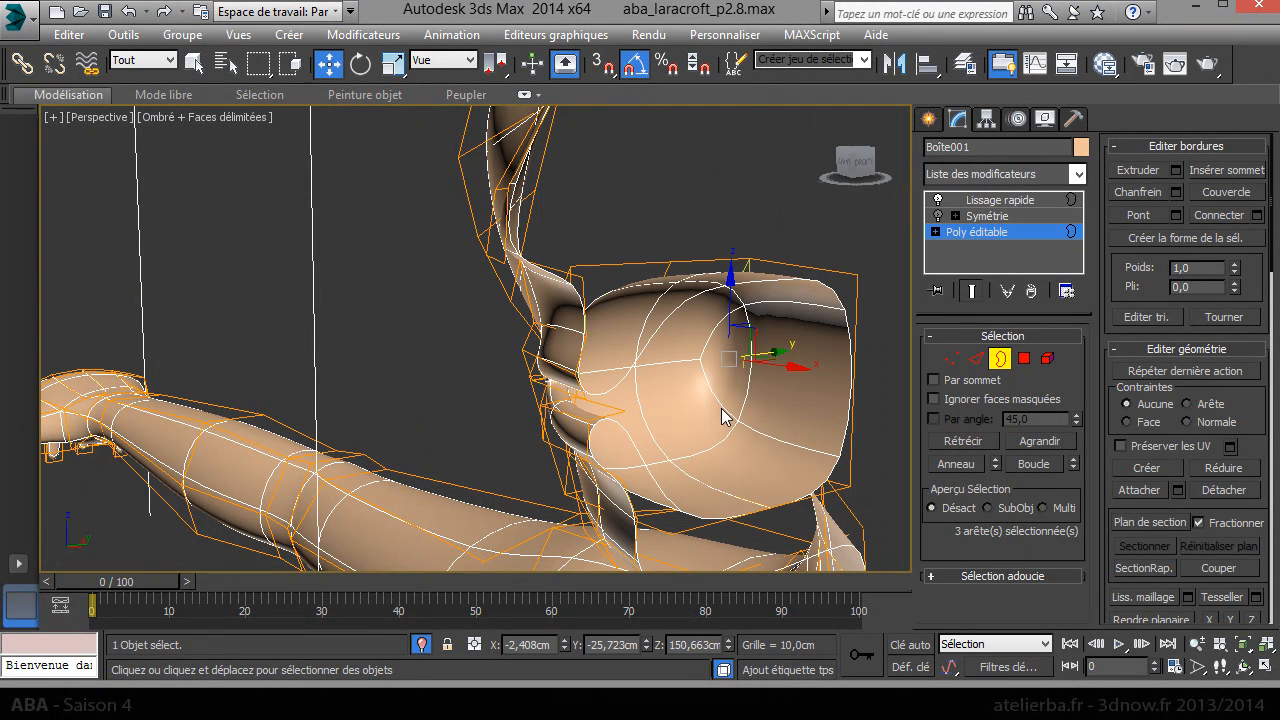
- Move the back wall polygon of the mouth cavity slightly backward and lower it
{"action": "middle_click_drag", "start_coordinate": [797, 399], "coordinate": [770, 400], "text": "alt"}
{"action": "left_click", "coordinate": [1024, 358]}
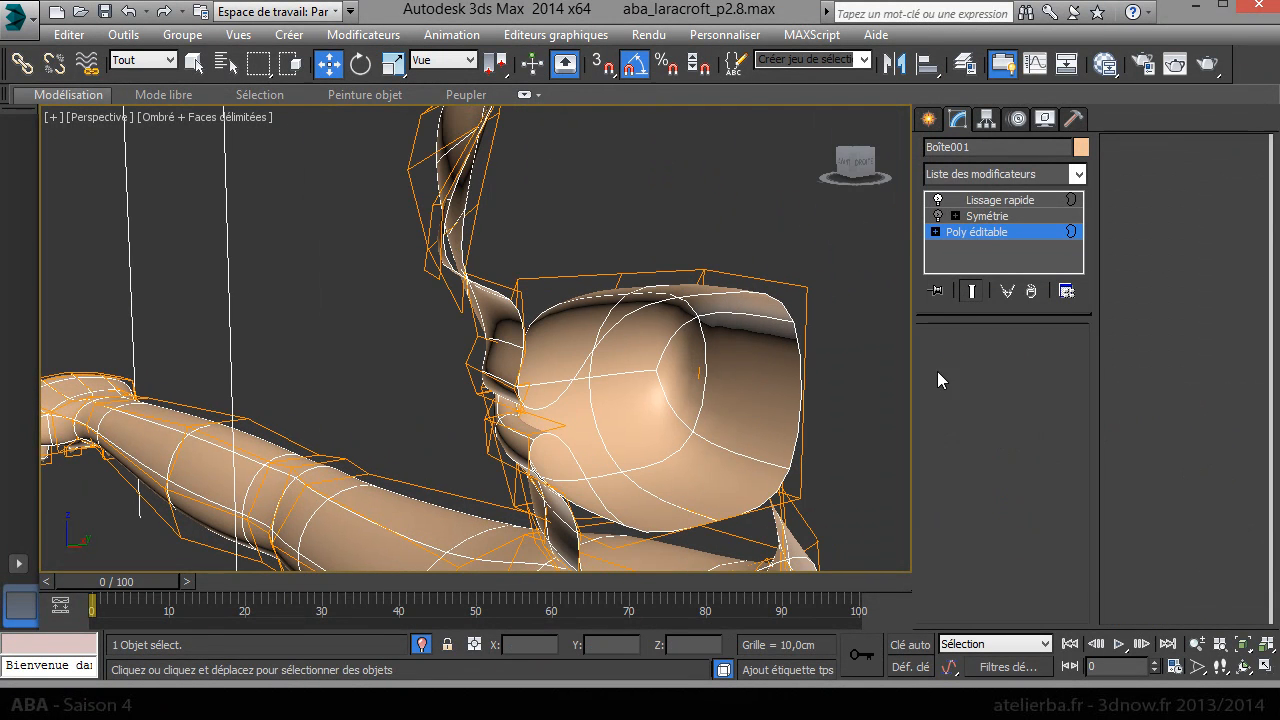
{"action": "left_click", "coordinate": [785, 395]}
{"action": "left_click_drag", "start_coordinate": [803, 379], "coordinate": [810, 371]}
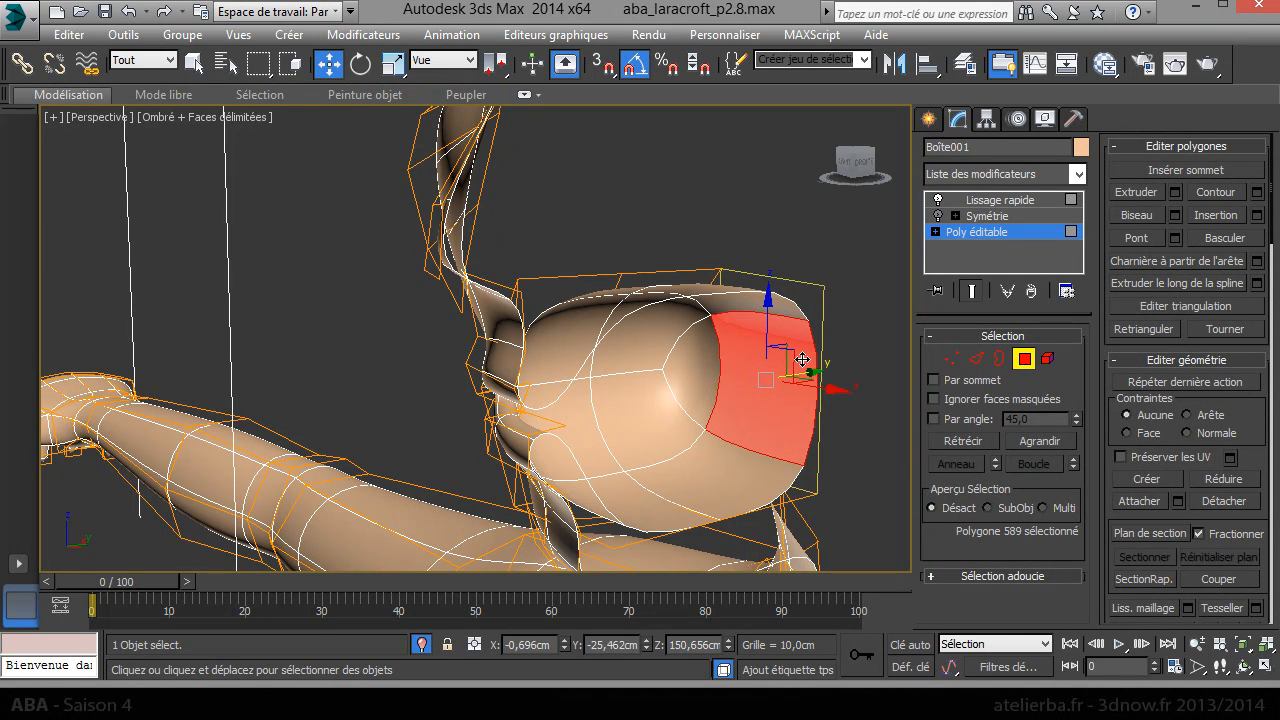
{"action": "left_click_drag", "start_coordinate": [767, 323], "coordinate": [767, 348]}
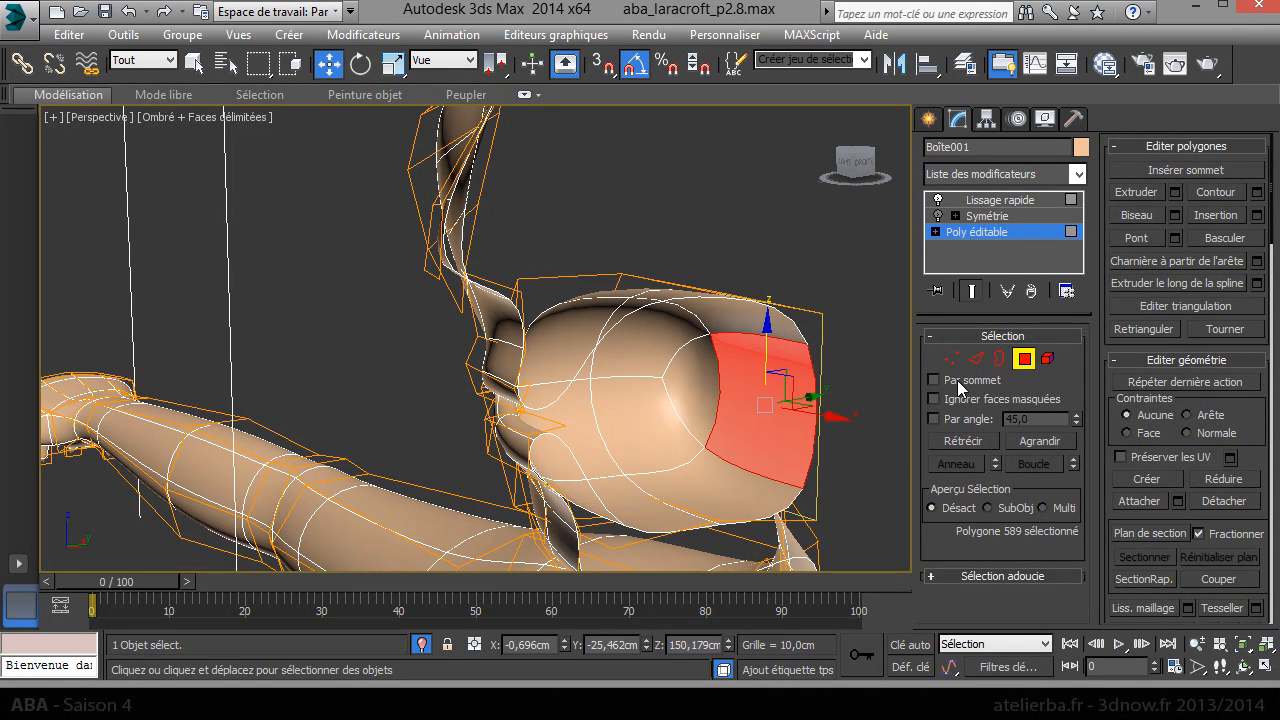
- Adjust the shape of the mouth cavity by moving one edge of its floor and one edge of its back wall
{"action": "left_click", "coordinate": [975, 360]}
{"action": "left_click", "coordinate": [673, 507]}
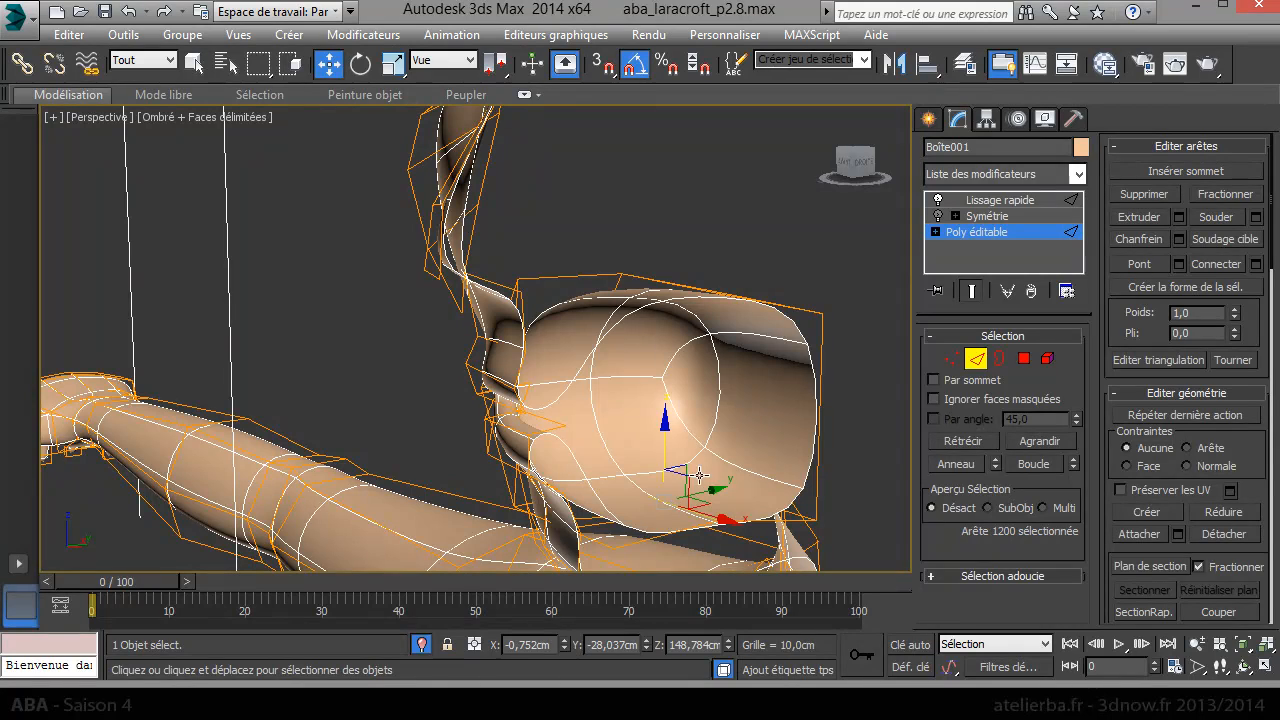
{"action": "left_click_drag", "start_coordinate": [682, 470], "coordinate": [731, 386]}
{"action": "middle_click_drag", "start_coordinate": [759, 390], "coordinate": [760, 420], "text": "alt"}
{"action": "left_click", "coordinate": [722, 375]}
{"action": "left_click_drag", "start_coordinate": [785, 396], "coordinate": [801, 408]}
{"action": "middle_click_drag", "start_coordinate": [790, 402], "coordinate": [693, 383], "text": "alt"}
{"action": "middle_click_drag", "start_coordinate": [523, 503], "coordinate": [594, 458], "text": "alt"}
{"action": "scroll", "coordinate": [594, 458], "scroll_direction": "down", "scroll_amount": 5}
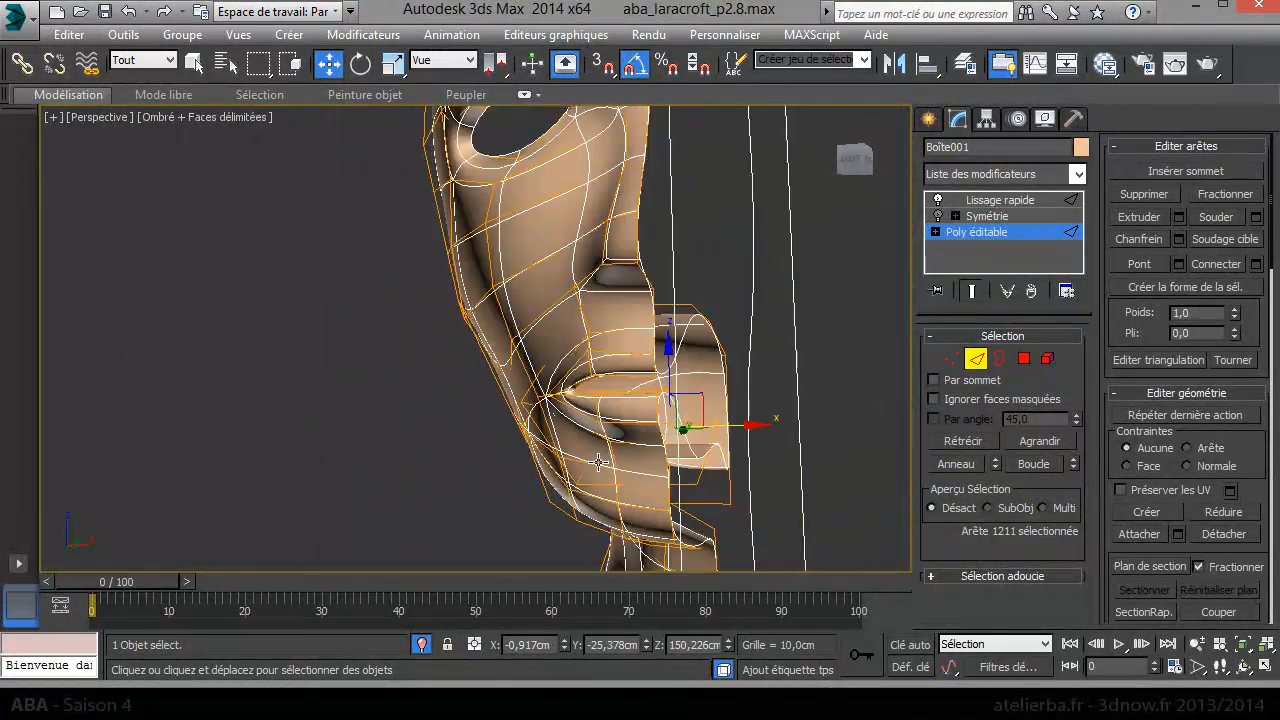
- Raise the temple vertex above and behind the eye to a Z position of about 162.2 cm
{"action": "left_click", "coordinate": [996, 217]}
{"action": "middle_click_drag", "start_coordinate": [597, 373], "coordinate": [796, 277], "text": "alt"}
{"action": "scroll", "coordinate": [796, 277], "scroll_direction": "up", "scroll_amount": 2}
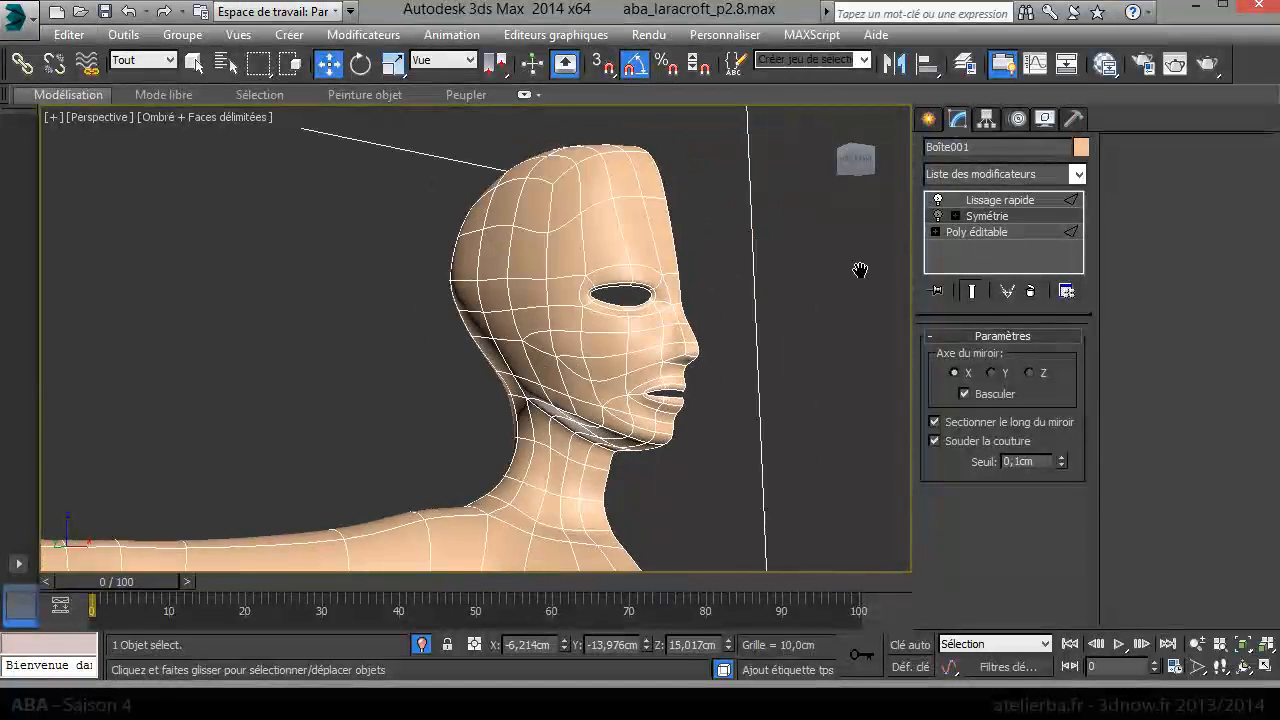
{"action": "scroll", "coordinate": [589, 340], "scroll_direction": "up", "scroll_amount": 3}
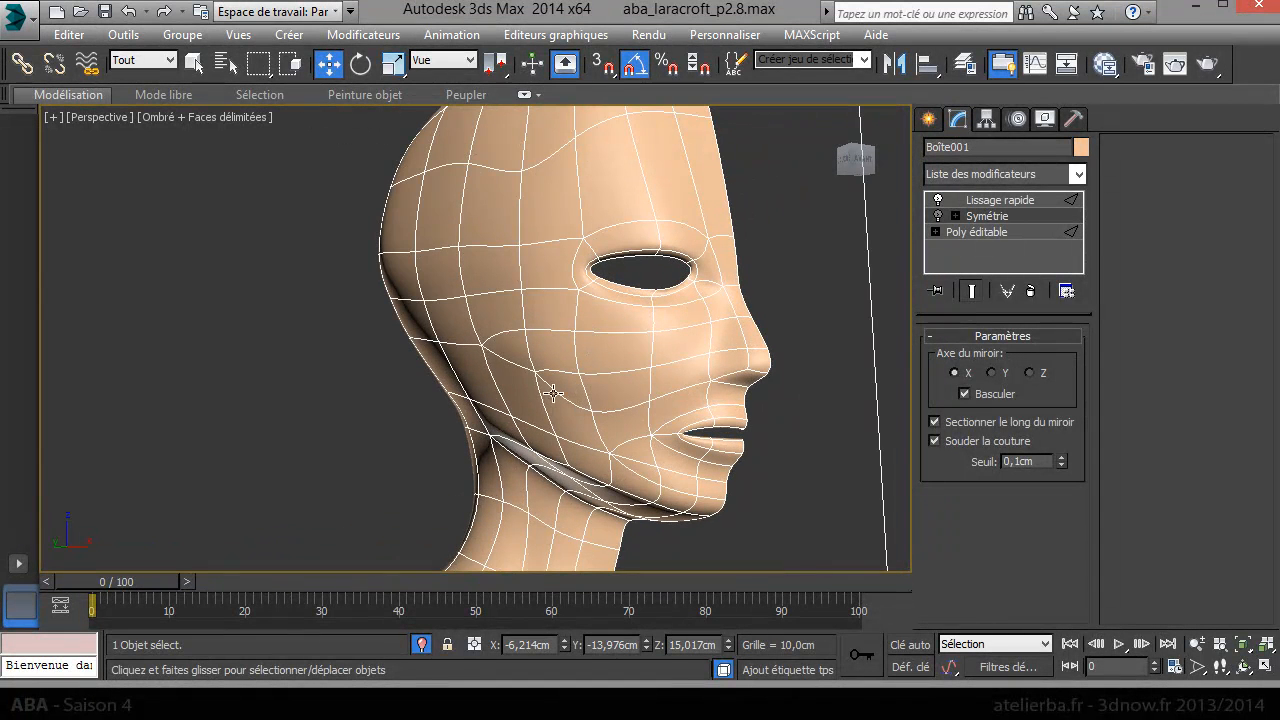
{"action": "middle_click_drag", "start_coordinate": [597, 385], "coordinate": [563, 543], "text": "alt"}
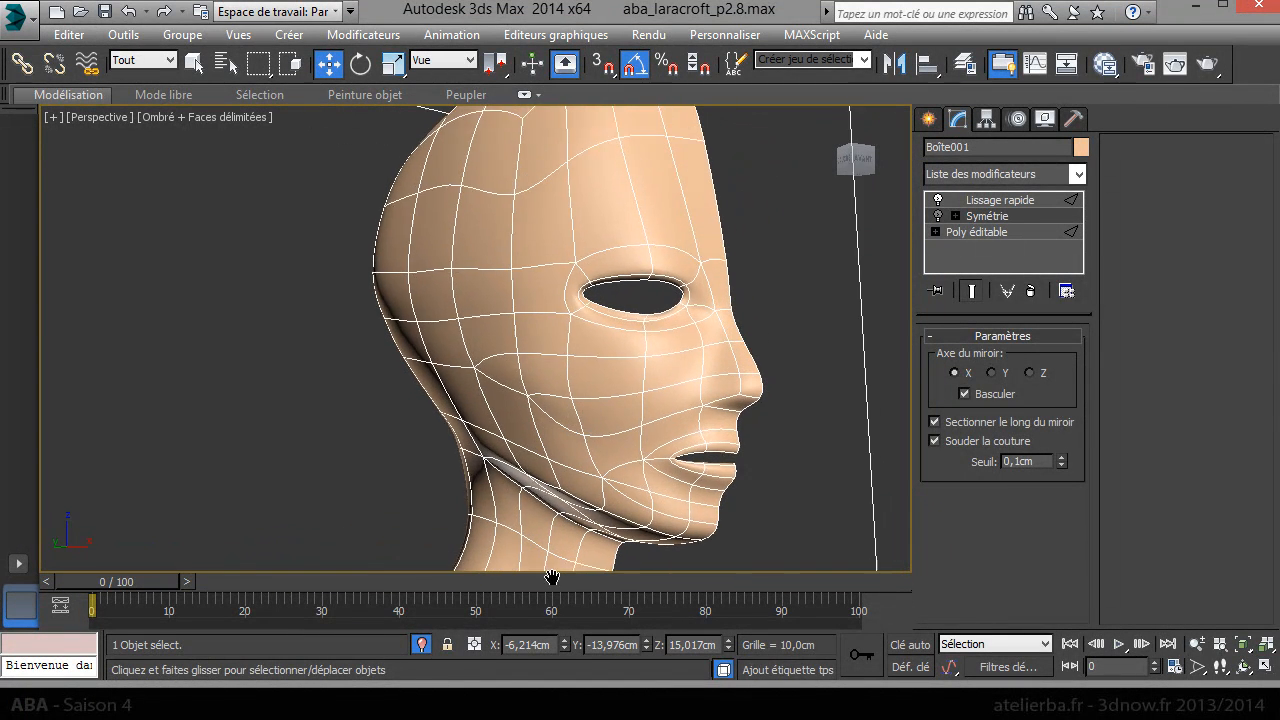
{"action": "left_click", "coordinate": [975, 232]}
{"action": "left_click", "coordinate": [511, 214]}
{"action": "left_click", "coordinate": [519, 126]}
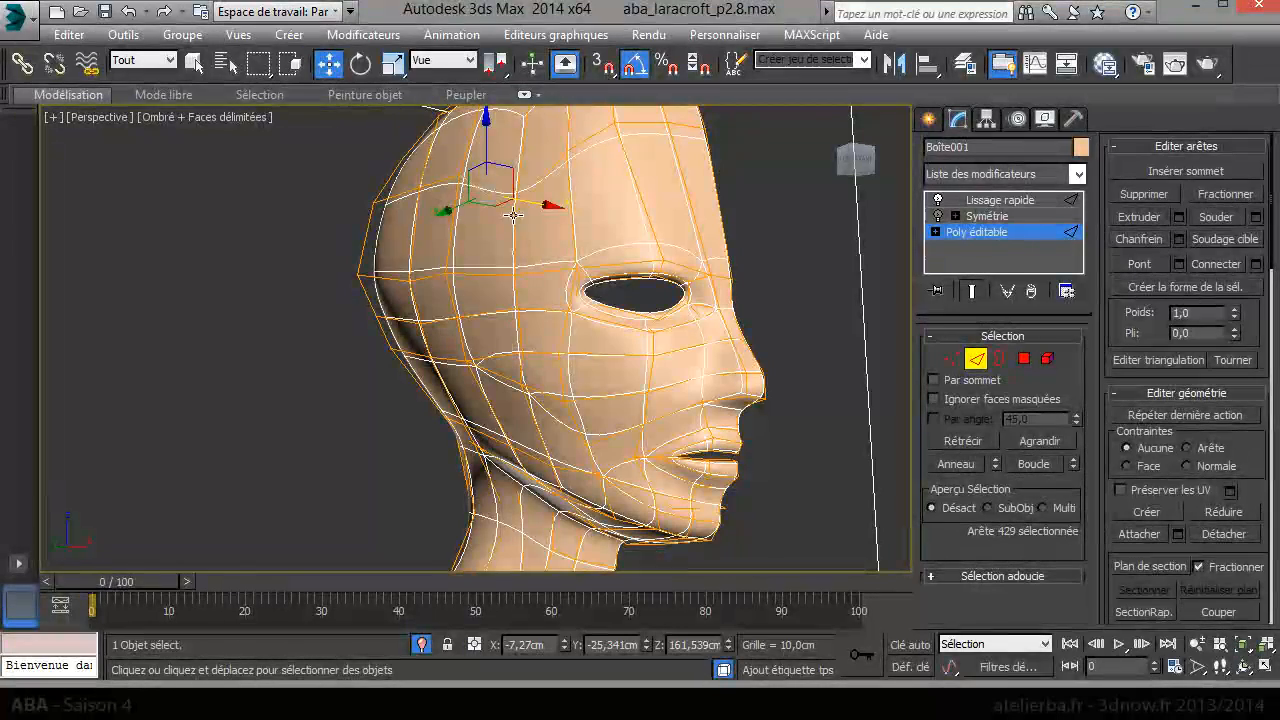
{"action": "middle_click_drag", "start_coordinate": [555, 215], "coordinate": [683, 298], "text": "alt"}
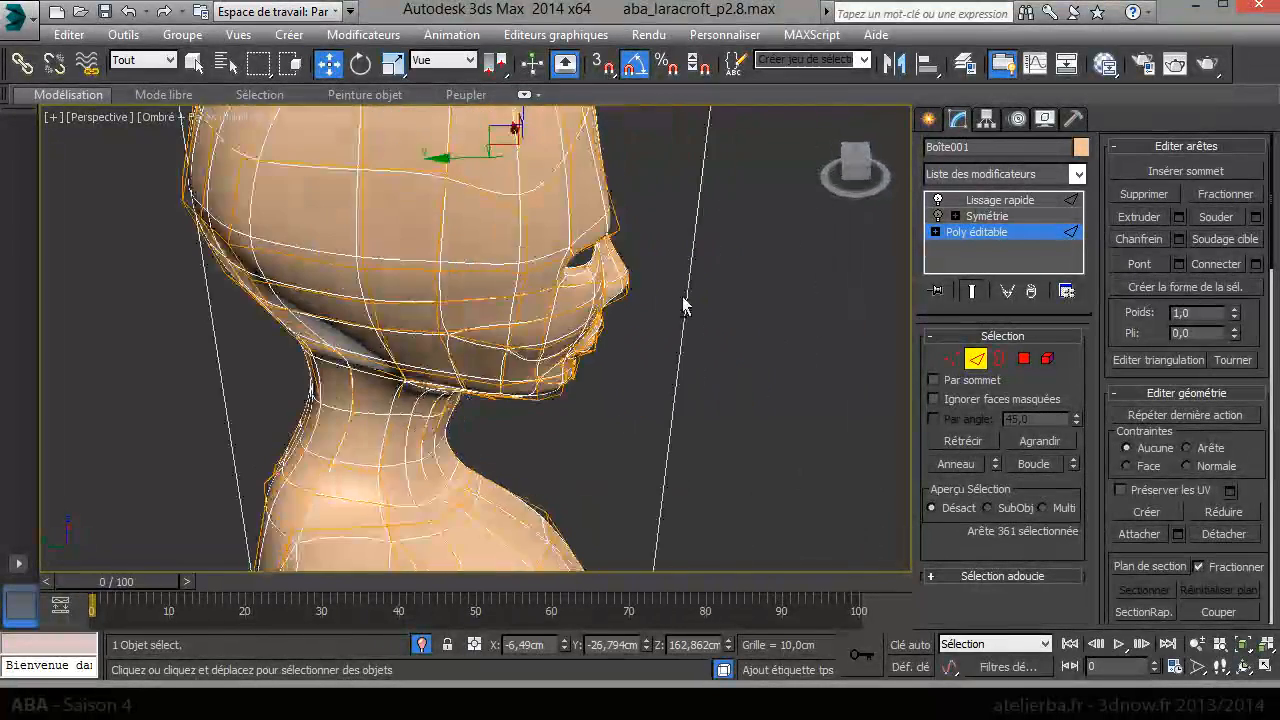
{"action": "left_click", "coordinate": [685, 194]}
{"action": "left_click", "coordinate": [524, 214]}
{"action": "left_click_drag", "start_coordinate": [523, 188], "coordinate": [533, 157]}
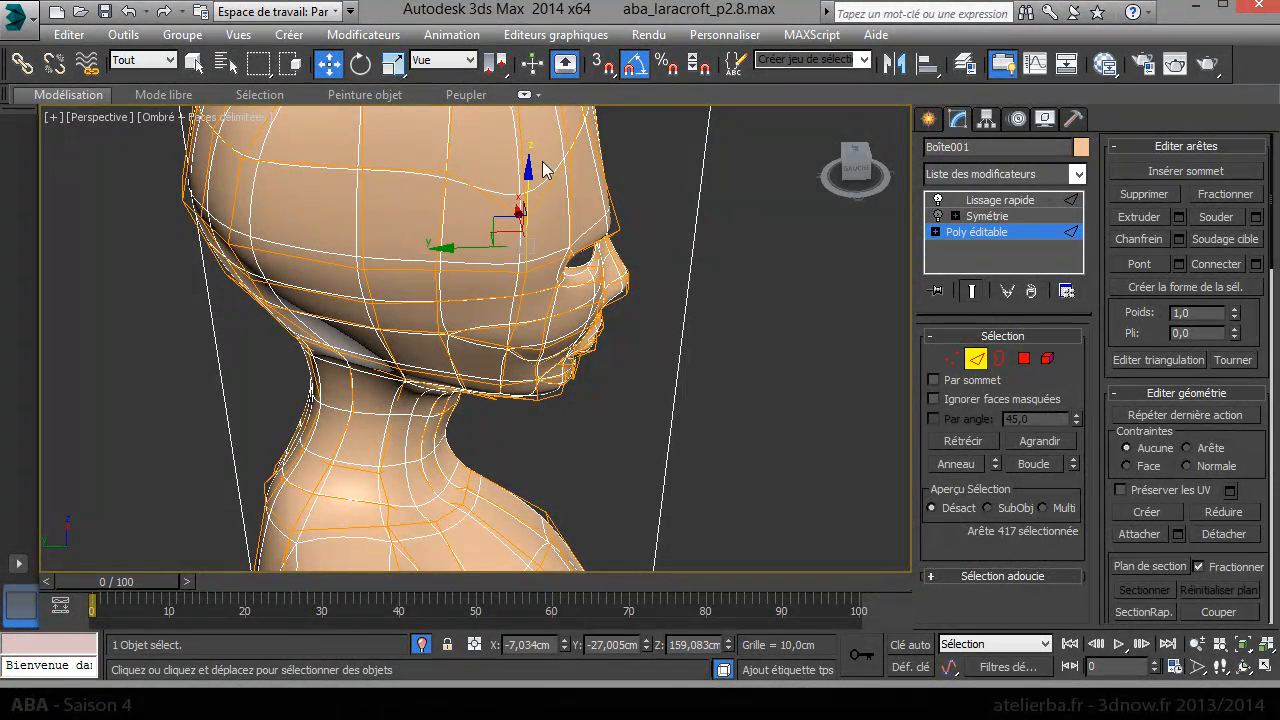
{"action": "left_click", "coordinate": [951, 358]}
{"action": "left_click", "coordinate": [522, 184]}
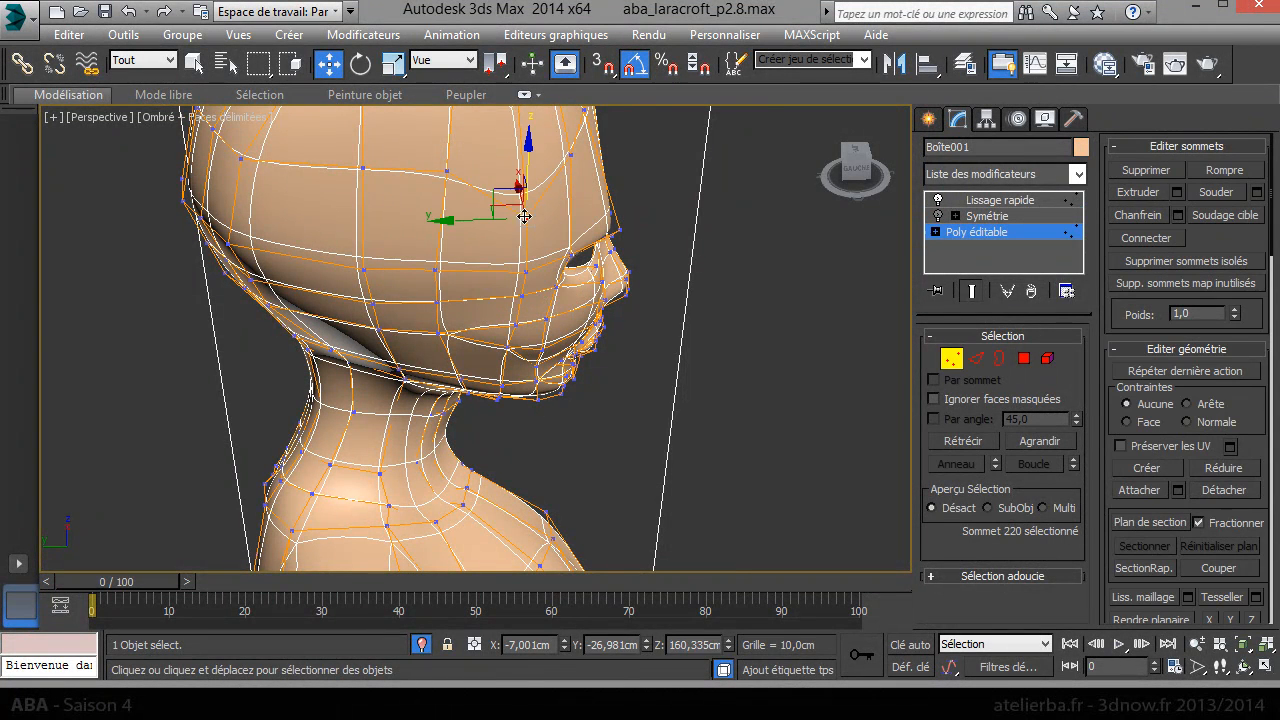
{"action": "middle_click_drag", "start_coordinate": [532, 128], "coordinate": [697, 424], "text": "alt"}
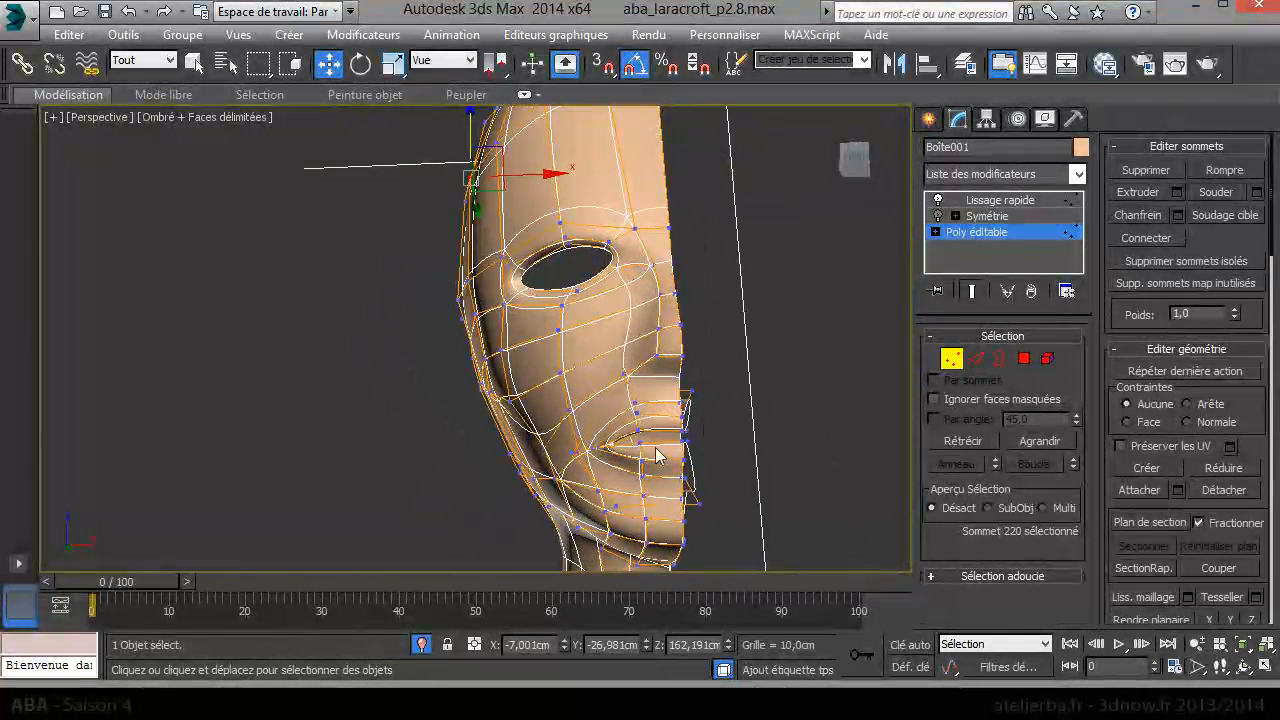
- Raise the mouth cavity's outer corner vertex and turn off the Lissage rapide modifier's display
{"action": "left_click", "coordinate": [570, 451]}
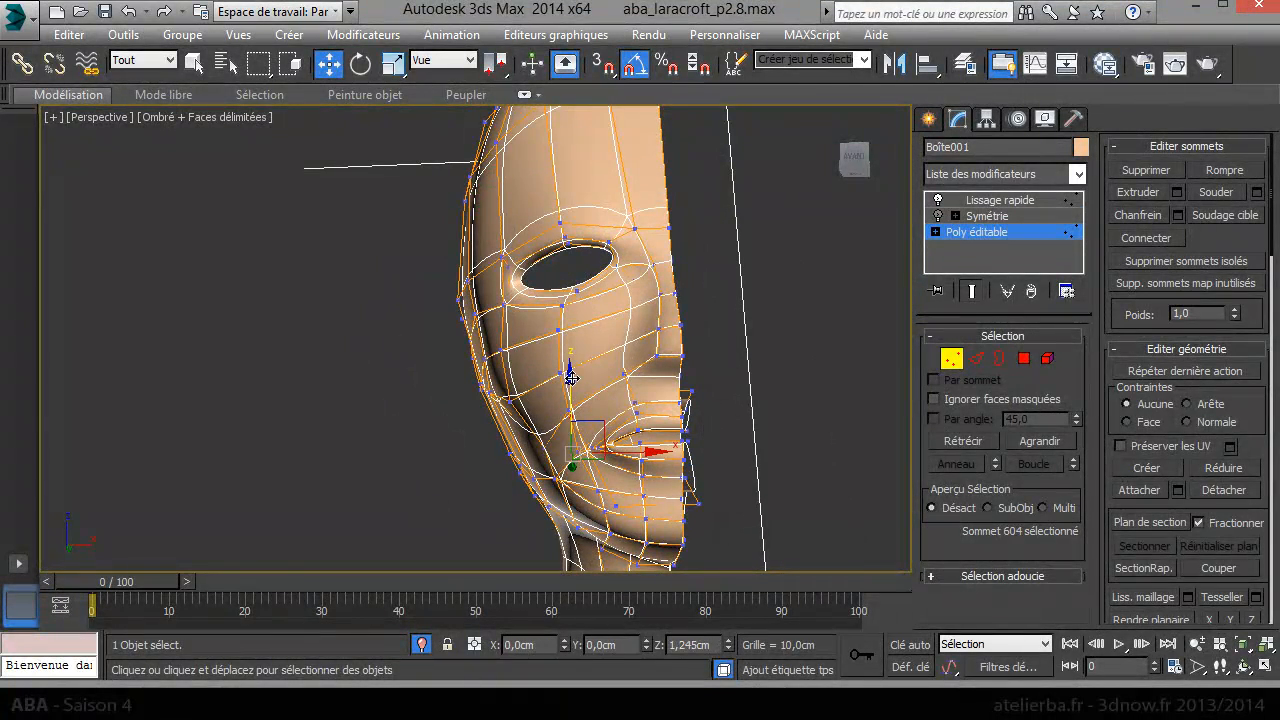
{"action": "middle_click_drag", "start_coordinate": [572, 395], "coordinate": [604, 463], "text": "alt"}
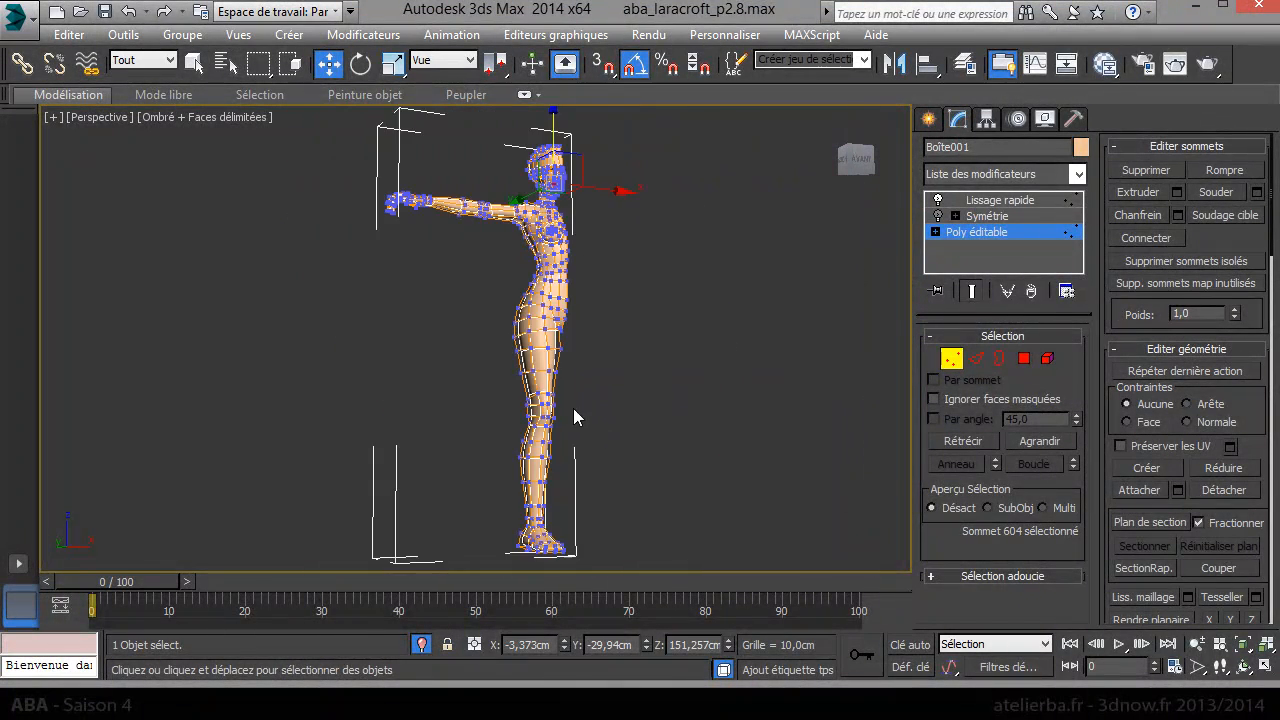
{"action": "left_click", "coordinate": [935, 202]}
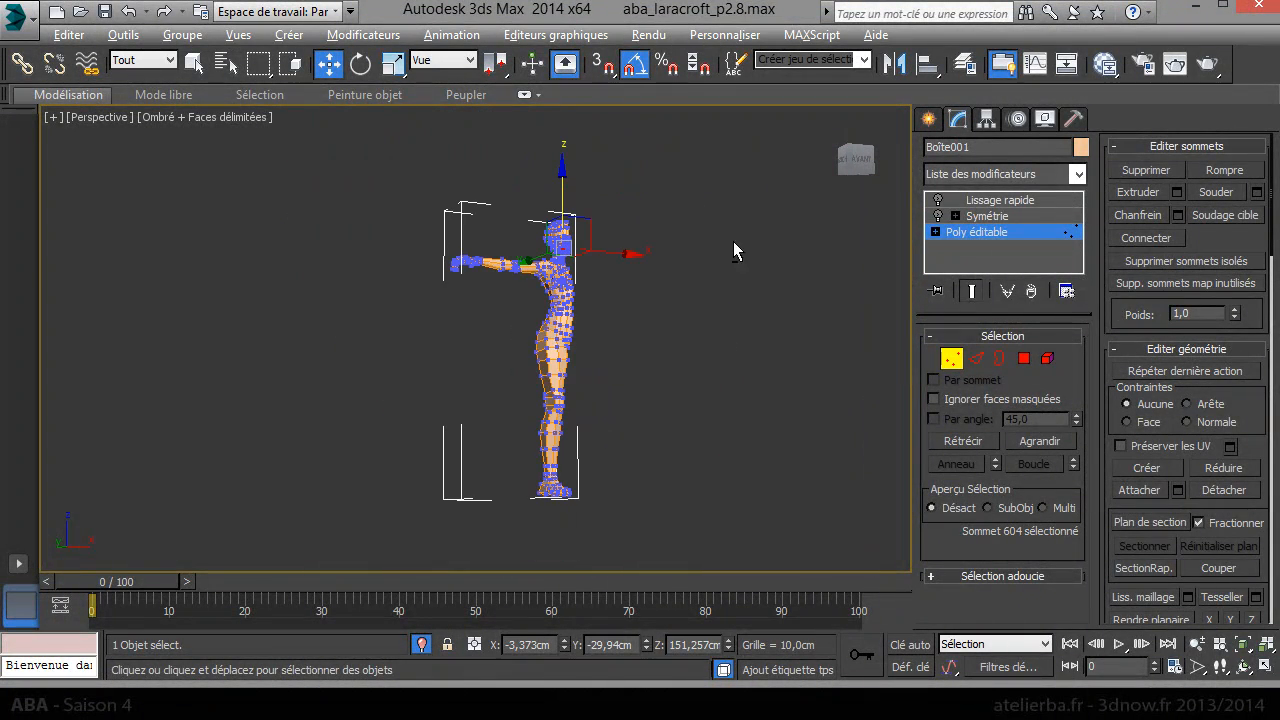
{"action": "middle_click_drag", "start_coordinate": [734, 242], "coordinate": [756, 335], "text": "alt"}
{"action": "scroll", "coordinate": [640, 250], "scroll_direction": "up", "scroll_amount": 7}
{"action": "scroll", "coordinate": [256, 320], "scroll_direction": "up", "scroll_amount": 10}
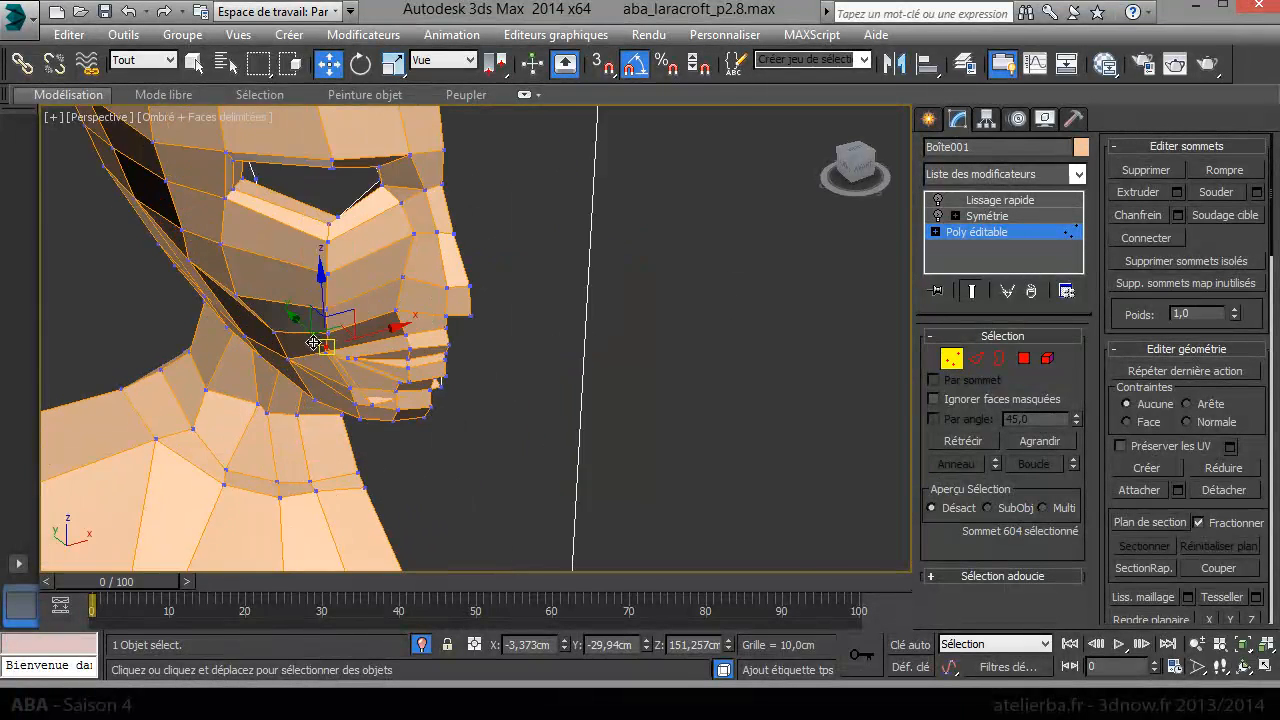
- Reposition the mouth cavity's outer corner vertex along the Y axis, moving it farther back behind the cheek
{"action": "left_click_drag", "start_coordinate": [345, 368], "coordinate": [314, 366]}
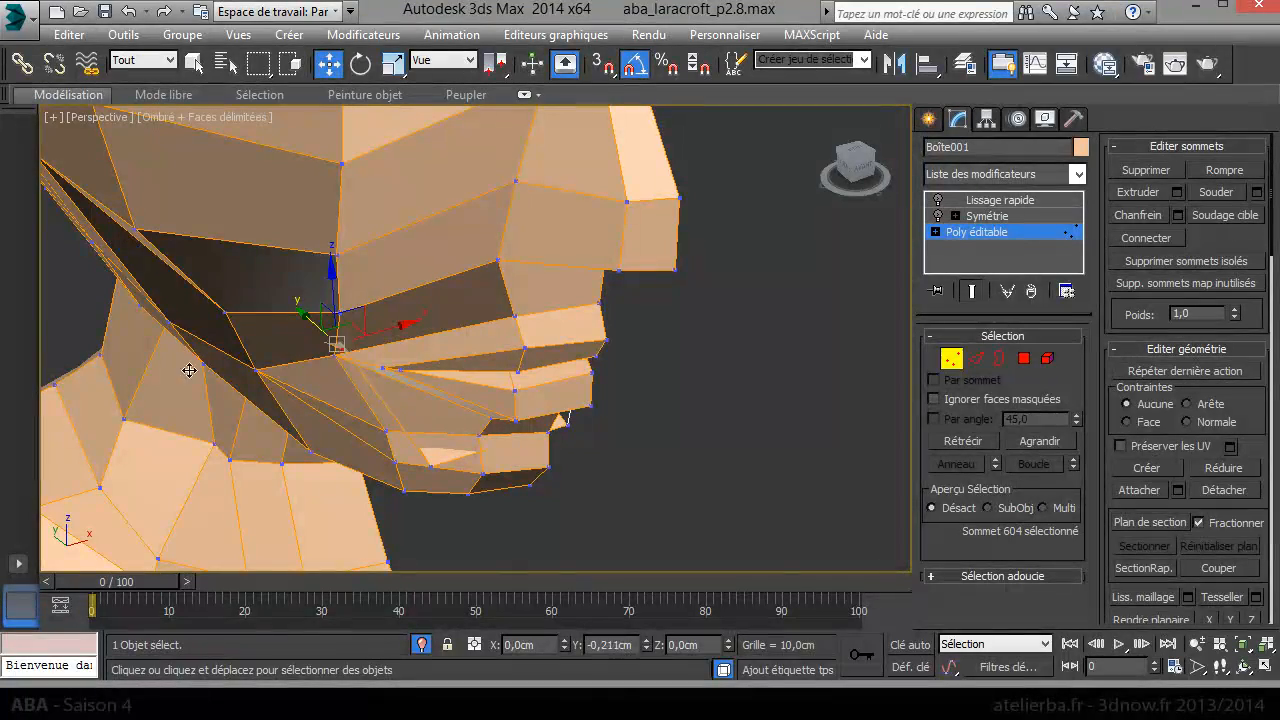
{"action": "left_click_drag", "start_coordinate": [231, 383], "coordinate": [253, 392]}
{"action": "middle_click_drag", "start_coordinate": [384, 405], "coordinate": [156, 372], "text": "alt"}
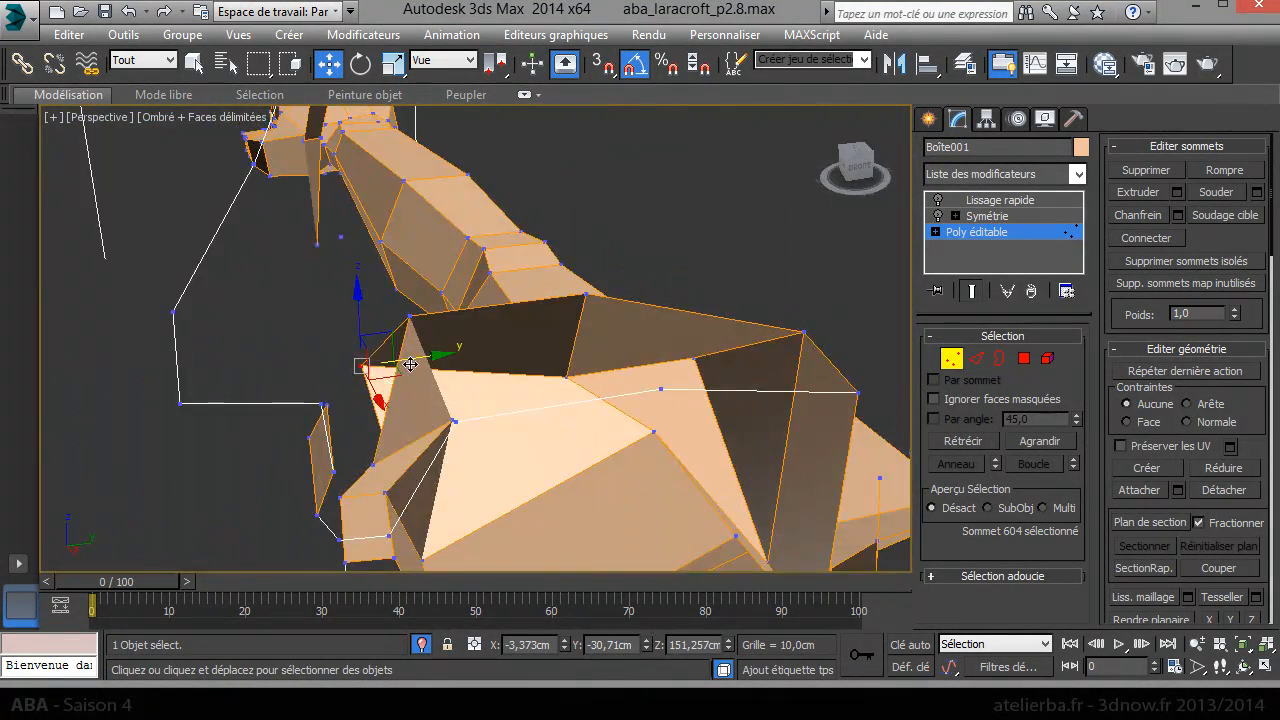
{"action": "left_click_drag", "start_coordinate": [424, 358], "coordinate": [507, 365]}
{"action": "middle_click_drag", "start_coordinate": [491, 463], "coordinate": [441, 335], "text": "alt"}
- Shift the upper front vertex of the mouth cavity backward and adjust the lower and upper vertices at its outer corner
{"action": "left_click", "coordinate": [435, 320]}
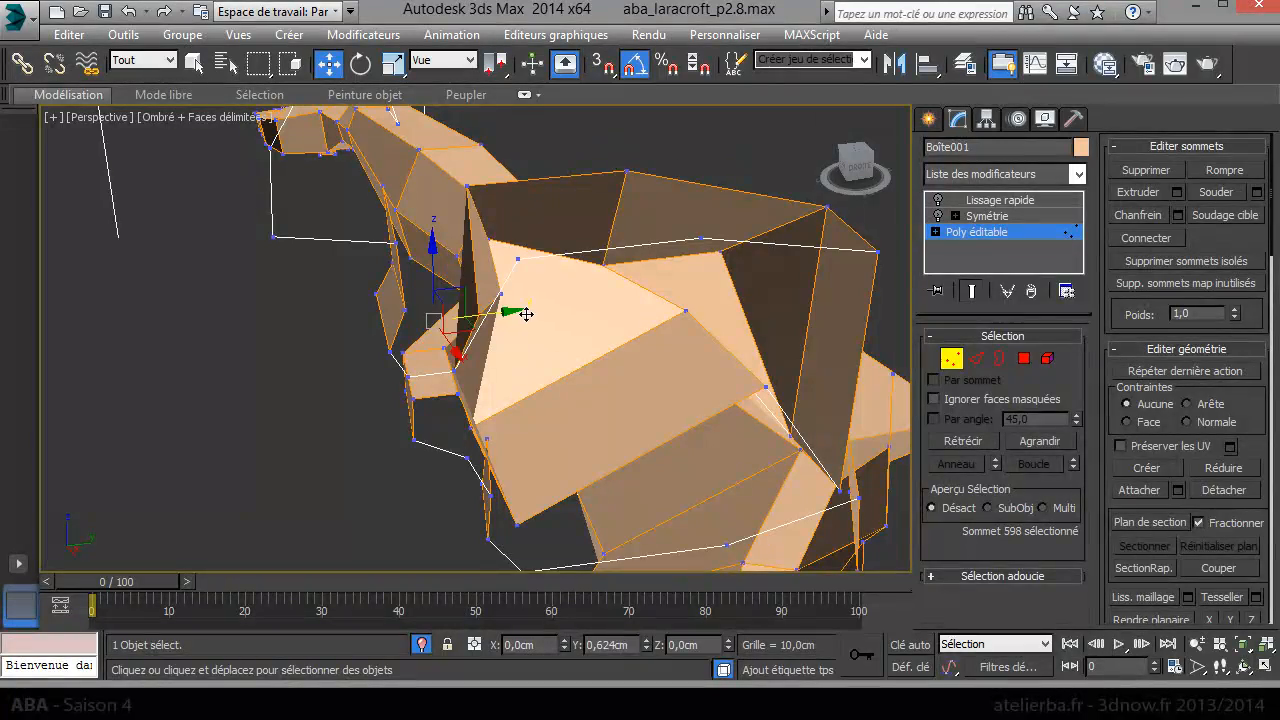
{"action": "middle_click_drag", "start_coordinate": [540, 350], "coordinate": [492, 463], "text": "alt"}
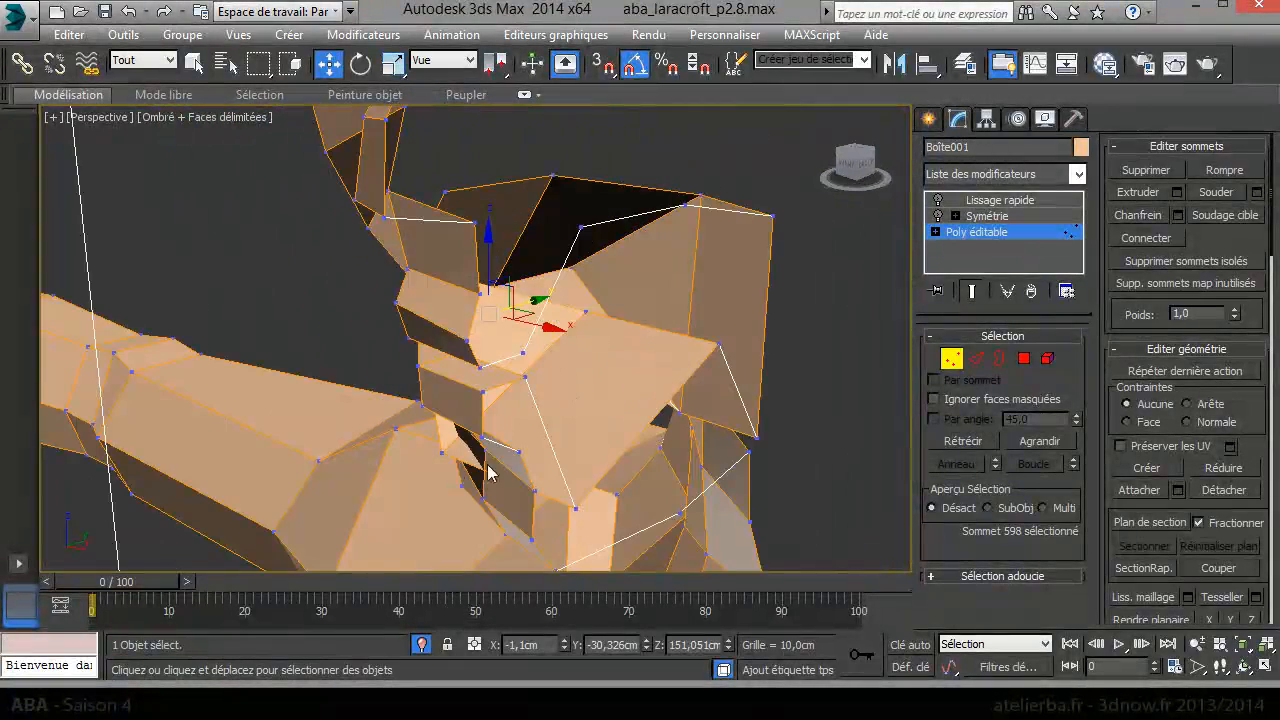
{"action": "left_click_drag", "start_coordinate": [485, 430], "coordinate": [535, 424]}
{"action": "middle_click_drag", "start_coordinate": [535, 424], "coordinate": [367, 437], "text": "alt"}
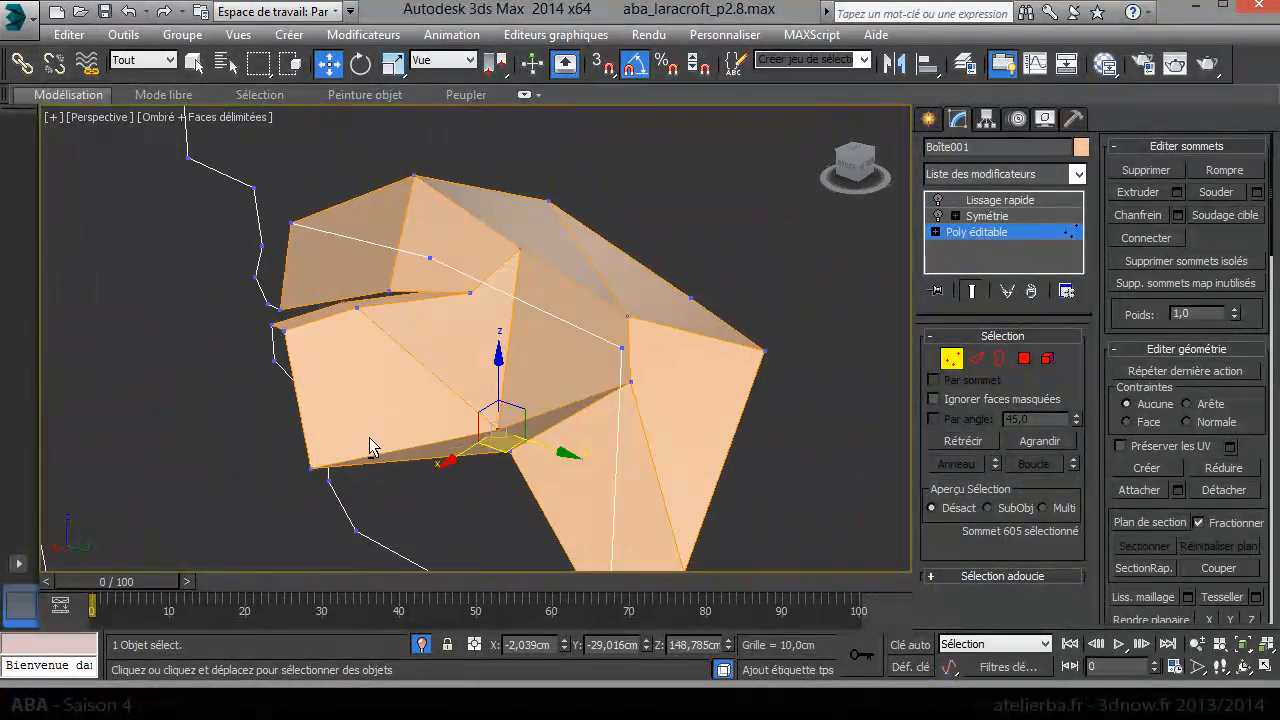
{"action": "left_click_drag", "start_coordinate": [526, 210], "coordinate": [531, 317]}
{"action": "middle_click_drag", "start_coordinate": [531, 317], "coordinate": [563, 453], "text": "alt"}
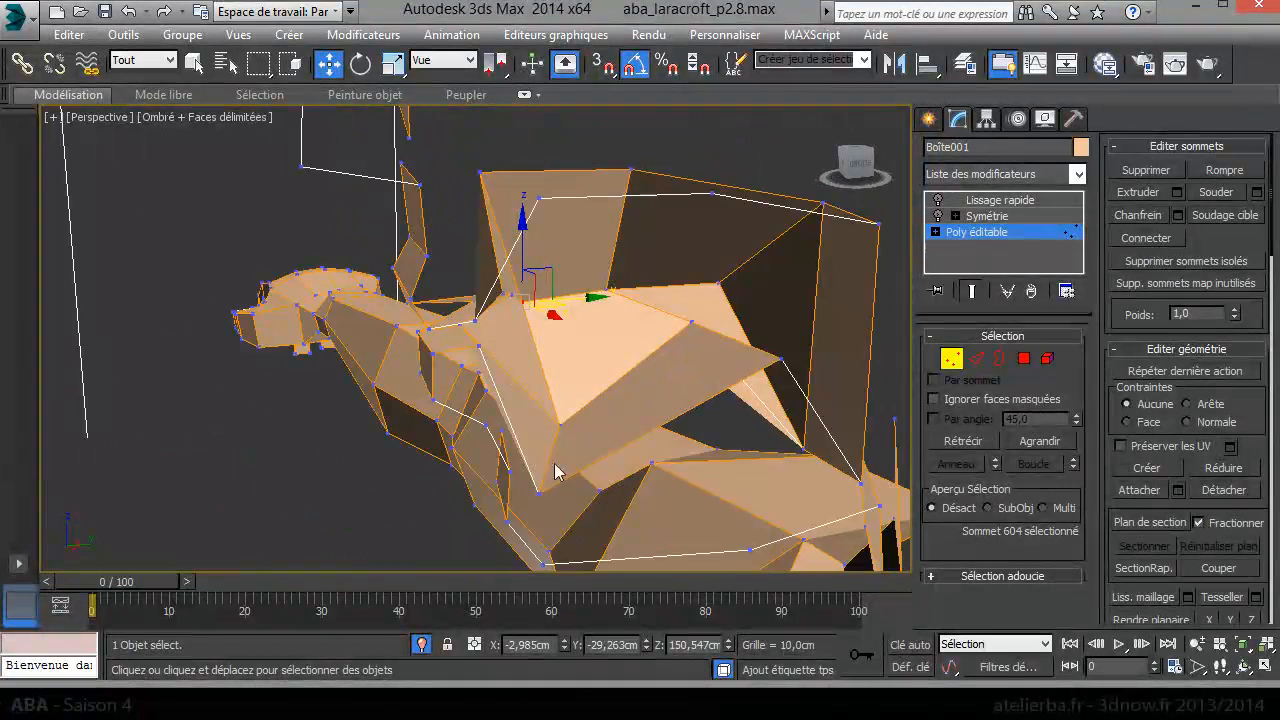
- Move the lower front vertex of the mouth cavity on the midline
{"action": "left_click", "coordinate": [537, 491]}
{"action": "left_click_drag", "start_coordinate": [588, 489], "coordinate": [606, 491]}
{"action": "scroll", "coordinate": [603, 457], "scroll_direction": "up", "scroll_amount": 2}
{"action": "middle_click_drag", "start_coordinate": [603, 457], "coordinate": [691, 426], "text": "alt"}
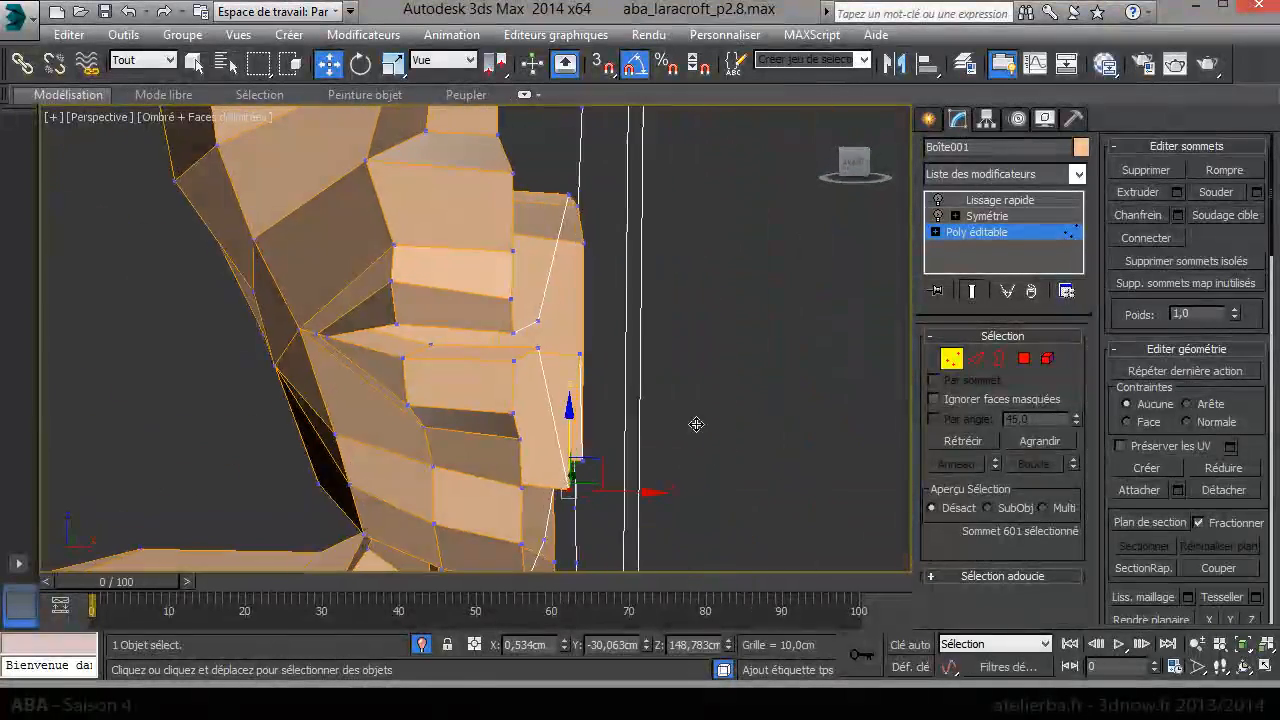
- Flatten the open midline border of the half mesh along X, set its X position to 0 cm, and deselect the mesh
{"action": "left_click", "coordinate": [999, 359]}
{"action": "left_click", "coordinate": [582, 253]}
{"action": "scroll", "coordinate": [1216, 408], "scroll_direction": "down", "scroll_amount": 4}
{"action": "left_click", "coordinate": [1211, 408]}
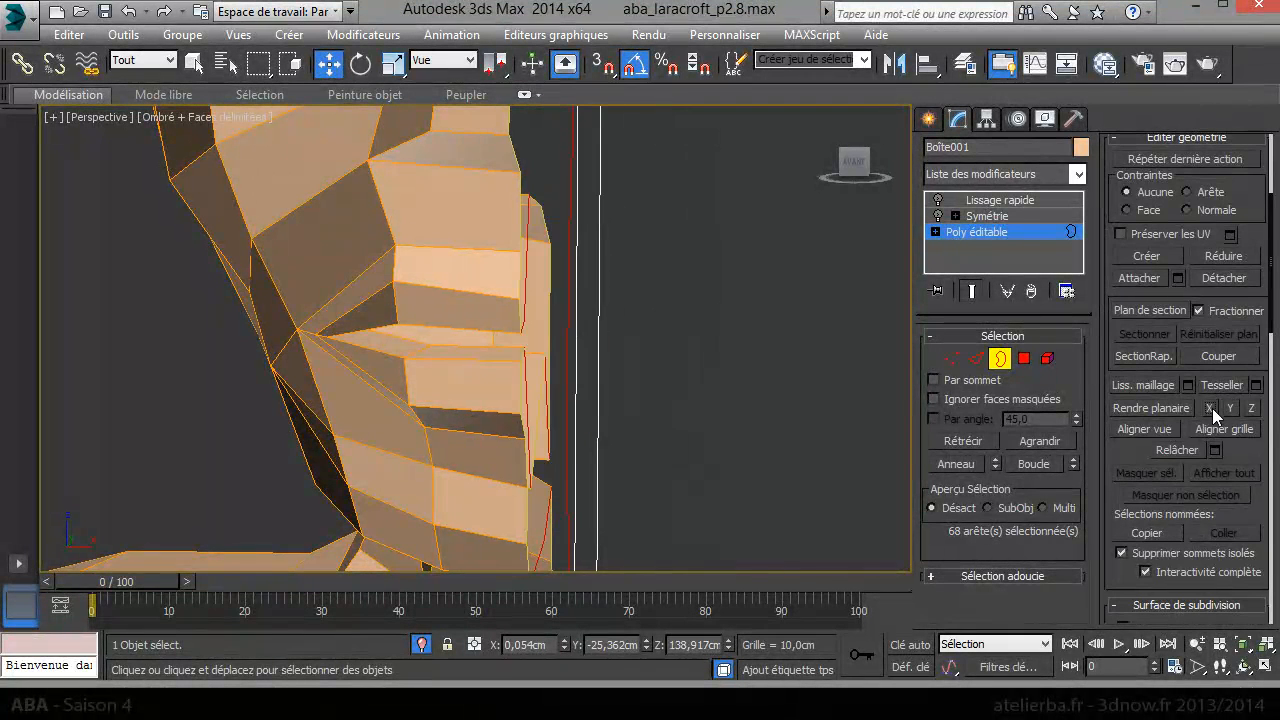
{"action": "right_click", "coordinate": [564, 648]}
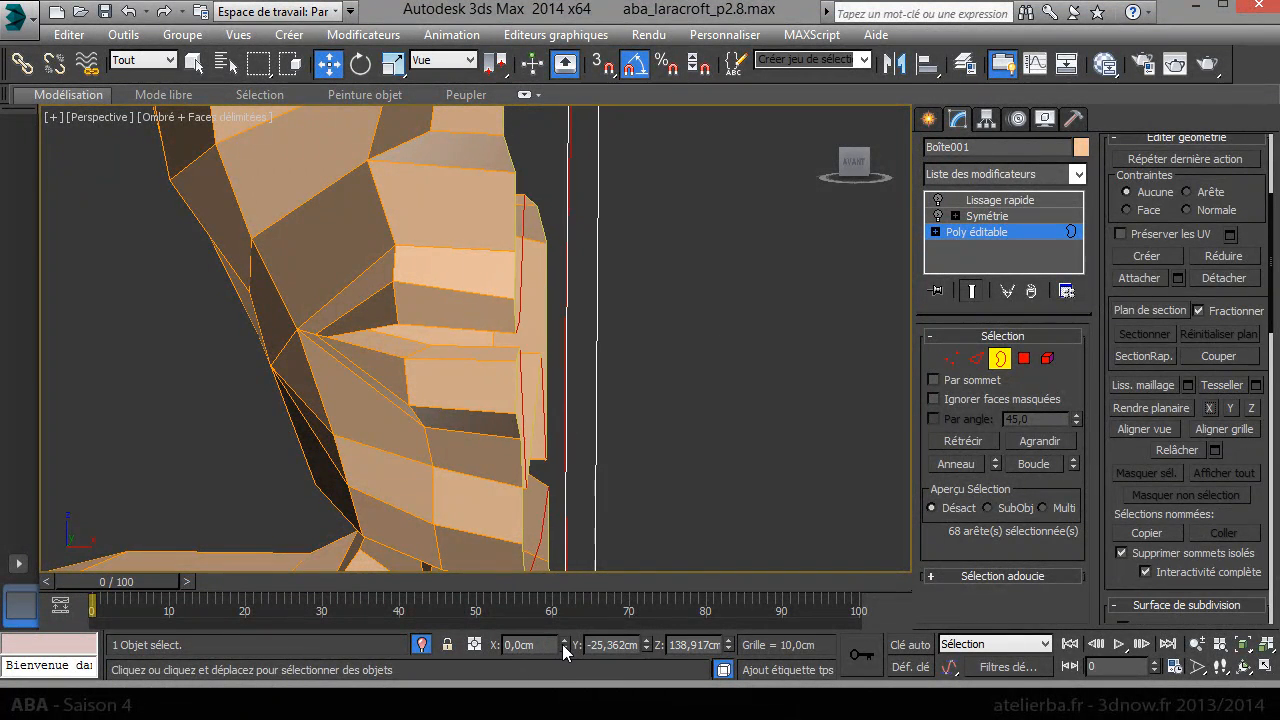
{"action": "left_click", "coordinate": [1001, 360]}
{"action": "left_click", "coordinate": [795, 397]}
- Reselect the body mesh and turn the Lissage rapide smoothing back on to inspect the face
{"action": "scroll", "coordinate": [793, 398], "scroll_direction": "down", "scroll_amount": 4}
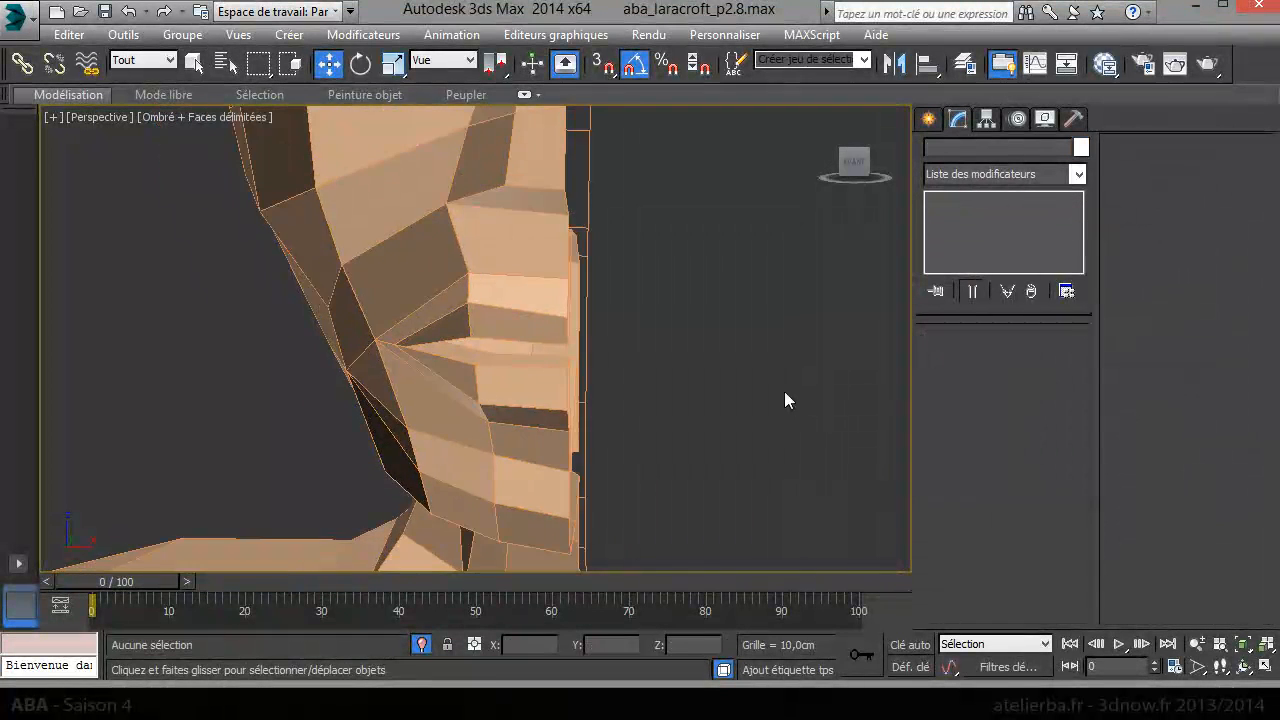
{"action": "middle_click_drag", "start_coordinate": [737, 322], "coordinate": [823, 300], "text": "alt"}
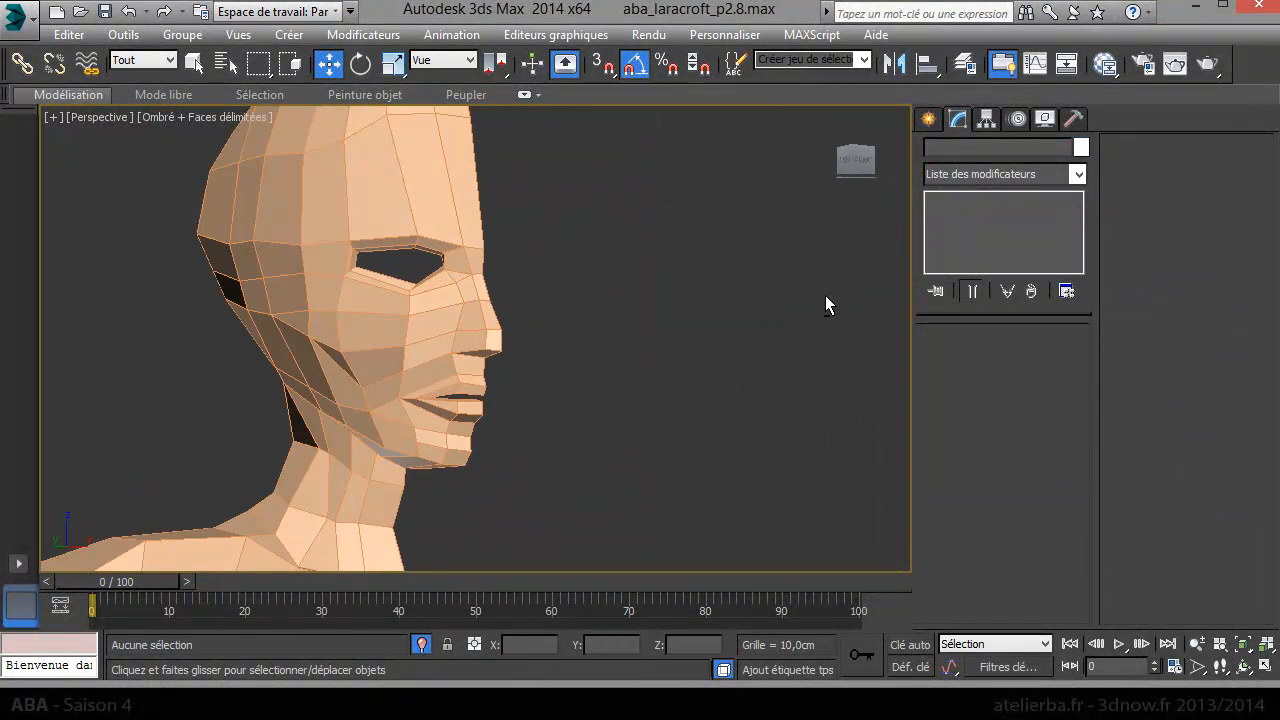
{"action": "scroll", "coordinate": [486, 374], "scroll_direction": "up", "scroll_amount": 3}
{"action": "middle_click_drag", "start_coordinate": [414, 366], "coordinate": [1015, 359]}
{"action": "mouse_move", "coordinate": [545, 364]}
{"action": "middle_mouse_down"}
{"action": "mouse_move", "coordinate": [606, 346]}
{"action": "mouse_move", "coordinate": [898, 354]}
{"action": "middle_mouse_up"}
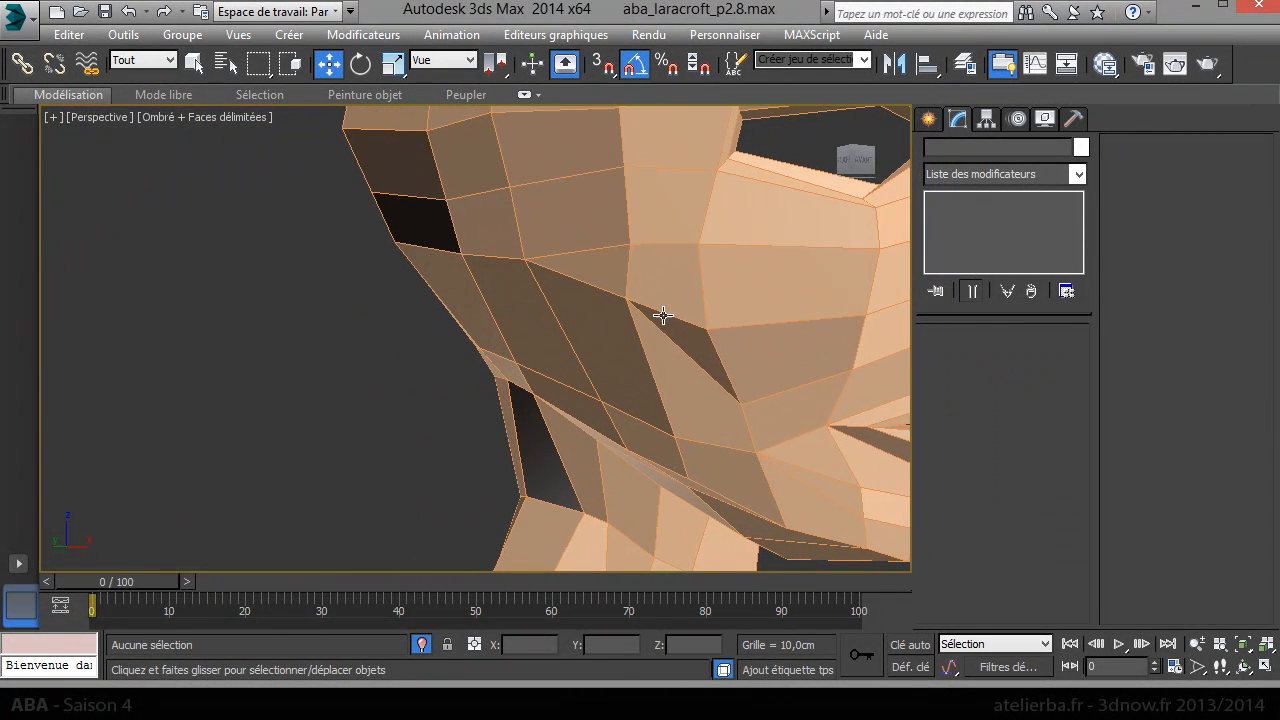
{"action": "left_click", "coordinate": [714, 328]}
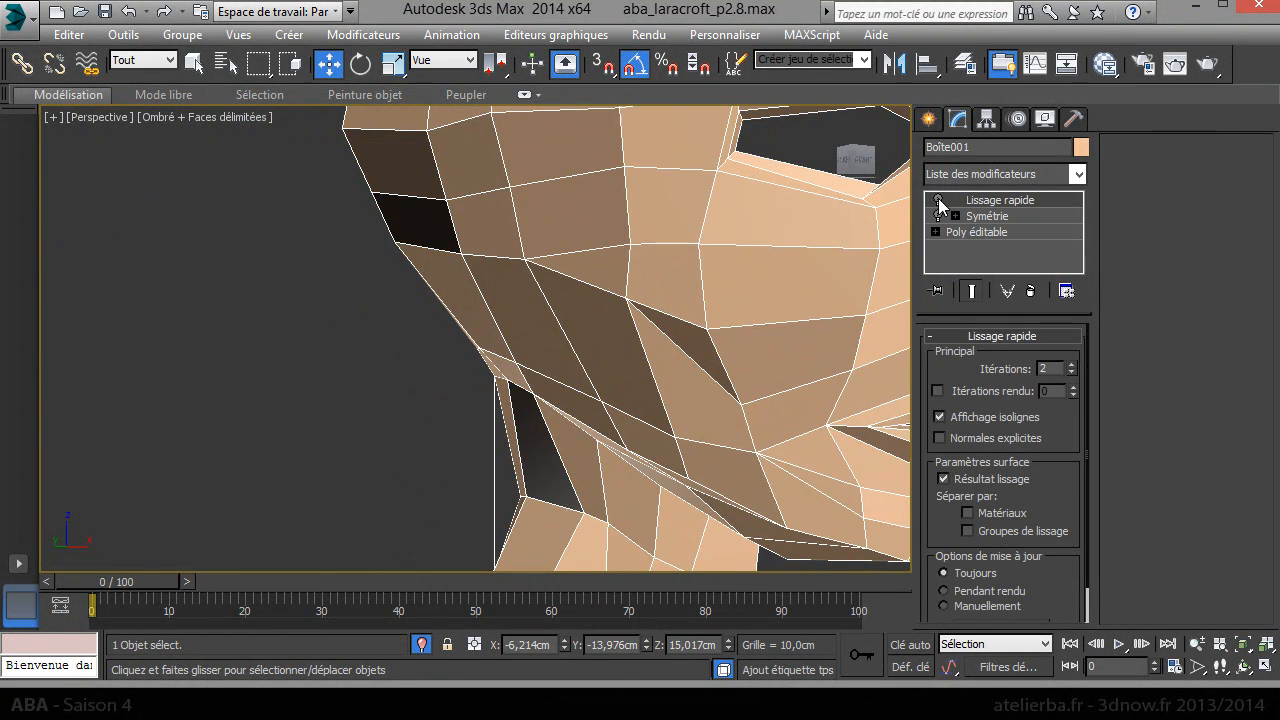
{"action": "left_click", "coordinate": [940, 201]}
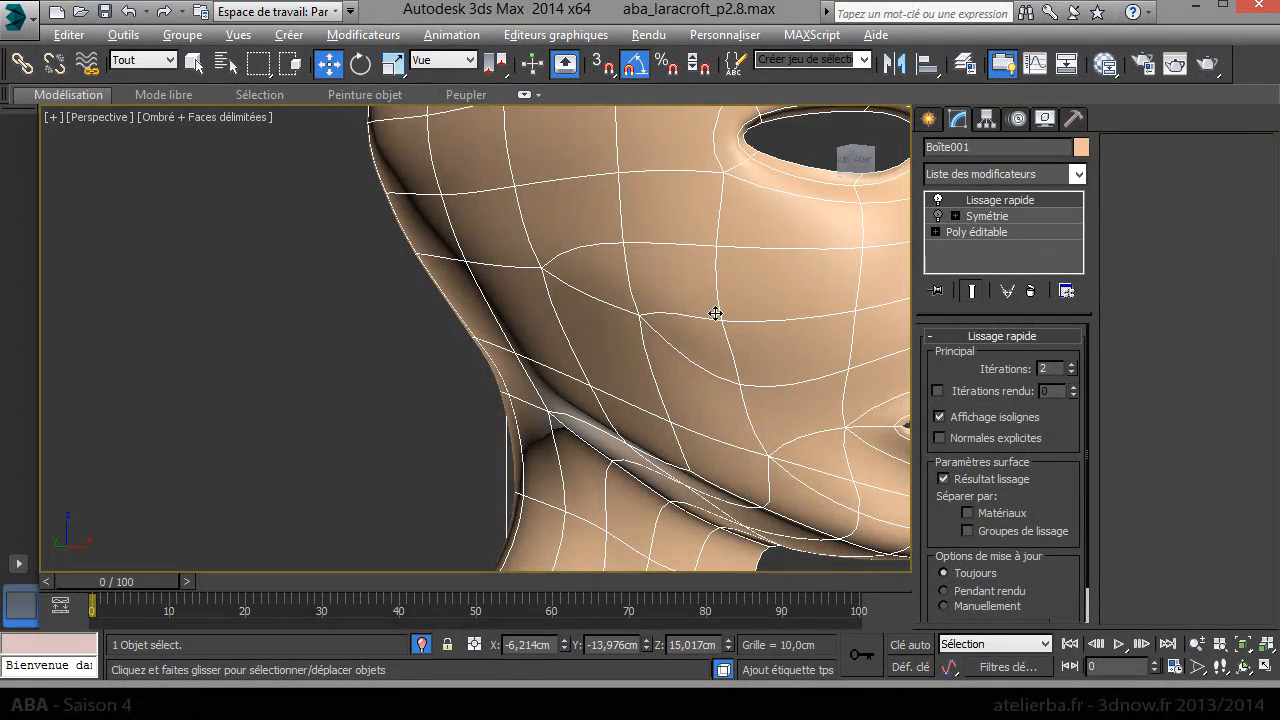
{"action": "scroll", "coordinate": [715, 313], "scroll_direction": "down", "scroll_amount": 5}
{"action": "middle_click_drag", "start_coordinate": [825, 322], "coordinate": [564, 340]}
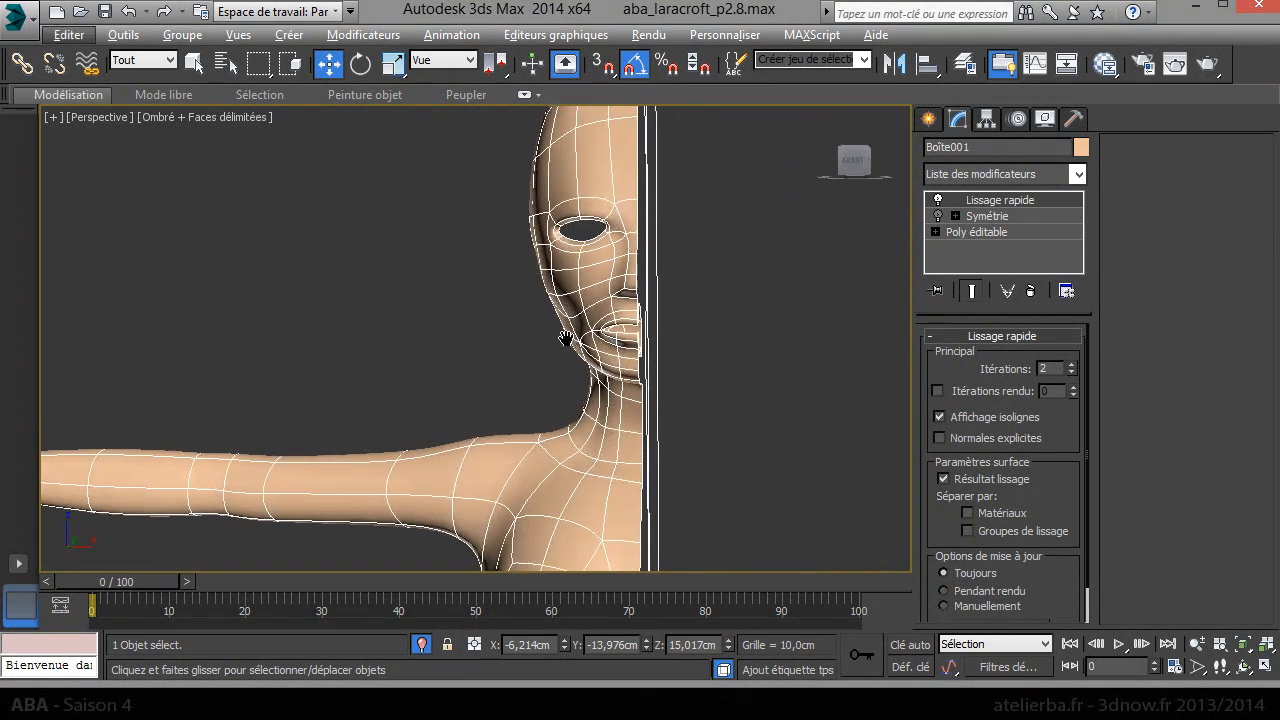
- Select the six vertices around the mouth corner and adjust their position together
{"action": "left_click", "coordinate": [968, 233]}
{"action": "left_click", "coordinate": [955, 360]}
{"action": "scroll", "coordinate": [620, 350], "scroll_direction": "up", "scroll_amount": 8}
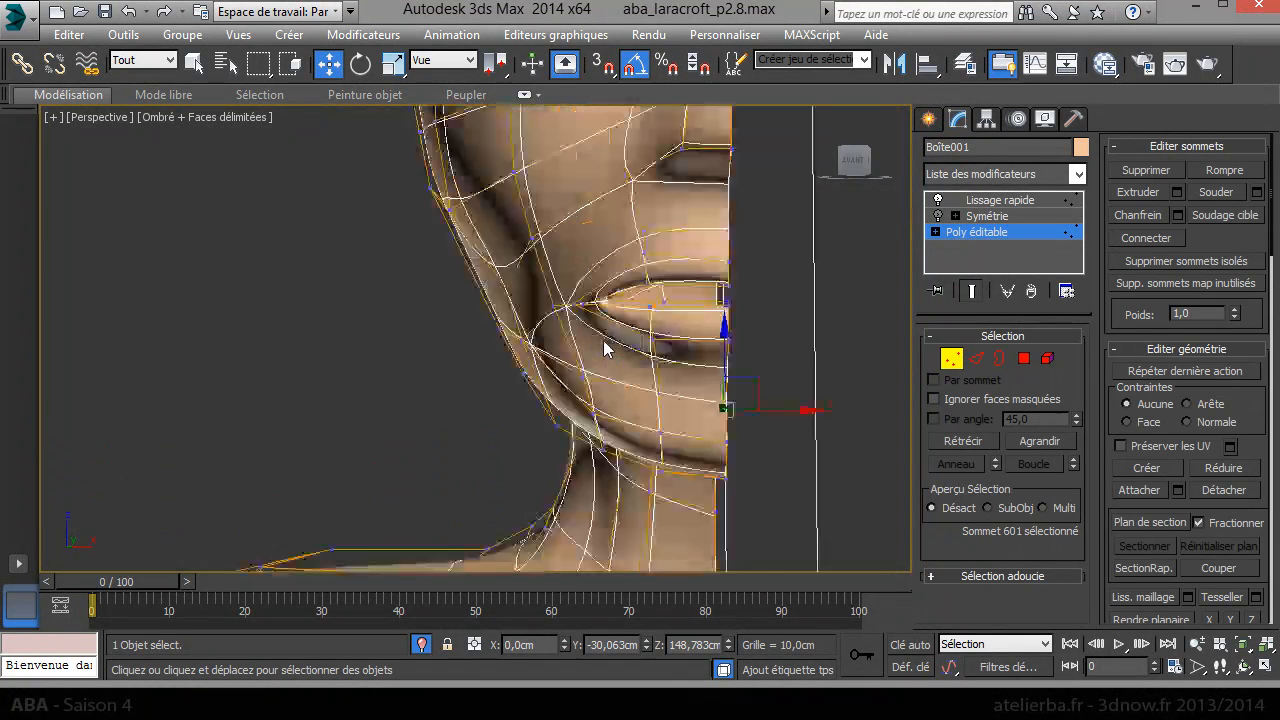
{"action": "scroll", "coordinate": [540, 268], "scroll_direction": "up", "scroll_amount": 5}
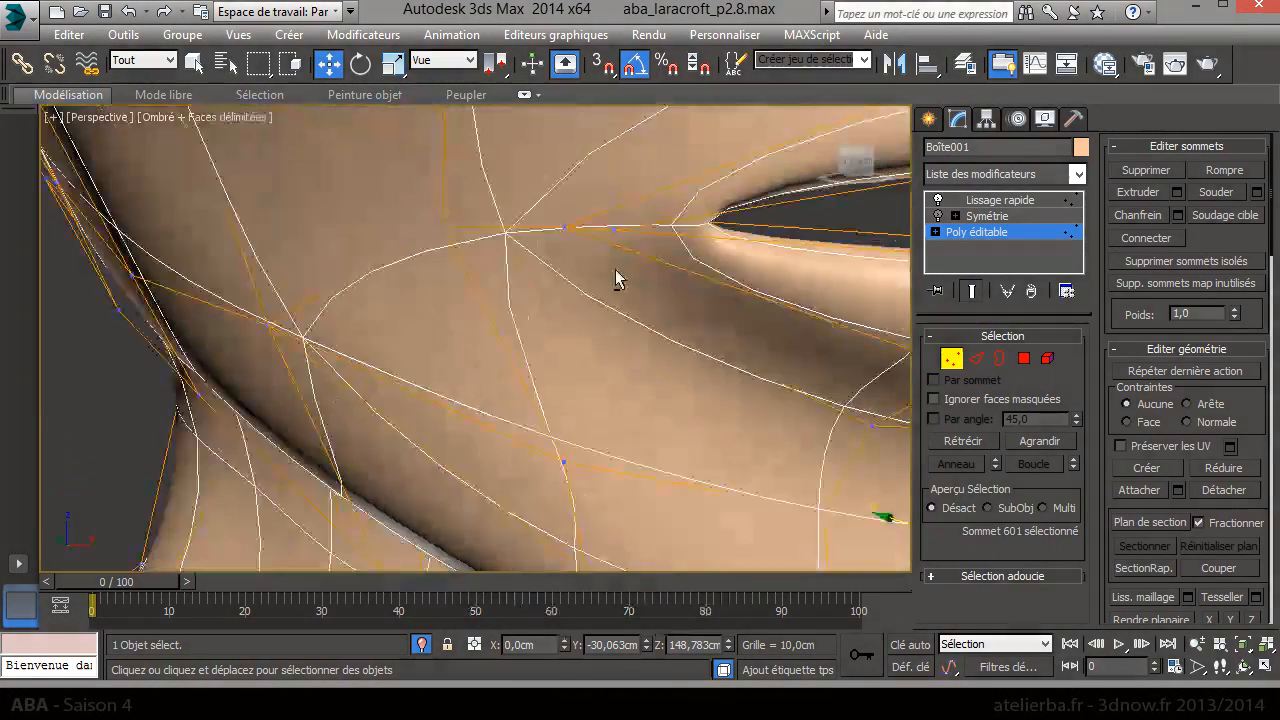
{"action": "scroll", "coordinate": [620, 288], "scroll_direction": "down", "scroll_amount": 5}
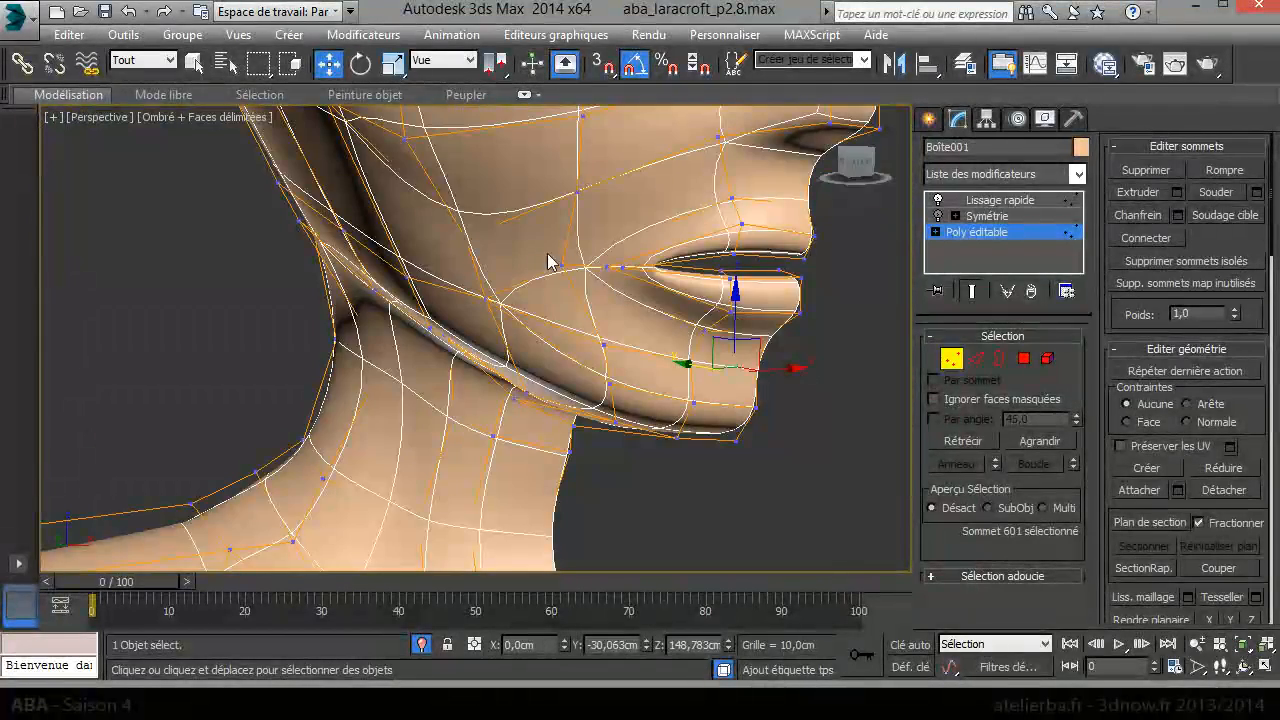
{"action": "middle_click_drag", "start_coordinate": [584, 268], "coordinate": [614, 271], "text": "alt"}
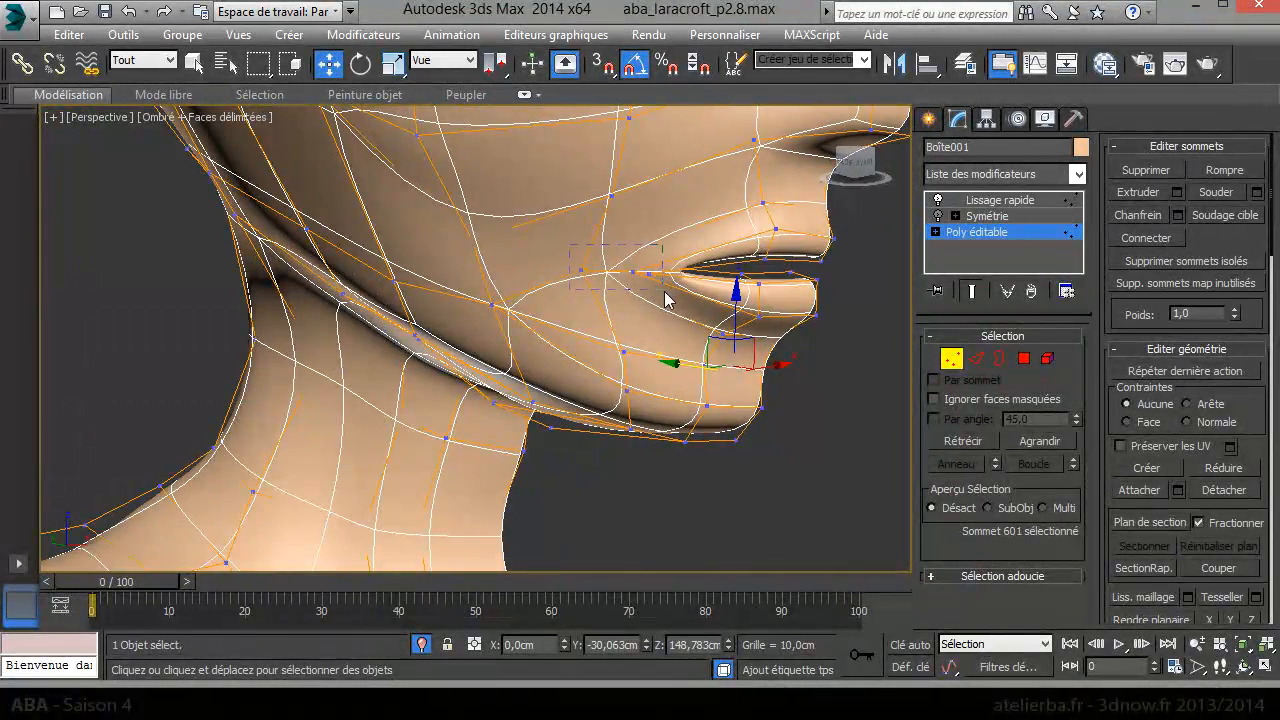
{"action": "left_click_drag", "start_coordinate": [660, 294], "coordinate": [656, 287]}
{"action": "middle_click_drag", "start_coordinate": [617, 225], "coordinate": [580, 232], "text": "alt"}
{"action": "left_click_drag", "start_coordinate": [590, 200], "coordinate": [606, 219]}
{"action": "middle_click_drag", "start_coordinate": [606, 219], "coordinate": [724, 273], "text": "alt"}
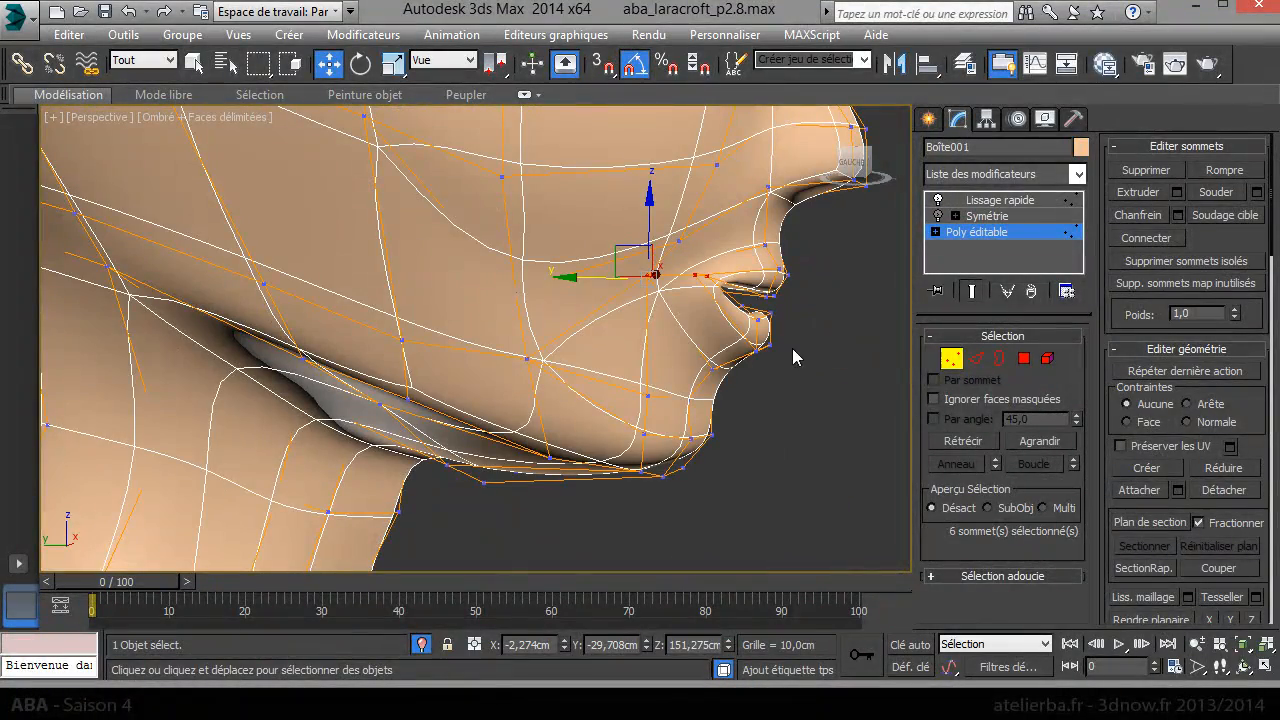
- Move the two front lower-lip vertices forward and the two mouth-corner vertices back along Y
{"action": "left_click_drag", "start_coordinate": [745, 345], "coordinate": [764, 327]}
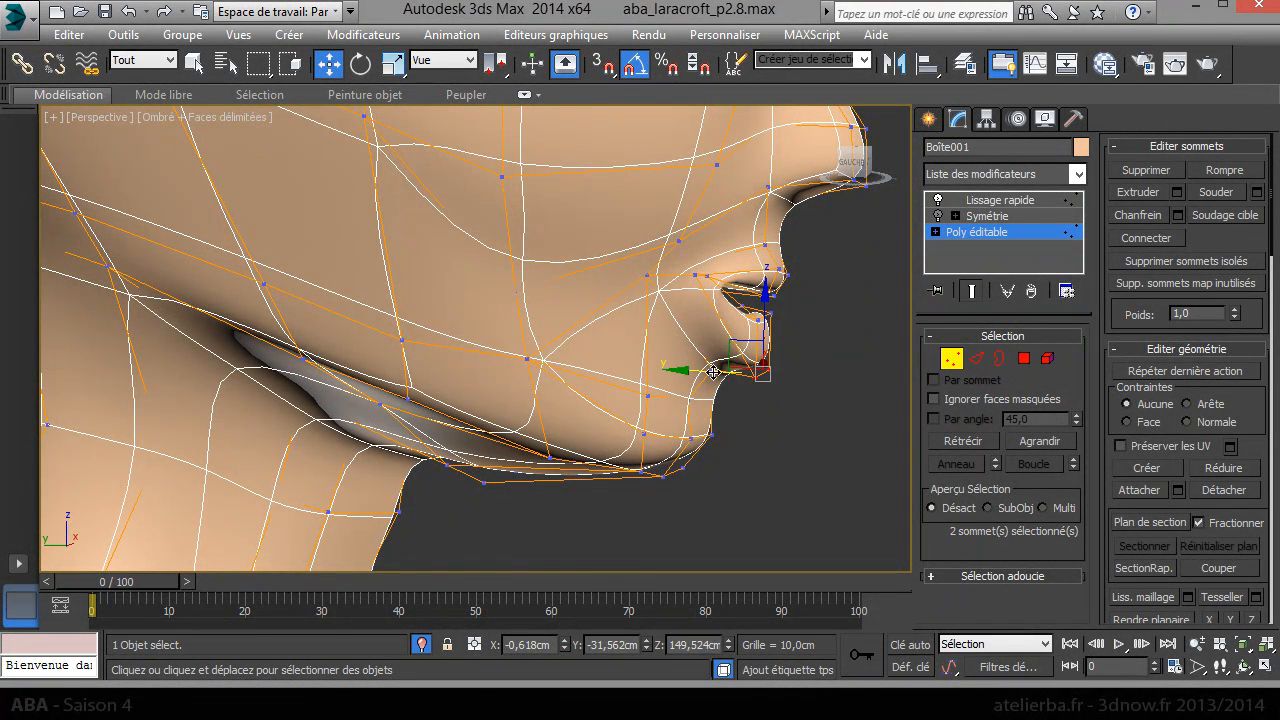
{"action": "left_click_drag", "start_coordinate": [713, 371], "coordinate": [733, 366]}
{"action": "left_click", "coordinate": [709, 276]}
{"action": "left_click", "coordinate": [694, 286], "text": "ctrl"}
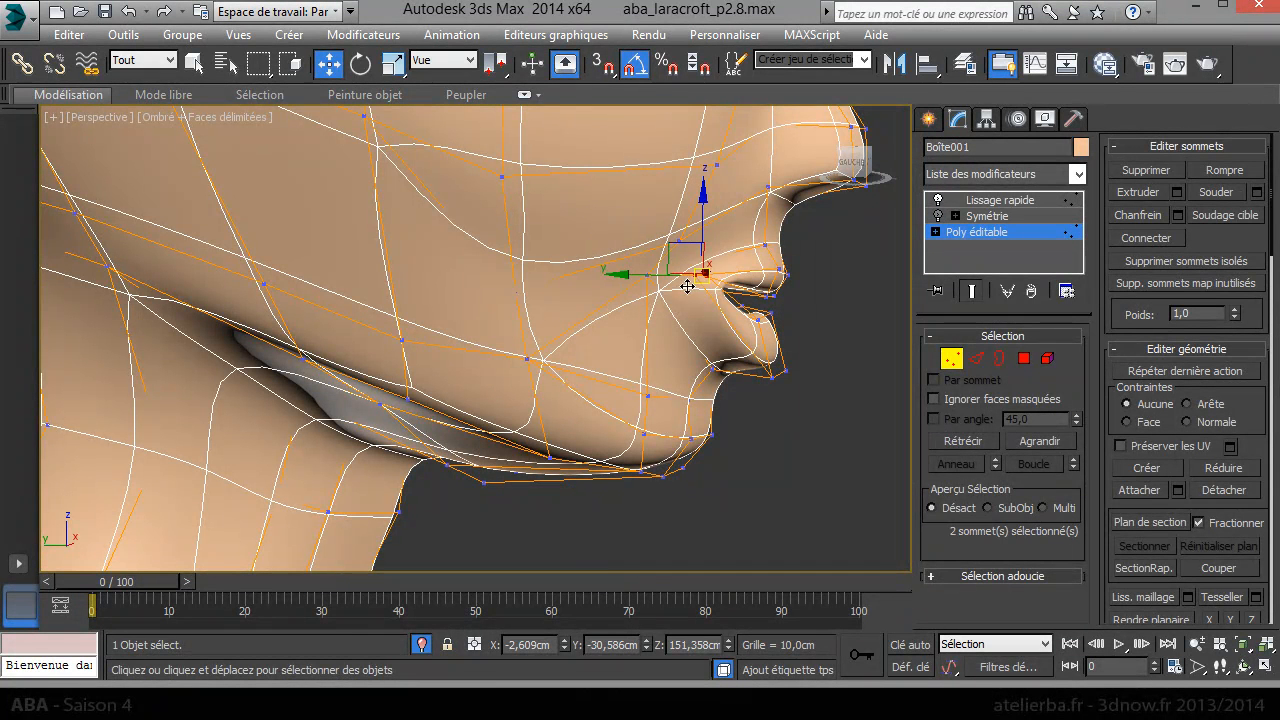
{"action": "left_click_drag", "start_coordinate": [690, 247], "coordinate": [612, 245]}
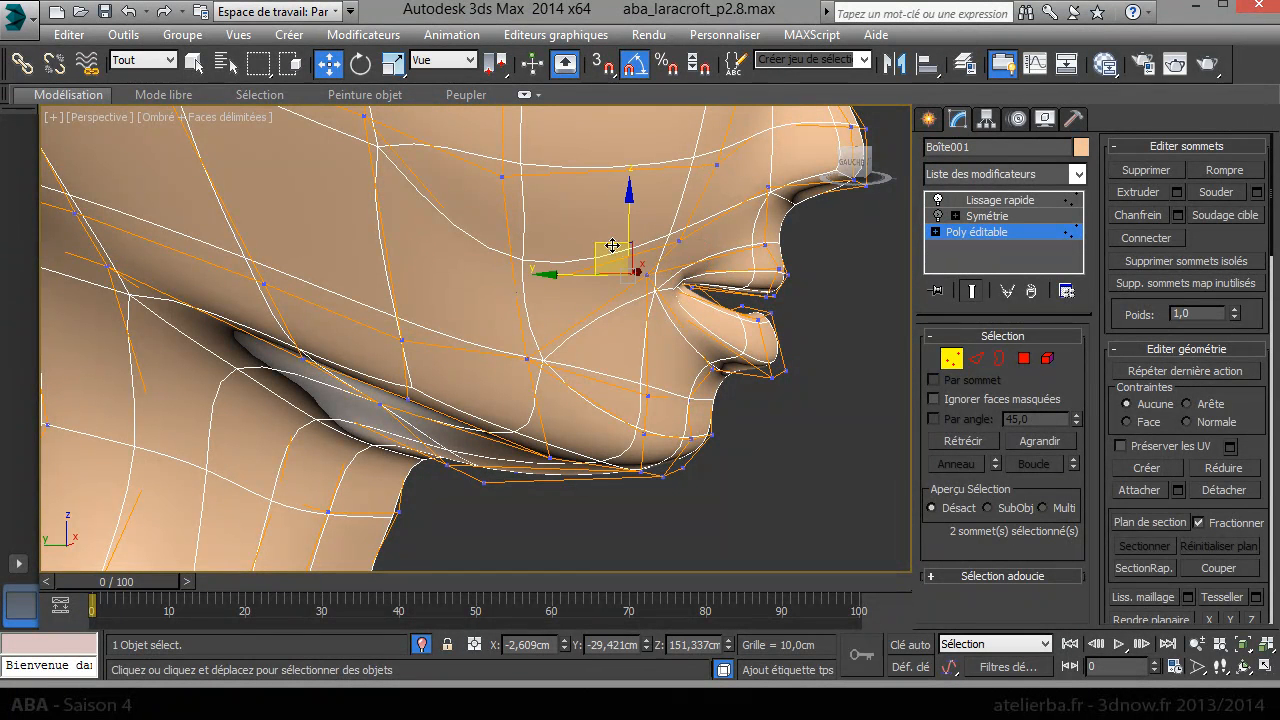
- Move the two front upper-lip vertices forward along Y and slightly up to give the upper lip more volume
{"action": "left_click", "coordinate": [782, 273]}
{"action": "left_click_drag", "start_coordinate": [737, 276], "coordinate": [751, 276]}
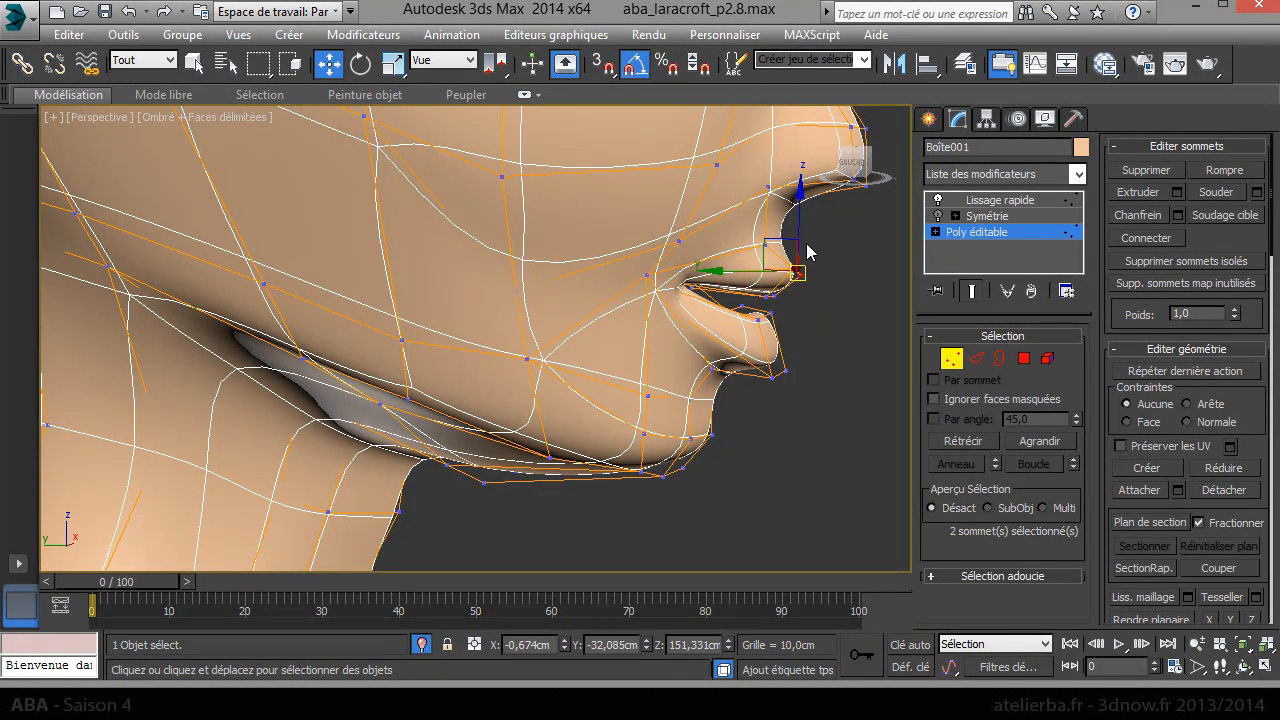
{"action": "left_click_drag", "start_coordinate": [797, 230], "coordinate": [797, 218]}
{"action": "left_click", "coordinate": [772, 290]}
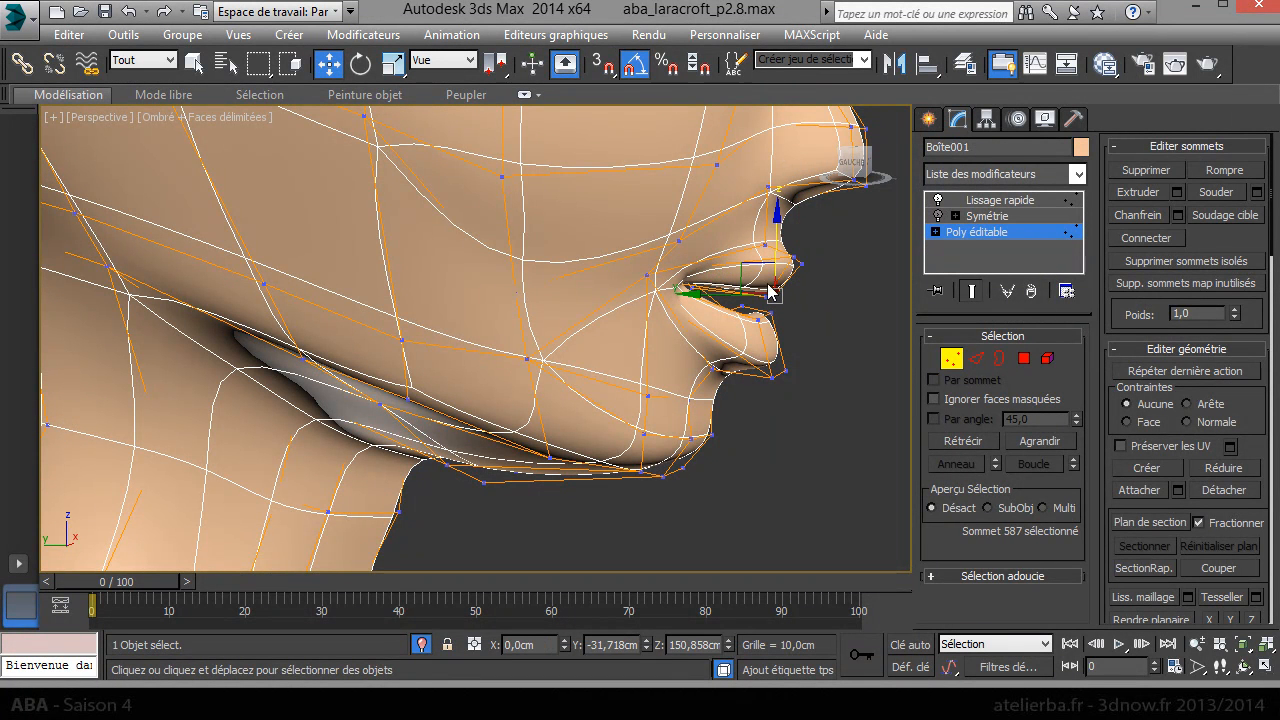
- Move the vertex beside the mouth corner forward and up to about Y -30.08 cm and Z 151.57 cm
{"action": "middle_click_drag", "start_coordinate": [773, 242], "coordinate": [660, 283], "text": "alt"}
{"action": "scroll", "coordinate": [660, 265], "scroll_direction": "up", "scroll_amount": 3}
{"action": "scroll", "coordinate": [660, 265], "scroll_direction": "down", "scroll_amount": 4}
{"action": "left_click", "coordinate": [582, 268]}
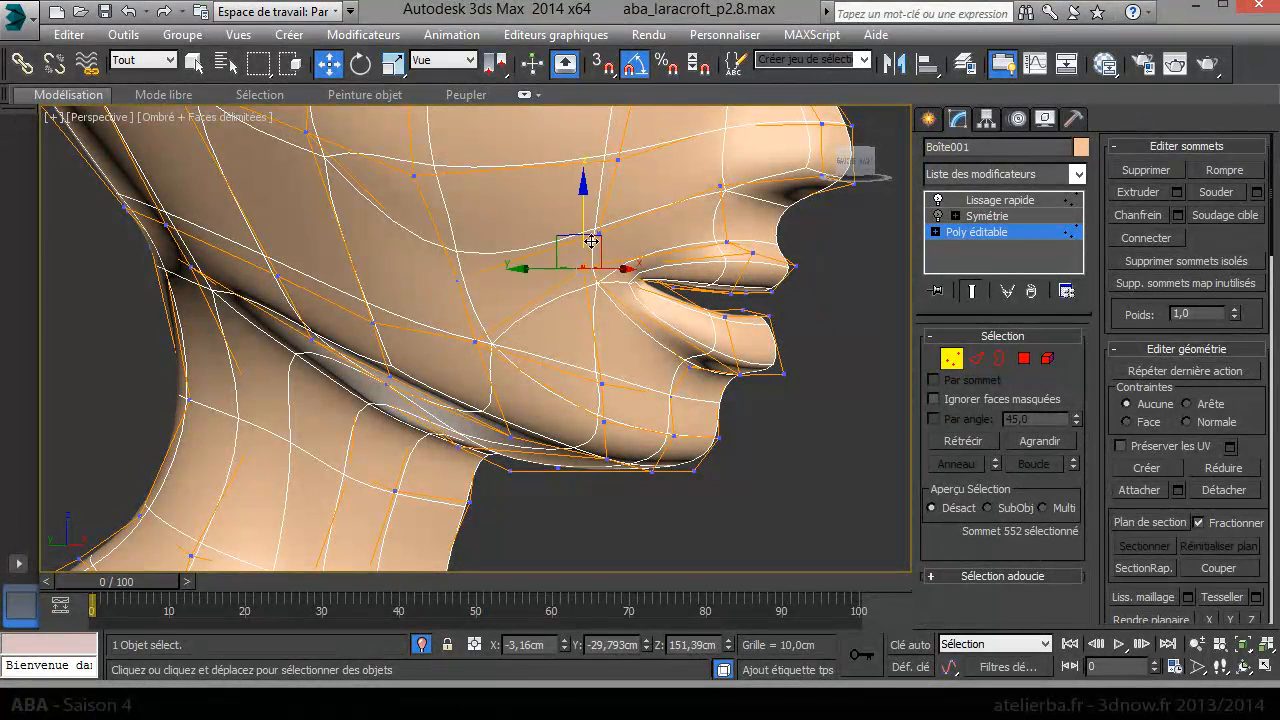
{"action": "left_click_drag", "start_coordinate": [569, 238], "coordinate": [597, 218]}
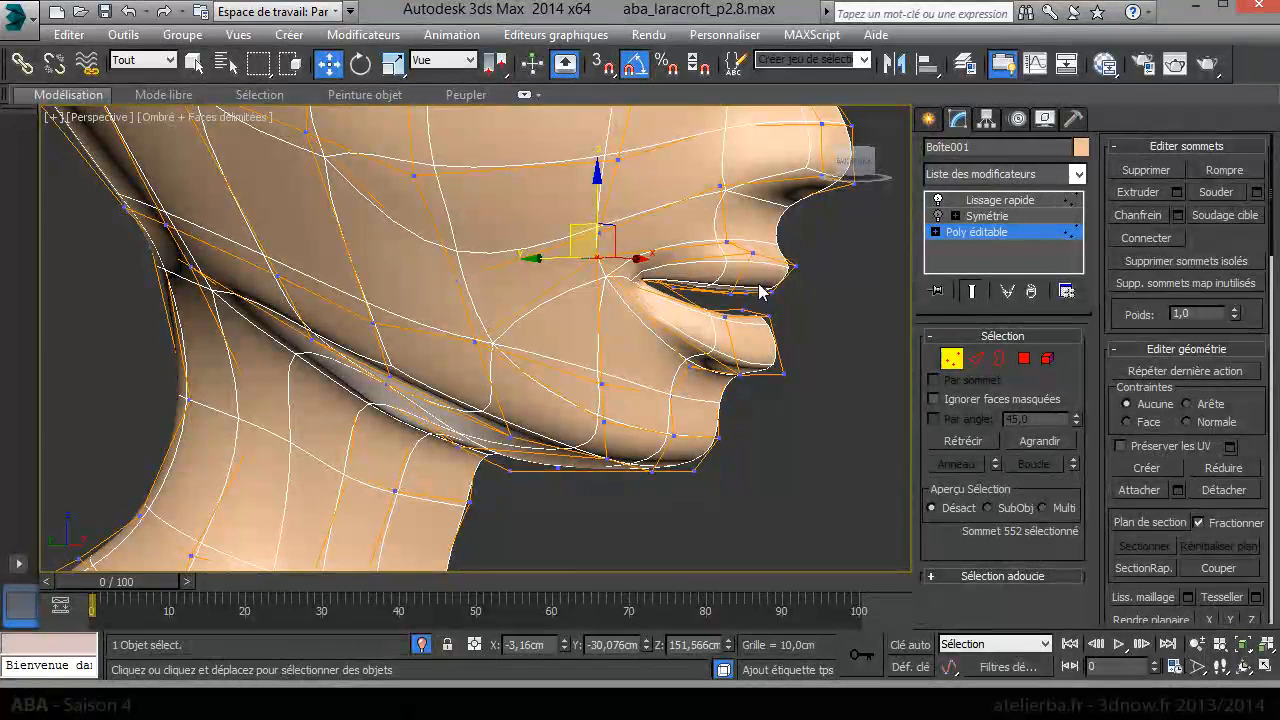
- Move the outer upper-lip vertex back and adjust the height of the upper-lip vertex on the midline
{"action": "left_click", "coordinate": [755, 251]}
{"action": "left_click_drag", "start_coordinate": [776, 258], "coordinate": [762, 261]}
{"action": "left_click_drag", "start_coordinate": [735, 196], "coordinate": [736, 197]}
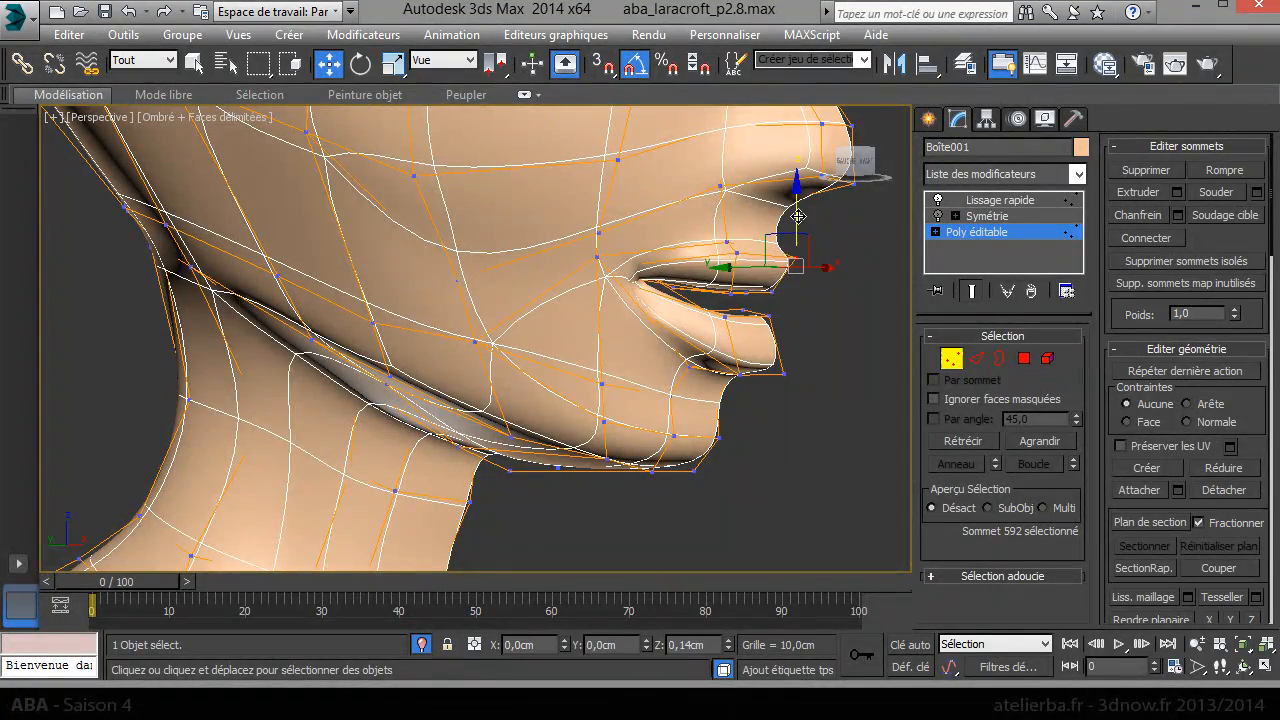
{"action": "middle_click_drag", "start_coordinate": [807, 266], "coordinate": [870, 291], "text": "alt"}
{"action": "left_click", "coordinate": [938, 216]}
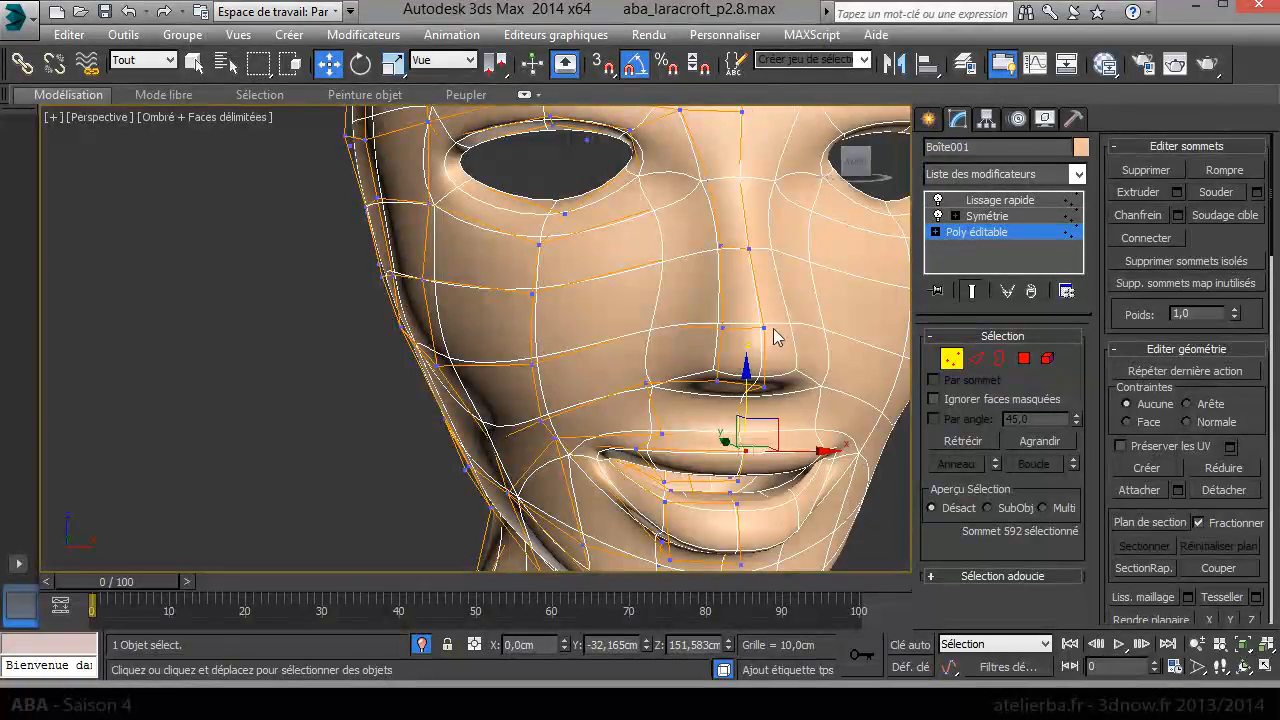
- Adjust the vertex beside the outer eye corner and lower the side cheek vertex to about Z 152.91 cm
{"action": "scroll", "coordinate": [722, 324], "scroll_direction": "down", "scroll_amount": 6}
{"action": "middle_click_drag", "start_coordinate": [722, 324], "coordinate": [679, 369], "text": "alt"}
{"action": "scroll", "coordinate": [679, 369], "scroll_direction": "up", "scroll_amount": 3}
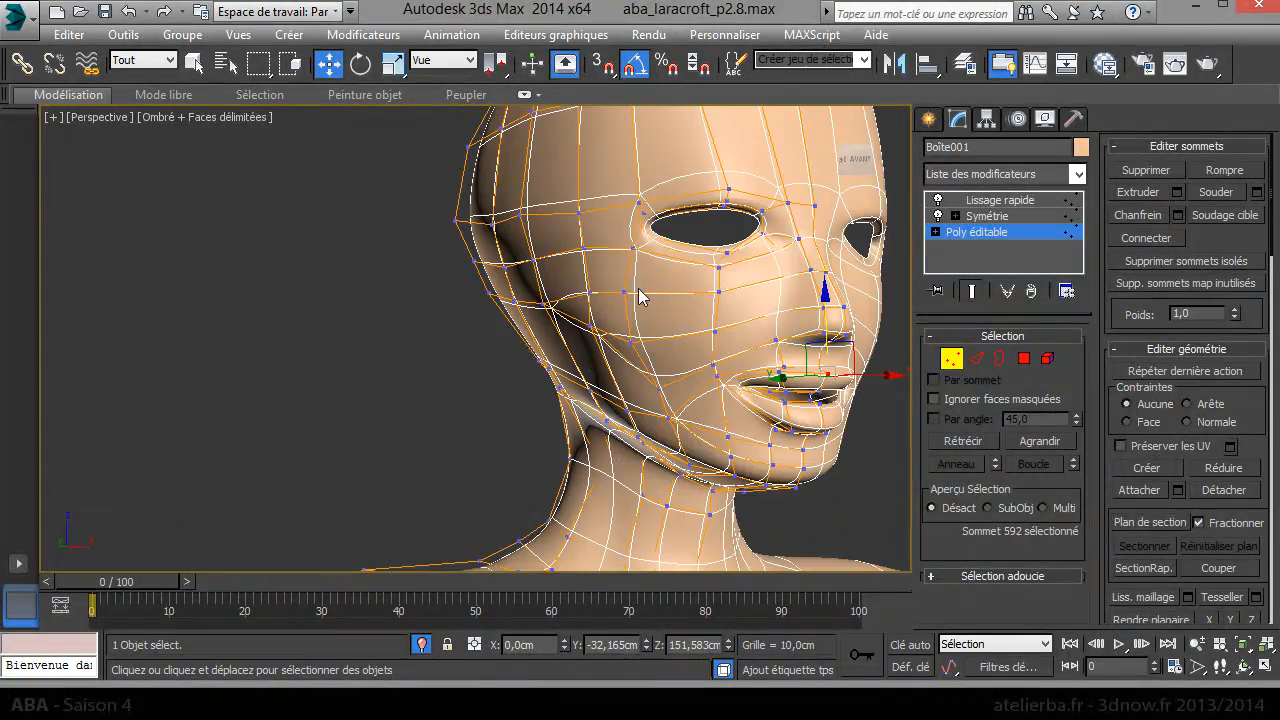
{"action": "left_click", "coordinate": [634, 250]}
{"action": "left_click_drag", "start_coordinate": [673, 251], "coordinate": [620, 249]}
{"action": "left_click", "coordinate": [586, 248]}
{"action": "middle_click_drag", "start_coordinate": [620, 293], "coordinate": [623, 318], "text": "alt"}
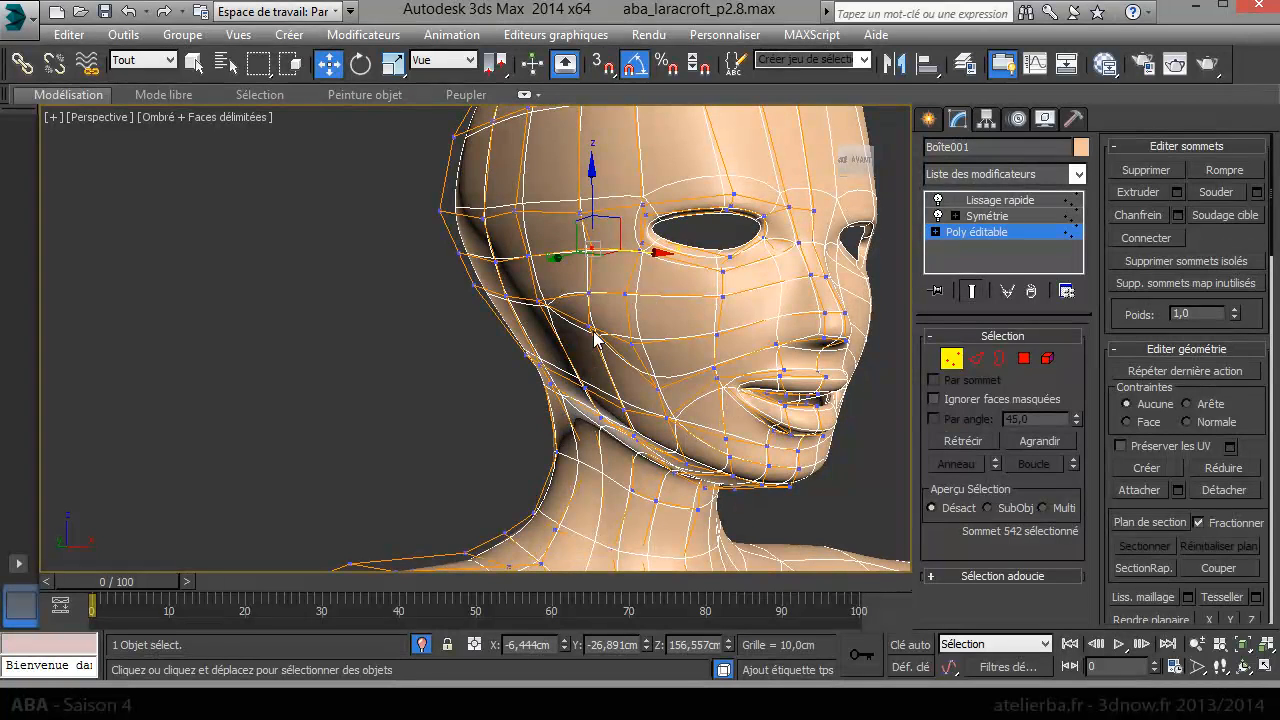
{"action": "left_click", "coordinate": [591, 318]}
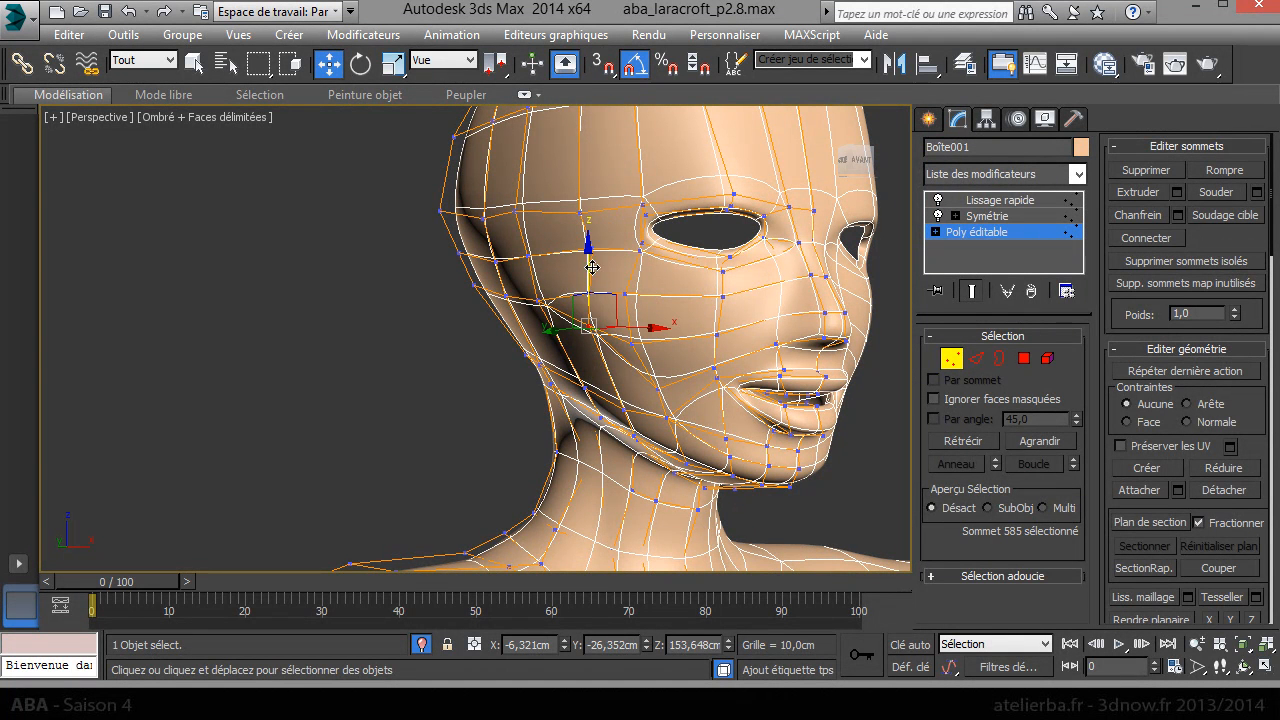
{"action": "left_click_drag", "start_coordinate": [586, 278], "coordinate": [586, 292]}
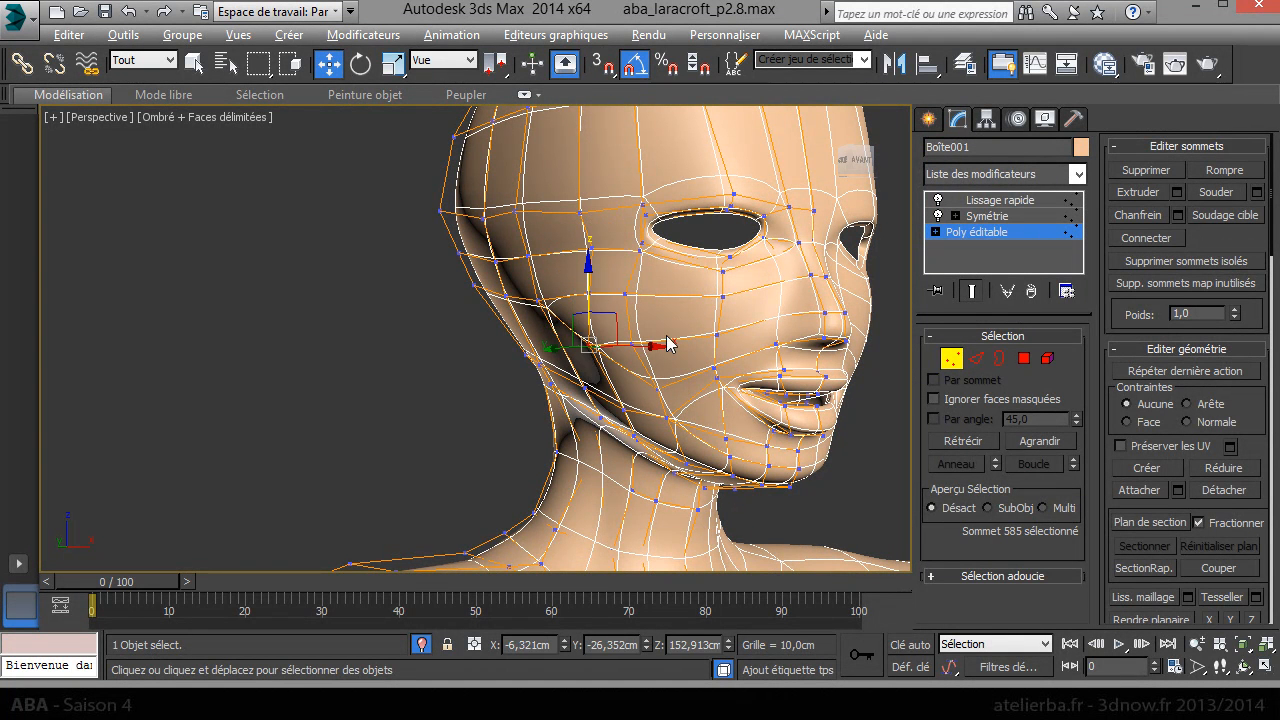
- Move the cheekbone vertex outward to about X -6.06 cm and forward to about Y -28.73 cm
{"action": "middle_click_drag", "start_coordinate": [666, 339], "coordinate": [669, 340], "text": "alt"}
{"action": "left_click", "coordinate": [626, 296]}
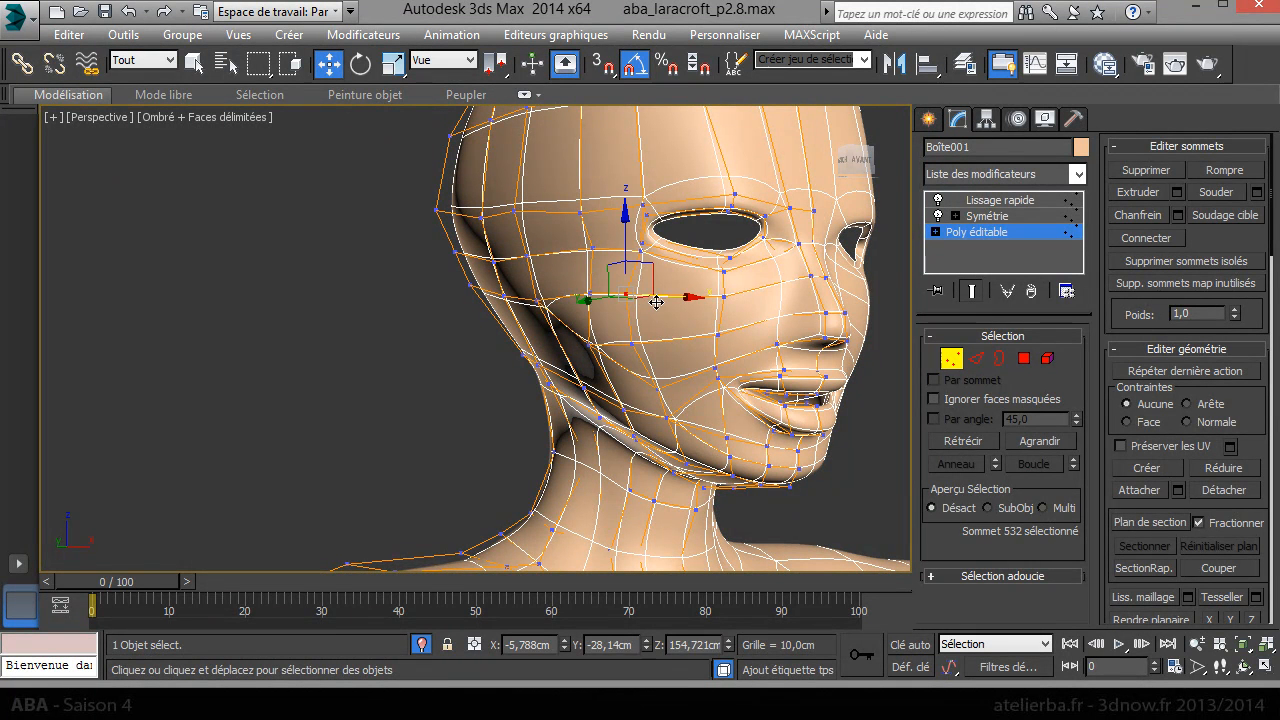
{"action": "left_click_drag", "start_coordinate": [665, 302], "coordinate": [650, 302]}
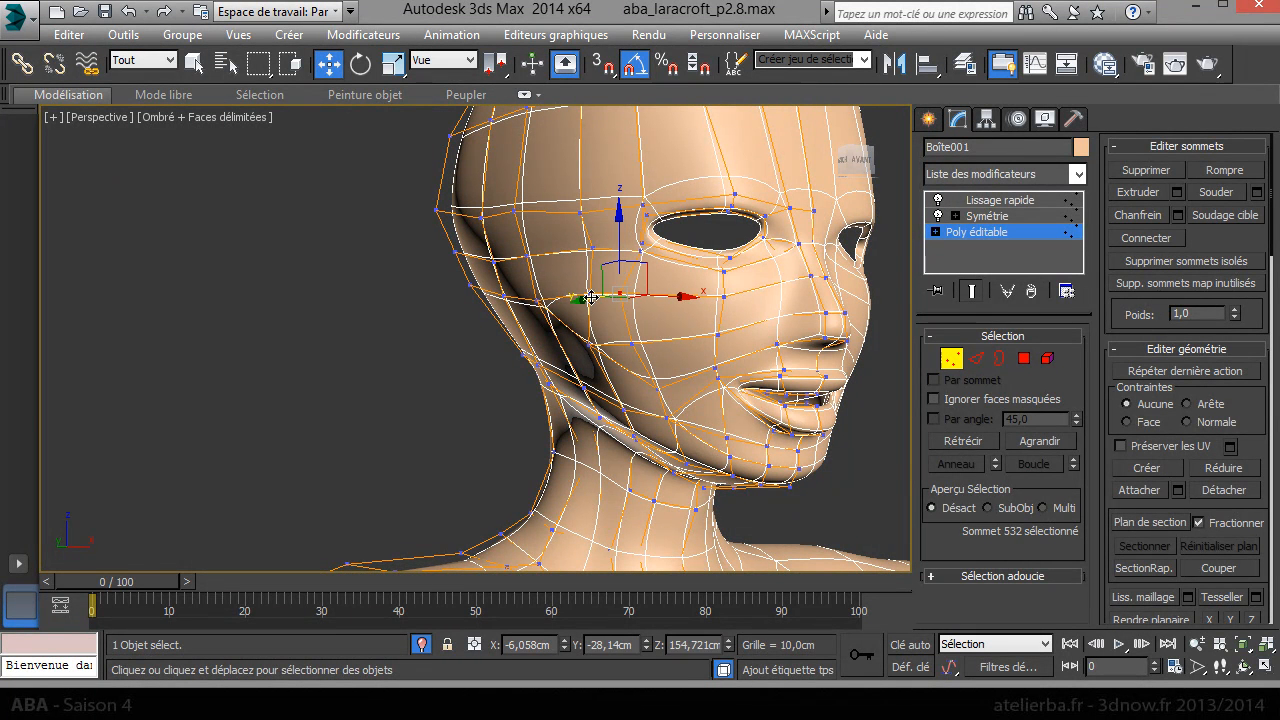
{"action": "middle_click_drag", "start_coordinate": [600, 297], "coordinate": [571, 329], "text": "alt"}
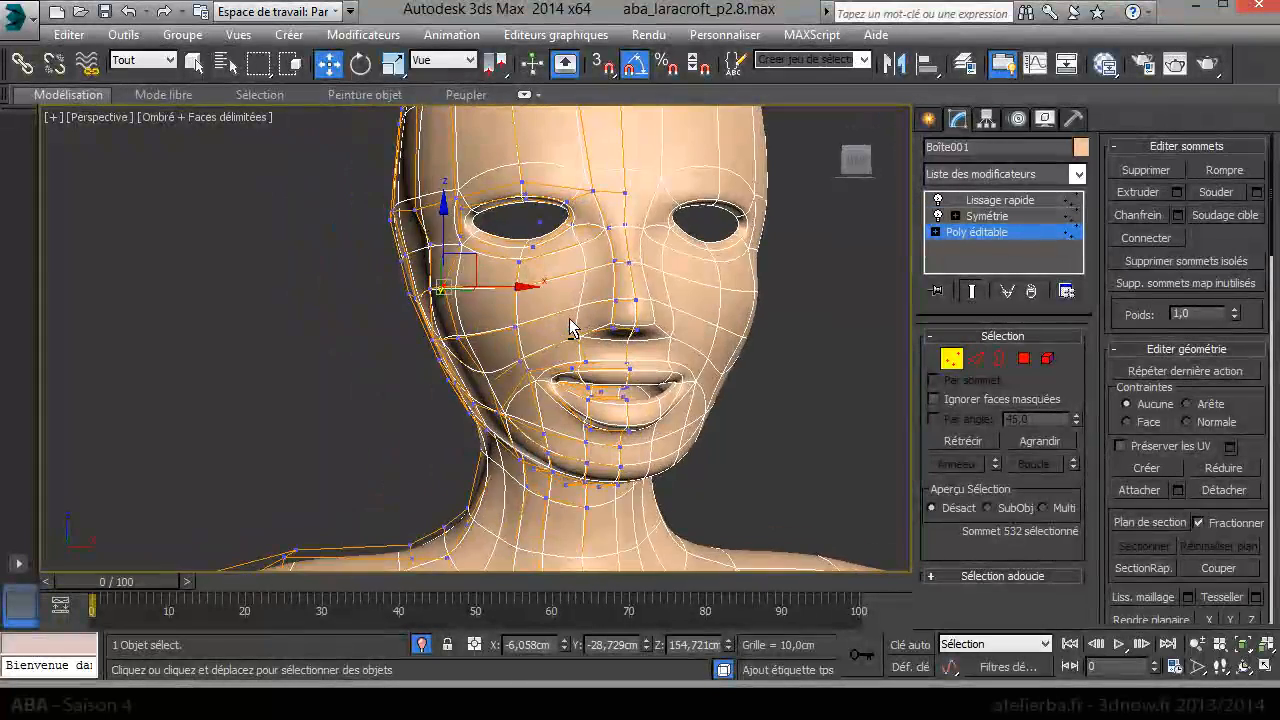
- Move the vertex beside the nostril base inward along X to about -1.37 cm and deselect it
{"action": "scroll", "coordinate": [643, 390], "scroll_direction": "up", "scroll_amount": 3}
{"action": "left_click", "coordinate": [513, 289]}
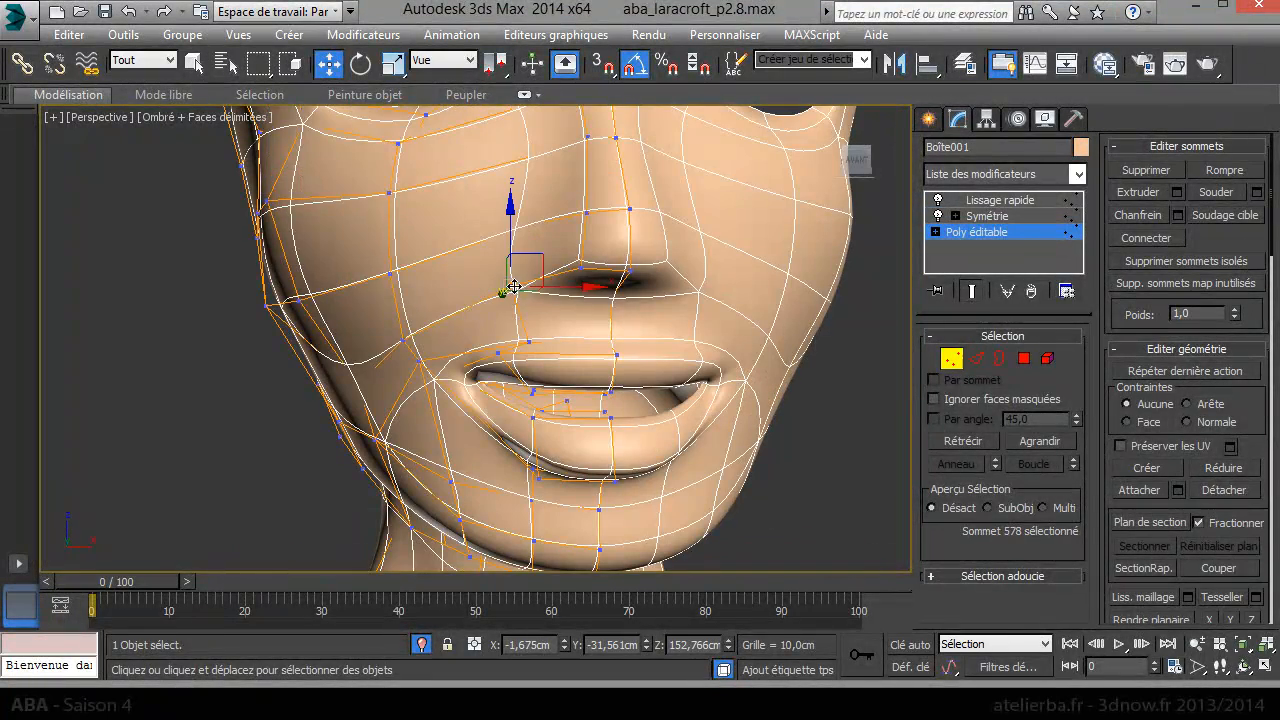
{"action": "left_click_drag", "start_coordinate": [559, 289], "coordinate": [577, 292]}
{"action": "middle_click_drag", "start_coordinate": [545, 252], "coordinate": [668, 340], "text": "alt"}
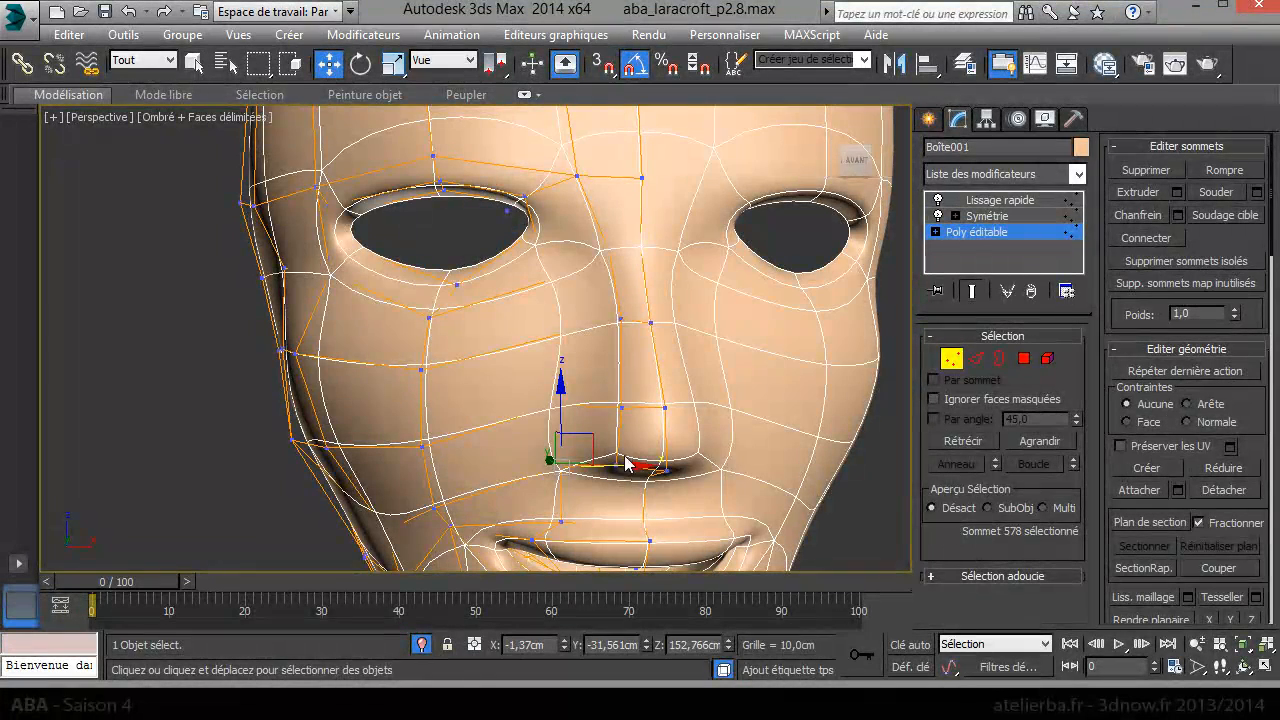
{"action": "left_click", "coordinate": [777, 434]}
{"action": "middle_click_drag", "start_coordinate": [751, 433], "coordinate": [700, 432], "text": "alt"}
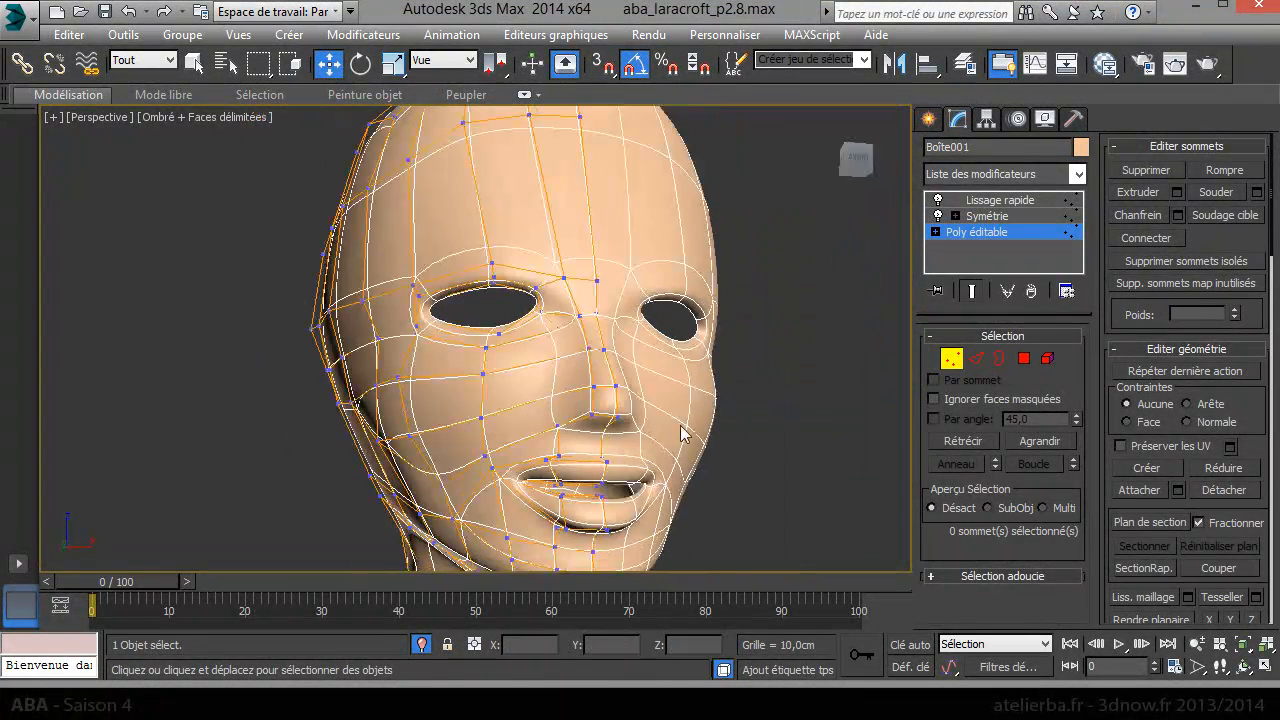
- Widen the underside of the nose by moving its side vertex outward, and select the vertex above it
{"action": "left_click", "coordinate": [597, 420]}
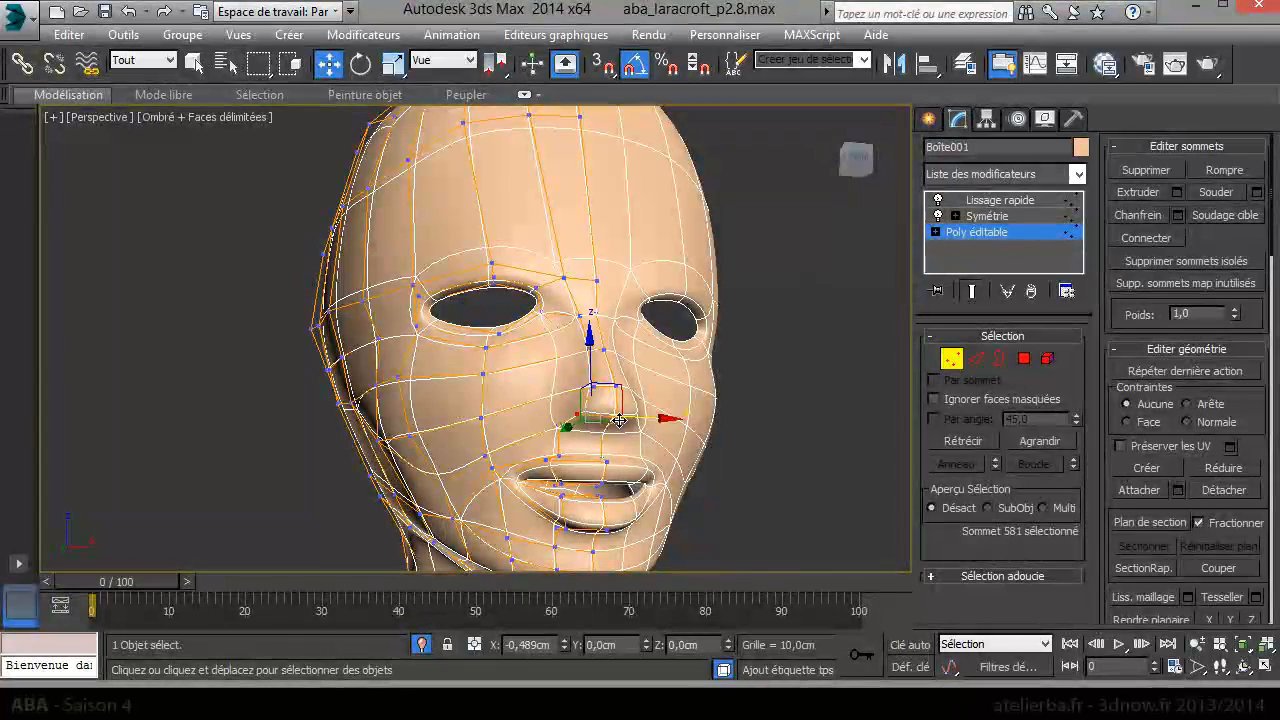
{"action": "left_click_drag", "start_coordinate": [620, 420], "coordinate": [596, 405]}
{"action": "left_click", "coordinate": [594, 387]}
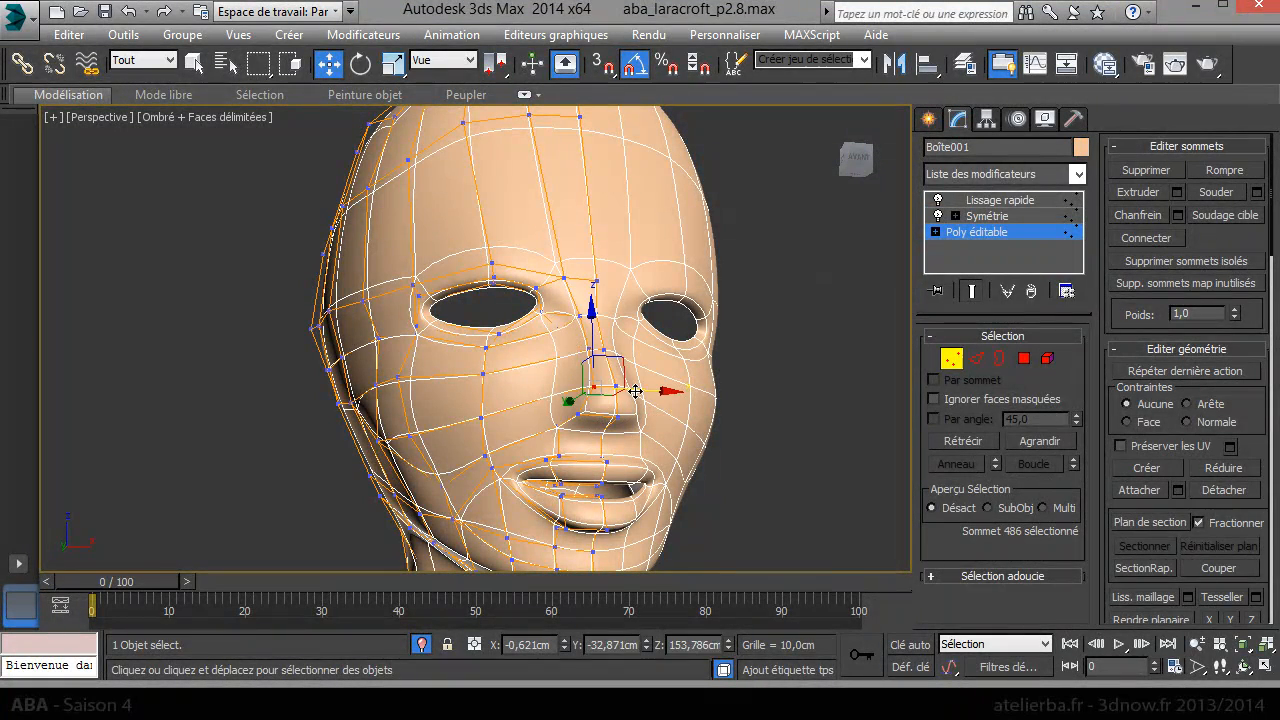
- Lower the two nose-bridge vertices along Z to reshape the nose profile
{"action": "mouse_move", "coordinate": [627, 393]}
{"action": "middle_mouse_down", "text": "alt"}
{"action": "mouse_move", "coordinate": [703, 387]}
{"action": "mouse_move", "coordinate": [775, 406]}
{"action": "mouse_move", "coordinate": [622, 369]}
{"action": "middle_mouse_up", "text": "alt"}
{"action": "scroll", "coordinate": [622, 370], "scroll_direction": "up", "scroll_amount": 4}
{"action": "left_click", "coordinate": [497, 300]}
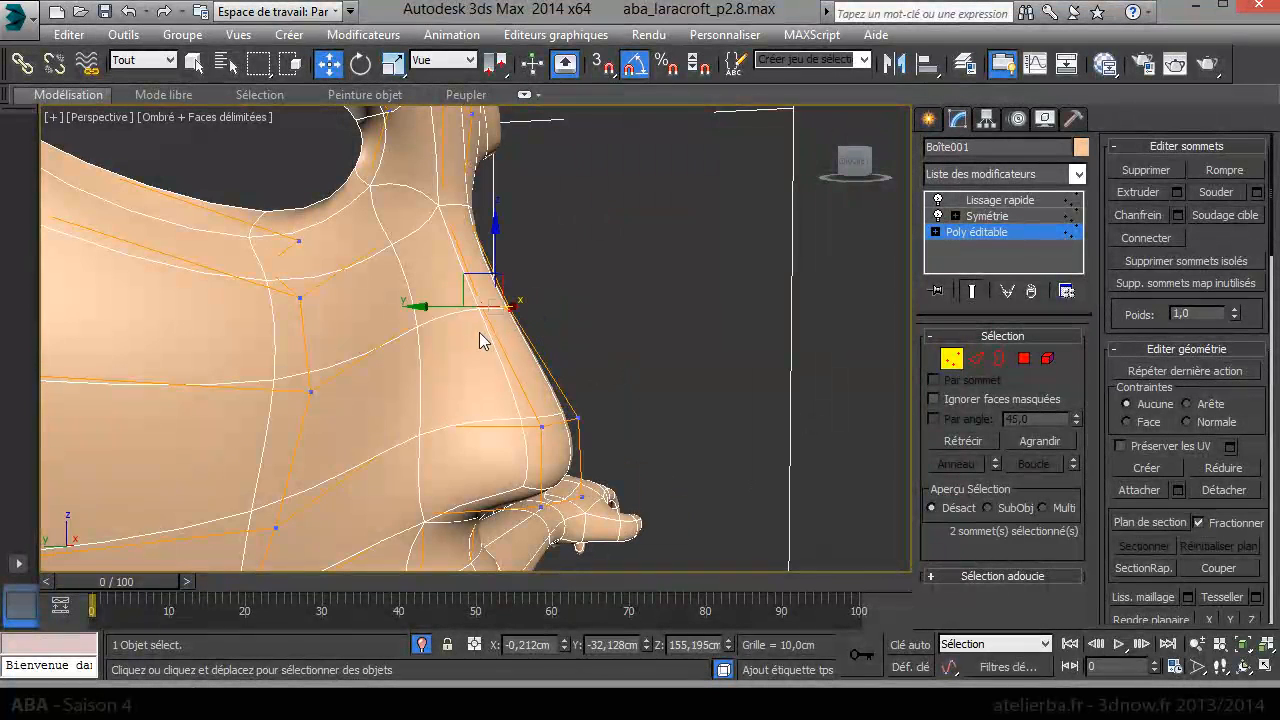
{"action": "left_click_drag", "start_coordinate": [497, 300], "coordinate": [499, 293]}
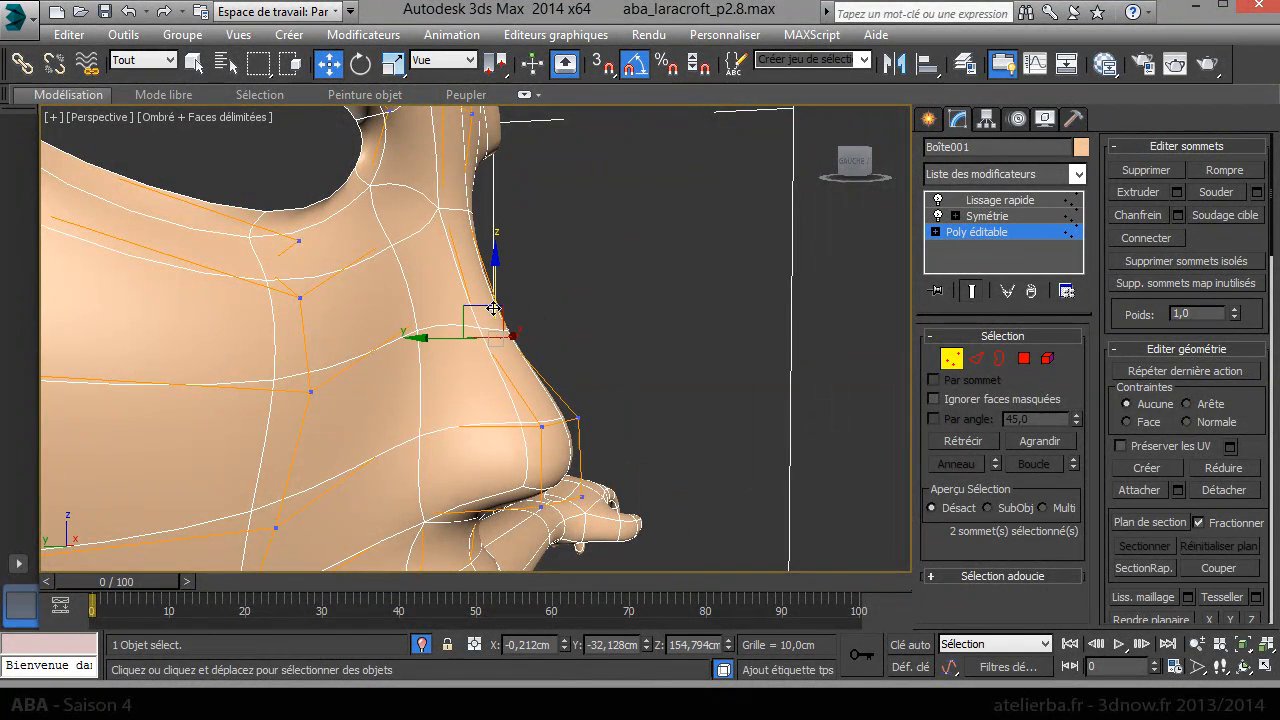
- Move the vertex on the side of the nose down, then adjust it along Y and inward along X
{"action": "left_click", "coordinate": [424, 290]}
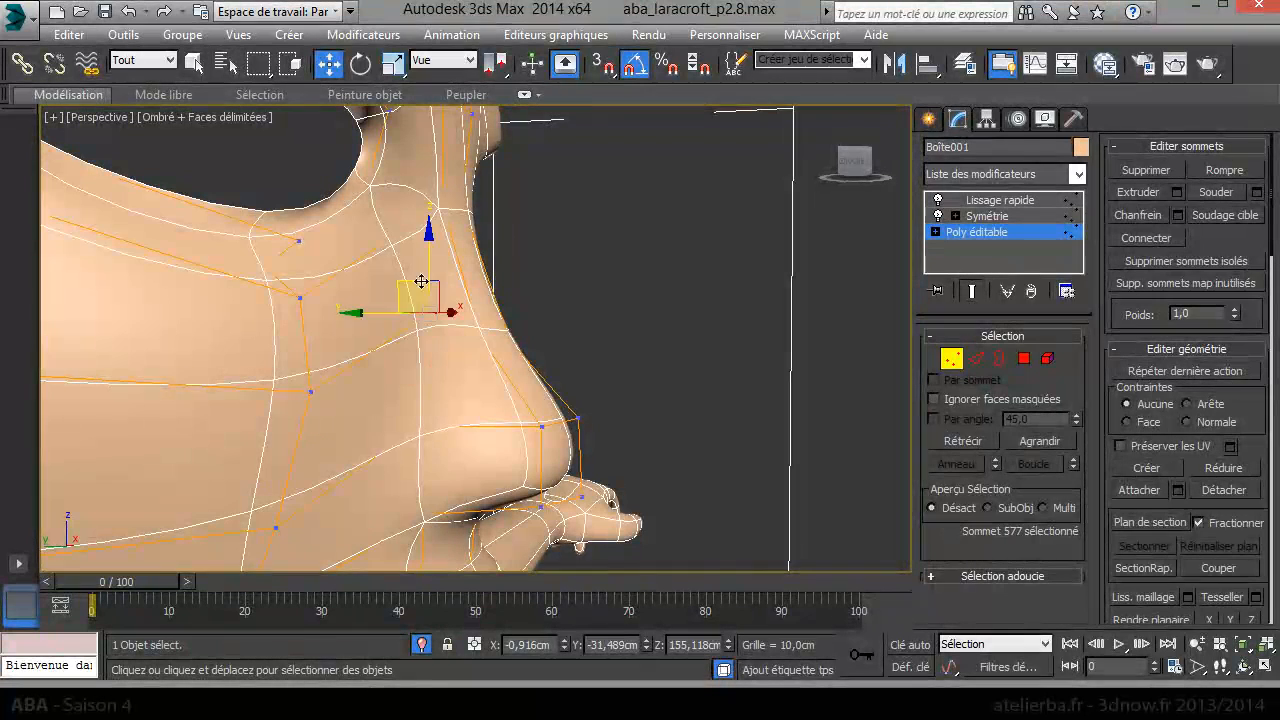
{"action": "left_click_drag", "start_coordinate": [429, 260], "coordinate": [437, 343]}
{"action": "middle_click_drag", "start_coordinate": [480, 297], "coordinate": [380, 343], "text": "alt"}
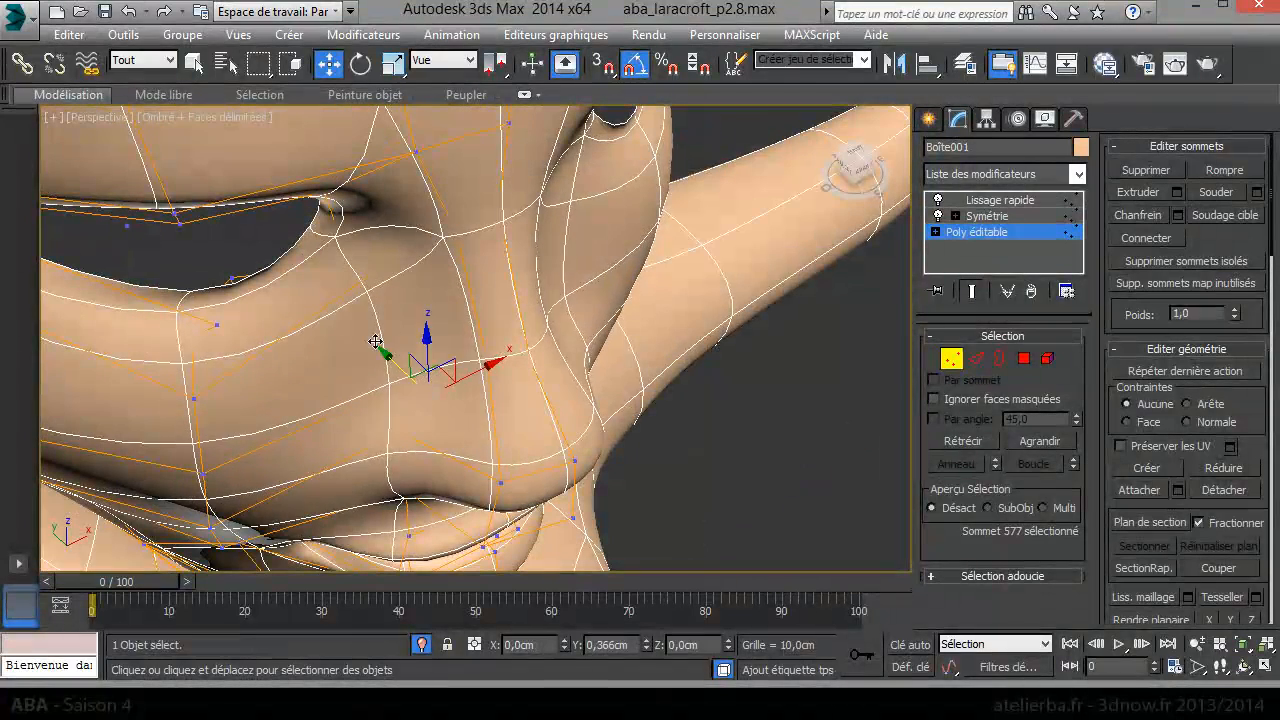
{"action": "left_click_drag", "start_coordinate": [480, 348], "coordinate": [485, 343]}
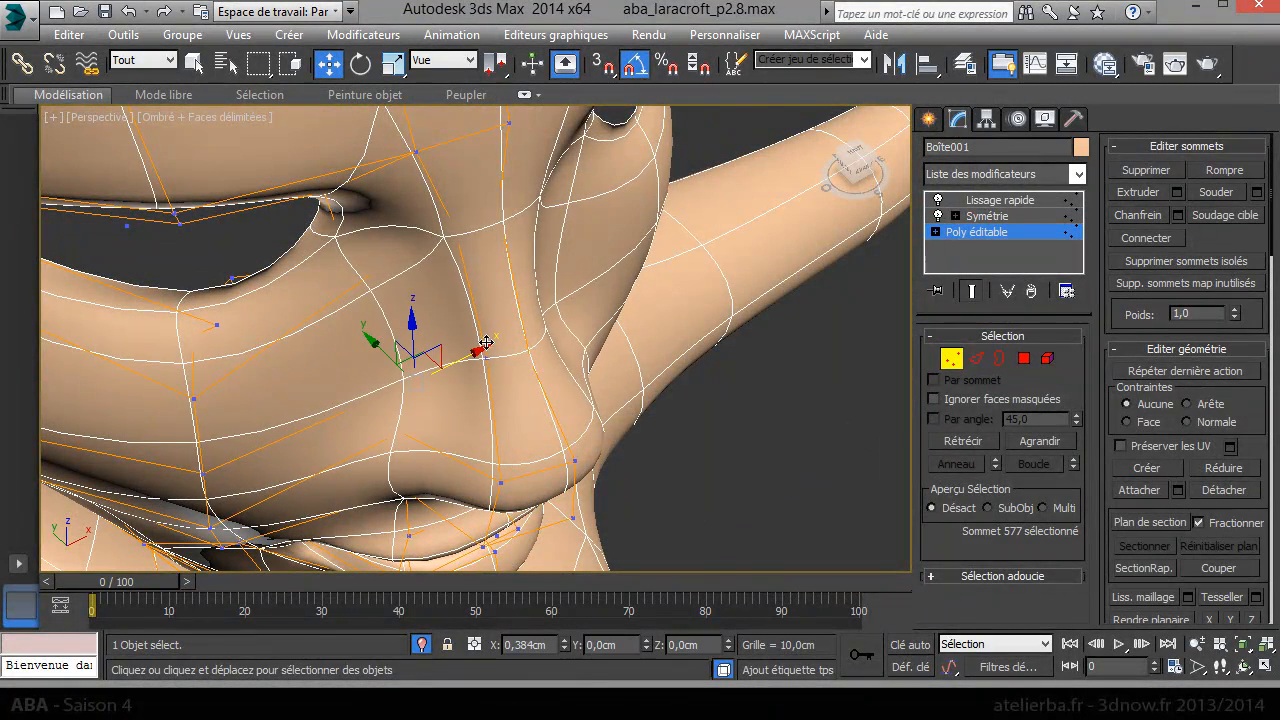
- Move the vertex just above the nostril wing inward along X
{"action": "left_click", "coordinate": [401, 432]}
{"action": "left_click_drag", "start_coordinate": [440, 413], "coordinate": [468, 402]}
{"action": "scroll", "coordinate": [461, 406], "scroll_direction": "down", "scroll_amount": 3}
{"action": "middle_click_drag", "start_coordinate": [464, 405], "coordinate": [480, 300], "text": "alt"}
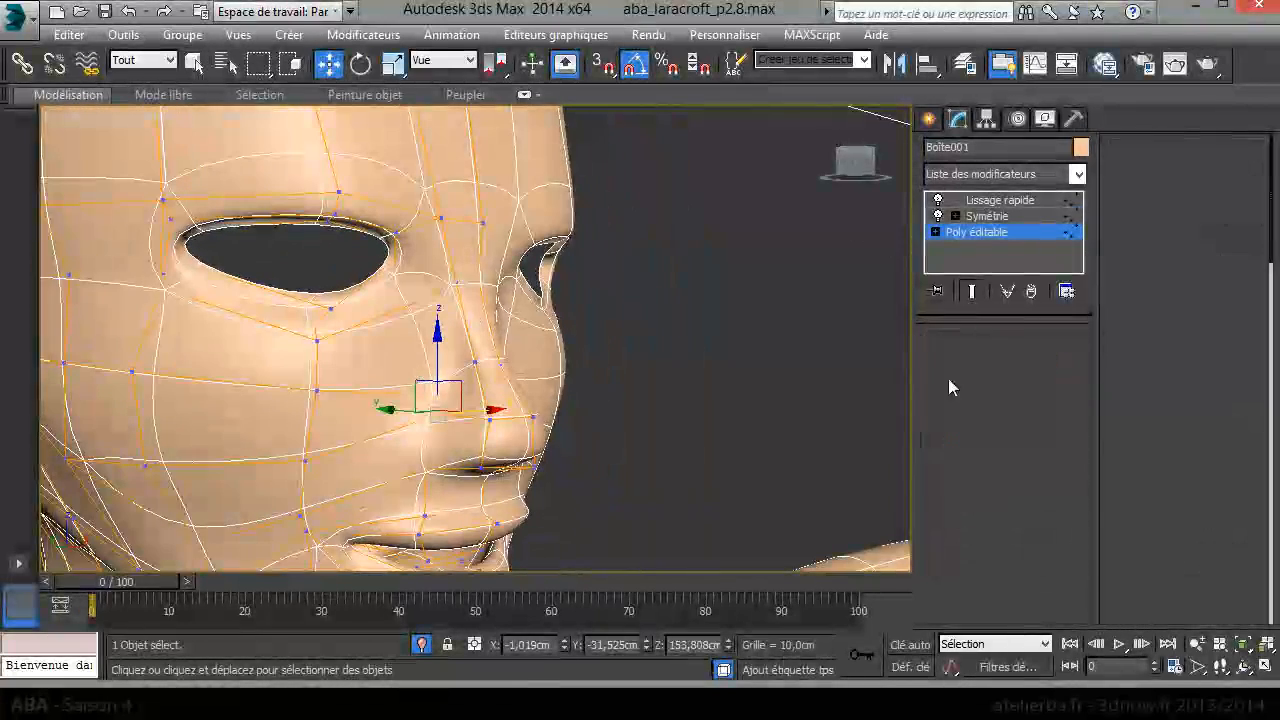
- Extrude the polygon at the side of the nose to form the nostril wing
{"action": "right_click", "coordinate": [458, 458]}
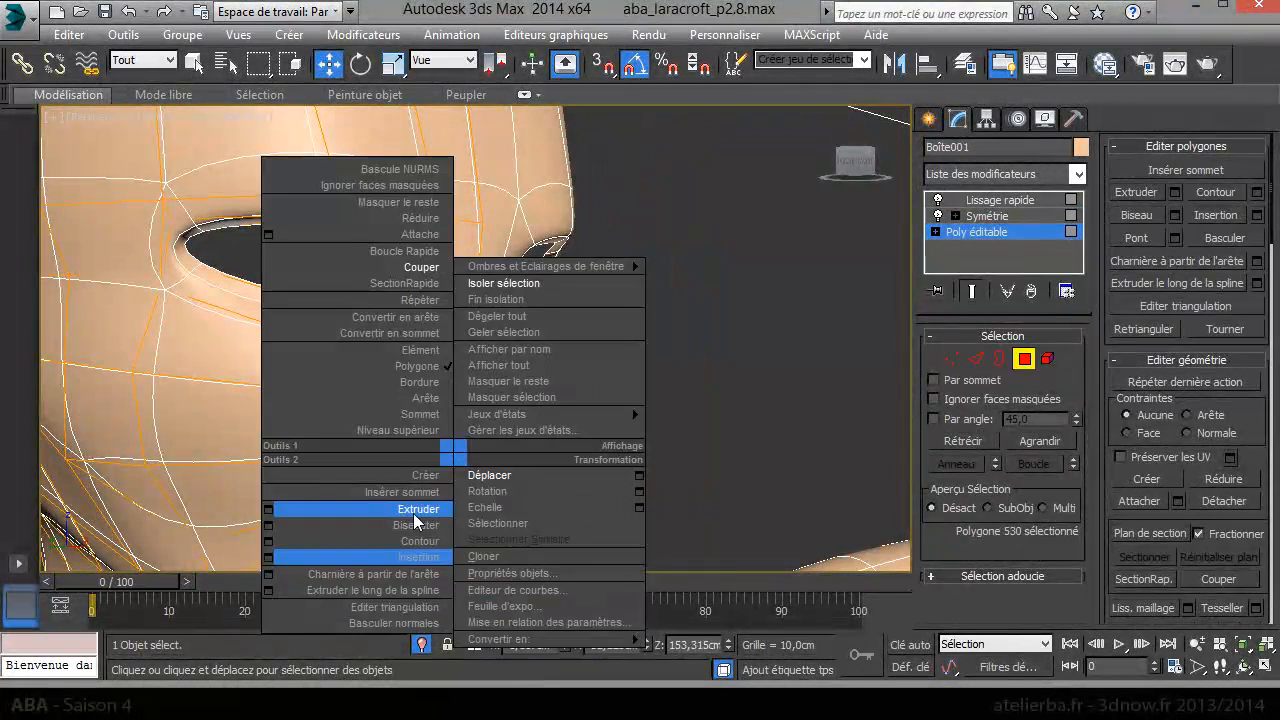
{"action": "left_click", "coordinate": [410, 510]}
{"action": "left_click_drag", "start_coordinate": [446, 449], "coordinate": [447, 432]}
{"action": "key", "text": "w"}
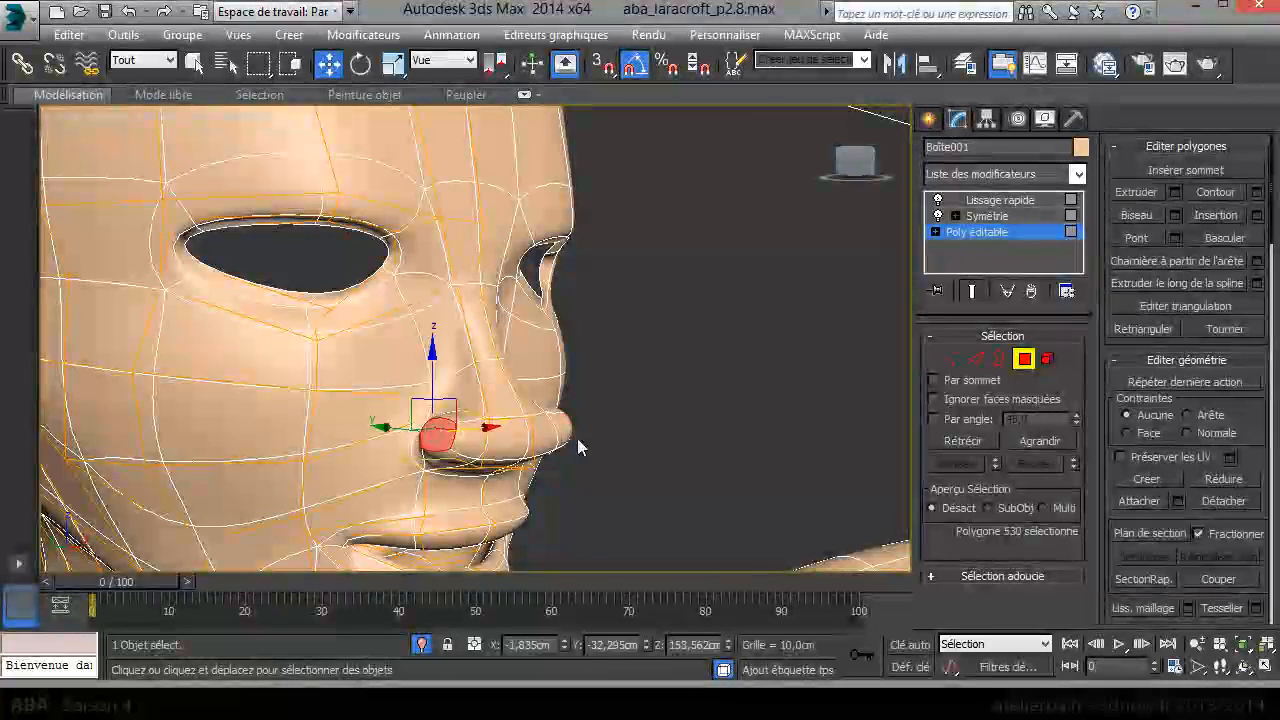
- Select the side polygon of the nose tip and move it forward along Y by about 0.21 cm
{"action": "scroll", "coordinate": [481, 452], "scroll_direction": "up", "scroll_amount": 3}
{"action": "middle_click_drag", "start_coordinate": [481, 452], "coordinate": [635, 432], "text": "alt"}
{"action": "left_click", "coordinate": [539, 414]}
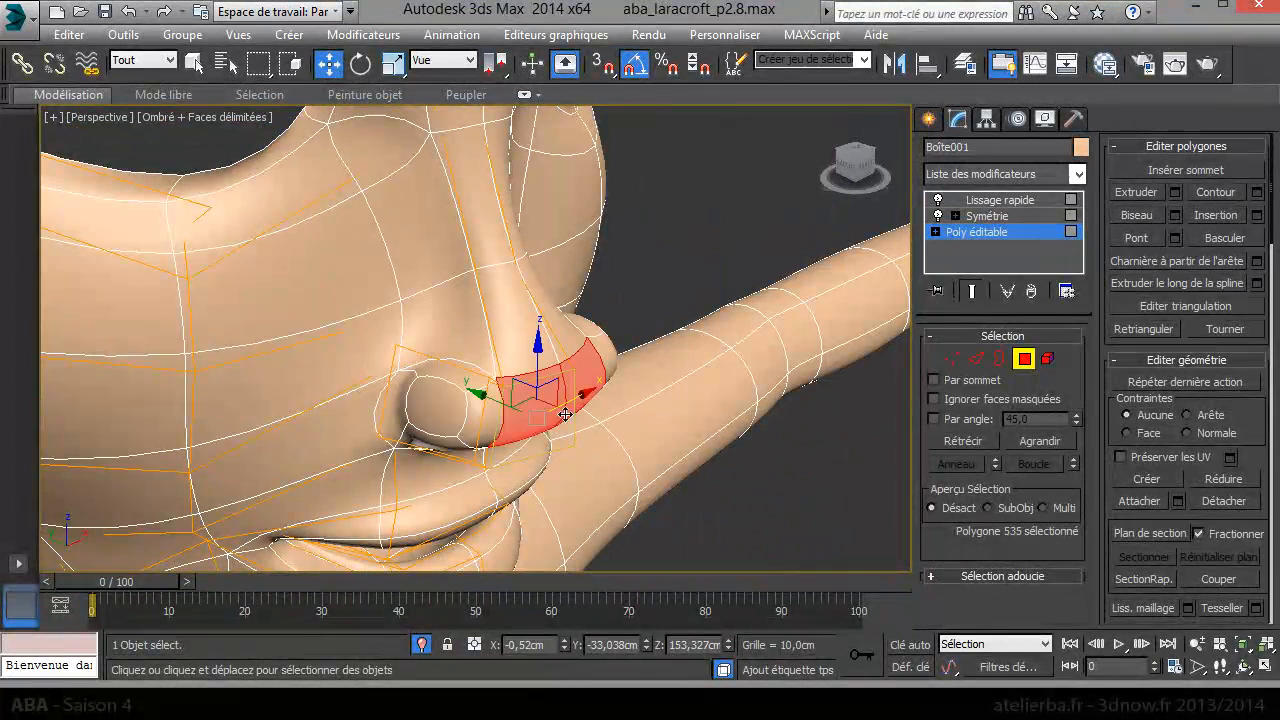
{"action": "left_click_drag", "start_coordinate": [508, 407], "coordinate": [522, 412]}
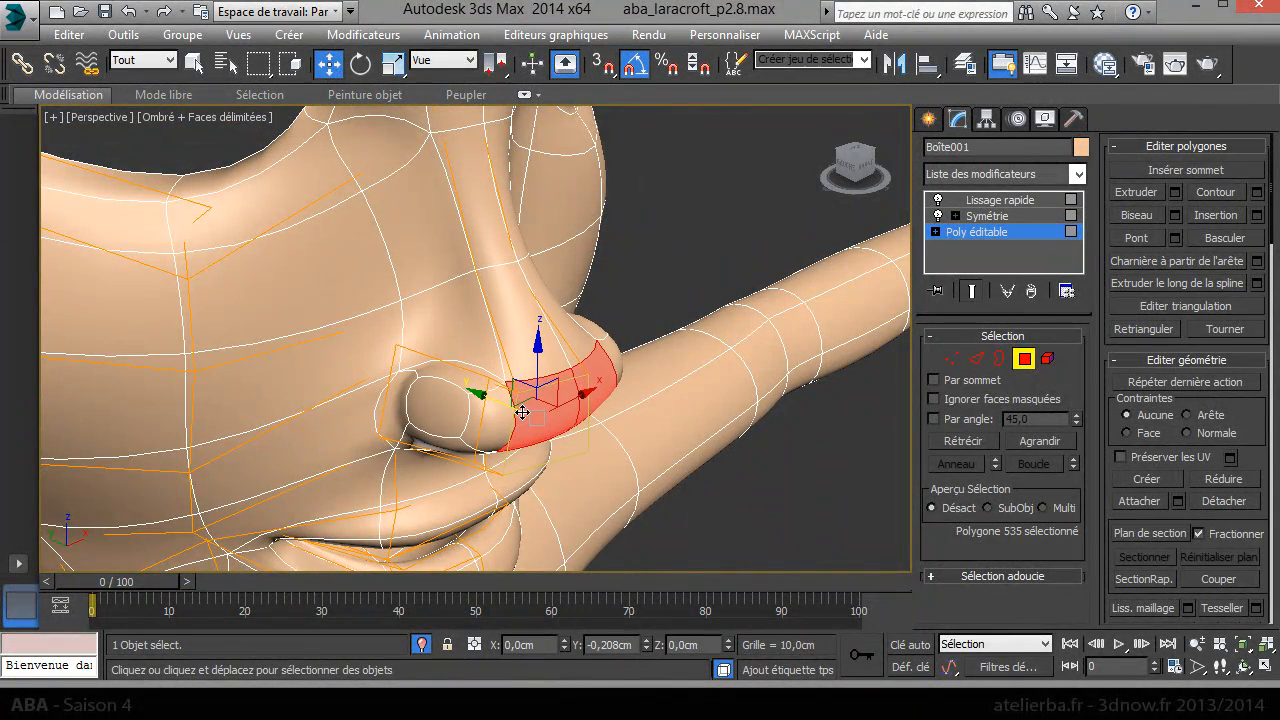
- In edge mode, move the edge between nose tip and nostril wing inward, then the wing's front edge back along Y
{"action": "left_click", "coordinate": [975, 359]}
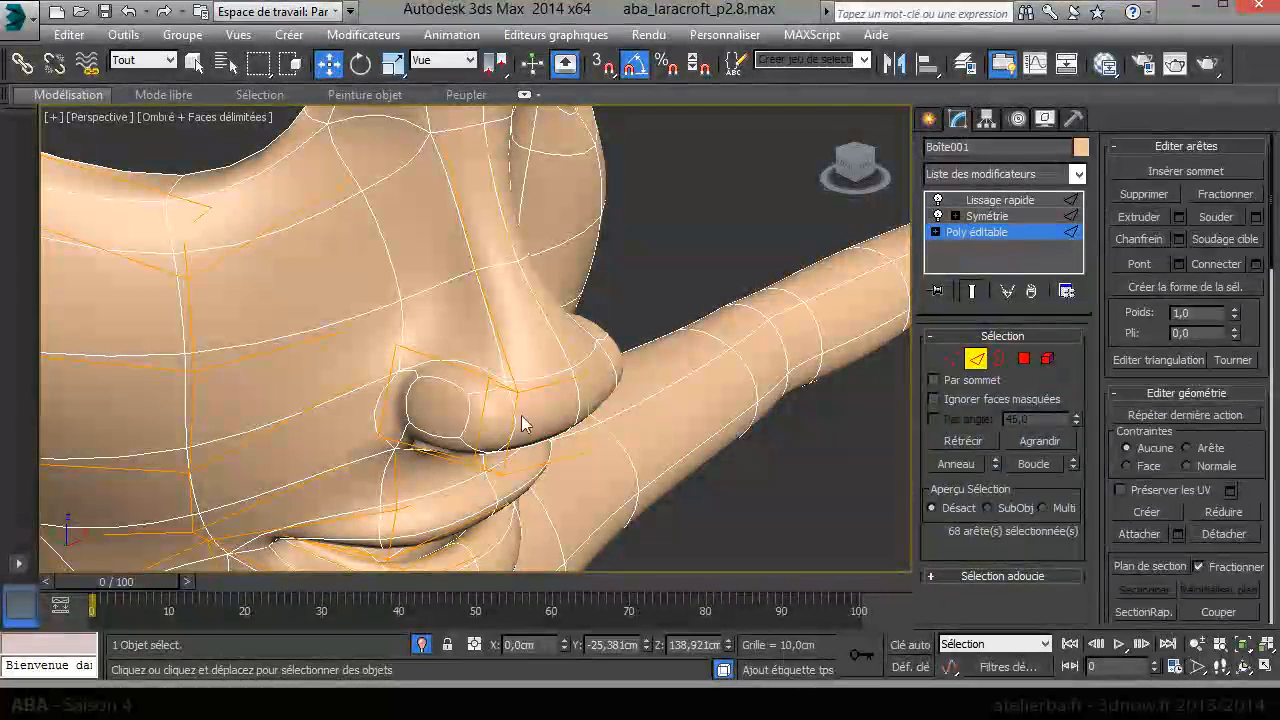
{"action": "left_click_drag", "start_coordinate": [553, 415], "coordinate": [576, 410]}
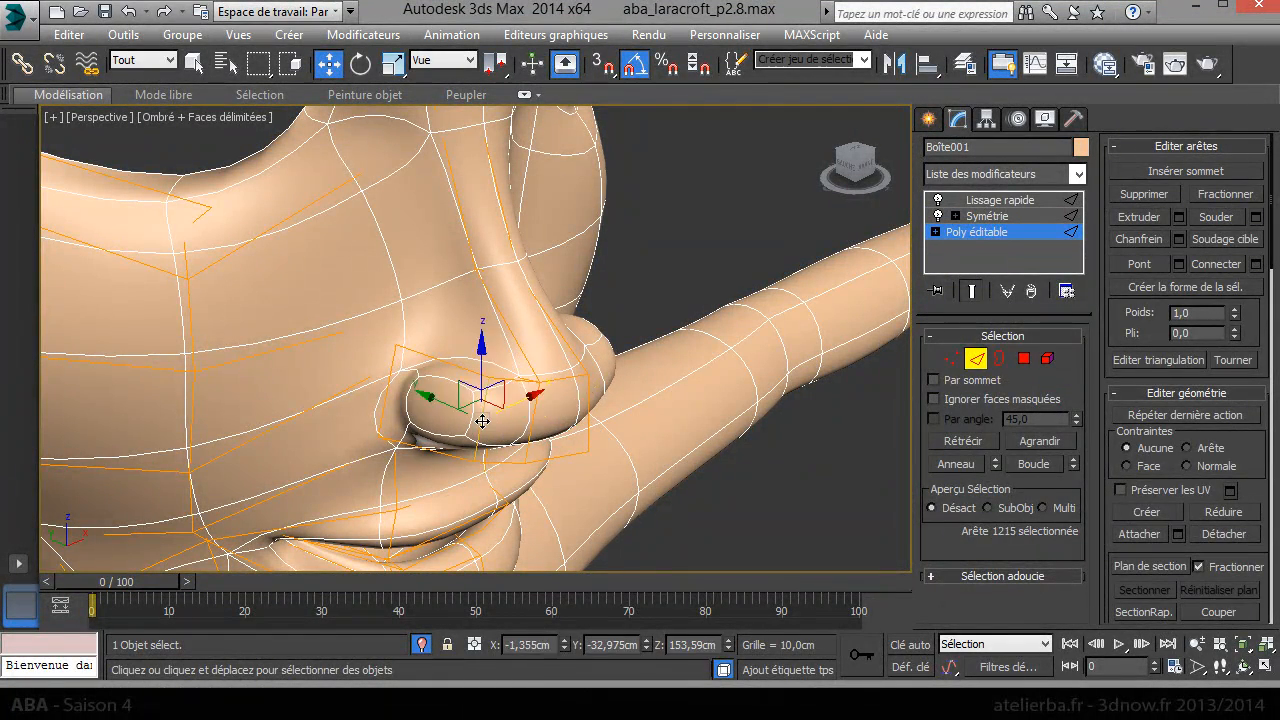
{"action": "left_click_drag", "start_coordinate": [428, 397], "coordinate": [425, 399]}
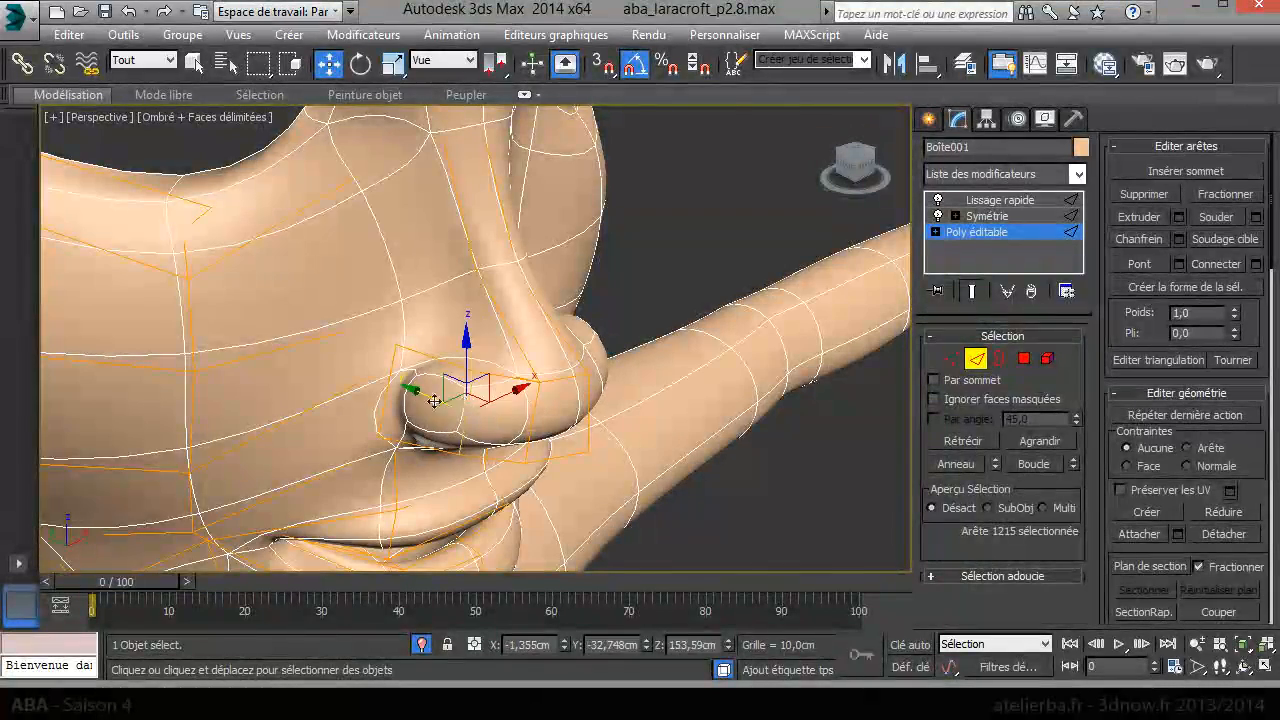
{"action": "middle_click_drag", "start_coordinate": [520, 393], "coordinate": [490, 308], "text": "alt"}
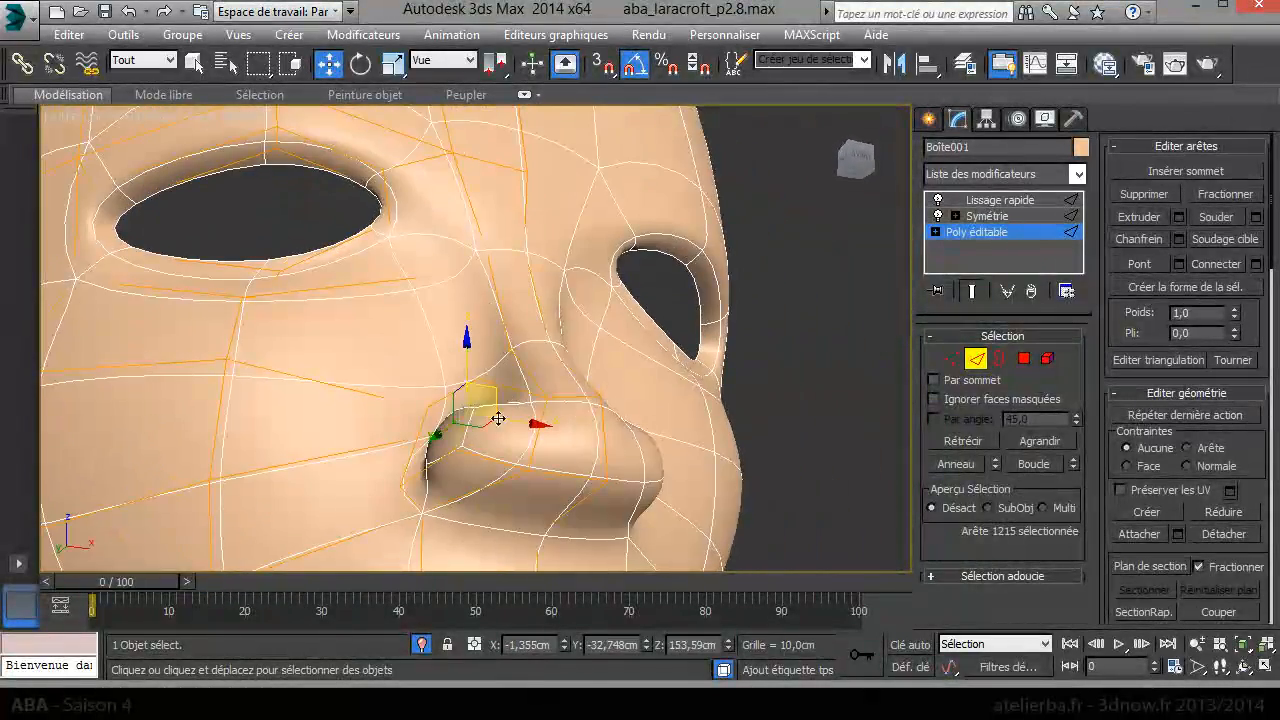
- In vertex mode, move the vertex at the nostril wing's lower base inward, then adjust the wing's lower outer vertices
{"action": "middle_click_drag", "start_coordinate": [502, 434], "coordinate": [496, 415]}
{"action": "scroll", "coordinate": [479, 332], "scroll_direction": "up", "scroll_amount": 5}
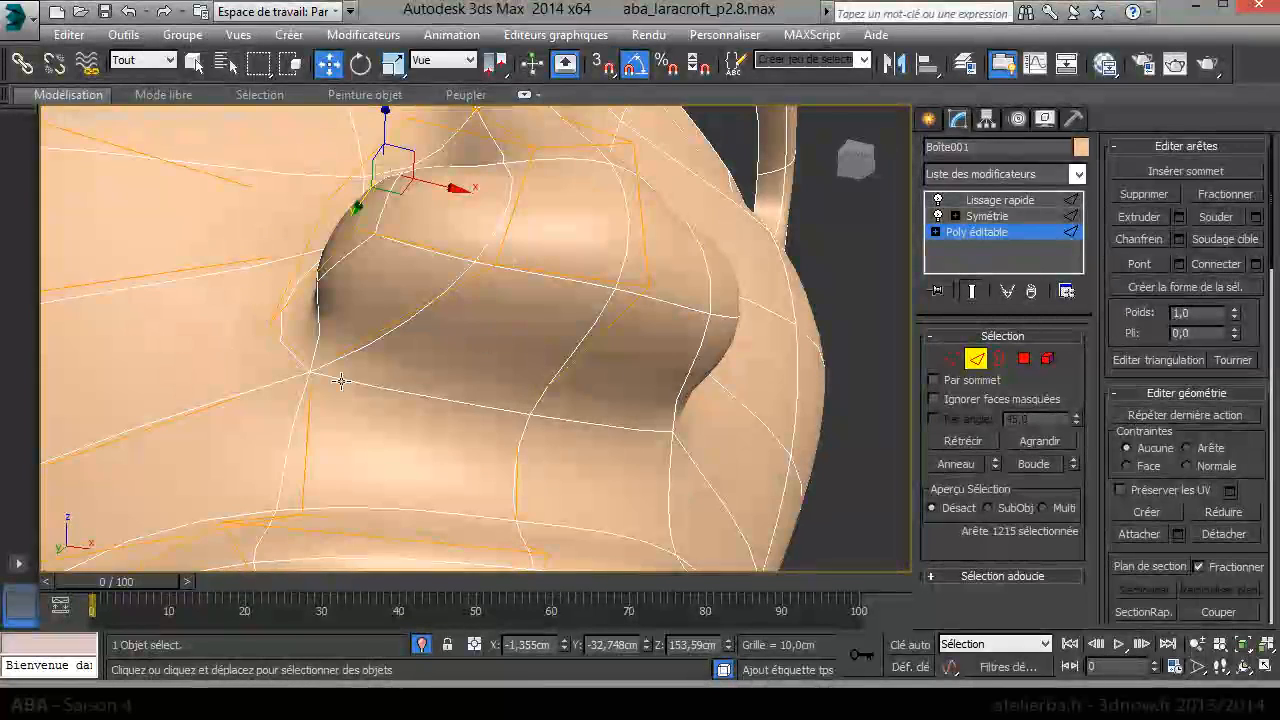
{"action": "left_click", "coordinate": [945, 358]}
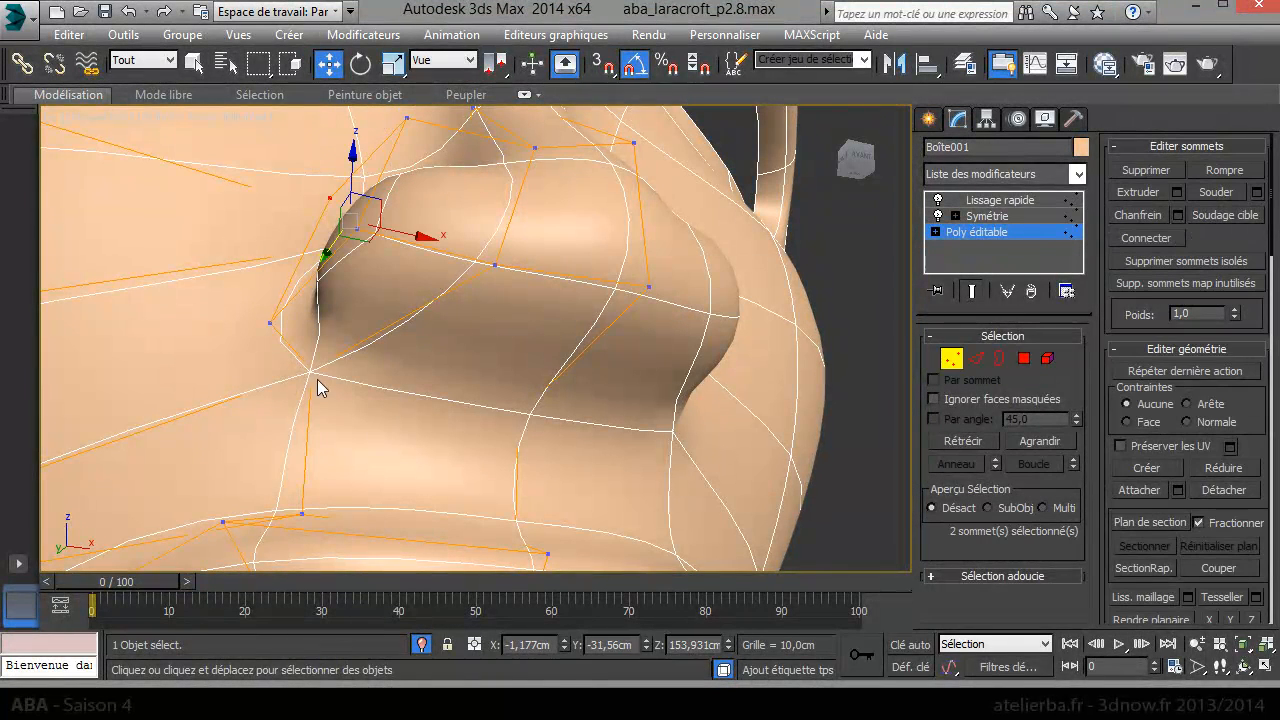
{"action": "left_click_drag", "start_coordinate": [314, 369], "coordinate": [420, 388]}
{"action": "middle_click_drag", "start_coordinate": [420, 388], "coordinate": [400, 267], "text": "alt"}
{"action": "left_click", "coordinate": [421, 221]}
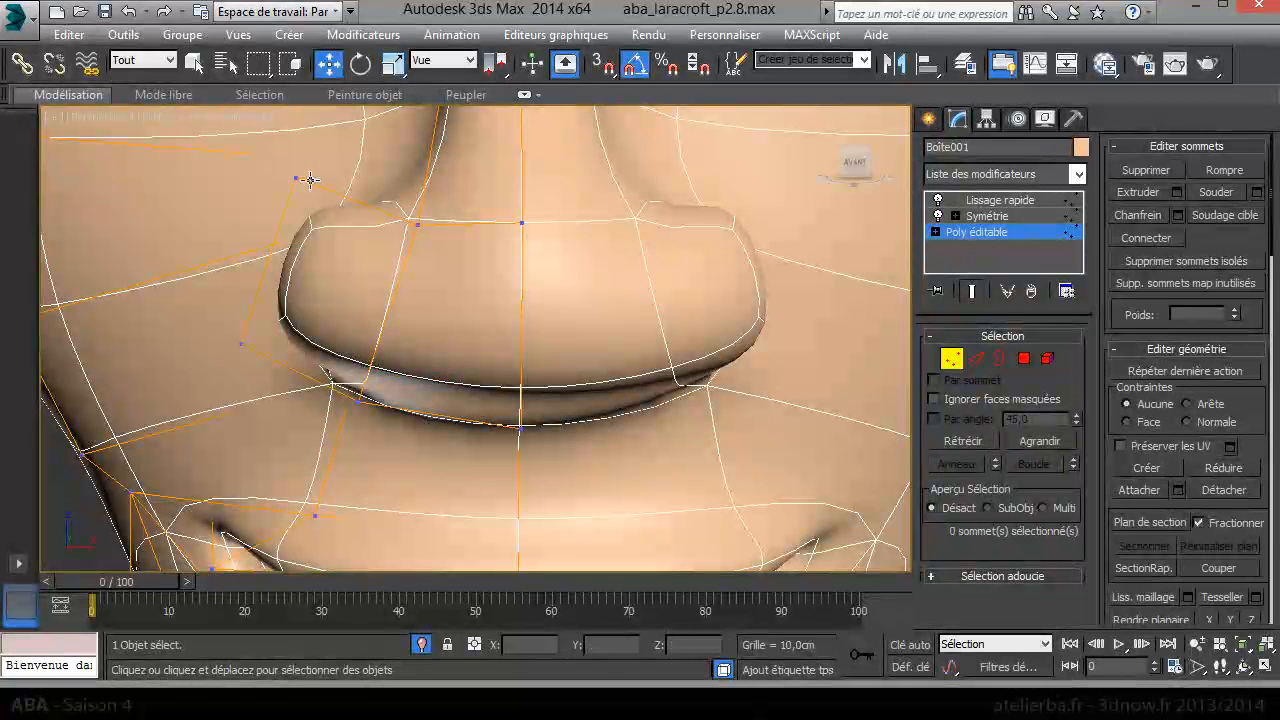
{"action": "left_click_drag", "start_coordinate": [298, 134], "coordinate": [417, 391]}
{"action": "middle_click_drag", "start_coordinate": [417, 391], "coordinate": [480, 316], "text": "alt"}
- After selecting the polygon under the nose, return to vertex mode and move the nostril wing's upper rear vertex down and back
{"action": "left_click", "coordinate": [1024, 358]}
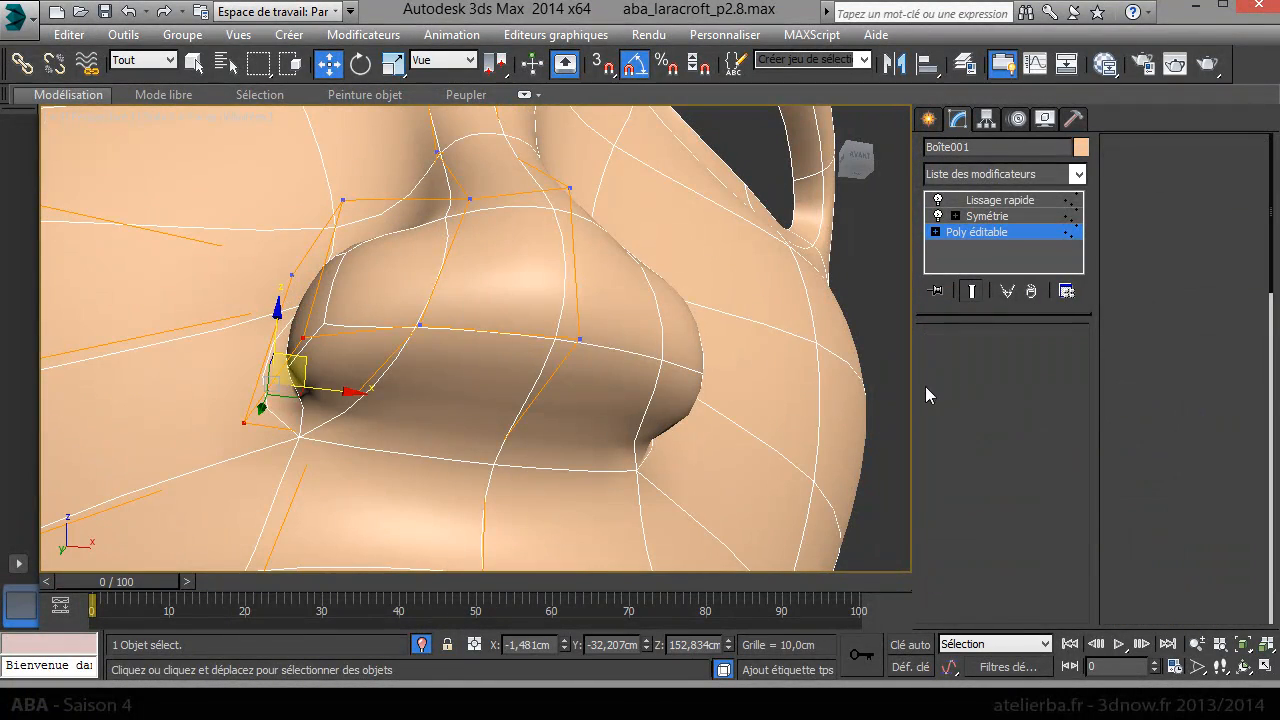
{"action": "left_click", "coordinate": [425, 415]}
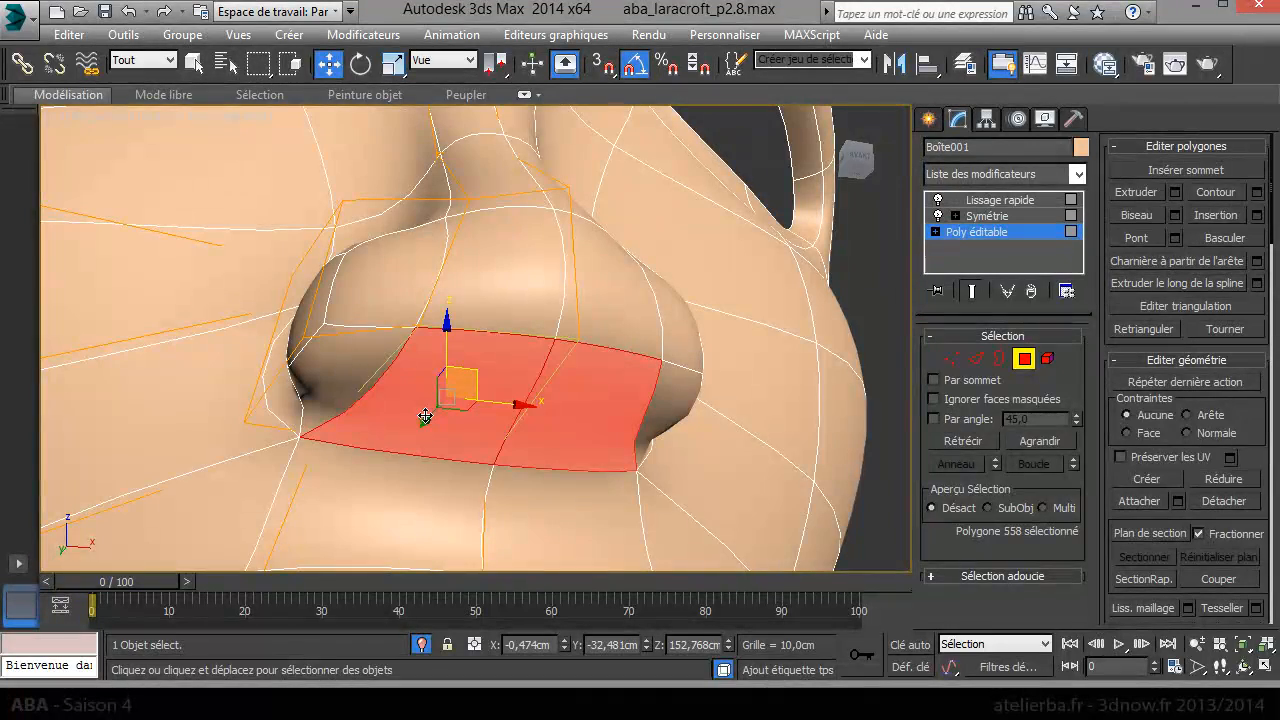
{"action": "middle_click_drag", "start_coordinate": [425, 415], "coordinate": [608, 470], "text": "alt"}
{"action": "left_click", "coordinate": [952, 358]}
{"action": "left_click_drag", "start_coordinate": [716, 425], "coordinate": [552, 380]}
{"action": "left_click_drag", "start_coordinate": [539, 203], "coordinate": [534, 178]}
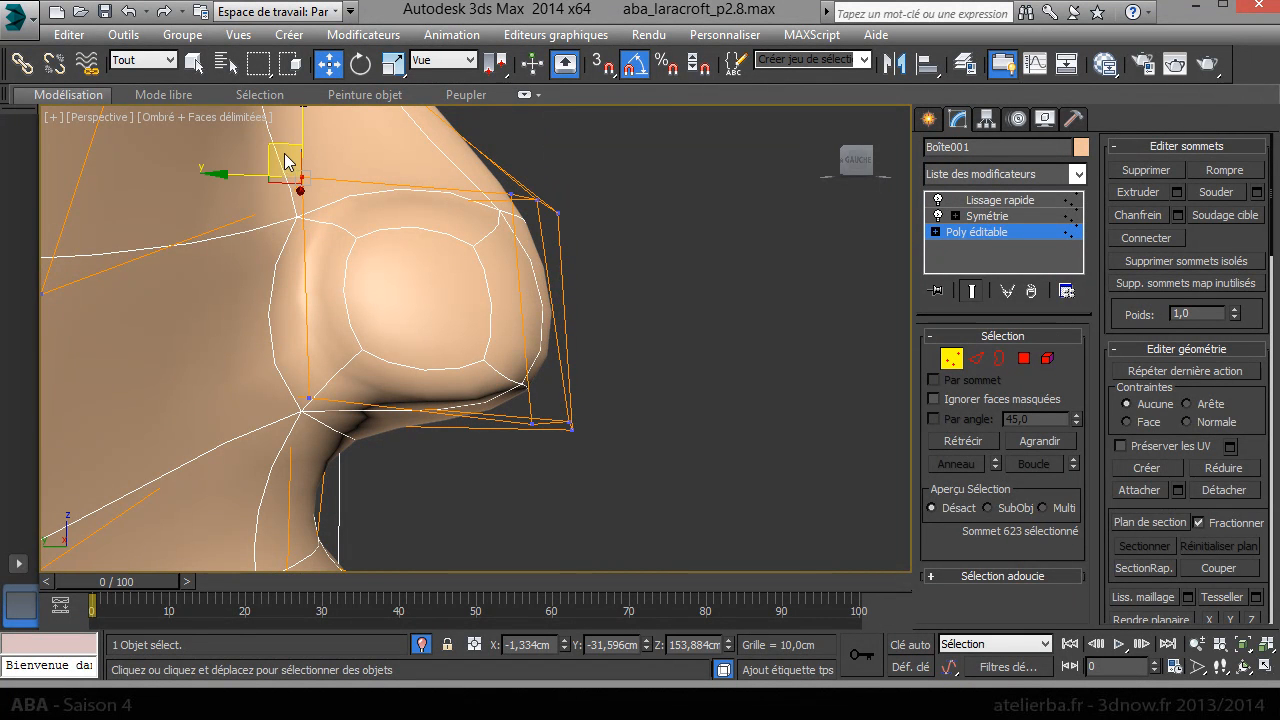
{"action": "left_click_drag", "start_coordinate": [282, 149], "coordinate": [273, 185]}
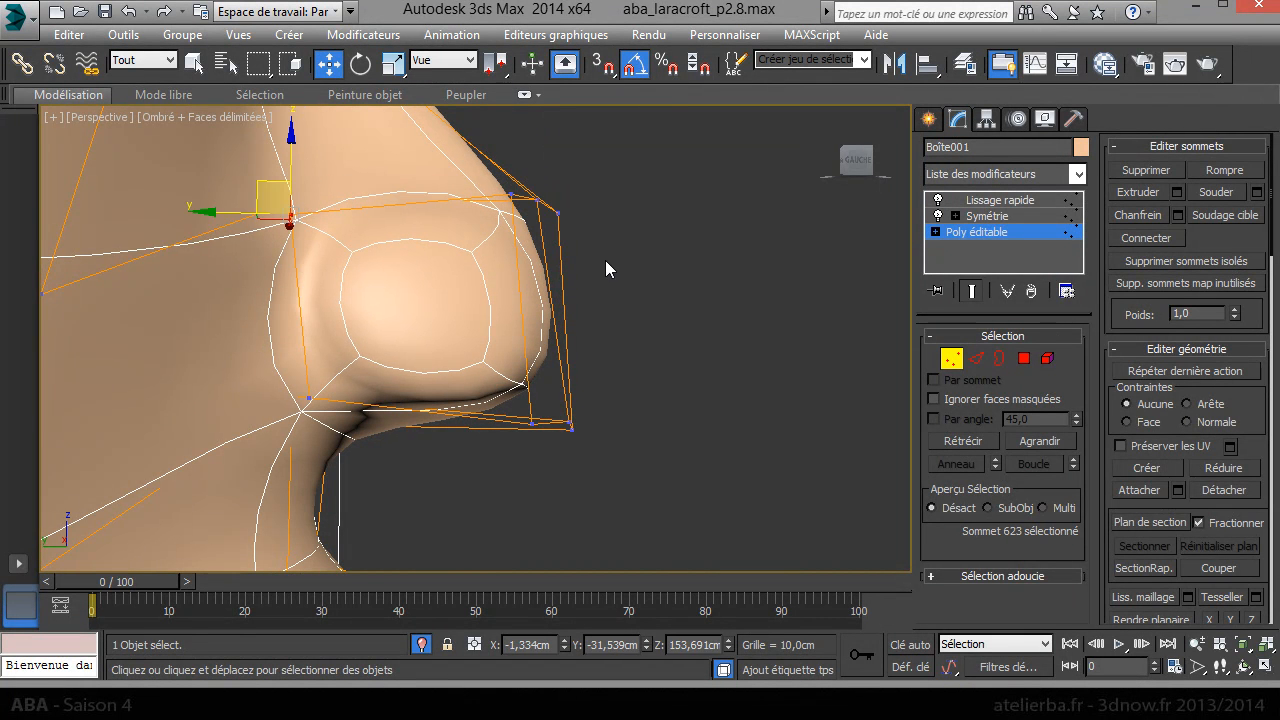
- Select the three upper vertices of the nose tip in side view and move them slightly back toward the face
{"action": "scroll", "coordinate": [606, 266], "scroll_direction": "down", "scroll_amount": 3}
{"action": "left_click", "coordinate": [579, 342]}
{"action": "left_click_drag", "start_coordinate": [604, 211], "coordinate": [534, 207]}
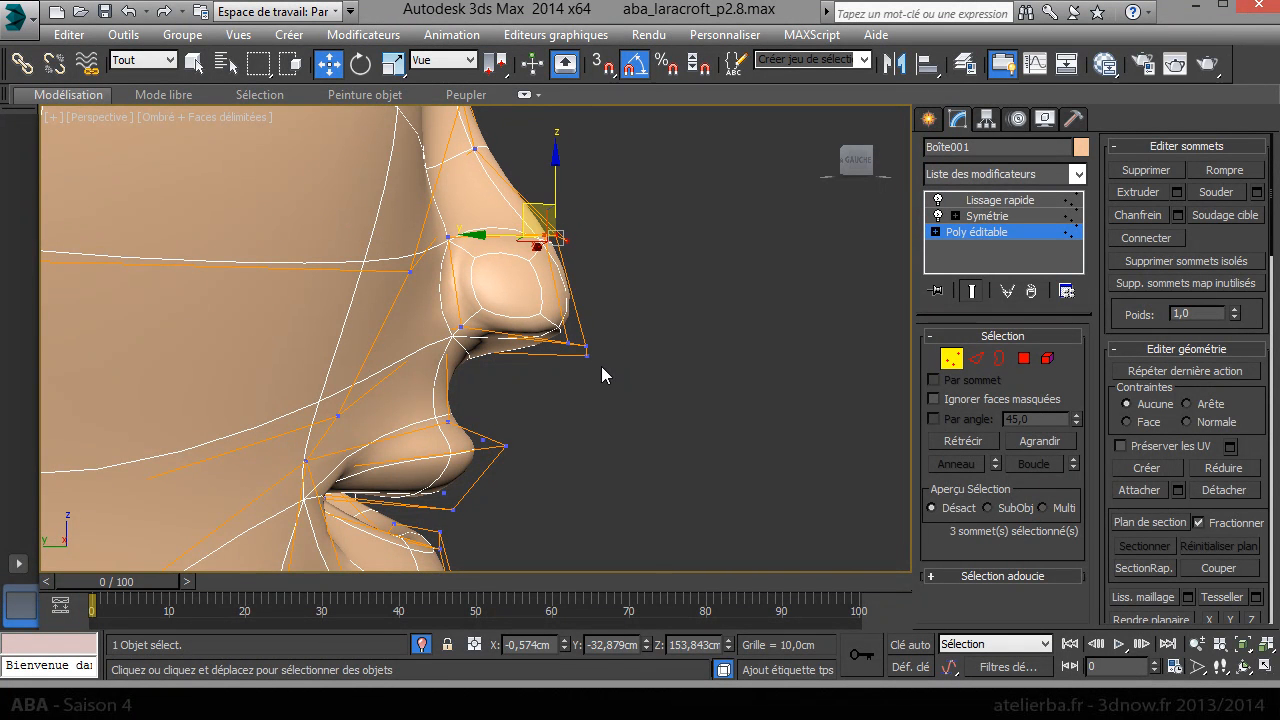
- Move the three lower nose tip vertices back about 0.16 cm and up about 0.1 cm, then lower the wing's lower rear vertex about 0.05 cm
{"action": "left_click_drag", "start_coordinate": [554, 318], "coordinate": [545, 291]}
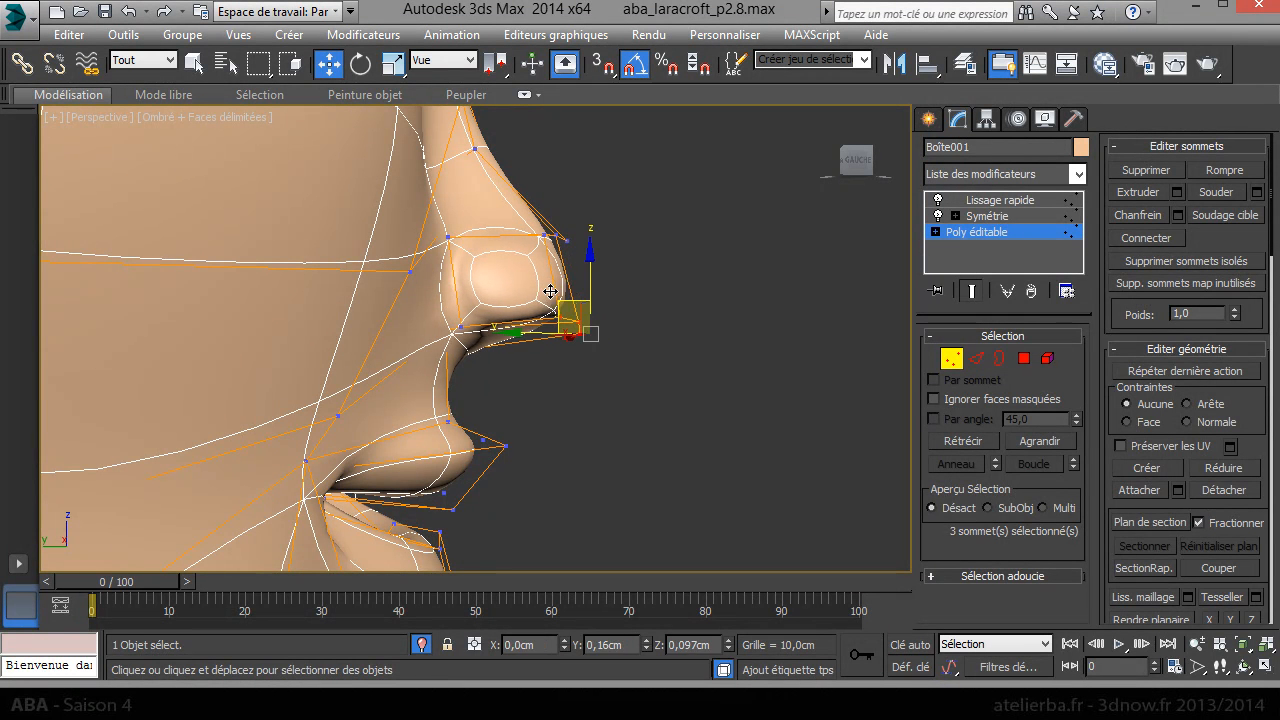
{"action": "left_click", "coordinate": [453, 327]}
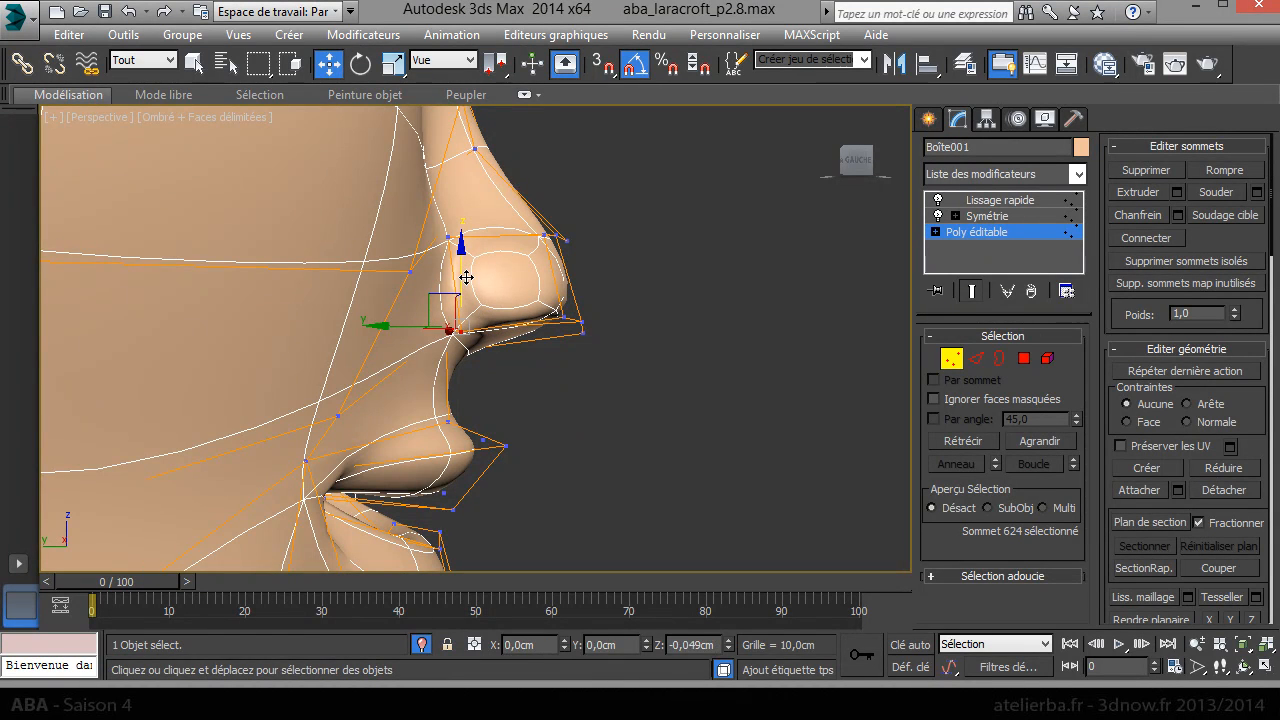
{"action": "middle_click_drag", "start_coordinate": [584, 298], "coordinate": [432, 314], "text": "alt"}
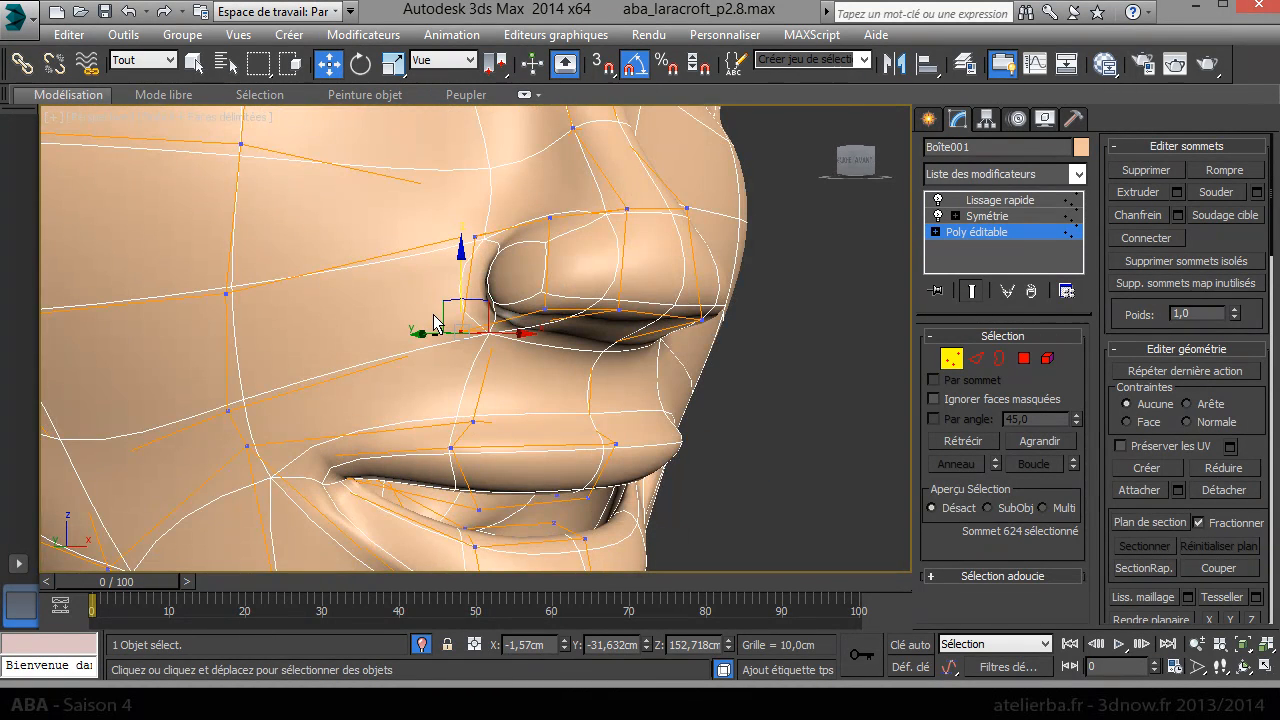
- Leave sub-object editing and examine the smoothed head and upper body from several distances and angles
{"action": "key", "text": "z"}
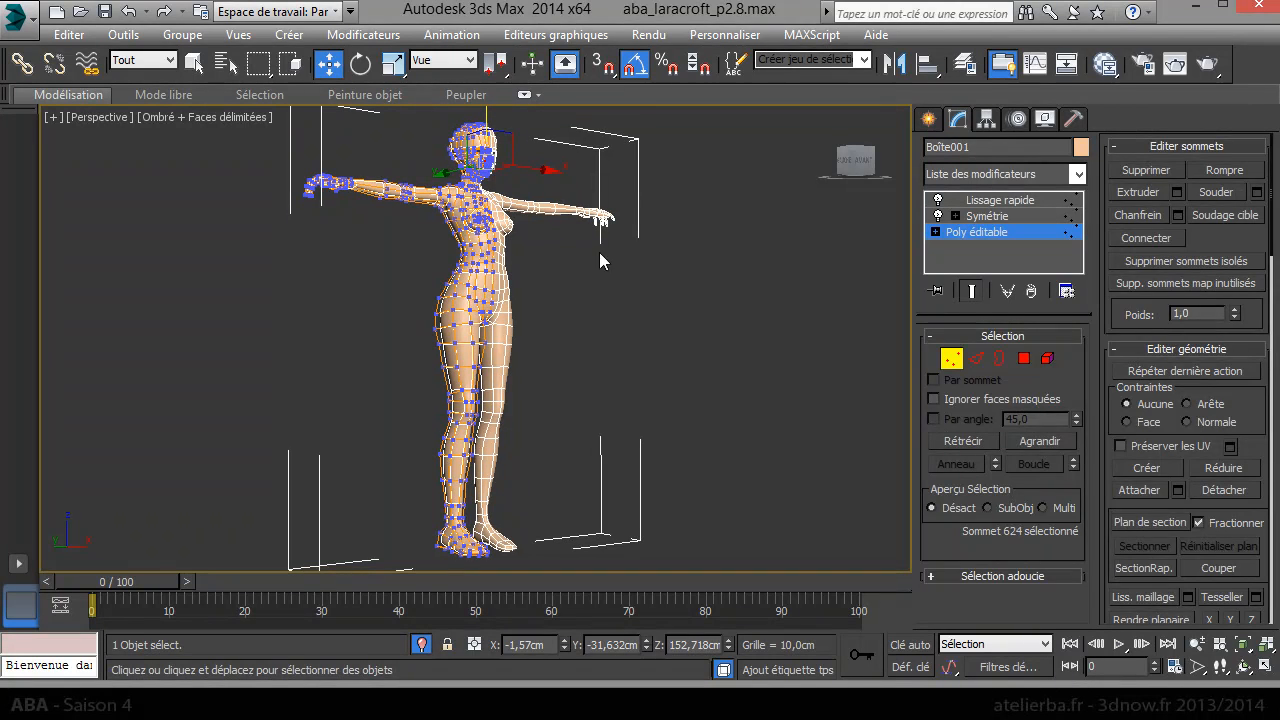
{"action": "left_click", "coordinate": [972, 358]}
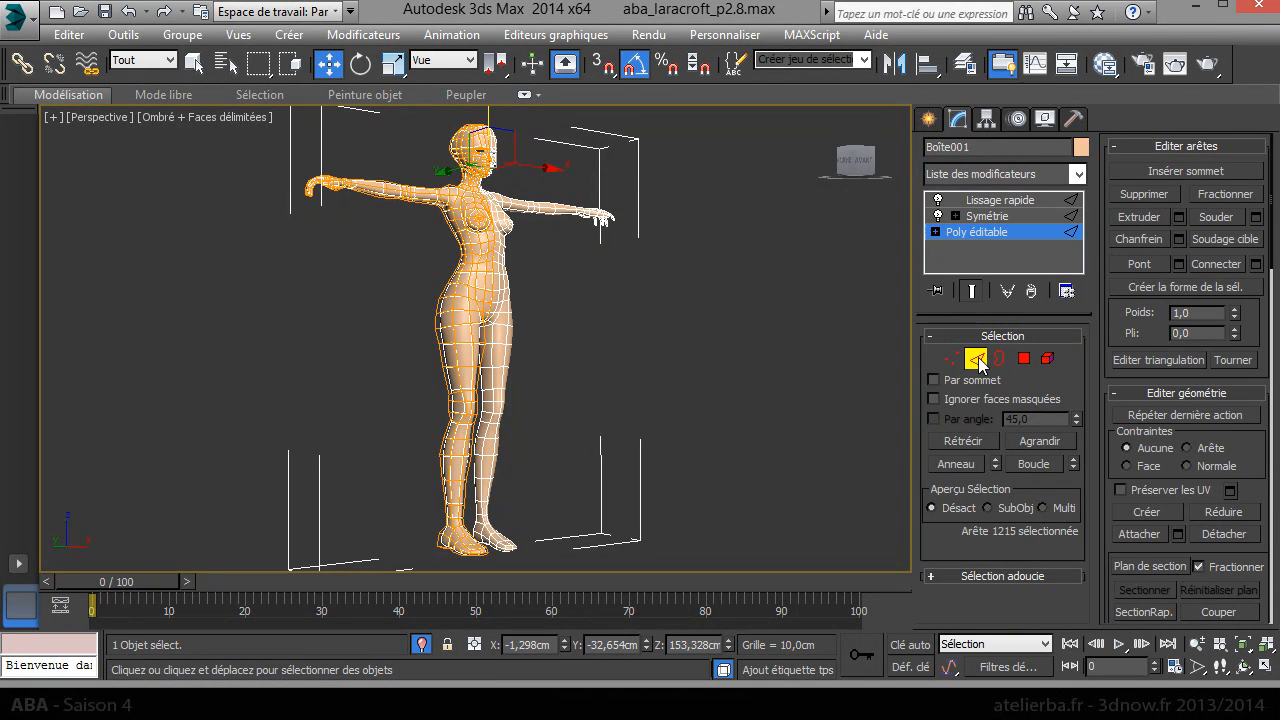
{"action": "left_click", "coordinate": [979, 362]}
{"action": "middle_click_drag", "start_coordinate": [658, 373], "coordinate": [705, 536]}
{"action": "scroll", "coordinate": [566, 357], "scroll_direction": "up", "scroll_amount": 6}
{"action": "middle_click_drag", "start_coordinate": [549, 331], "coordinate": [1274, 4], "text": "alt"}
{"action": "middle_click_drag", "start_coordinate": [1274, 690], "coordinate": [330, 335]}
{"action": "scroll", "coordinate": [771, 457], "scroll_direction": "down", "scroll_amount": 4}
{"action": "middle_click_drag", "start_coordinate": [728, 400], "coordinate": [659, 127]}
{"action": "middle_click_drag", "start_coordinate": [698, 280], "coordinate": [515, 569], "text": "alt"}
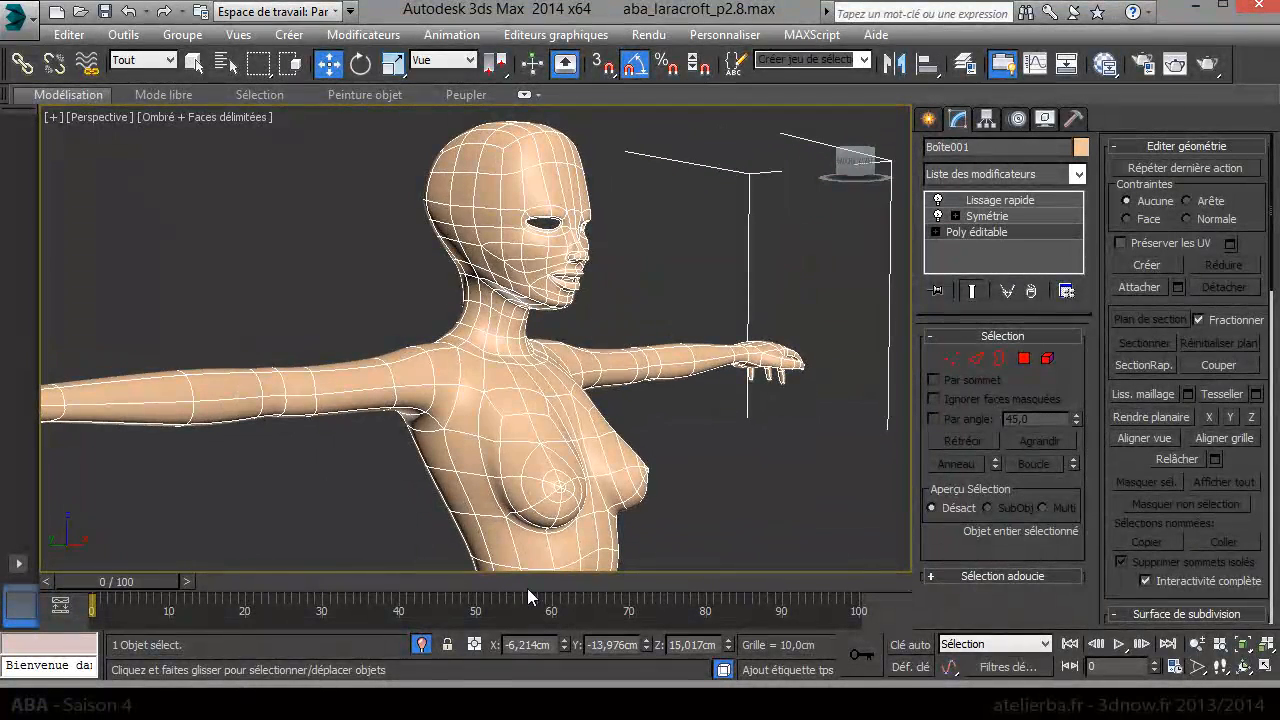